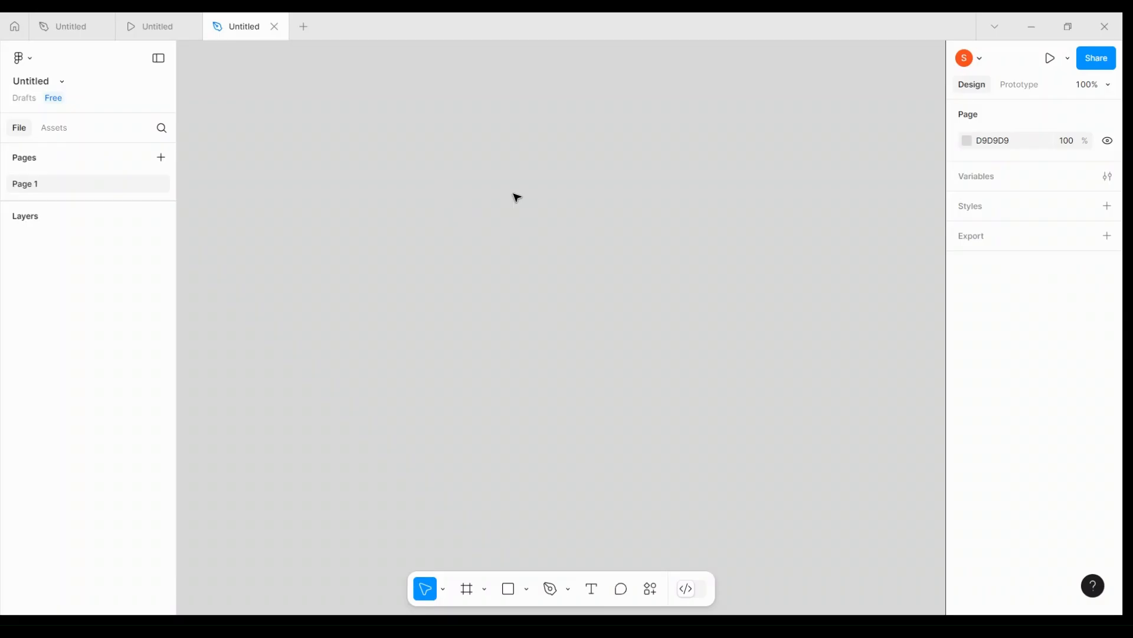
# Add a text heading reading "SPINNING CAROUSEL EFFECT" on the empty canvas
pyautogui.click(591, 589)
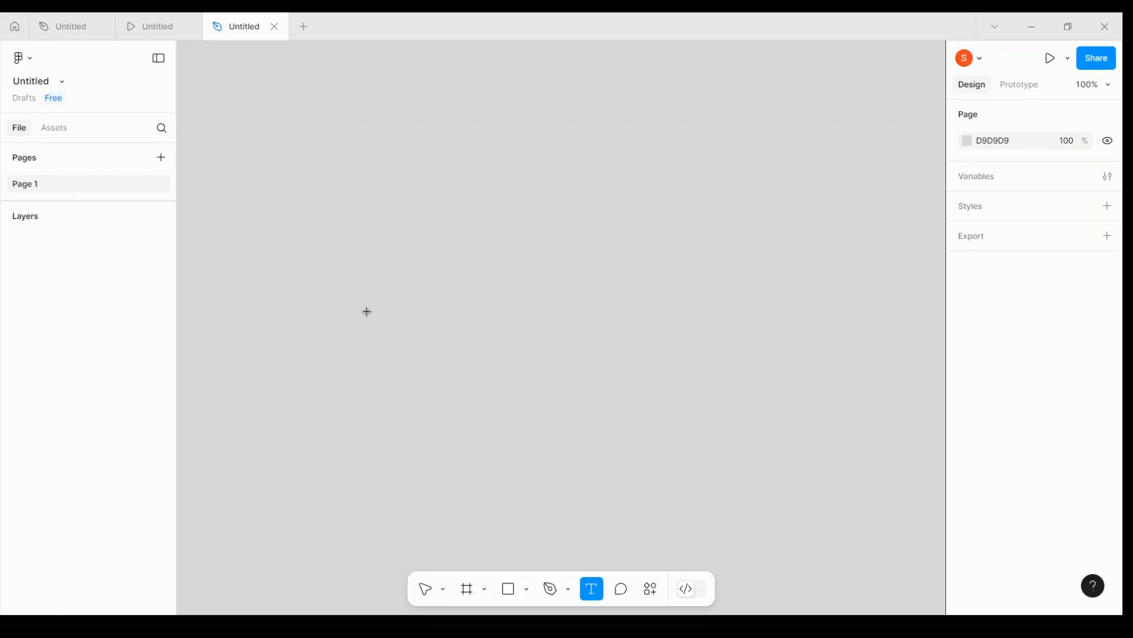
pyautogui.scroll(5, 367, 312)
pyautogui.click(424, 298)
pyautogui.write('SPINNIN')
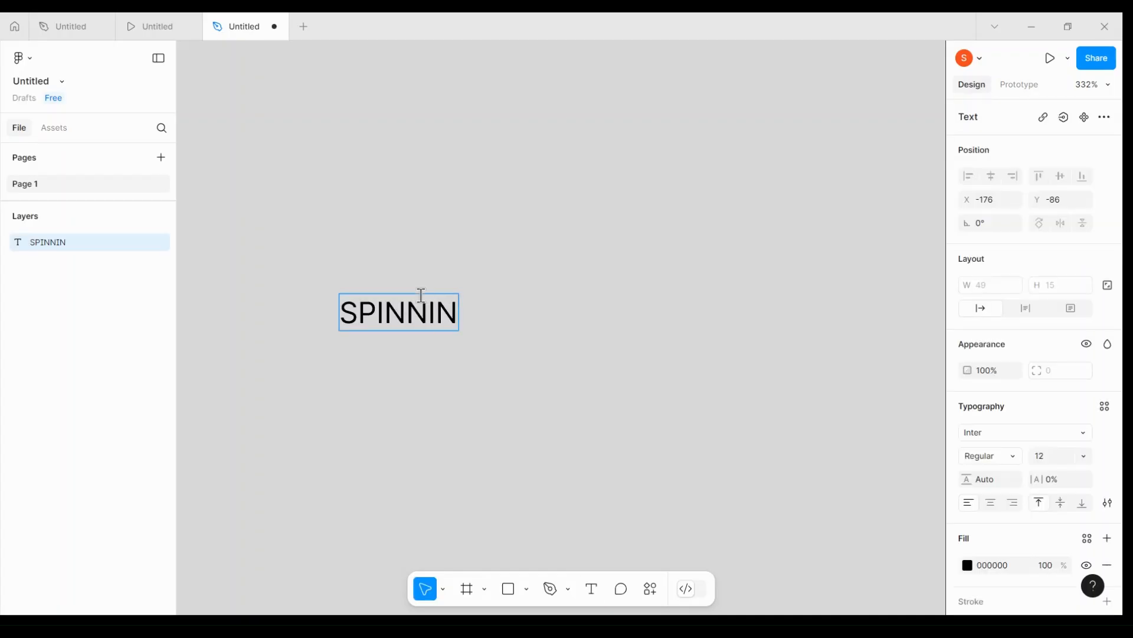
pyautogui.write('G C')
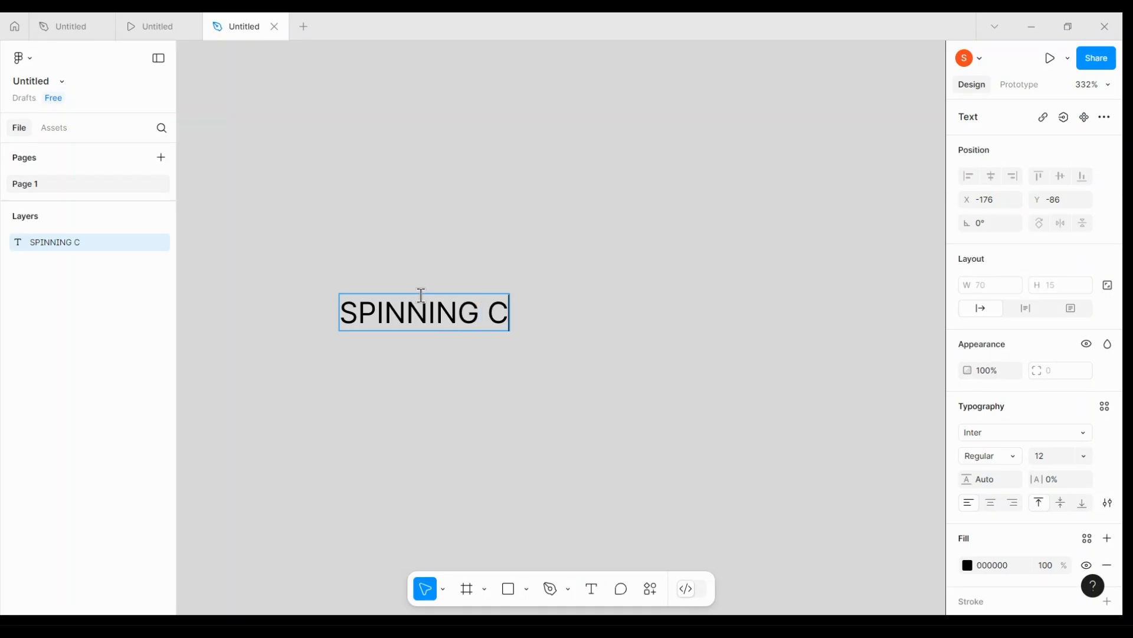
pyautogui.write('AROUSEL E')
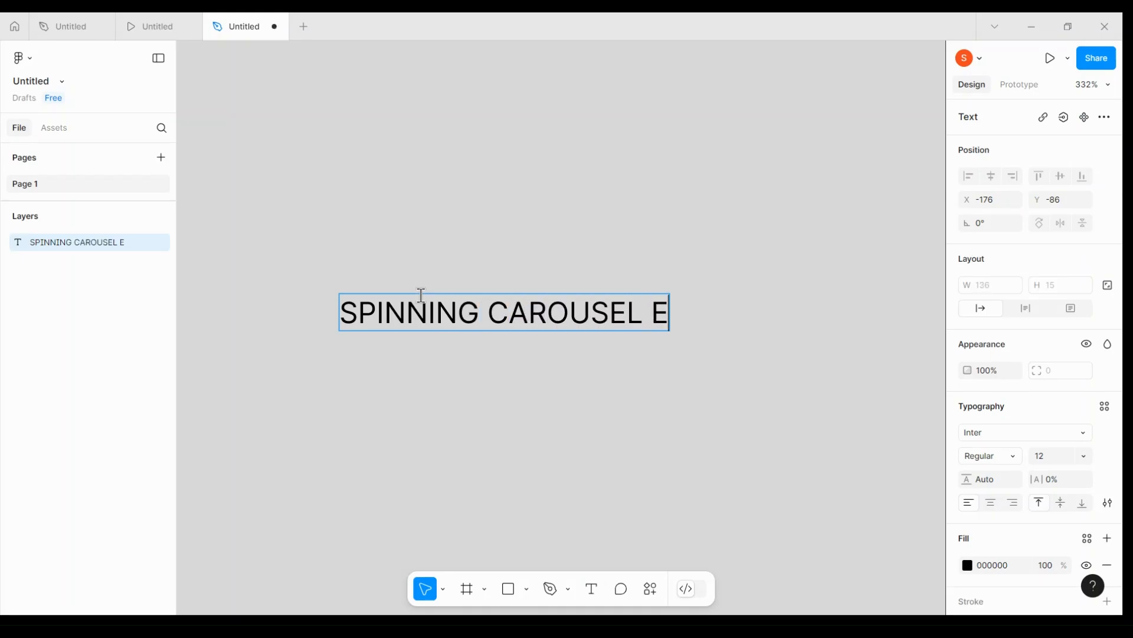
pyautogui.write('FFECT')
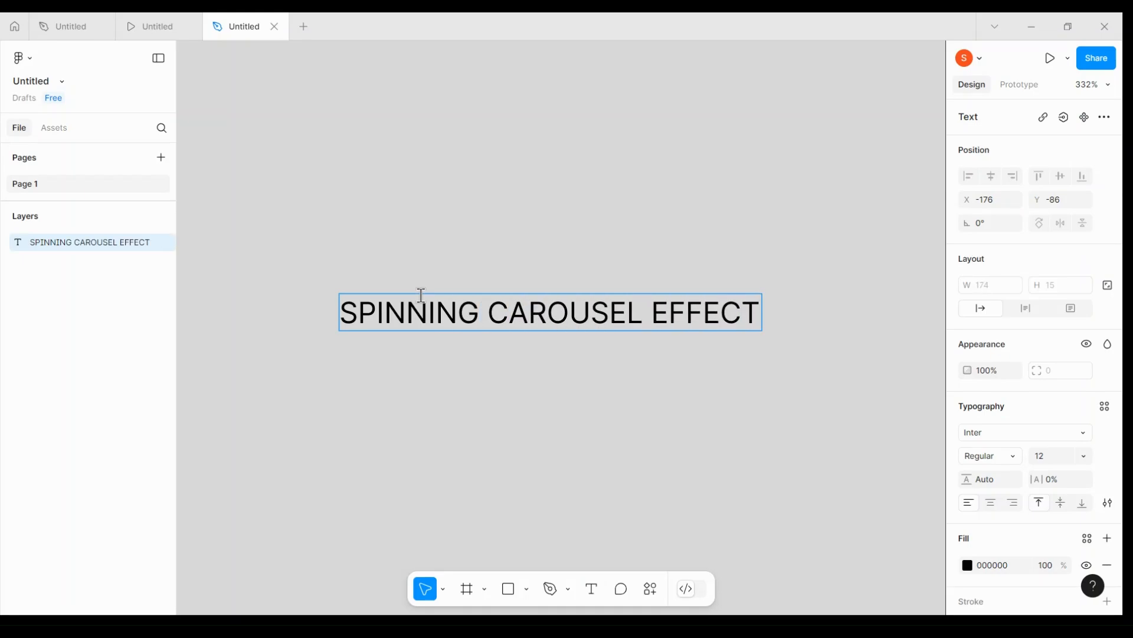
pyautogui.press('Left')
pyautogui.press('Left')
pyautogui.press('Left')
pyautogui.press('Left')
pyautogui.press('Left')
pyautogui.press('Left')
pyautogui.press('Left')
pyautogui.press('Left')
pyautogui.press('Left')
pyautogui.press('Left')
pyautogui.press('Left')
pyautogui.press('Escape')
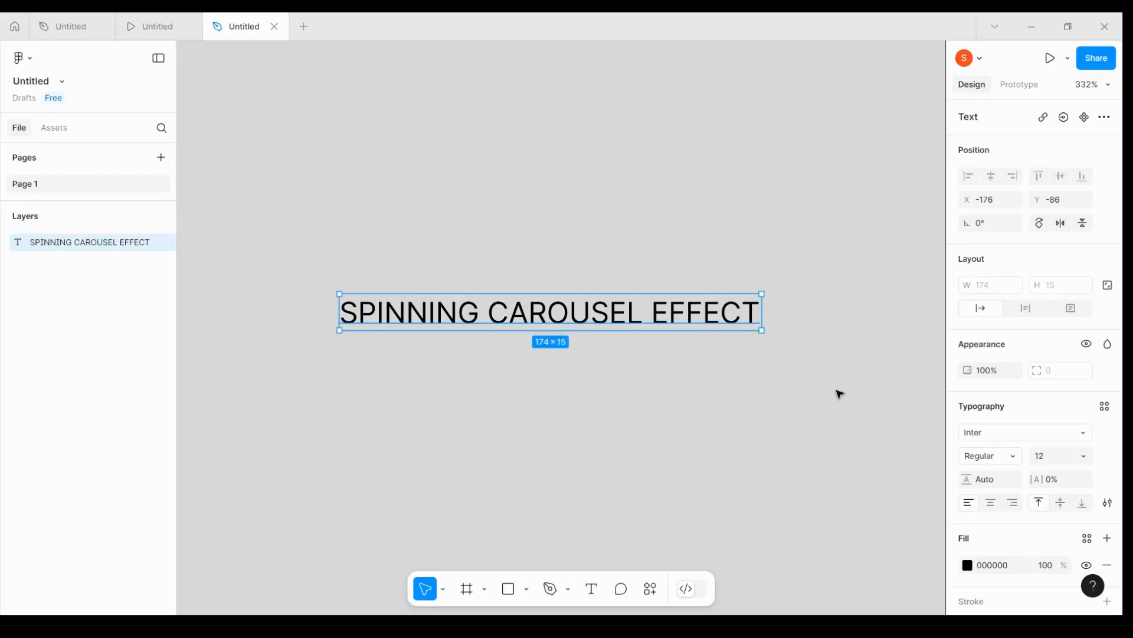
# Make the heading bold and change its fill to a muted brownish red, about 894D4D
pyautogui.click(1011, 458)
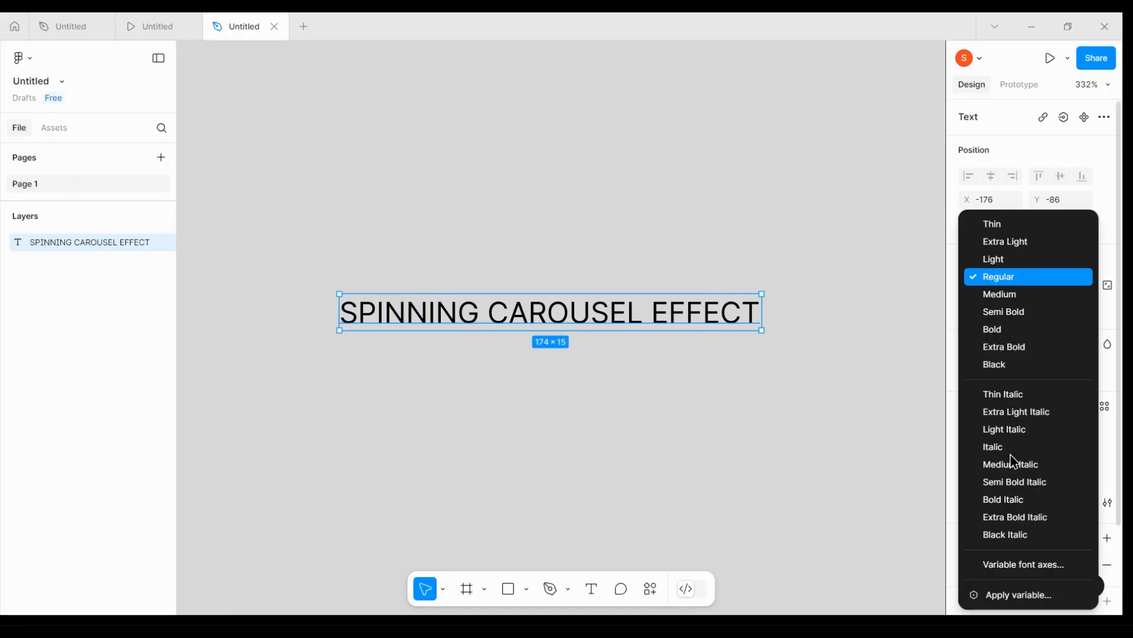
pyautogui.click(1004, 329)
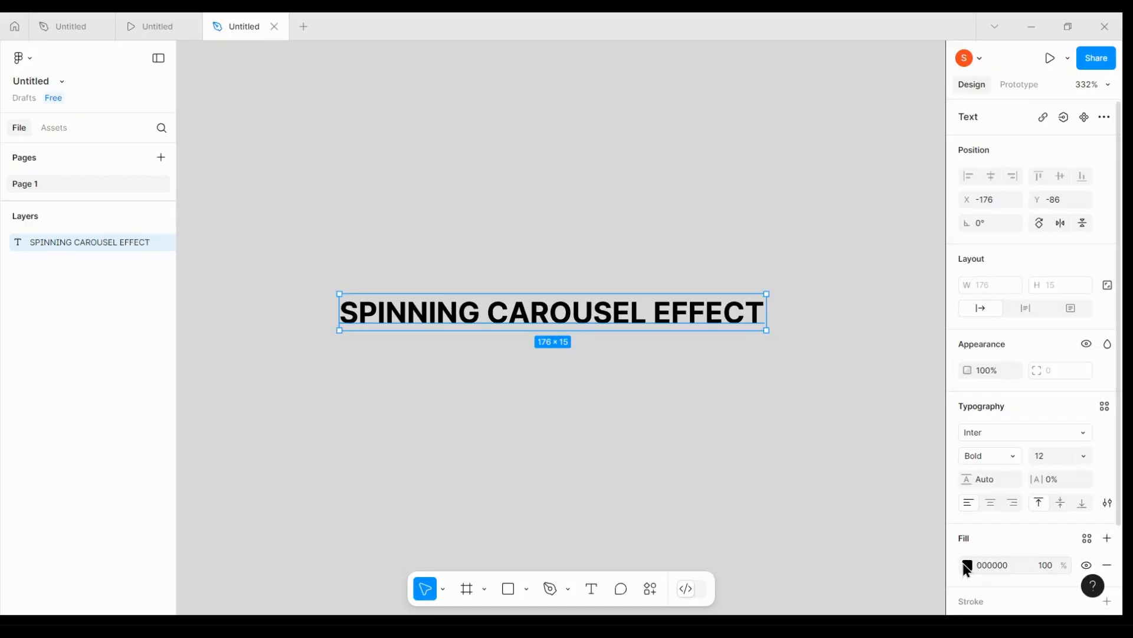
pyautogui.click(967, 565)
pyautogui.moveTo(827, 387); pyautogui.dragTo(850, 388)
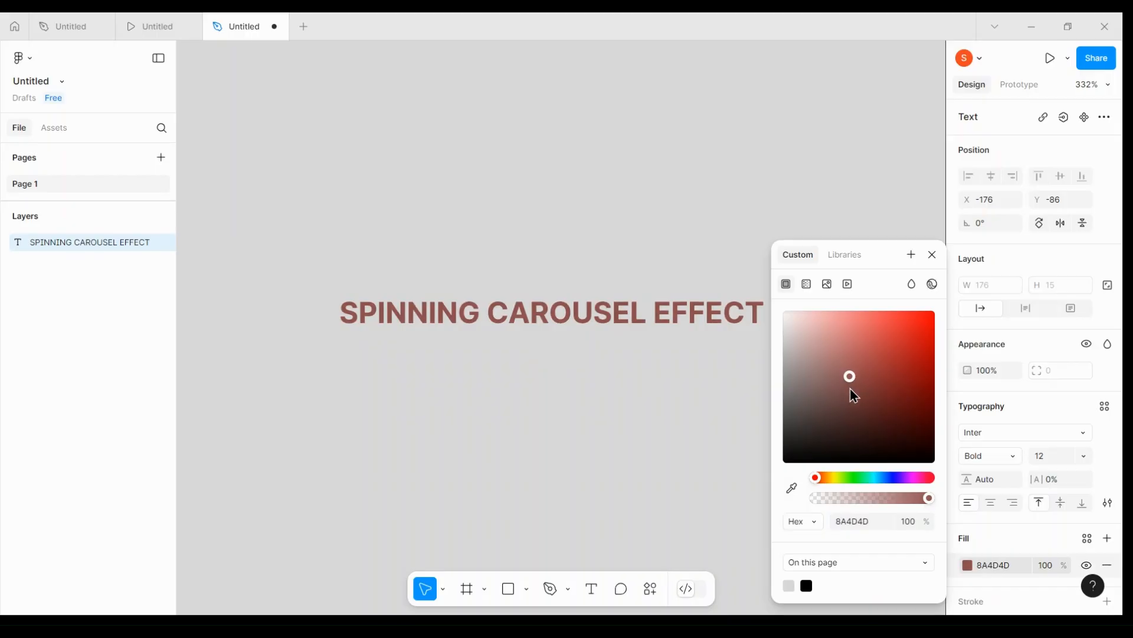
pyautogui.click(730, 225)
# Set the heading's font size to 48 and move it up to about X -209, Y -198
pyautogui.click(721, 326)
pyautogui.click(1051, 459)
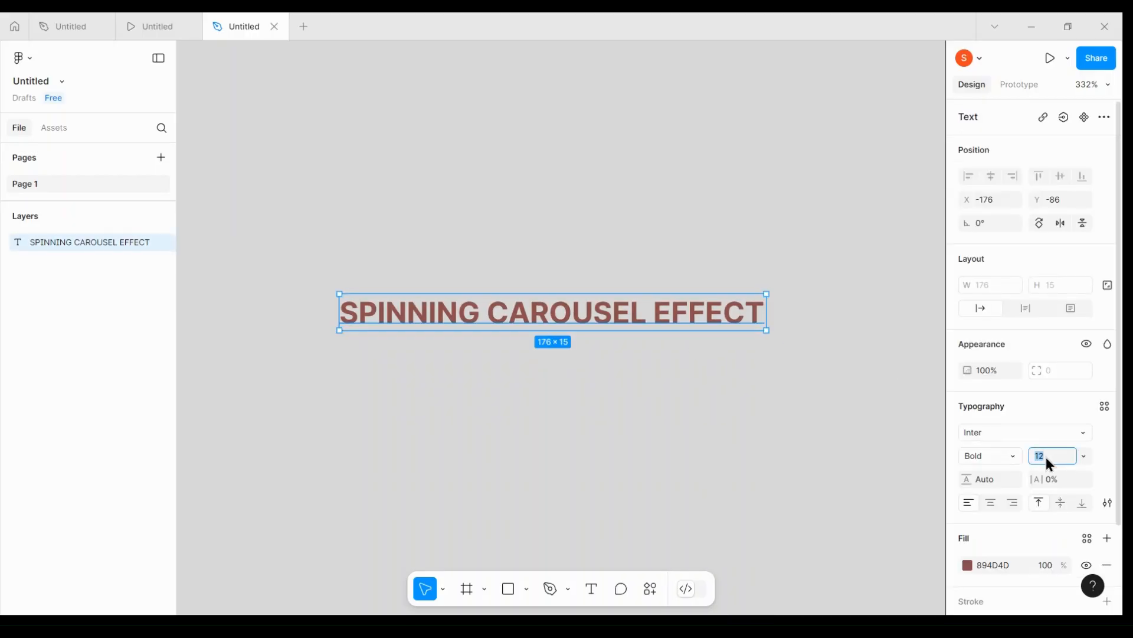
pyautogui.write('48')
pyautogui.press('Return')
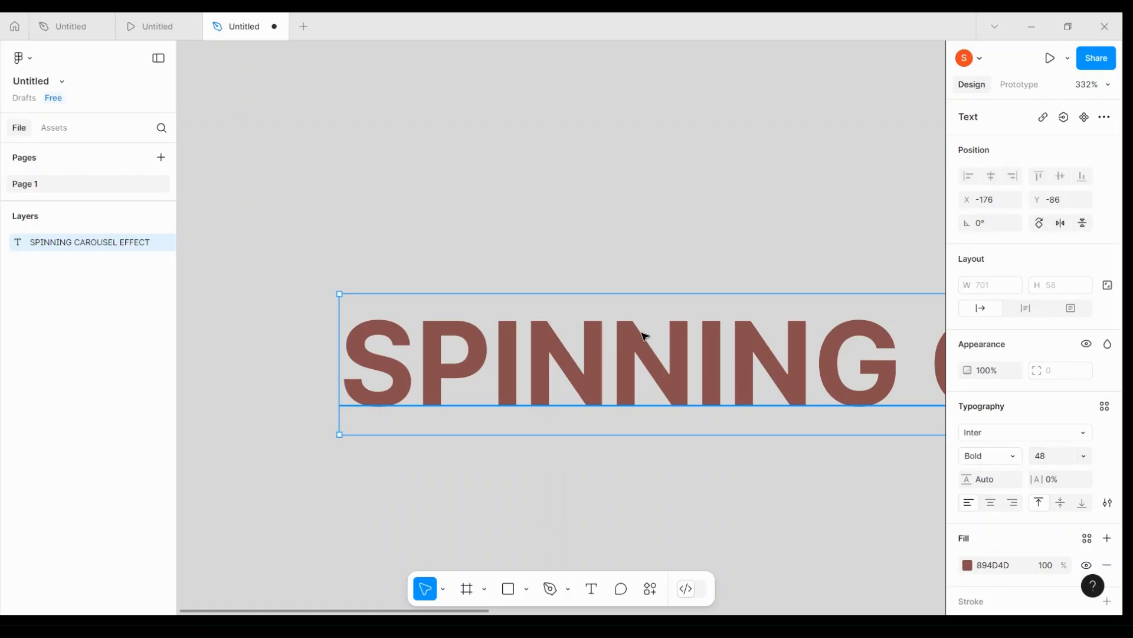
pyautogui.scroll(-5, 513, 228)
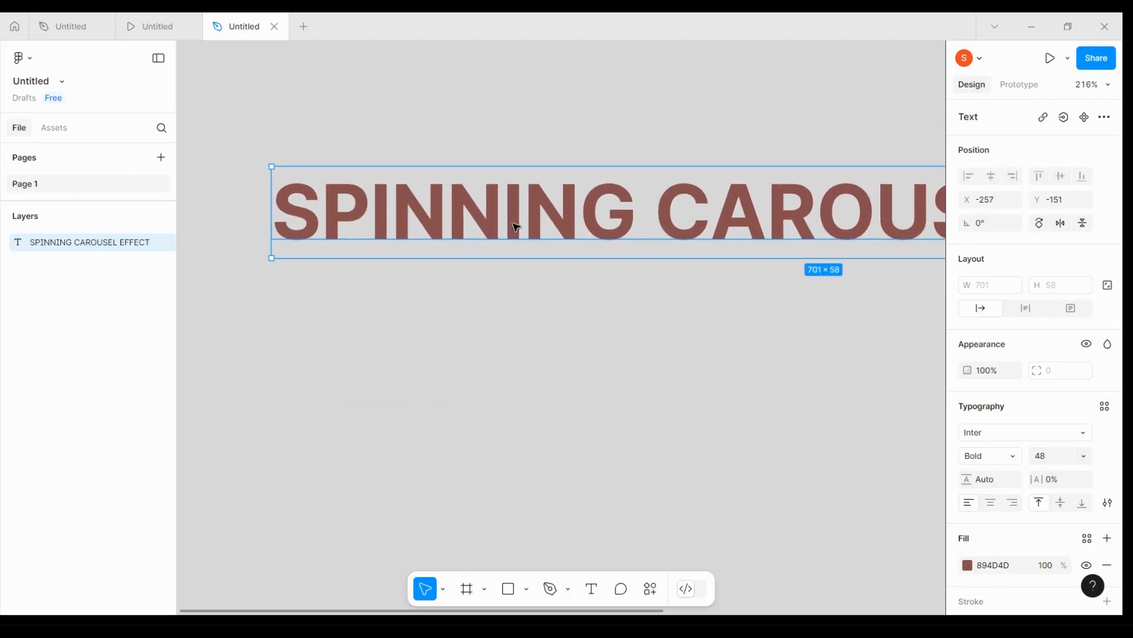
pyautogui.scroll(-4, 515, 228)
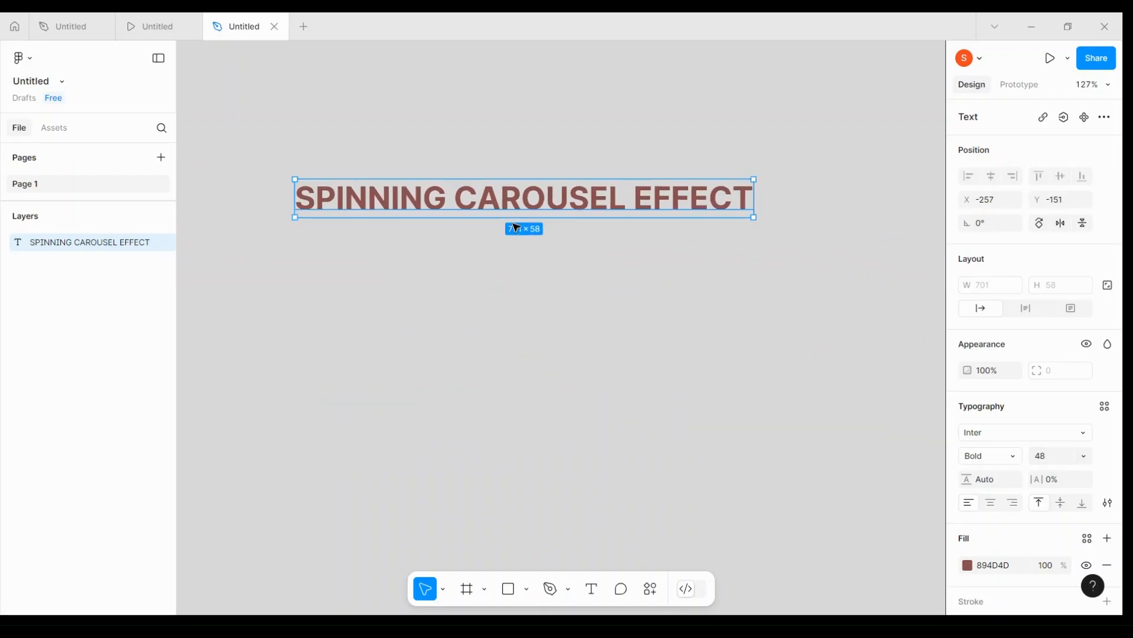
pyautogui.moveTo(563, 199); pyautogui.dragTo(592, 168)
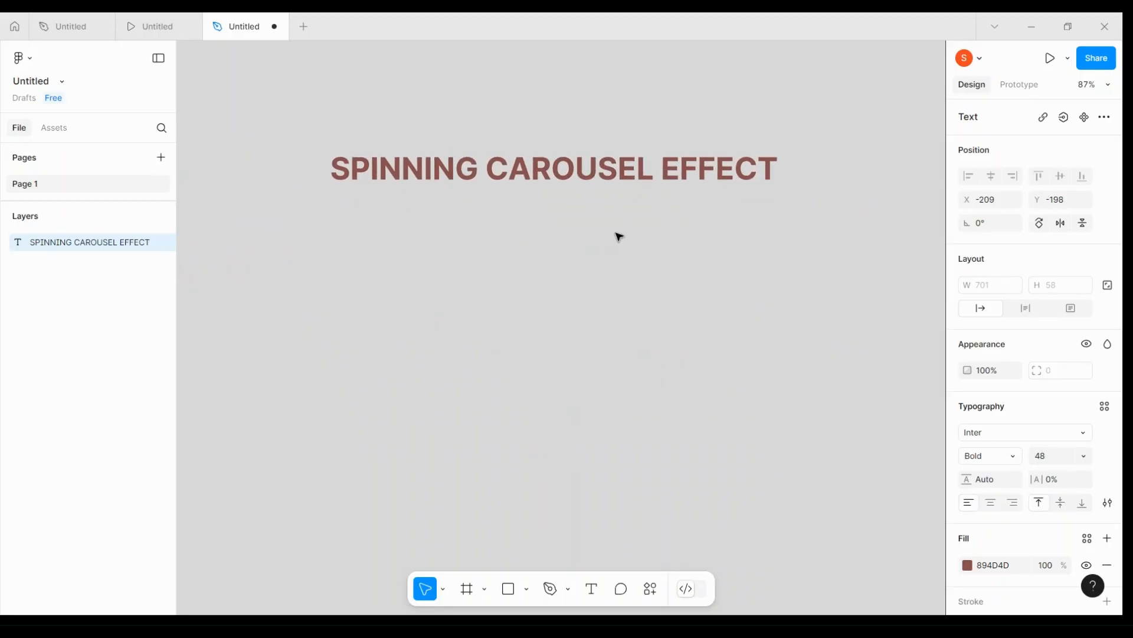
pyautogui.click(616, 235)
# Import the six picture files and place the white paper cup image over the heading area
pyautogui.click(527, 589)
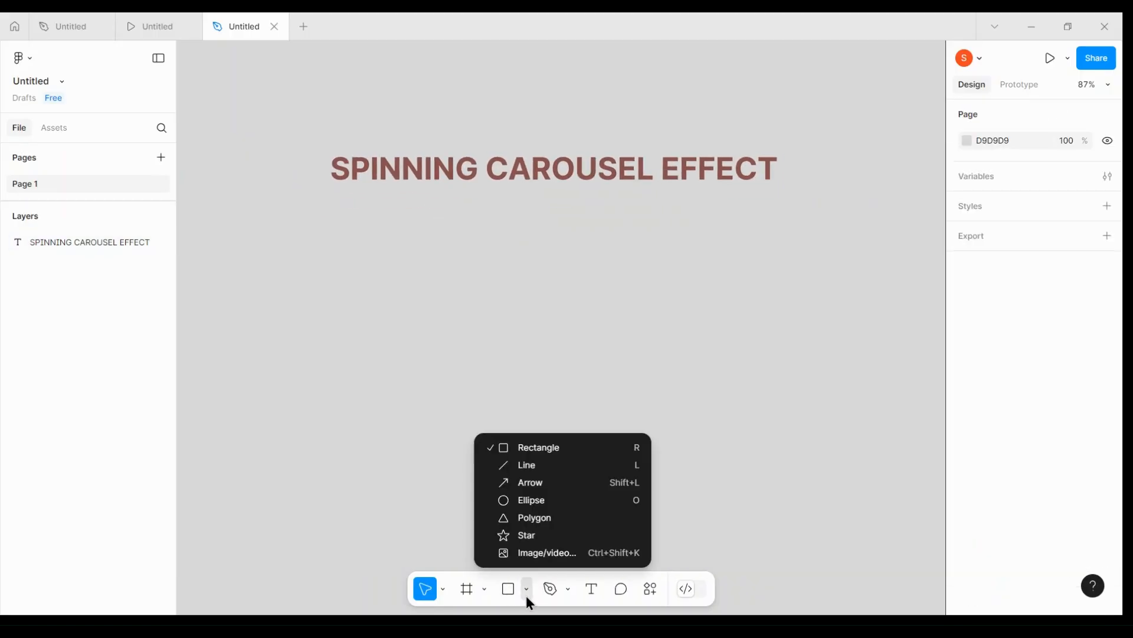
pyautogui.click(536, 554)
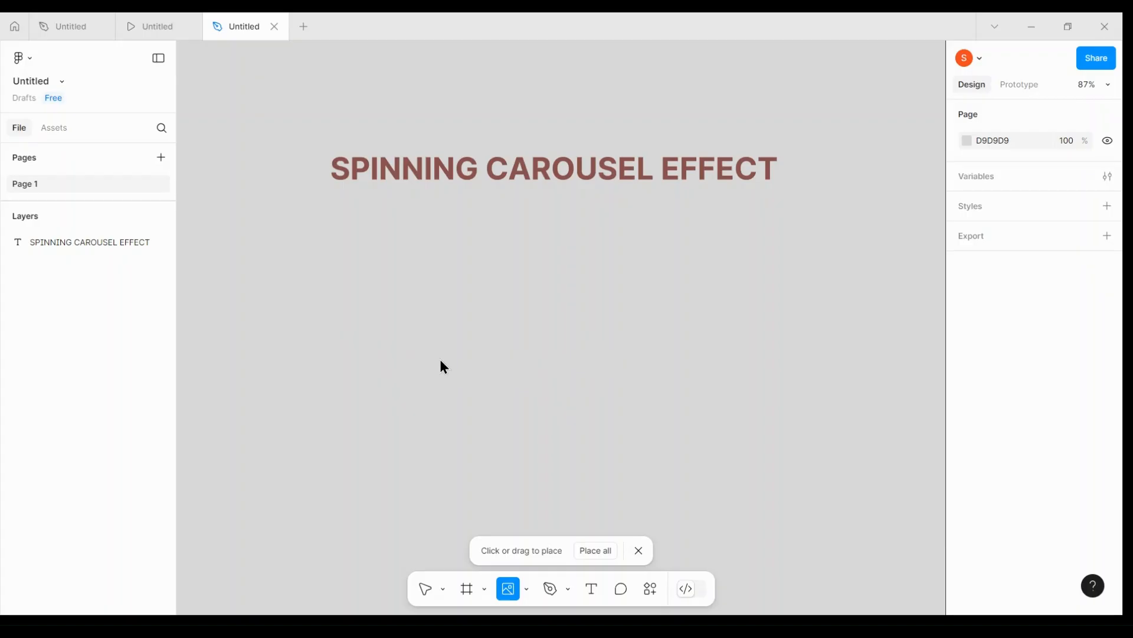
pyautogui.scroll(-4, 441, 361)
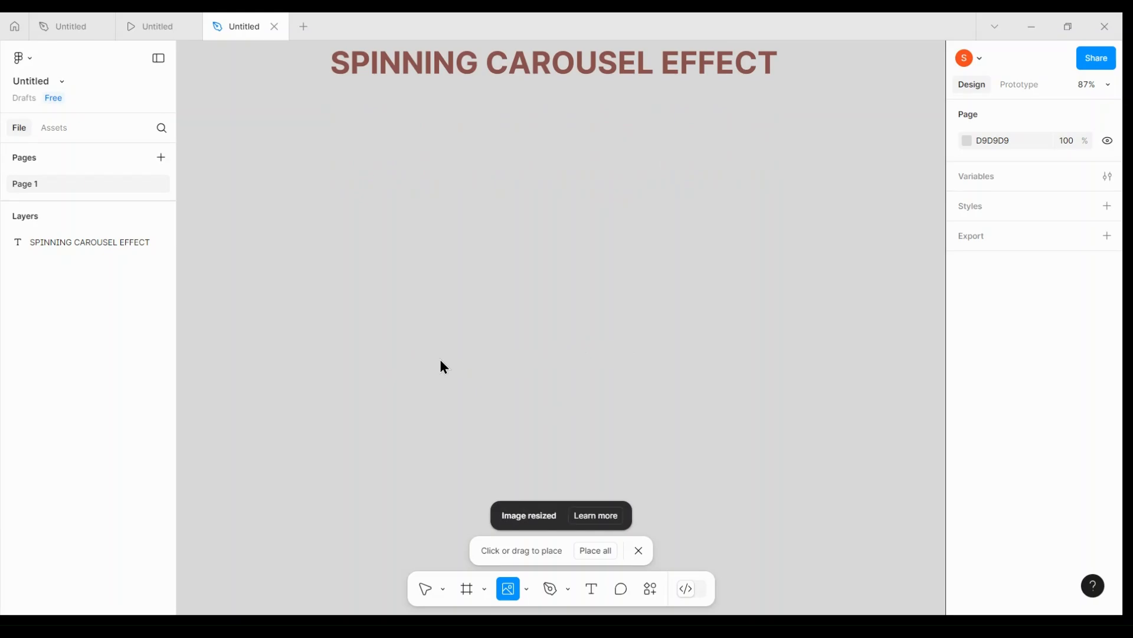
pyautogui.scroll(-5, 441, 359)
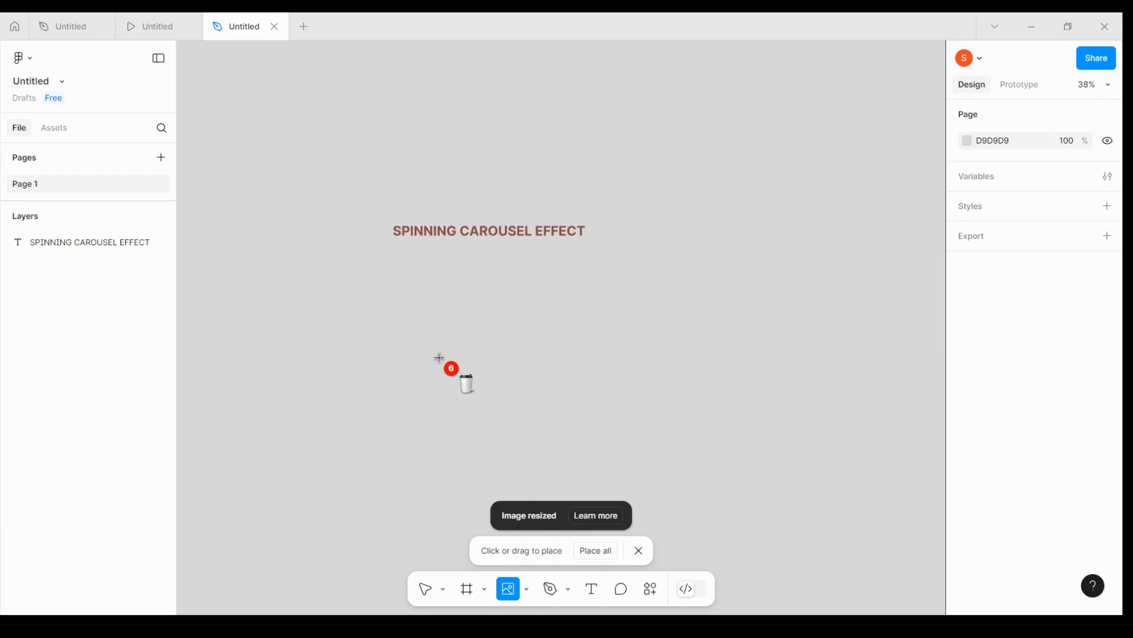
pyautogui.click(539, 320)
pyautogui.scroll(-5, 538, 319)
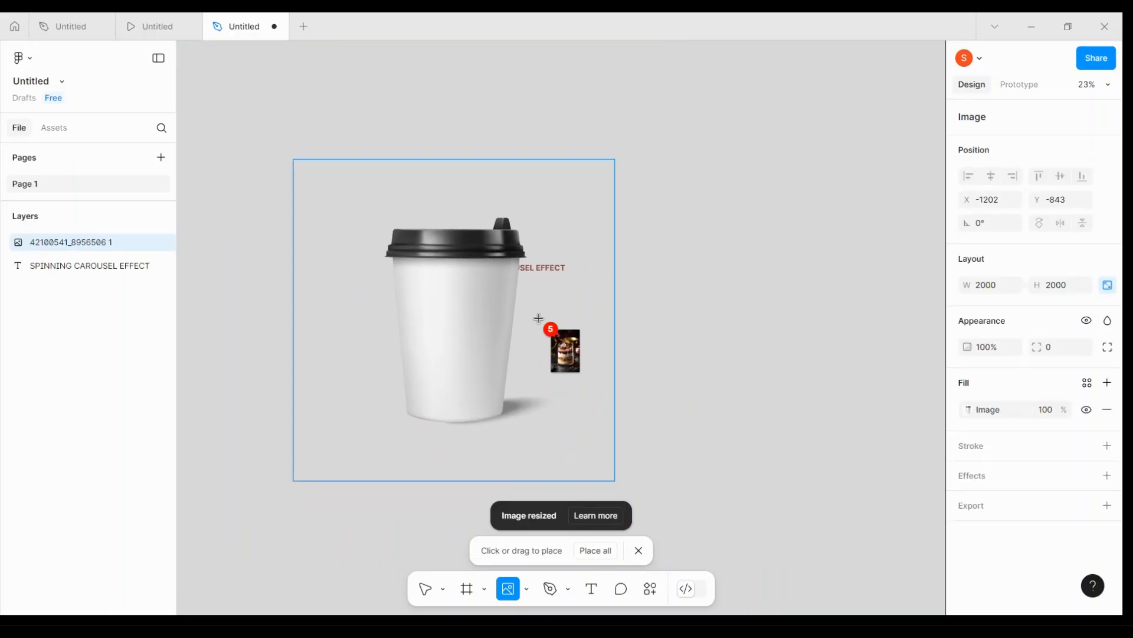
# Place the remaining five images on the canvas: chocolate dessert, fruit yogurt, panna cotta, mango and blueberries
pyautogui.click(445, 166)
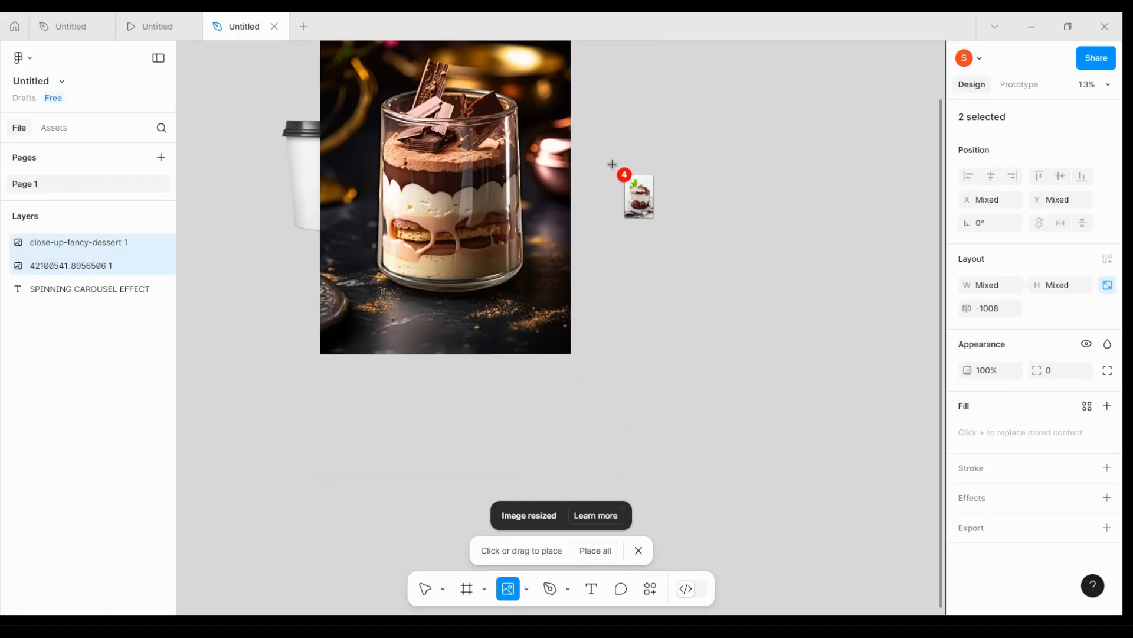
pyautogui.click(623, 173)
pyautogui.click(796, 184)
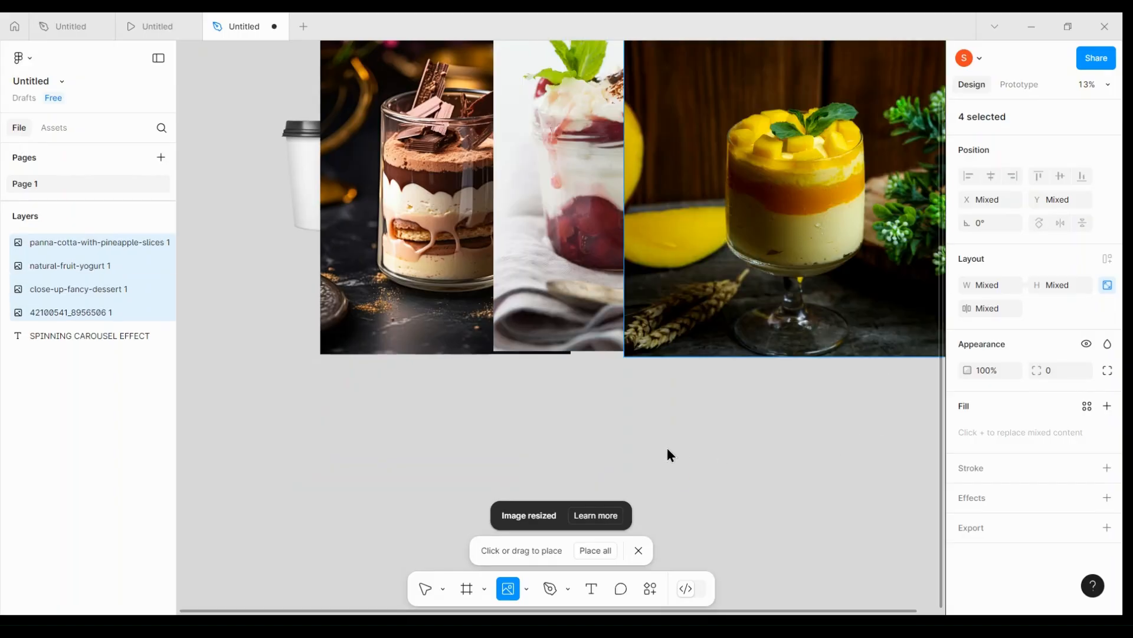
pyautogui.click(632, 446)
pyautogui.scroll(-5, 801, 425)
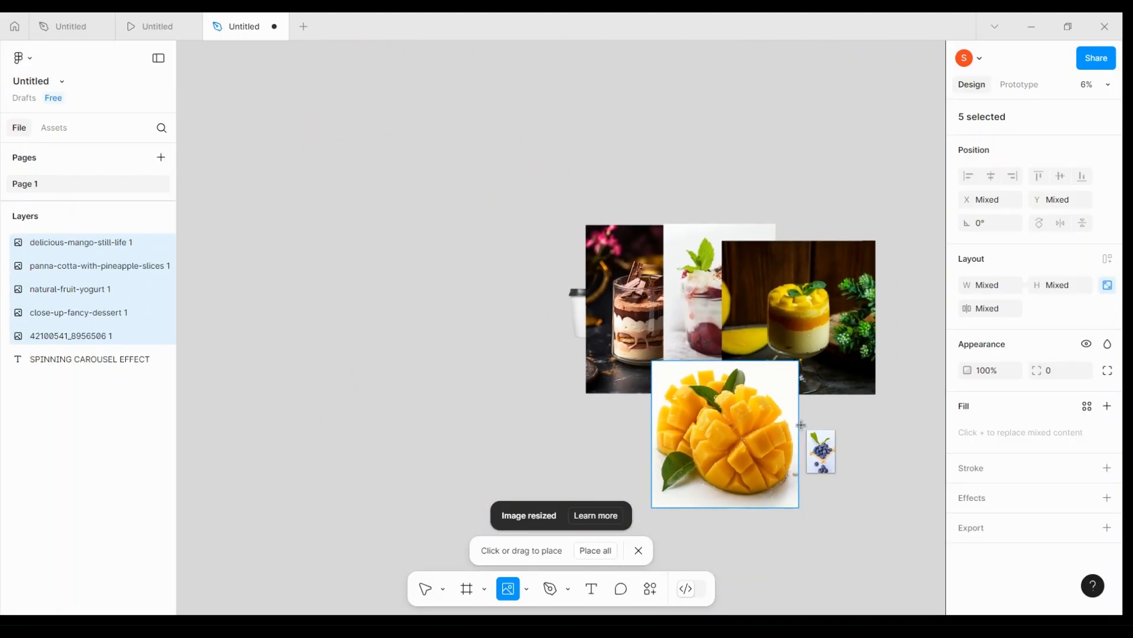
pyautogui.click(753, 374)
pyautogui.hscroll(5, 736, 377)
pyautogui.scroll(-2, 736, 377)
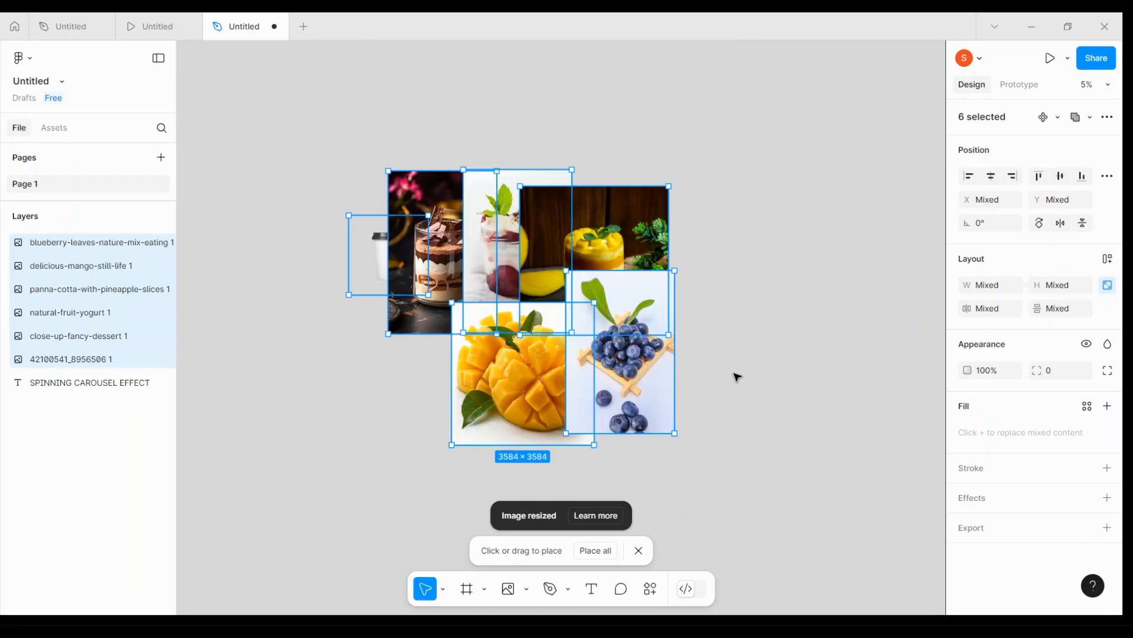
pyautogui.click(624, 290)
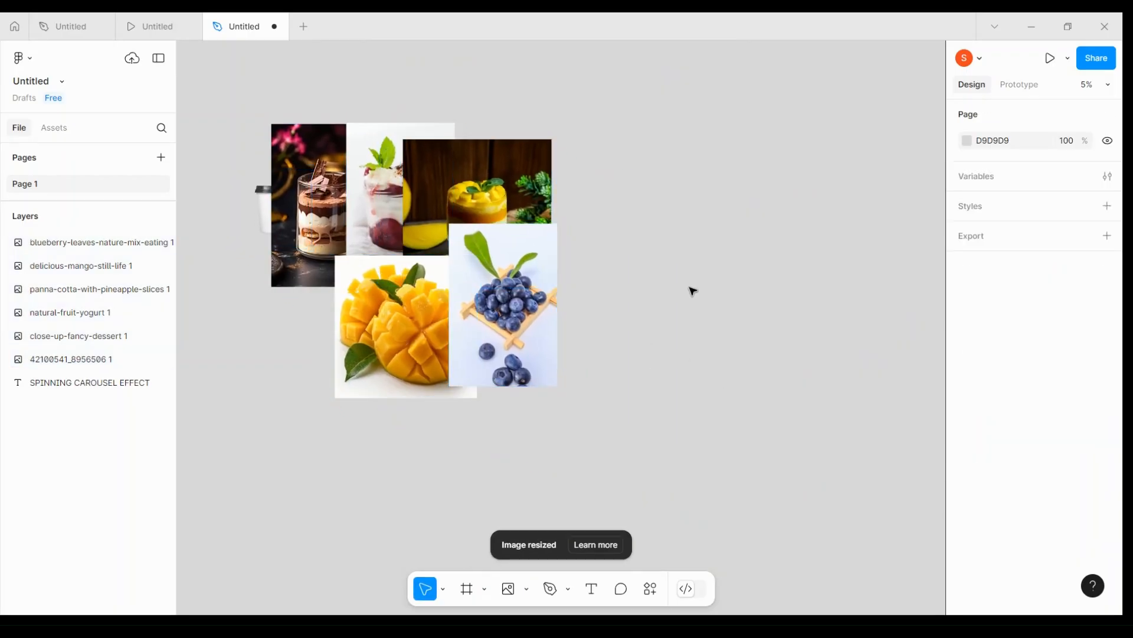
# Select the five dessert and fruit images together and move them sideways, clear of the paper cup image
pyautogui.hscroll(-3, 690, 289)
pyautogui.click(608, 313)
pyautogui.keyDown('shift'); pyautogui.click(452, 364); pyautogui.keyUp('shift')
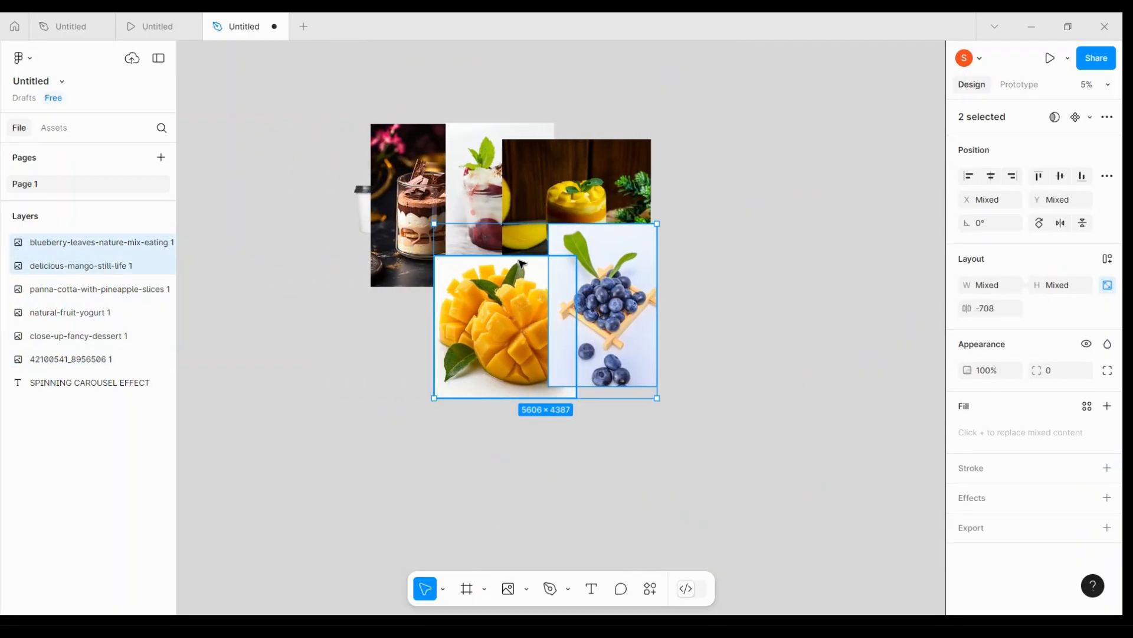
pyautogui.keyDown('shift'); pyautogui.click(525, 224); pyautogui.keyUp('shift')
pyautogui.keyDown('shift'); pyautogui.click(470, 218); pyautogui.keyUp('shift')
pyautogui.keyDown('shift'); pyautogui.click(415, 219); pyautogui.keyUp('shift')
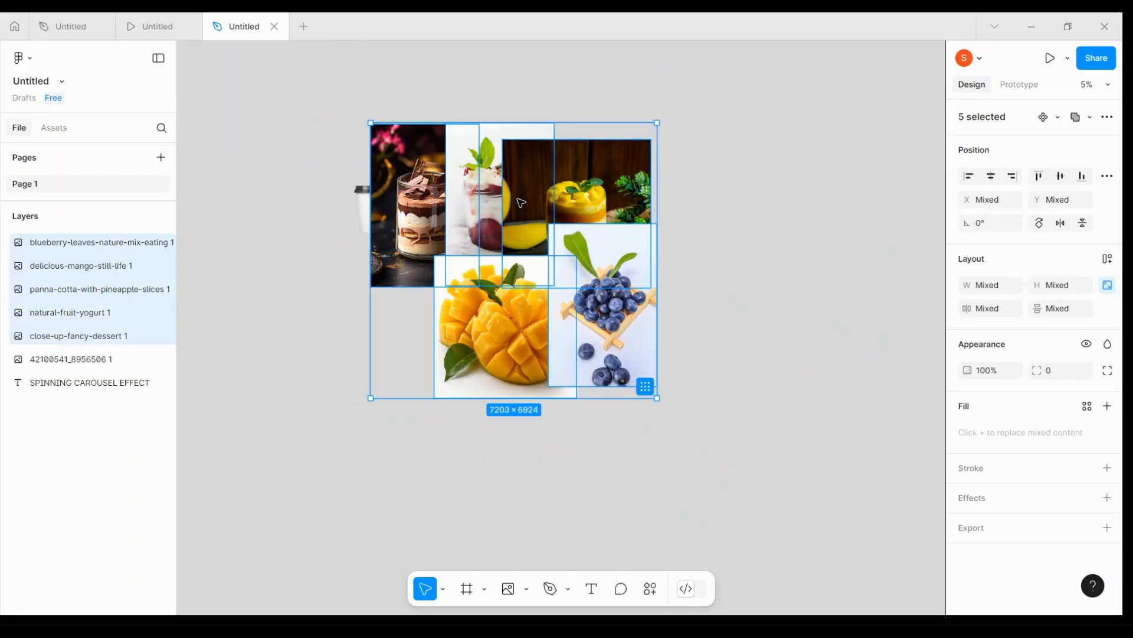
pyautogui.moveTo(524, 205); pyautogui.dragTo(624, 206)
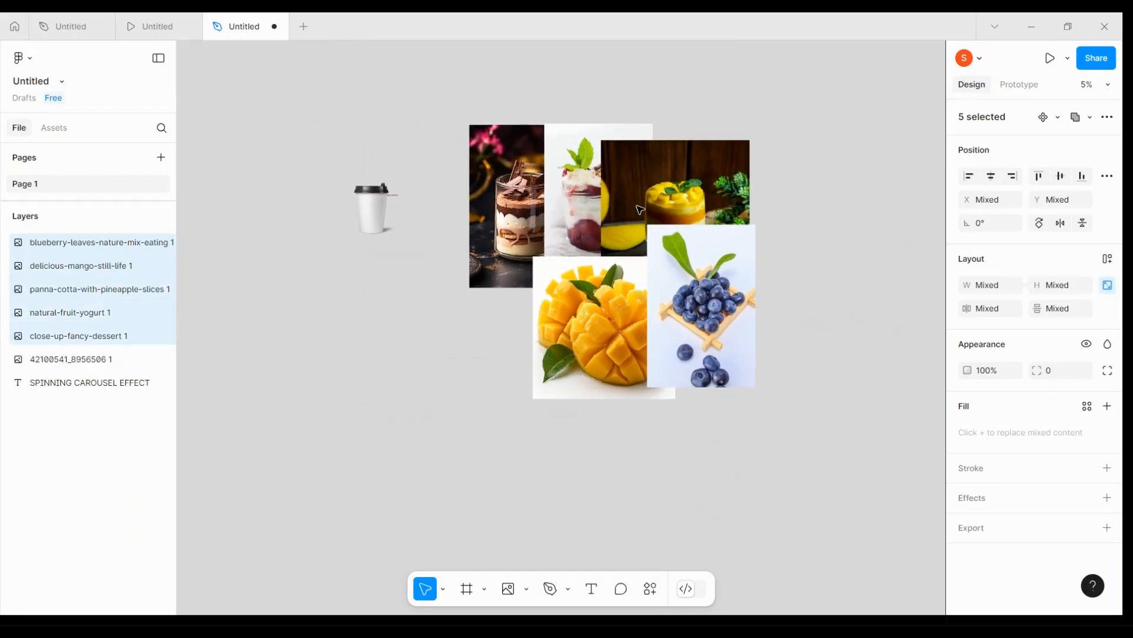
# Scale the five selected dessert and fruit images down together to a small cluster beside the cup
pyautogui.moveTo(757, 401); pyautogui.dragTo(514, 149)
pyautogui.hotkey('ctrl', 'z')
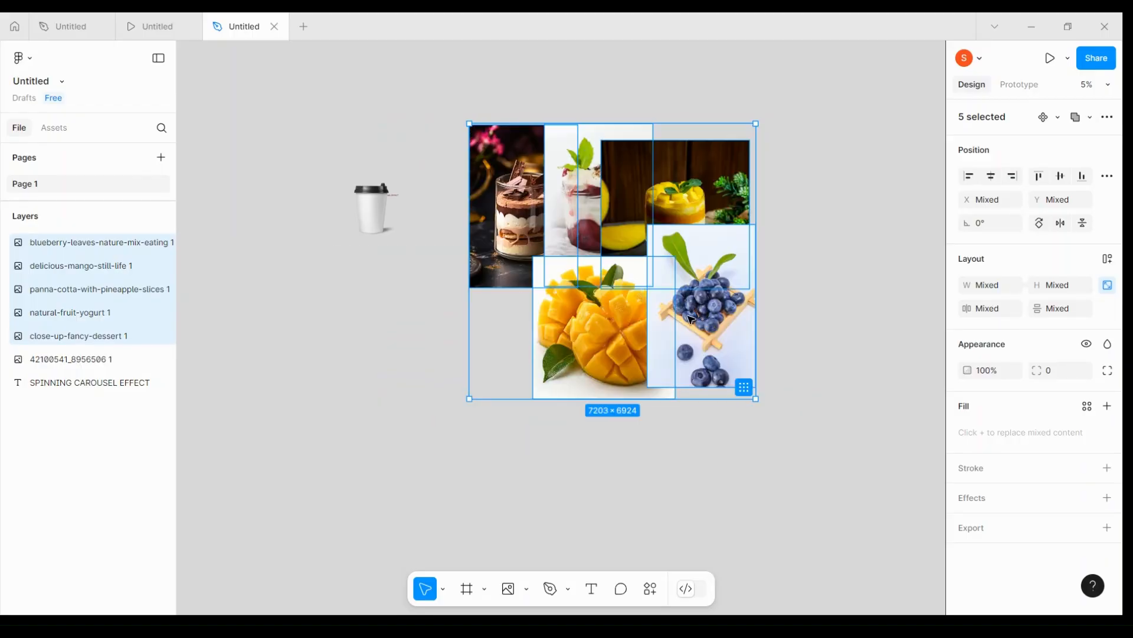
pyautogui.moveTo(755, 401); pyautogui.dragTo(481, 239)
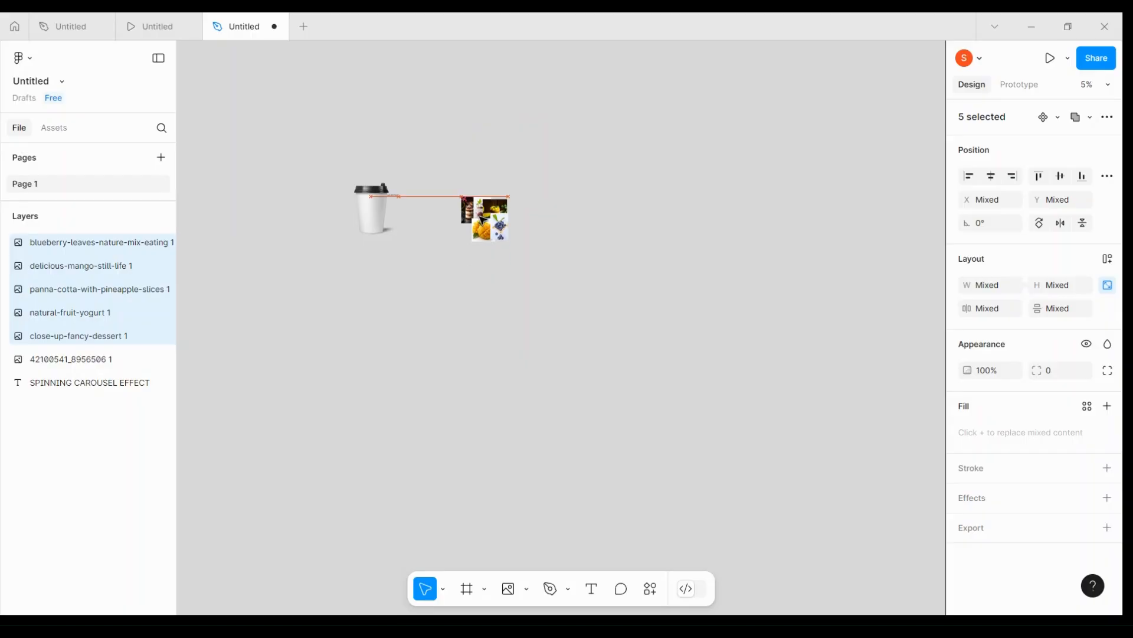
# Move the paper cup image beneath the heading and centre it there, at about X -858, Y 37
pyautogui.scroll(10, 413, 219)
pyautogui.click(412, 203)
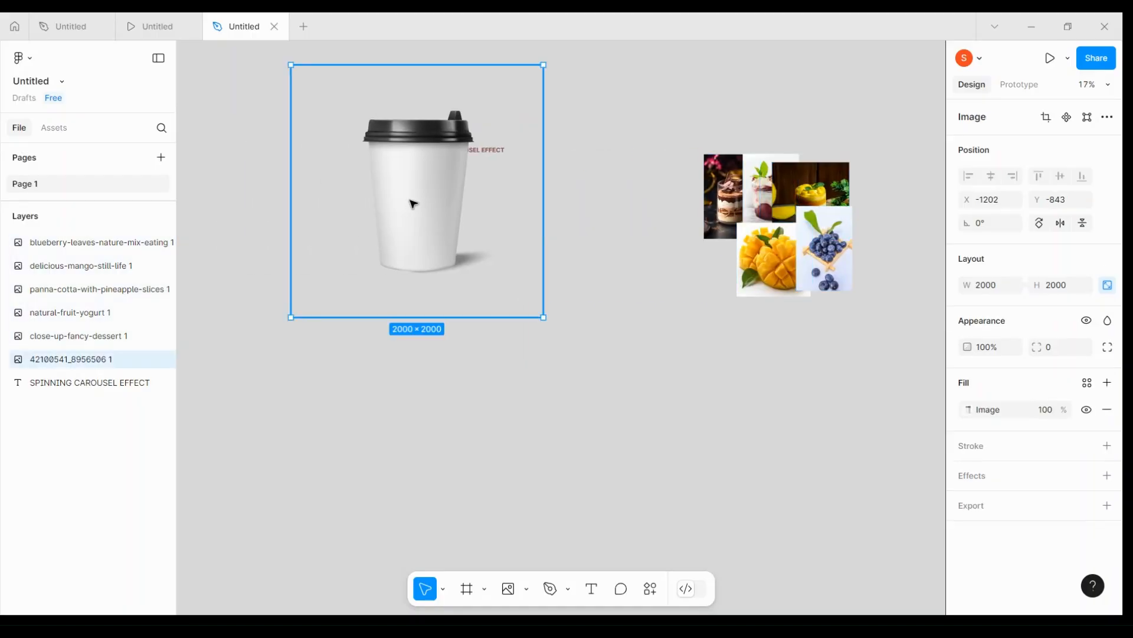
pyautogui.moveTo(426, 185); pyautogui.dragTo(470, 297)
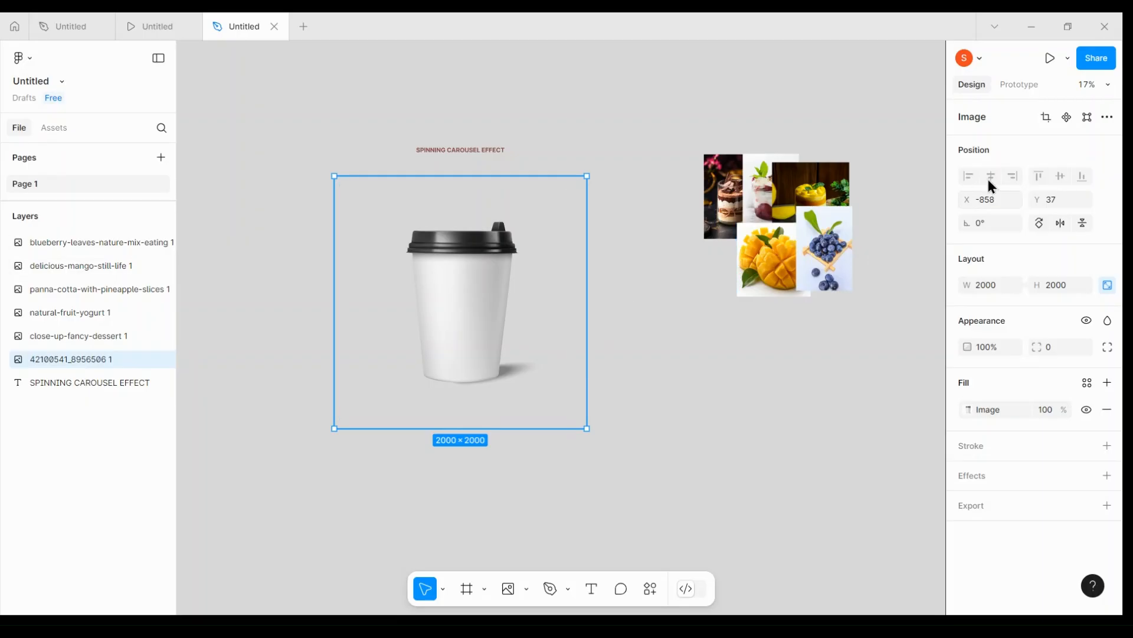
# Crop the paper cup image on all four sides to 1361 × 1563, keeping the whole cup and its shadow inside
pyautogui.click(1046, 118)
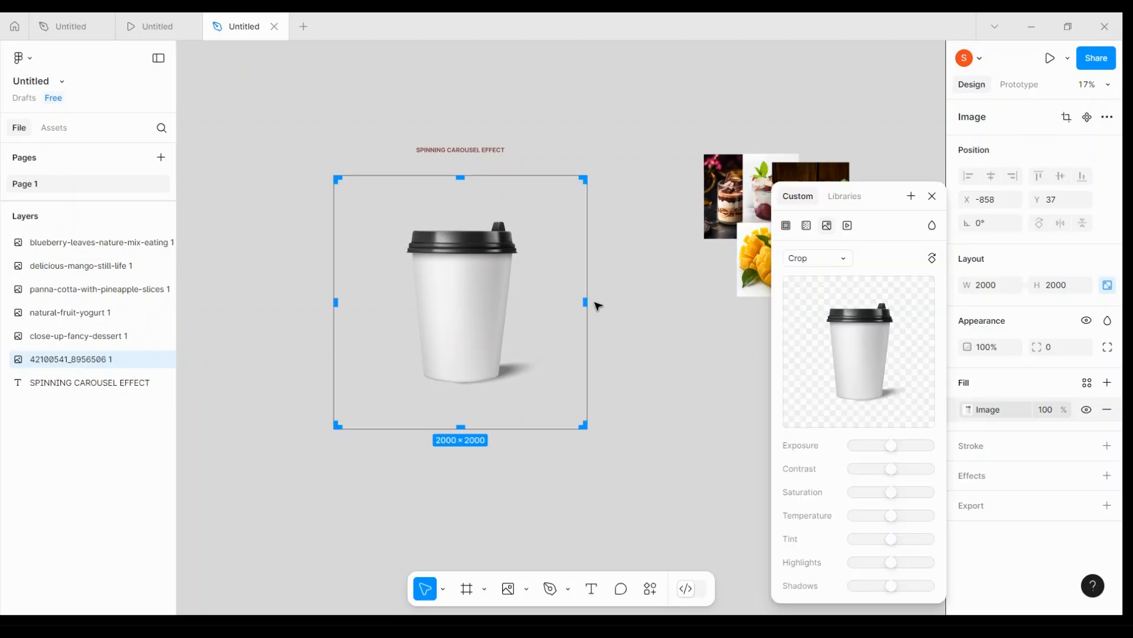
pyautogui.moveTo(589, 302); pyautogui.dragTo(550, 302)
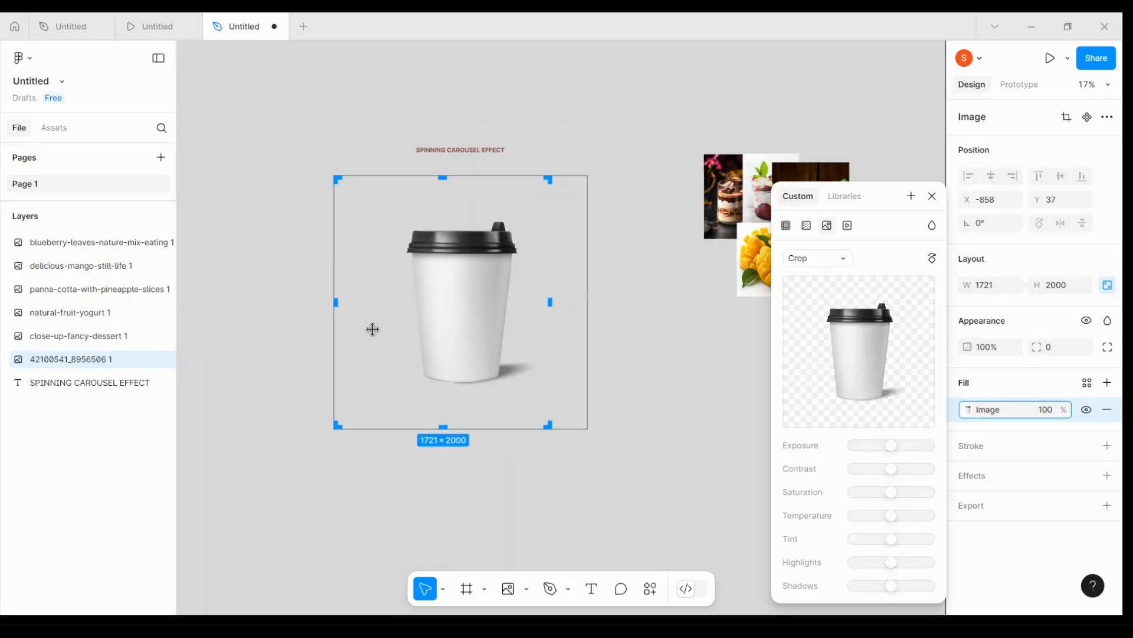
pyautogui.moveTo(334, 301); pyautogui.dragTo(381, 302)
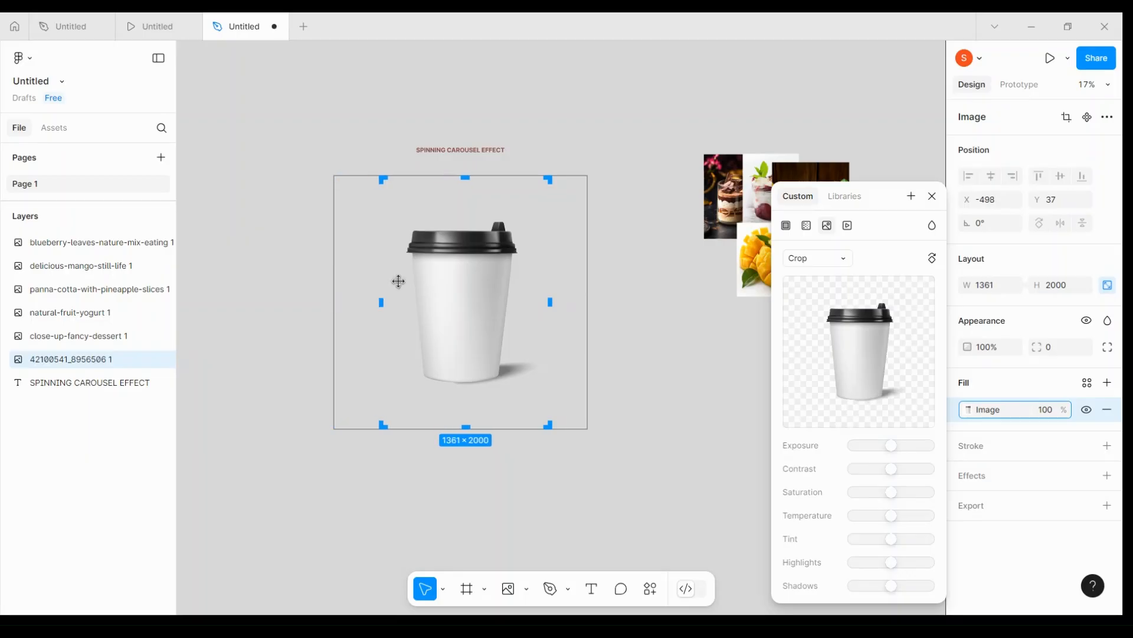
pyautogui.moveTo(478, 179); pyautogui.dragTo(475, 209)
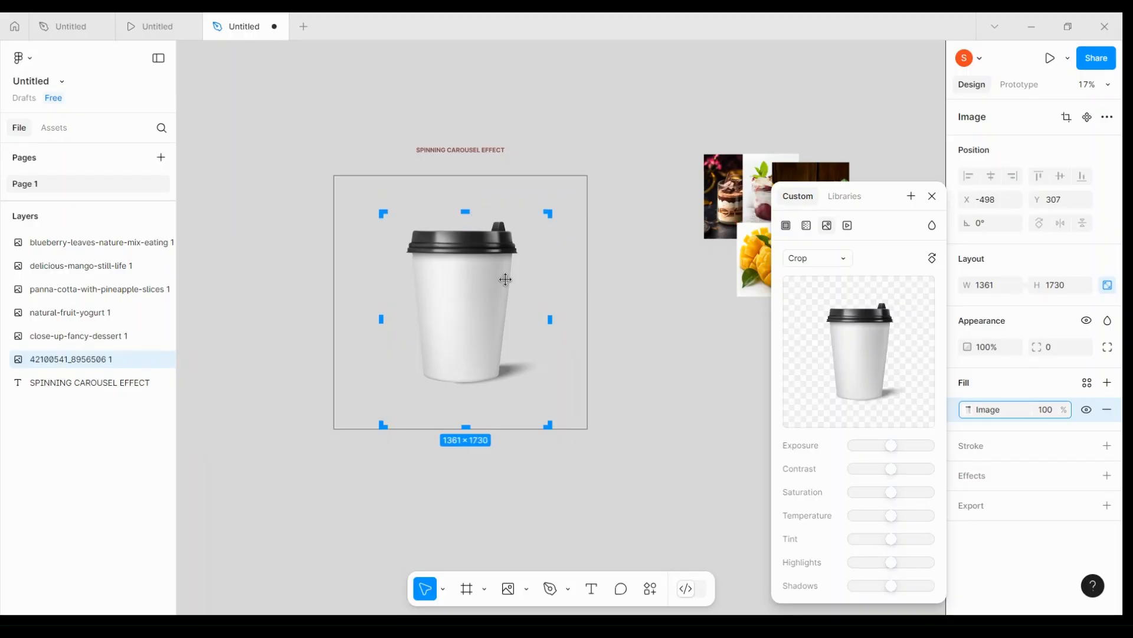
pyautogui.moveTo(465, 421); pyautogui.dragTo(464, 398)
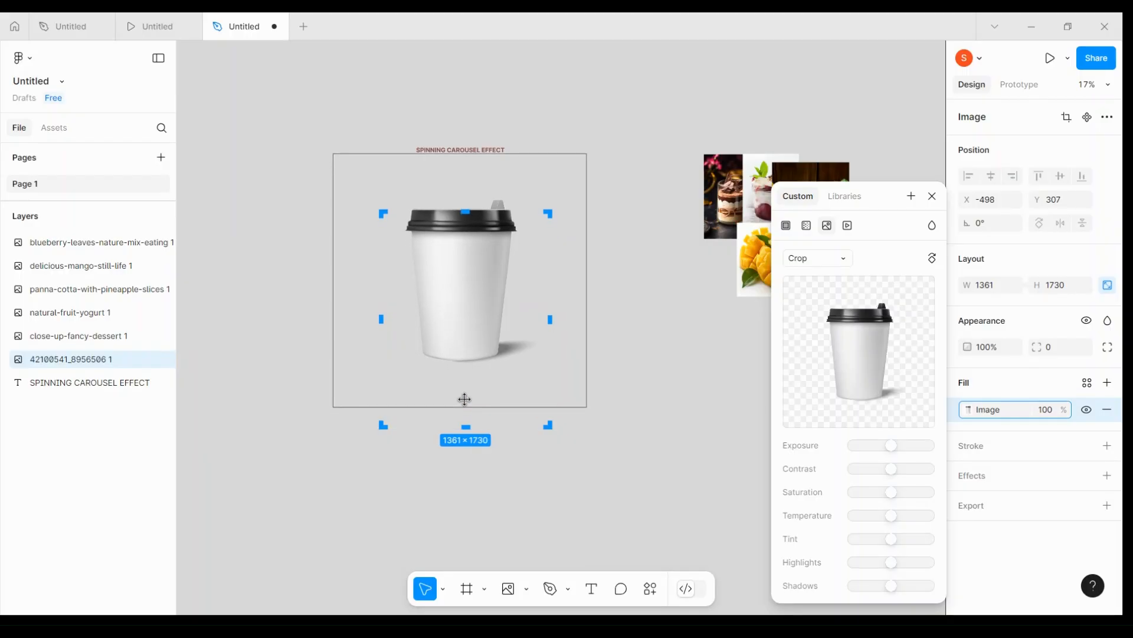
pyautogui.moveTo(470, 421); pyautogui.dragTo(469, 409)
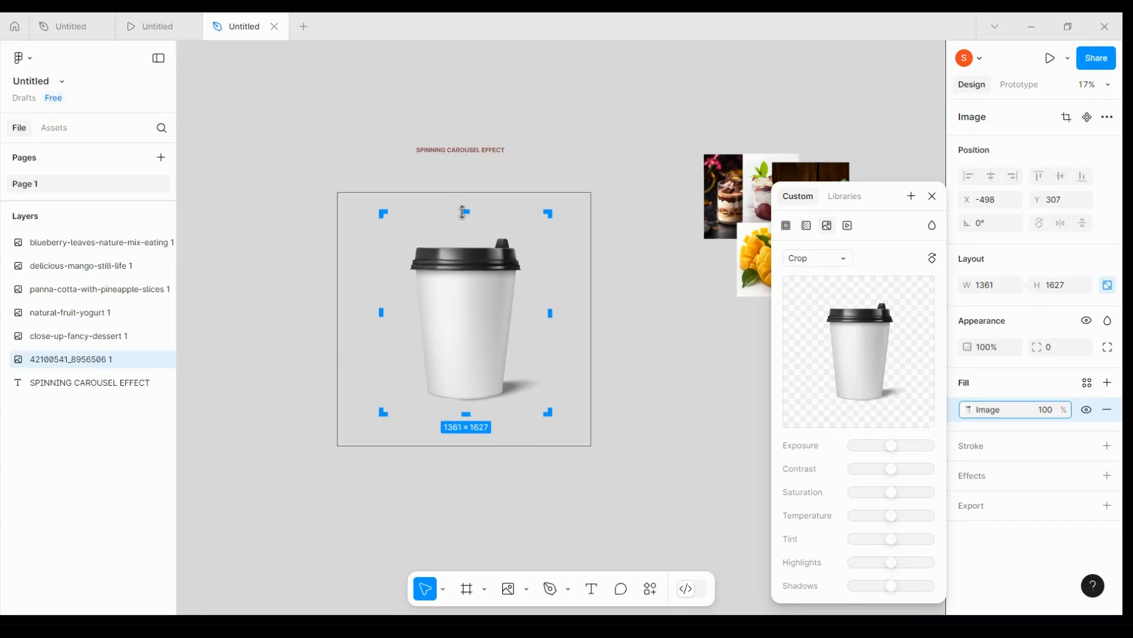
pyautogui.moveTo(464, 210); pyautogui.dragTo(464, 219)
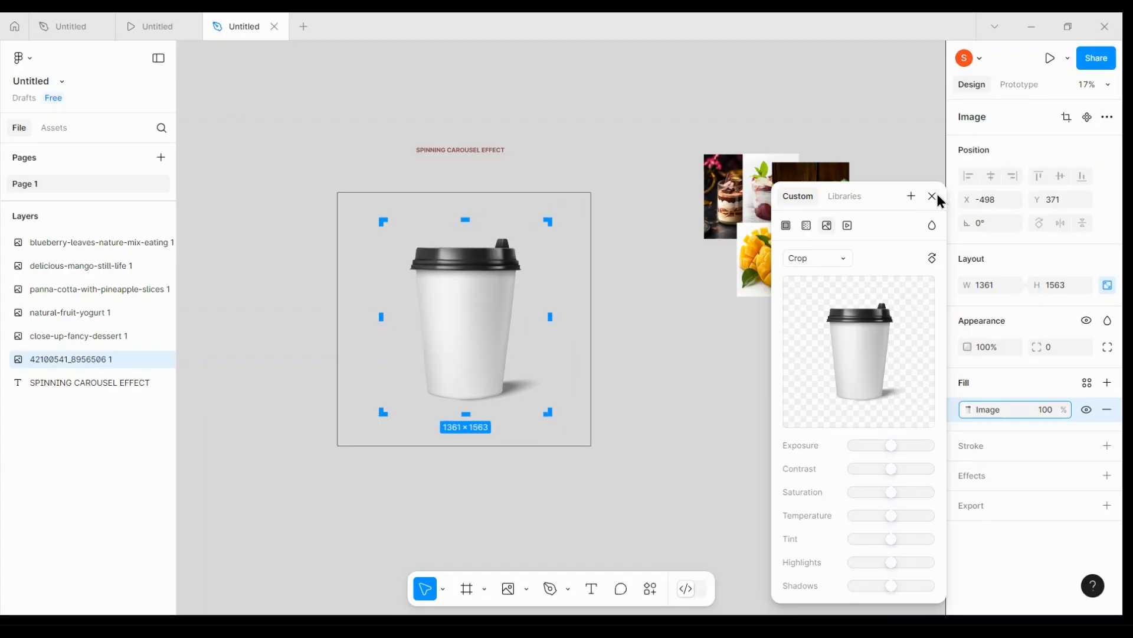
pyautogui.press('Escape')
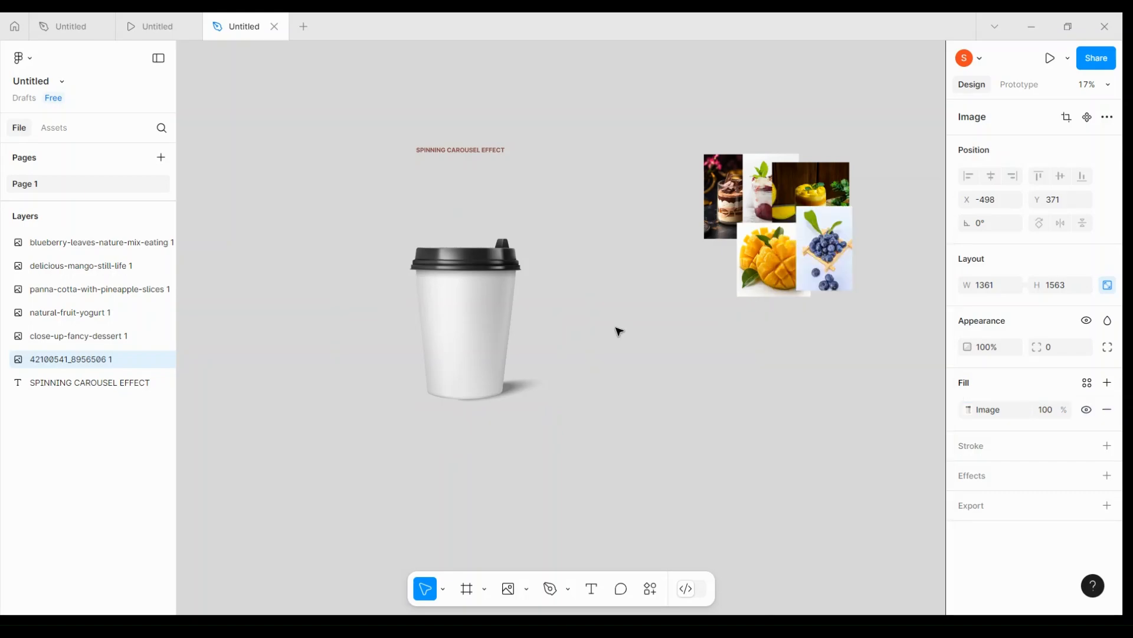
pyautogui.click(660, 352)
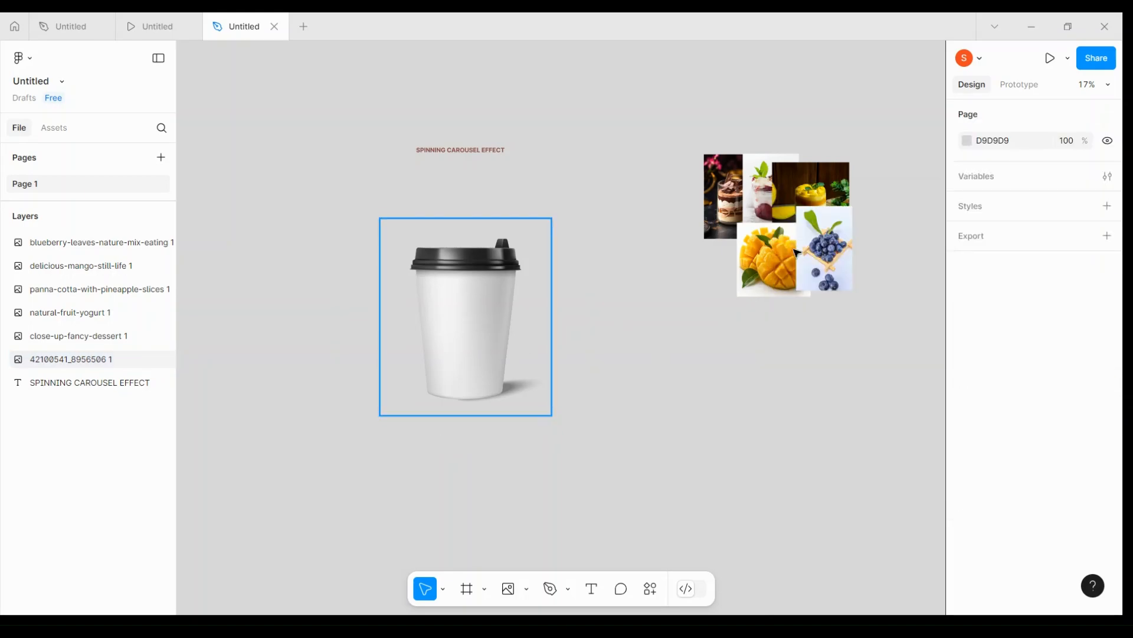
# Pull the panna cotta, fruit yogurt and chocolate dessert images out of the cluster and spread them along an upper row
pyautogui.click(465, 287)
pyautogui.scroll(3, 465, 286)
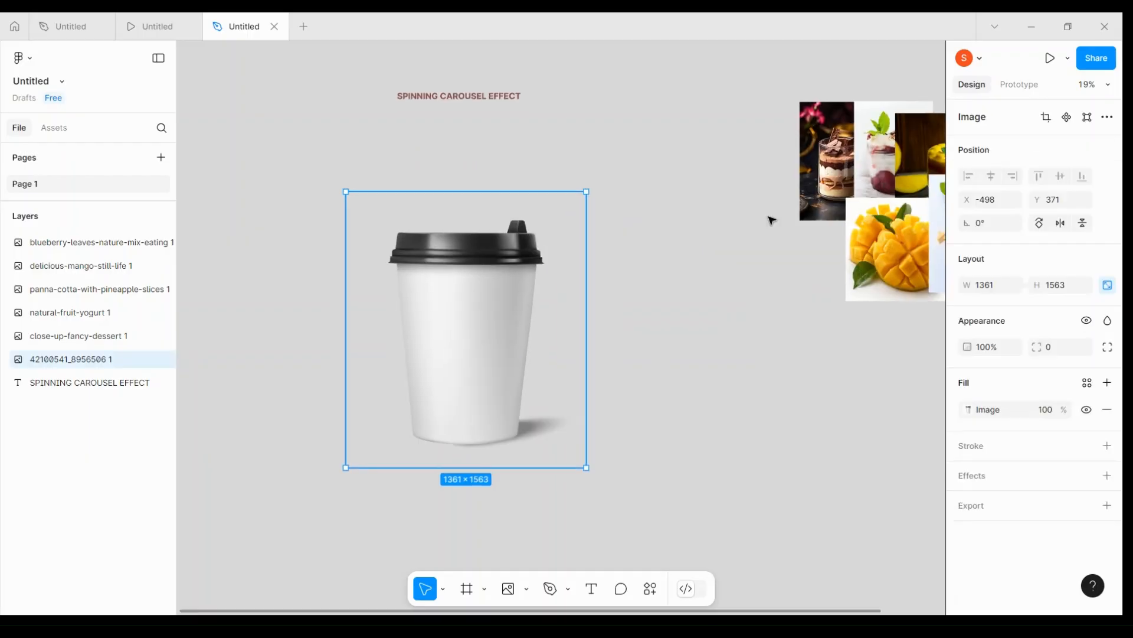
pyautogui.scroll(2, 771, 220)
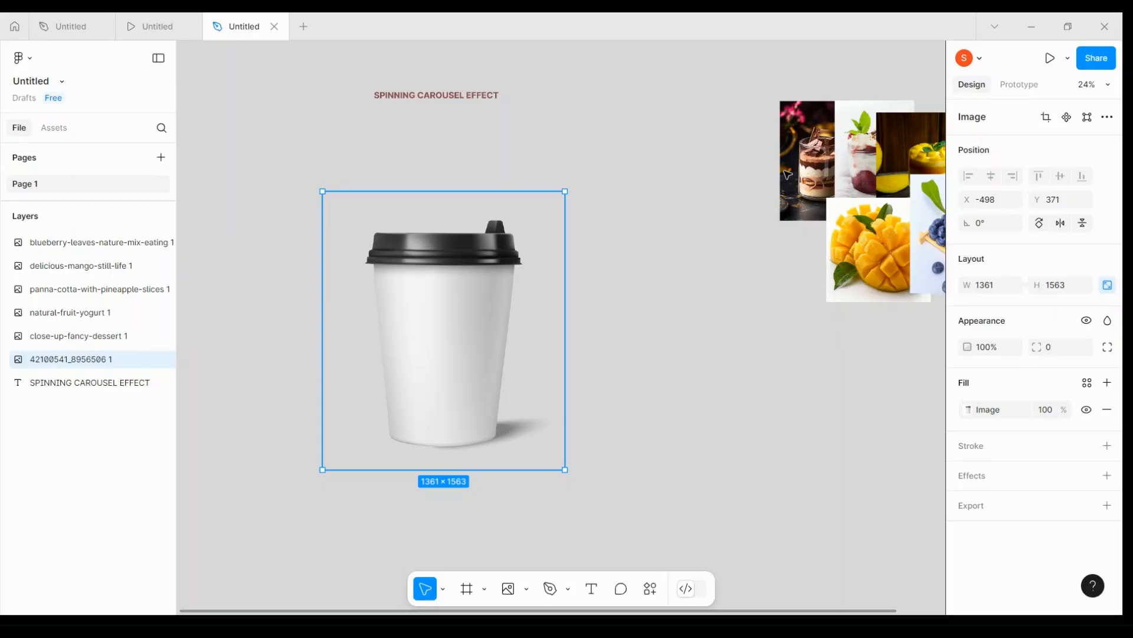
pyautogui.scroll(1, 806, 197)
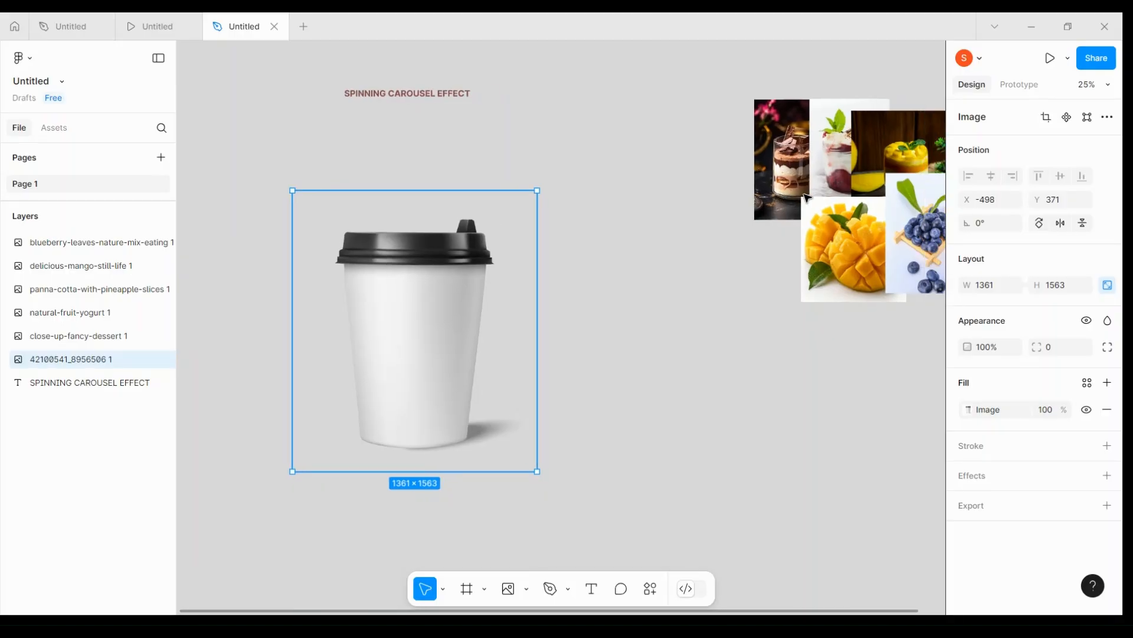
pyautogui.hscroll(1, 807, 197)
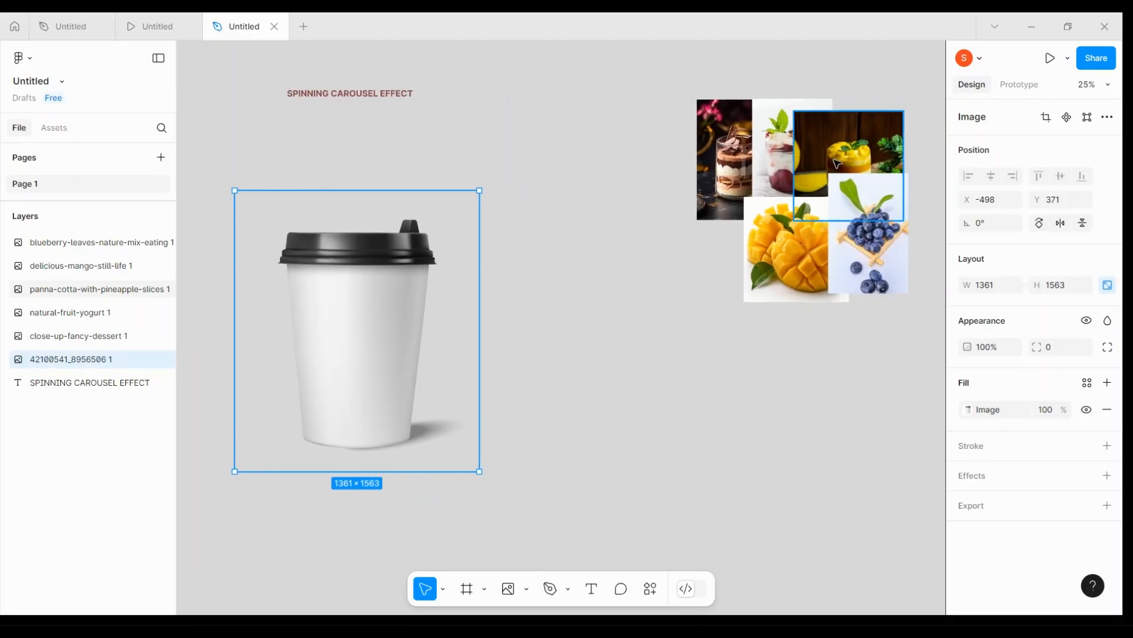
pyautogui.scroll(5, 836, 161)
pyautogui.hscroll(3, 837, 163)
pyautogui.scroll(1, 837, 163)
pyautogui.scroll(-3, 836, 162)
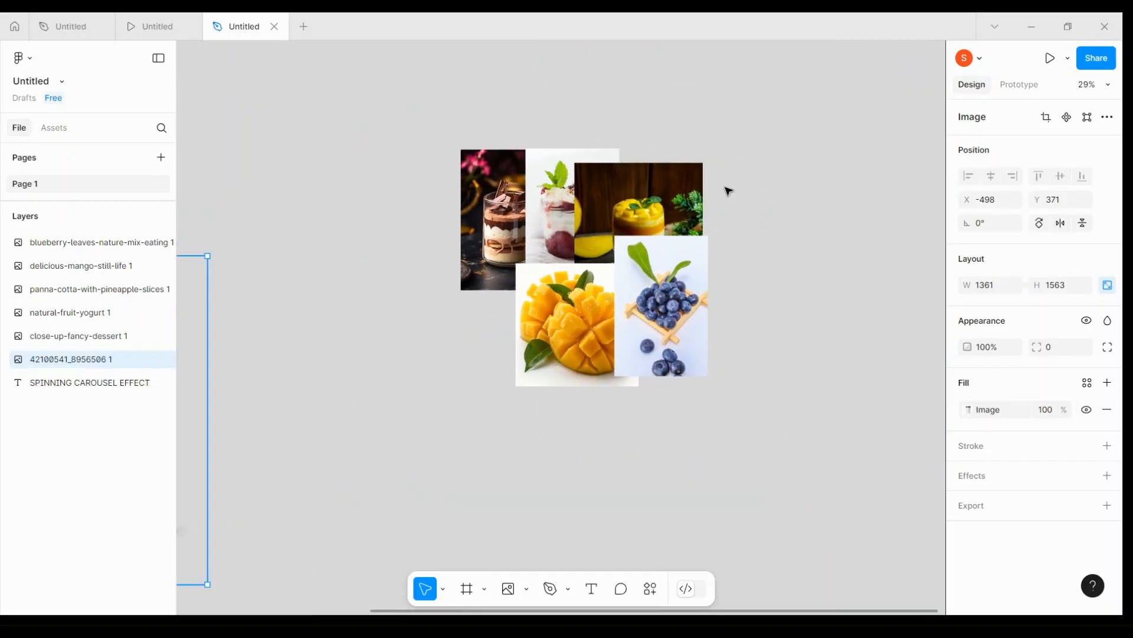
pyautogui.click(633, 214)
pyautogui.moveTo(638, 208); pyautogui.dragTo(818, 111)
pyautogui.click(529, 232)
pyautogui.moveTo(529, 233); pyautogui.dragTo(642, 127)
pyautogui.moveTo(471, 241); pyautogui.dragTo(422, 152)
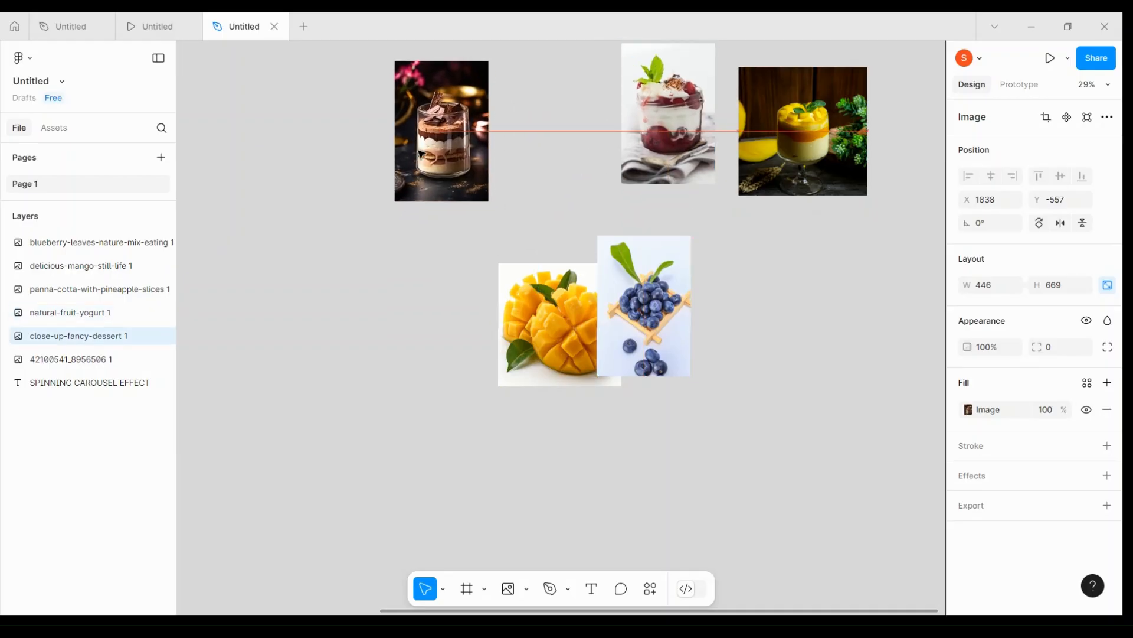
# Separate the mango and blueberry images, placing them apart from each other below the three desserts
pyautogui.moveTo(513, 332); pyautogui.dragTo(395, 373)
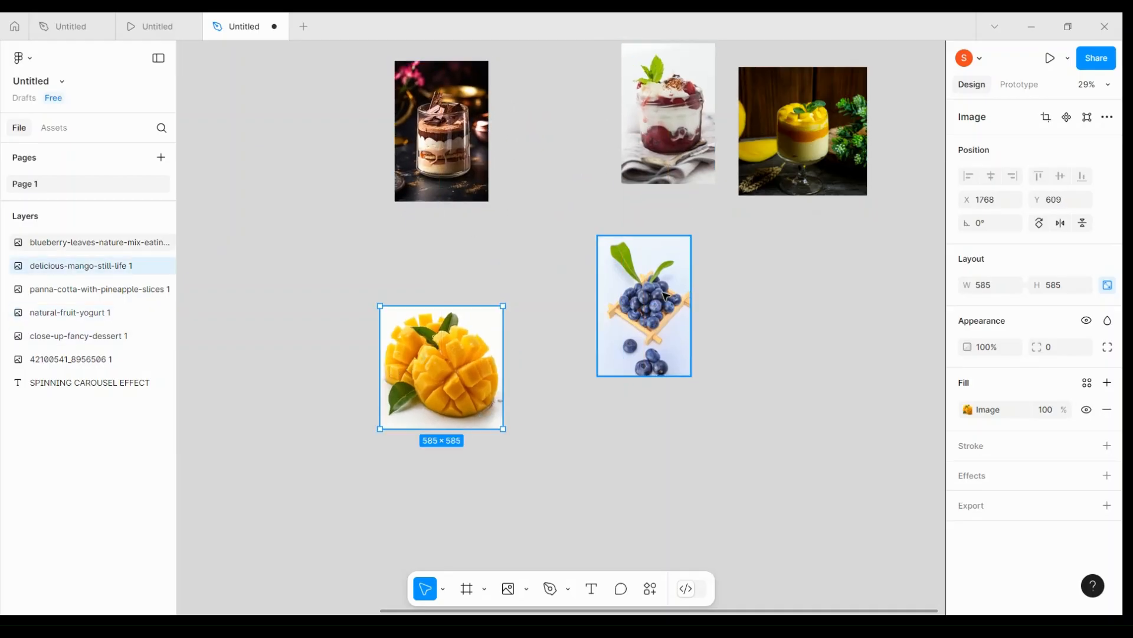
pyautogui.moveTo(644, 307); pyautogui.dragTo(747, 360)
pyautogui.click(627, 274)
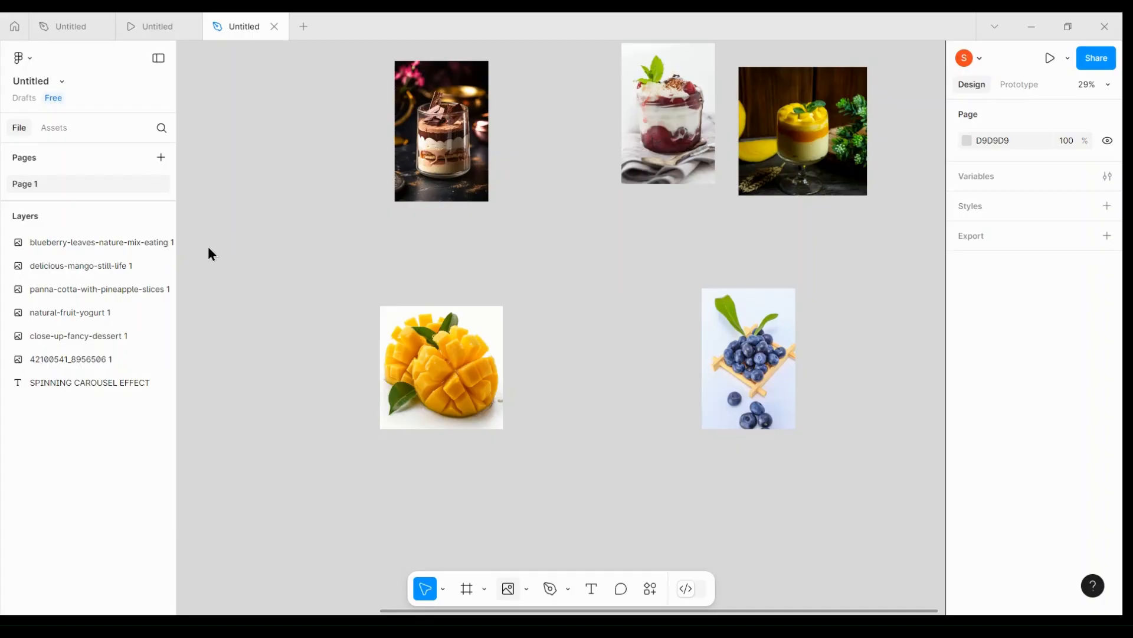
# Paste three more images onto the canvas: the strawberry sundae, the strawberry splash and the falling chocolate pieces
pyautogui.hotkey('ctrl', 'v')
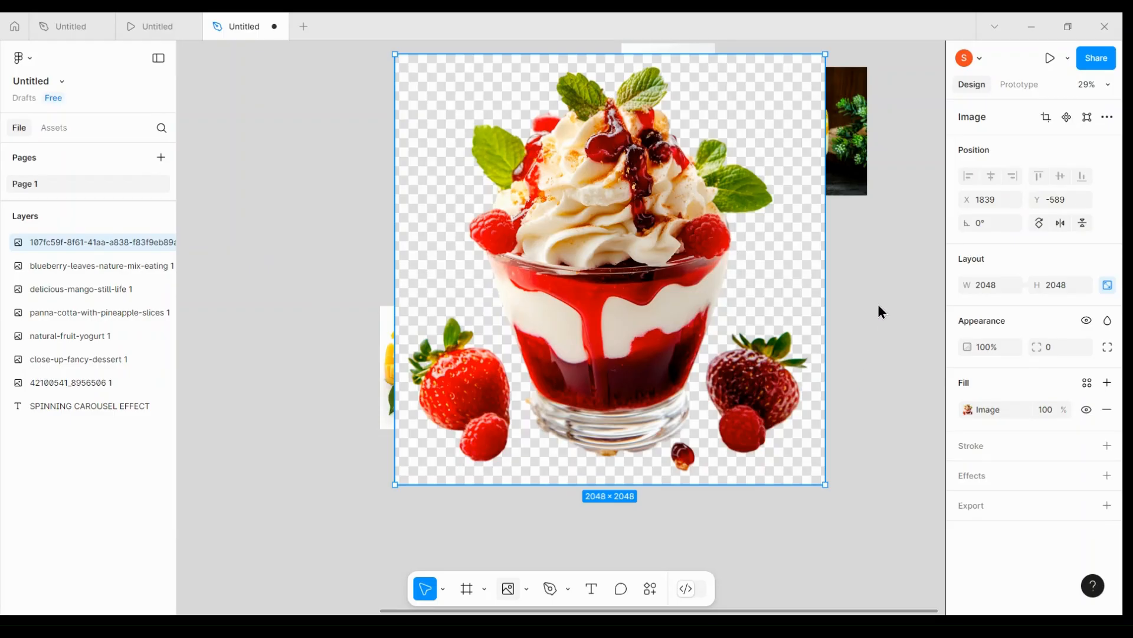
pyautogui.hotkey('ctrl', 'v')
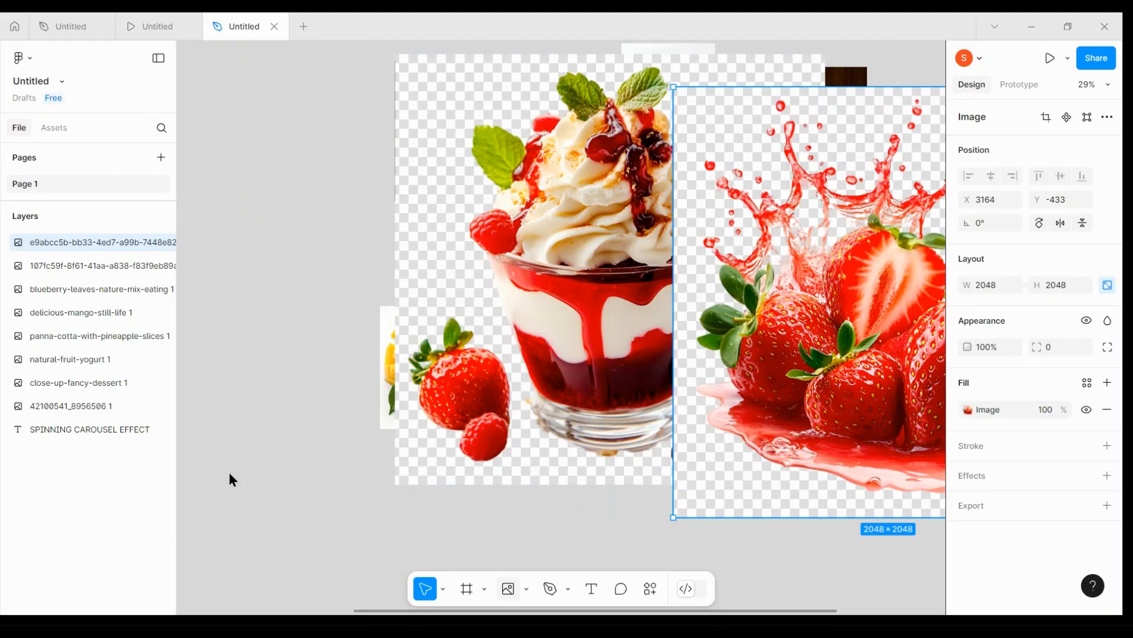
pyautogui.hotkey('ctrl', 'v')
# Move the strawberry splash, sundae and chocolate pieces images into empty space below the smaller images, side by side
pyautogui.scroll(-2, 553, 289)
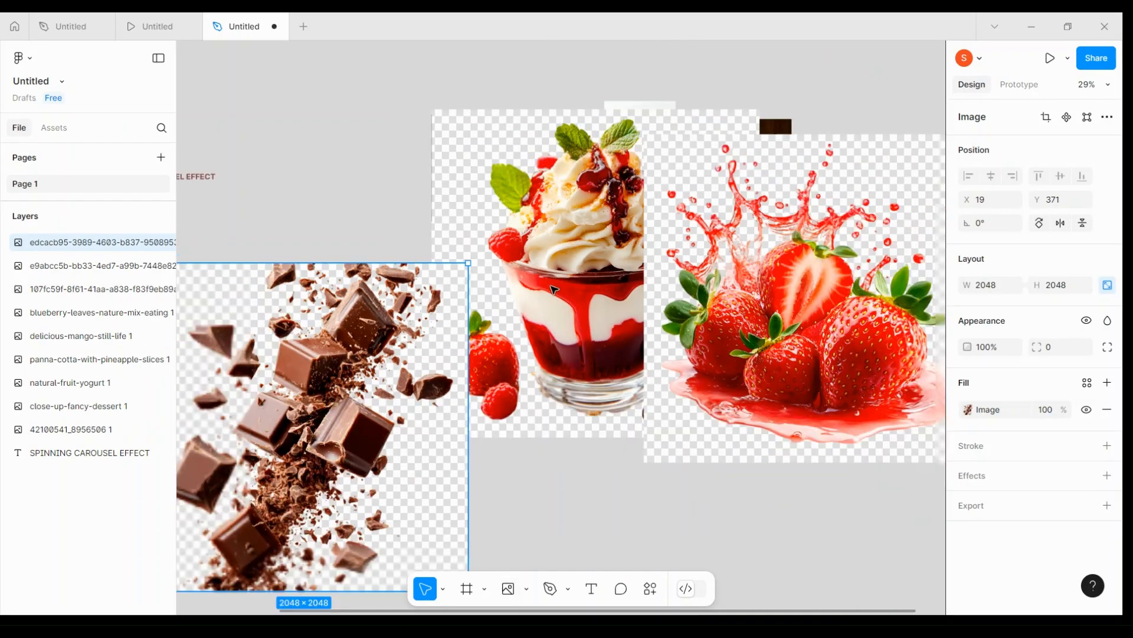
pyautogui.scroll(-4, 554, 290)
pyautogui.scroll(-2, 553, 289)
pyautogui.hscroll(1, 553, 289)
pyautogui.moveTo(567, 268); pyautogui.dragTo(699, 476)
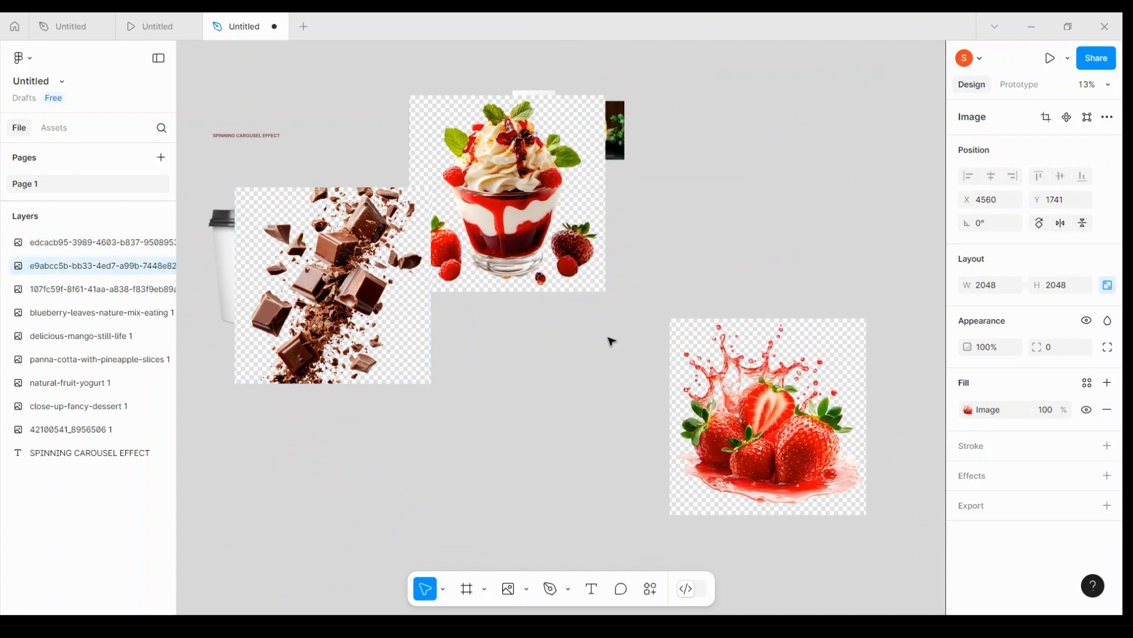
pyautogui.moveTo(506, 181); pyautogui.dragTo(547, 395)
pyautogui.moveTo(348, 265); pyautogui.dragTo(351, 425)
# Scale the chocolate, sundae and strawberry images down together to 581 × 581 each and move them beside the blueberry image
pyautogui.keyDown('shift'); pyautogui.click(534, 421); pyautogui.keyUp('shift')
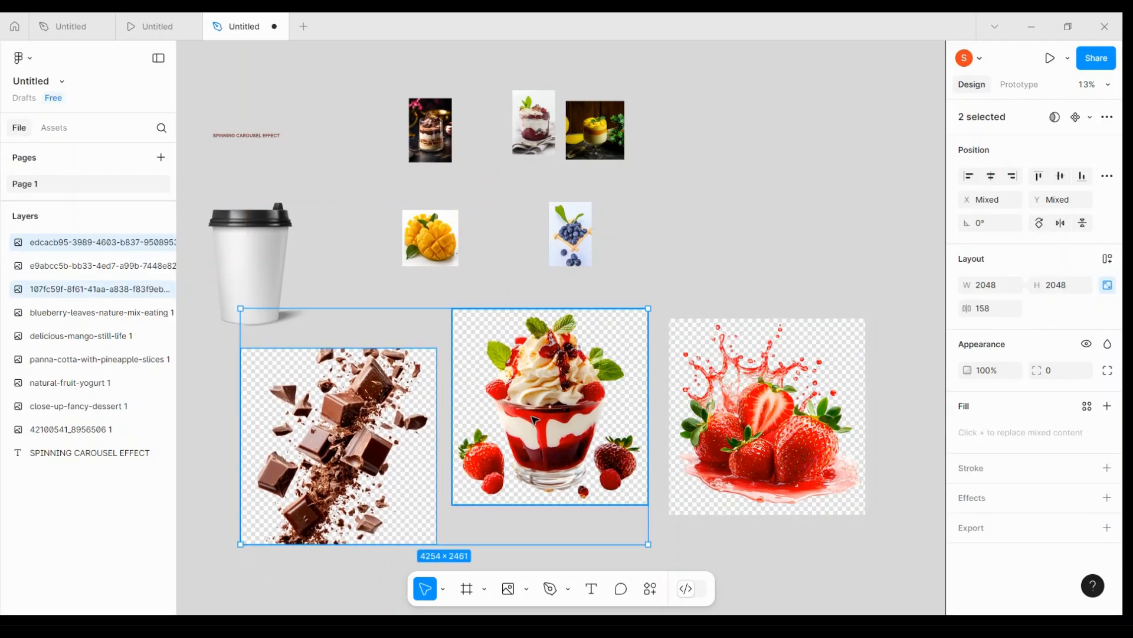
pyautogui.keyDown('shift'); pyautogui.click(728, 430); pyautogui.keyUp('shift')
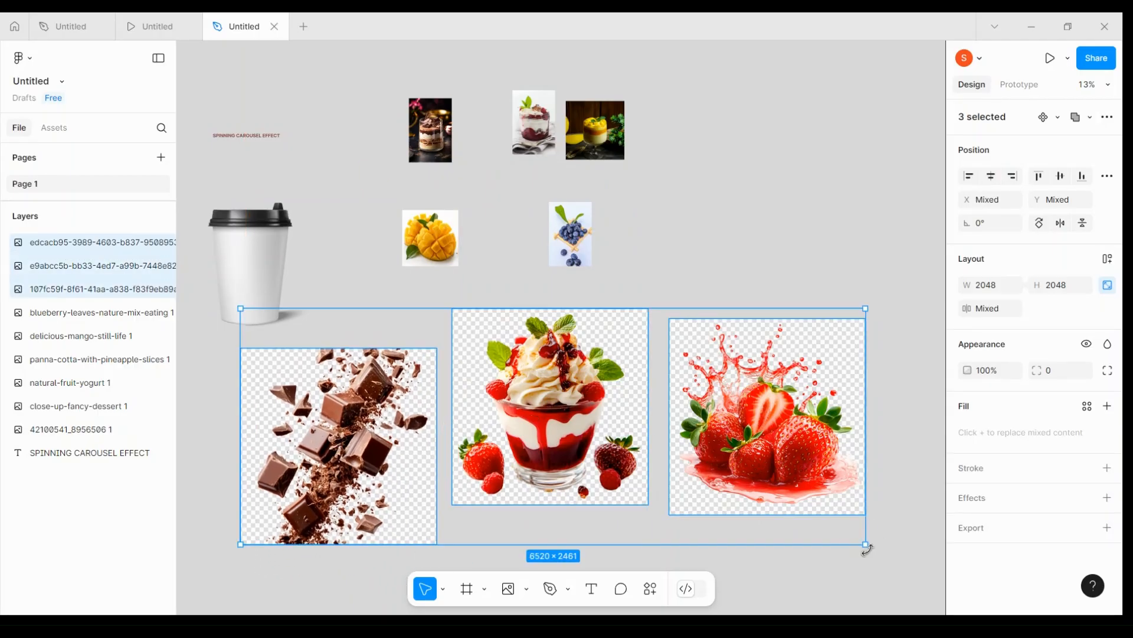
pyautogui.moveTo(865, 544); pyautogui.dragTo(485, 368)
pyautogui.hotkey('ctrl', 'z')
pyautogui.moveTo(865, 544); pyautogui.dragTo(417, 334)
pyautogui.moveTo(326, 337); pyautogui.dragTo(693, 190)
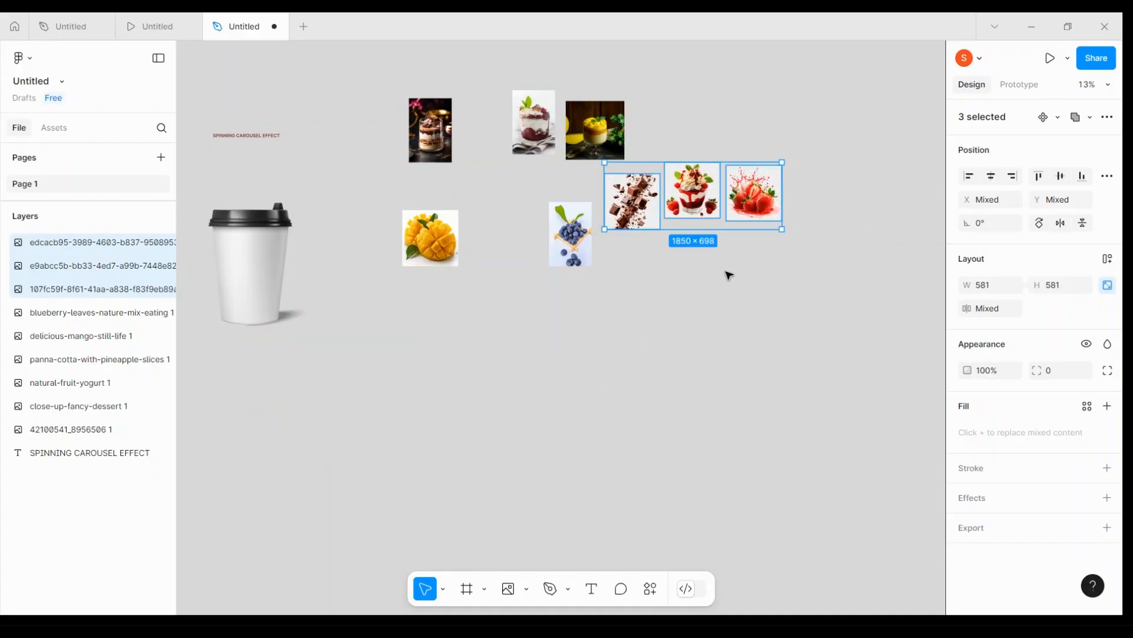
# Line up the blueberry, chocolate, sundae and strawberry images in a row after the mango image, spaced 70 apart
pyautogui.click(730, 276)
pyautogui.scroll(5, 729, 275)
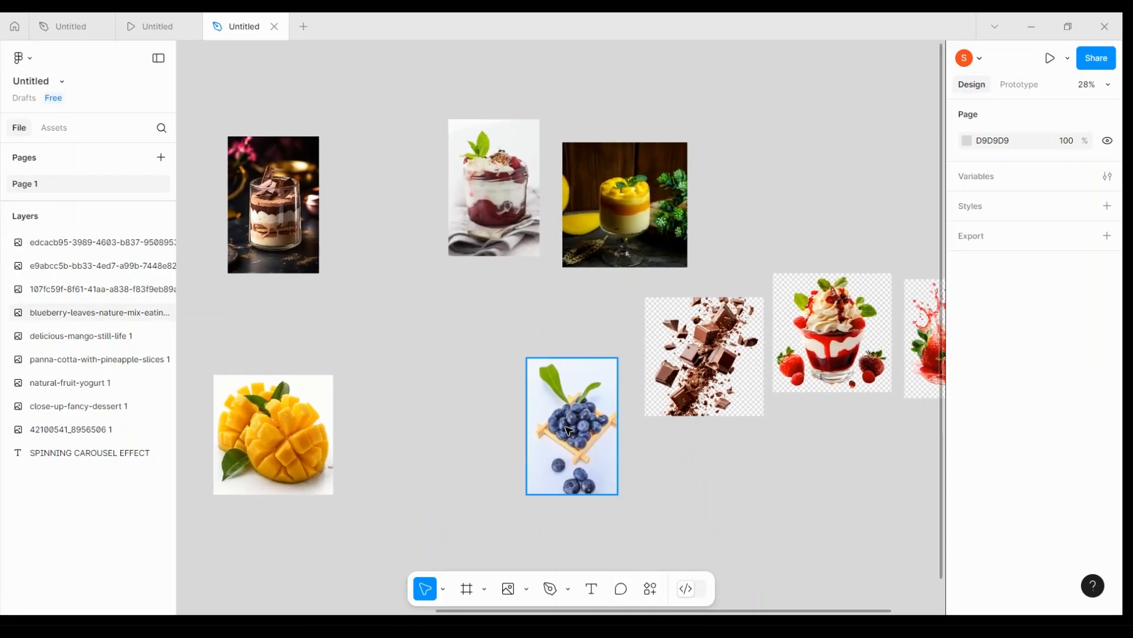
pyautogui.moveTo(605, 449); pyautogui.dragTo(405, 424)
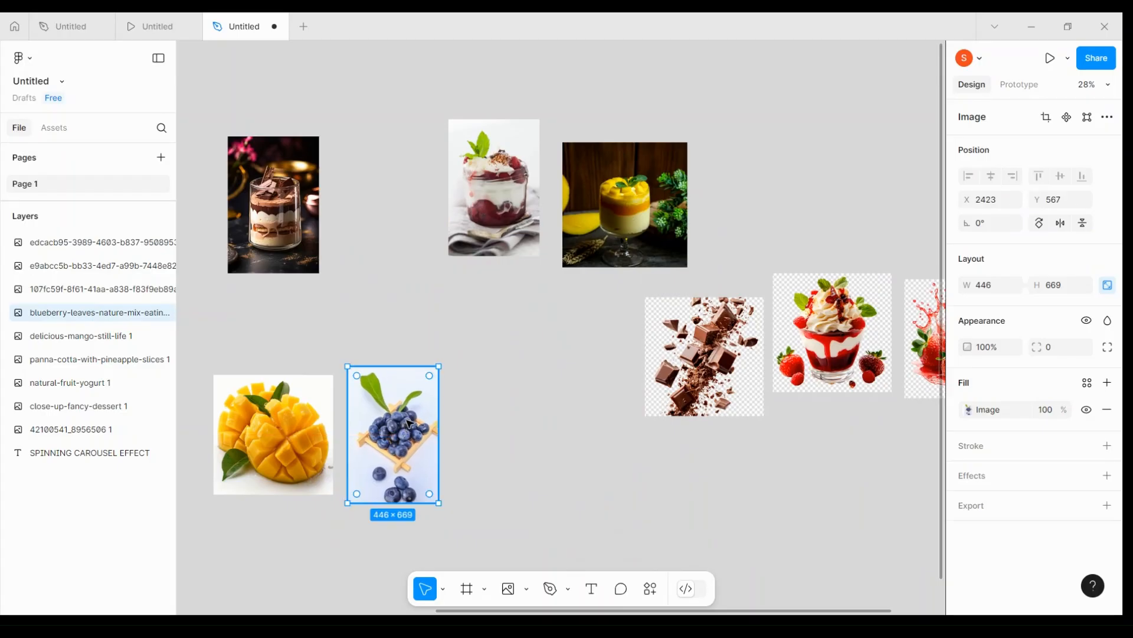
pyautogui.moveTo(711, 351); pyautogui.dragTo(516, 426)
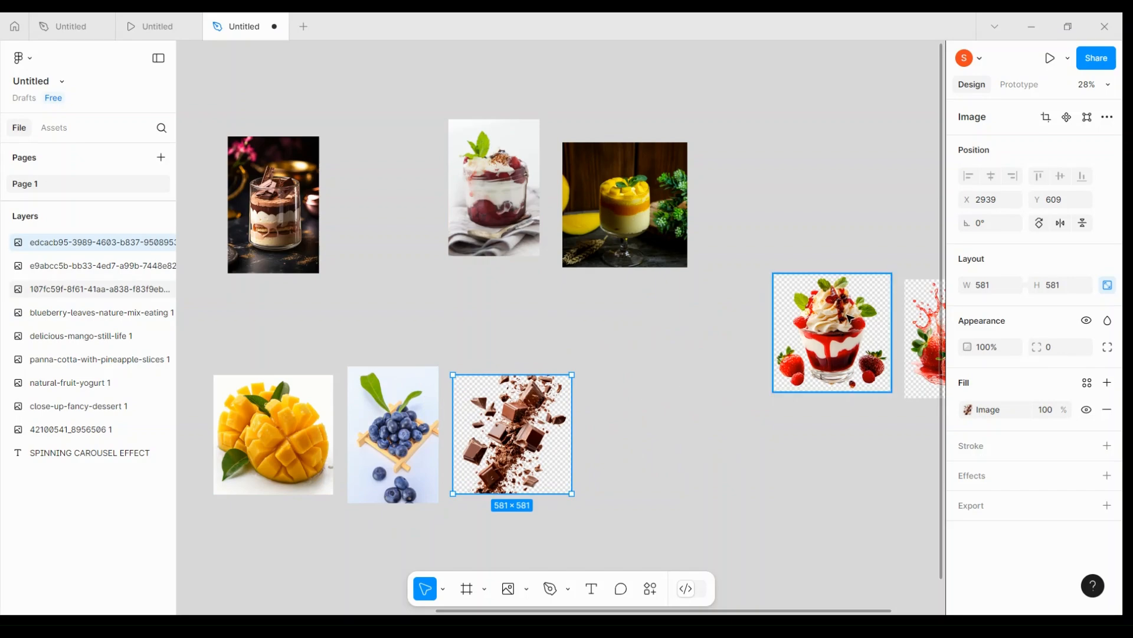
pyautogui.moveTo(838, 316); pyautogui.dragTo(653, 418)
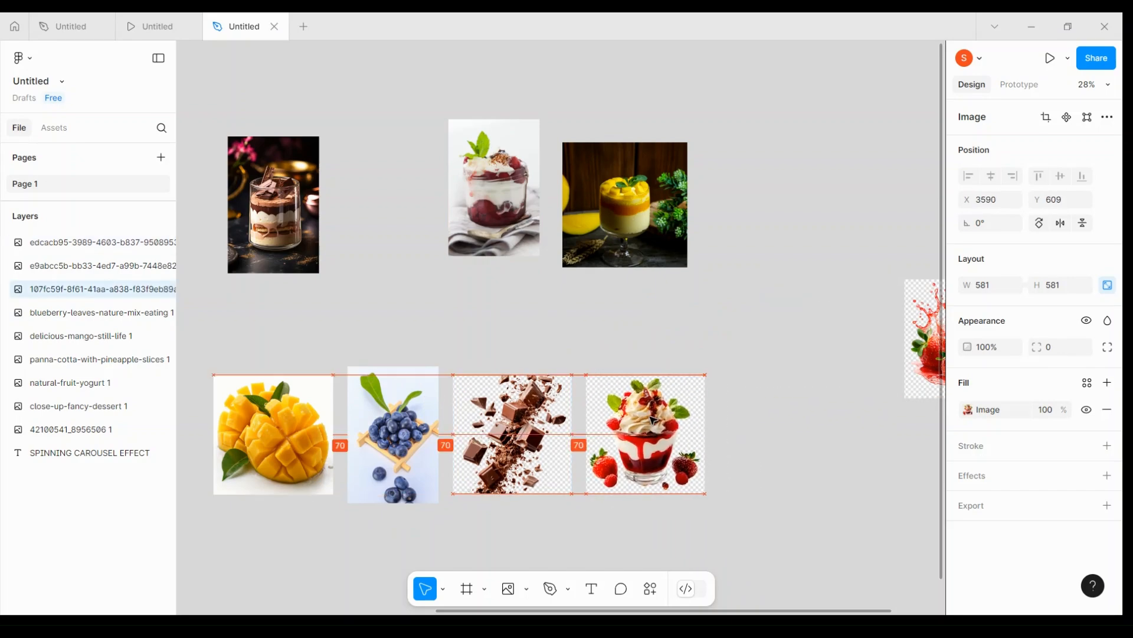
pyautogui.moveTo(930, 317); pyautogui.dragTo(743, 411)
# Move the panna cotta, fruit yogurt and chocolate dessert images down to form a second row just above the bottom row
pyautogui.moveTo(616, 222); pyautogui.dragTo(639, 304)
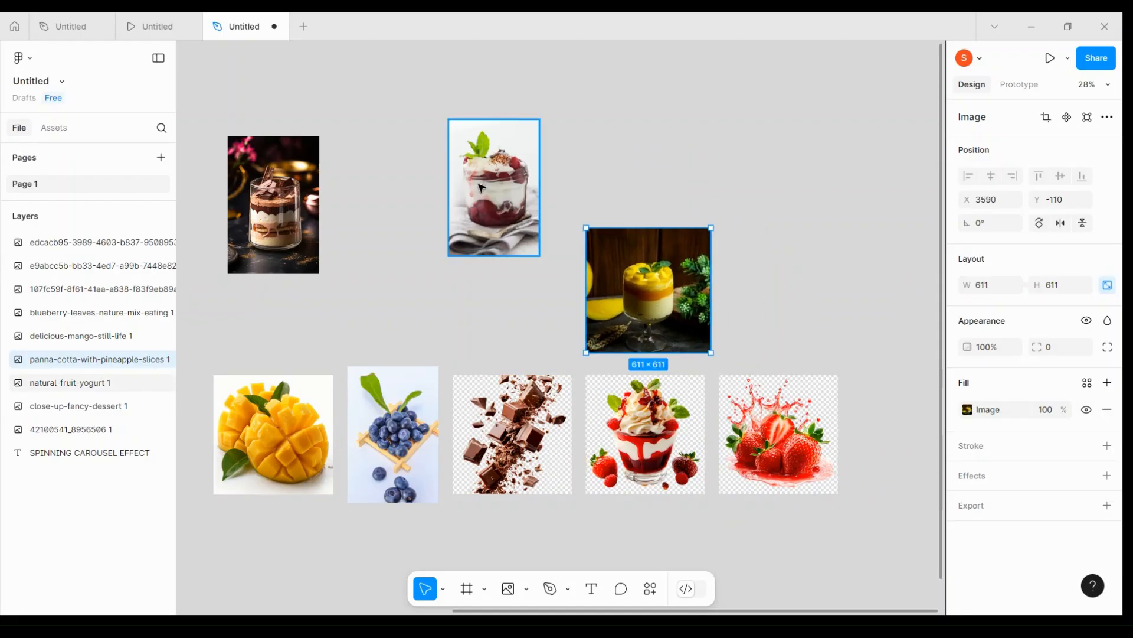
pyautogui.moveTo(480, 183); pyautogui.dragTo(509, 286)
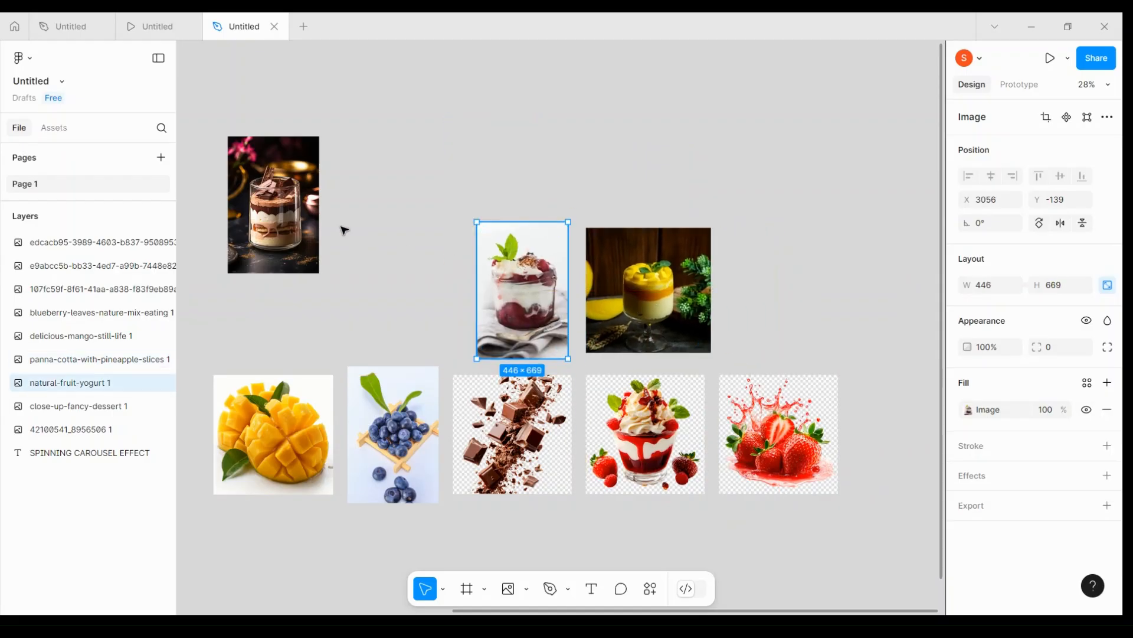
pyautogui.moveTo(298, 208); pyautogui.dragTo(418, 272)
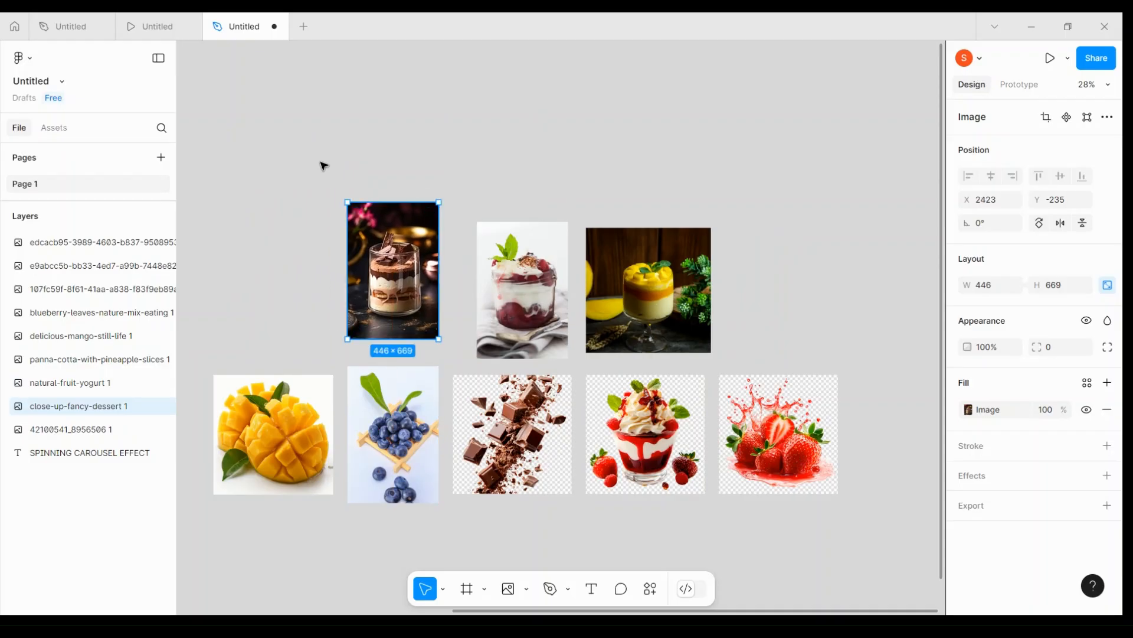
pyautogui.click(318, 162)
# Select all eight dessert and fruit images and run the Remove BG plugin on them
pyautogui.moveTo(241, 174); pyautogui.dragTo(817, 502)
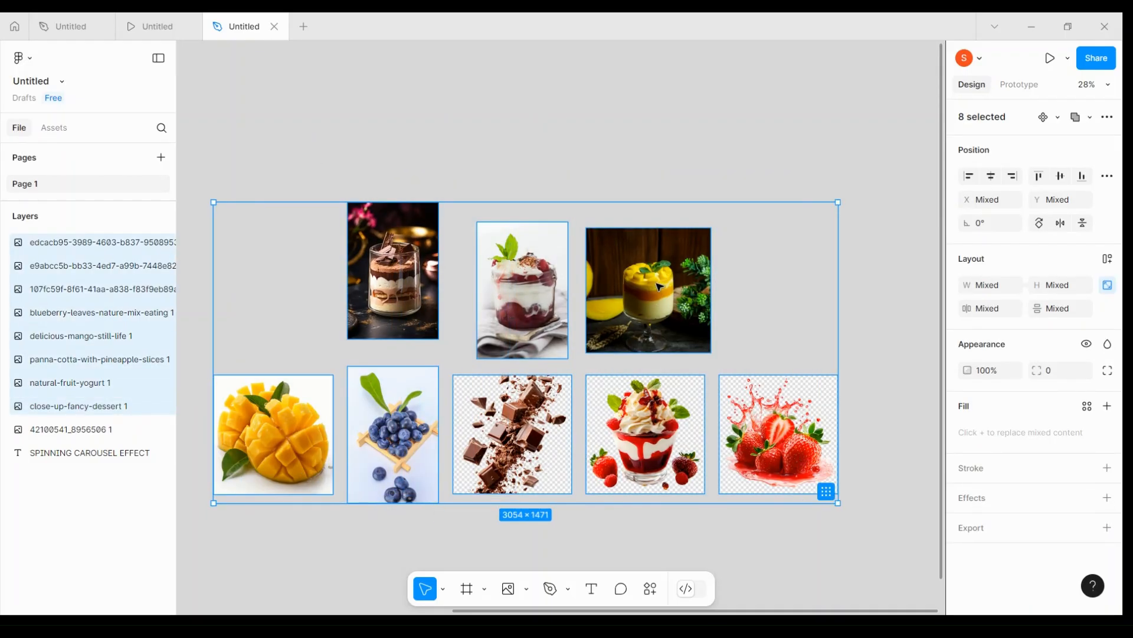
pyautogui.rightClick(659, 287)
pyautogui.moveTo(759, 440)
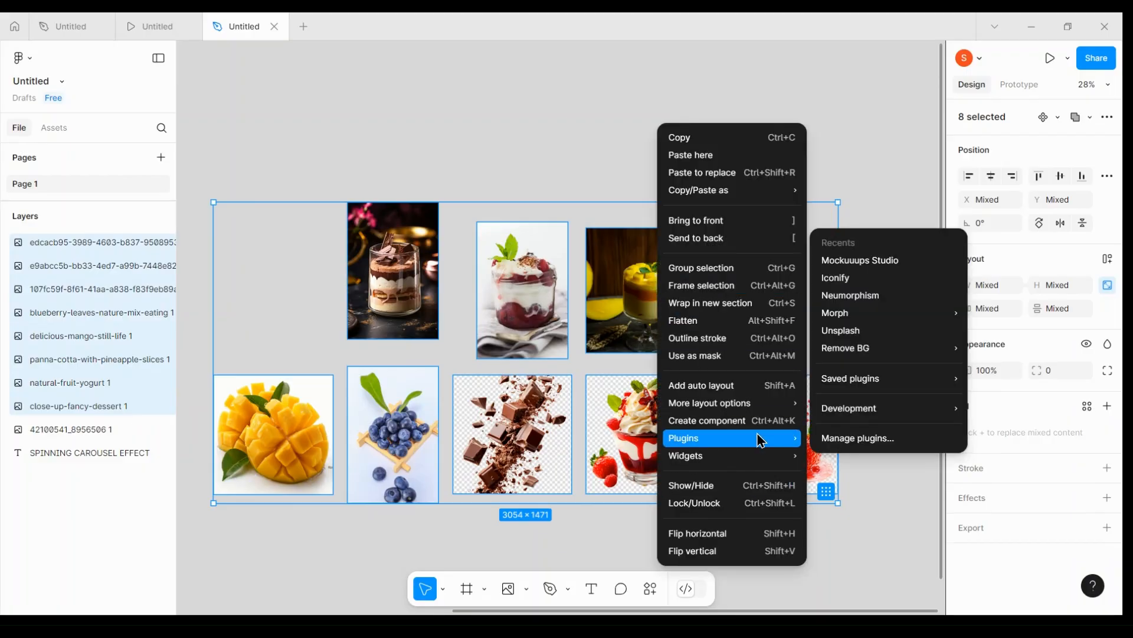
pyautogui.moveTo(878, 352)
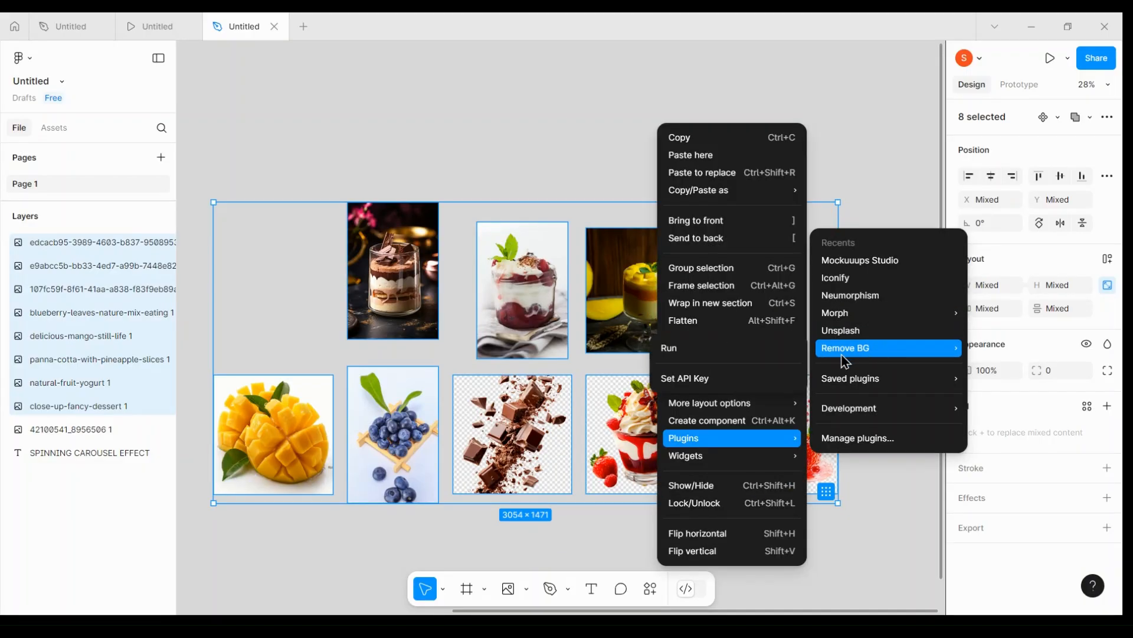
pyautogui.click(731, 353)
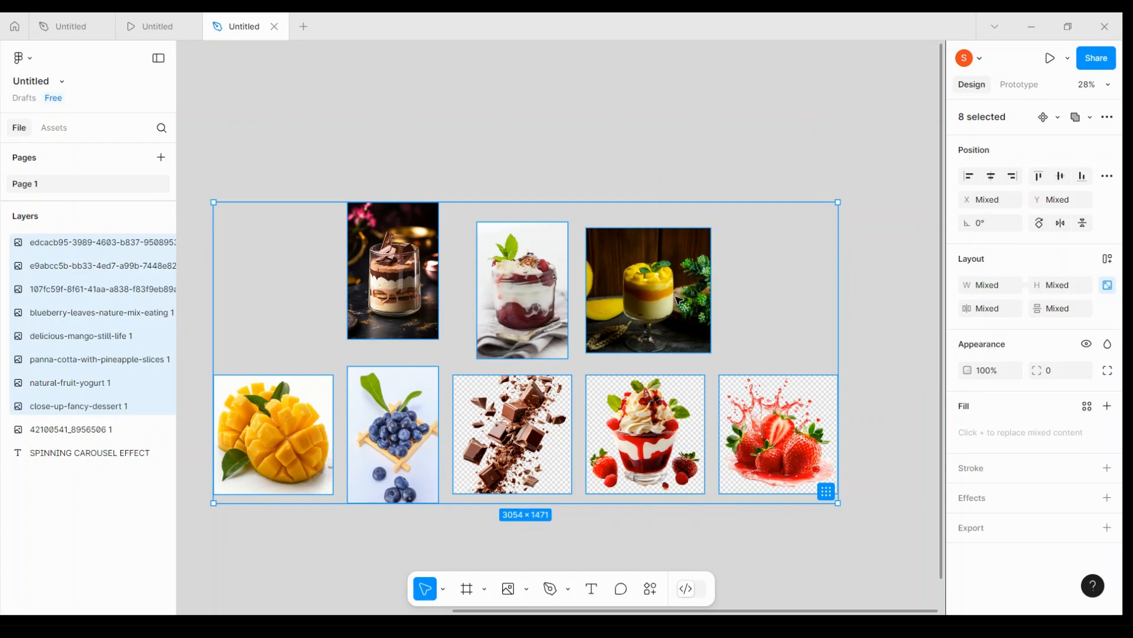
# Remove the background from the chocolate dessert image in the upper row by rerunning the last plugin on it alone
pyautogui.click(643, 83)
pyautogui.click(423, 225)
pyautogui.rightClick(413, 248)
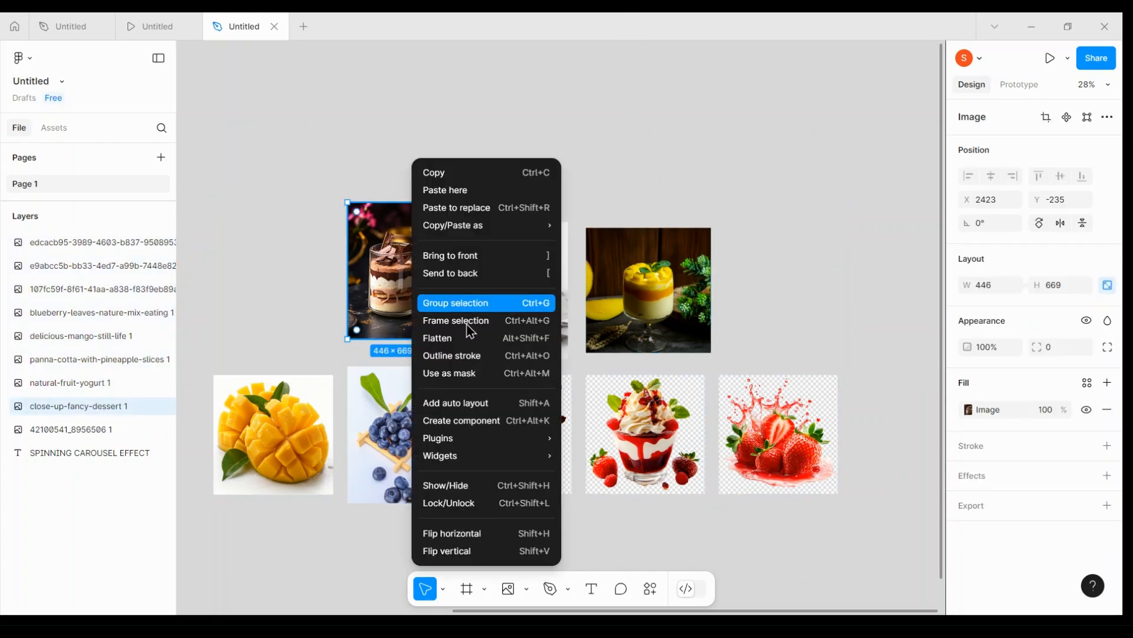
pyautogui.moveTo(543, 437)
pyautogui.moveTo(667, 402)
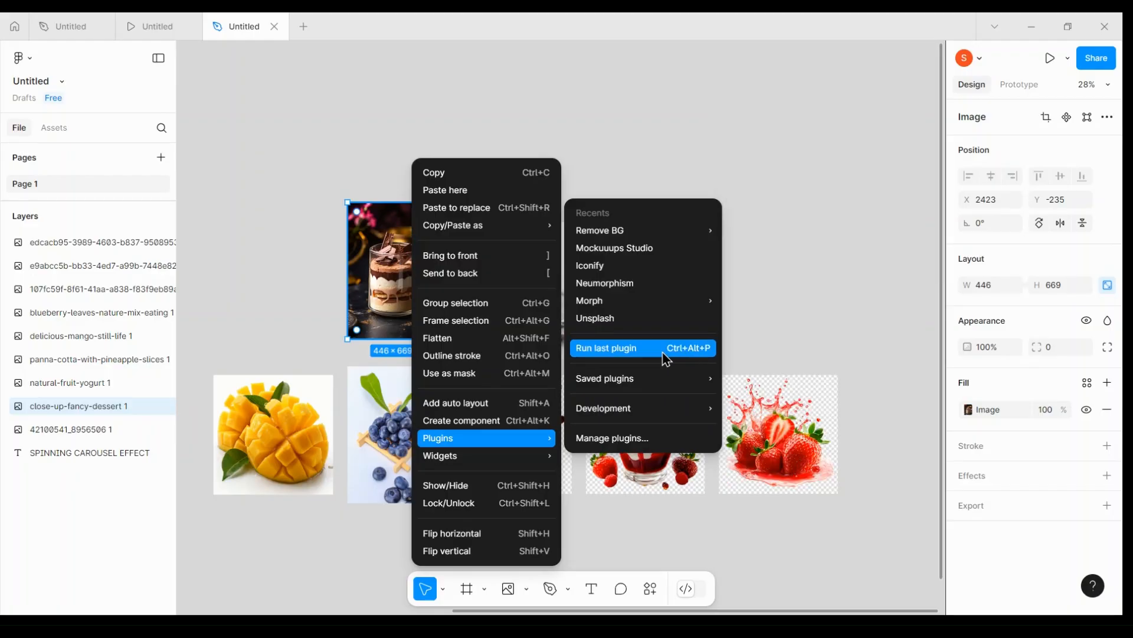
pyautogui.click(672, 355)
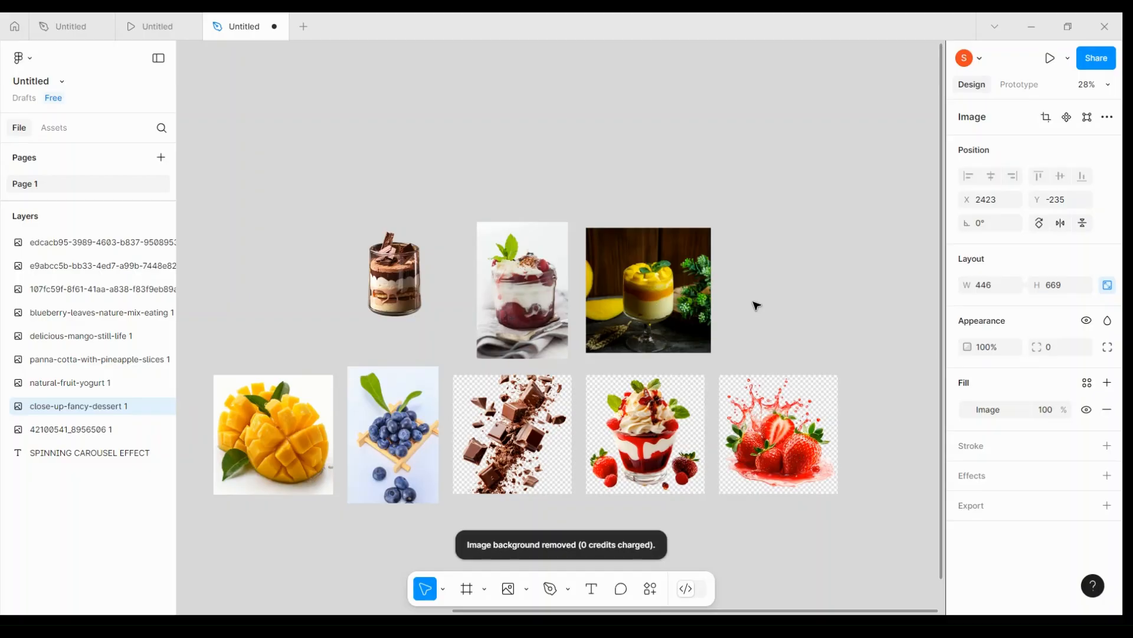
# Try to run Remove BG on the fruit yogurt image and on the panna cotta image in quick succession
pyautogui.rightClick(527, 300)
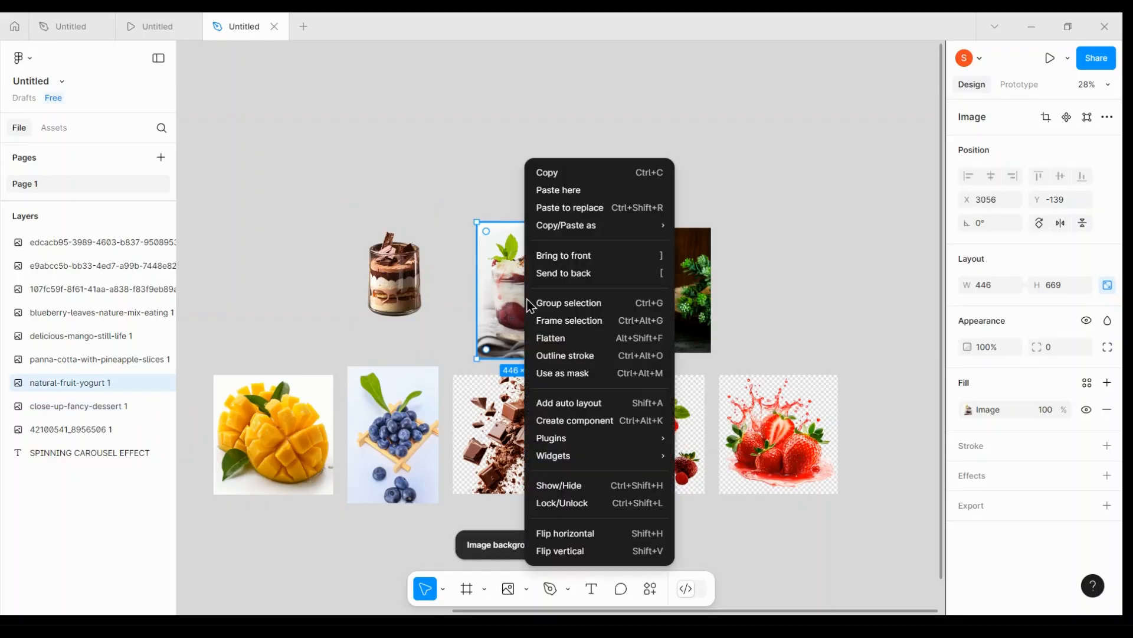
pyautogui.moveTo(643, 438)
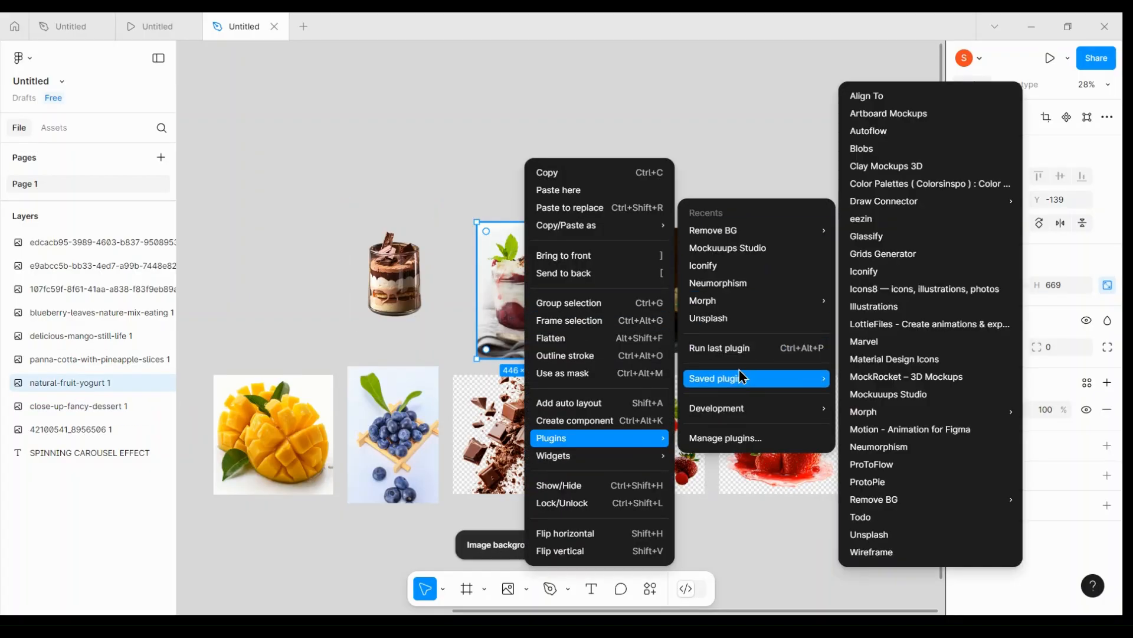
pyautogui.moveTo(742, 233)
pyautogui.click(941, 236)
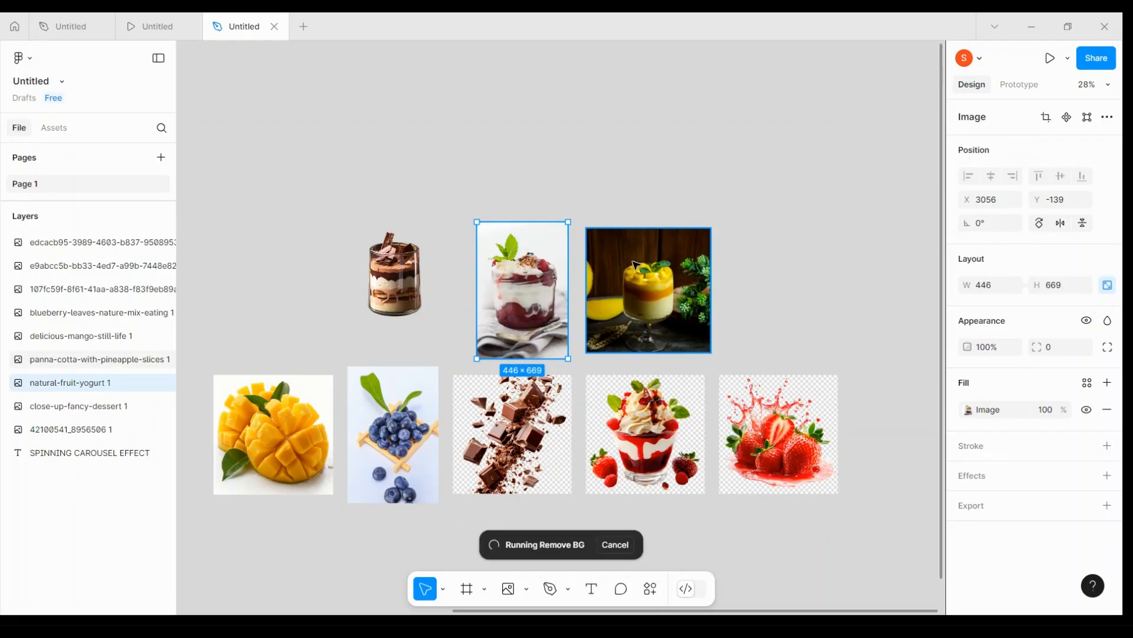
pyautogui.click(635, 264)
pyautogui.rightClick(634, 264)
pyautogui.moveTo(755, 439)
pyautogui.moveTo(848, 230)
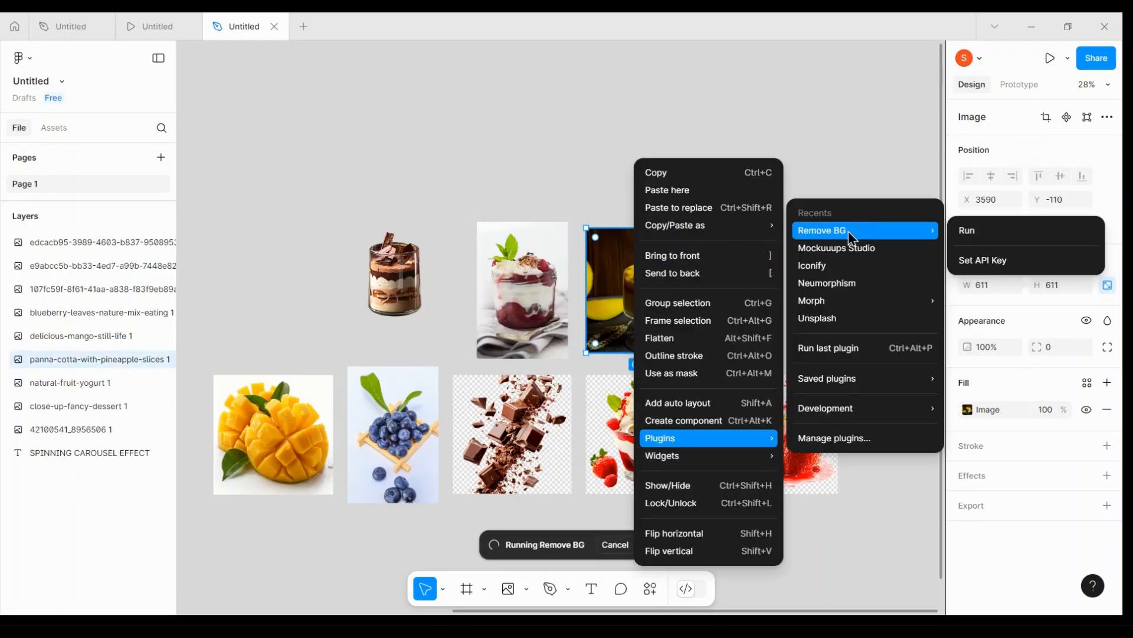
pyautogui.click(991, 232)
# Try to run Remove BG on the mango image and on the blueberry image, one directly after the other
pyautogui.click(300, 446)
pyautogui.rightClick(300, 446)
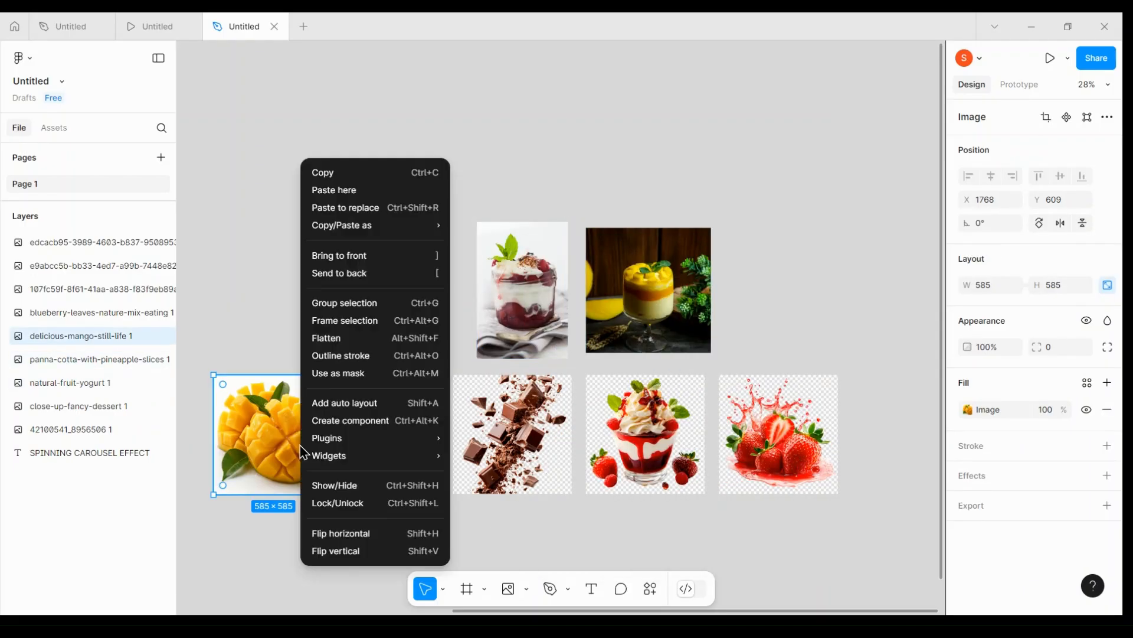
pyautogui.moveTo(407, 442)
pyautogui.moveTo(521, 230)
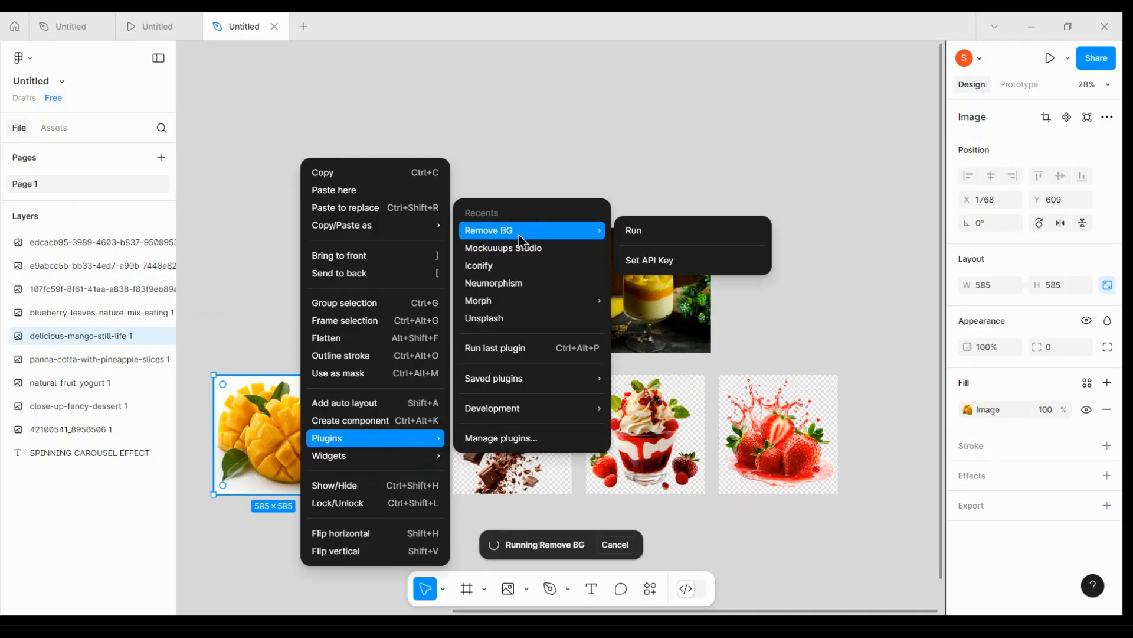
pyautogui.click(678, 231)
pyautogui.click(369, 444)
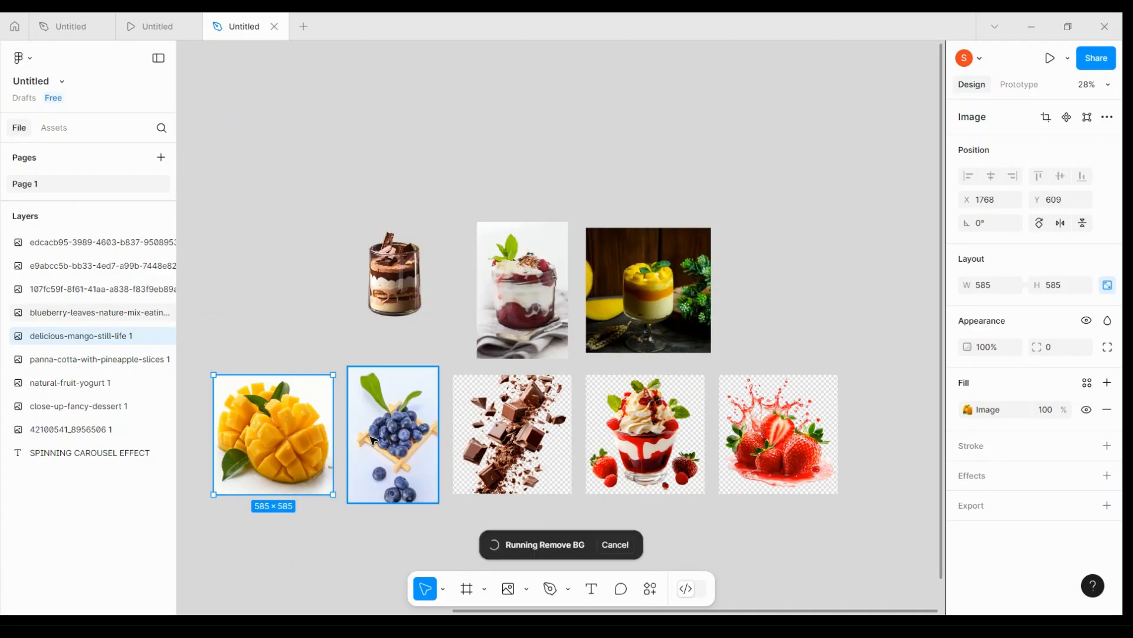
pyautogui.rightClick(372, 444)
pyautogui.moveTo(449, 438)
pyautogui.moveTo(635, 231)
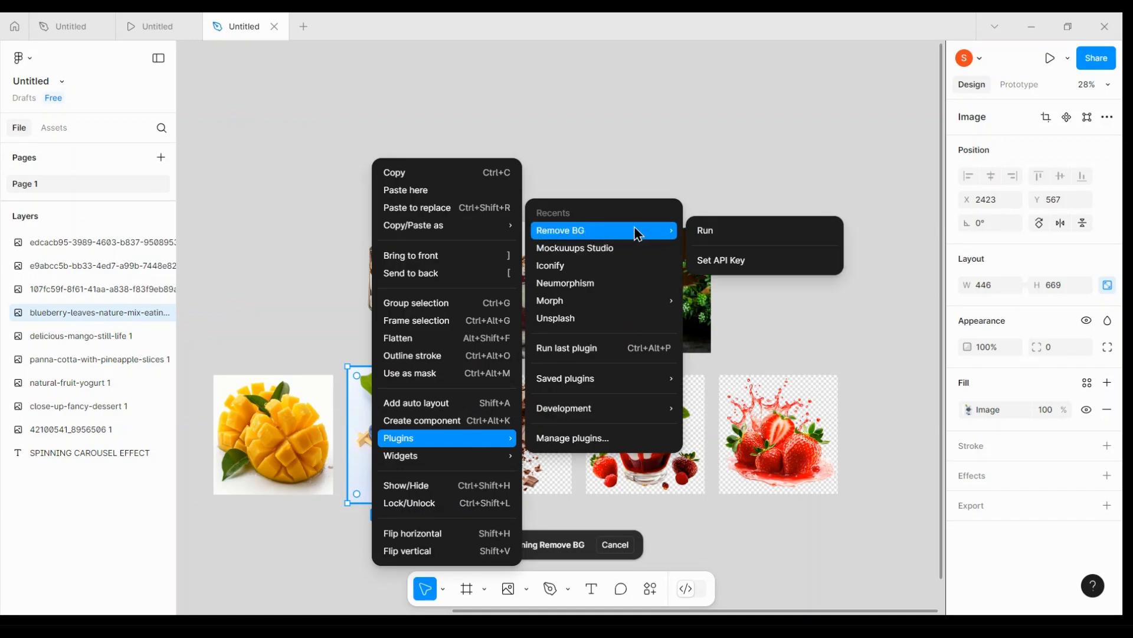
pyautogui.click(701, 230)
# Remove the checkered background from the chocolate pieces image in the bottom row with Remove BG
pyautogui.click(522, 452)
pyautogui.rightClick(522, 452)
pyautogui.moveTo(656, 440)
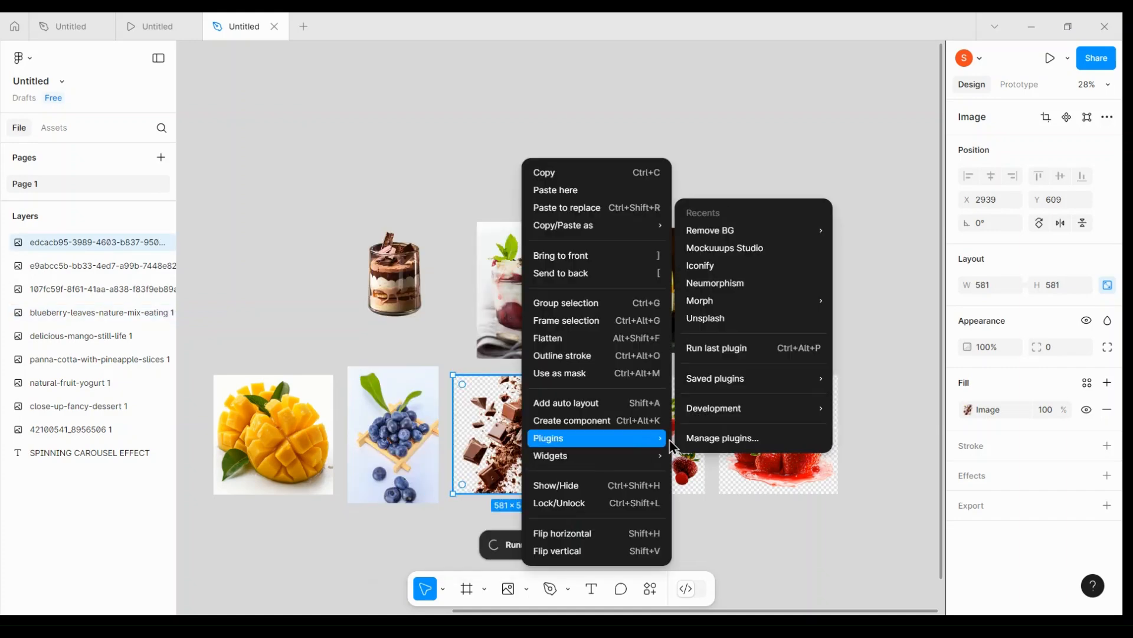
pyautogui.moveTo(745, 233)
pyautogui.click(856, 231)
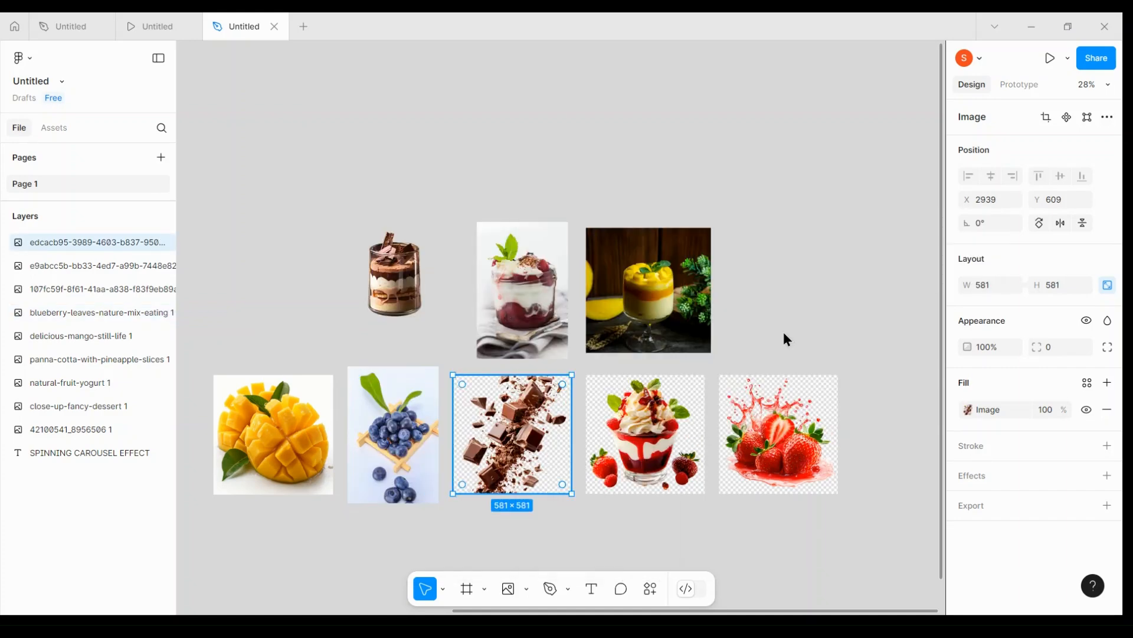
# Try to run Remove BG on the strawberry sundae image in the bottom row
pyautogui.click(671, 437)
pyautogui.rightClick(671, 436)
pyautogui.moveTo(729, 456)
pyautogui.moveTo(761, 440)
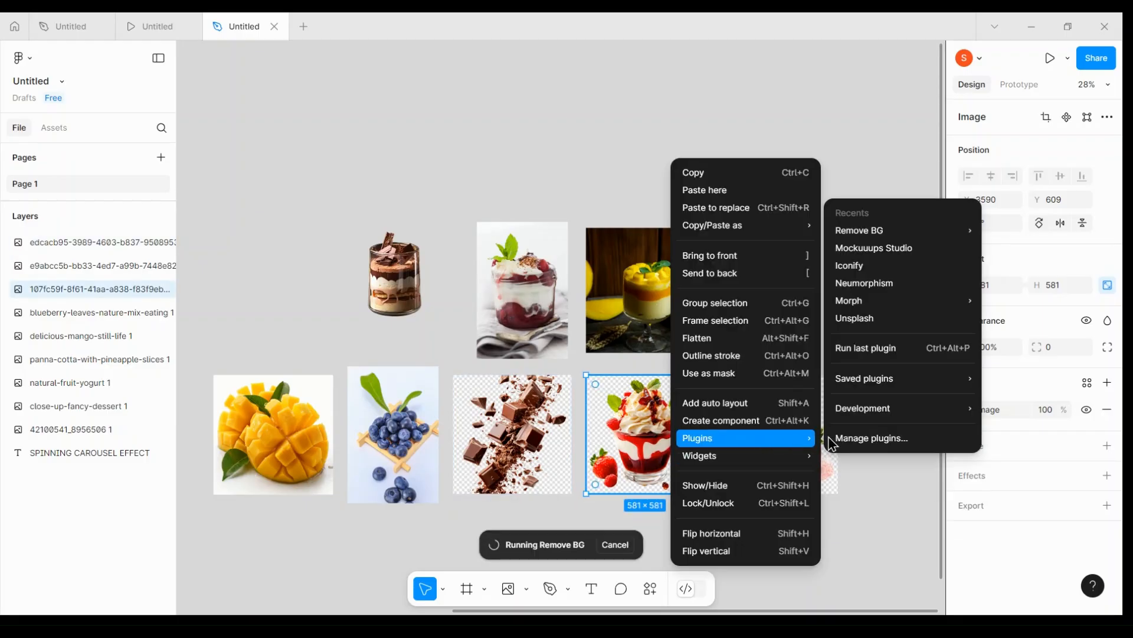
pyautogui.moveTo(891, 232)
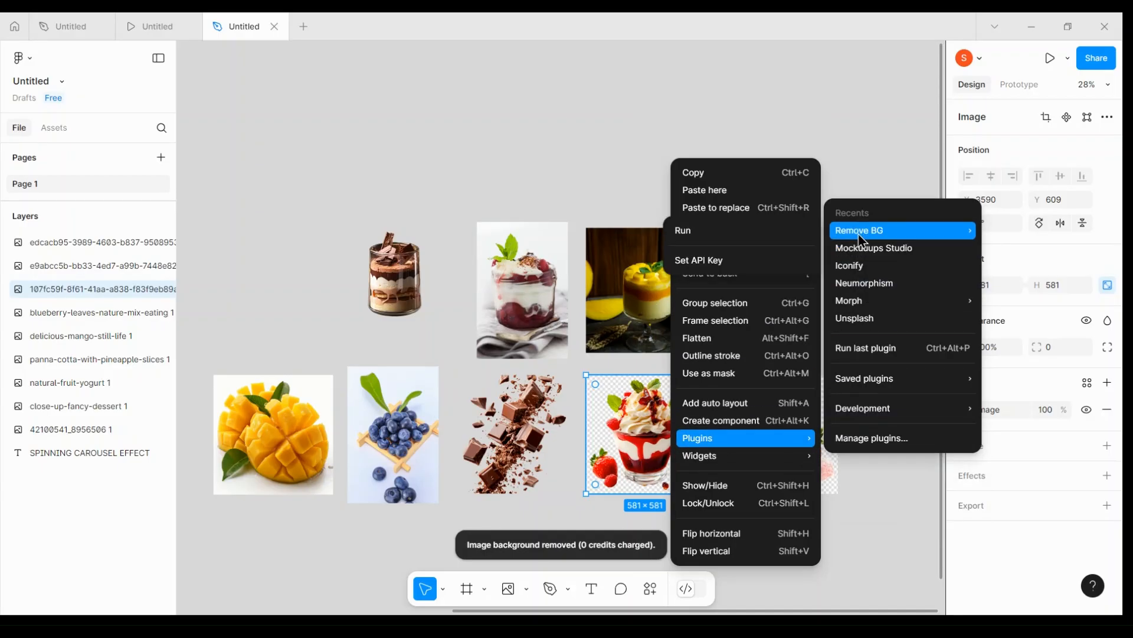
pyautogui.click(728, 242)
# Remove the background from the splashing strawberries image at the end of the bottom row with Remove BG
pyautogui.click(741, 450)
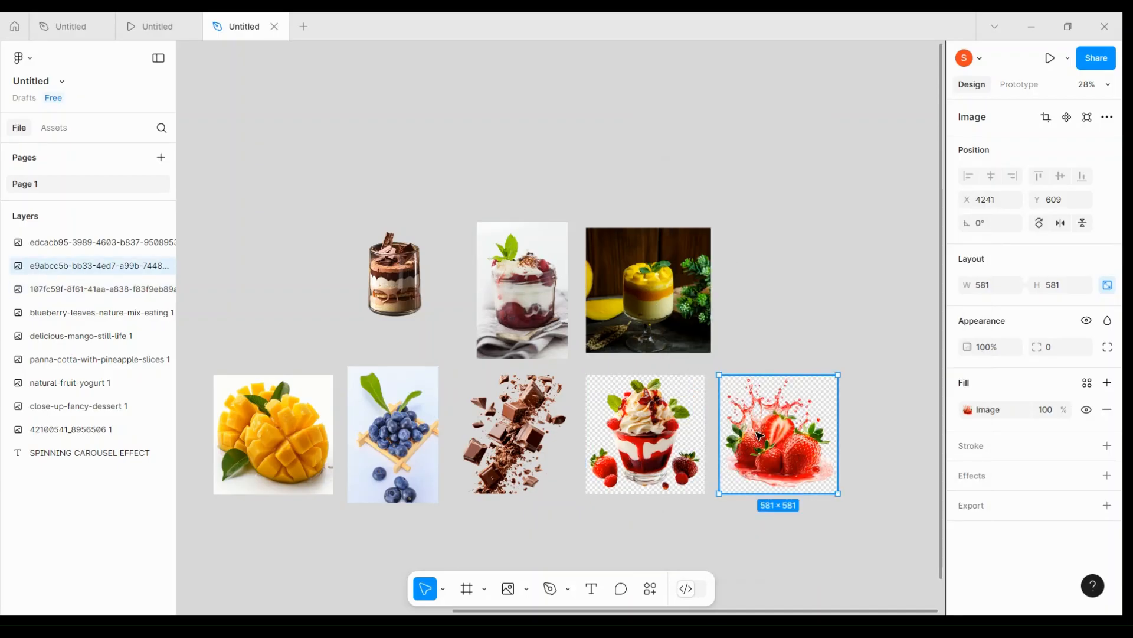
pyautogui.rightClick(757, 449)
pyautogui.moveTo(853, 444)
pyautogui.moveTo(962, 239)
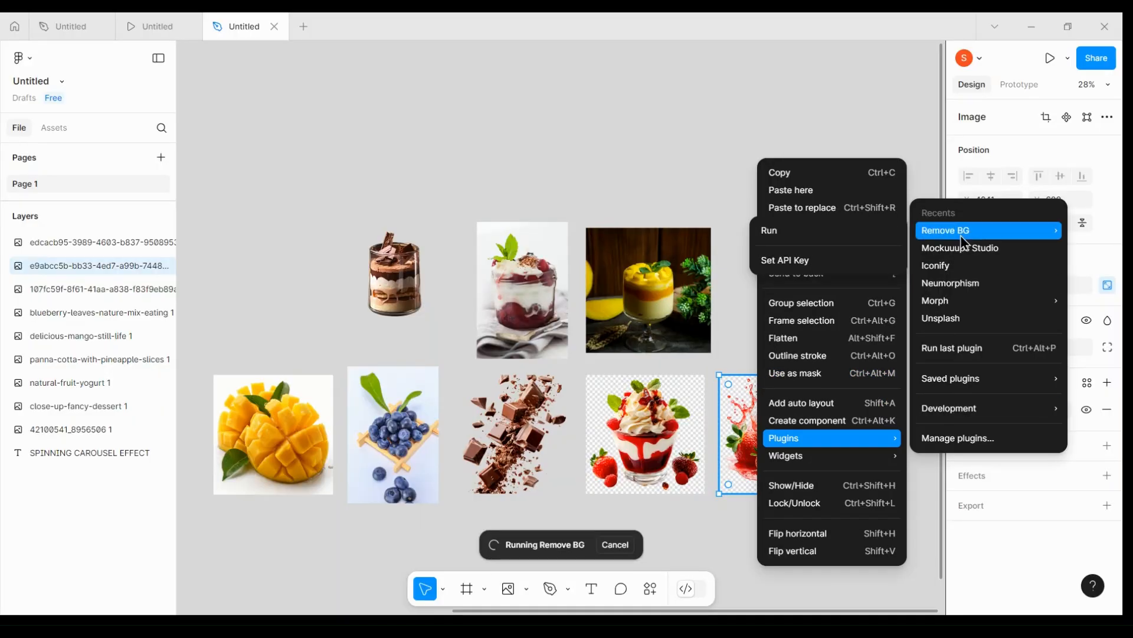
pyautogui.click(814, 244)
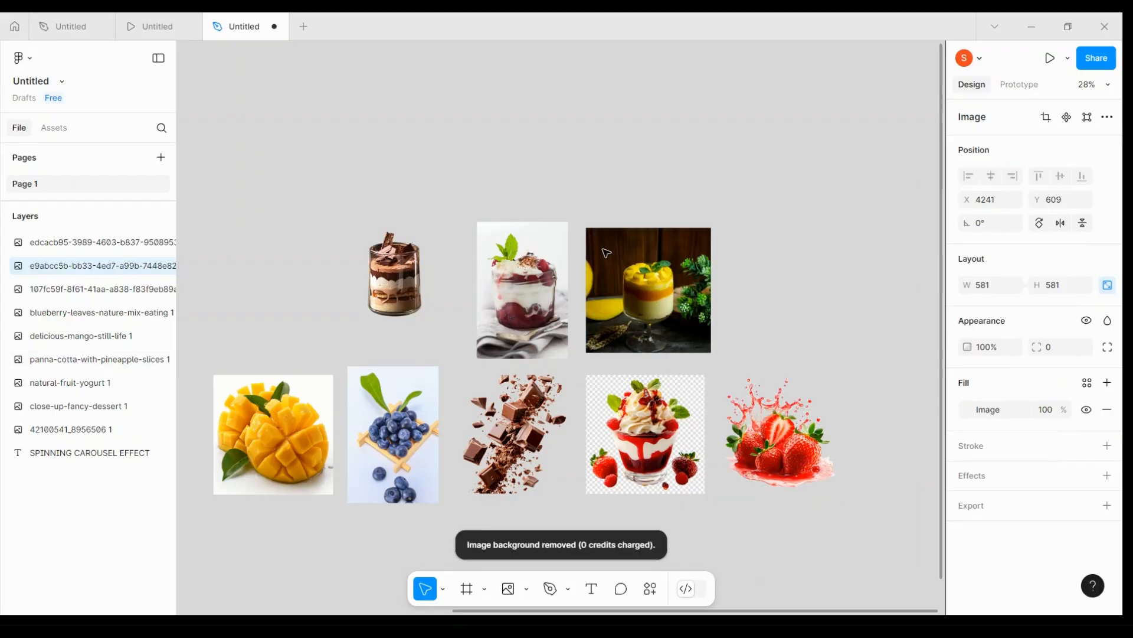
# Run Remove BG on the sundae image to clear its checkered background
pyautogui.click(647, 420)
pyautogui.rightClick(647, 421)
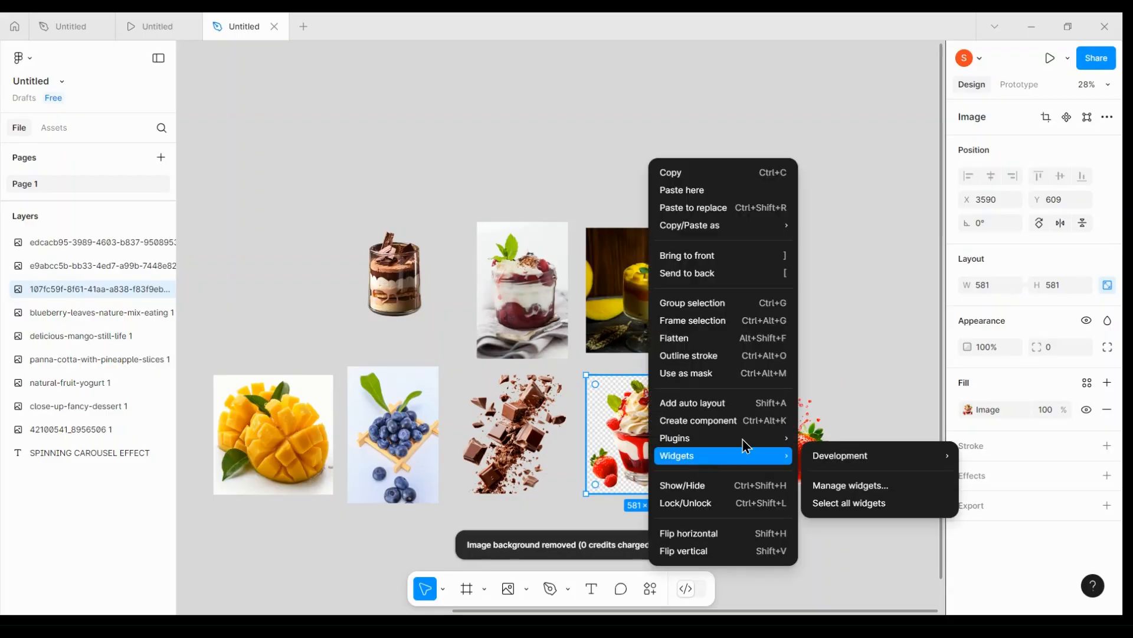
pyautogui.moveTo(745, 438)
pyautogui.moveTo(851, 232)
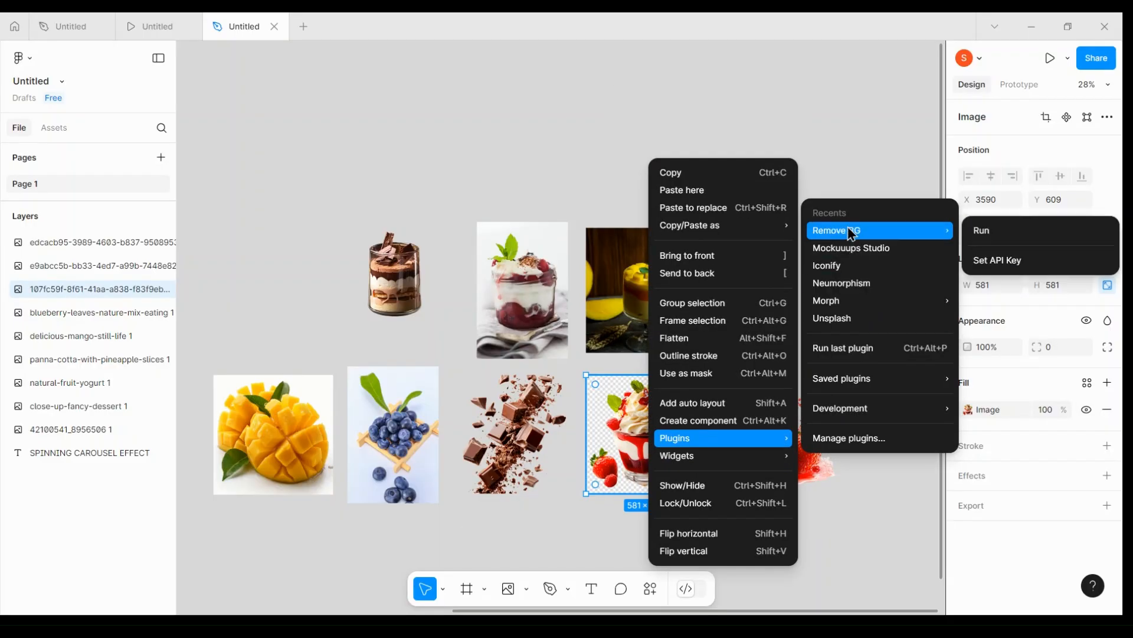
pyautogui.click(980, 232)
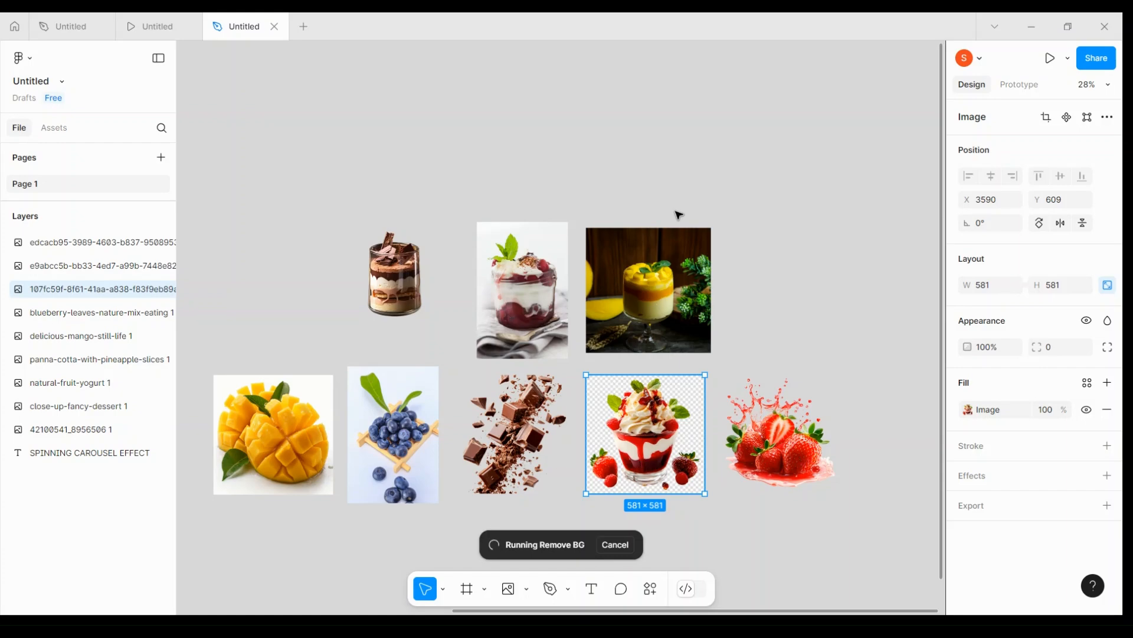
# Remove the light blue background from the blueberry image with Remove BG
pyautogui.rightClick(352, 445)
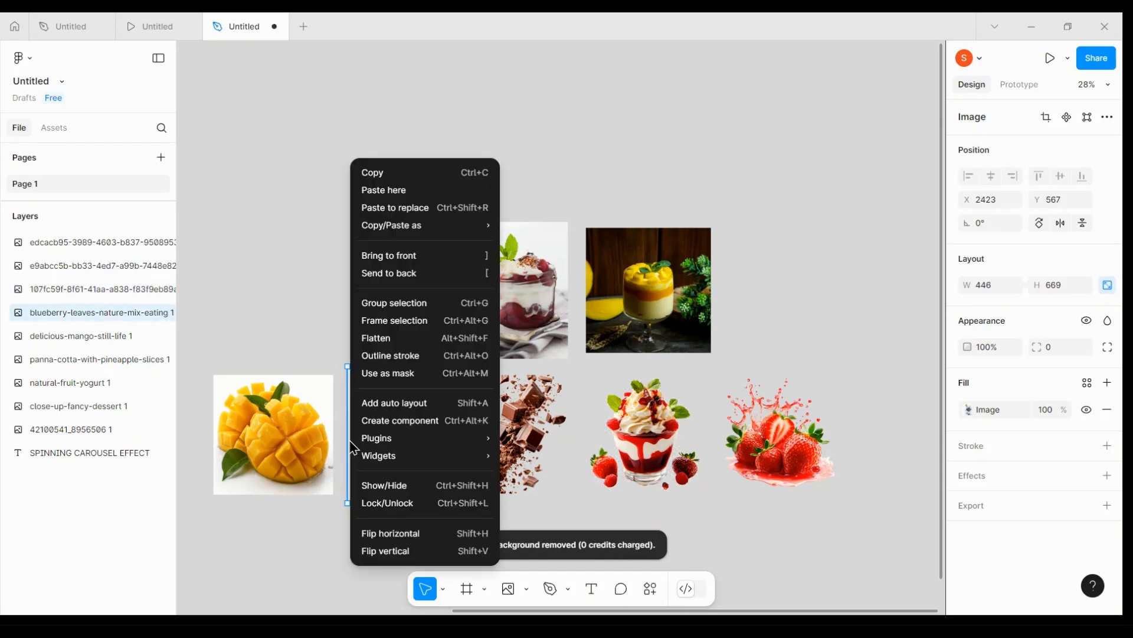
pyautogui.moveTo(484, 438)
pyautogui.moveTo(571, 234)
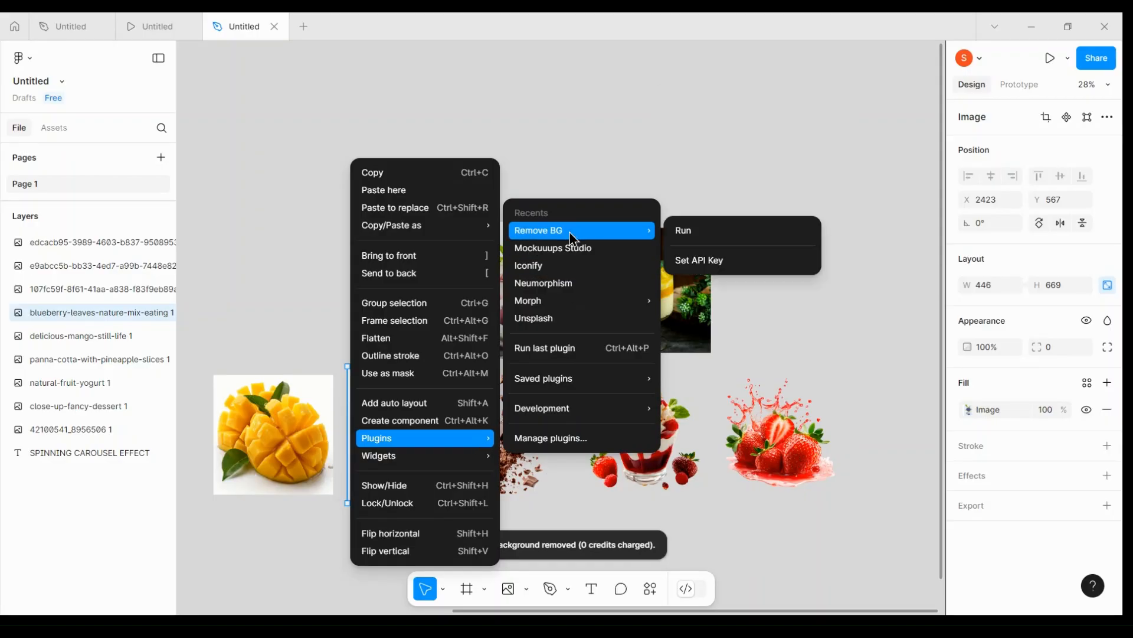
pyautogui.click(762, 236)
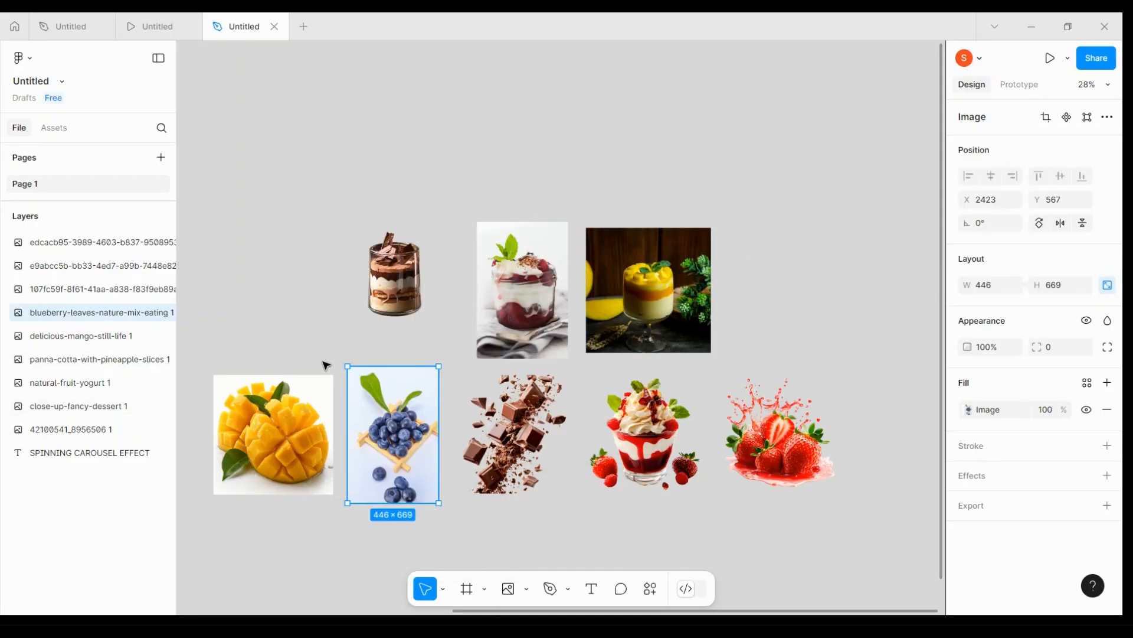
# Try to remove the white background from the mango image with Remove BG
pyautogui.click(264, 467)
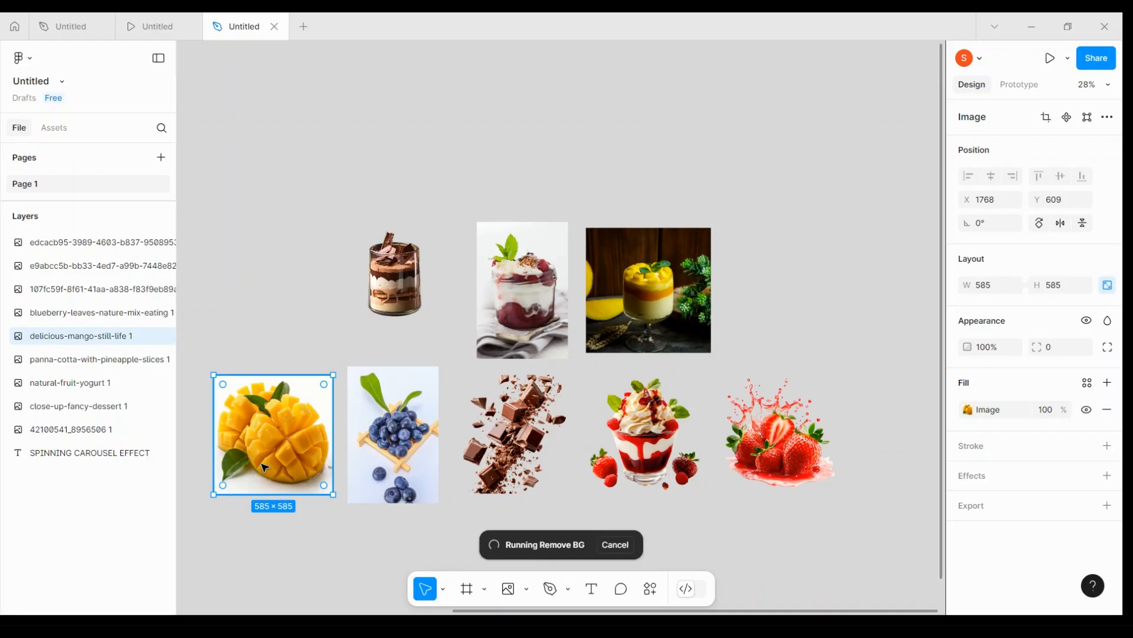
pyautogui.rightClick(264, 468)
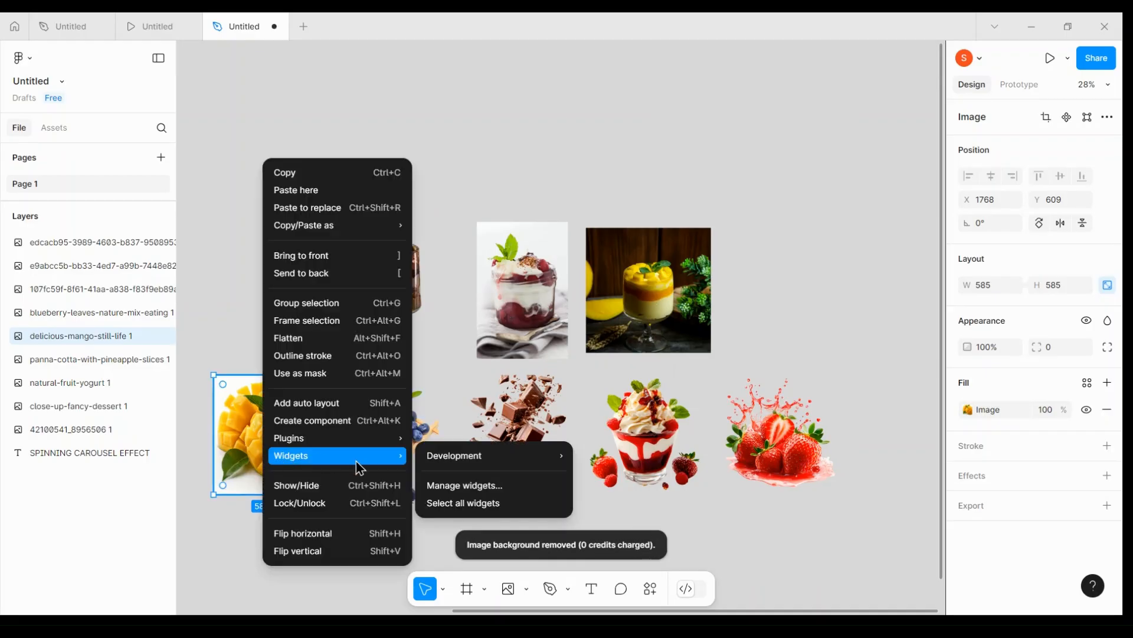
pyautogui.moveTo(366, 447)
pyautogui.moveTo(486, 236)
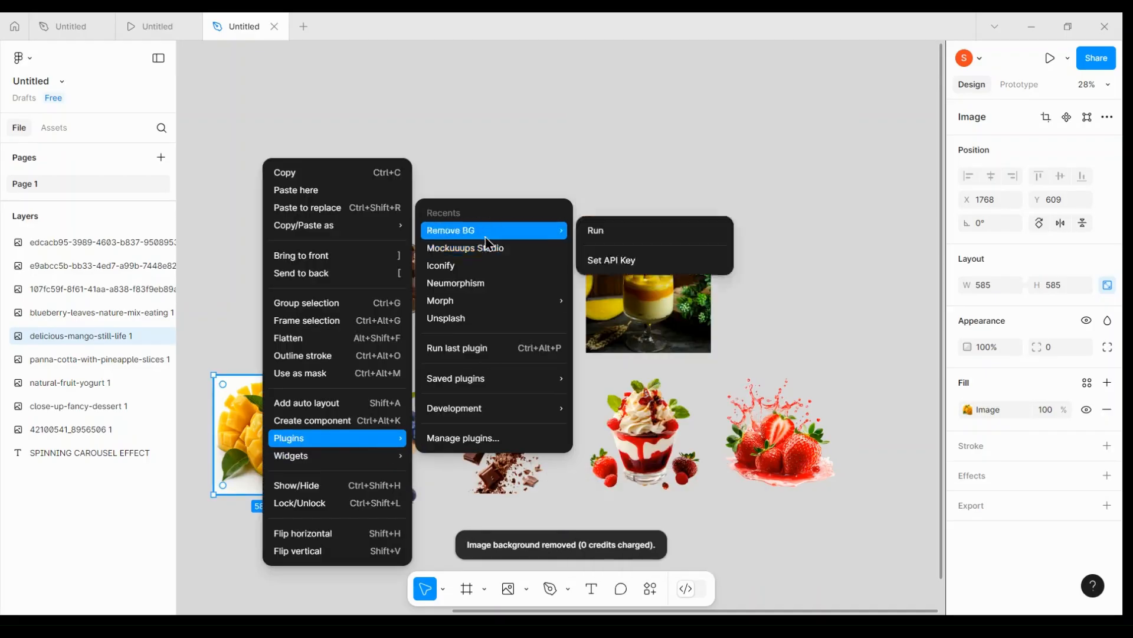
pyautogui.click(619, 231)
# Remove the background from the fruit yogurt image in the upper row with Remove BG
pyautogui.click(519, 300)
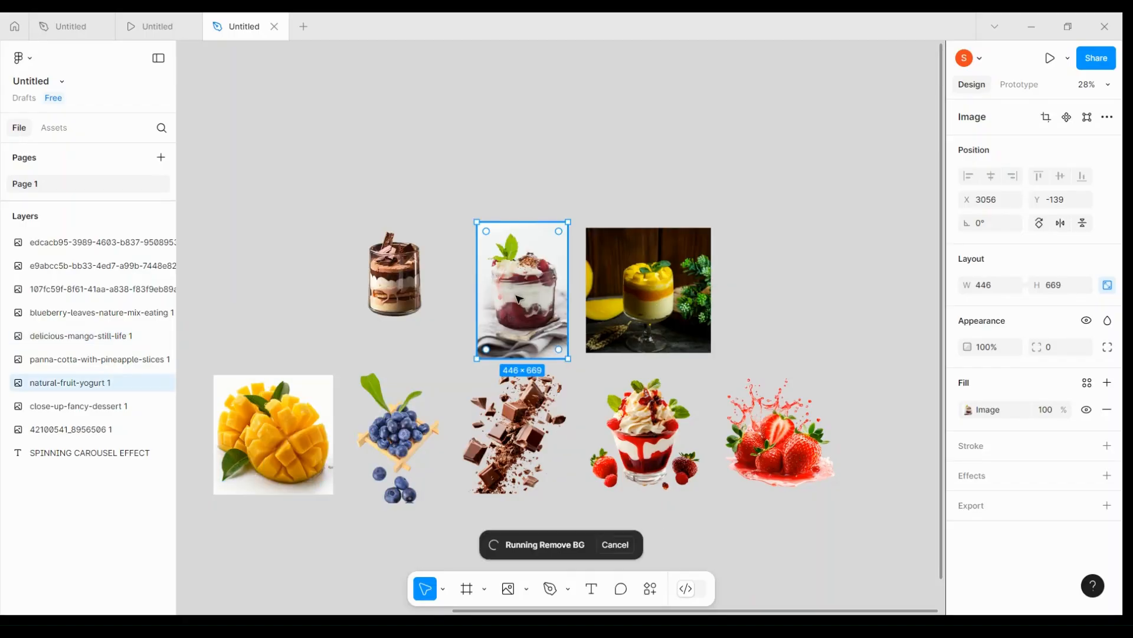
pyautogui.rightClick(519, 299)
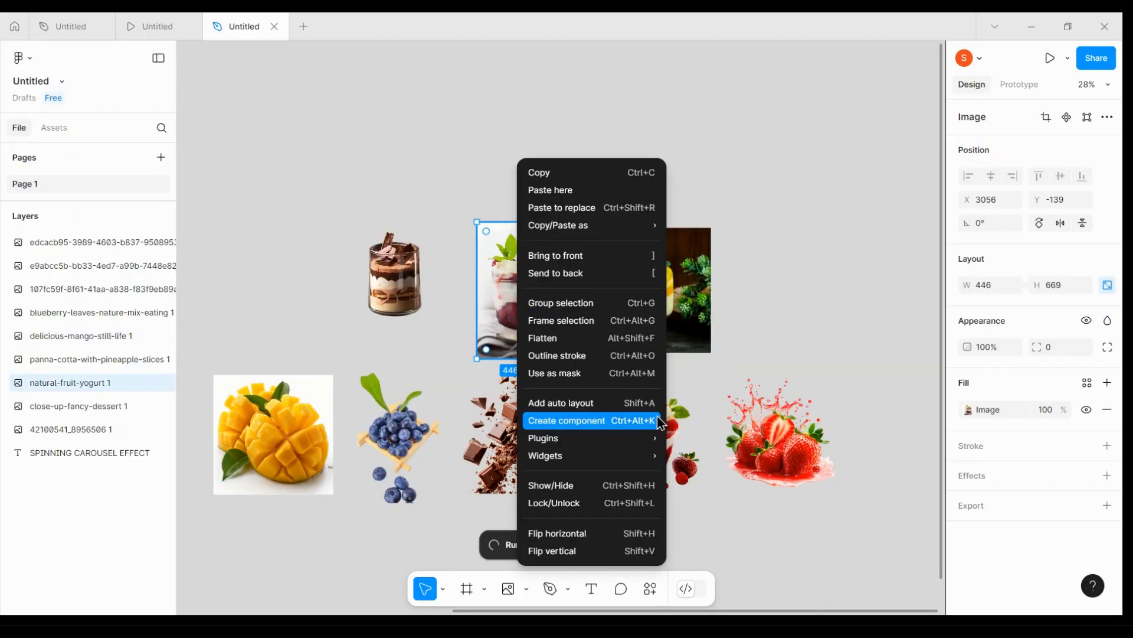
pyautogui.moveTo(649, 438)
pyautogui.moveTo(810, 236)
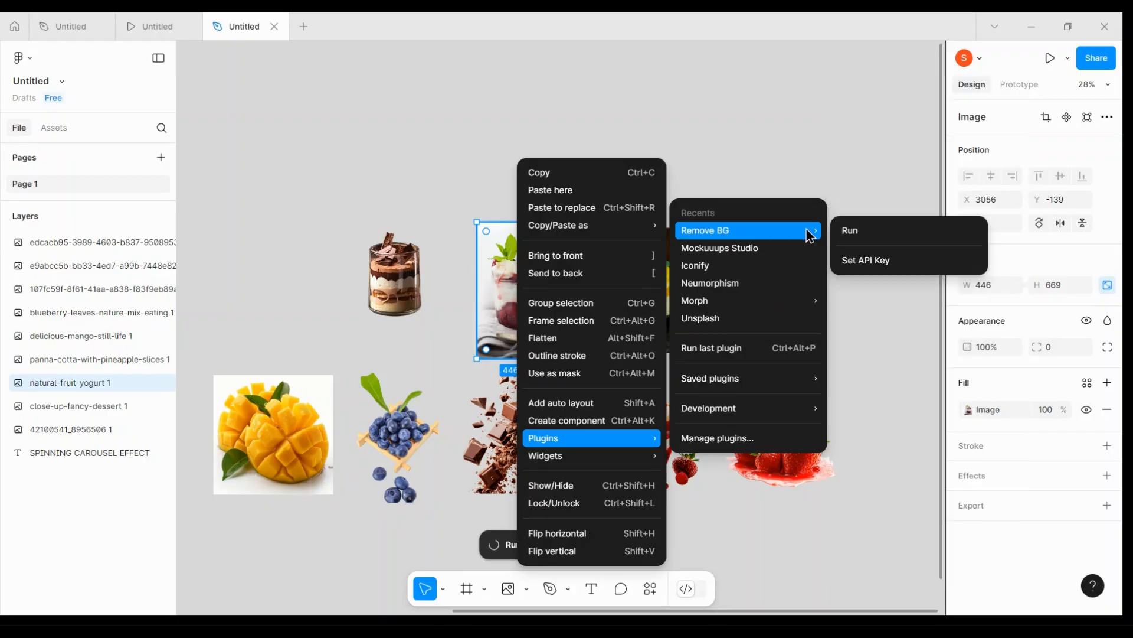
pyautogui.click(853, 236)
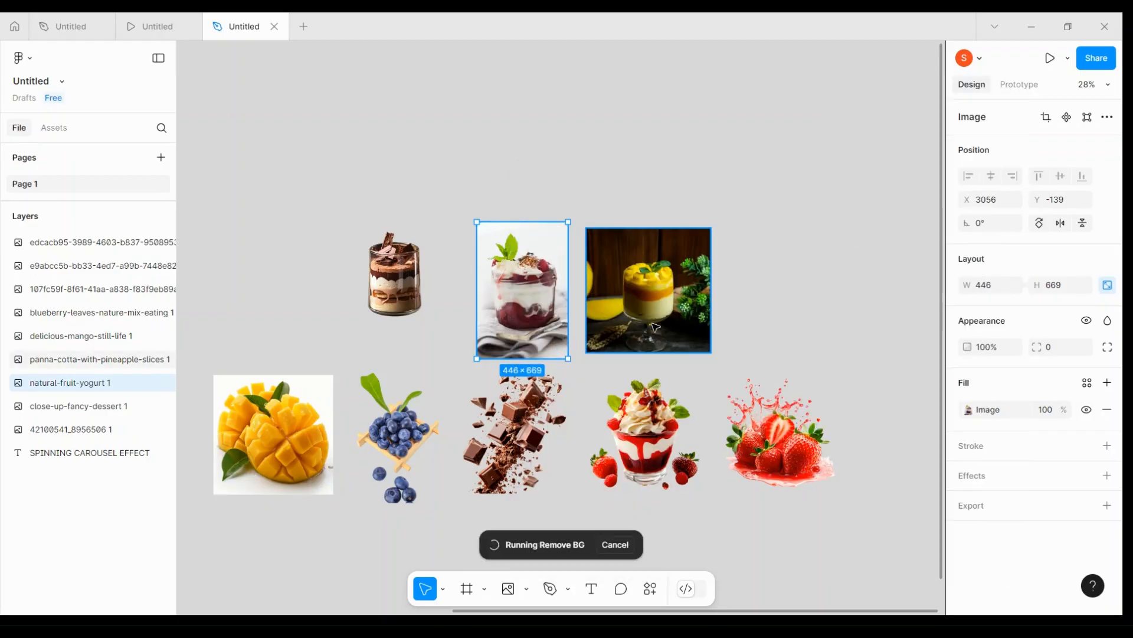
# Run Remove BG on the panna cotta image to clear its dark background
pyautogui.rightClick(791, 353)
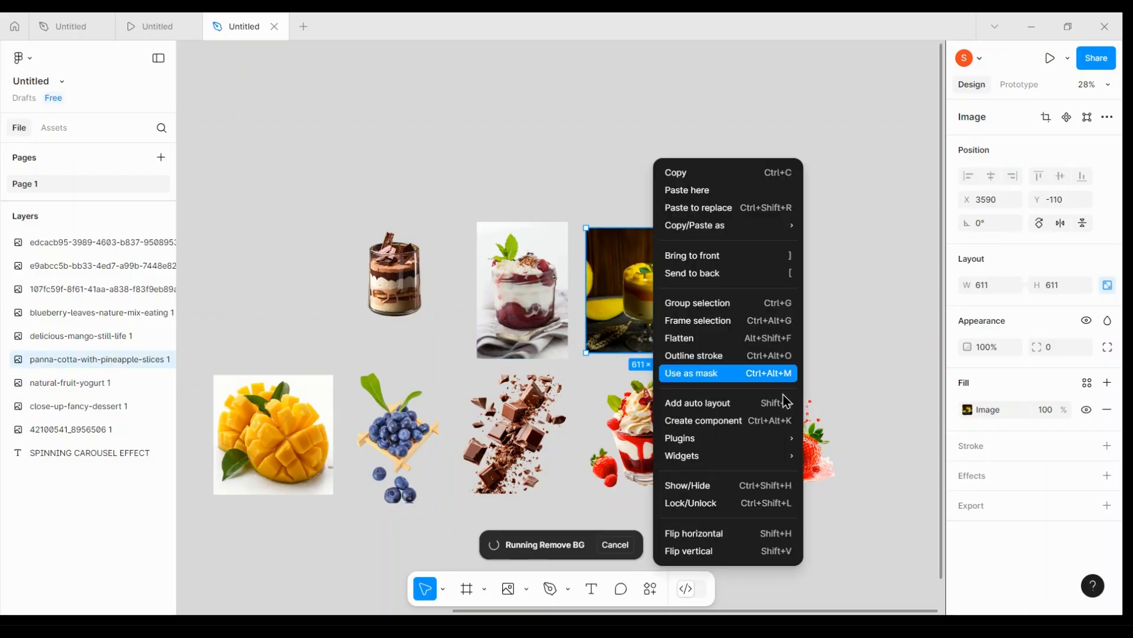
pyautogui.moveTo(768, 437)
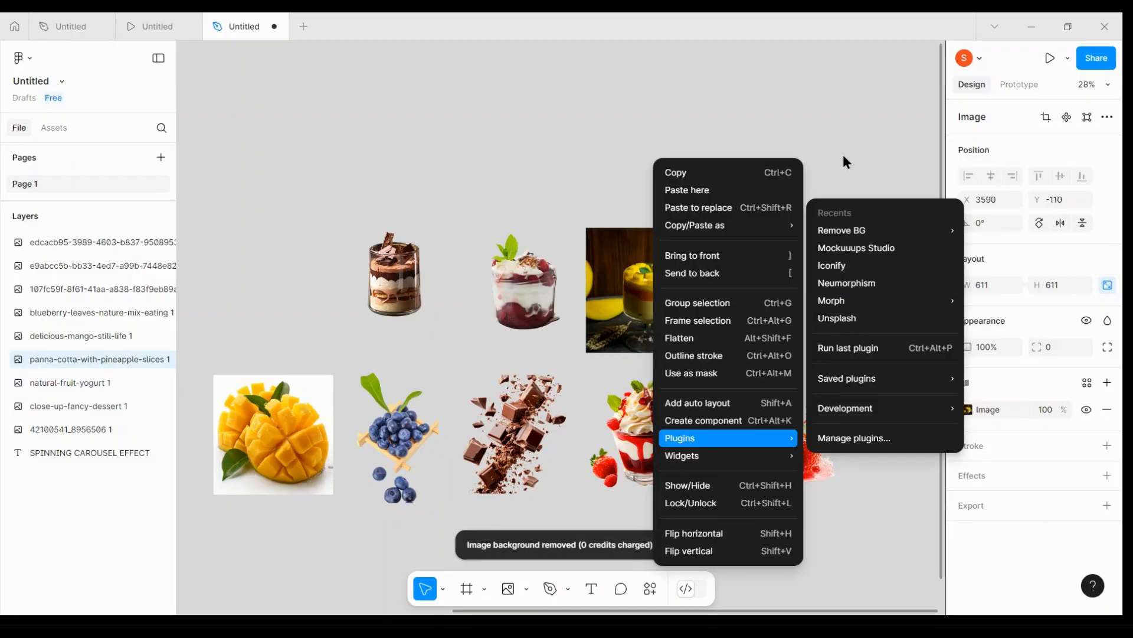
pyautogui.moveTo(950, 235)
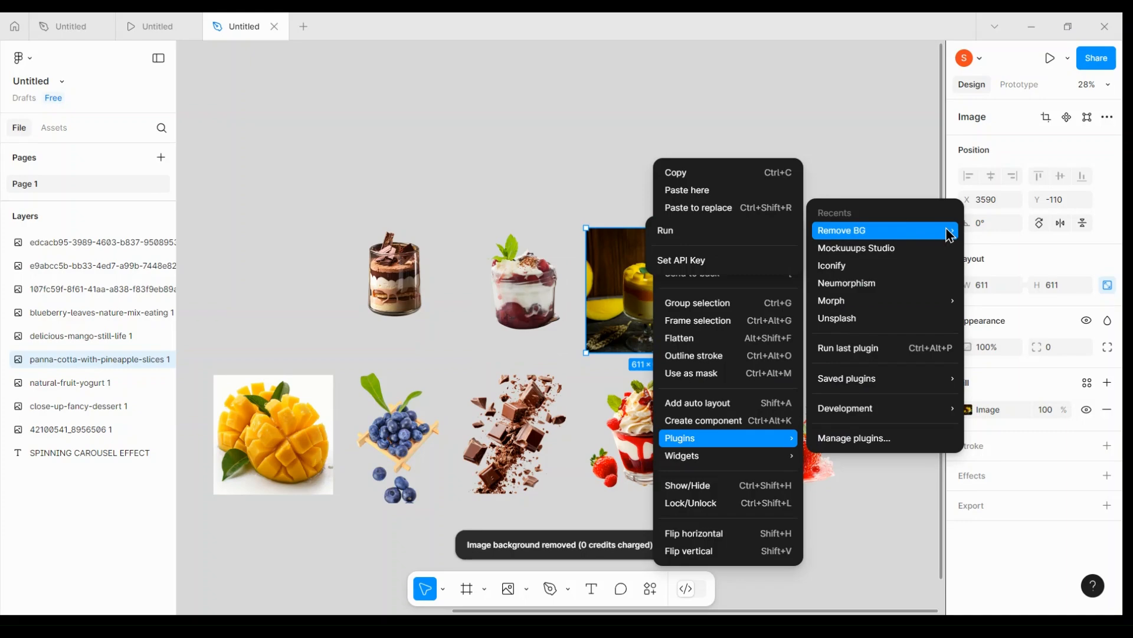
pyautogui.click(709, 232)
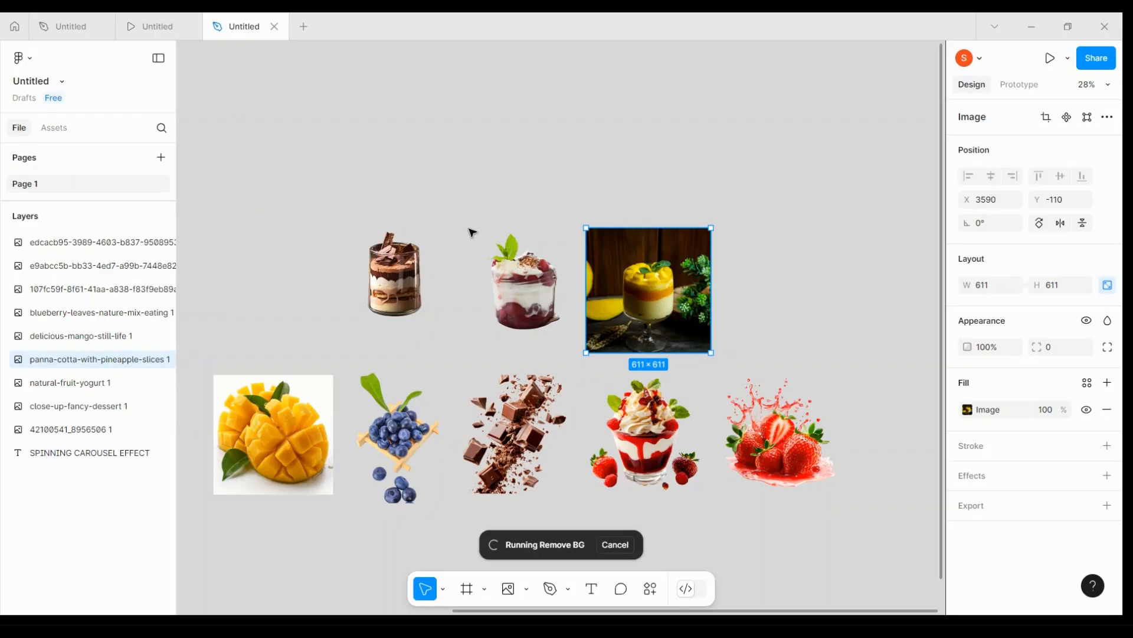
# Try to clear the white background of the mango image with Remove BG
pyautogui.click(277, 477)
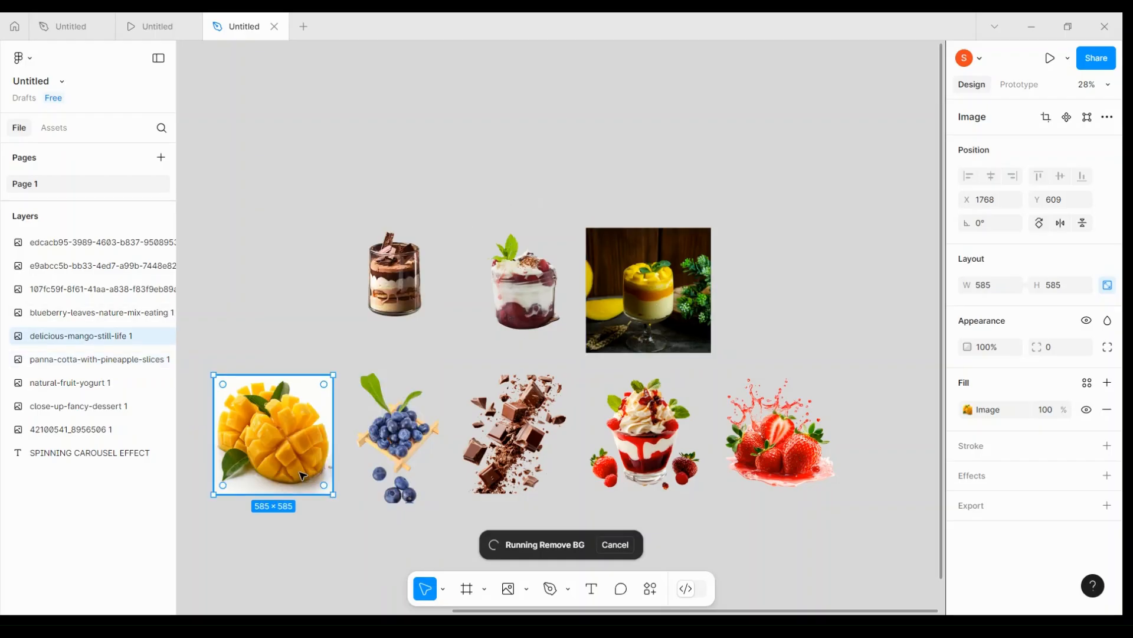
pyautogui.rightClick(298, 469)
pyautogui.moveTo(414, 438)
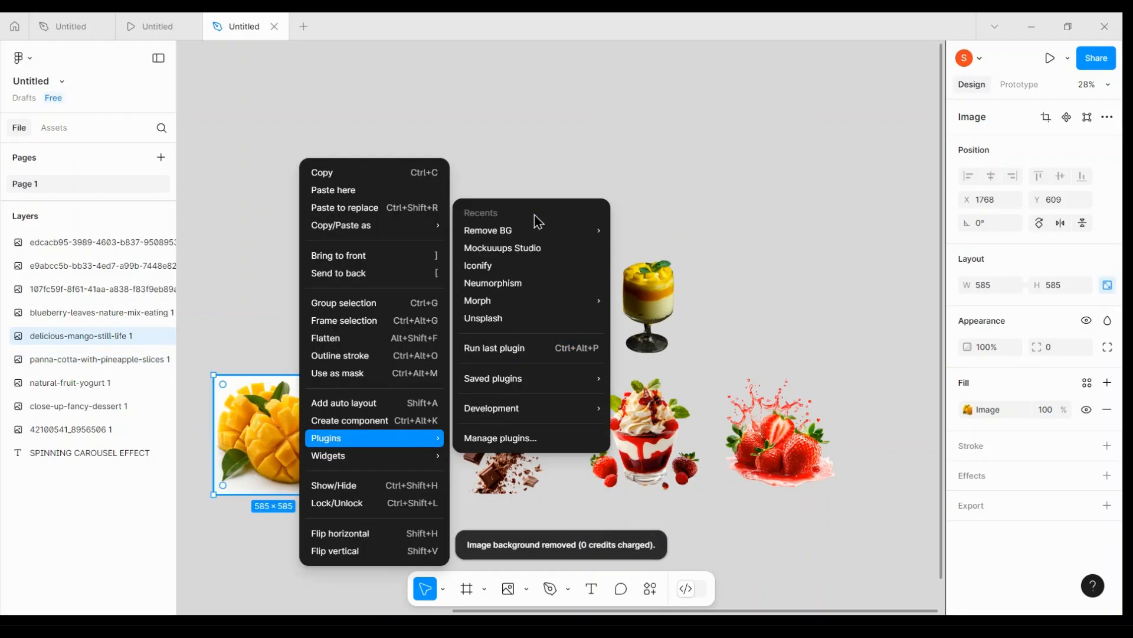
pyautogui.moveTo(599, 230)
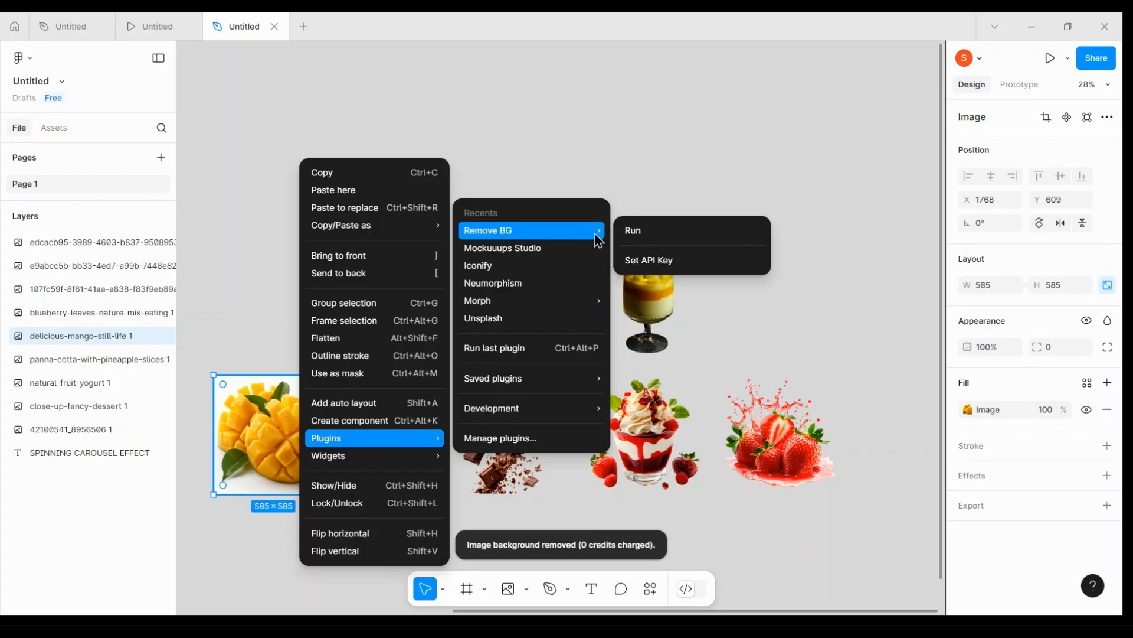
pyautogui.click(639, 229)
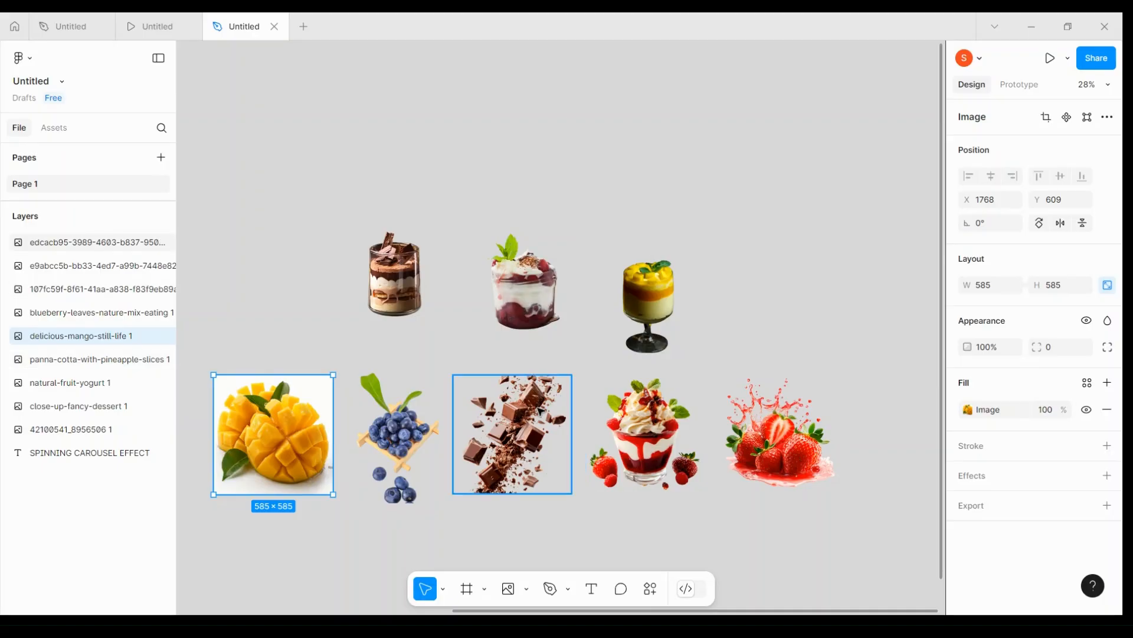
pyautogui.hscroll(-10, 461, 424)
pyautogui.scroll(-5, 458, 397)
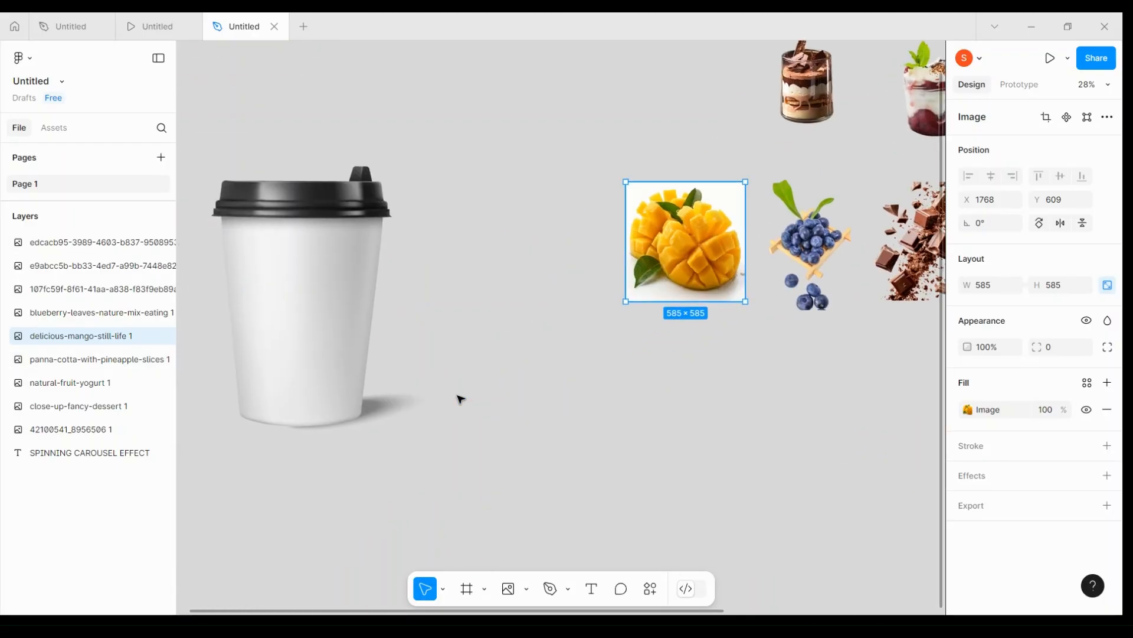
pyautogui.click(298, 309)
pyautogui.hscroll(-5, 434, 294)
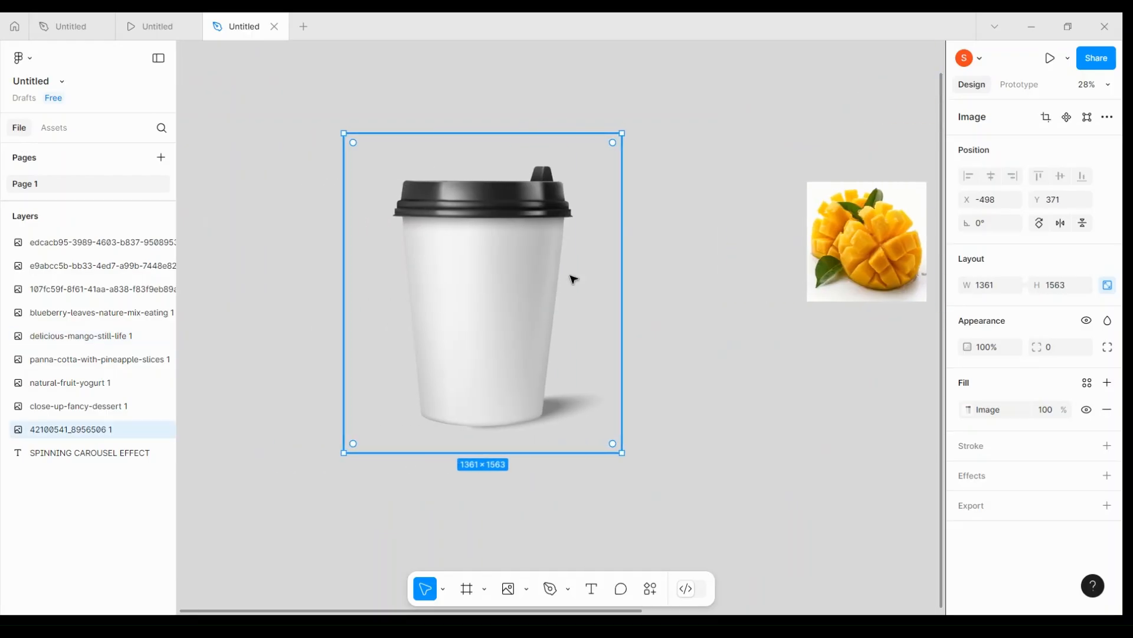
pyautogui.hscroll(5, 571, 280)
pyautogui.scroll(-3, 571, 280)
pyautogui.hscroll(5, 531, 265)
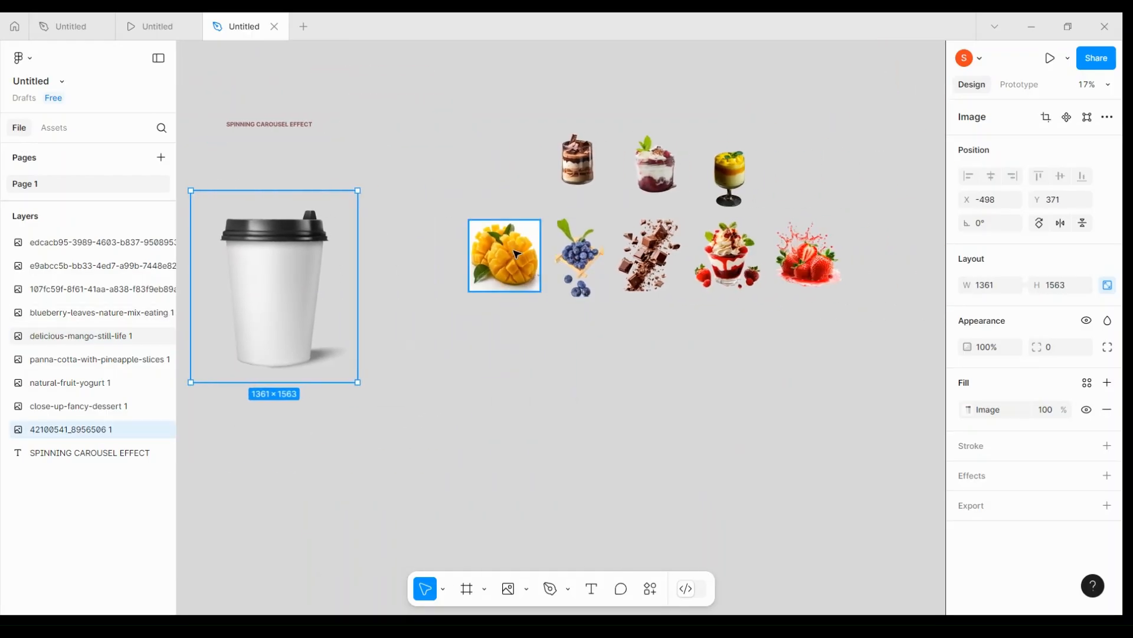
# Run Remove BG once more on the mango image to try to clear its white background
pyautogui.click(516, 253)
pyautogui.scroll(5, 516, 253)
pyautogui.rightClick(516, 254)
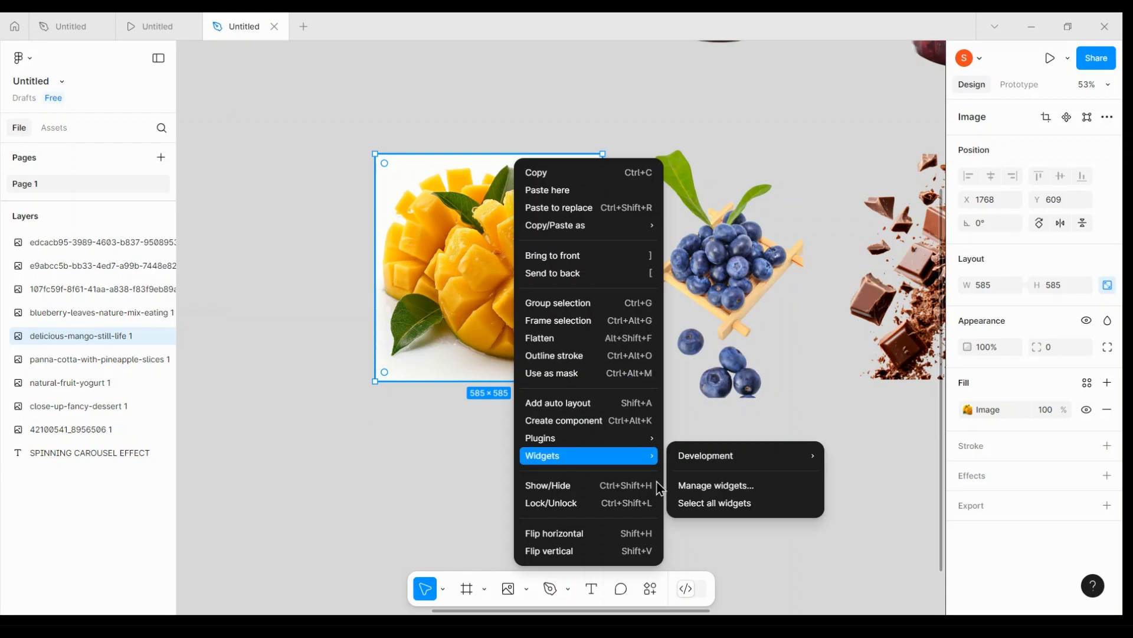
pyautogui.moveTo(651, 446)
pyautogui.moveTo(767, 230)
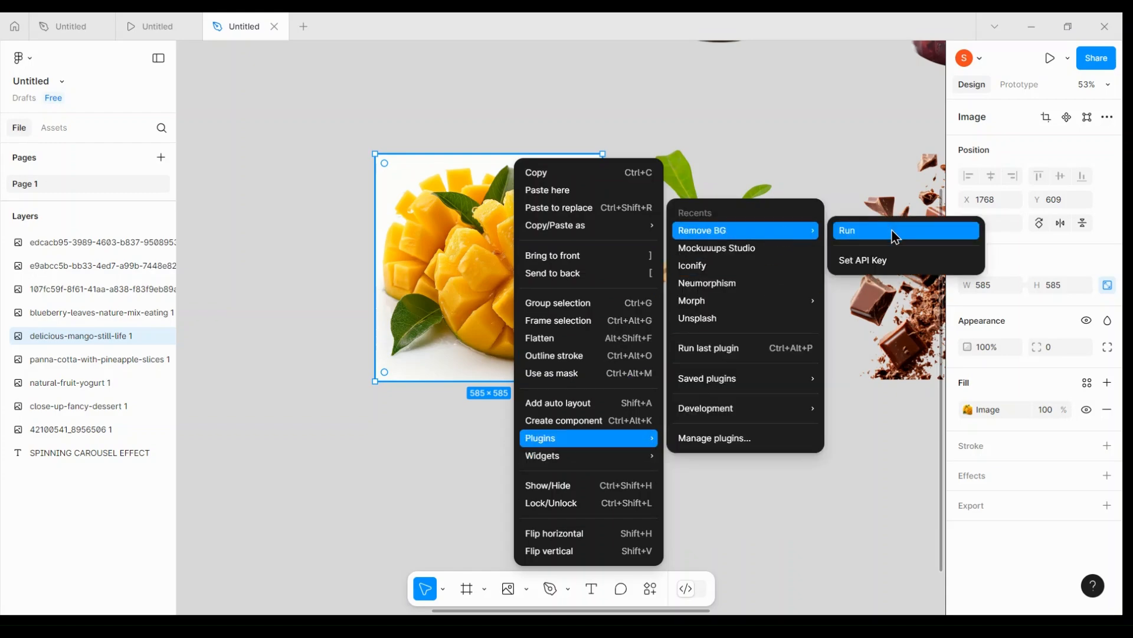
pyautogui.click(891, 232)
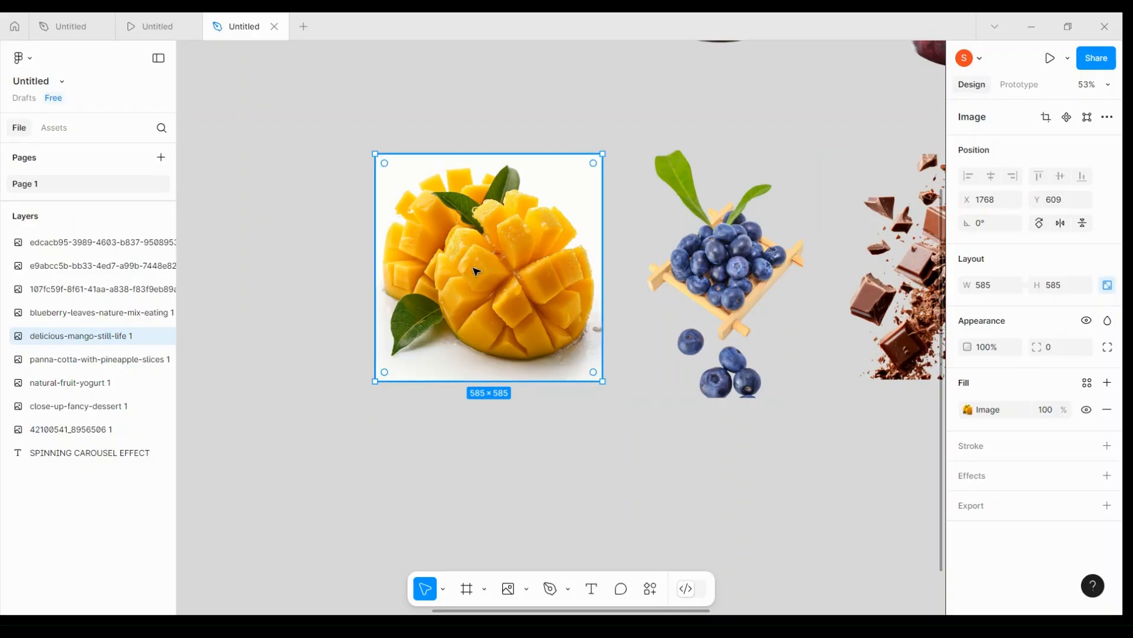
# Move the mango image slightly lower and further left, to about X 1729, Y 748, and deselect it
pyautogui.moveTo(476, 271); pyautogui.dragTo(461, 325)
pyautogui.hscroll(6, 462, 317)
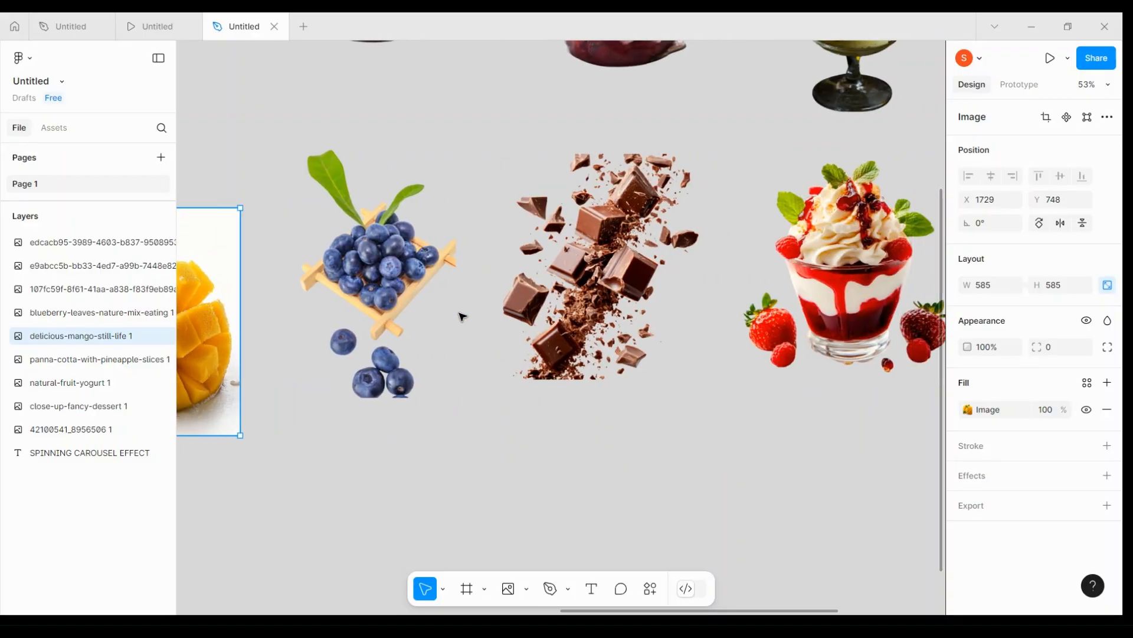
pyautogui.scroll(-5, 462, 317)
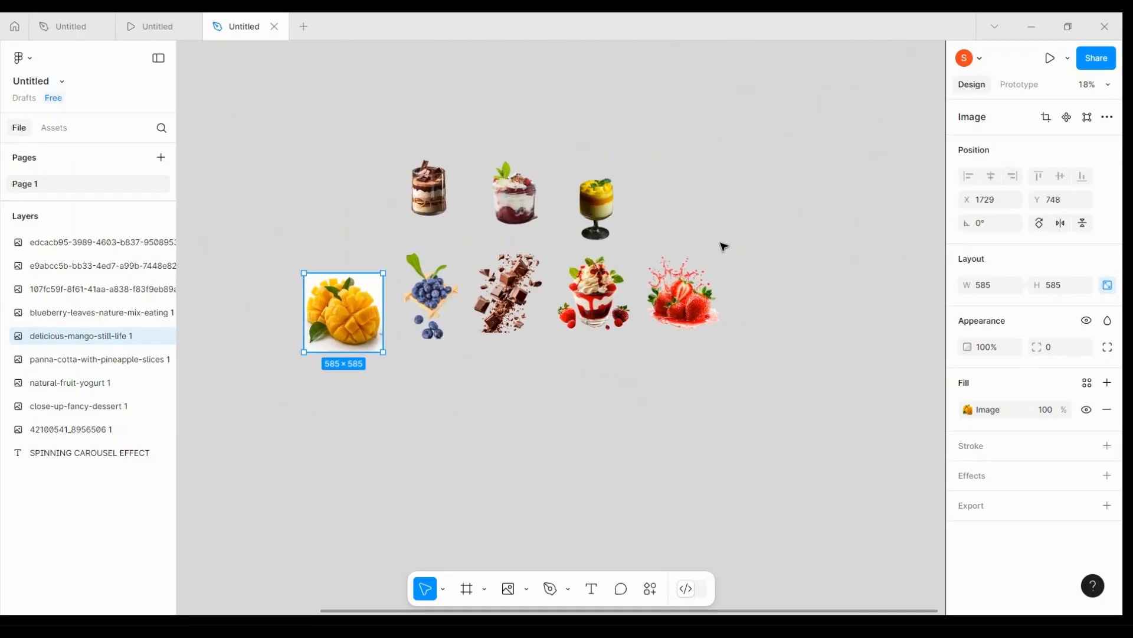
pyautogui.click(724, 246)
# Crop the loose berries off the lower part of the blueberry image, reducing it to about 446 × 524
pyautogui.scroll(3, 417, 170)
pyautogui.click(427, 384)
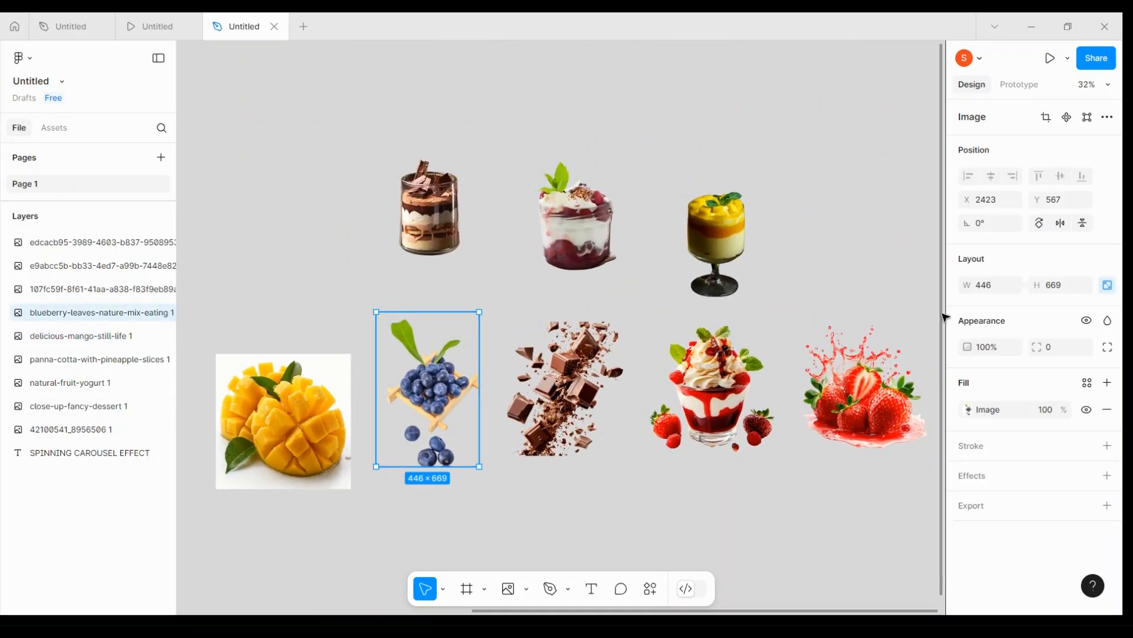
pyautogui.click(1046, 117)
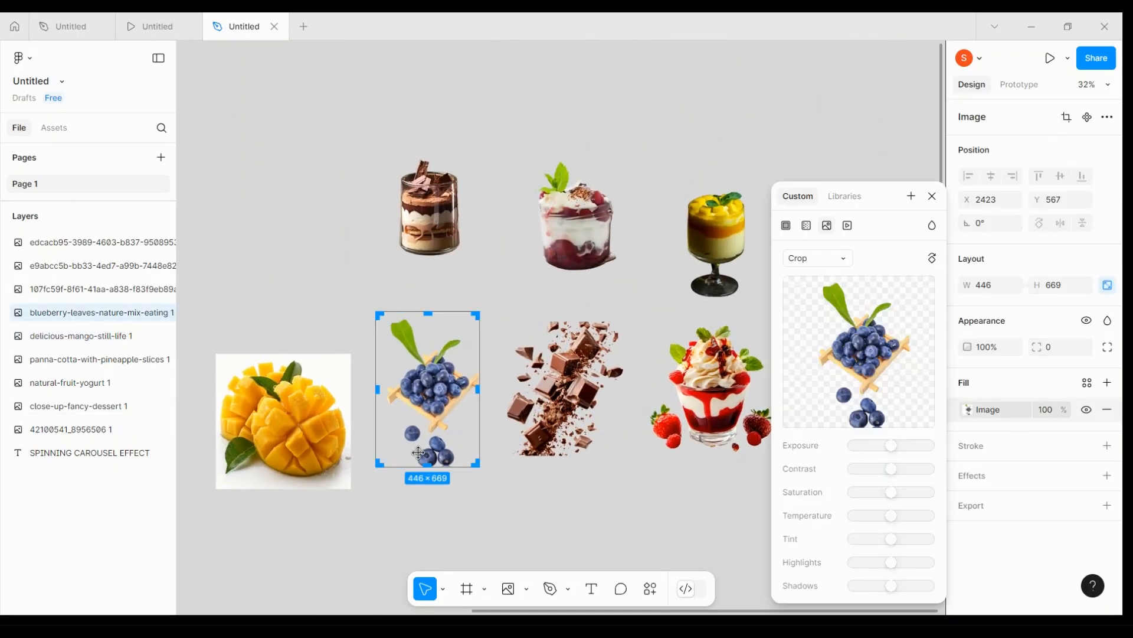
pyautogui.moveTo(429, 465); pyautogui.dragTo(428, 432)
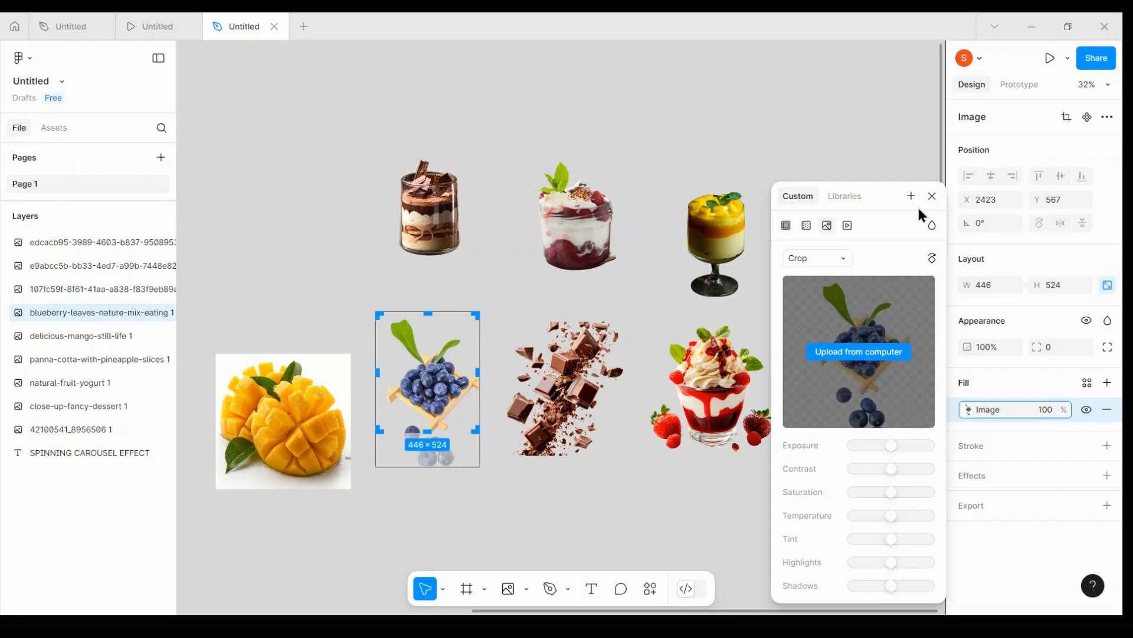
pyautogui.click(495, 521)
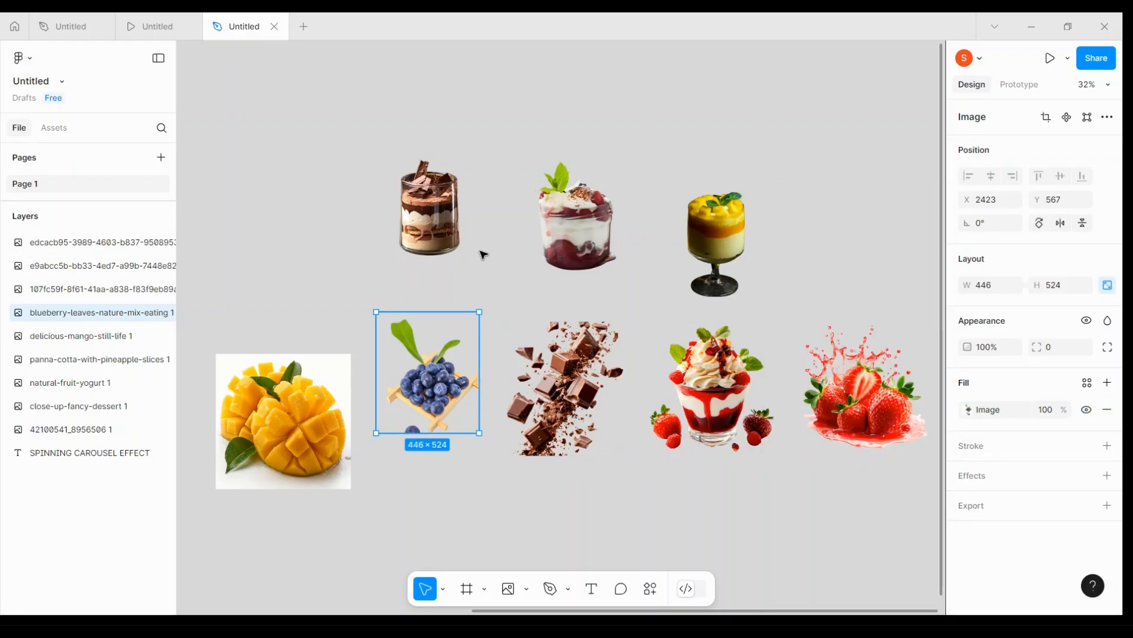
pyautogui.scroll(-5, 522, 328)
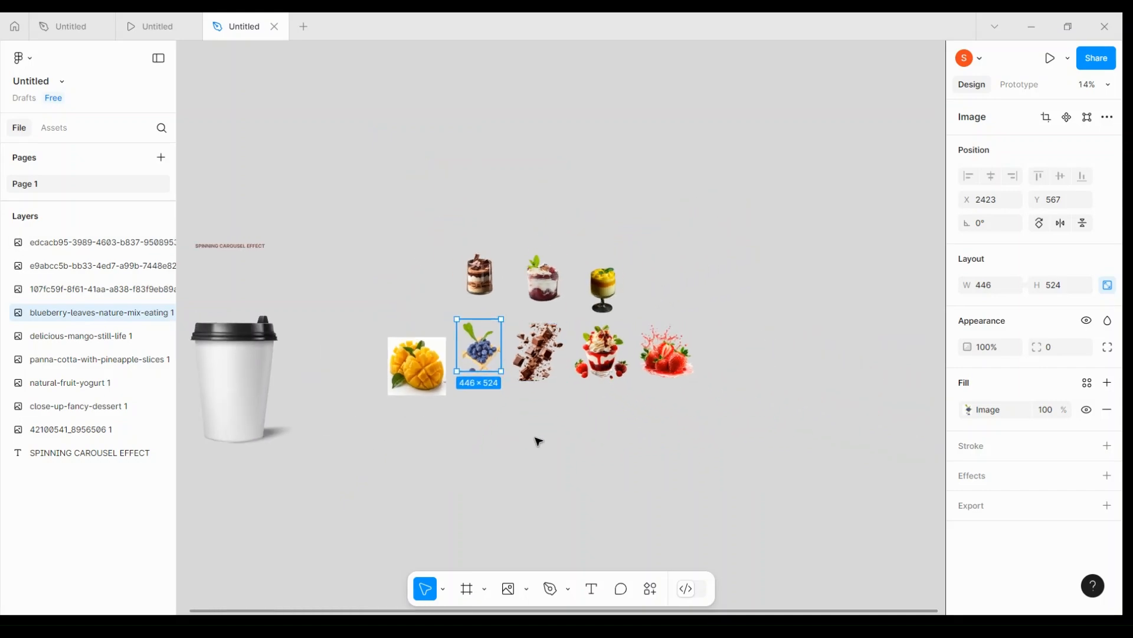
pyautogui.hscroll(-5, 539, 442)
pyautogui.scroll(5, 417, 341)
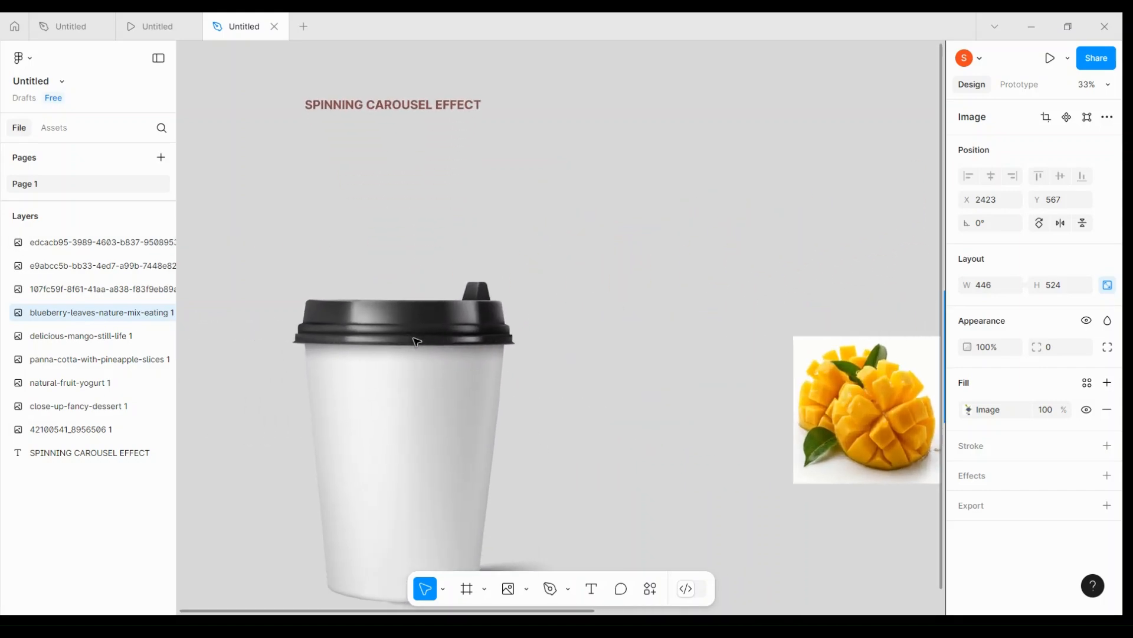
pyautogui.scroll(-3, 402, 307)
pyautogui.scroll(-5, 382, 328)
pyautogui.hscroll(3, 387, 331)
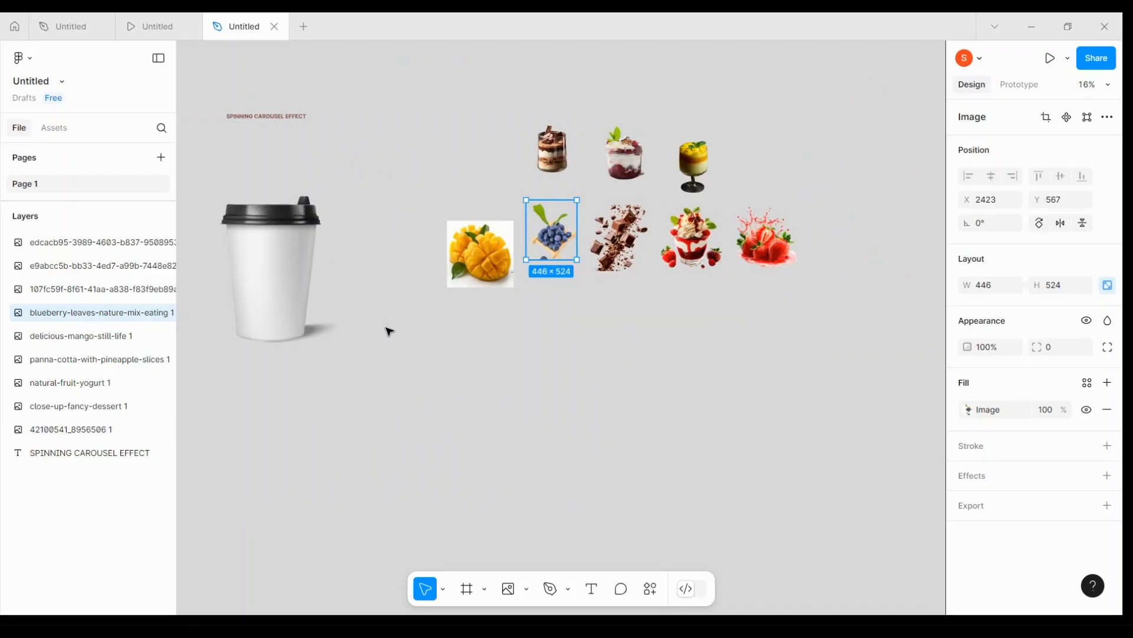
# Add a MacBook Pro 14" frame of 1512 × 982 to the canvas
pyautogui.scroll(-5, 387, 329)
pyautogui.hscroll(2, 423, 346)
pyautogui.scroll(5, 409, 329)
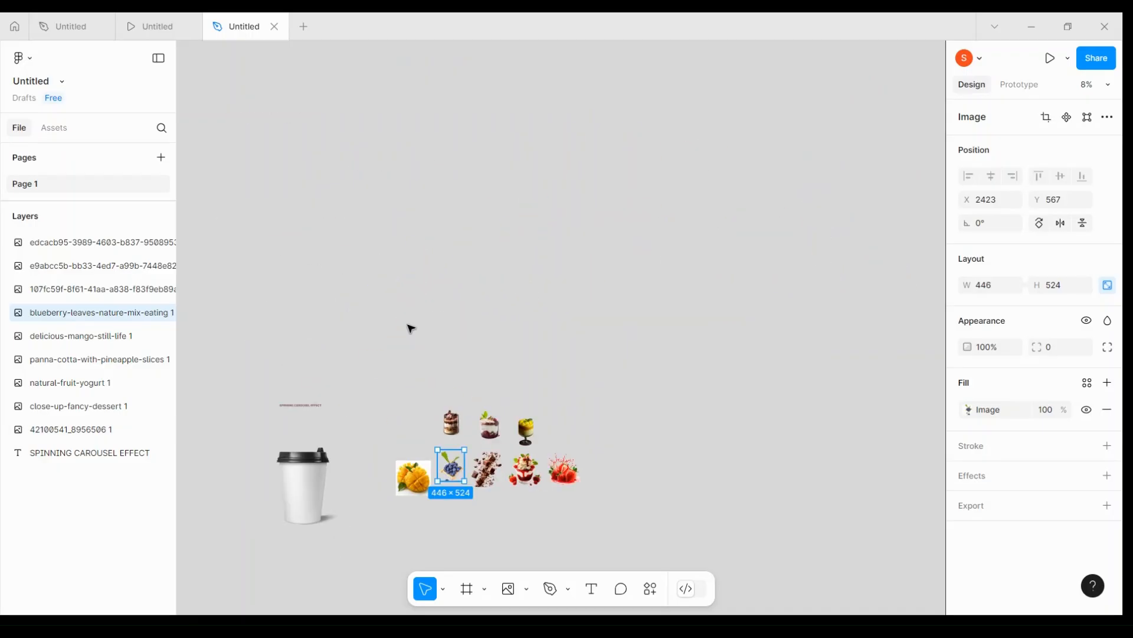
pyautogui.scroll(-3, 411, 328)
pyautogui.click(566, 505)
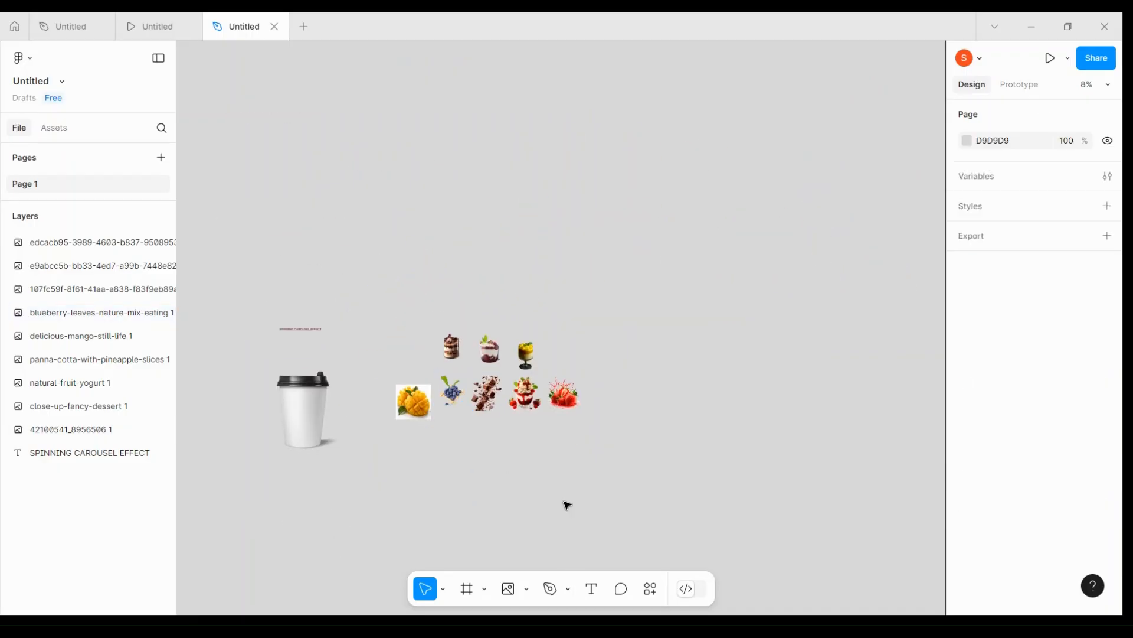
pyautogui.click(469, 586)
pyautogui.click(971, 188)
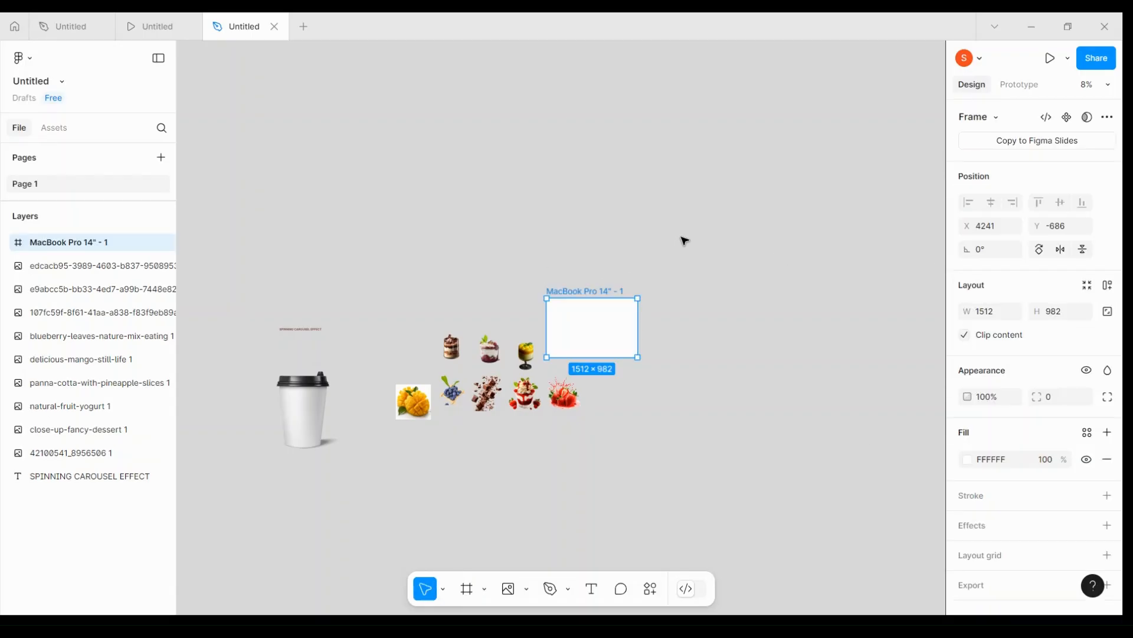
# Move the MacBook Pro 14" frame into the free space right of the food images, at about X 5123, Y -322
pyautogui.moveTo(585, 331); pyautogui.dragTo(632, 344)
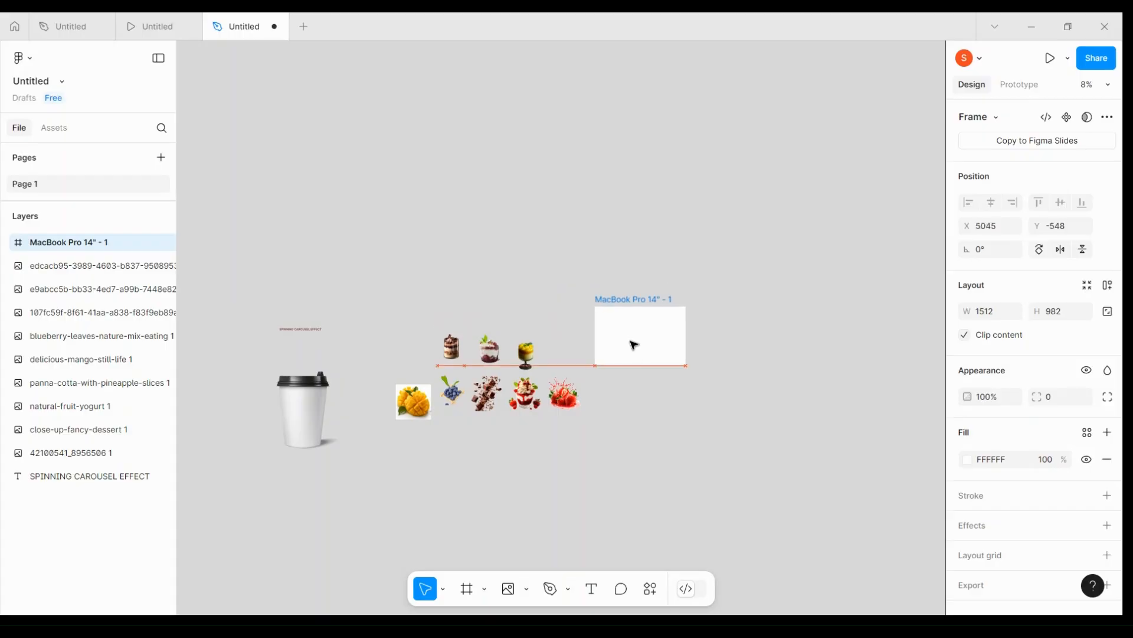
pyautogui.scroll(5, 632, 344)
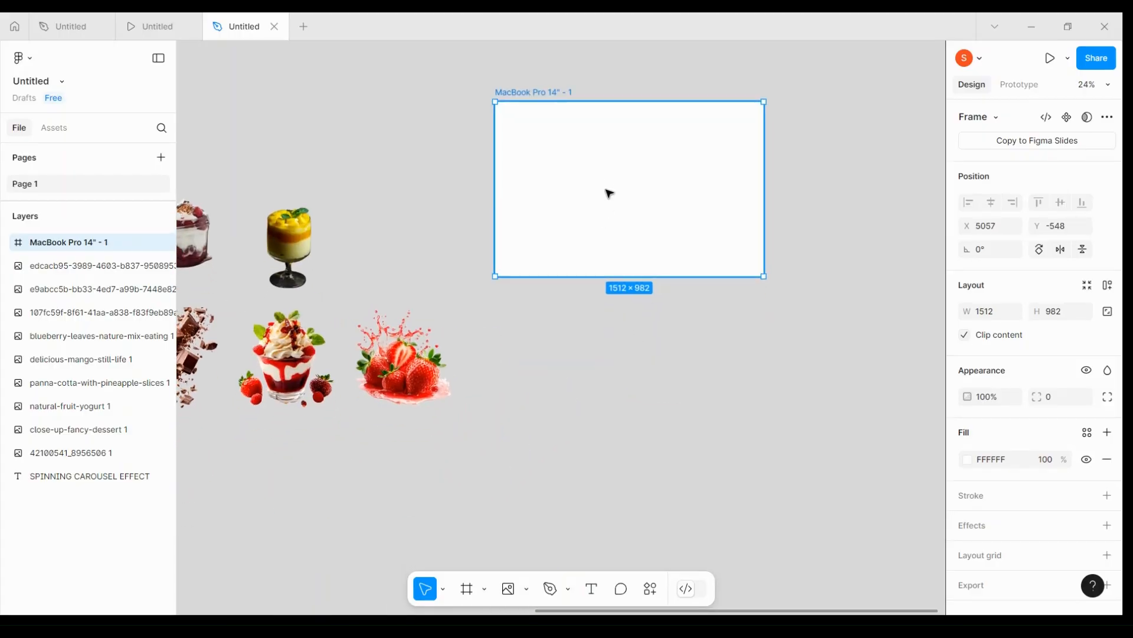
pyautogui.moveTo(608, 192); pyautogui.dragTo(618, 227)
pyautogui.scroll(2, 617, 228)
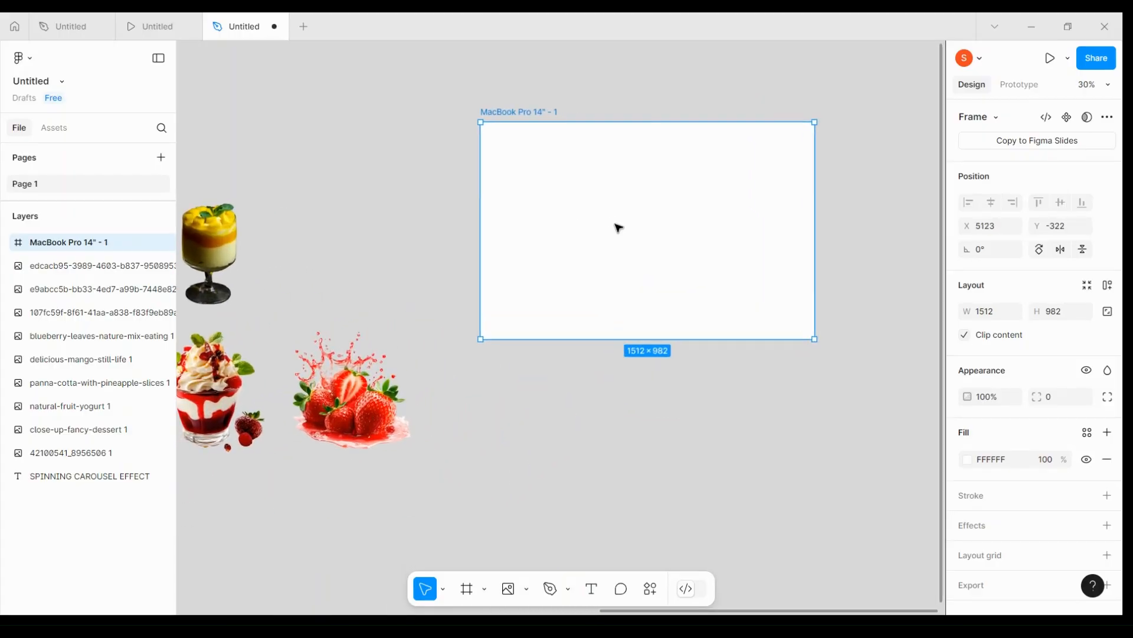
pyautogui.click(569, 424)
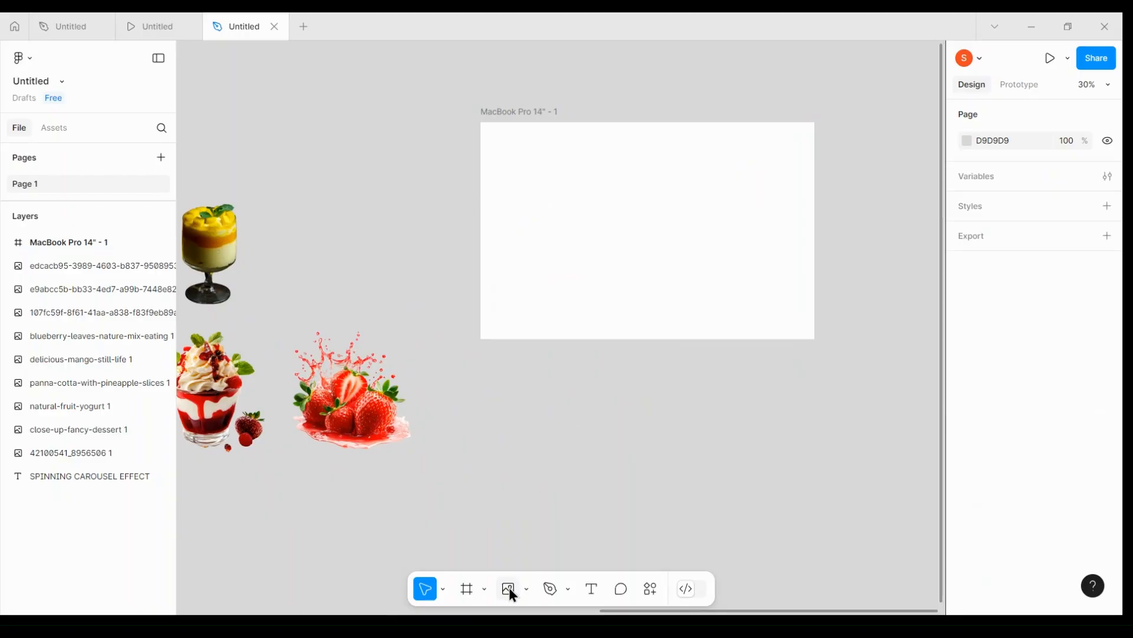
# Draw a rectangle about 486 × 411 and place it in the upper-left corner of the MacBook Pro 14" frame
pyautogui.press('r')
pyautogui.moveTo(503, 135); pyautogui.dragTo(611, 225)
pyautogui.moveTo(557, 178)
pyautogui.mouseDown()
pyautogui.moveTo(528, 163)
pyautogui.moveTo(544, 179)
pyautogui.mouseUp()
# Reshape the rectangle's lower and right edges into jagged spikes by adding and moving vector points, extending it to about 698.5 × 742.5
pyautogui.doubleClick(545, 180)
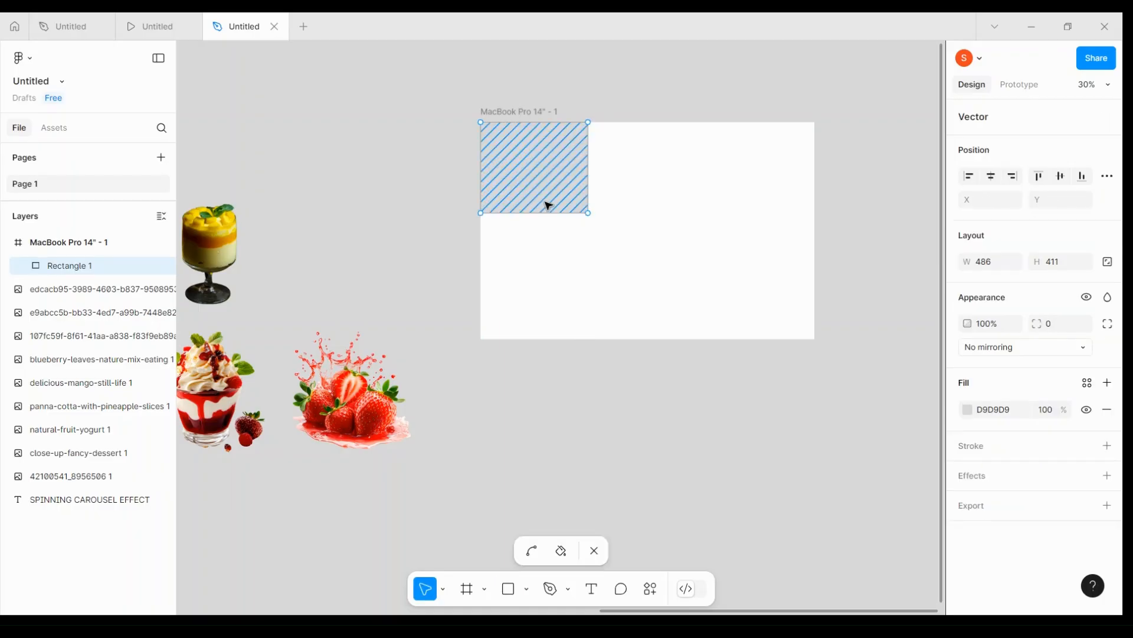
pyautogui.click(534, 213)
pyautogui.moveTo(539, 229); pyautogui.dragTo(572, 162)
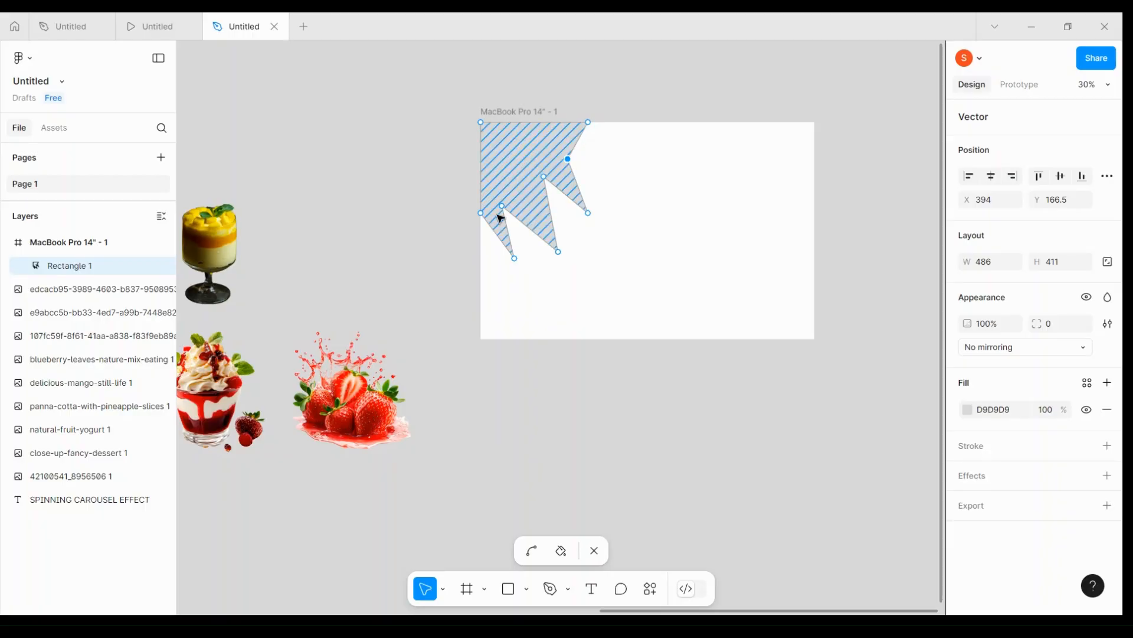
pyautogui.moveTo(500, 235)
pyautogui.mouseDown()
pyautogui.moveTo(495, 302)
pyautogui.moveTo(517, 291)
pyautogui.moveTo(504, 287)
pyautogui.moveTo(526, 263)
pyautogui.moveTo(539, 273)
pyautogui.moveTo(506, 209)
pyautogui.moveTo(533, 258)
pyautogui.moveTo(527, 190)
pyautogui.moveTo(552, 202)
pyautogui.moveTo(552, 235)
pyautogui.moveTo(579, 243)
pyautogui.moveTo(562, 182)
pyautogui.moveTo(594, 182)
pyautogui.moveTo(625, 204)
pyautogui.moveTo(616, 167)
pyautogui.moveTo(671, 150)
pyautogui.moveTo(611, 154)
pyautogui.moveTo(638, 151)
pyautogui.mouseUp()
pyautogui.moveTo(623, 204); pyautogui.dragTo(620, 199)
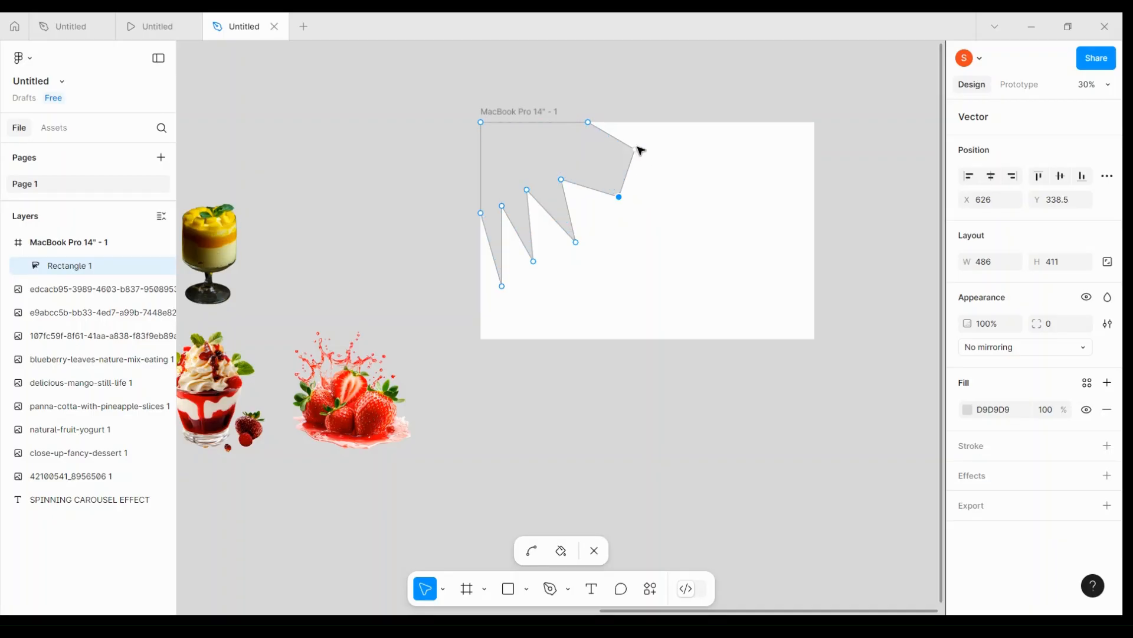
pyautogui.click(597, 552)
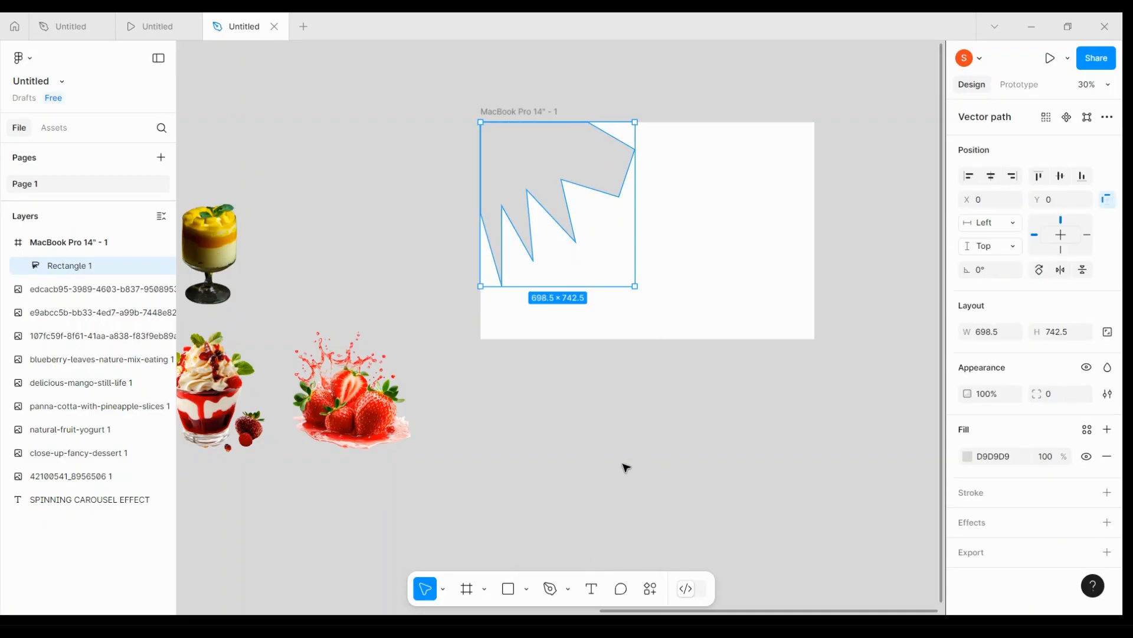
# Rework the vector points on the shape's right side into two more spikes, widening it to about 794.5 × 742.5
pyautogui.click(621, 465)
pyautogui.doubleClick(562, 183)
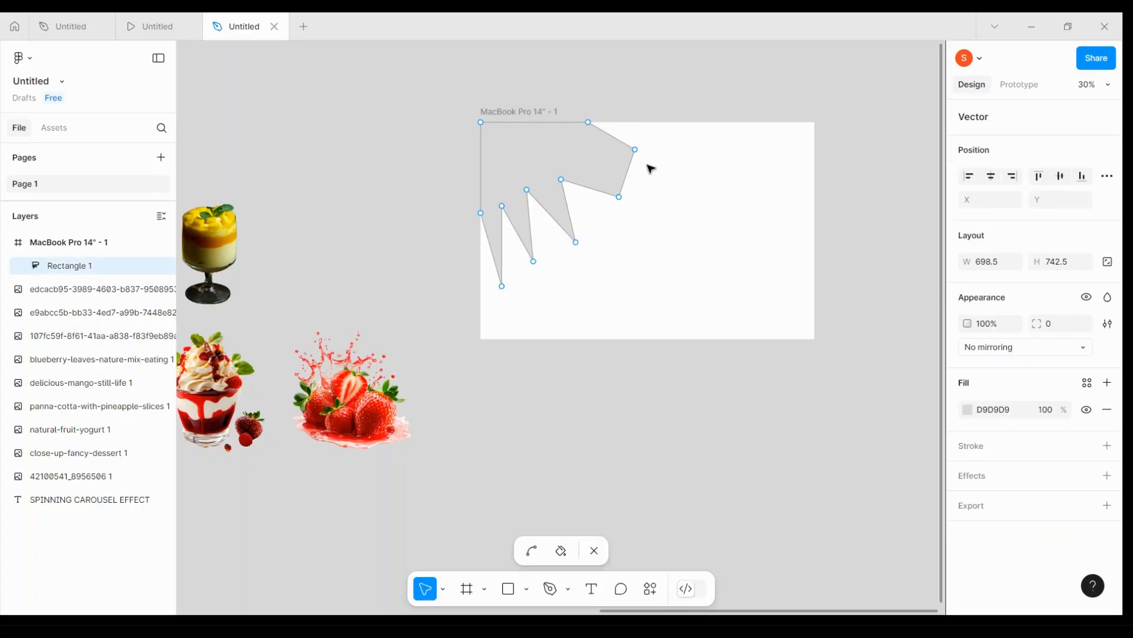
pyautogui.moveTo(637, 151)
pyautogui.mouseDown()
pyautogui.moveTo(657, 169)
pyautogui.moveTo(605, 172)
pyautogui.moveTo(607, 185)
pyautogui.moveTo(598, 170)
pyautogui.moveTo(610, 222)
pyautogui.moveTo(625, 187)
pyautogui.moveTo(591, 157)
pyautogui.mouseUp()
pyautogui.hotkey('ctrl', 'z')
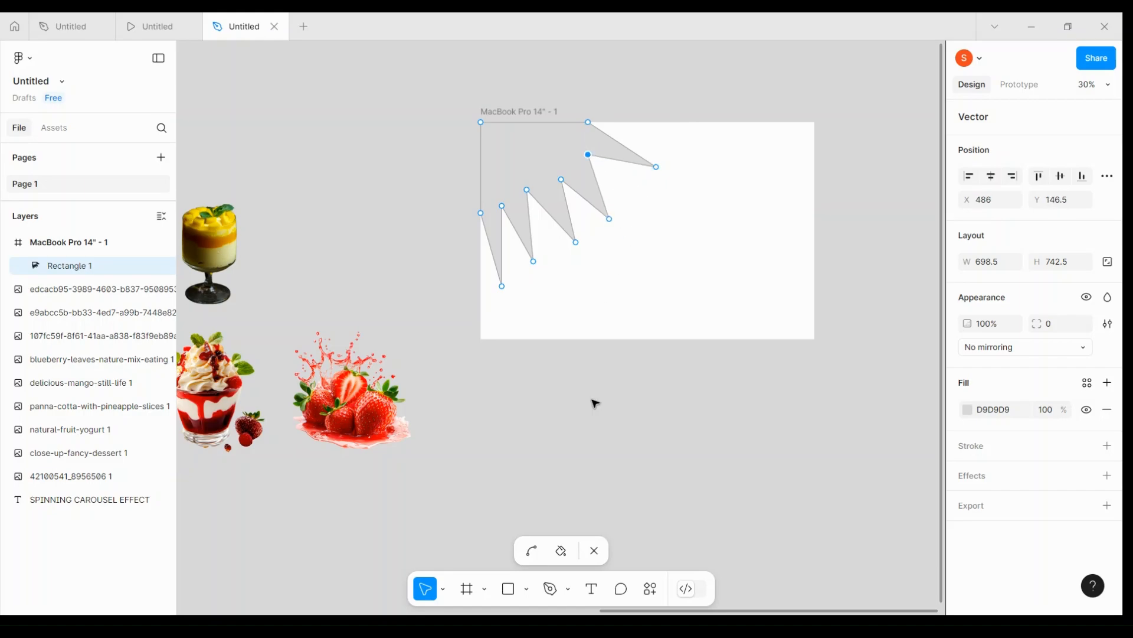
pyautogui.click(593, 550)
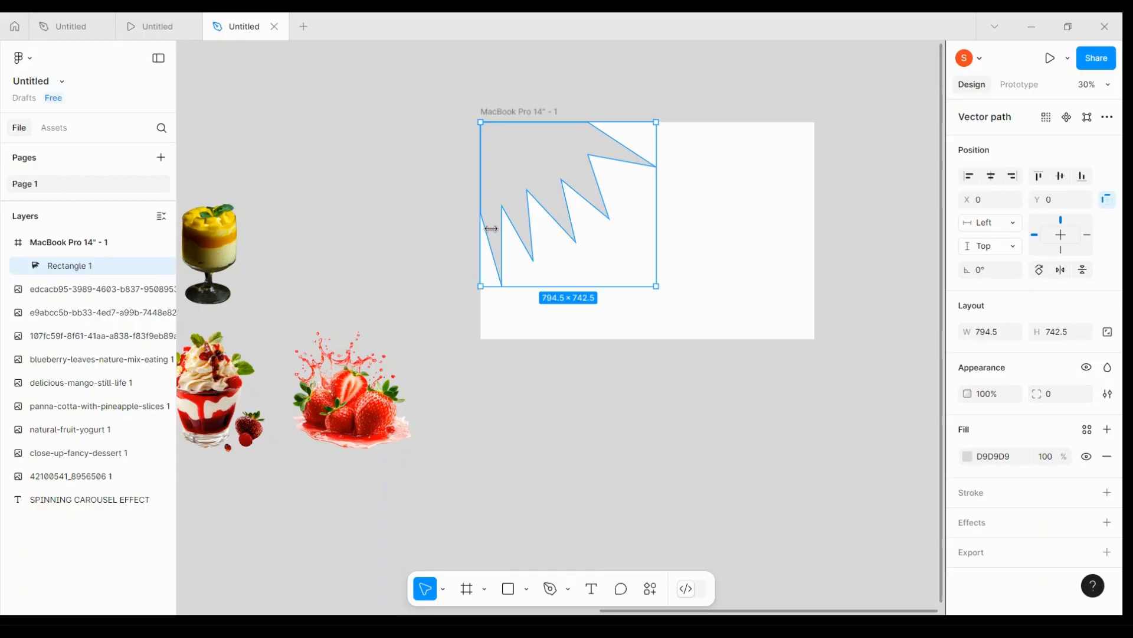
# Round the corners of the spiky shape with a corner radius of 36
pyautogui.doubleClick(501, 253)
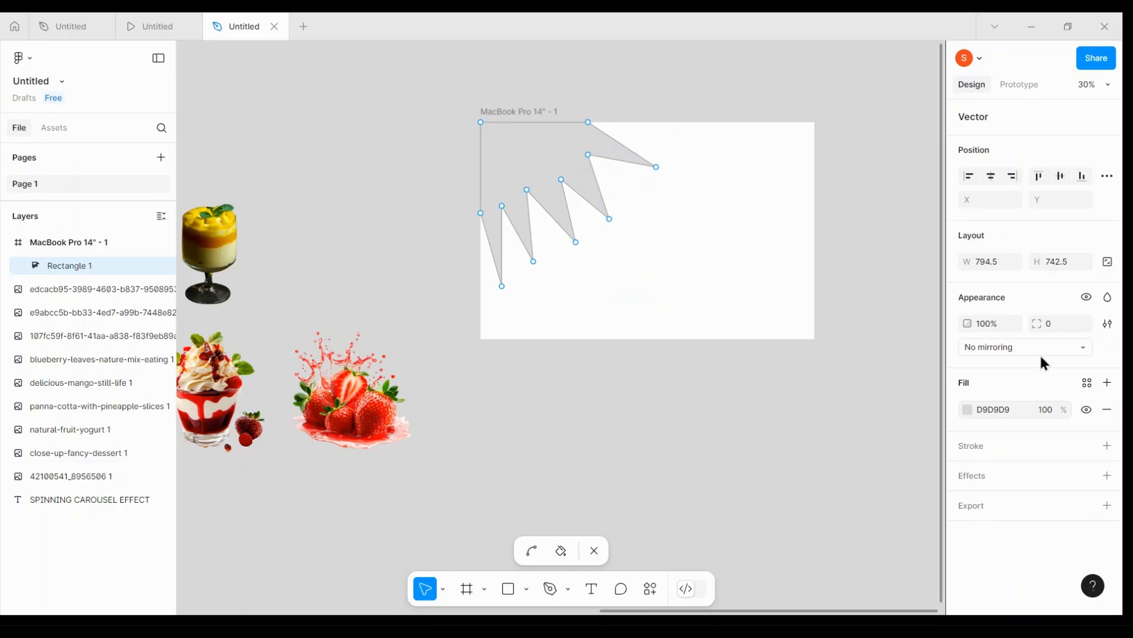
pyautogui.moveTo(1051, 325); pyautogui.dragTo(431, 271)
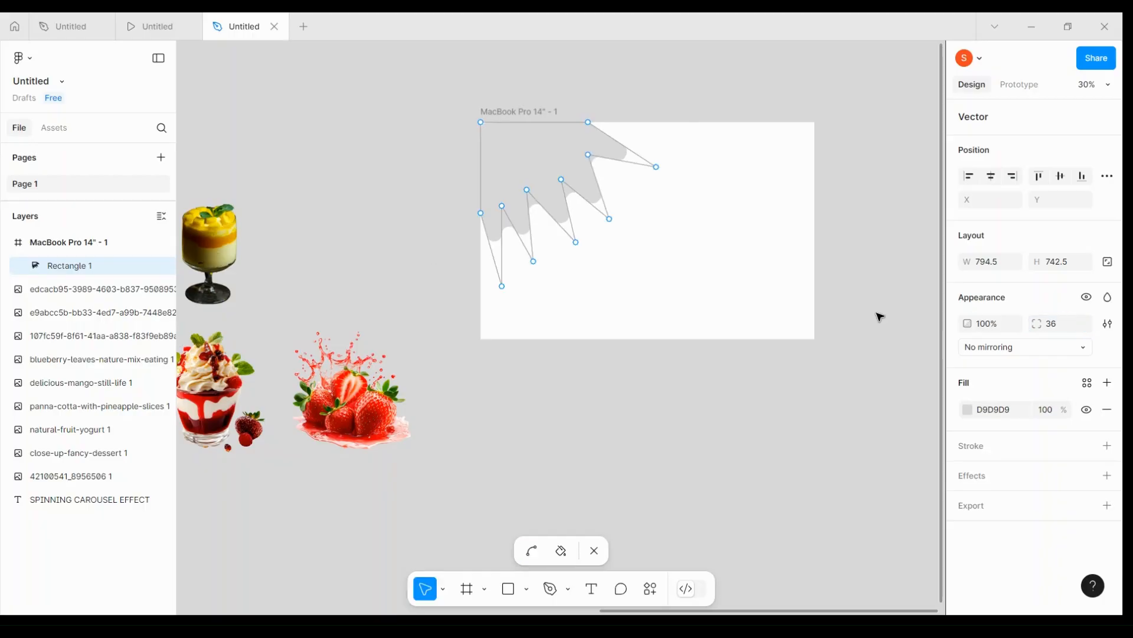
# Undo the last corner rounding and give the spiky shape's corners a radius of 32
pyautogui.hotkey('ctrl', 'z')
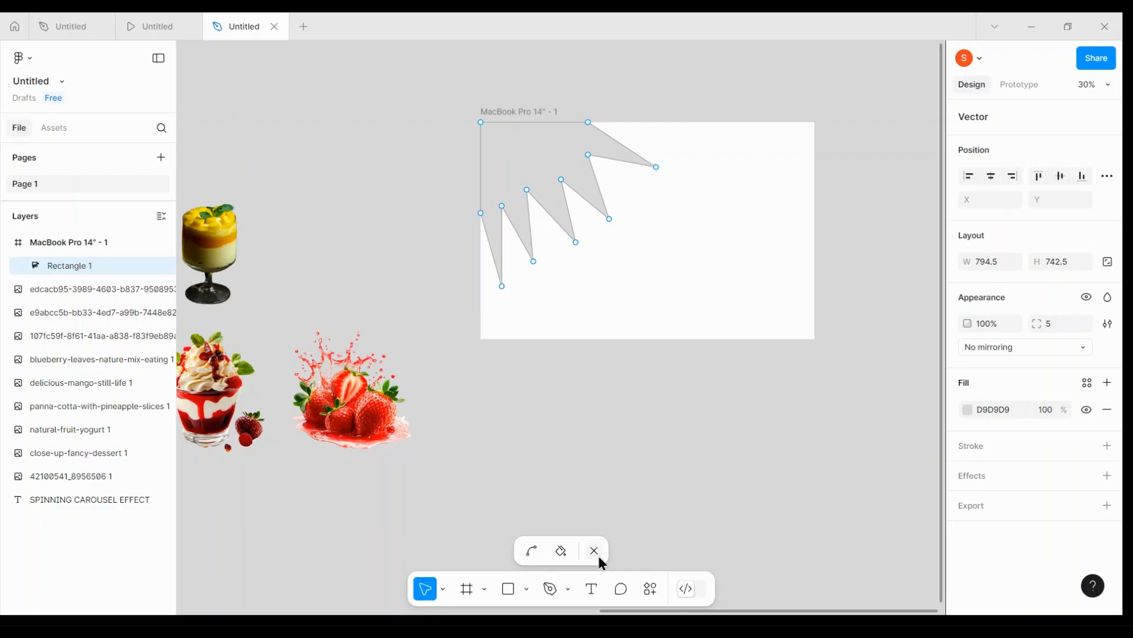
pyautogui.doubleClick(491, 235)
pyautogui.scroll(3, 492, 237)
pyautogui.scroll(3, 494, 236)
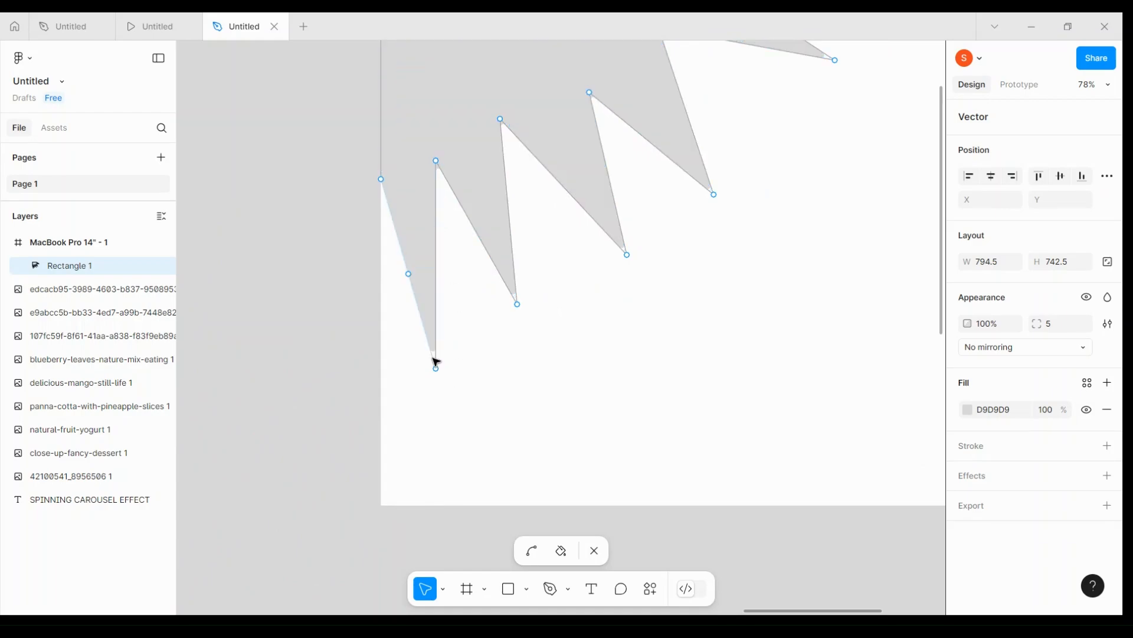
pyautogui.click(1054, 324)
pyautogui.write('10')
pyautogui.press('Return')
pyautogui.moveTo(1116, 327); pyautogui.dragTo(313, 284)
pyautogui.scroll(-1, 591, 269)
pyautogui.scroll(-5, 590, 270)
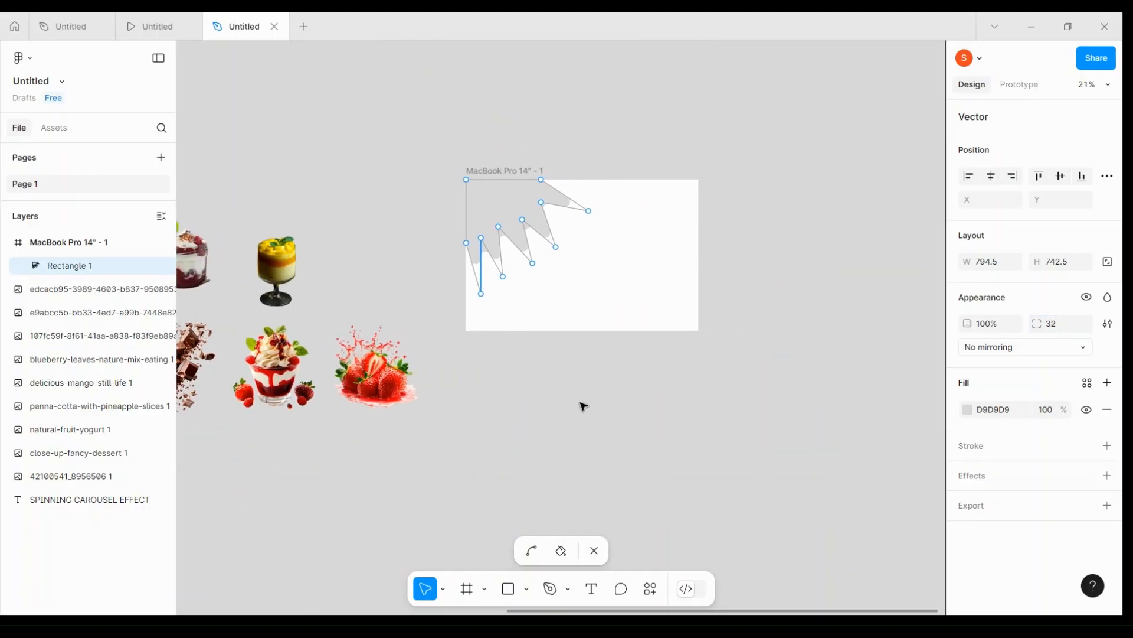
pyautogui.click(595, 550)
pyautogui.click(567, 459)
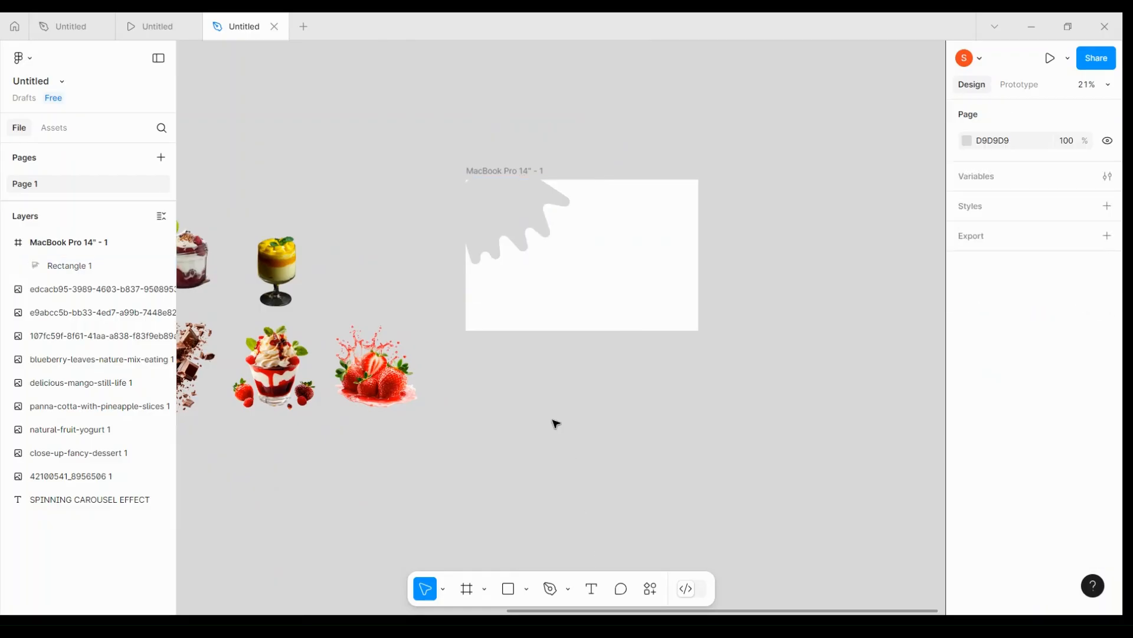
# Enlarge the spiky shape to about 1094 × 871 and place it at X 0, Y -35 over the frame's upper-left corner
pyautogui.scroll(2, 556, 423)
pyautogui.click(480, 167)
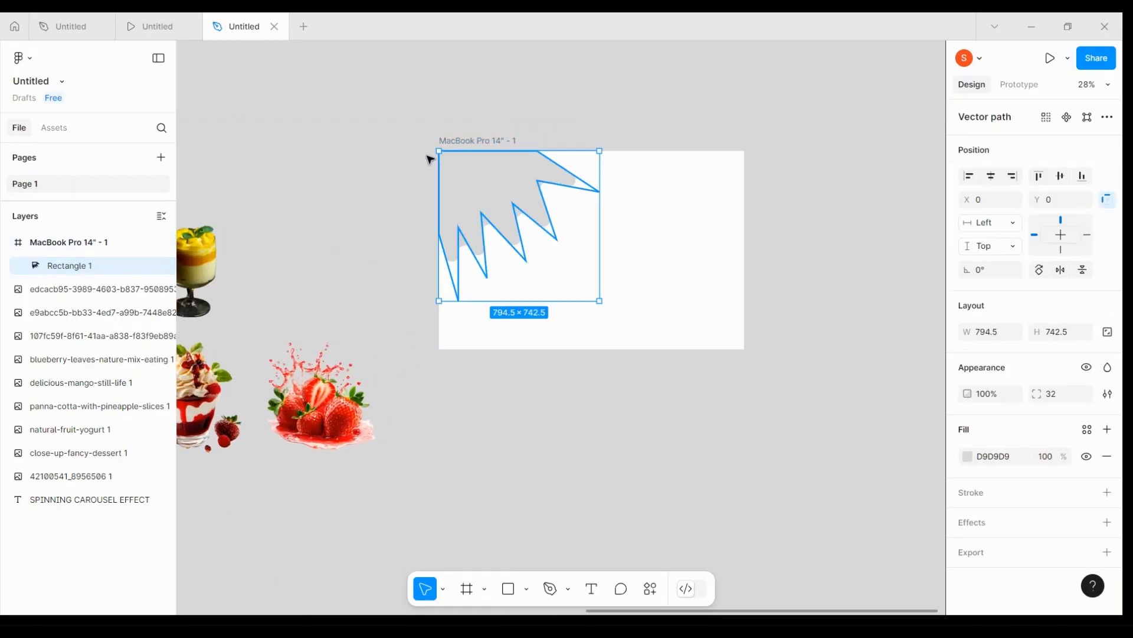
pyautogui.moveTo(438, 152); pyautogui.dragTo(427, 140)
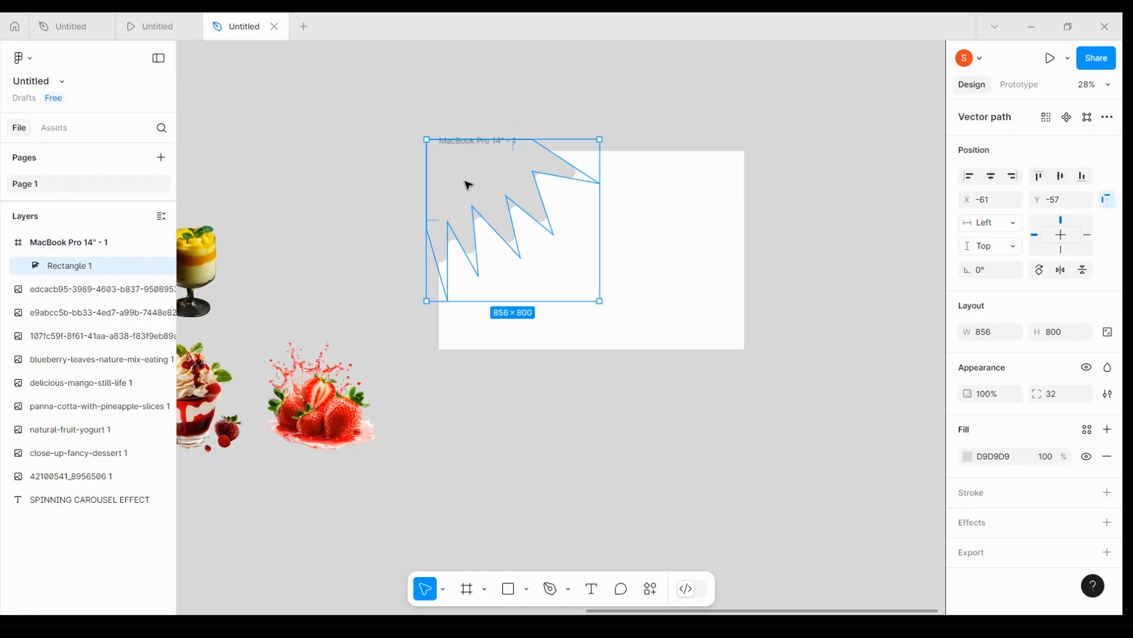
pyautogui.moveTo(610, 303); pyautogui.dragTo(654, 302)
pyautogui.click(605, 127)
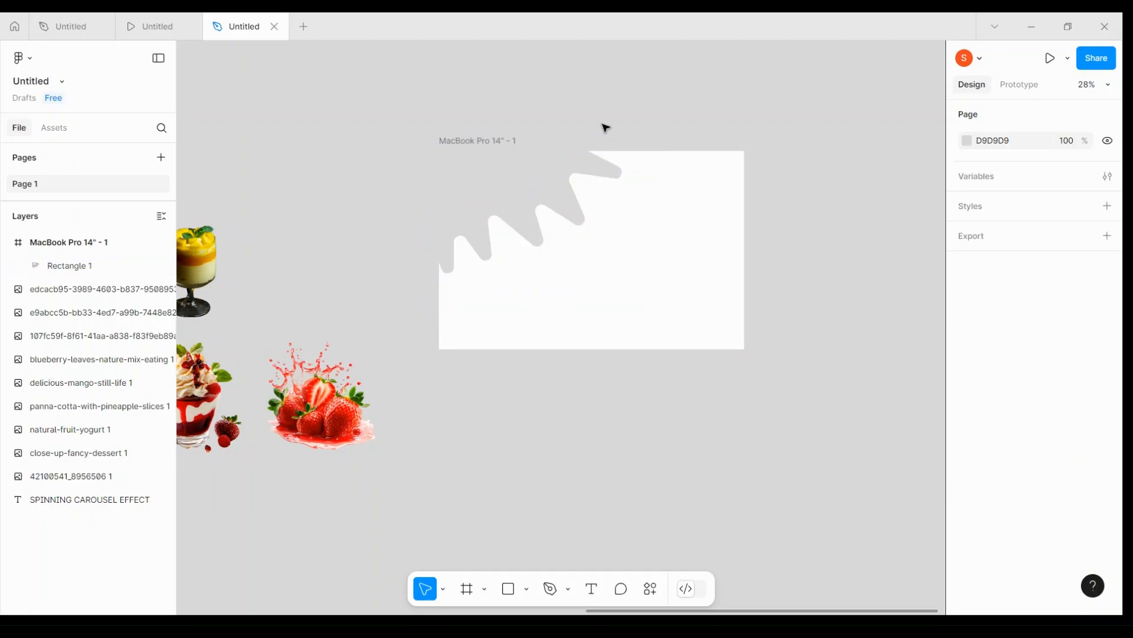
pyautogui.moveTo(556, 203); pyautogui.dragTo(565, 211)
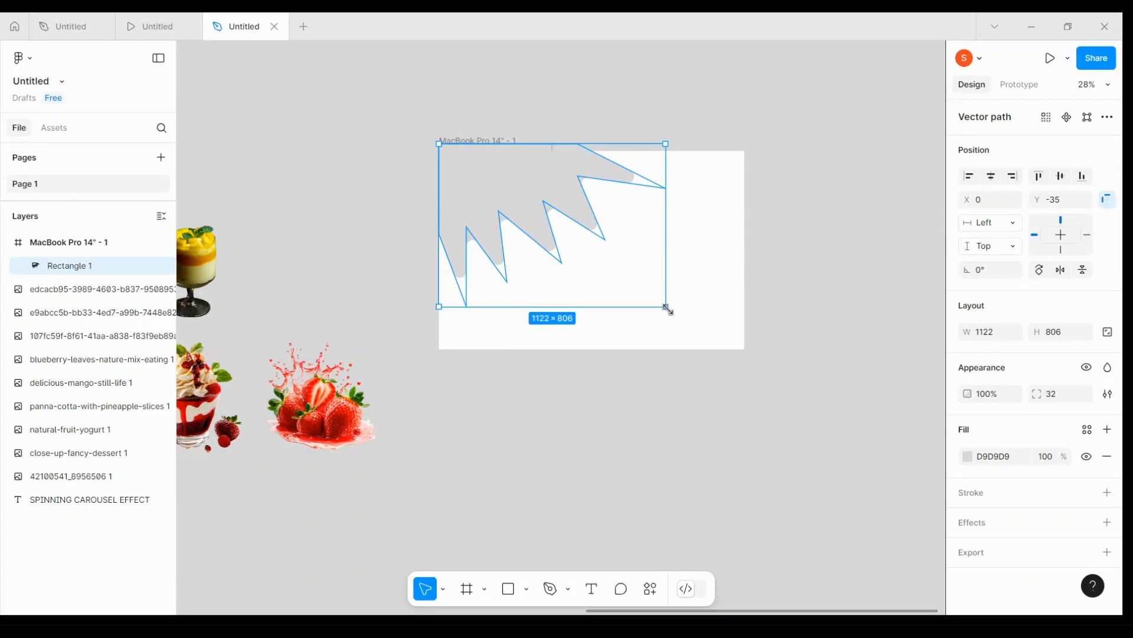
pyautogui.moveTo(668, 309)
pyautogui.mouseDown()
pyautogui.moveTo(680, 309)
pyautogui.moveTo(660, 320)
pyautogui.mouseUp()
# Reshape the drips by moving vector points: lengthen the second spike, deepen the notch beside it and shift the points of the spikes farther right
pyautogui.doubleClick(504, 249)
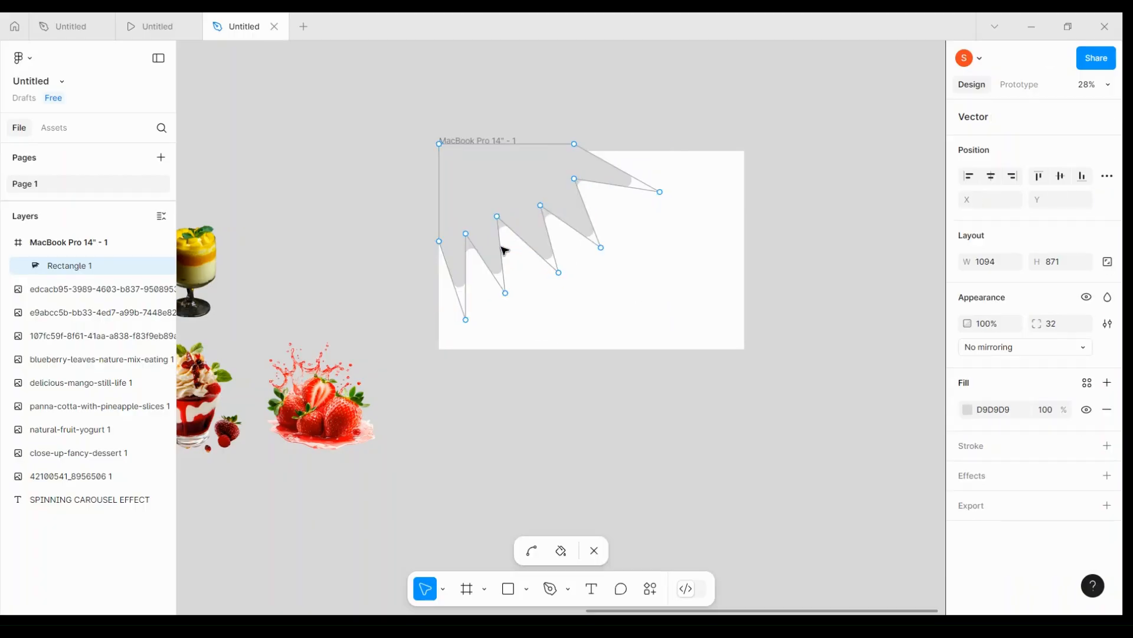
pyautogui.moveTo(511, 298); pyautogui.dragTo(523, 338)
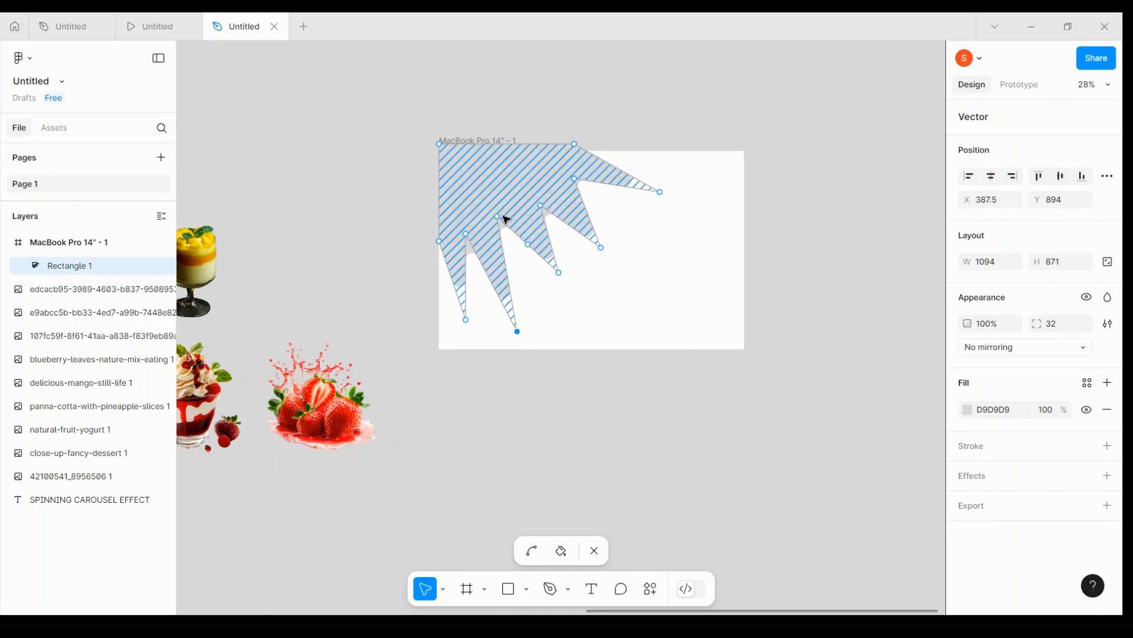
pyautogui.moveTo(498, 216); pyautogui.dragTo(489, 201)
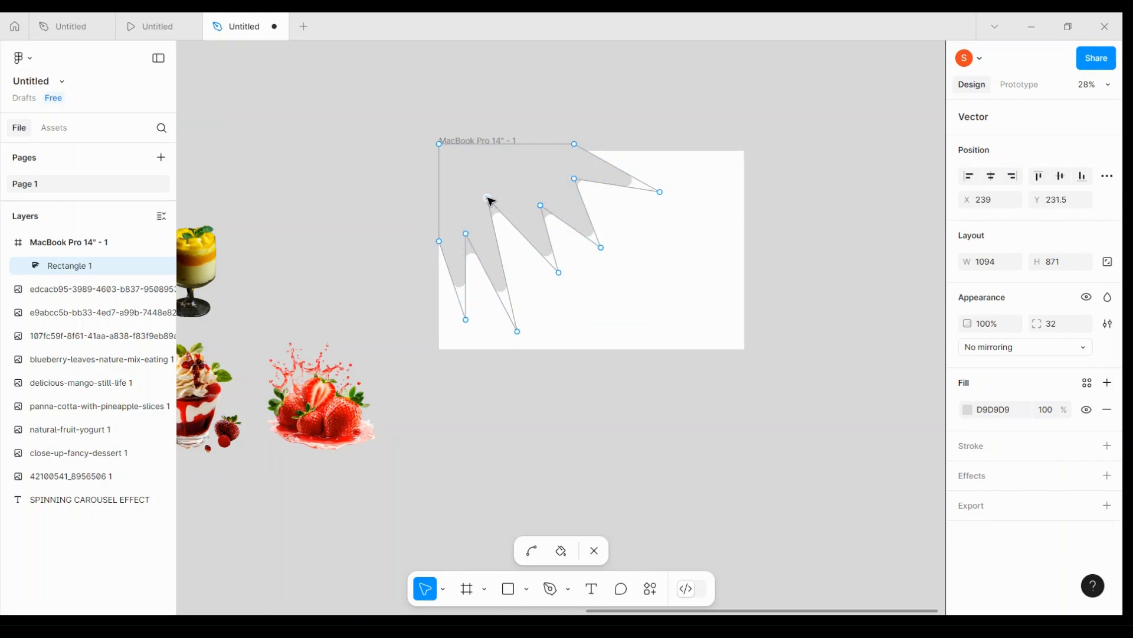
pyautogui.moveTo(561, 279); pyautogui.dragTo(546, 268)
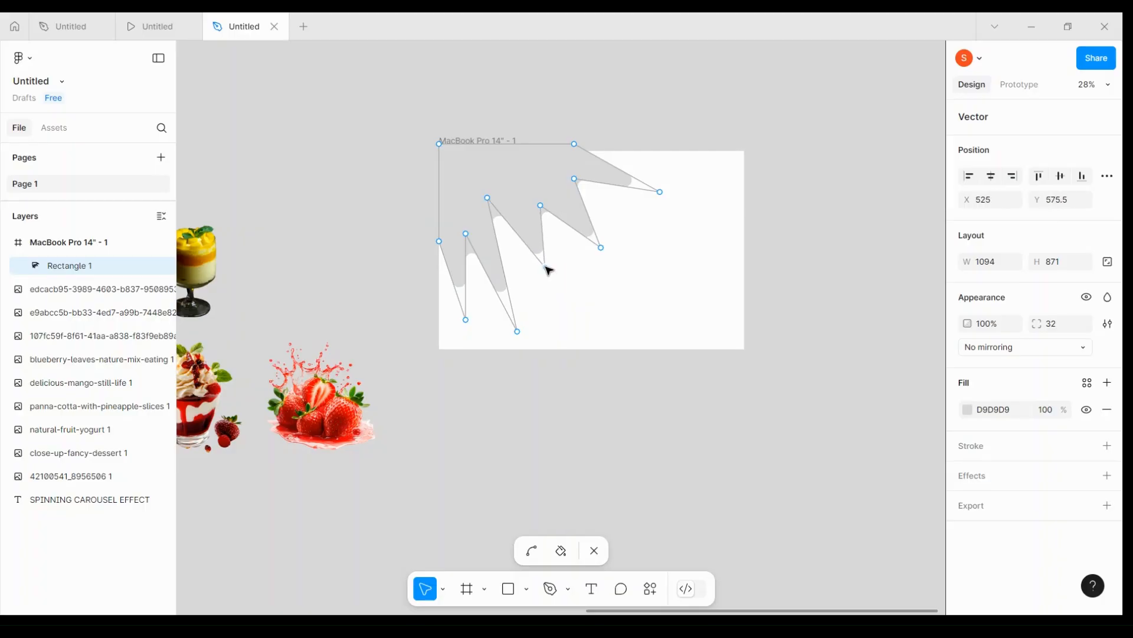
pyautogui.moveTo(548, 208)
pyautogui.mouseDown()
pyautogui.moveTo(533, 187)
pyautogui.moveTo(574, 177)
pyautogui.moveTo(596, 202)
pyautogui.mouseUp()
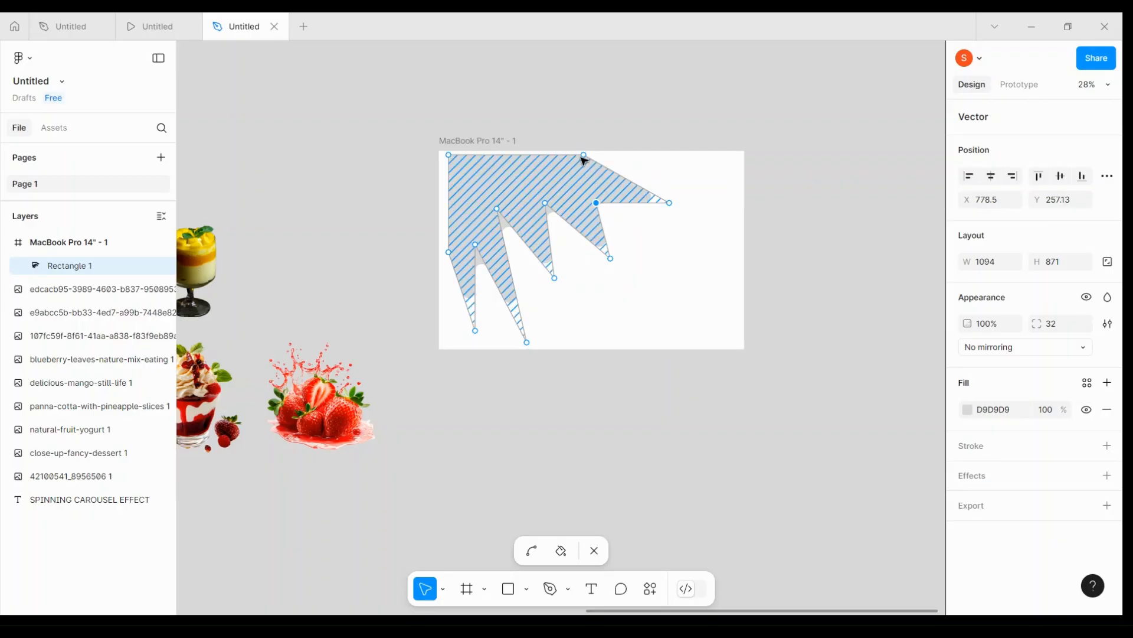
pyautogui.moveTo(584, 160); pyautogui.dragTo(596, 160)
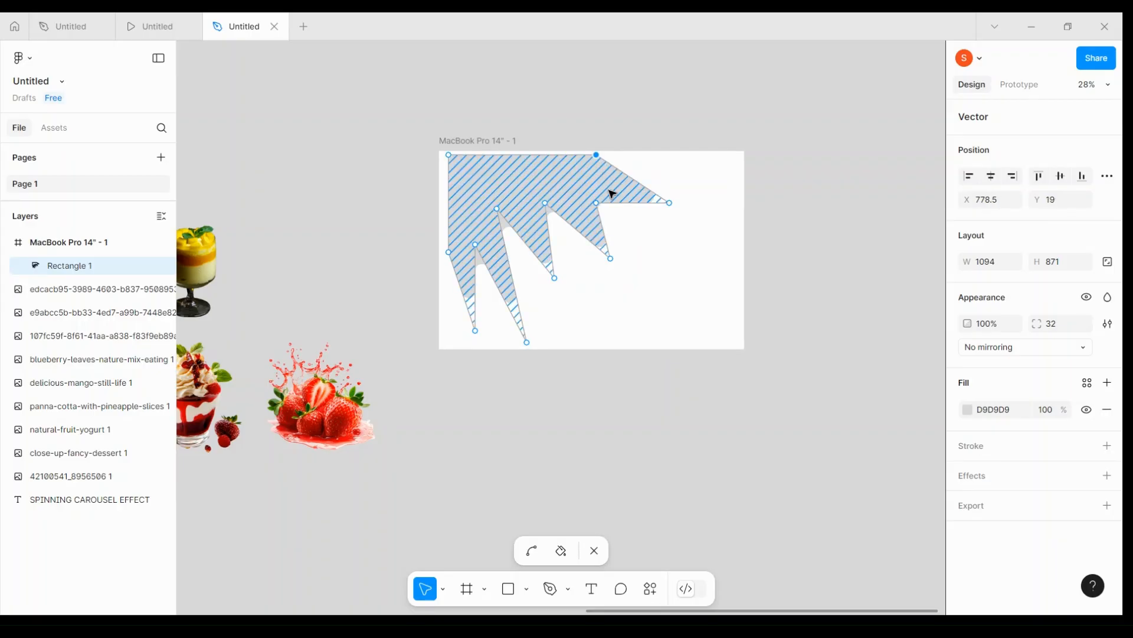
pyautogui.click(593, 551)
pyautogui.click(576, 477)
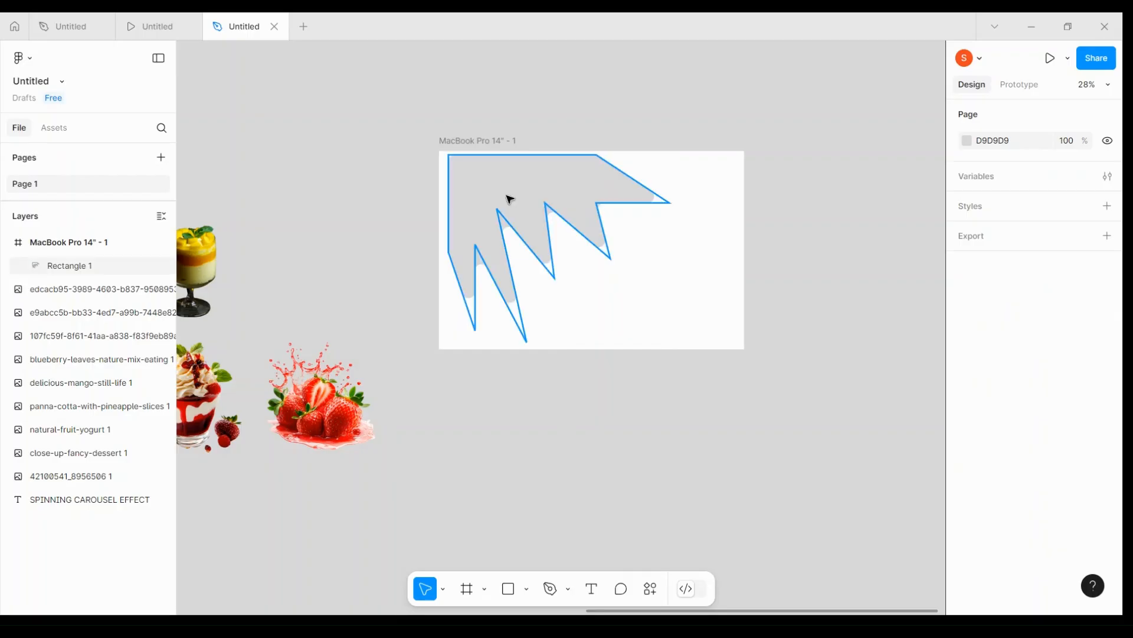
# Move the dripping shape to X 0, Y -24 and scale it down to about 1065 × 904
pyautogui.moveTo(507, 195); pyautogui.dragTo(497, 190)
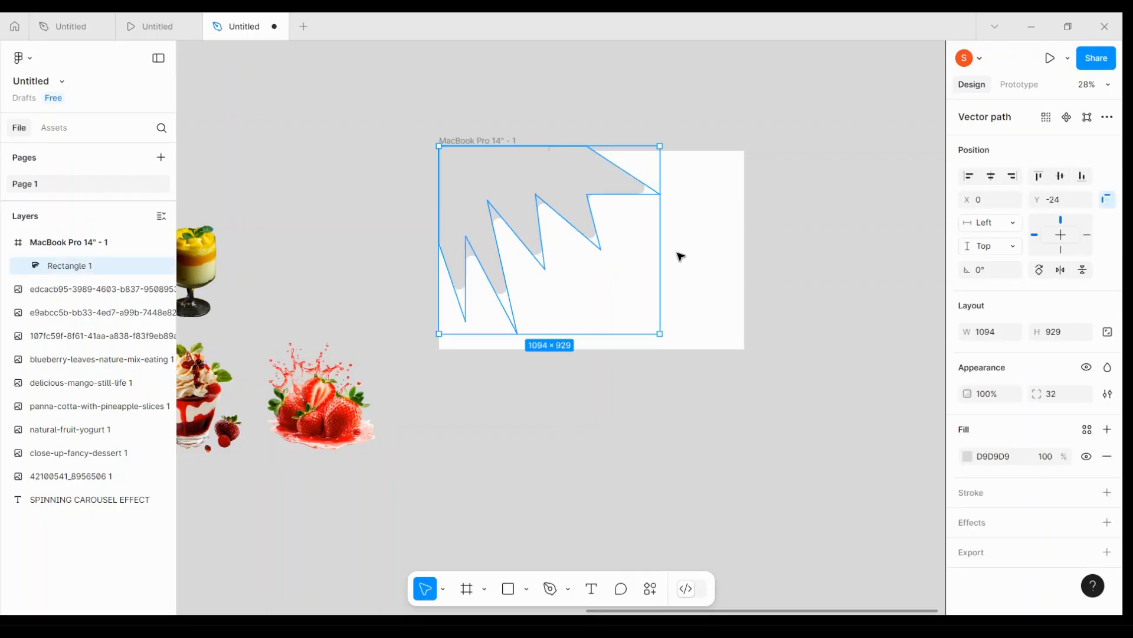
pyautogui.moveTo(661, 336); pyautogui.dragTo(654, 328)
pyautogui.click(555, 115)
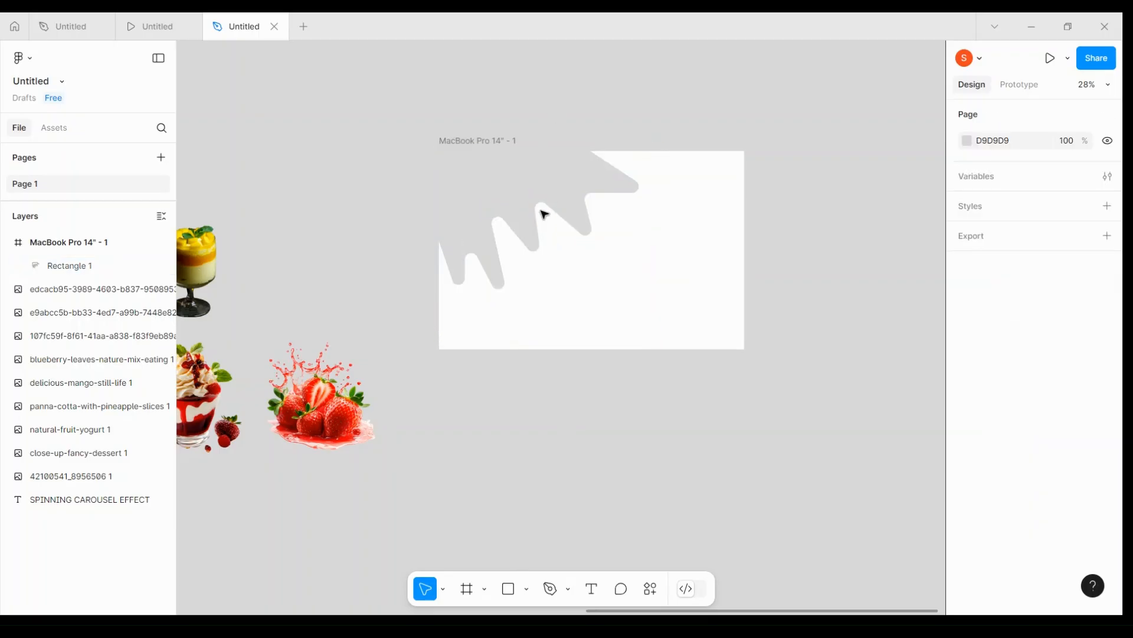
# Rearrange the dessert images outside the frame, moving the berry yogurt to about X 4086, Y -887 and the layered chocolate dessert to X 4483, Y -202
pyautogui.hscroll(-5, 489, 326)
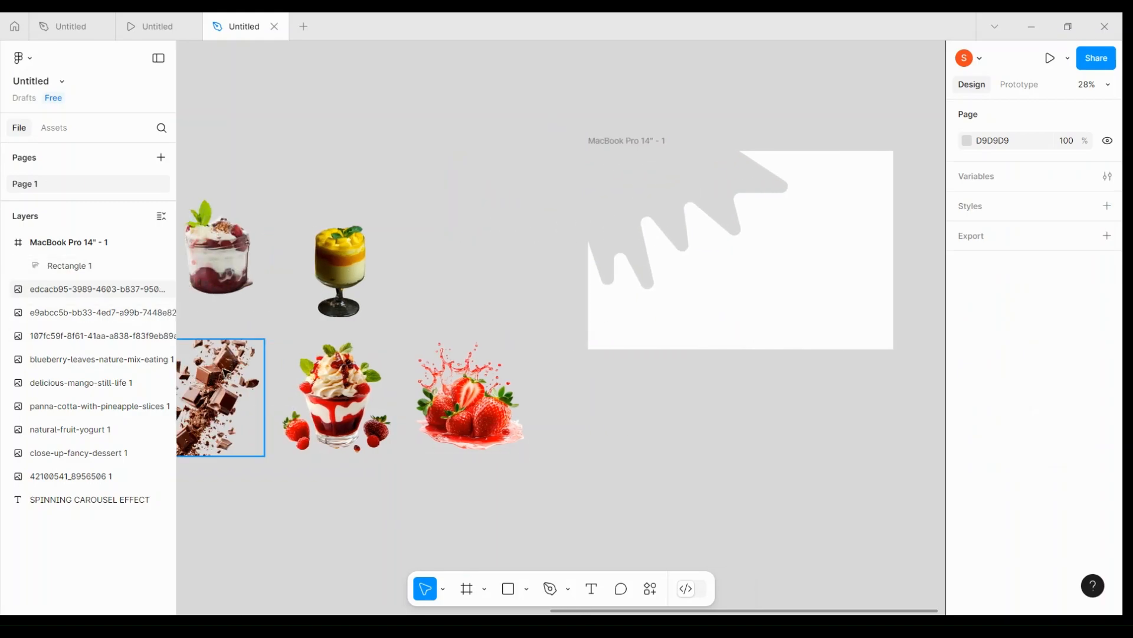
pyautogui.moveTo(206, 267); pyautogui.dragTo(413, 117)
pyautogui.hscroll(-15, 416, 117)
pyautogui.scroll(-3, 416, 117)
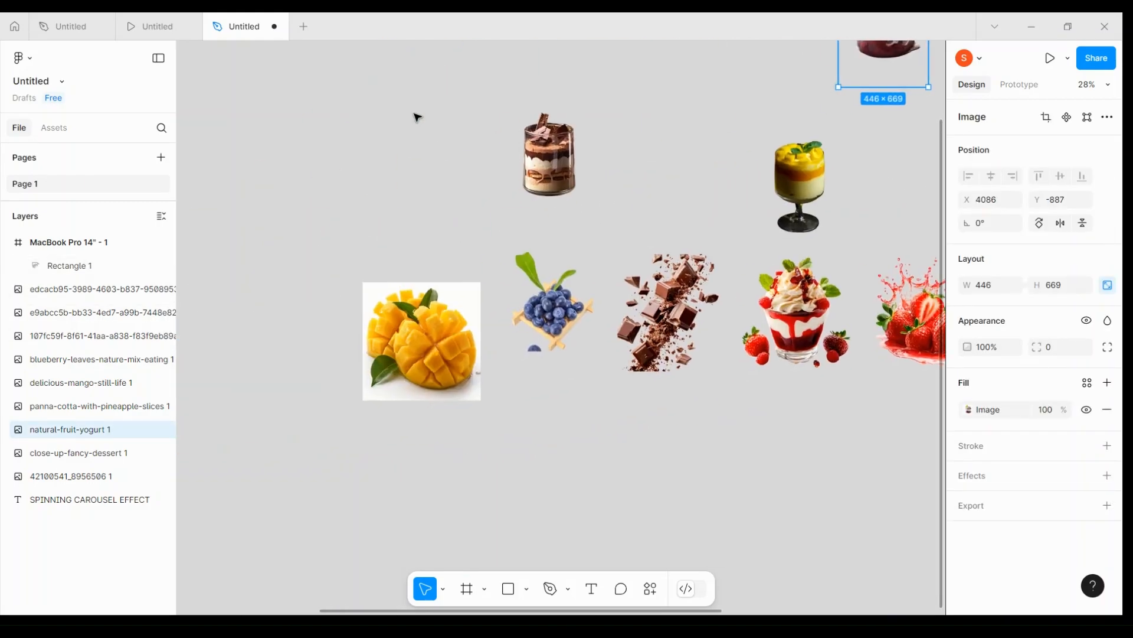
pyautogui.moveTo(512, 159); pyautogui.dragTo(452, 169)
pyautogui.hscroll(15, 535, 186)
pyautogui.hscroll(-15, 452, 169)
pyautogui.scroll(-4, 451, 169)
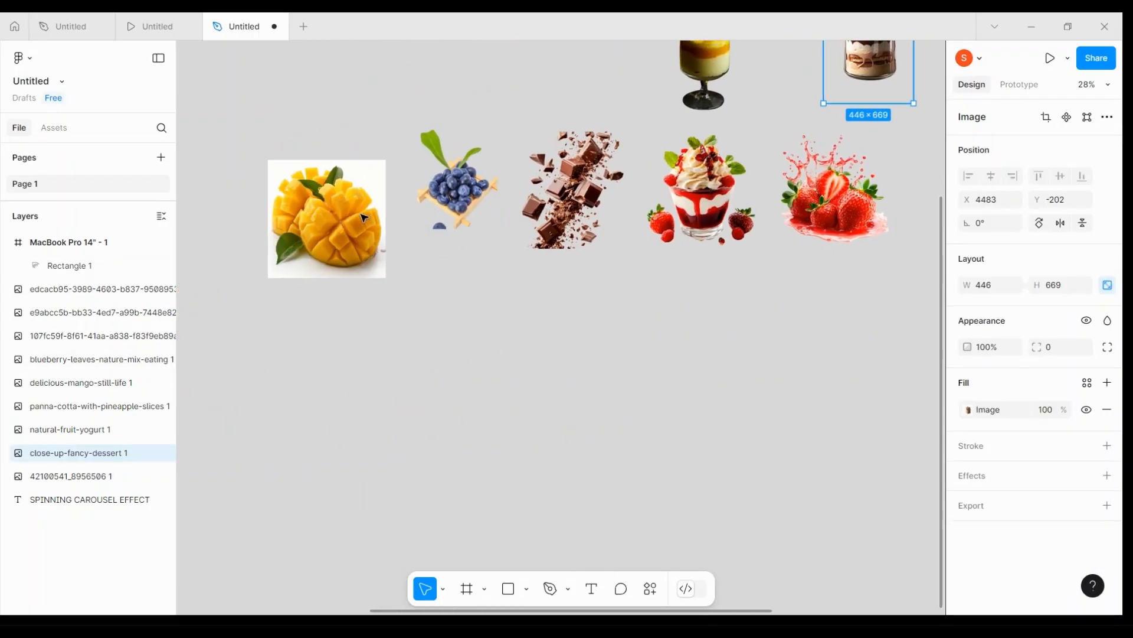
# Remove the white background from the mango image with the Remove BG plugin
pyautogui.click(360, 217)
pyautogui.rightClick(359, 217)
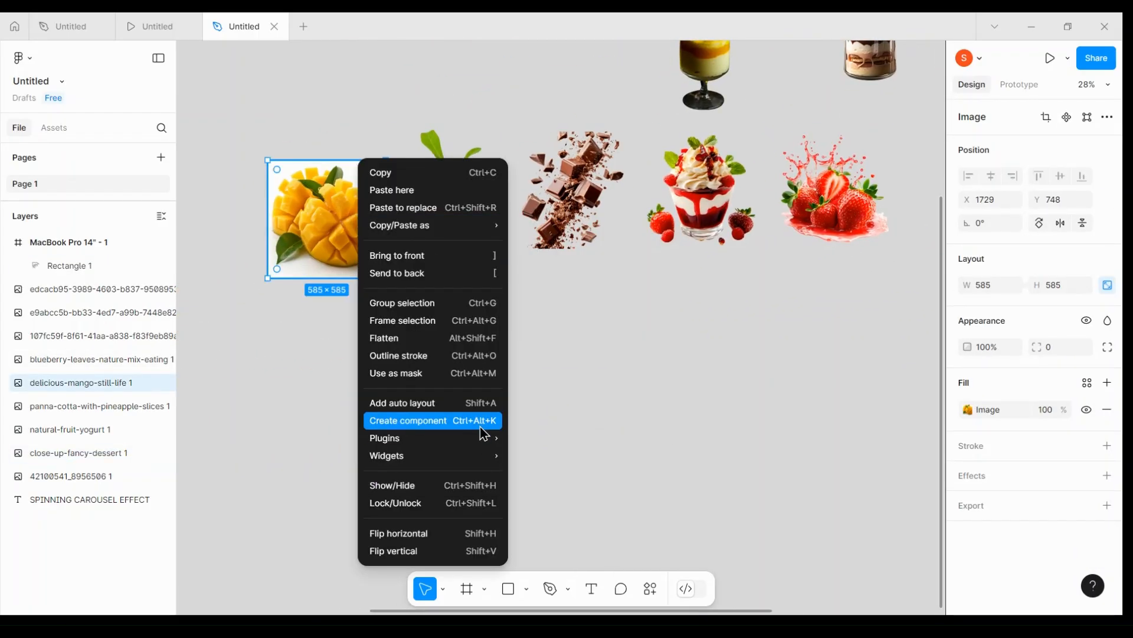
pyautogui.moveTo(493, 438)
pyautogui.moveTo(655, 230)
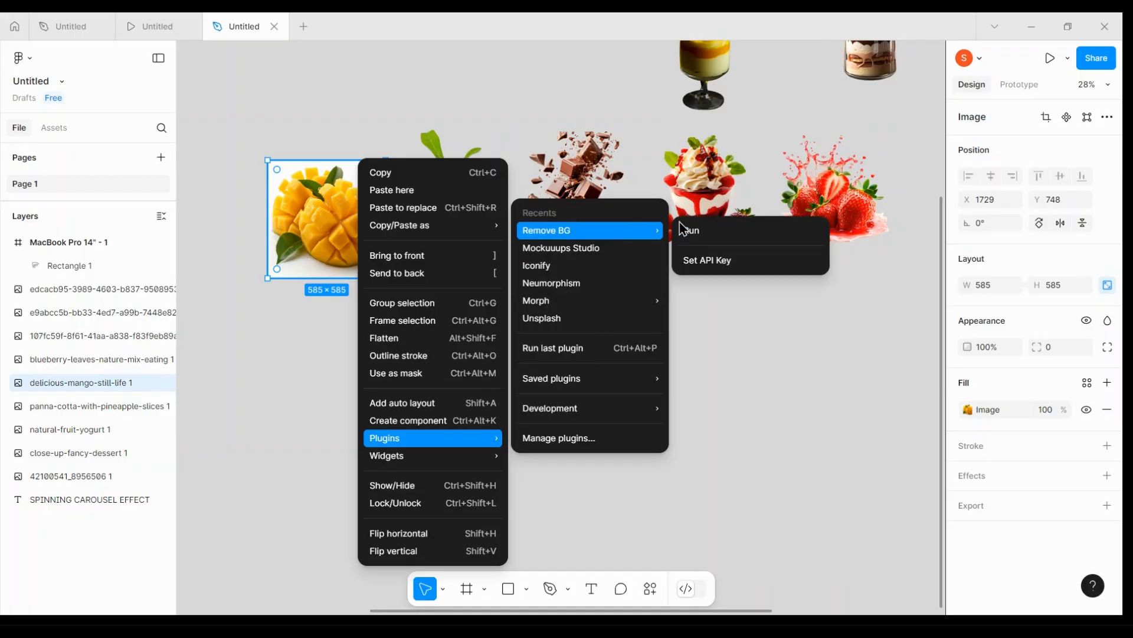
pyautogui.click(737, 232)
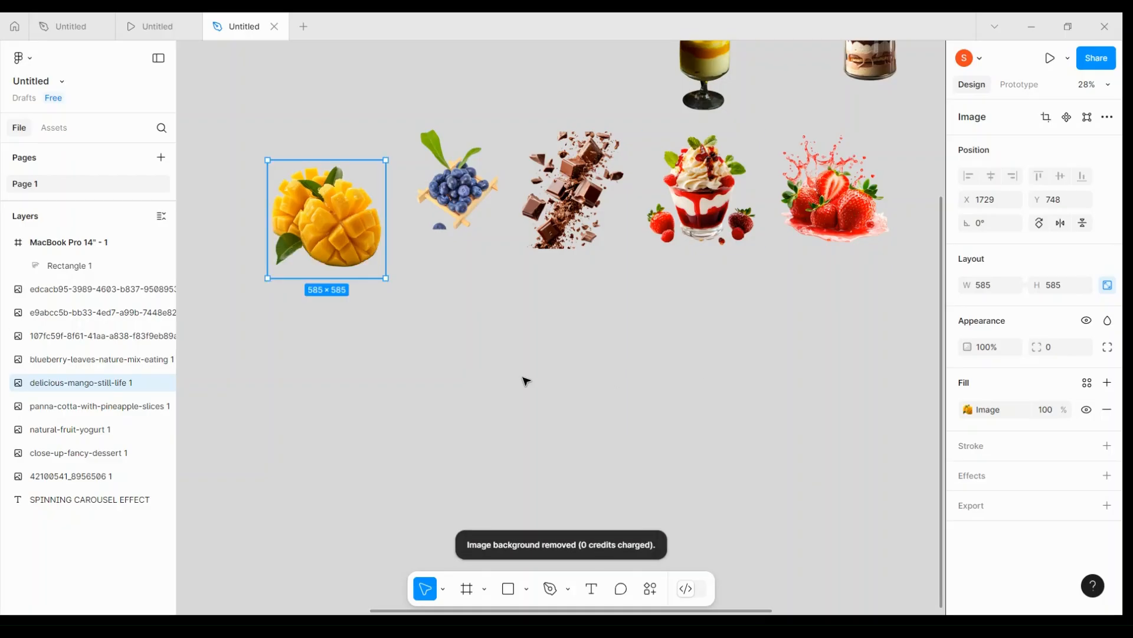
# Fill the dripping shape with a brown sampled from the layered chocolate dessert, lightened to 5F3735
pyautogui.hscroll(8, 526, 381)
pyautogui.scroll(5, 526, 380)
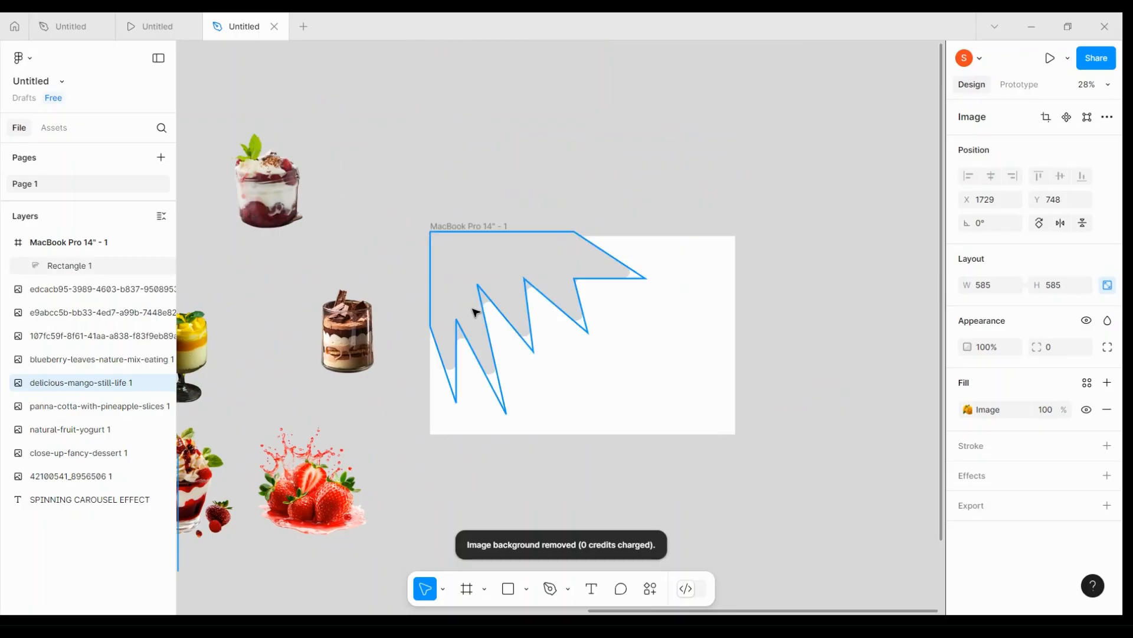
pyautogui.click(532, 267)
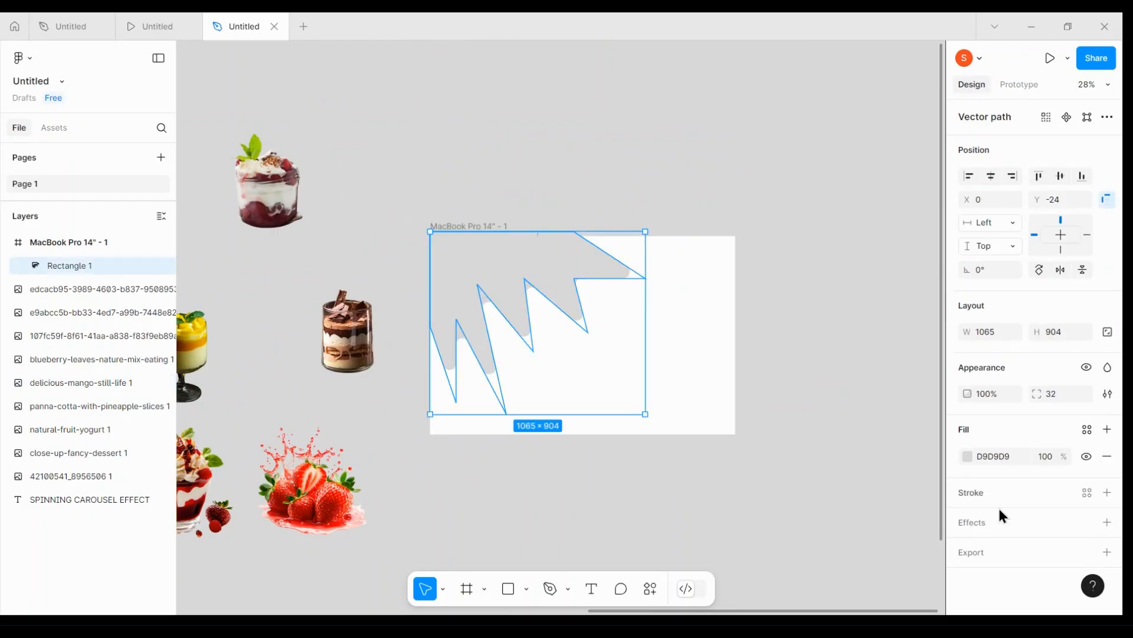
pyautogui.click(967, 456)
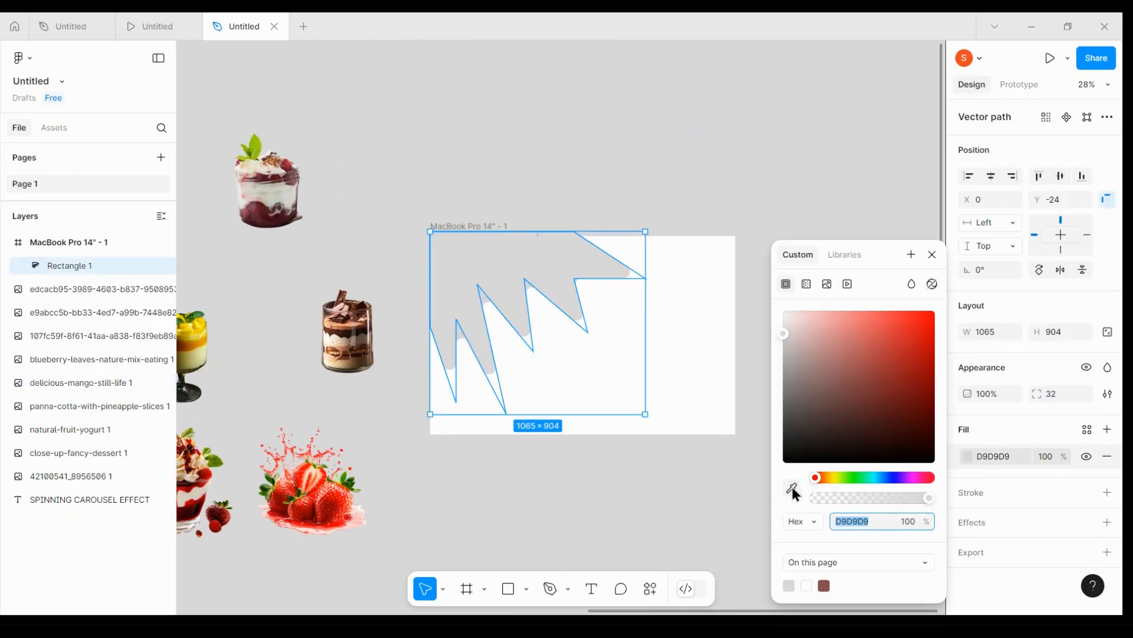
pyautogui.click(792, 487)
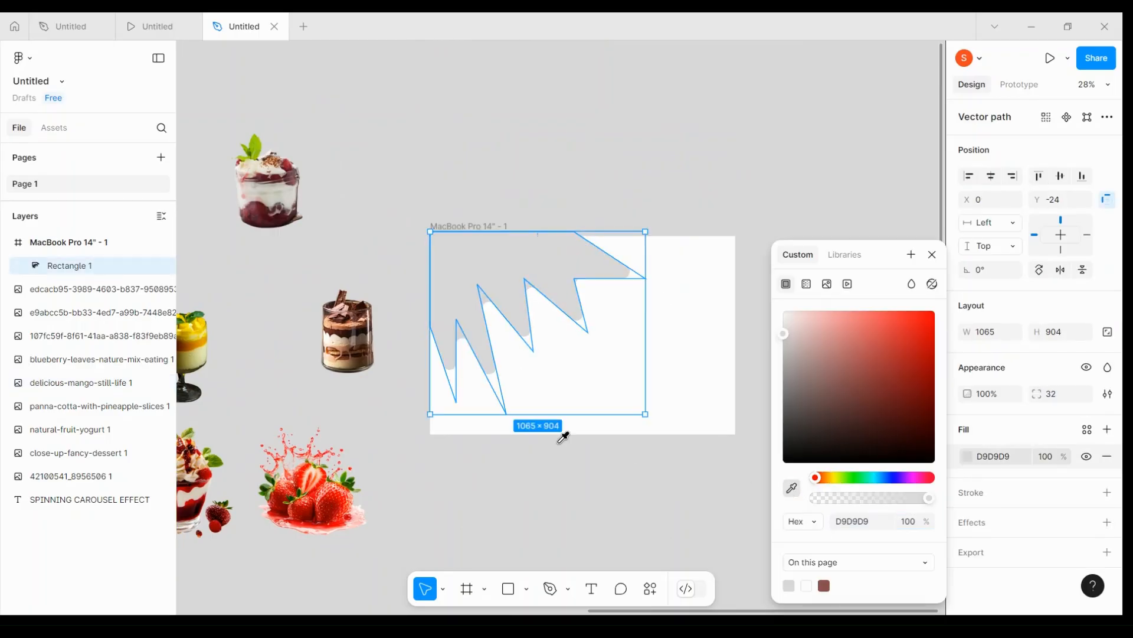
pyautogui.click(348, 329)
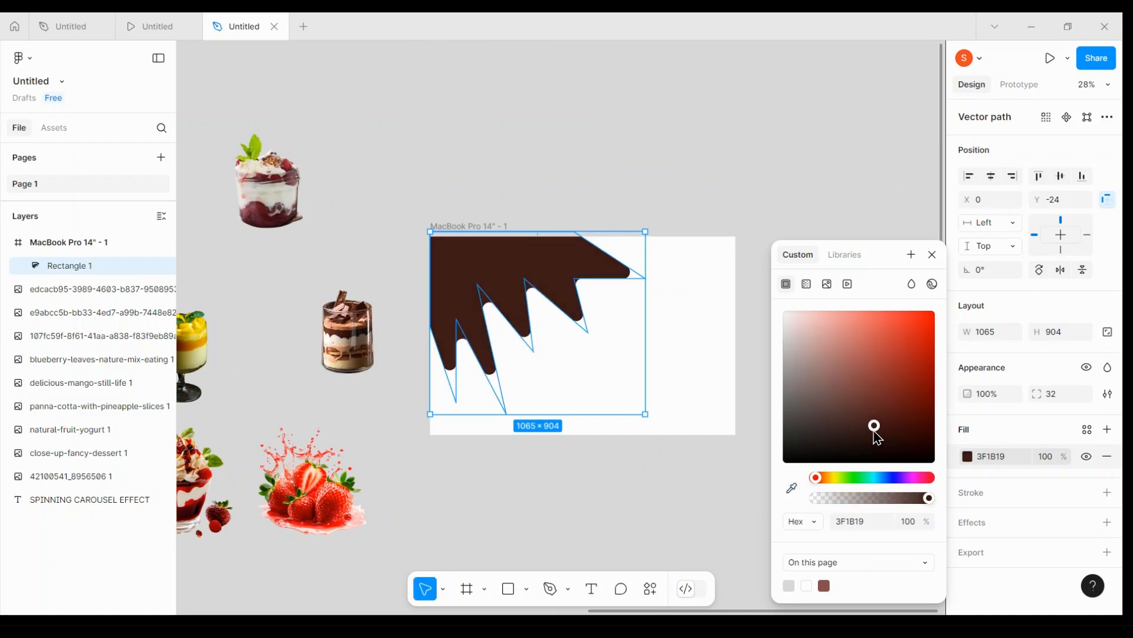
pyautogui.moveTo(877, 436); pyautogui.dragTo(851, 409)
pyautogui.click(713, 361)
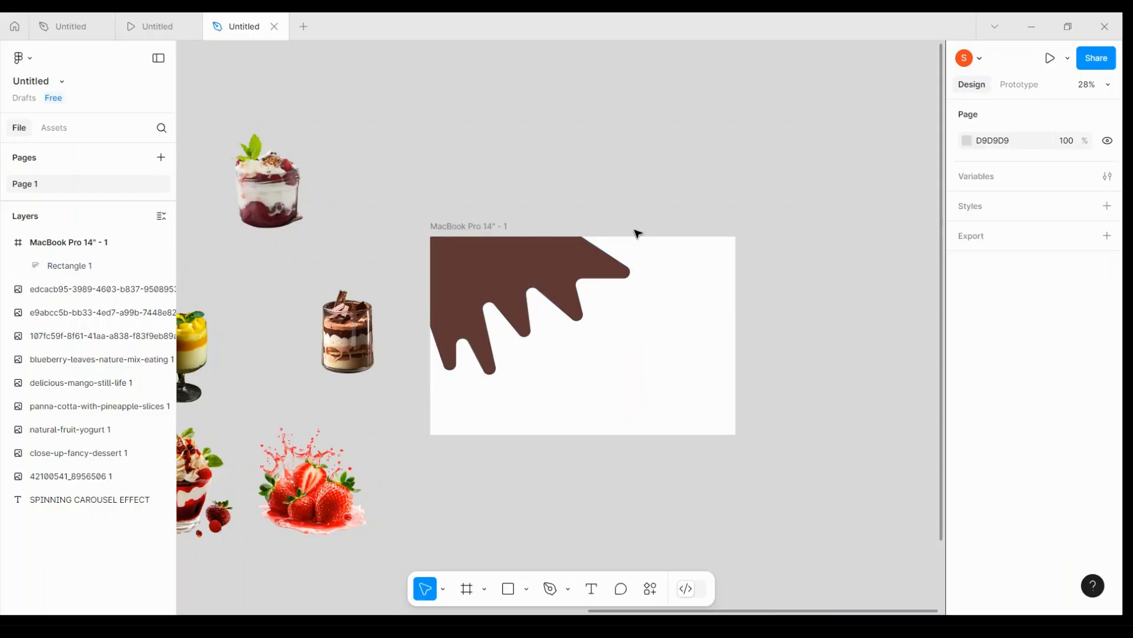
# Fill the MacBook Pro 14" frame with the dripping shape's sampled brown, lightened to 876D6B
pyautogui.click(477, 239)
pyautogui.click(535, 222)
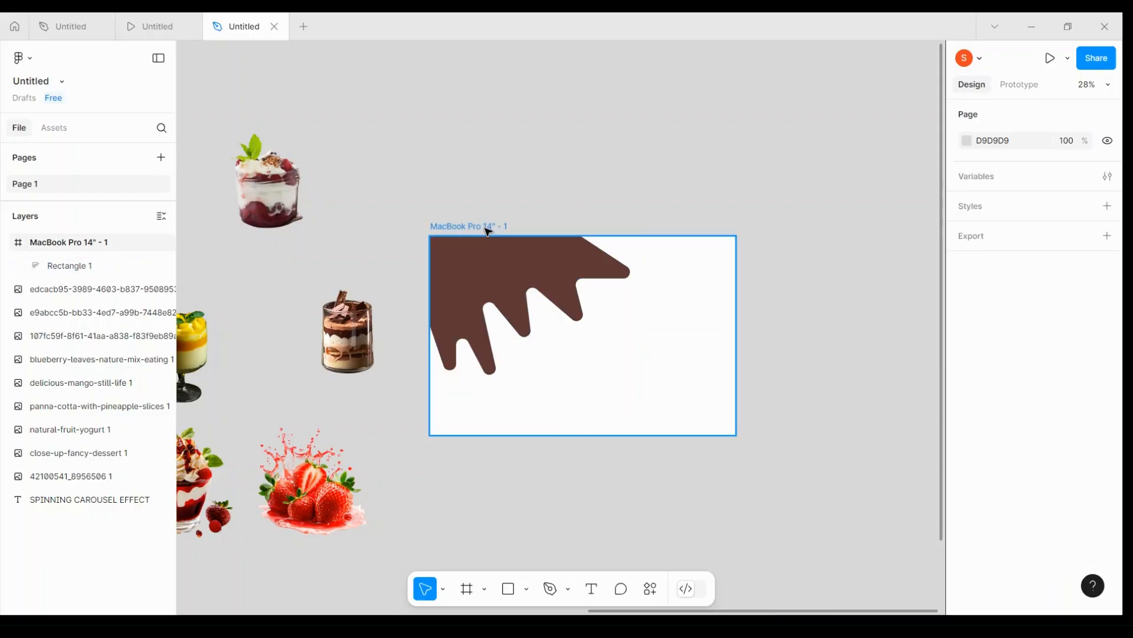
pyautogui.click(488, 227)
pyautogui.click(967, 459)
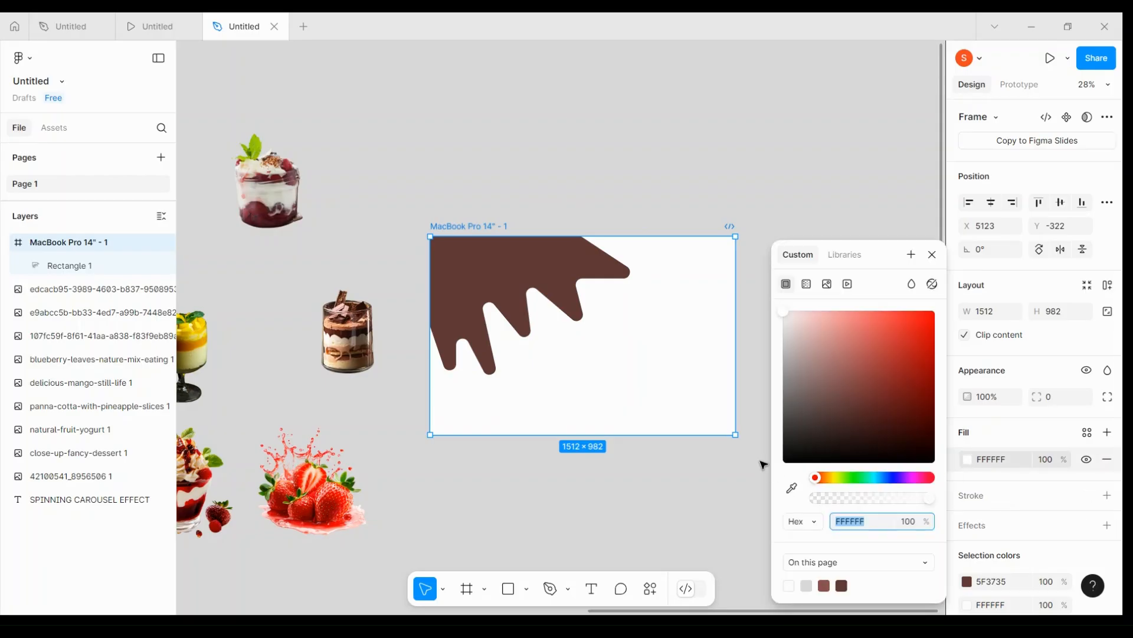
pyautogui.click(792, 487)
pyautogui.click(538, 261)
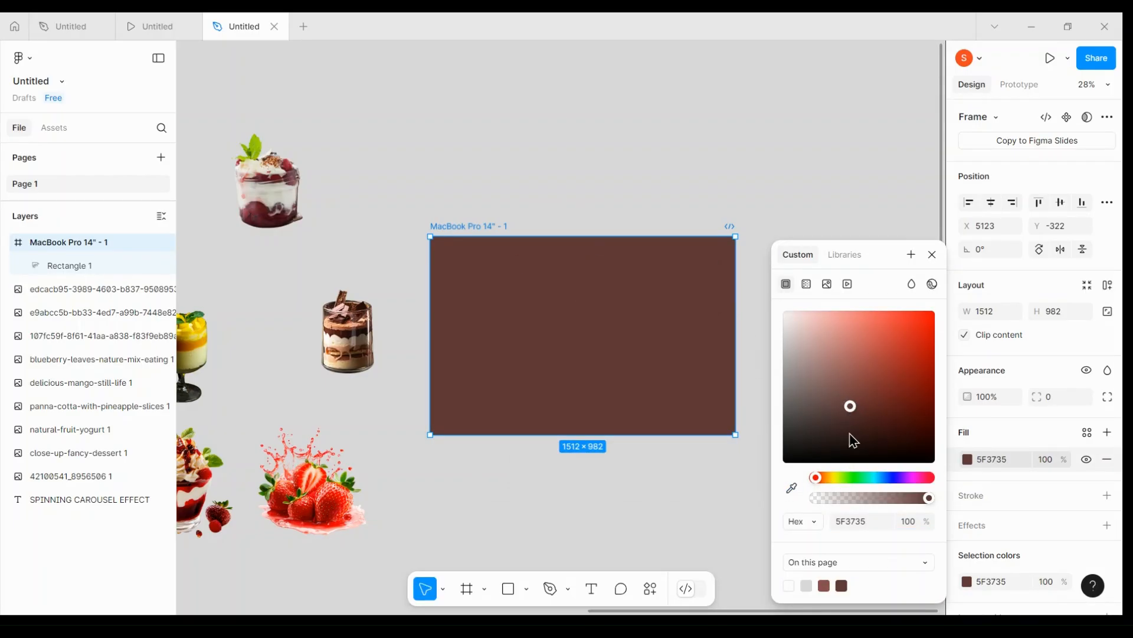
pyautogui.moveTo(902, 498); pyautogui.dragTo(933, 500)
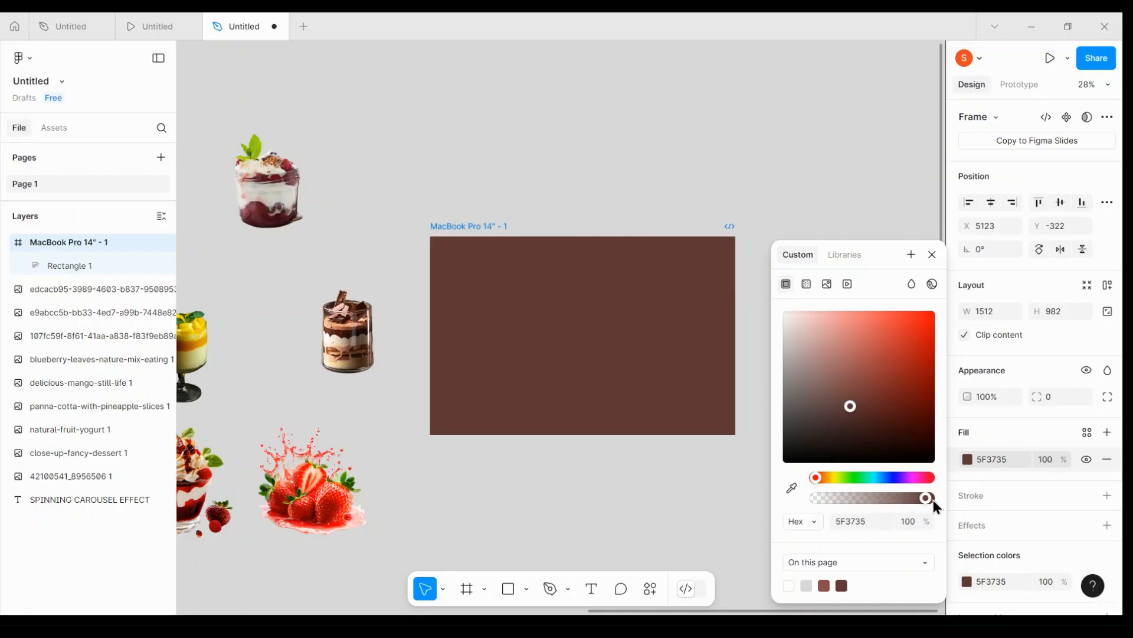
pyautogui.click(845, 394)
pyautogui.moveTo(828, 402)
pyautogui.mouseDown()
pyautogui.moveTo(801, 392)
pyautogui.moveTo(815, 391)
pyautogui.mouseUp()
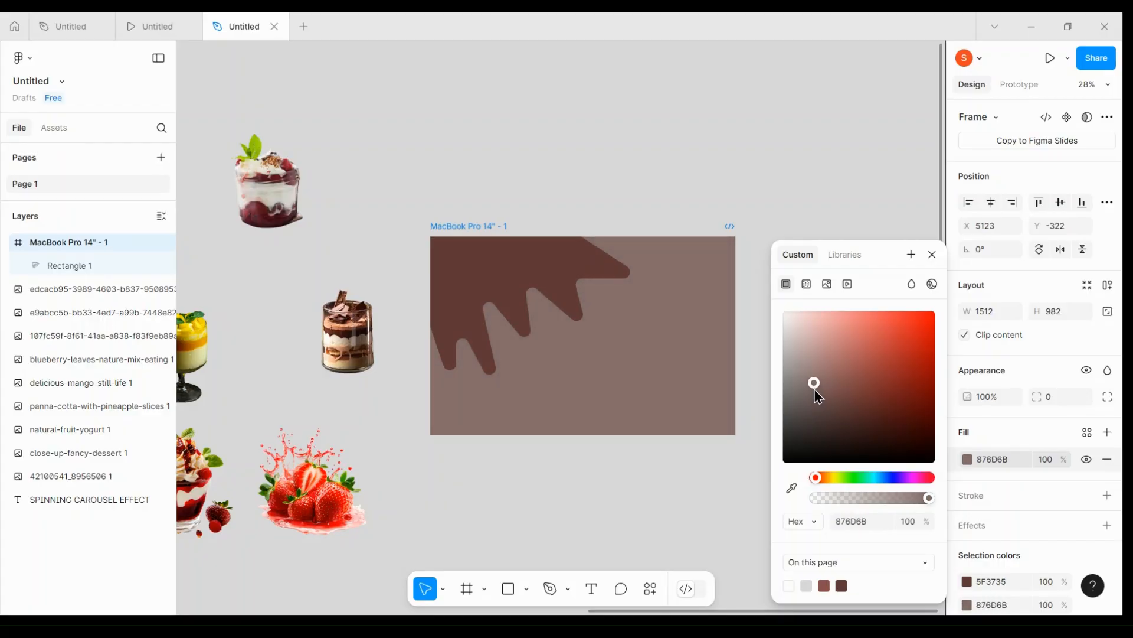
pyautogui.click(933, 254)
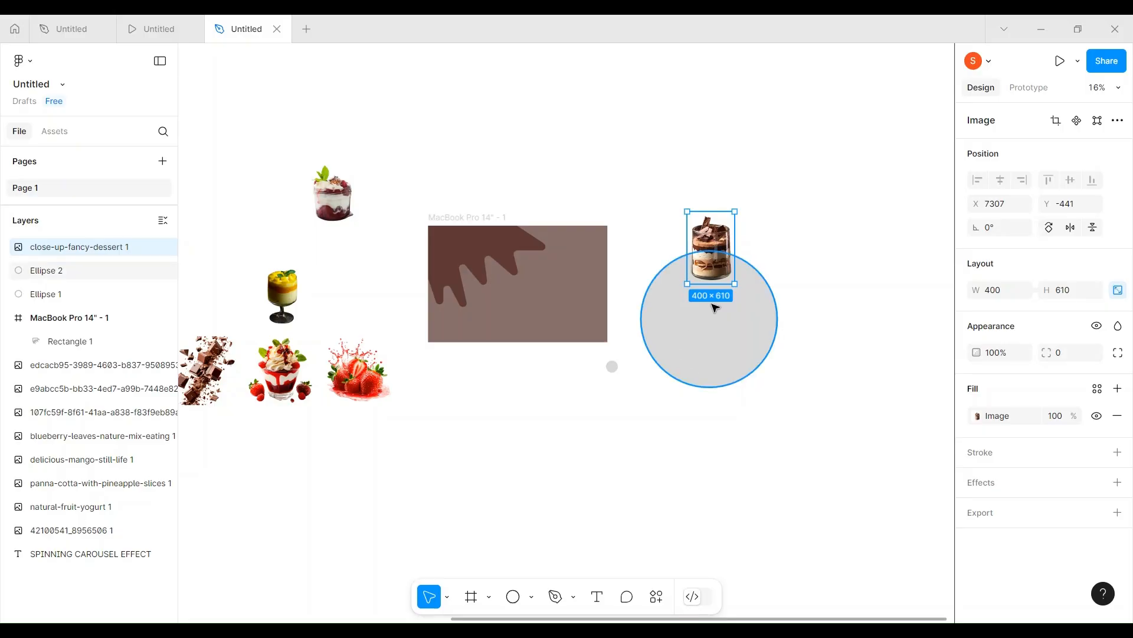
# Delete the small grey circle between the MacBook Pro 14" frame and the large grey circle
pyautogui.scroll(5, 721, 306)
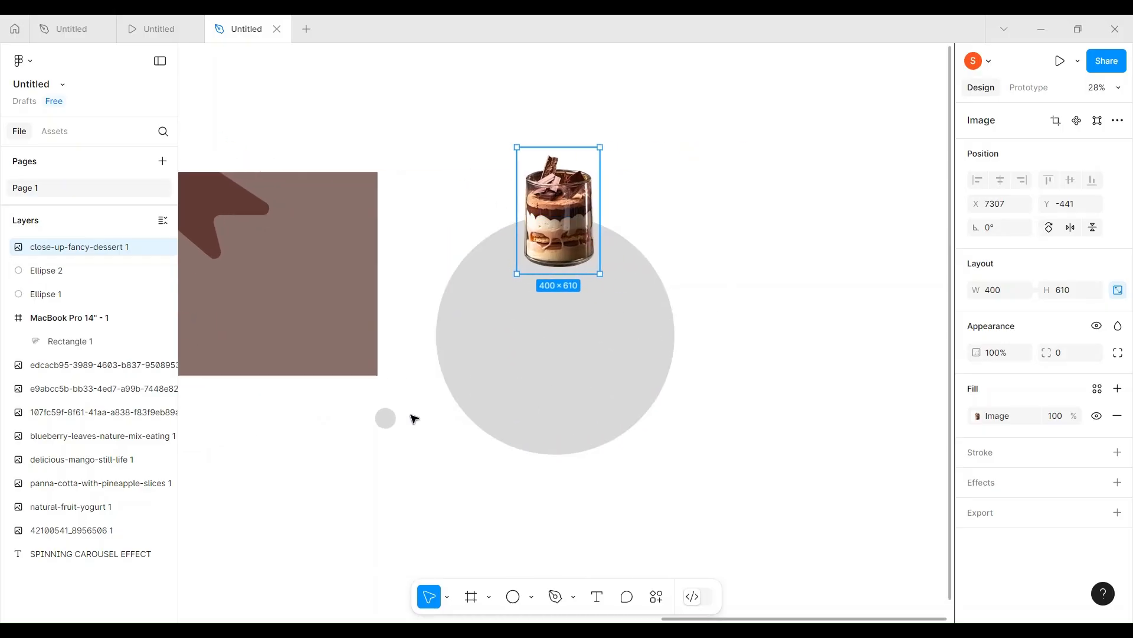
pyautogui.click(386, 419)
pyautogui.press('Delete')
# Enlarge the layered chocolate dessert to about 422 × 644 and centre it on the large circle's top edge
pyautogui.click(559, 375)
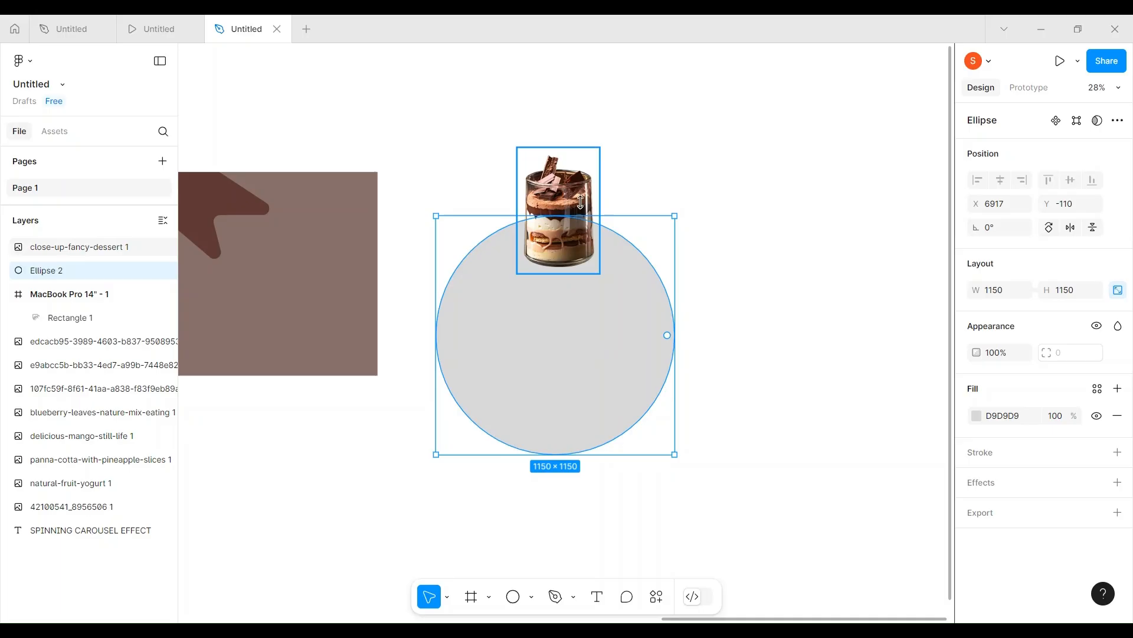
pyautogui.click(565, 194)
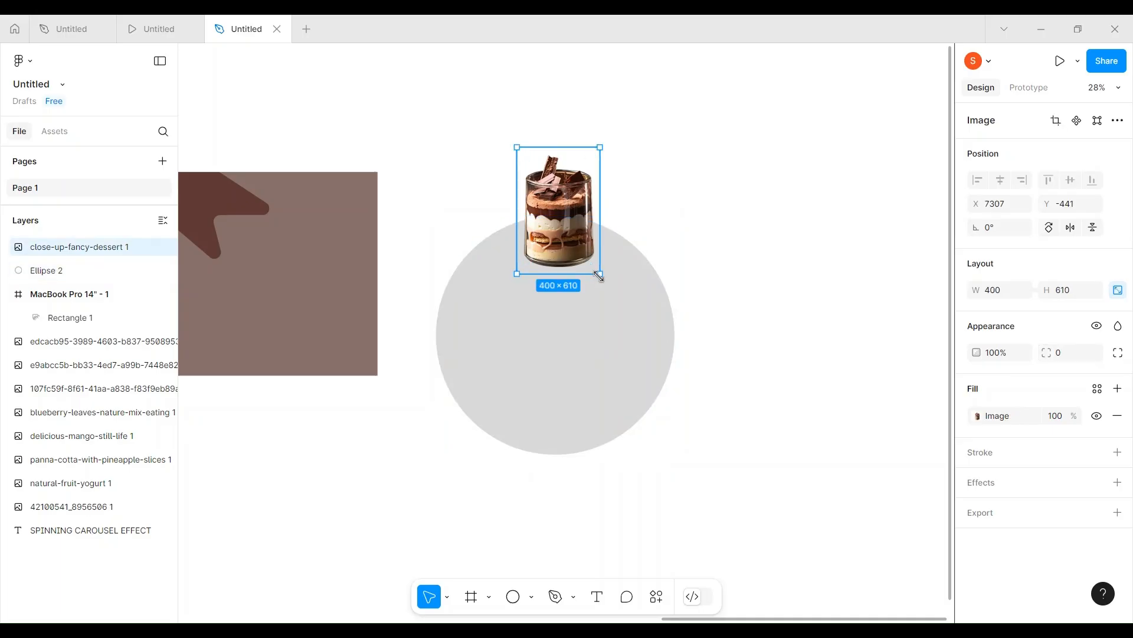
pyautogui.moveTo(598, 275); pyautogui.dragTo(605, 281)
pyautogui.moveTo(580, 237); pyautogui.dragTo(576, 237)
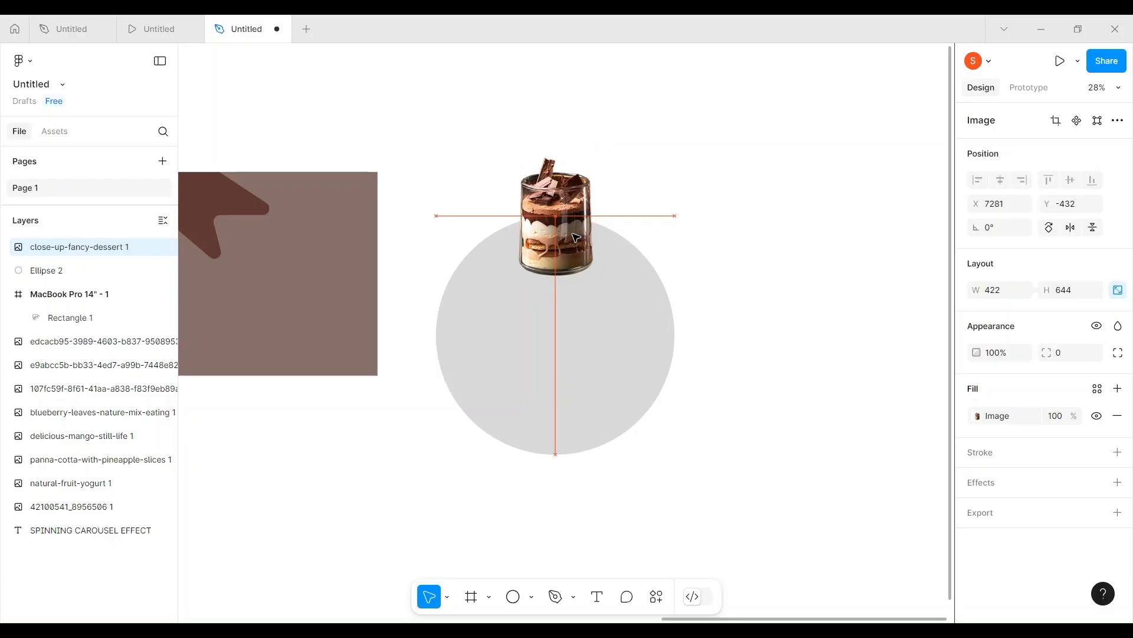
# Move the strawberry sundae image from the left group to the right of the large circle, at about X 8209, Y -282
pyautogui.hscroll(-2, 574, 237)
pyautogui.scroll(-1, 575, 237)
pyautogui.scroll(-5, 575, 237)
pyautogui.hscroll(-2, 575, 237)
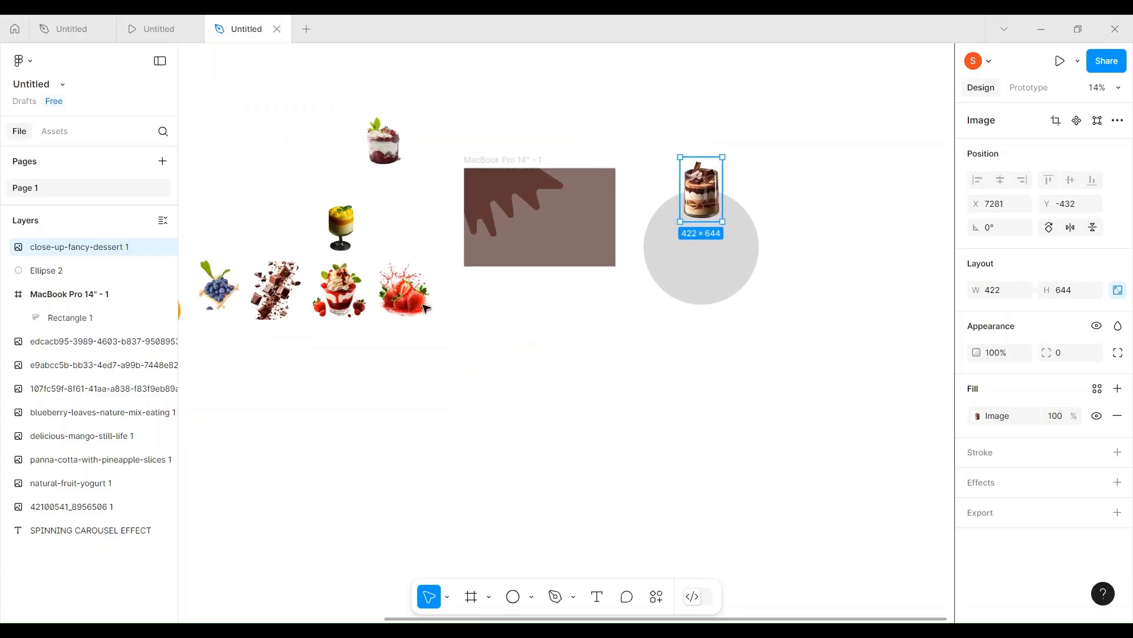
pyautogui.click(332, 295)
pyautogui.moveTo(332, 296); pyautogui.dragTo(794, 207)
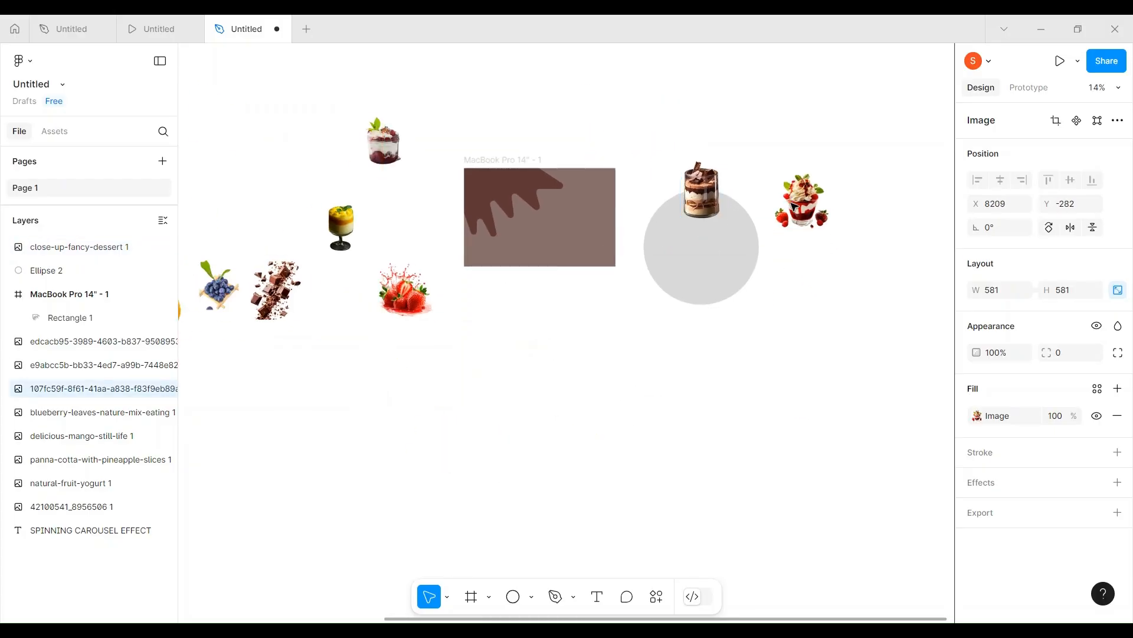
# Crop the left side of the strawberry sundae image slightly, to a width of about 579
pyautogui.scroll(5, 794, 207)
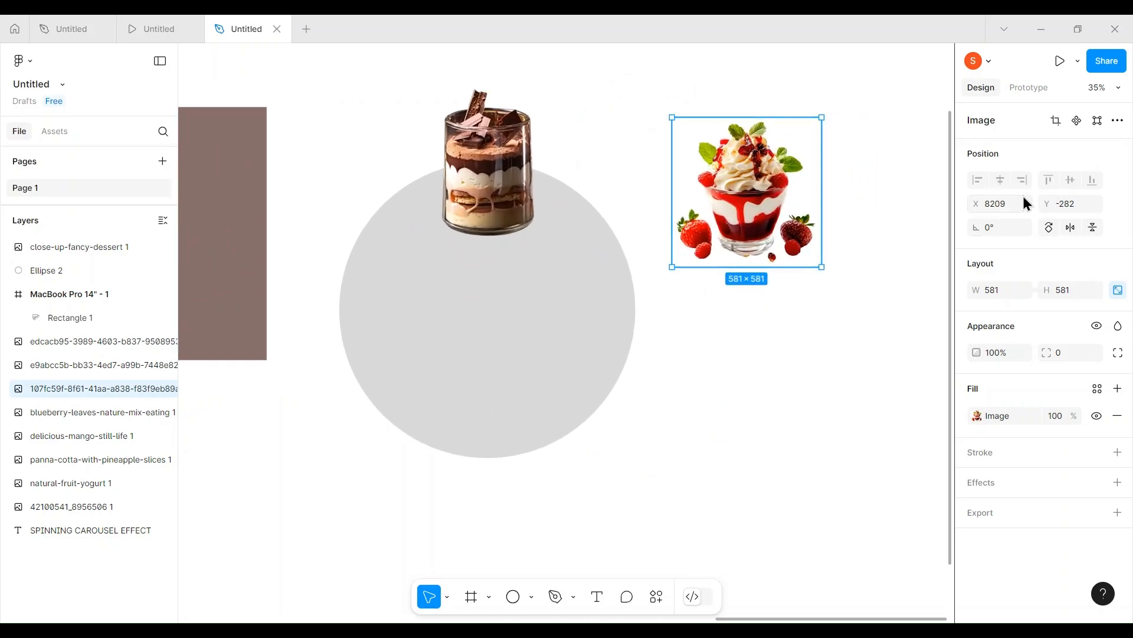
pyautogui.doubleClick(779, 215)
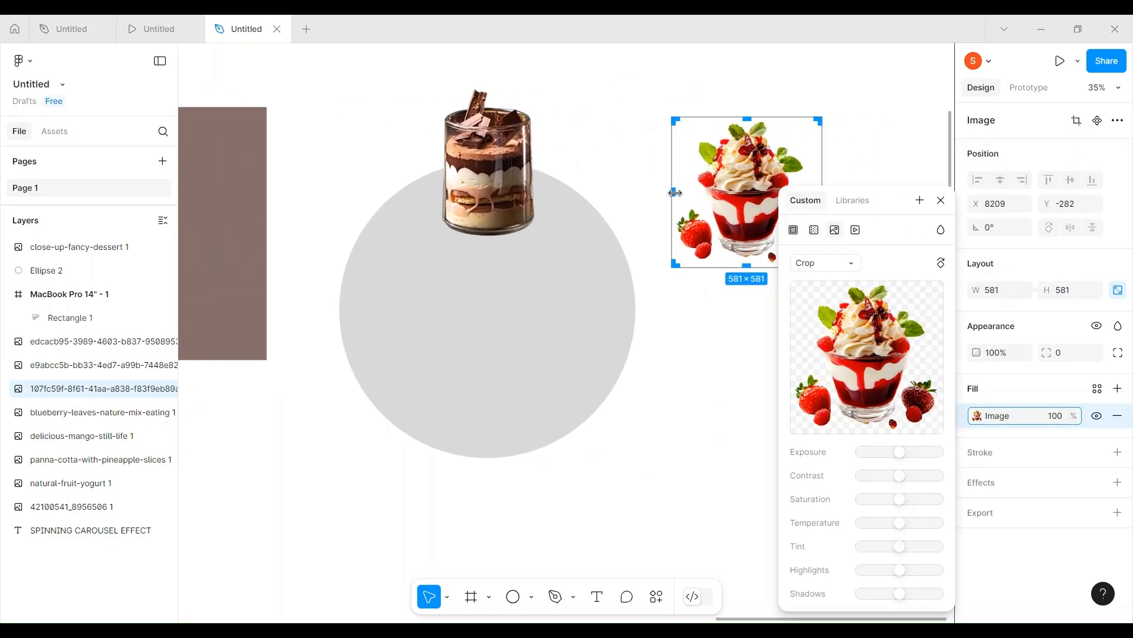
pyautogui.moveTo(674, 192)
pyautogui.mouseDown()
pyautogui.moveTo(715, 196)
pyautogui.moveTo(673, 194)
pyautogui.mouseUp()
pyautogui.moveTo(886, 203); pyautogui.dragTo(957, 135)
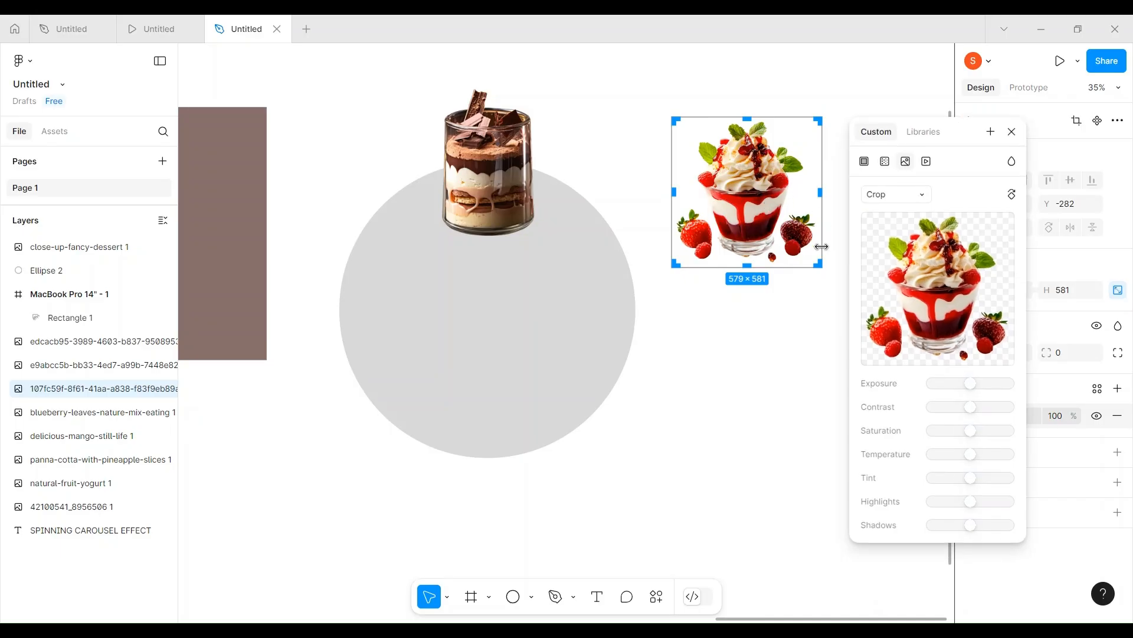
pyautogui.click(1012, 132)
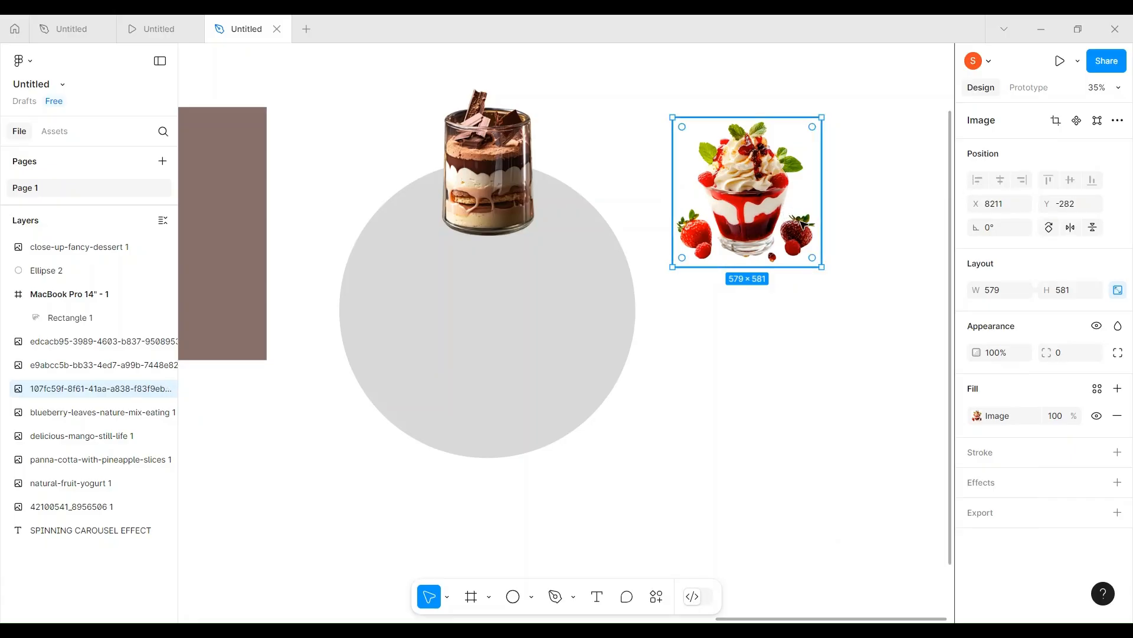
# Set the strawberry sundae's width to 425 with its proportions kept
pyautogui.click(490, 165)
pyautogui.click(767, 195)
pyautogui.click(1000, 298)
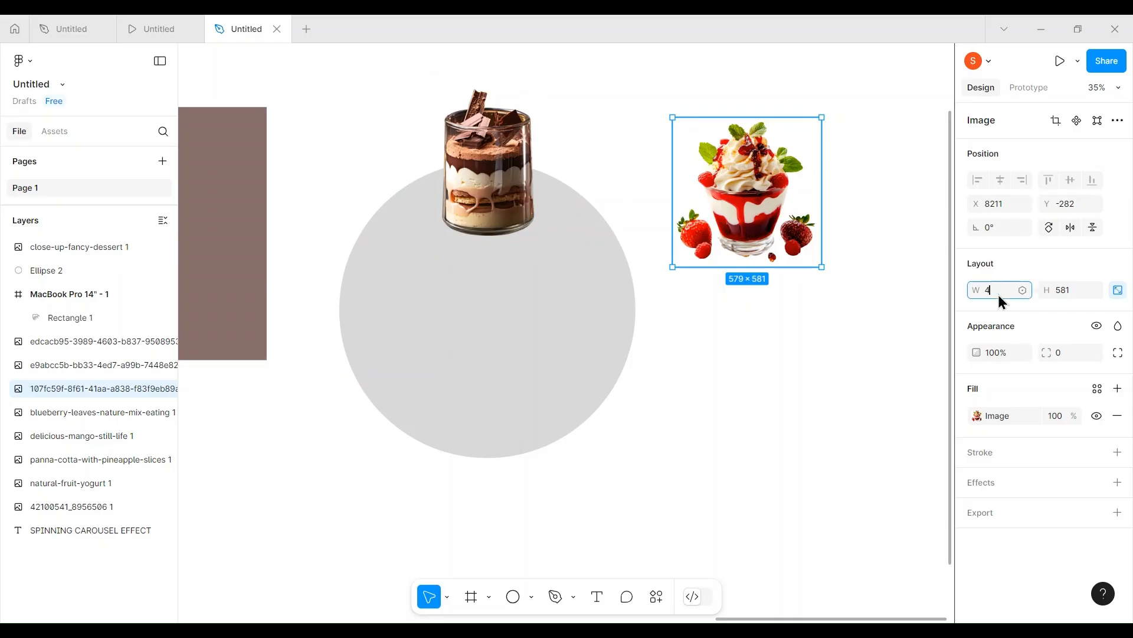
pyautogui.press('Return')
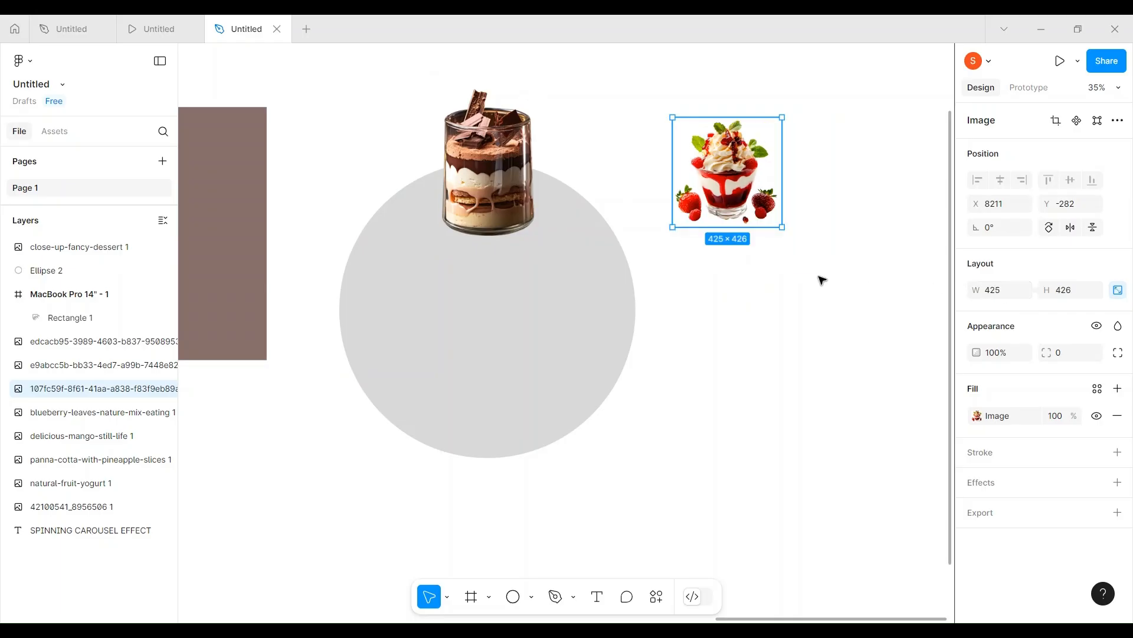
# Place the strawberry sundae in front of the large circle's right edge, enlarged to about 502 × 504 at X 7774, Y 213
pyautogui.moveTo(727, 223); pyautogui.dragTo(661, 289)
pyautogui.rightClick(647, 289)
pyautogui.click(683, 266)
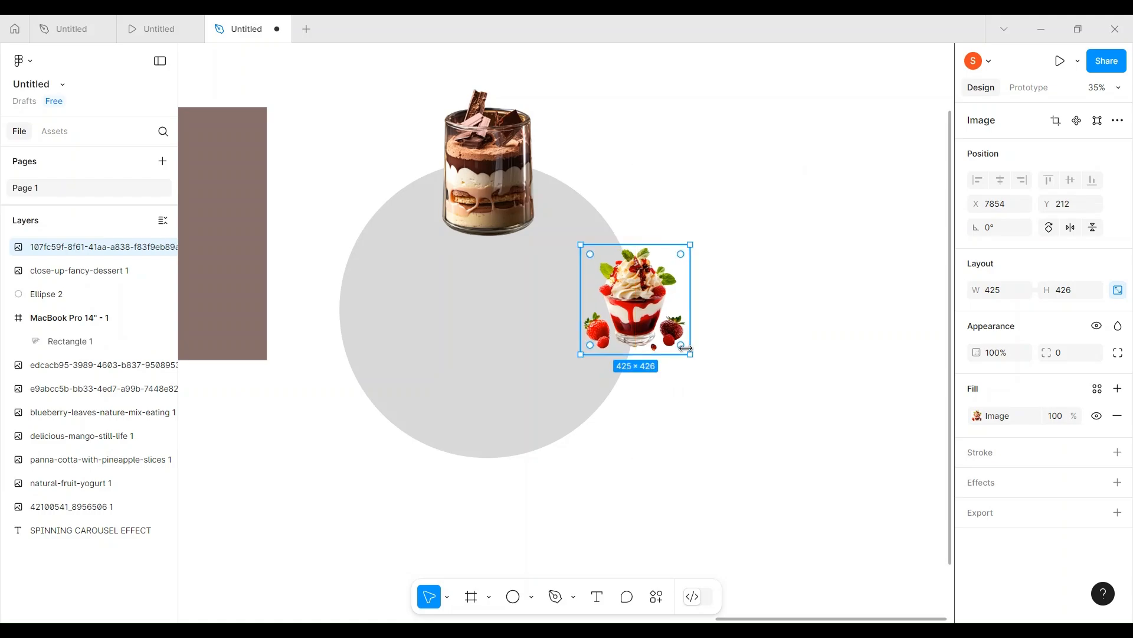
pyautogui.moveTo(688, 353); pyautogui.dragTo(703, 374)
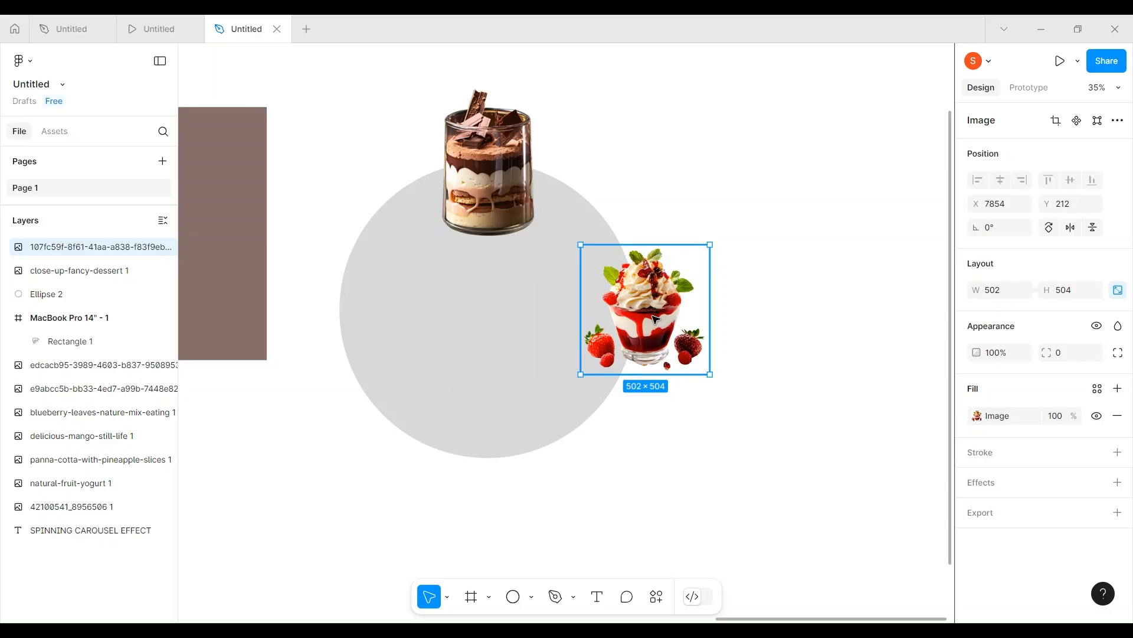
pyautogui.moveTo(655, 318); pyautogui.dragTo(638, 323)
# Move the mango dessert below the large circle and the berry yogurt onto the circle's left edge at about X 6784, Y 169
pyautogui.scroll(-3, 637, 322)
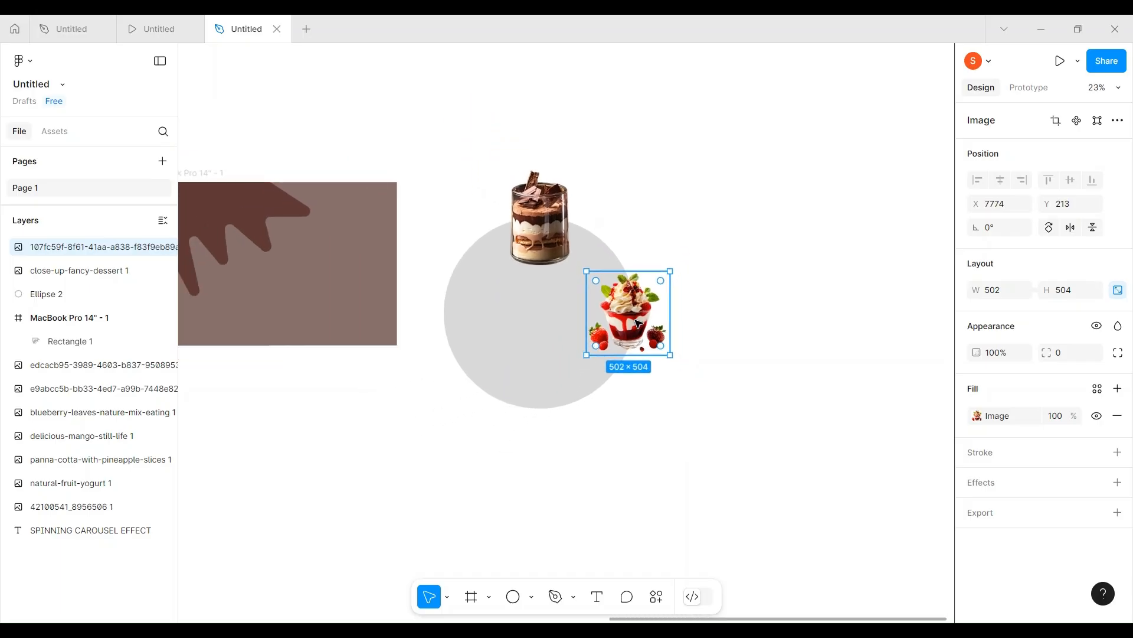
pyautogui.scroll(-2, 638, 323)
pyautogui.hscroll(-5, 402, 391)
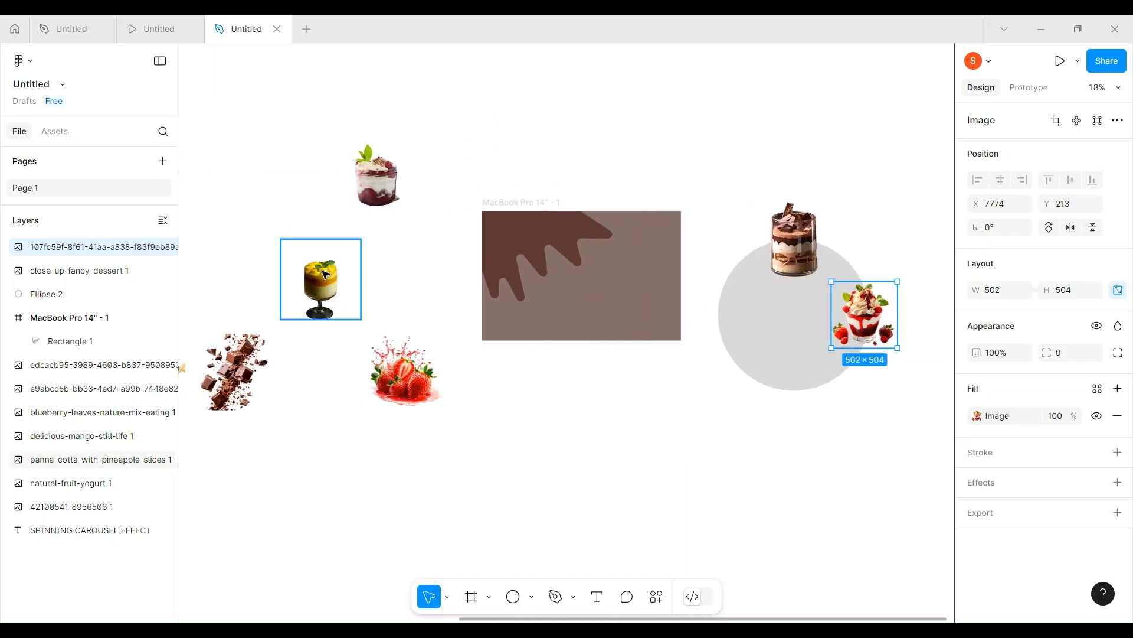
pyautogui.moveTo(324, 275); pyautogui.dragTo(745, 447)
pyautogui.click(375, 177)
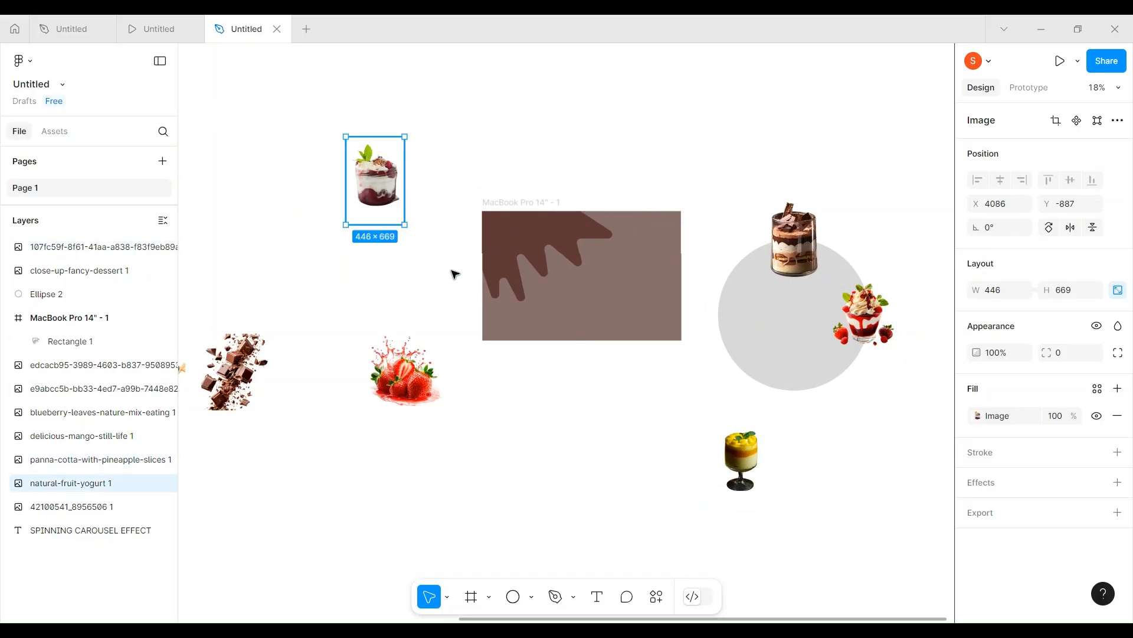
pyautogui.moveTo(372, 169); pyautogui.dragTo(727, 313)
# Bring the berry yogurt image to the front of the large circle
pyautogui.scroll(5, 726, 314)
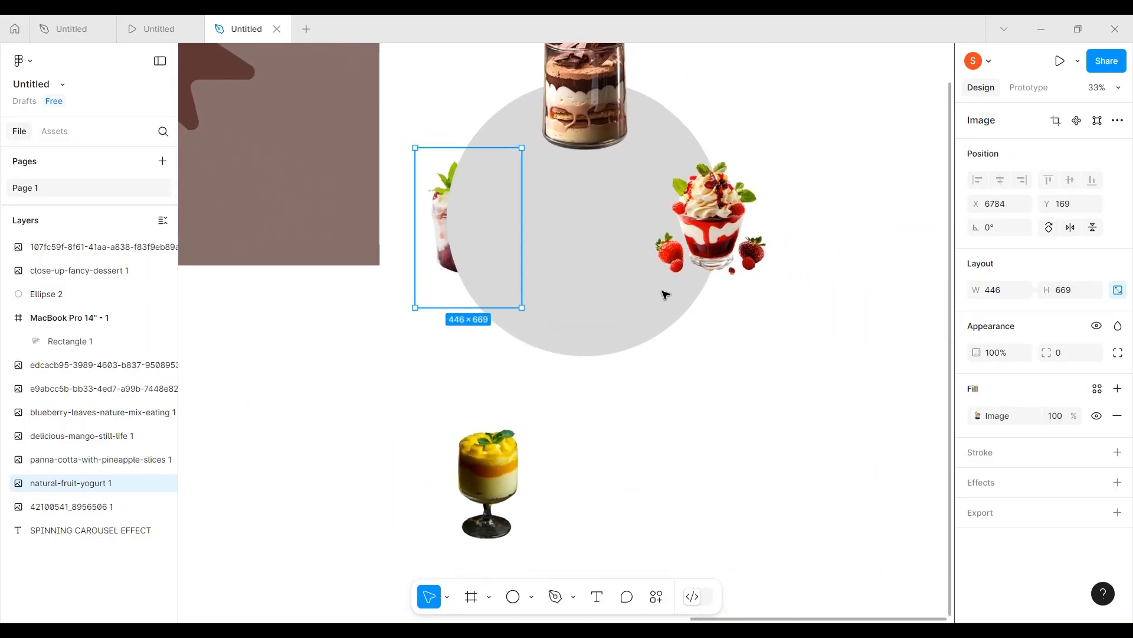
pyautogui.scroll(-1, 665, 294)
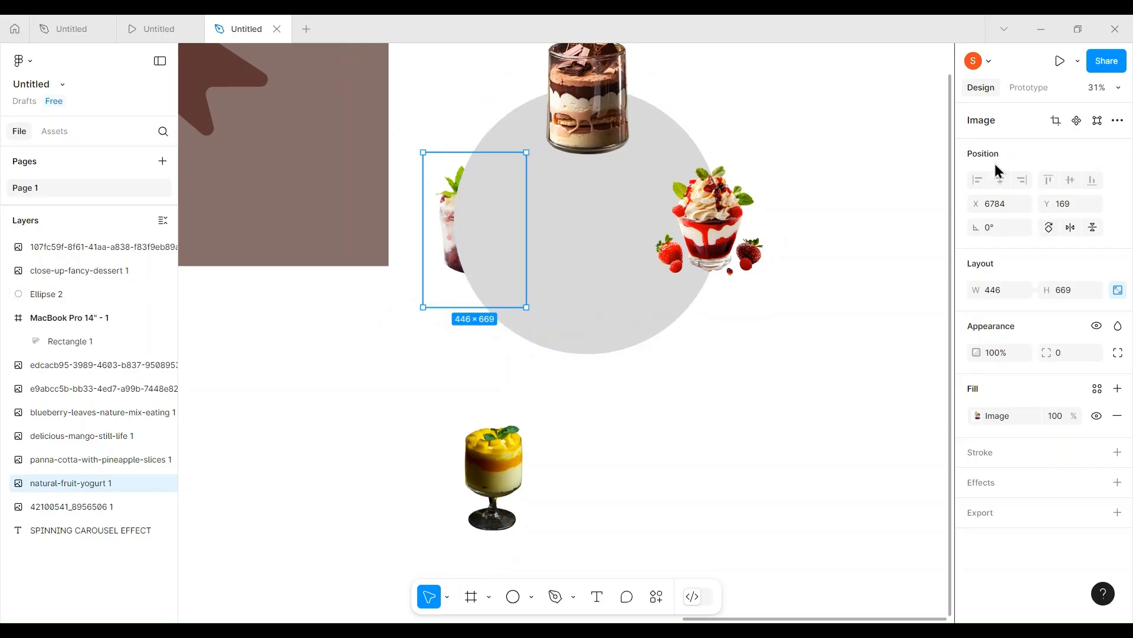
pyautogui.rightClick(444, 161)
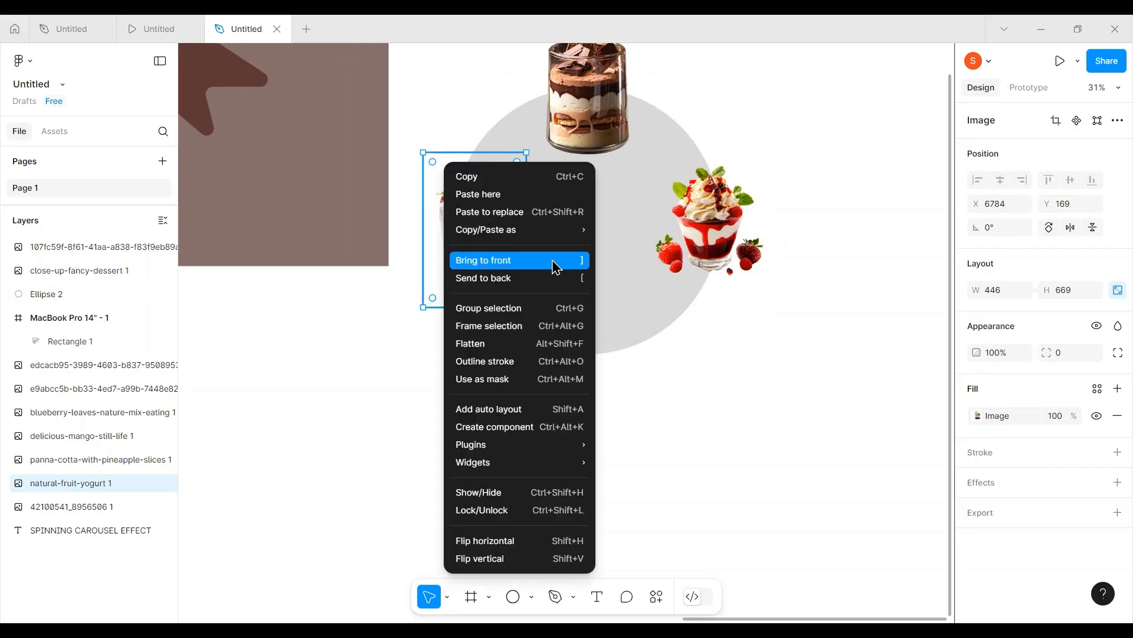
pyautogui.click(555, 261)
# Crop the empty margins of the berry yogurt image to about 411 × 504 and shift it slightly left on the circle's edge
pyautogui.click(1056, 121)
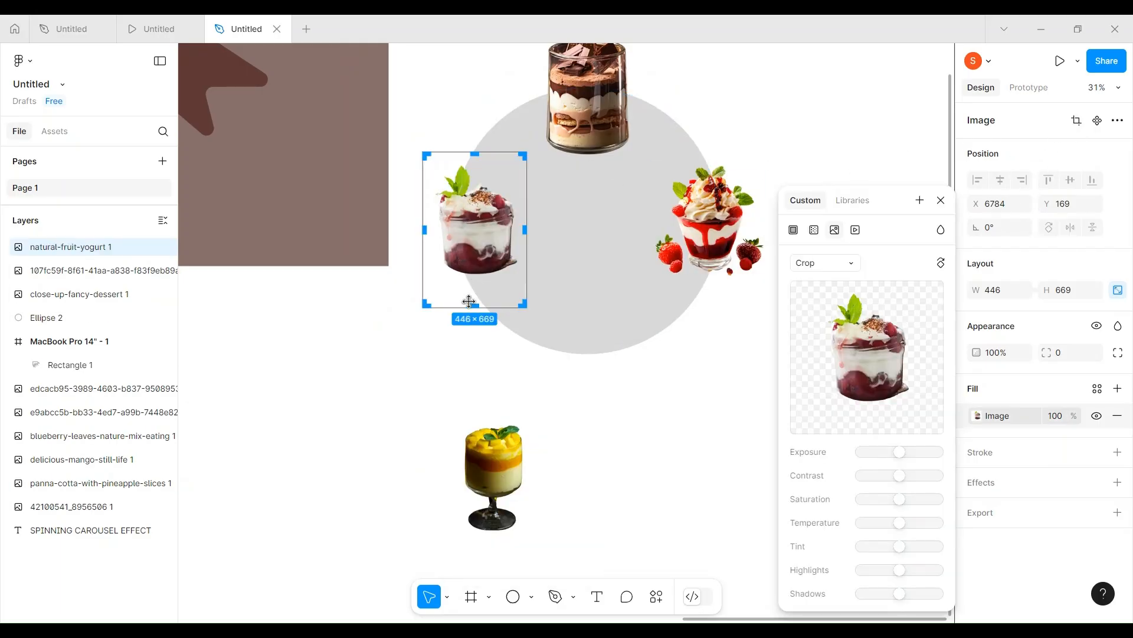
pyautogui.moveTo(470, 307); pyautogui.dragTo(470, 277)
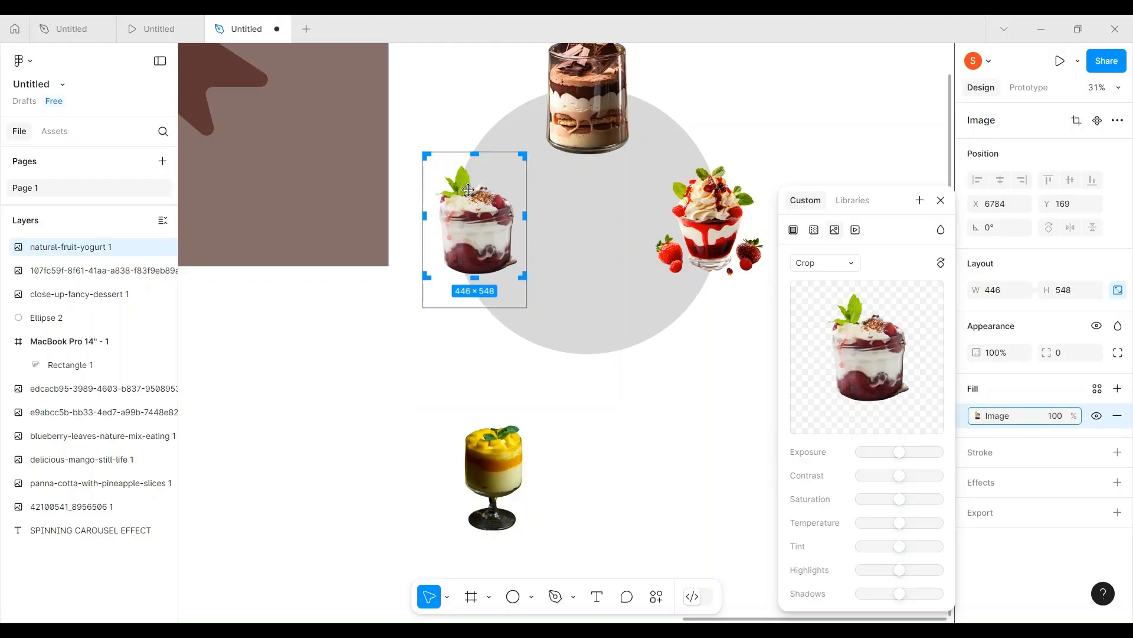
pyautogui.moveTo(476, 155); pyautogui.dragTo(477, 162)
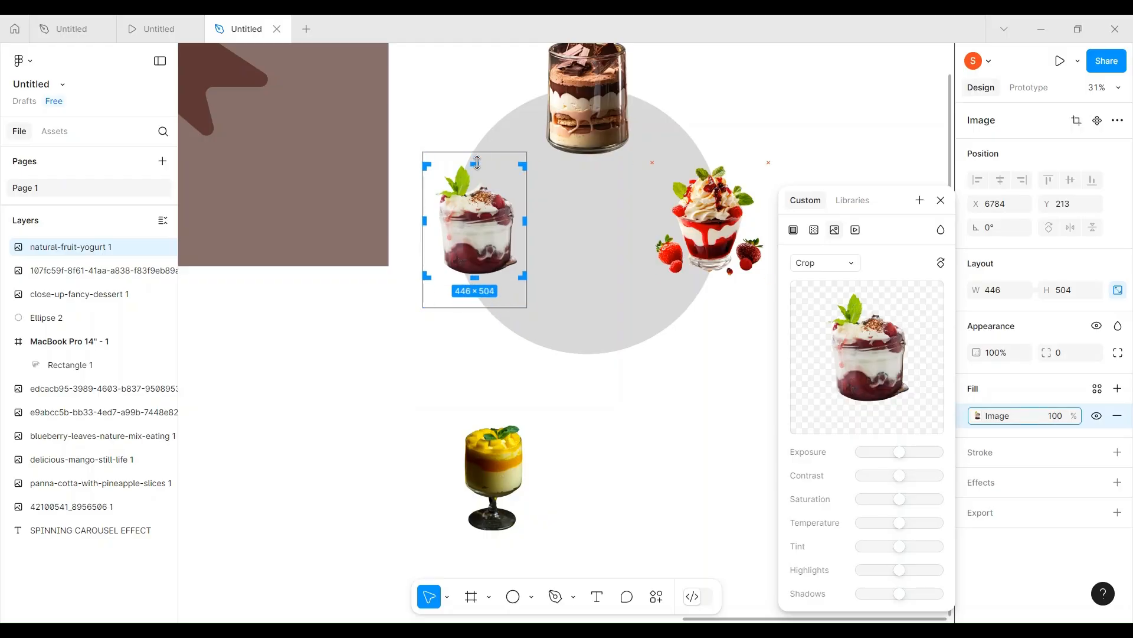
pyautogui.moveTo(432, 221); pyautogui.dragTo(433, 219)
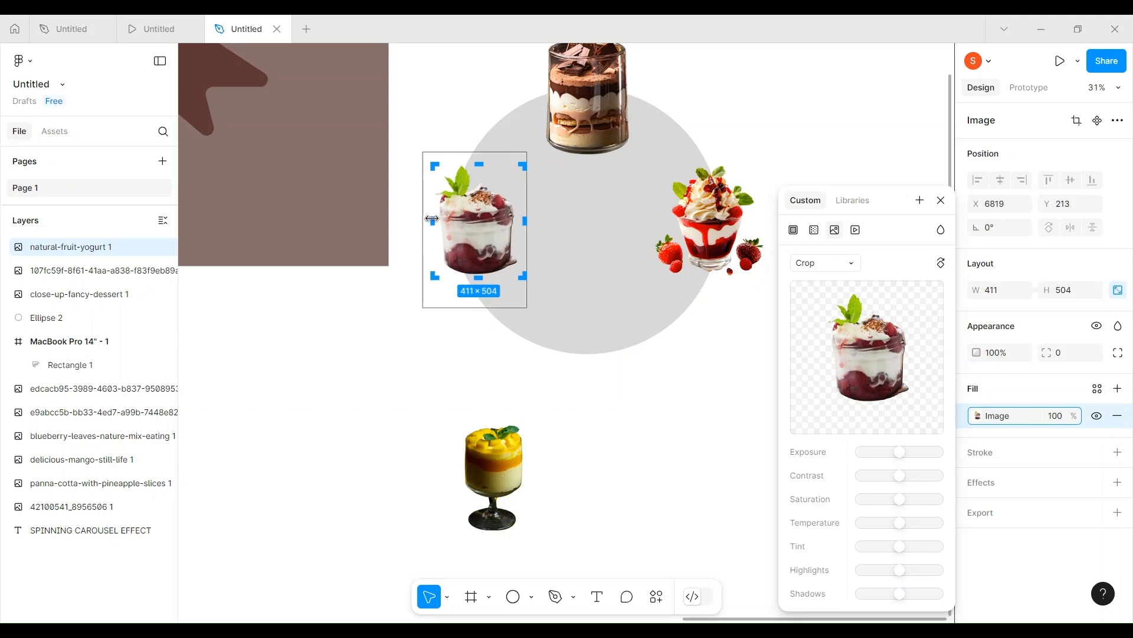
pyautogui.click(941, 200)
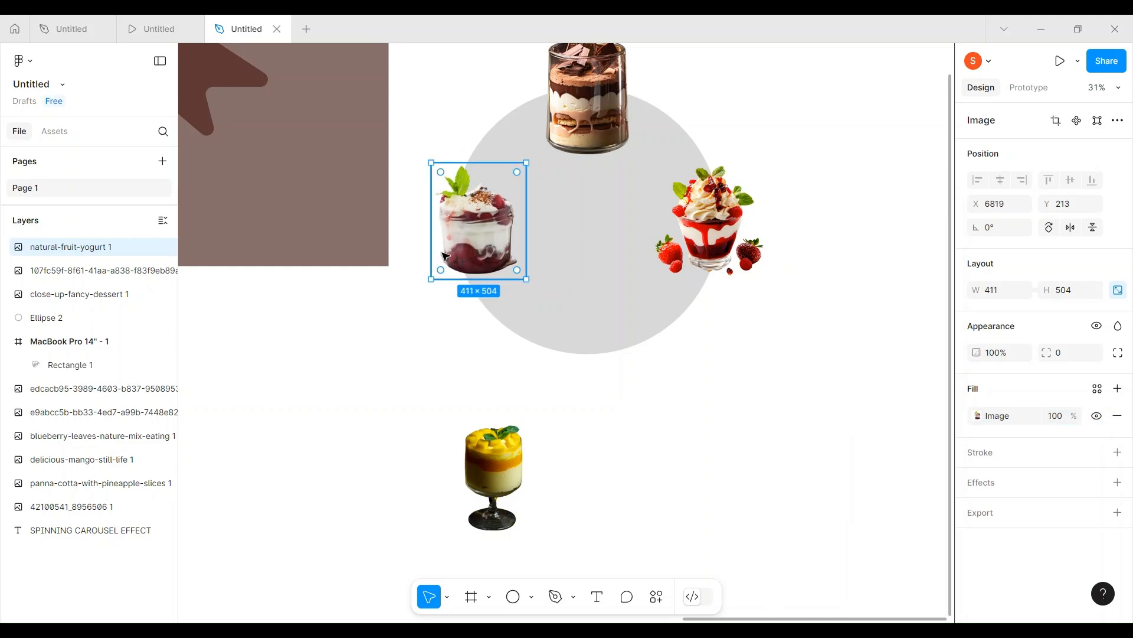
pyautogui.moveTo(485, 238); pyautogui.dragTo(476, 241)
# Crop the mango dessert's empty margins to about 337 × 484 and move the image onto the circle's bottom edge
pyautogui.moveTo(494, 472); pyautogui.dragTo(538, 434)
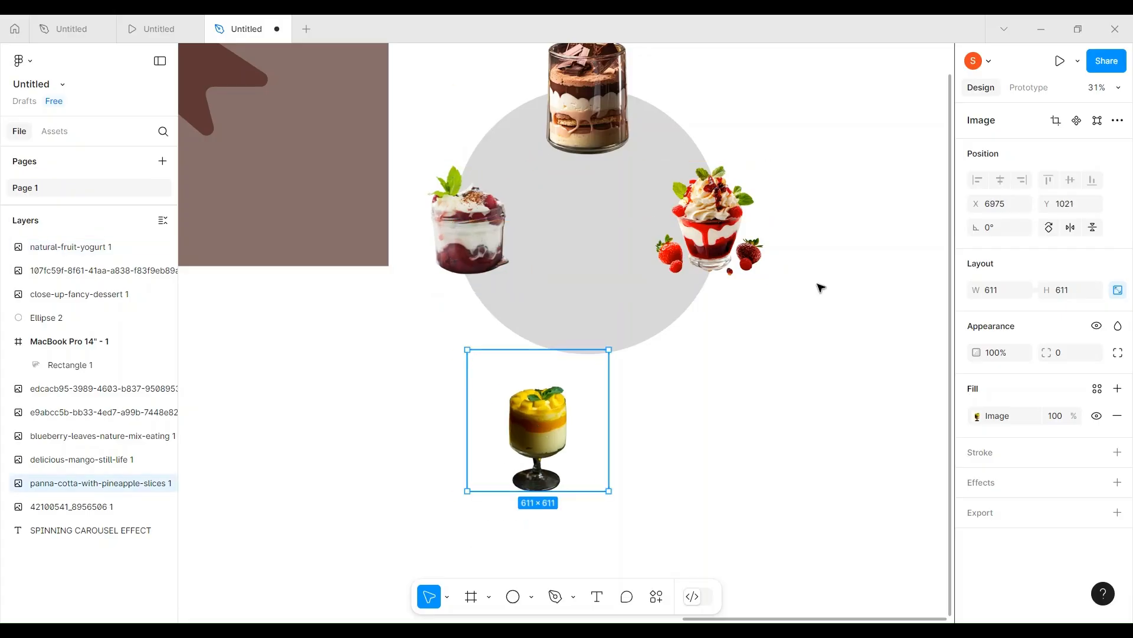
pyautogui.click(1056, 120)
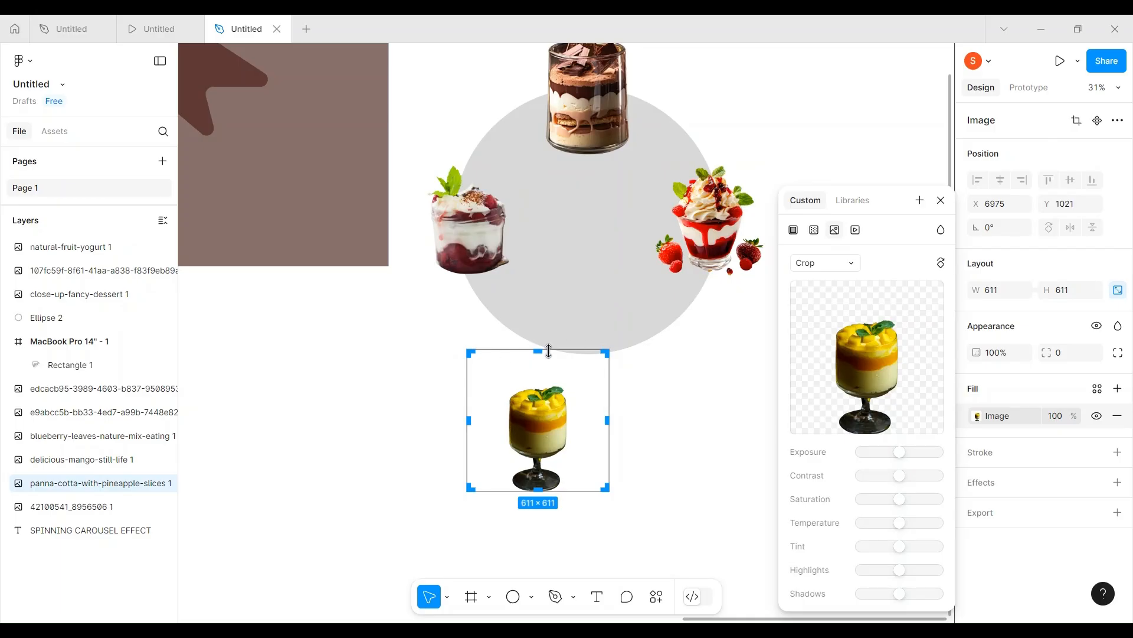
pyautogui.moveTo(551, 360); pyautogui.dragTo(551, 380)
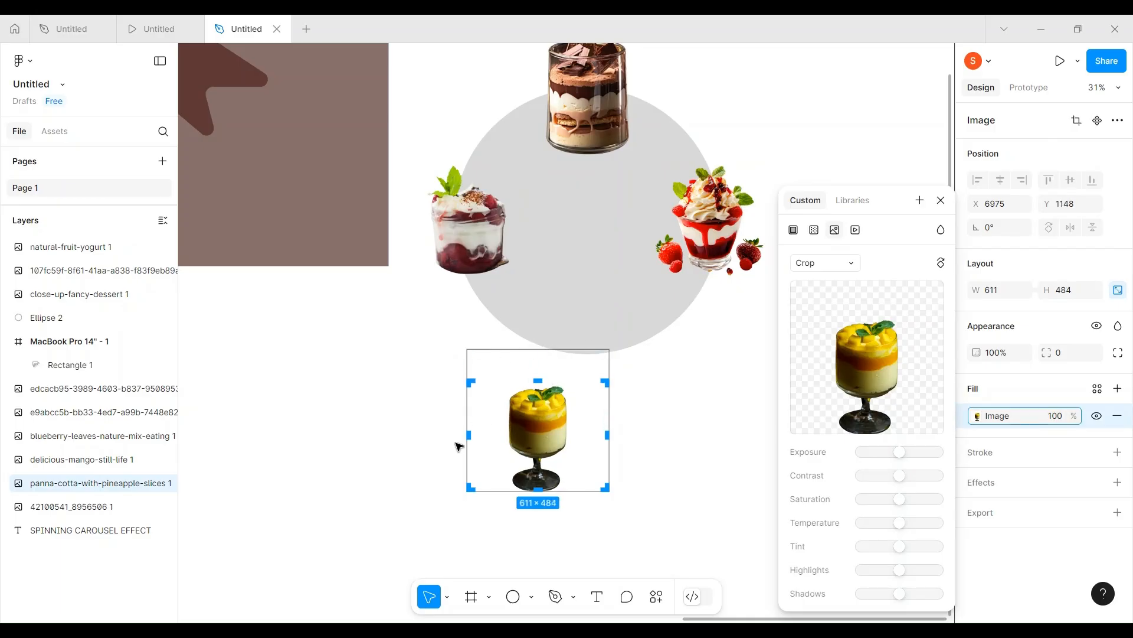
pyautogui.press('Escape')
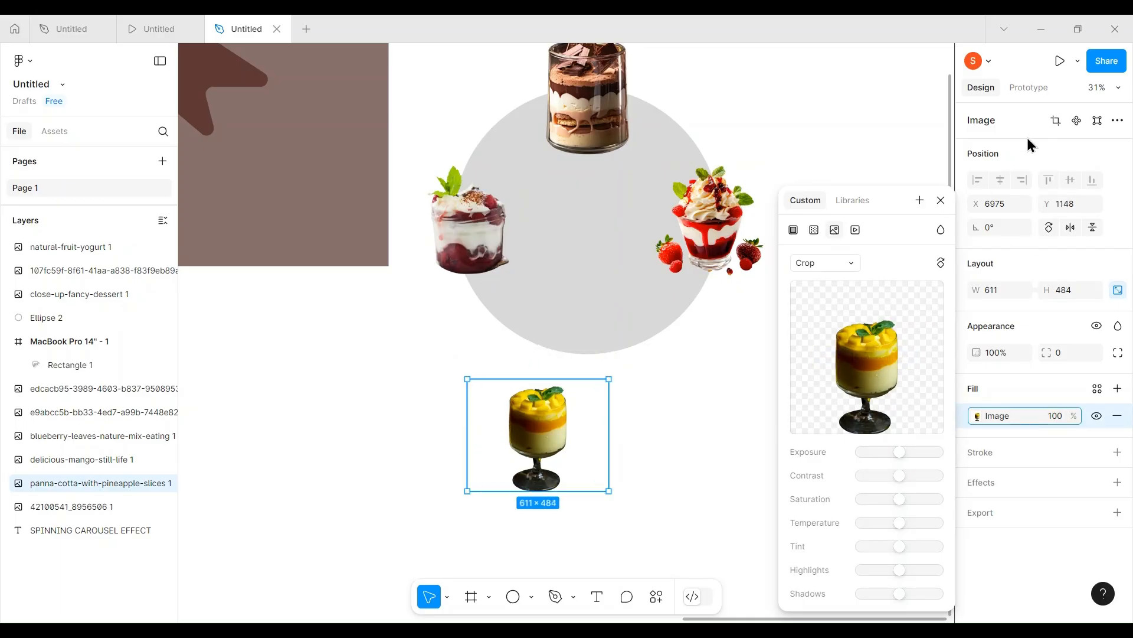
pyautogui.click(1056, 120)
pyautogui.moveTo(468, 437); pyautogui.dragTo(496, 438)
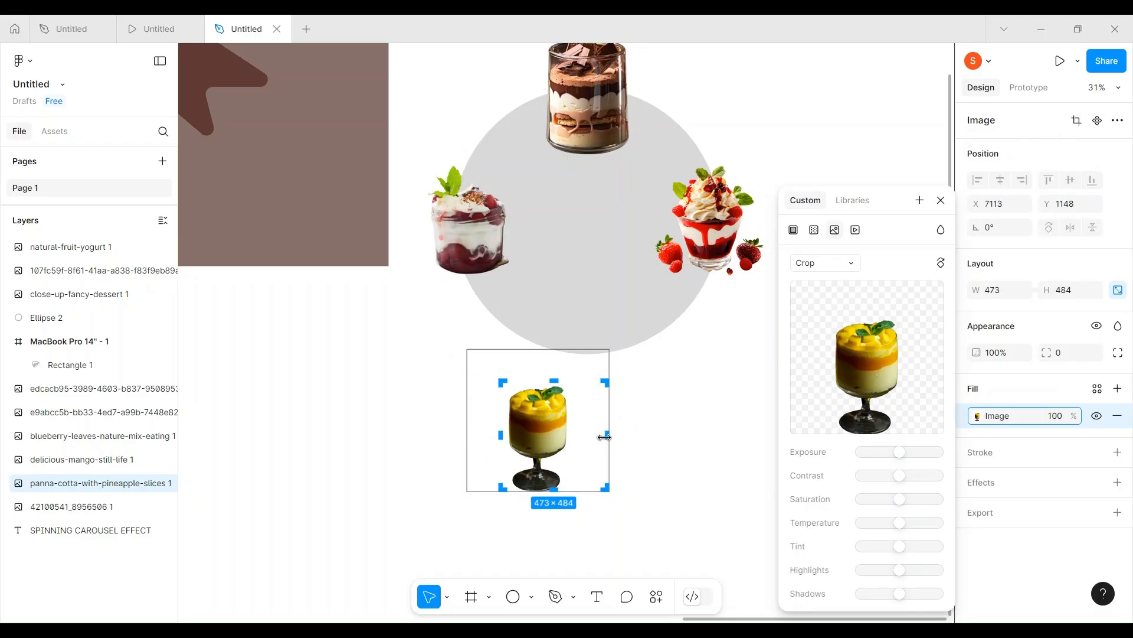
pyautogui.moveTo(604, 437); pyautogui.dragTo(598, 356)
pyautogui.click(941, 200)
# Bring the mango dessert to the front and centre it on the circle's bottom edge, enlarged to about 380 × 546
pyautogui.rightClick(596, 354)
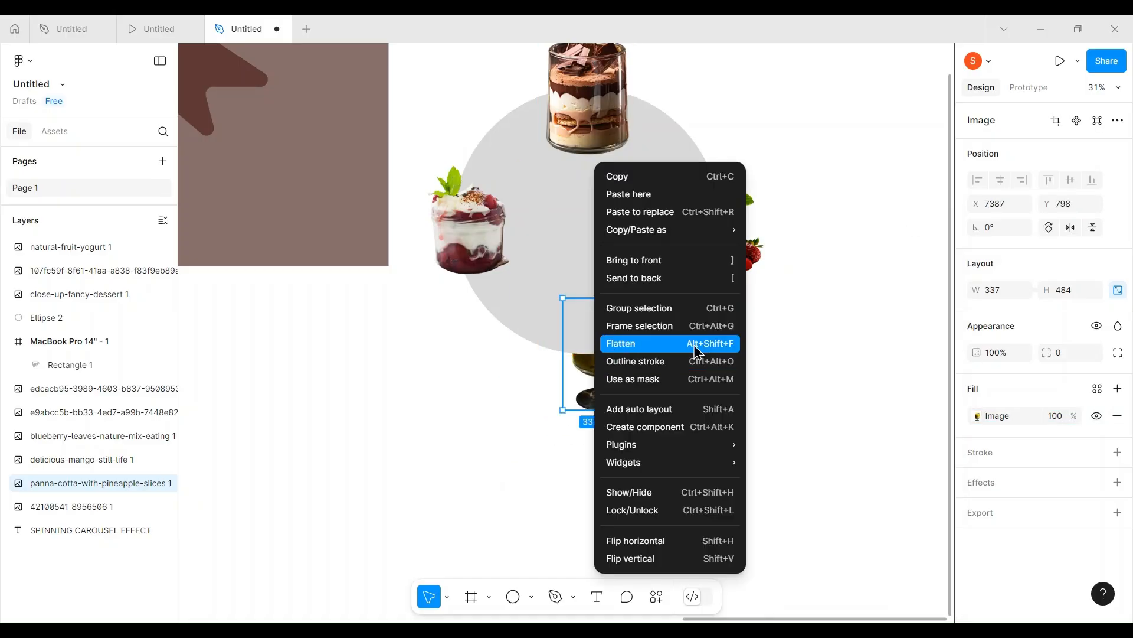
pyautogui.click(726, 260)
pyautogui.moveTo(630, 367); pyautogui.dragTo(600, 366)
pyautogui.moveTo(626, 301); pyautogui.dragTo(637, 285)
pyautogui.moveTo(598, 350); pyautogui.dragTo(591, 335)
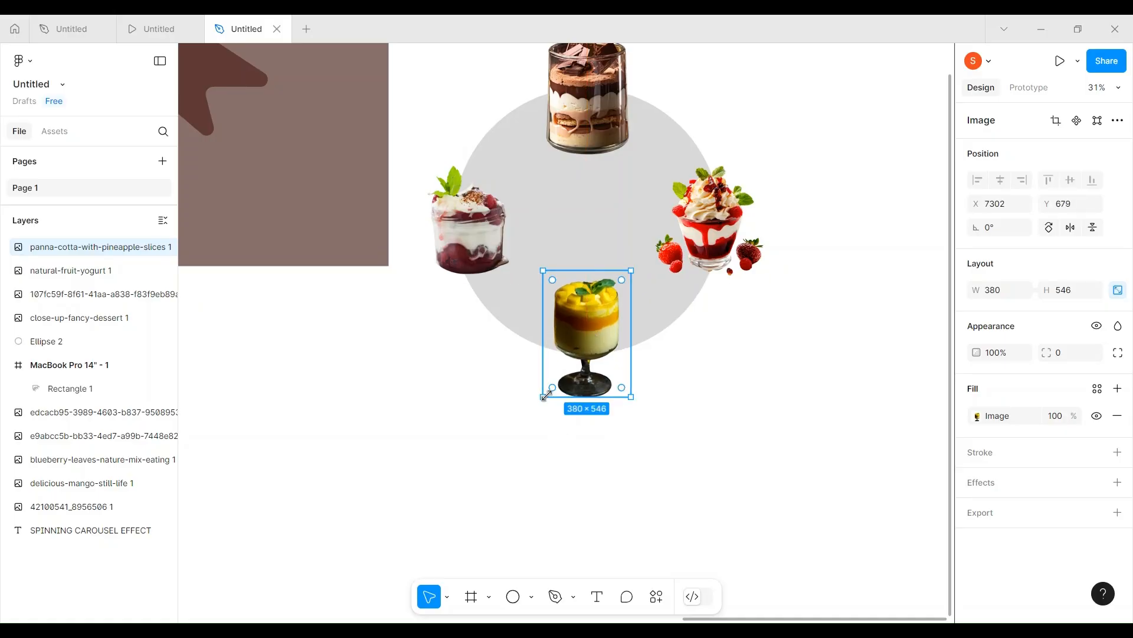
# Enlarge the mango dessert image to about 420 × 603
pyautogui.moveTo(543, 396); pyautogui.dragTo(569, 394)
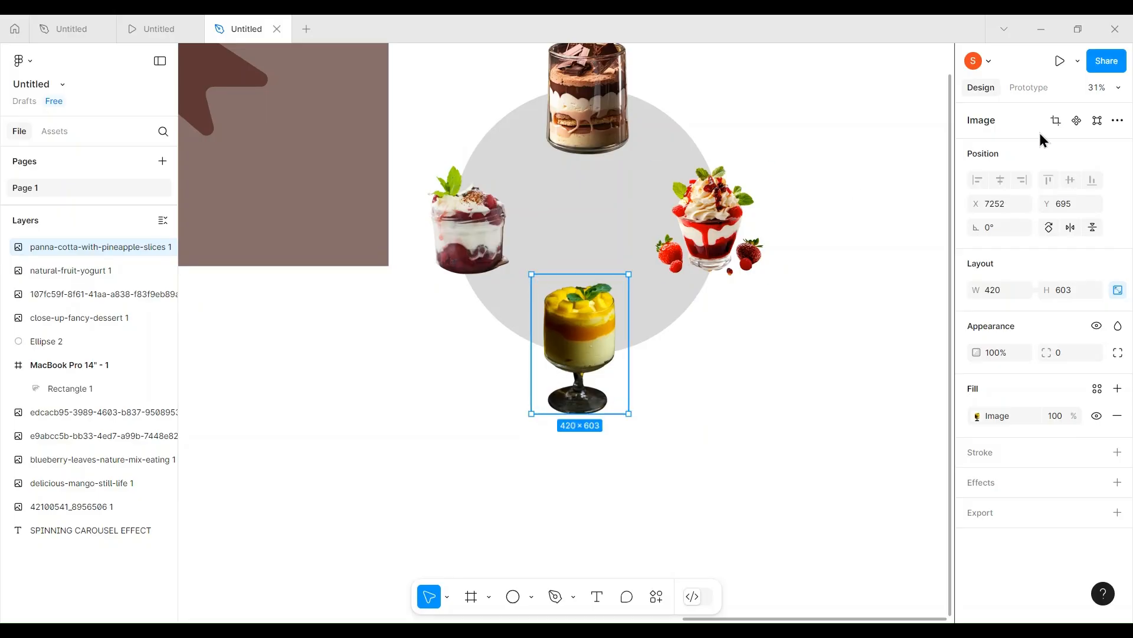
# Try cropping the glass stem off the mango dessert image to about 420 × 440, and undo the crop
pyautogui.click(1056, 120)
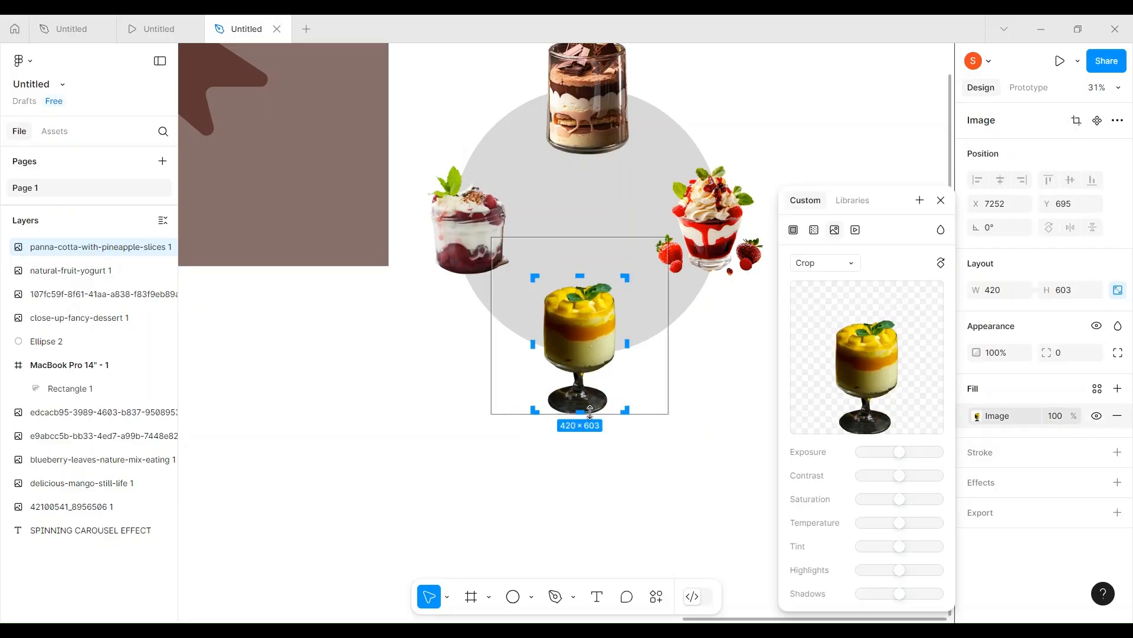
pyautogui.moveTo(590, 413); pyautogui.dragTo(580, 376)
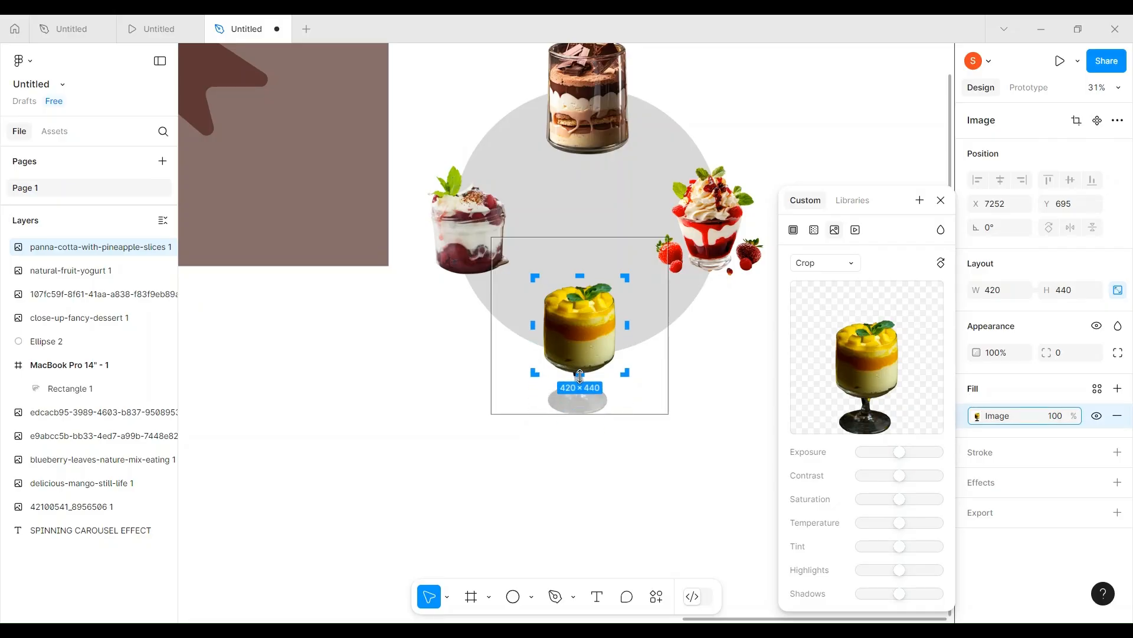
pyautogui.click(941, 200)
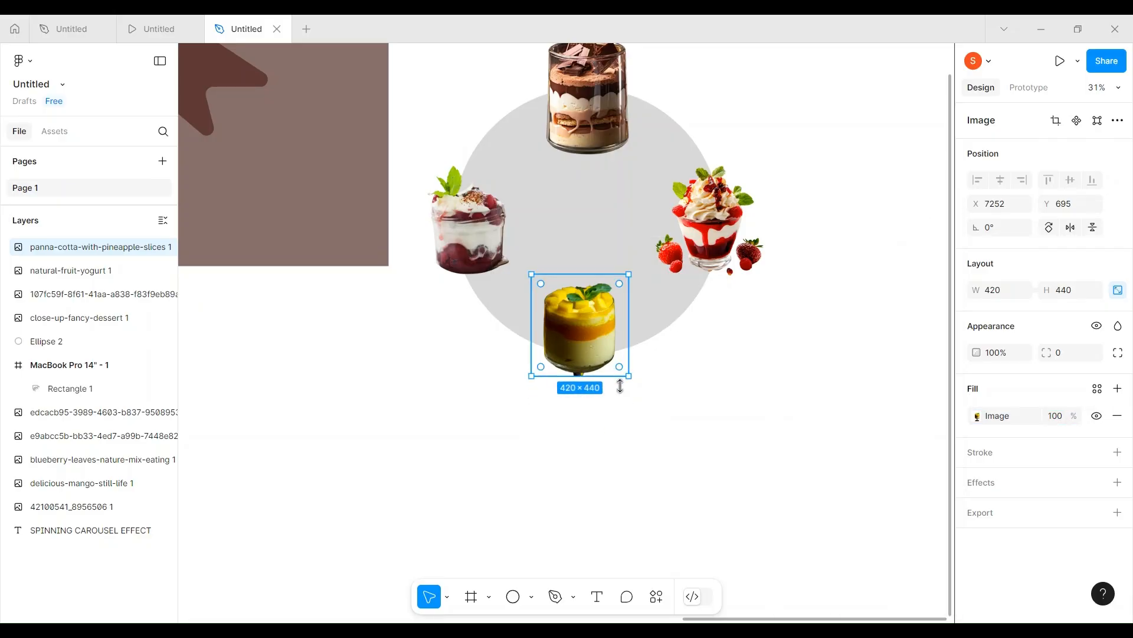
pyautogui.moveTo(577, 324); pyautogui.dragTo(580, 325)
pyautogui.hotkey('ctrl', 'z')
pyautogui.doubleClick(576, 321)
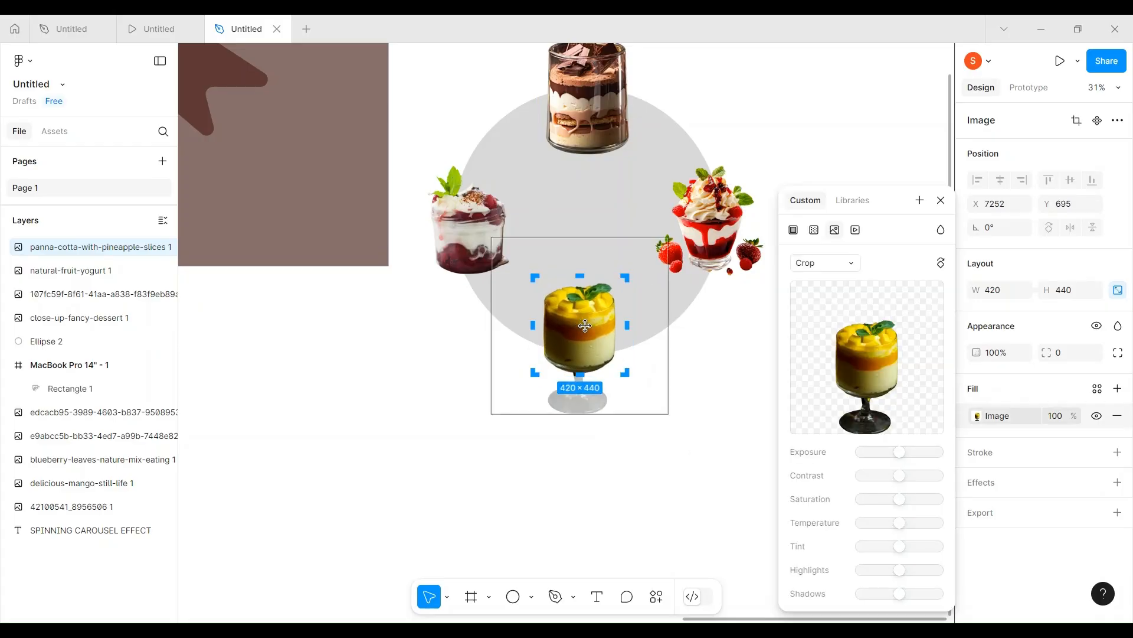
pyautogui.hotkey('ctrl', 'z')
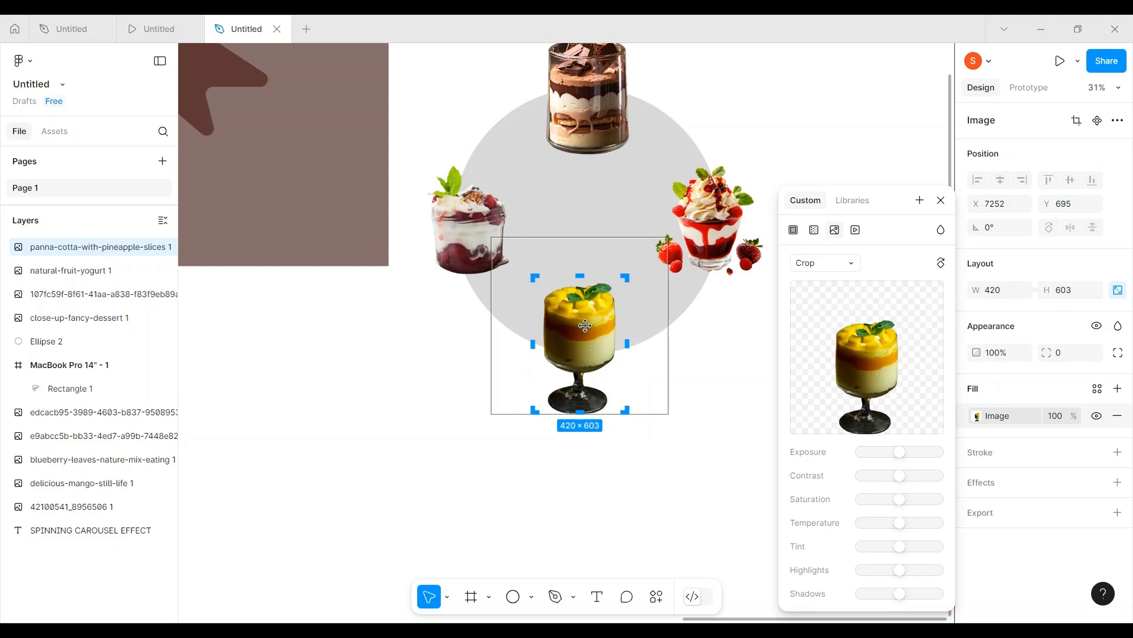
pyautogui.click(943, 204)
# Centre the mango dessert on the circle's bottom edge and group the large circle with its four desserts
pyautogui.moveTo(593, 345); pyautogui.dragTo(596, 341)
pyautogui.scroll(-5, 678, 413)
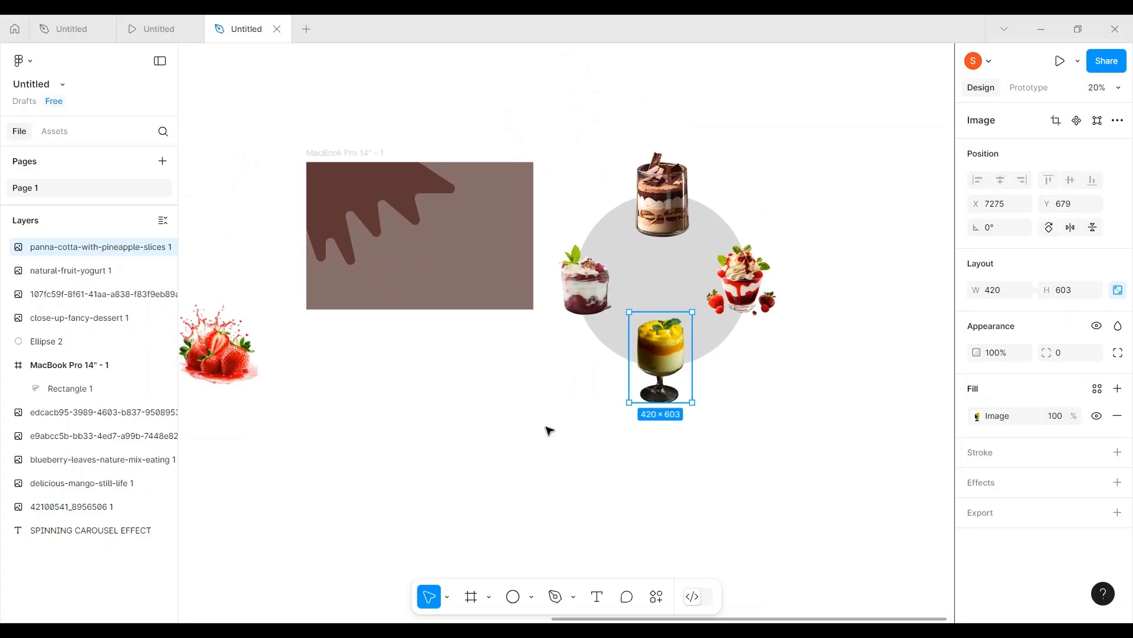
pyautogui.click(549, 430)
pyautogui.moveTo(587, 201); pyautogui.dragTo(776, 425)
pyautogui.hotkey('ctrl', 'g')
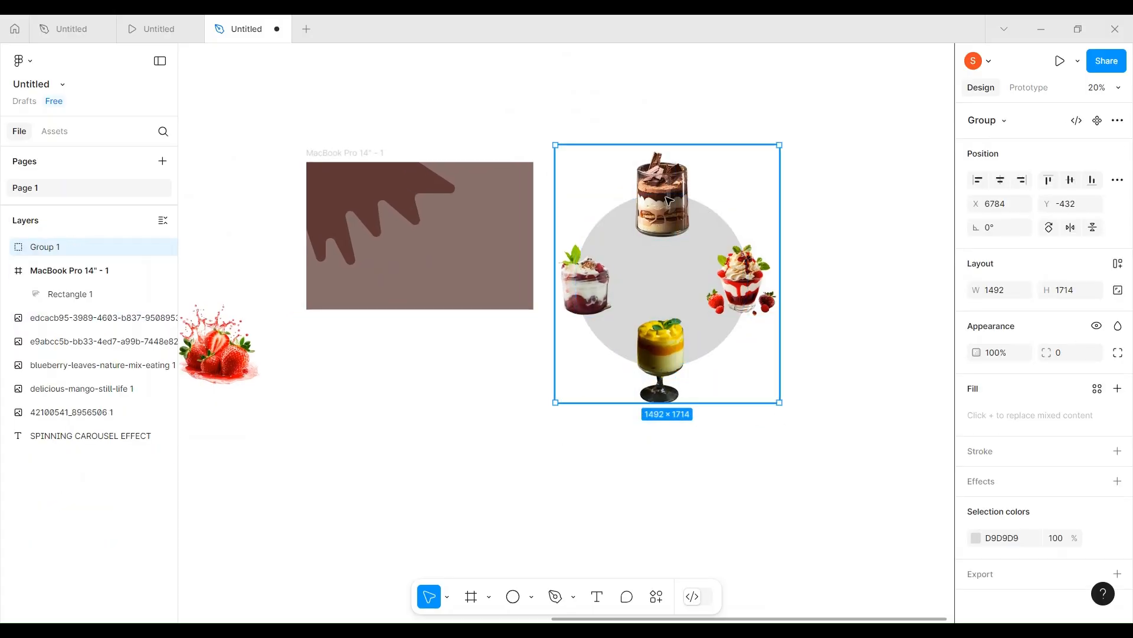
# Move the carousel group into the MacBook Pro 14" frame's lower-right corner and scale it down to about 1226 × 1408
pyautogui.moveTo(652, 242); pyautogui.dragTo(490, 280)
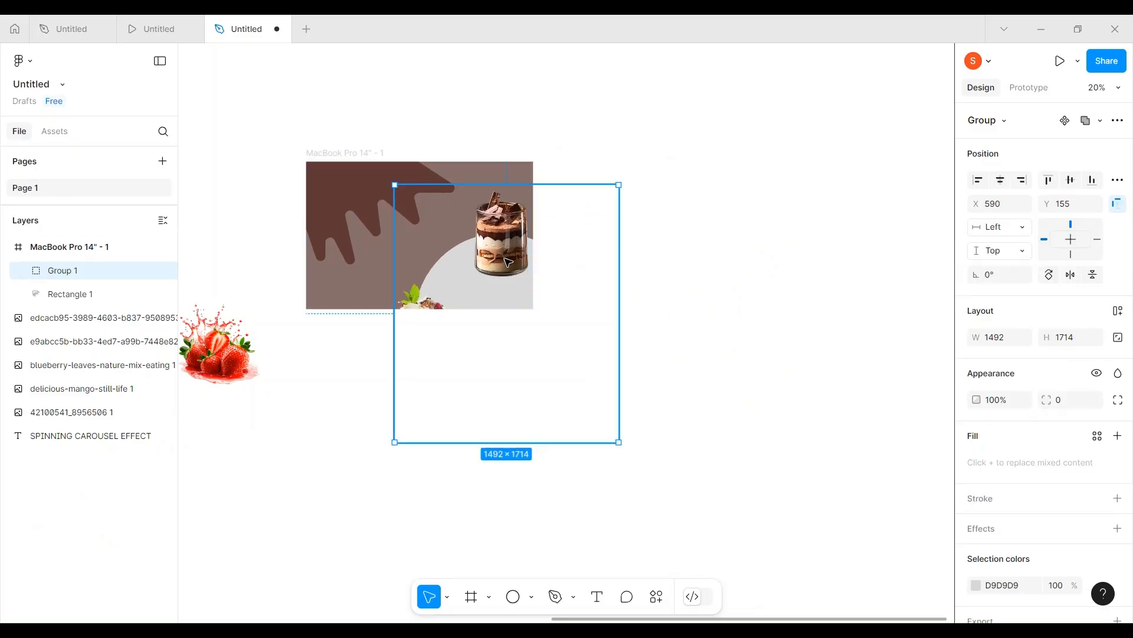
pyautogui.scroll(5, 505, 260)
pyautogui.scroll(-3, 508, 262)
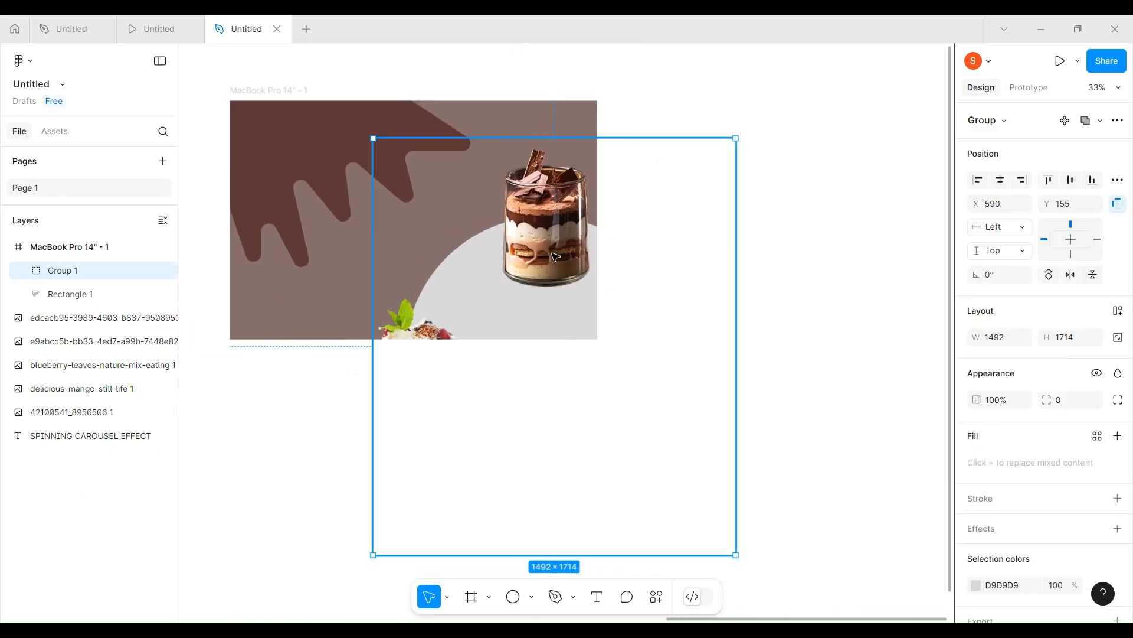
pyautogui.moveTo(556, 256)
pyautogui.mouseDown()
pyautogui.moveTo(555, 277)
pyautogui.moveTo(552, 240)
pyautogui.mouseUp()
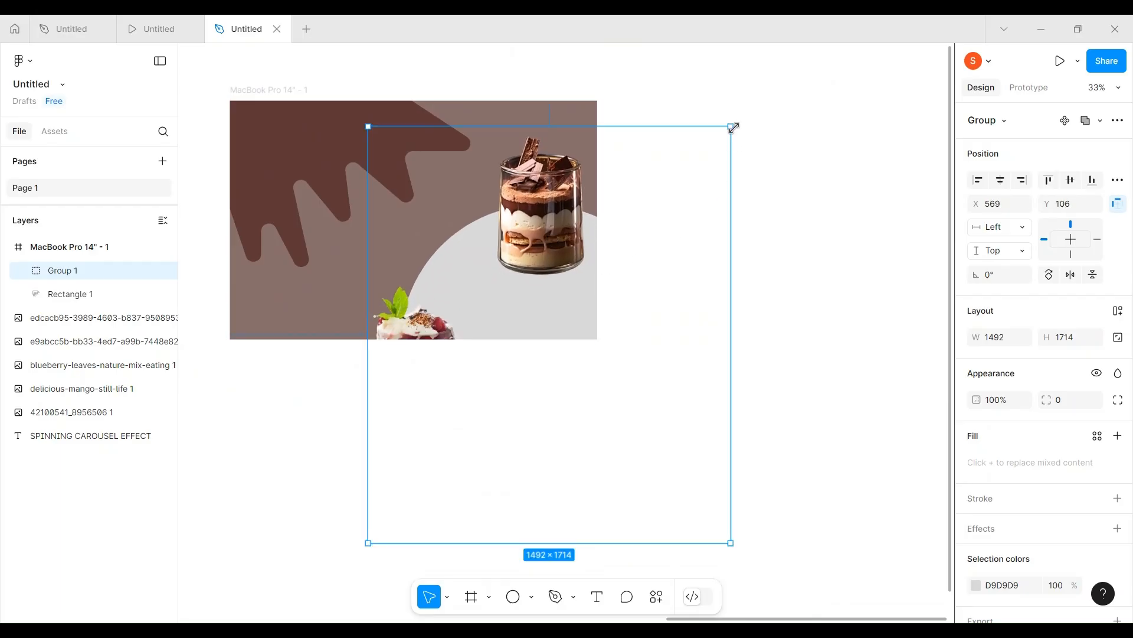
pyautogui.moveTo(733, 127); pyautogui.dragTo(667, 201)
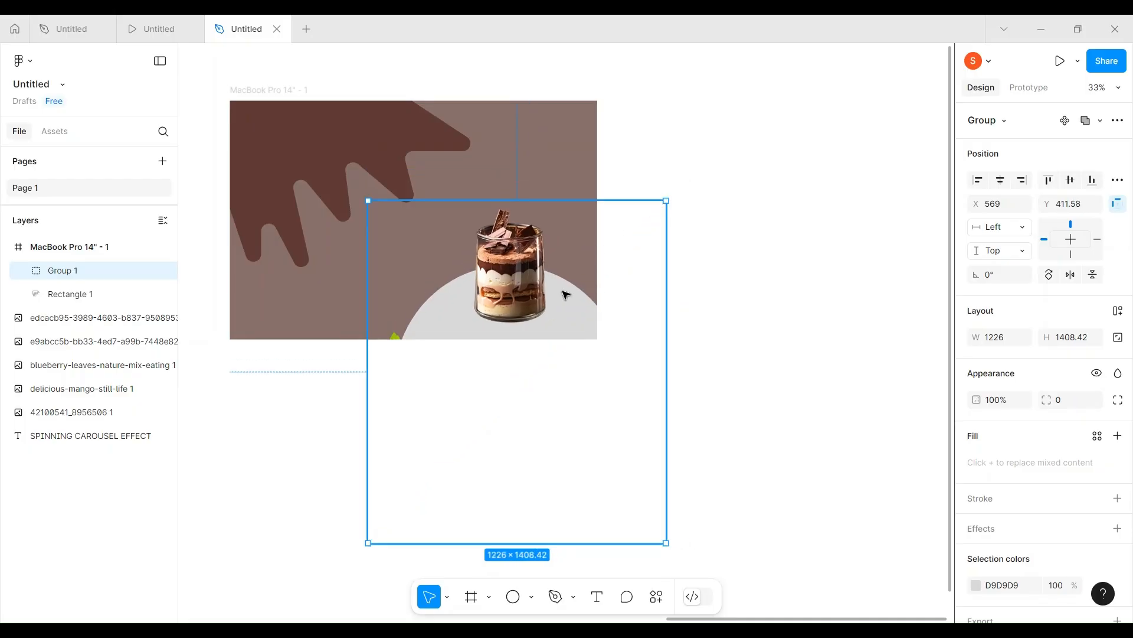
pyautogui.moveTo(565, 294); pyautogui.dragTo(558, 264)
# Rotate the carousel group to about 23.21°, enlarge it to about 1302 × 1495, and shift it slightly within the frame
pyautogui.moveTo(716, 517); pyautogui.dragTo(767, 439)
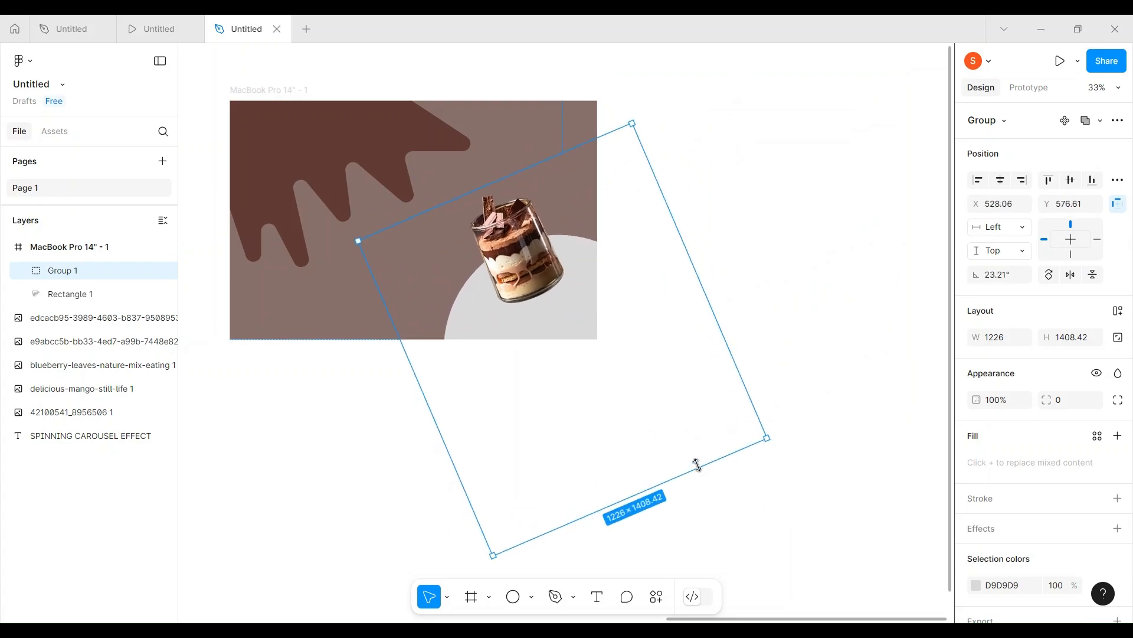
pyautogui.moveTo(495, 556); pyautogui.dragTo(481, 582)
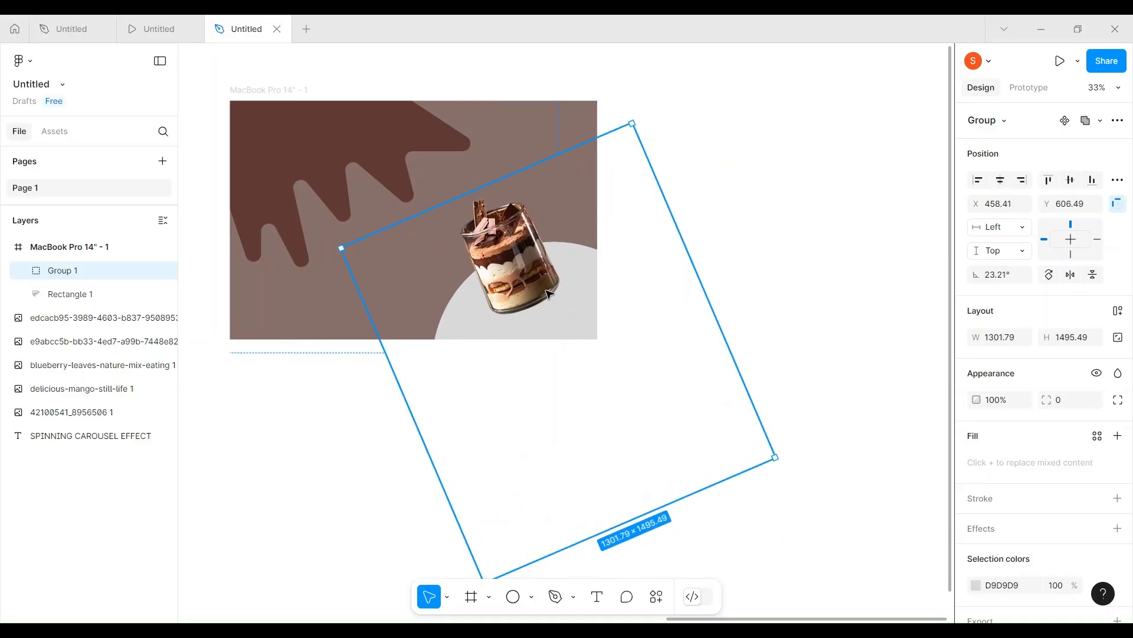
pyautogui.moveTo(543, 295); pyautogui.dragTo(542, 295)
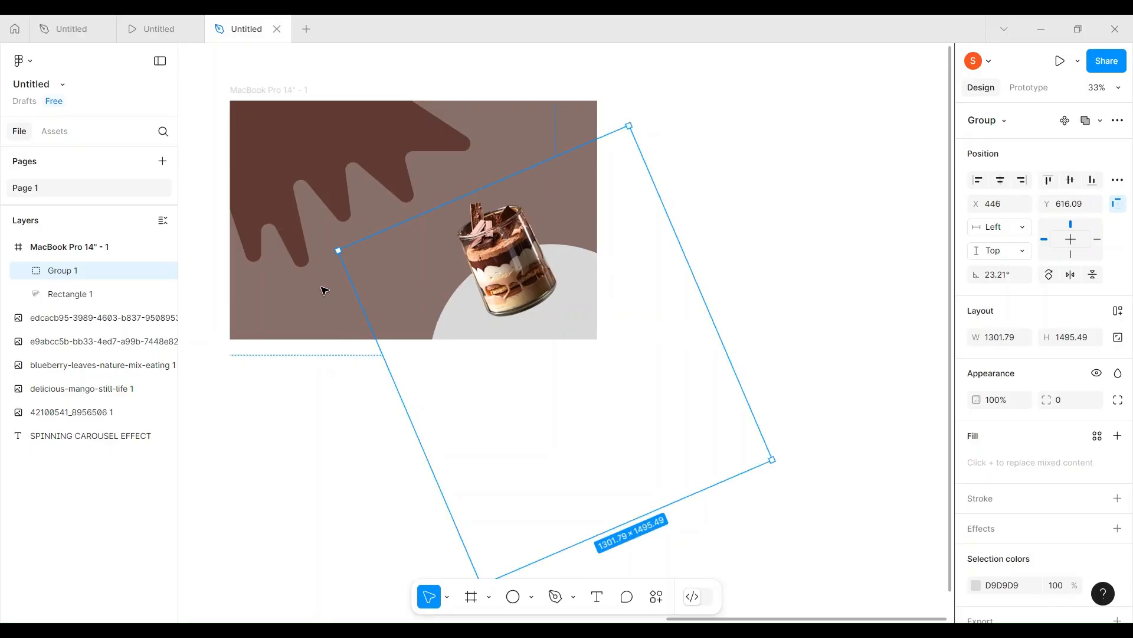
# Change the MacBook Pro 14" frame's fill to the warmer brown 8D5E5B
pyautogui.click(241, 99)
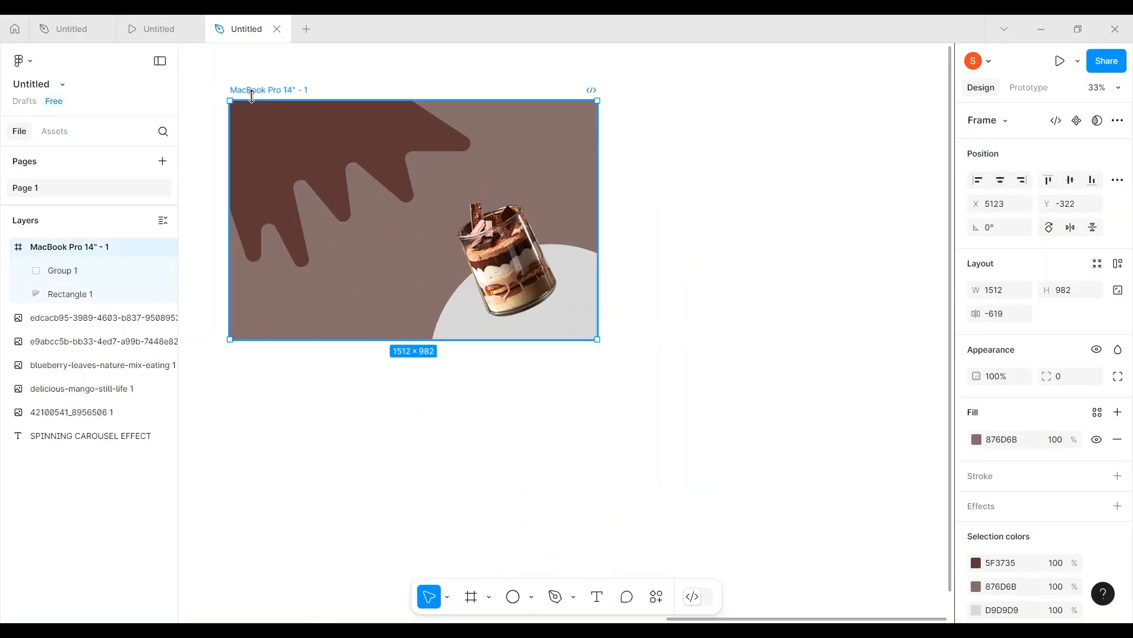
pyautogui.click(976, 489)
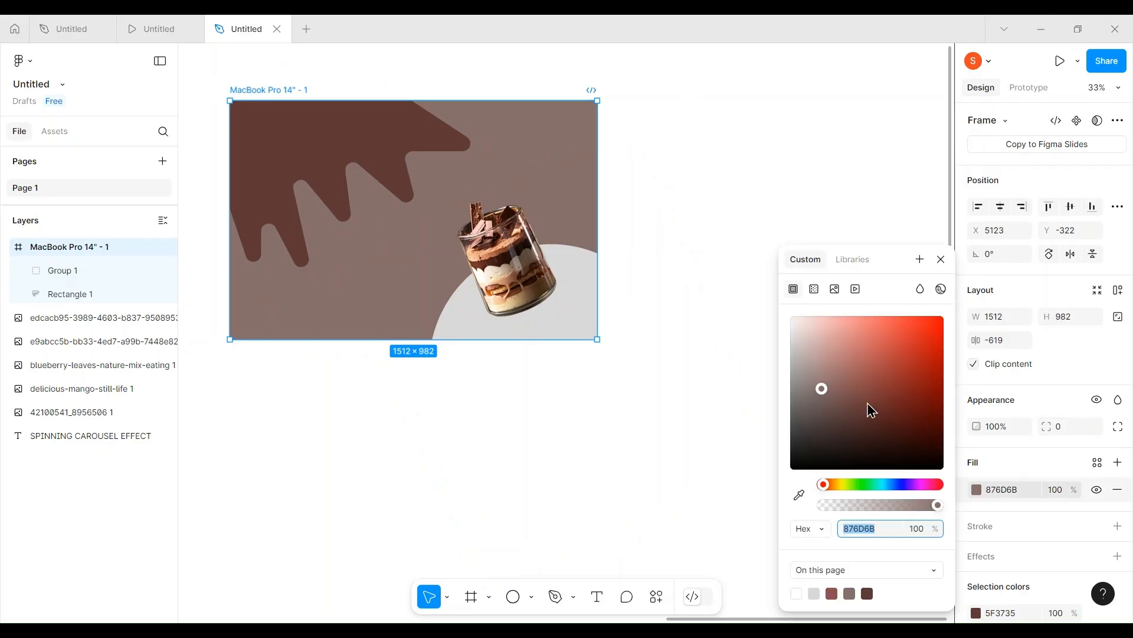
pyautogui.click(820, 381)
pyautogui.click(834, 395)
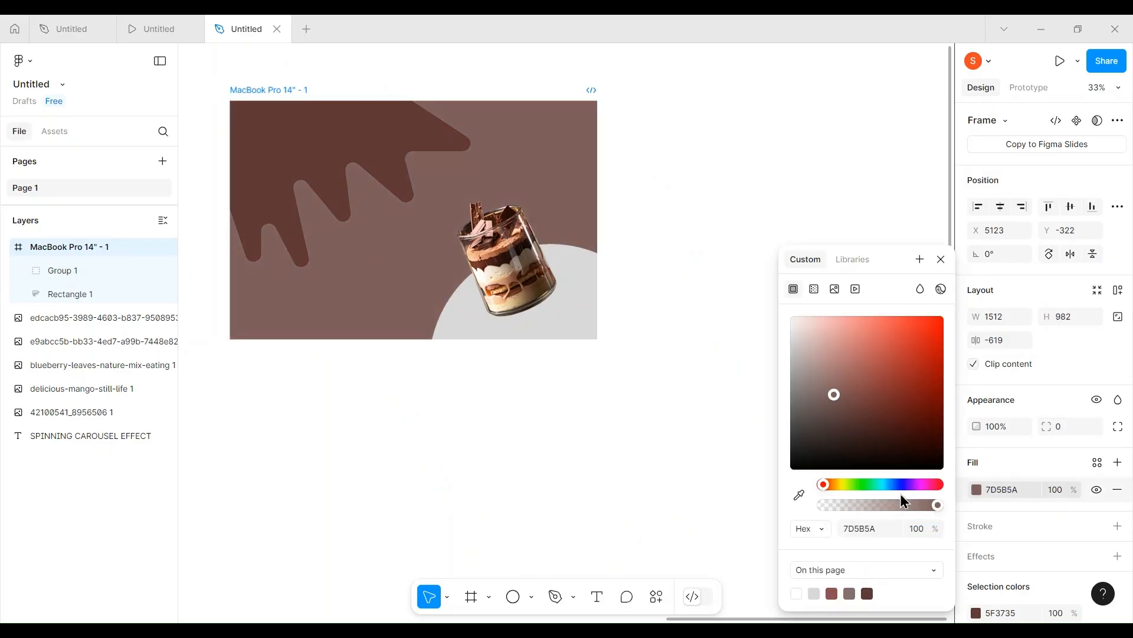
pyautogui.moveTo(837, 399)
pyautogui.mouseDown()
pyautogui.moveTo(835, 387)
pyautogui.moveTo(848, 399)
pyautogui.mouseUp()
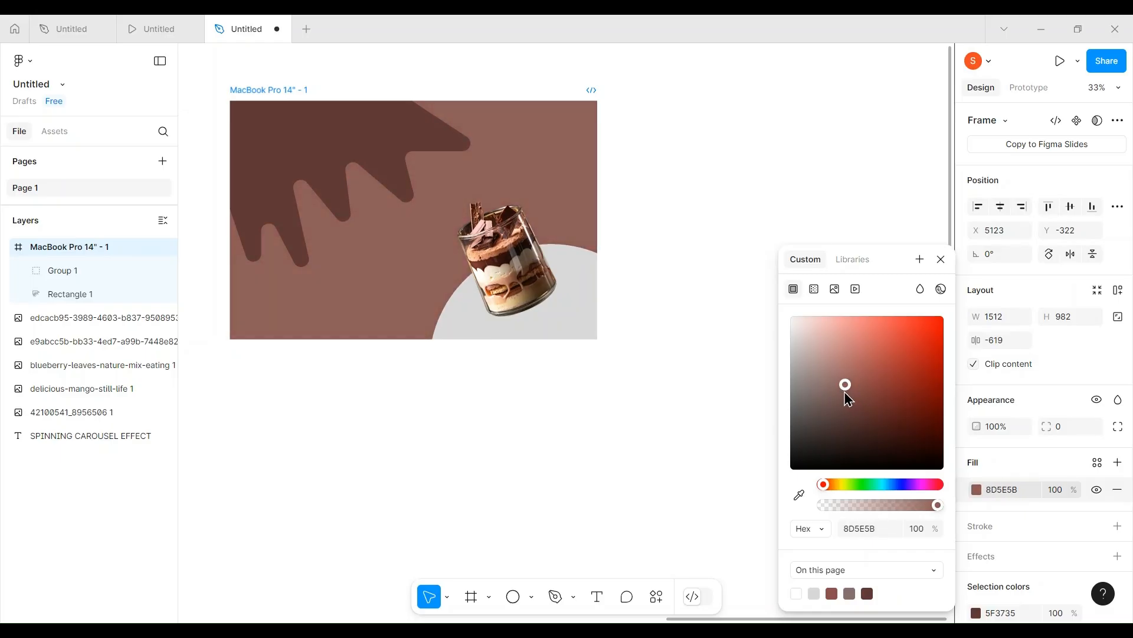
pyautogui.click(708, 303)
# Top-align the mango, blueberry, chocolate and strawberry ingredient images and set the horizontal spacing between them to 72
pyautogui.click(579, 307)
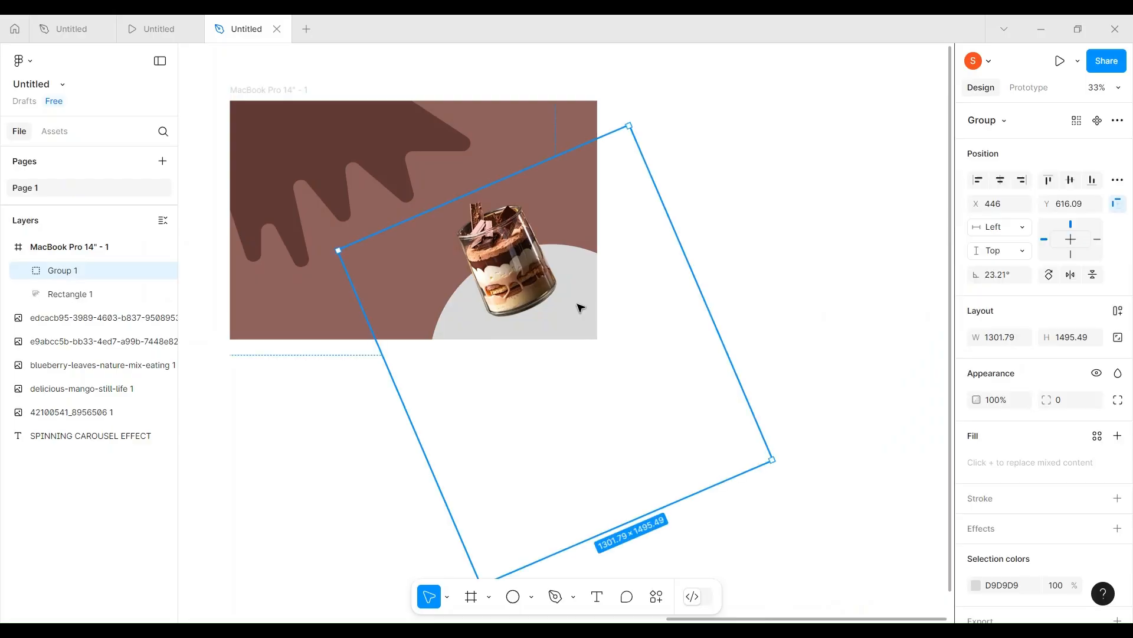
pyautogui.hotkey('shift', '1')
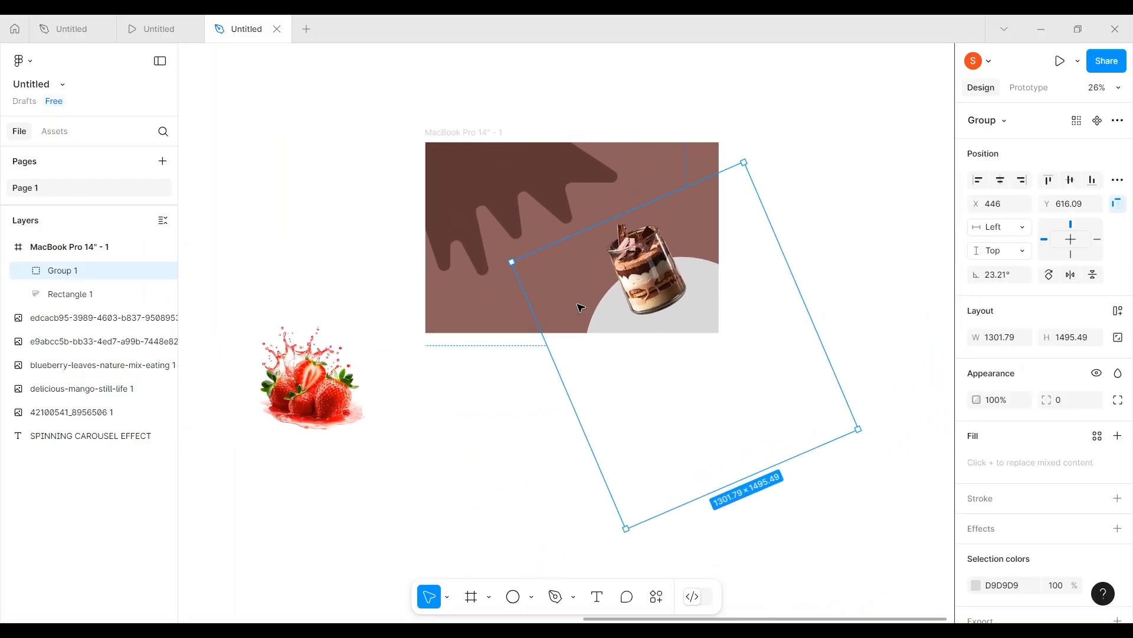
pyautogui.hscroll(1, 579, 307)
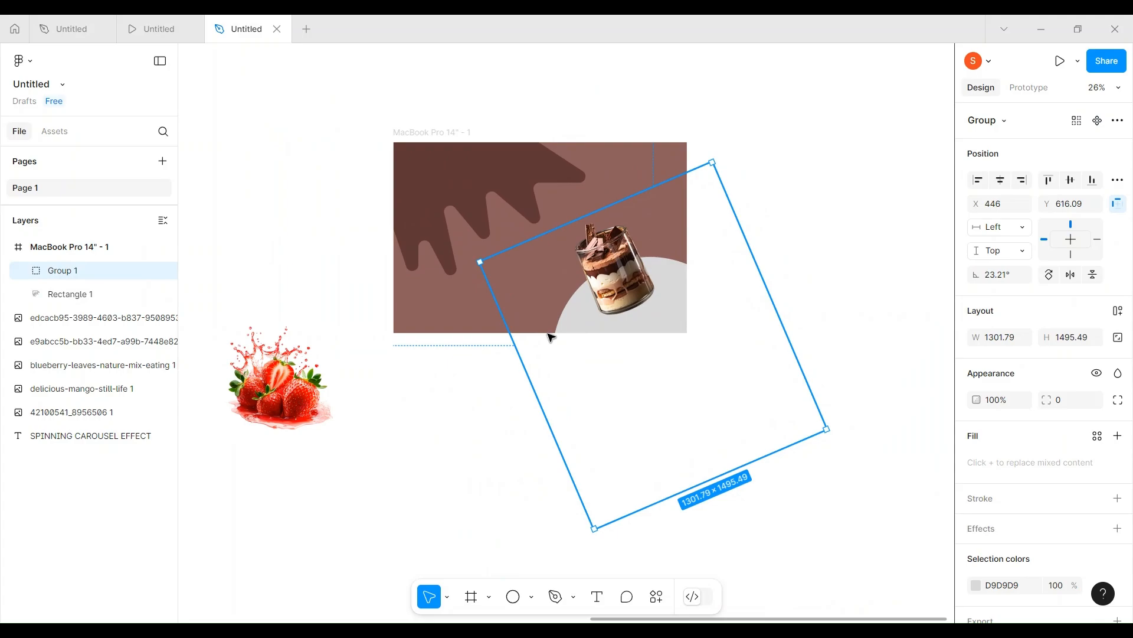
pyautogui.scroll(-5, 551, 337)
pyautogui.hscroll(-3, 519, 304)
pyautogui.click(418, 440)
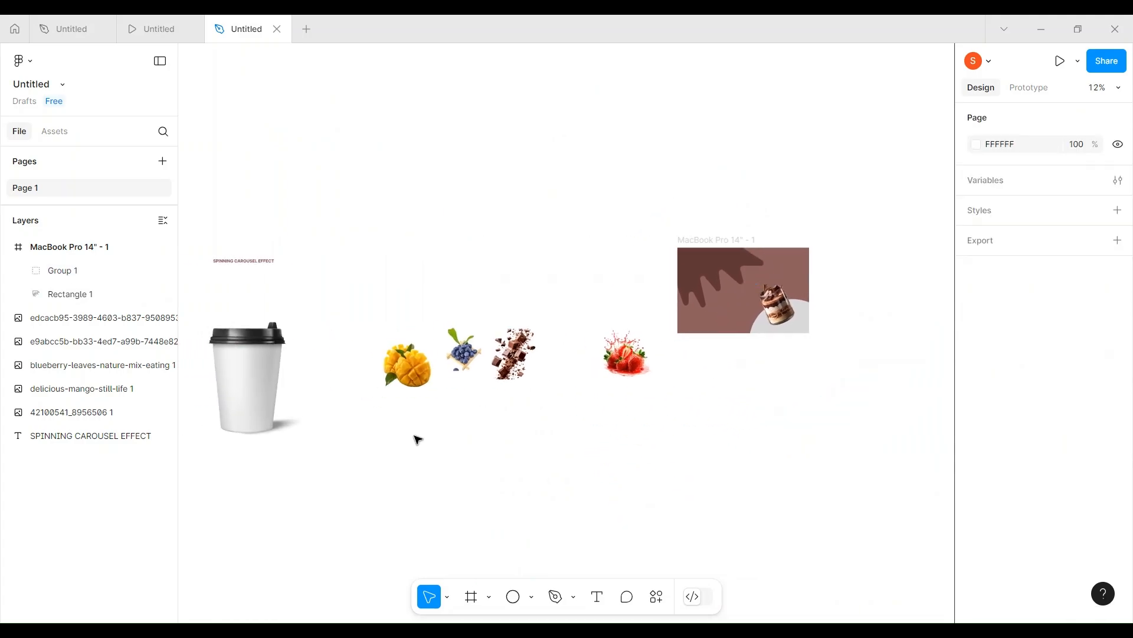
pyautogui.moveTo(381, 431); pyautogui.dragTo(653, 356)
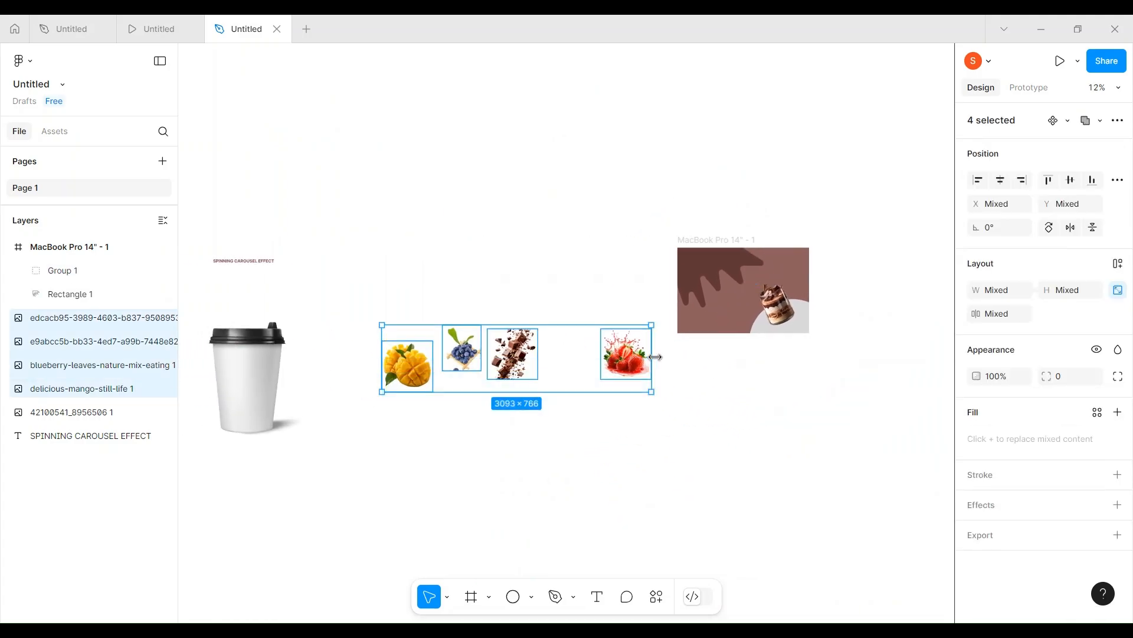
pyautogui.click(999, 181)
pyautogui.hotkey('ctrl', 'z')
pyautogui.click(1051, 180)
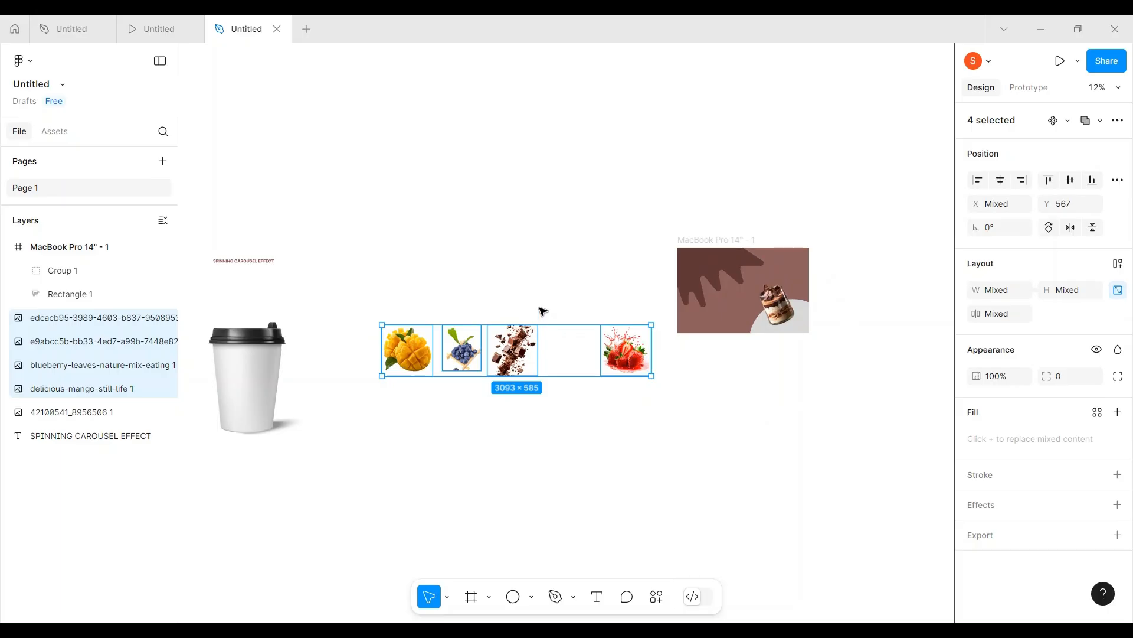
pyautogui.scroll(3, 541, 312)
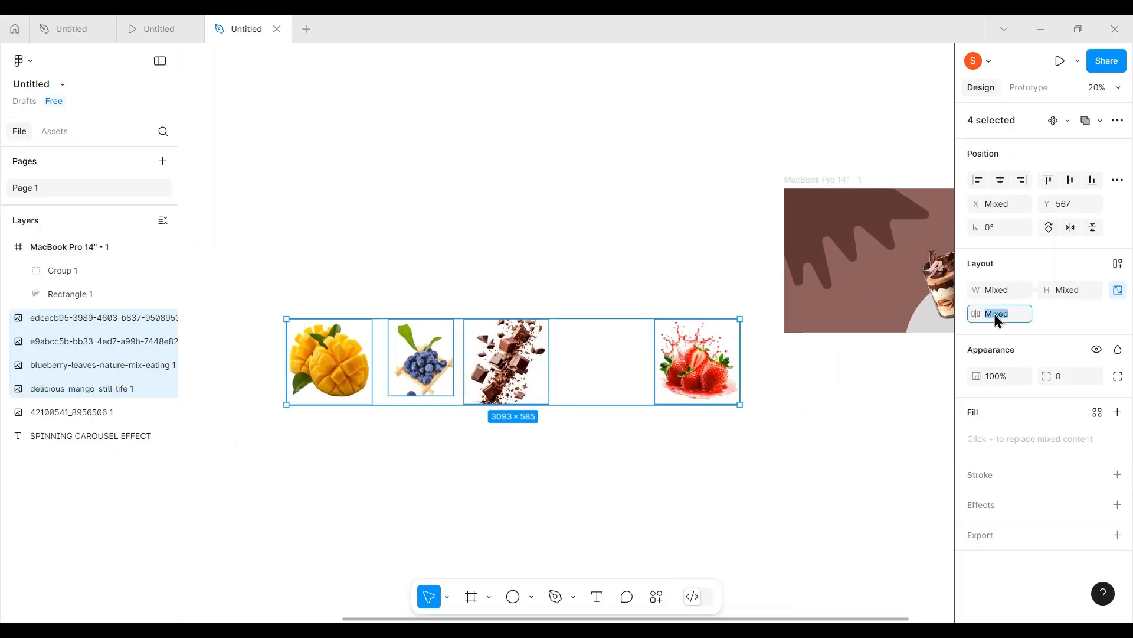
pyautogui.press('Return')
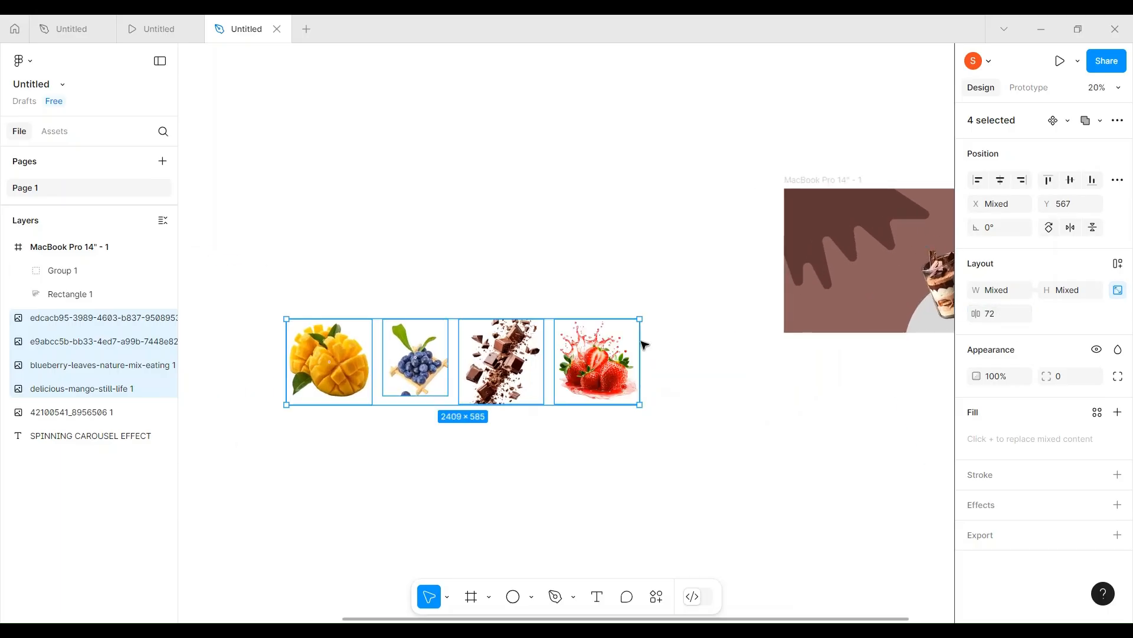
# Resize the mango fruit image proportionally to a width of 200
pyautogui.click(527, 263)
pyautogui.hscroll(-3, 524, 271)
pyautogui.scroll(5, 525, 270)
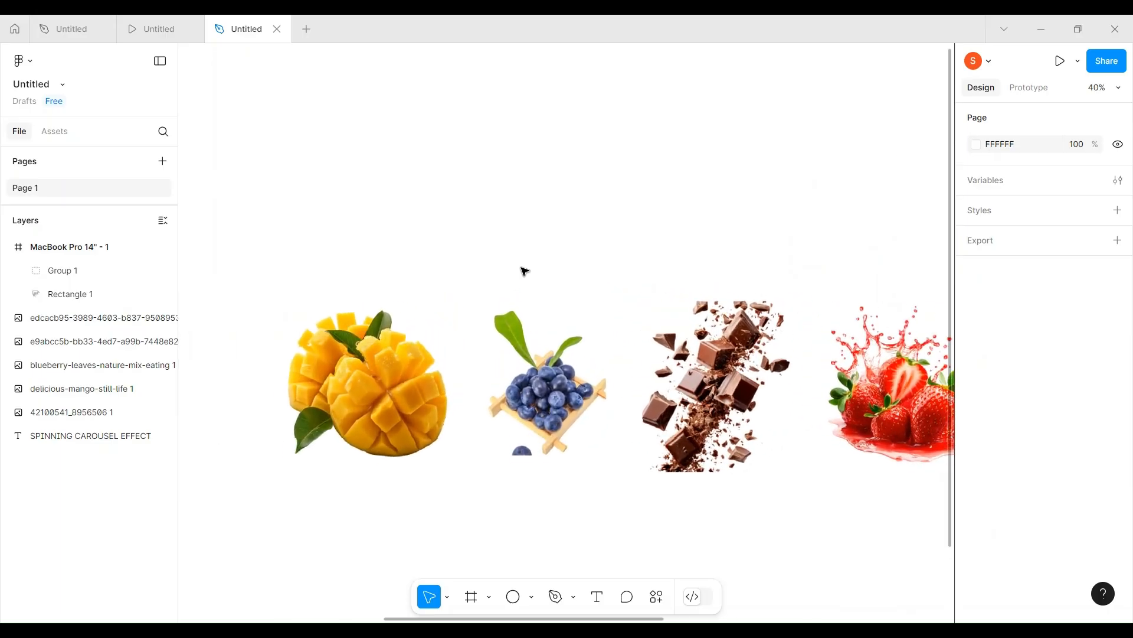
pyautogui.click(416, 404)
pyautogui.keyDown('shift'); pyautogui.click(535, 416); pyautogui.keyUp('shift')
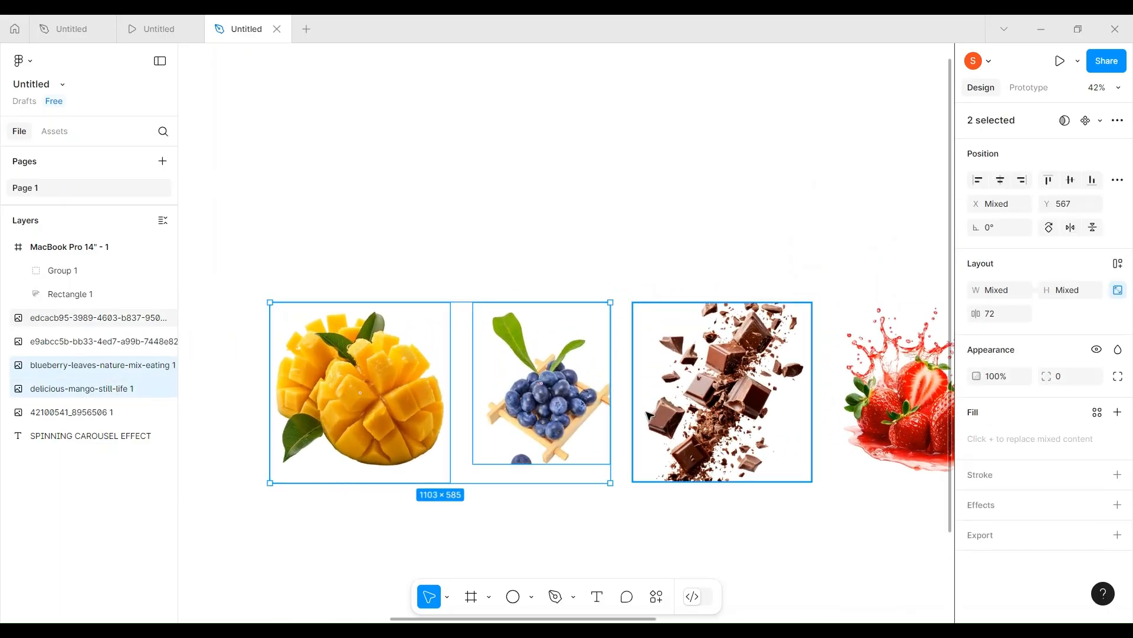
pyautogui.click(567, 289)
pyautogui.click(417, 419)
pyautogui.click(576, 403)
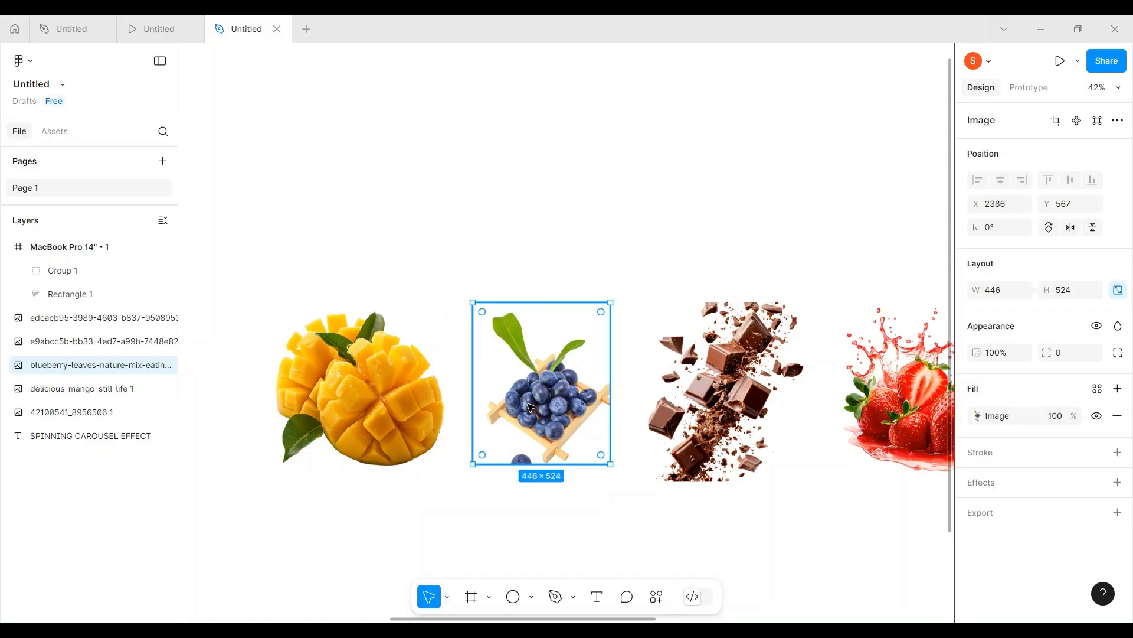
pyautogui.click(354, 399)
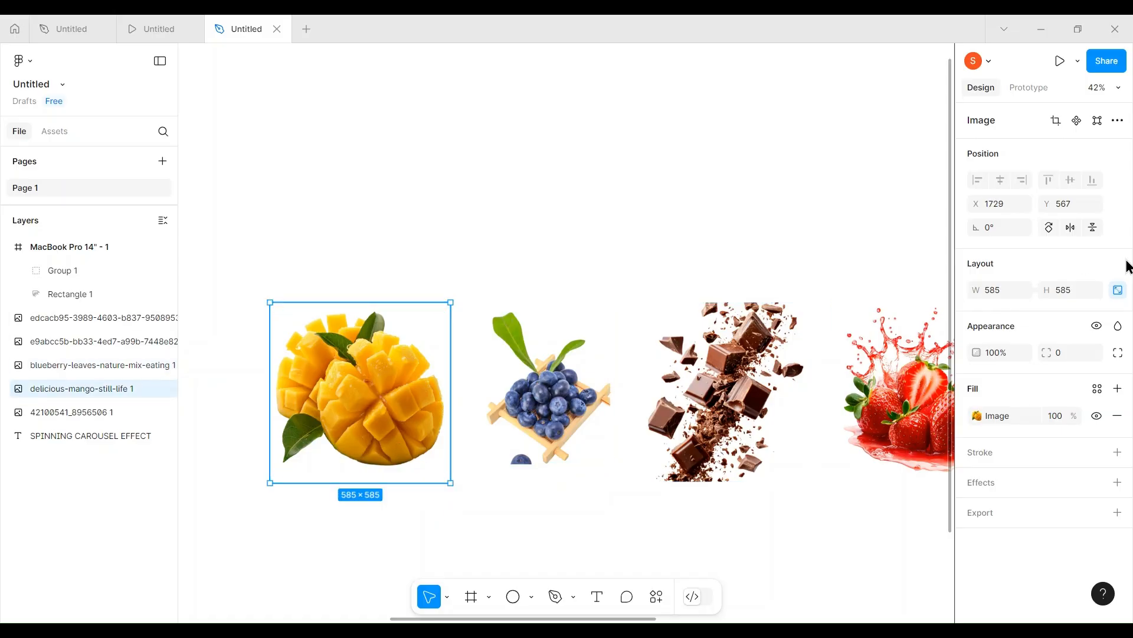
pyautogui.click(1002, 286)
pyautogui.write('200')
pyautogui.press('Return')
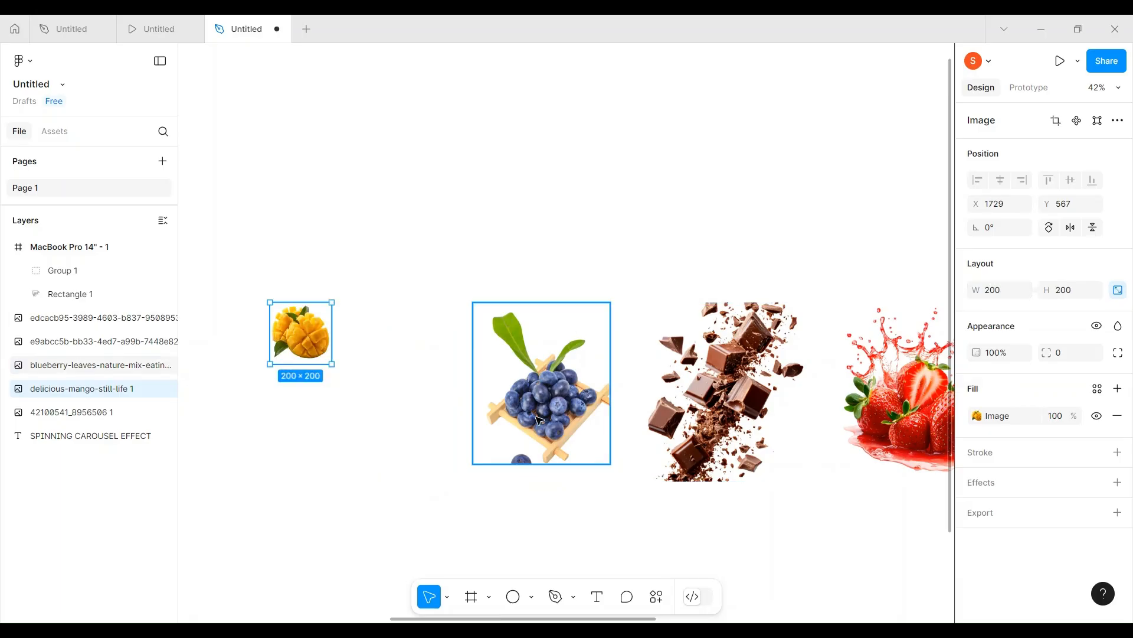
# Set the blueberry, chocolate and strawberry images' width to 200, followed by their height to 200
pyautogui.click(539, 416)
pyautogui.keyDown('shift'); pyautogui.click(694, 402); pyautogui.keyUp('shift')
pyautogui.keyDown('shift'); pyautogui.click(895, 396); pyautogui.keyUp('shift')
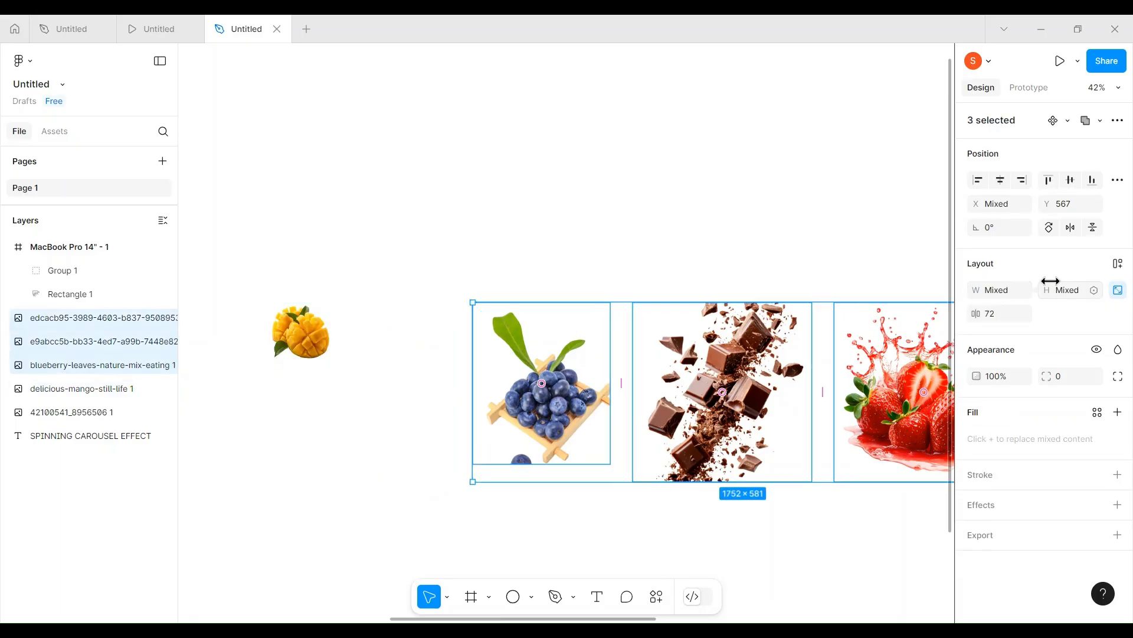
pyautogui.write('200')
pyautogui.press('Return')
pyautogui.write('200')
pyautogui.press('Return')
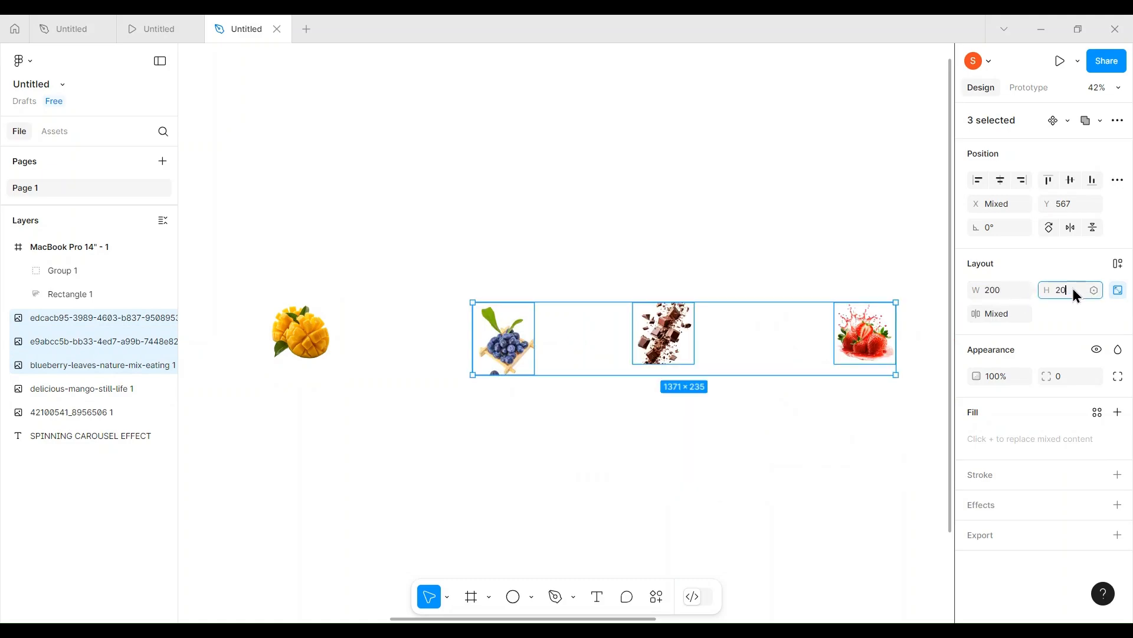
pyautogui.click(600, 221)
pyautogui.hscroll(1, 591, 236)
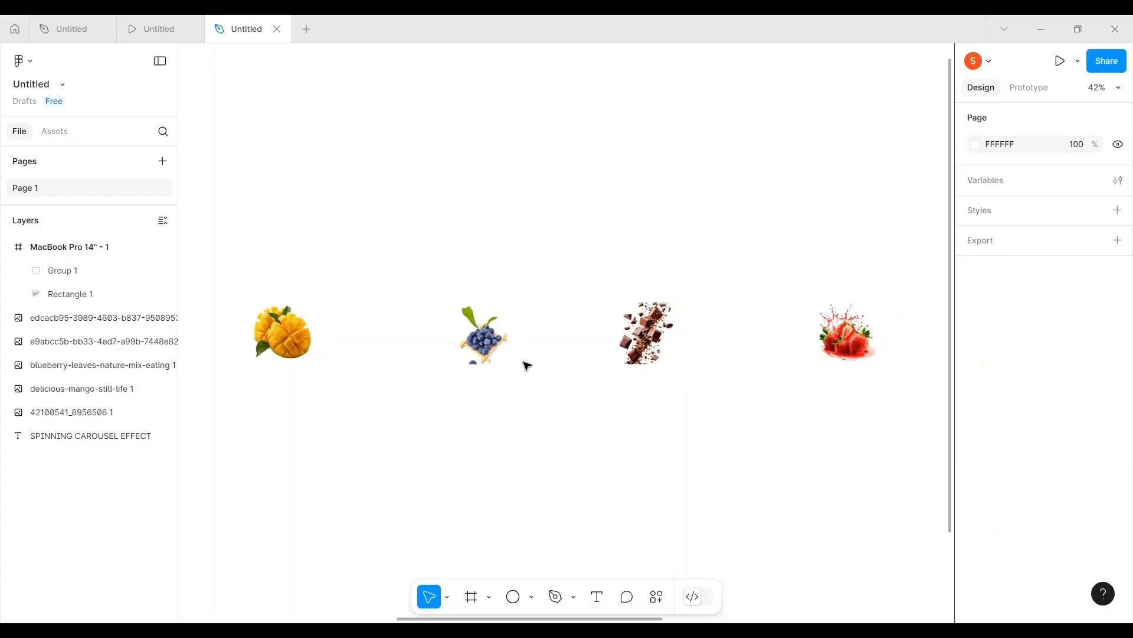
# Set the horizontal spacing between the mango, blueberry, chocolate and strawberry images to 85
pyautogui.moveTo(262, 431); pyautogui.dragTo(892, 331)
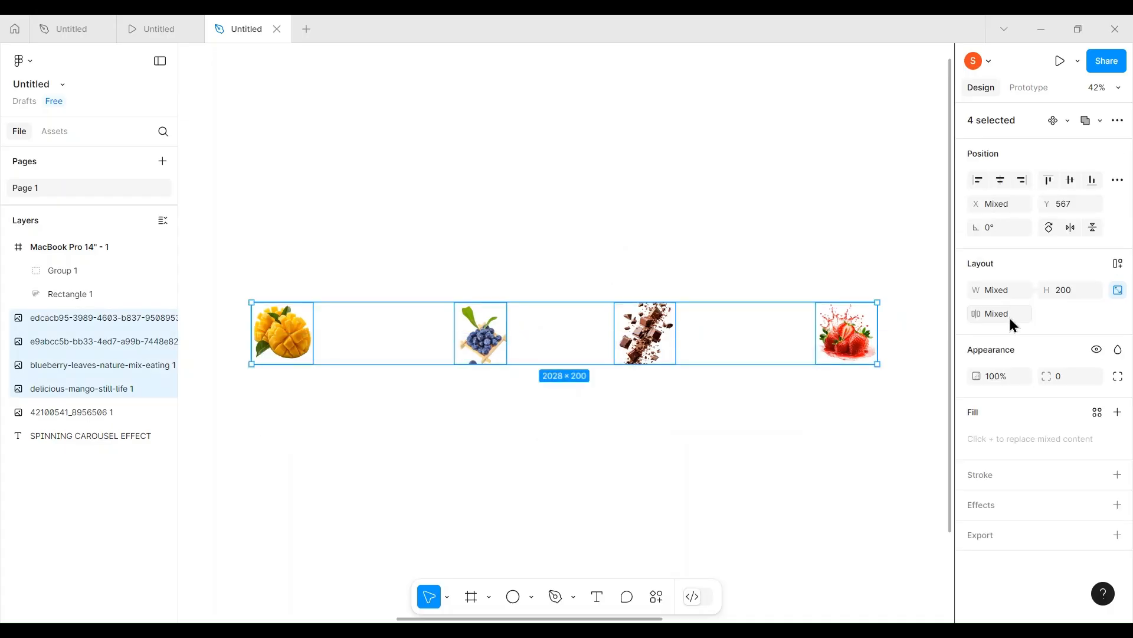
pyautogui.write('85')
pyautogui.press('Return')
pyautogui.hscroll(-1, 515, 286)
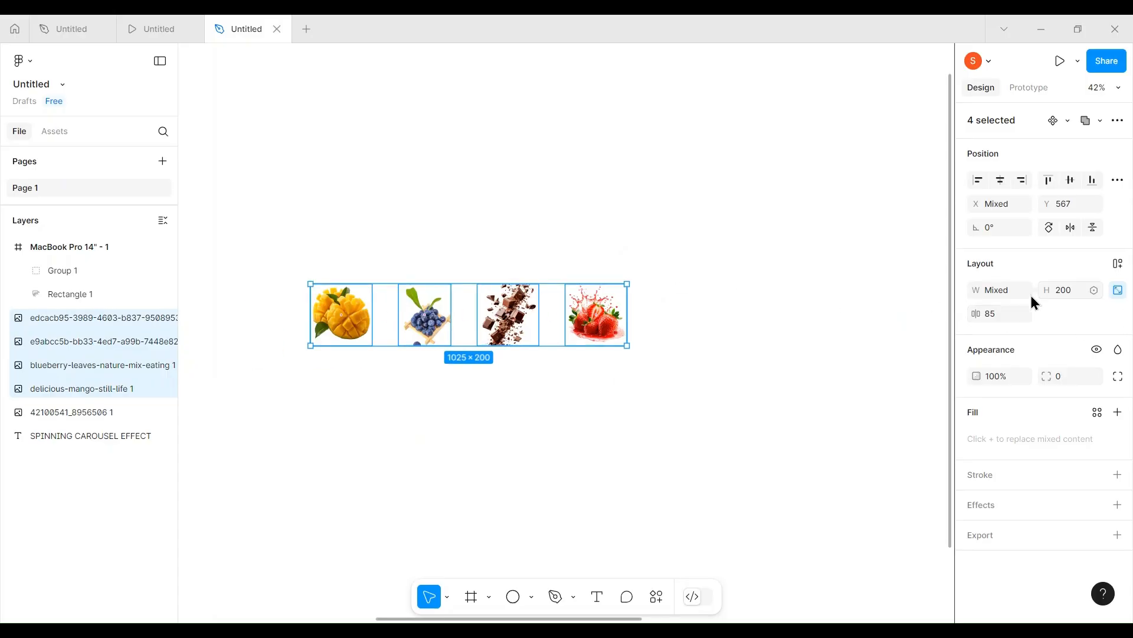
pyautogui.click(502, 195)
# Move the mango image to the end of the ingredient row, after the strawberry image, aligned with the others
pyautogui.moveTo(358, 342); pyautogui.dragTo(780, 191)
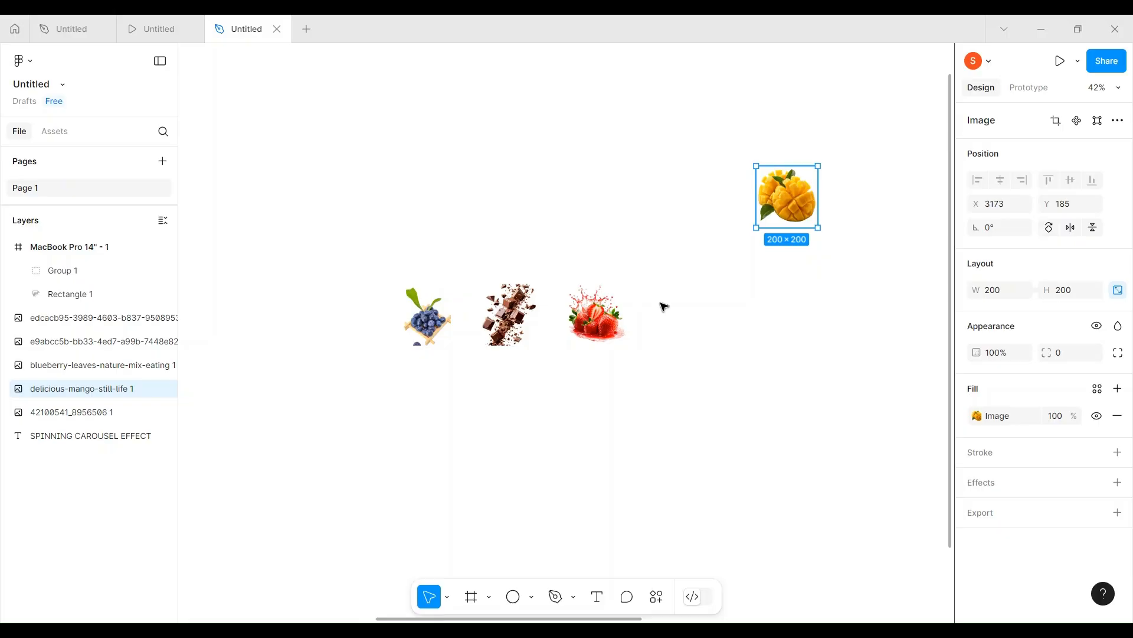
pyautogui.hscroll(5, 792, 196)
pyautogui.scroll(3, 793, 196)
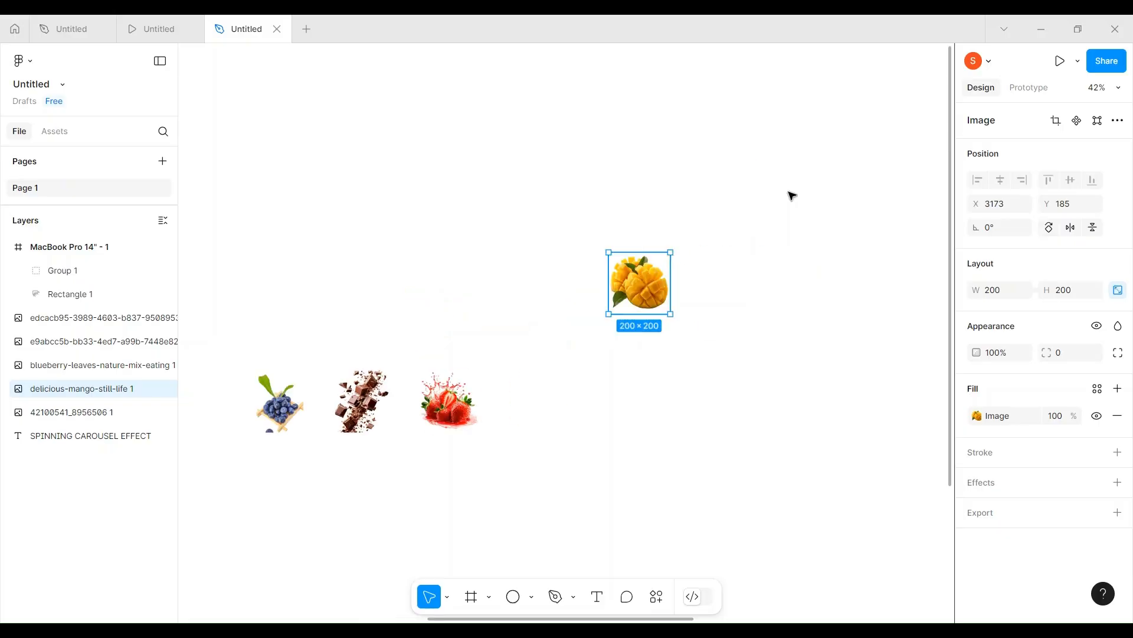
pyautogui.scroll(-2, 660, 302)
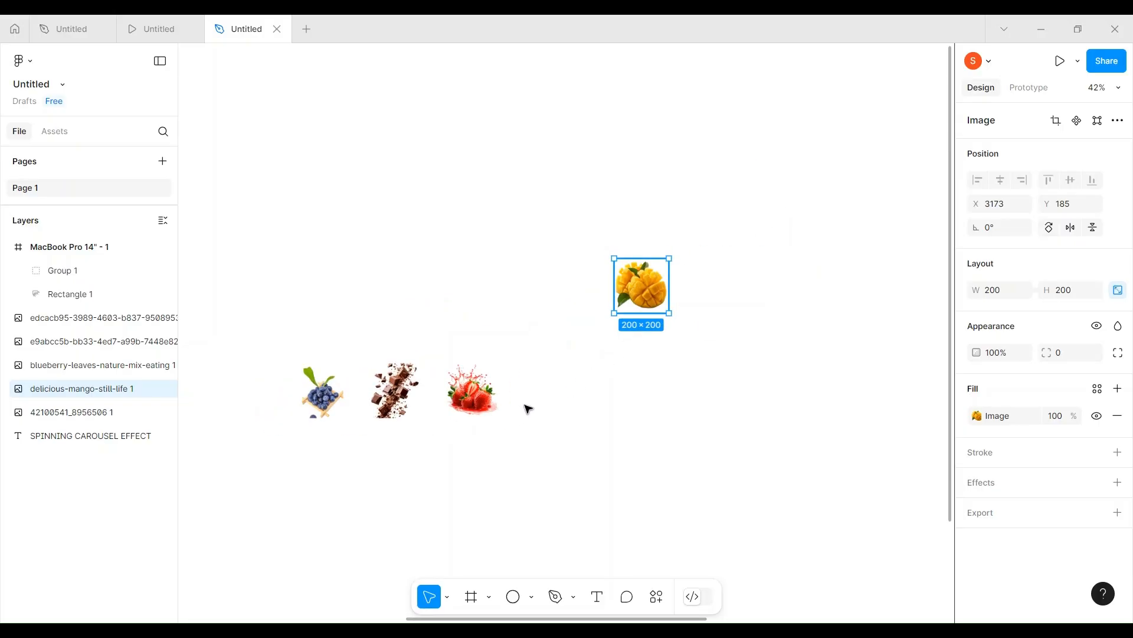
pyautogui.moveTo(529, 409); pyautogui.dragTo(542, 391)
pyautogui.click(297, 459)
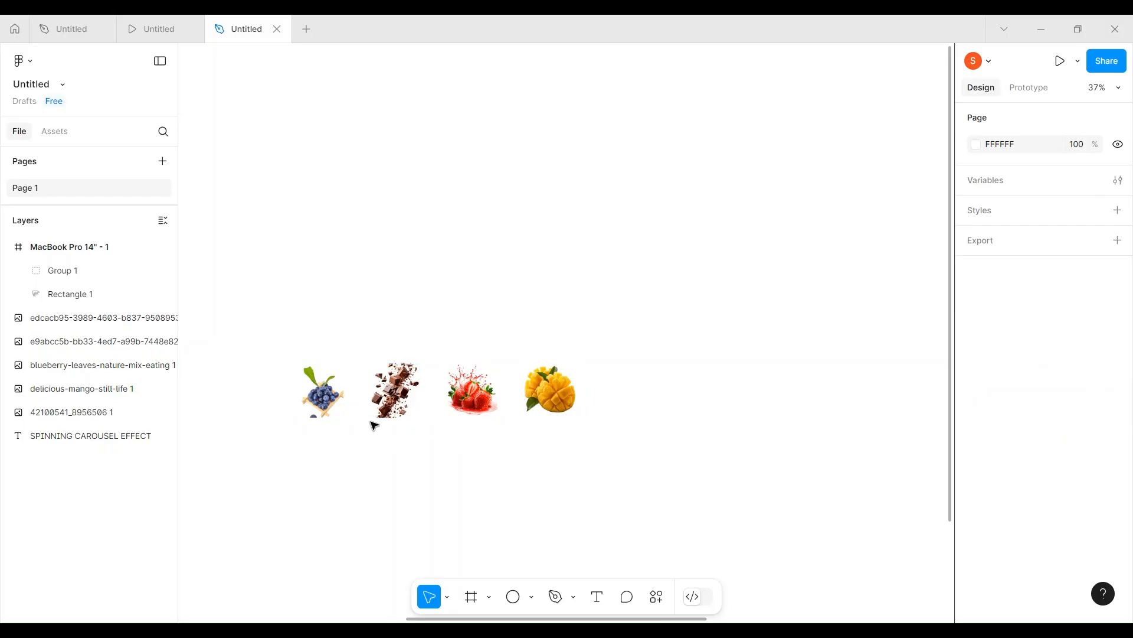
# Duplicate the rotated dessert group and place the copy outside the frame, below the row of ingredient images
pyautogui.hscroll(12, 605, 339)
pyautogui.scroll(-2, 605, 339)
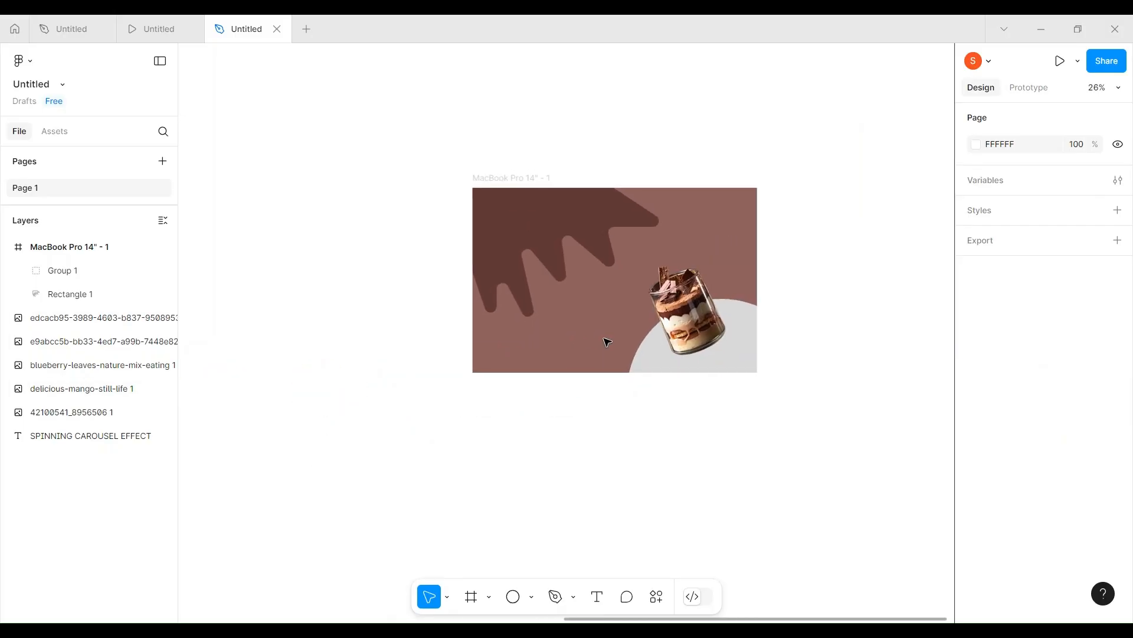
pyautogui.hscroll(2, 605, 339)
pyautogui.click(616, 345)
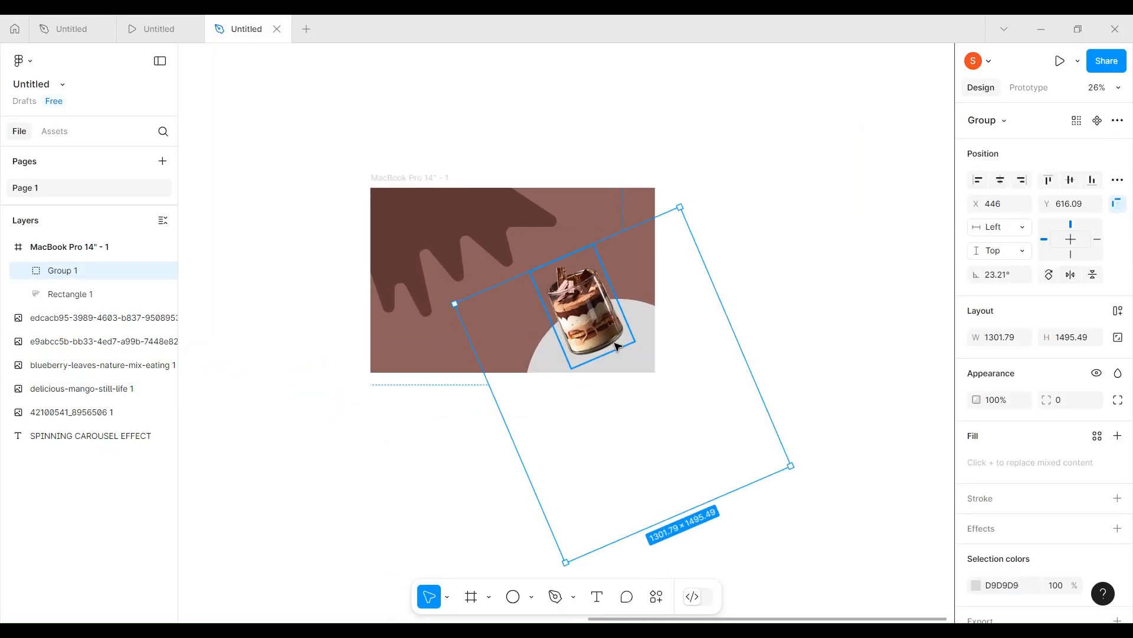
pyautogui.hotkey('ctrl', 'd')
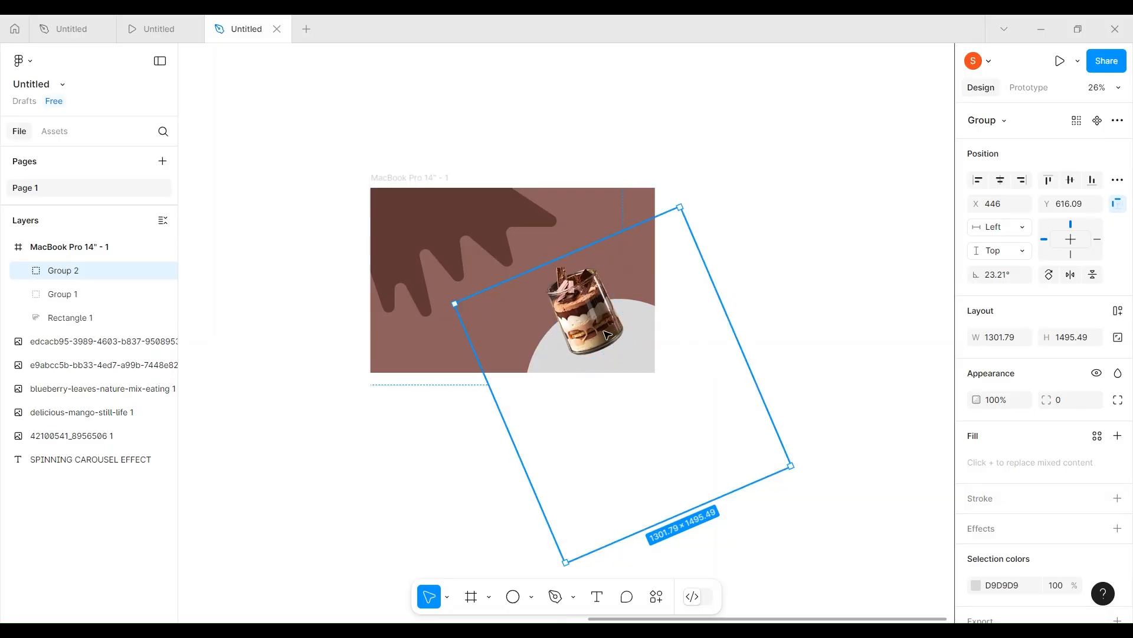
pyautogui.moveTo(616, 332); pyautogui.dragTo(513, 345)
pyautogui.hscroll(-6, 392, 450)
pyautogui.scroll(-3, 392, 451)
pyautogui.hscroll(-4, 393, 452)
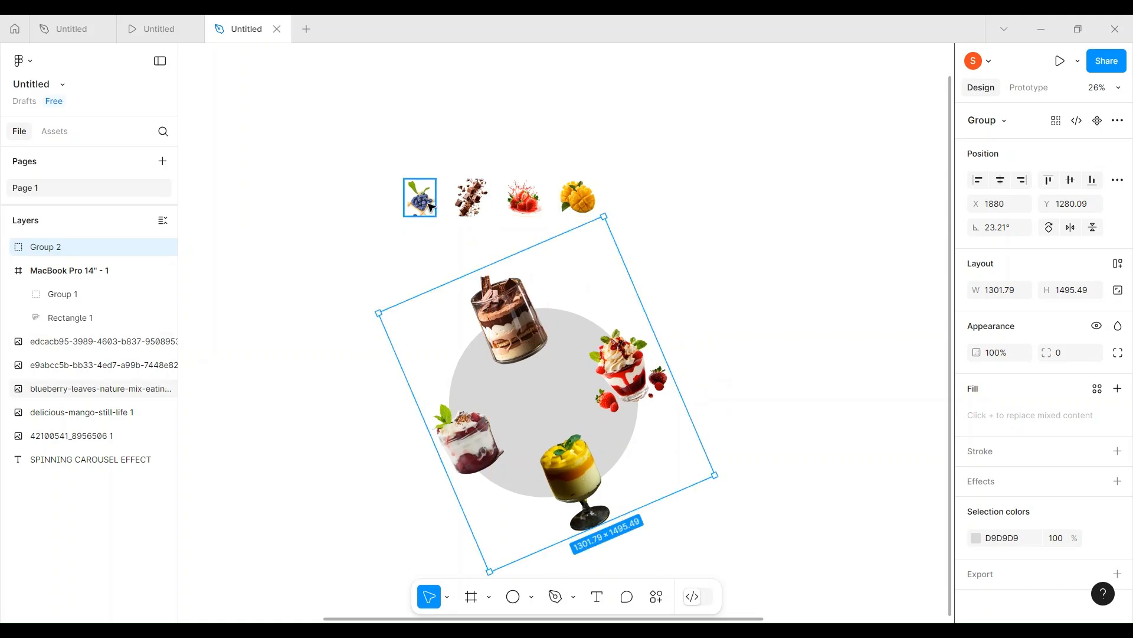
# Move the blueberry image to the end of the row after the mango and delete the duplicated dessert group
pyautogui.moveTo(426, 203); pyautogui.dragTo(639, 206)
pyautogui.click(519, 397)
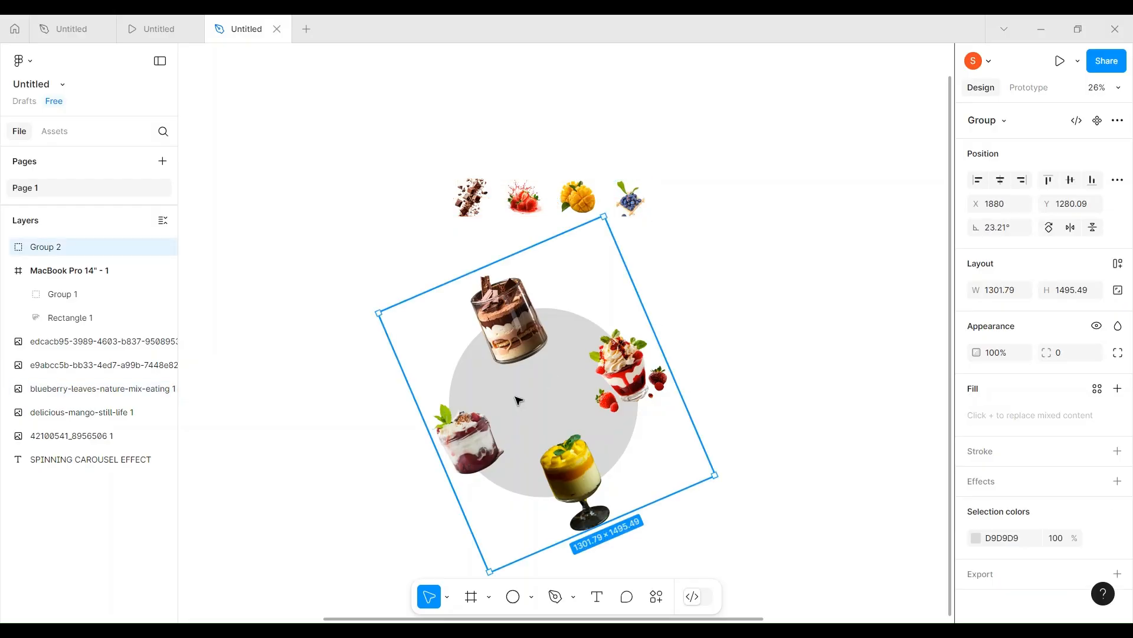
pyautogui.press('Delete')
# Wrap the chocolate image and the strawberry image each in its own frame
pyautogui.moveTo(402, 140); pyautogui.dragTo(715, 262)
pyautogui.scroll(5, 525, 189)
pyautogui.scroll(1, 526, 190)
pyautogui.hscroll(1, 526, 190)
pyautogui.scroll(3, 526, 190)
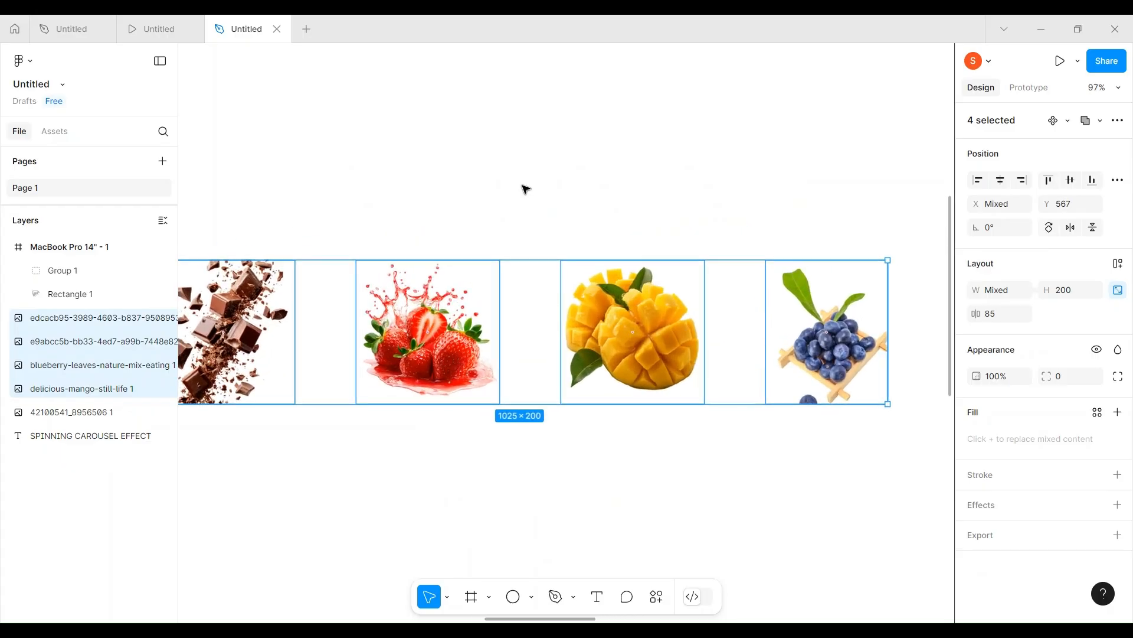
pyautogui.scroll(-1, 526, 189)
pyautogui.click(525, 189)
pyautogui.click(278, 313)
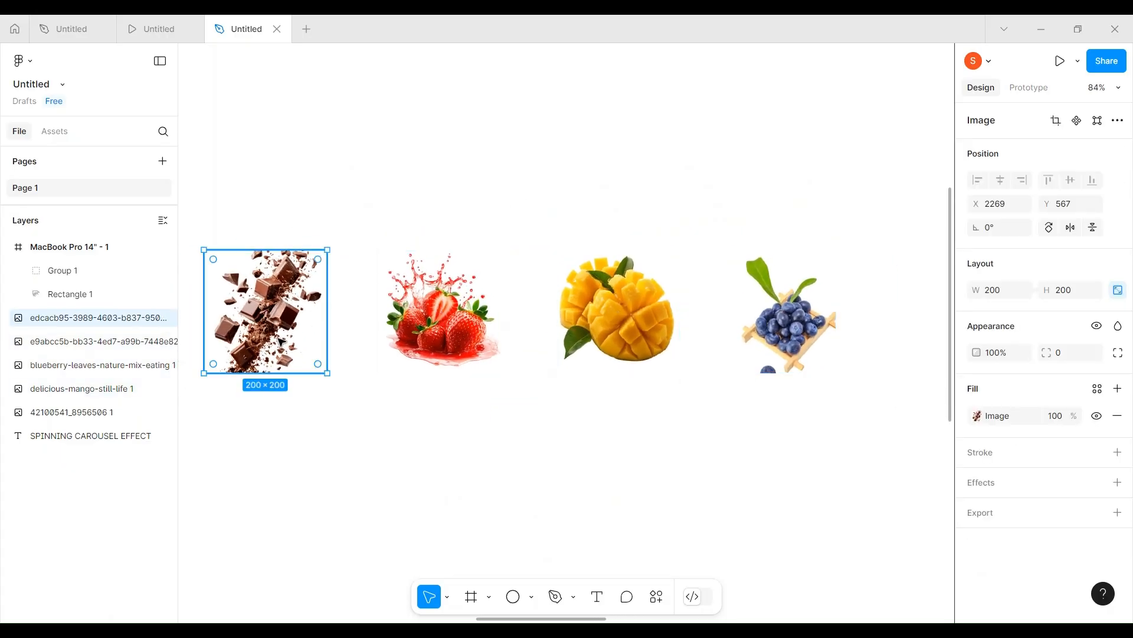
pyautogui.rightClick(281, 316)
pyautogui.click(378, 326)
pyautogui.click(425, 310)
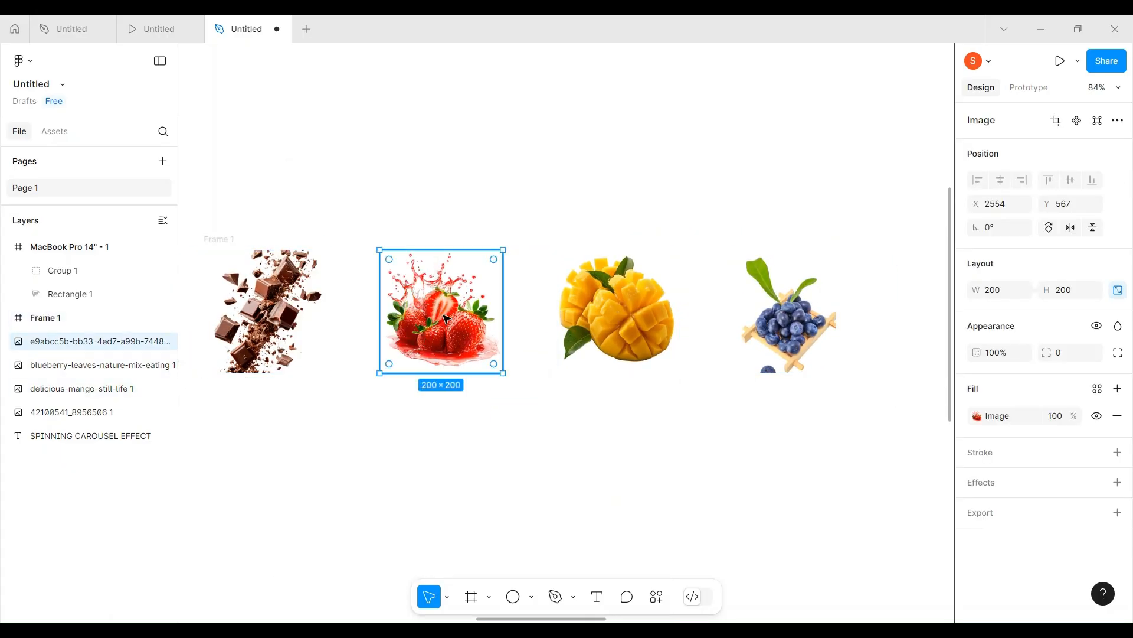
pyautogui.rightClick(447, 316)
pyautogui.click(543, 326)
# Wrap the mango image and the blueberry image each in its own frame
pyautogui.click(593, 312)
pyautogui.rightClick(593, 311)
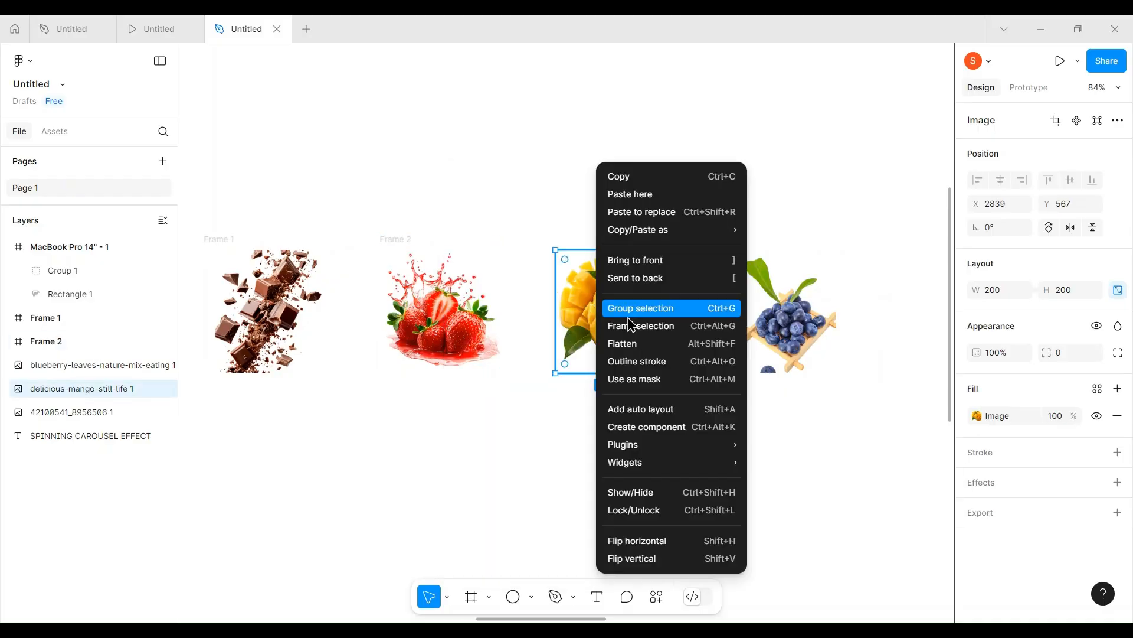
pyautogui.click(671, 326)
pyautogui.rightClick(782, 334)
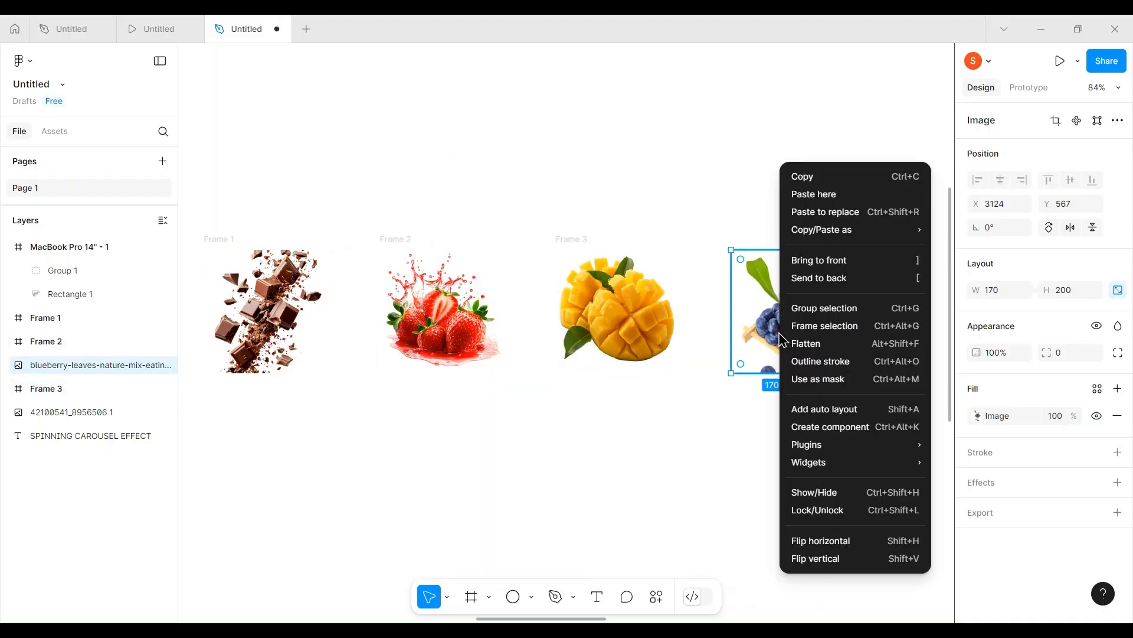
pyautogui.click(853, 327)
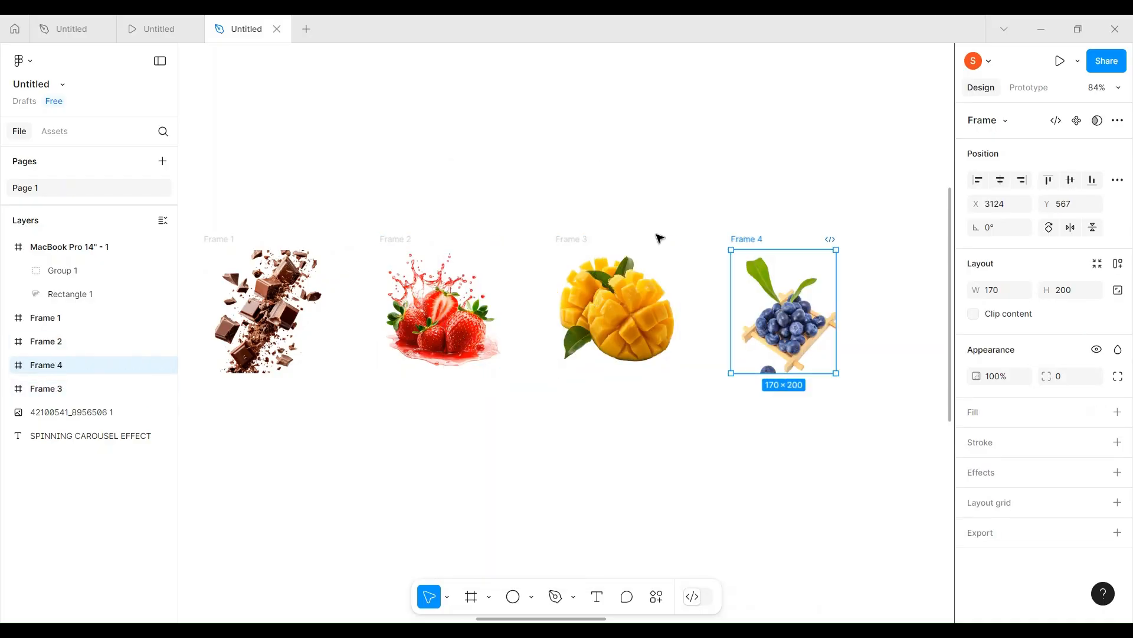
# Set the width of the blueberry image's frame to 200
pyautogui.click(978, 292)
pyautogui.moveTo(982, 292); pyautogui.dragTo(1021, 291)
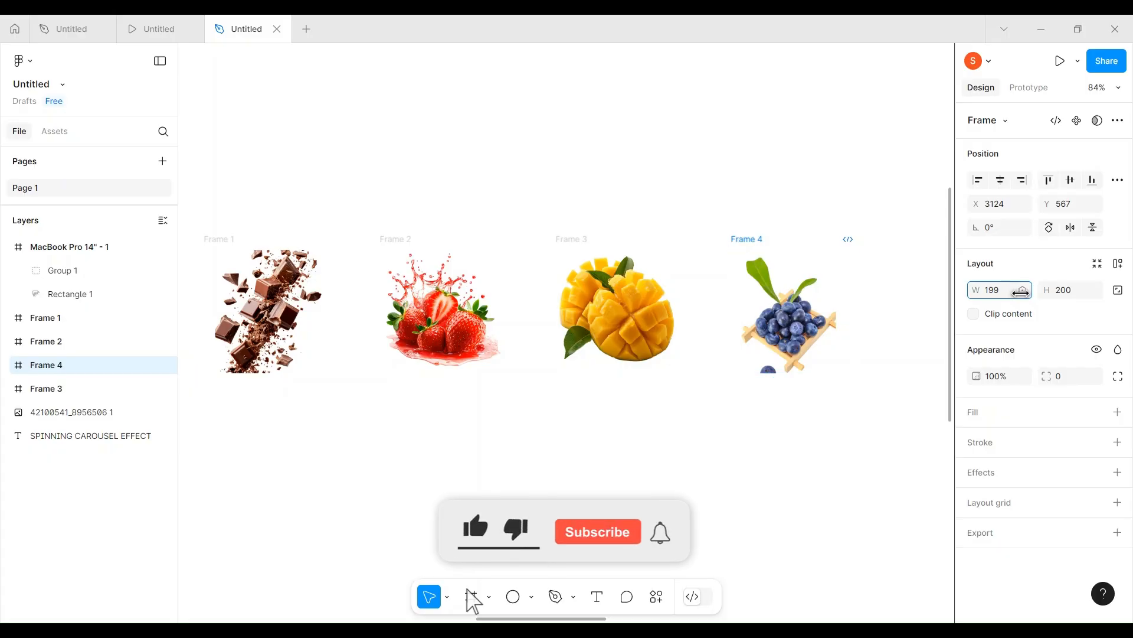
pyautogui.click(582, 169)
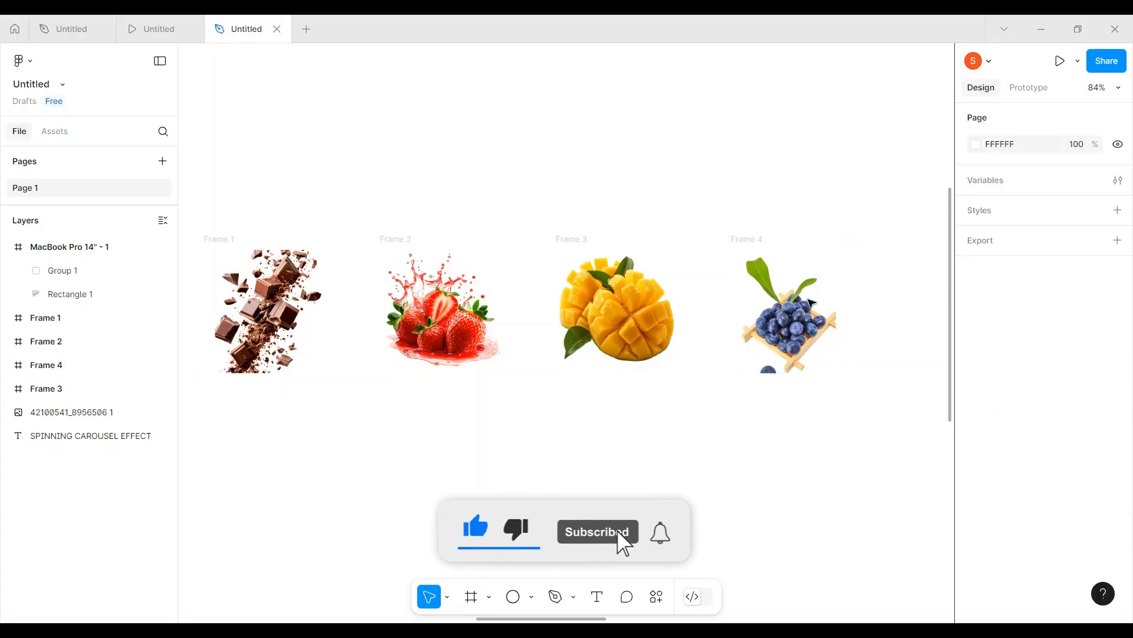
pyautogui.click(237, 308)
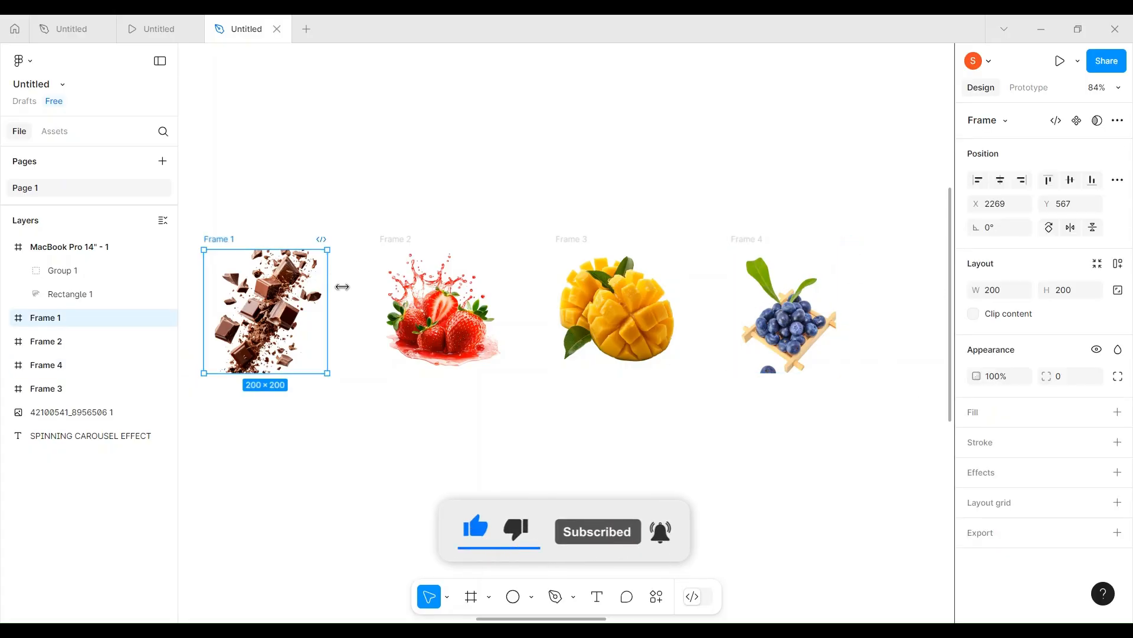
pyautogui.keyDown('shift'); pyautogui.click(467, 270); pyautogui.keyUp('shift')
pyautogui.keyDown('shift'); pyautogui.click(561, 247); pyautogui.keyUp('shift')
pyautogui.keyDown('shift'); pyautogui.click(788, 266); pyautogui.keyUp('shift')
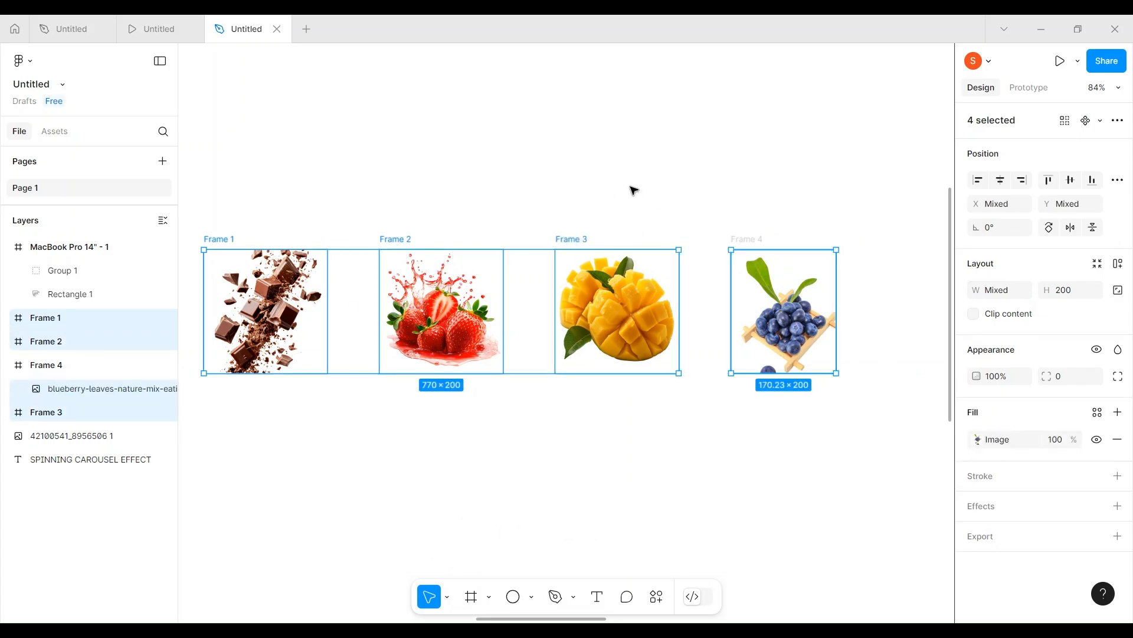
pyautogui.click(652, 187)
# Set the corner radius of all four ingredient frames to 90
pyautogui.click(745, 239)
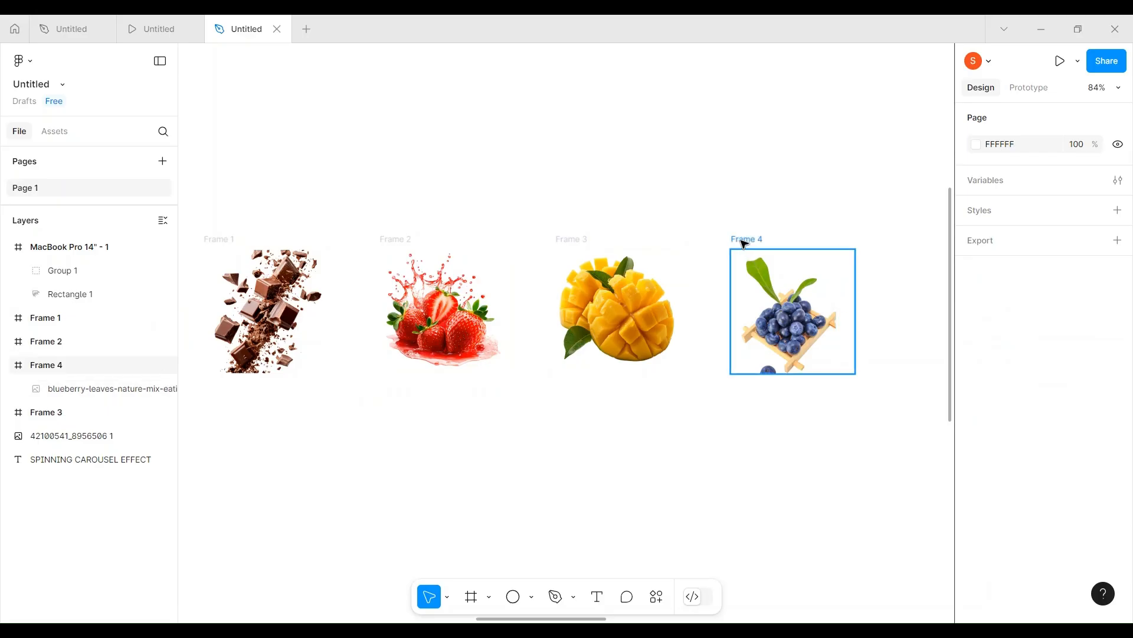
pyautogui.keyDown('shift'); pyautogui.click(557, 240); pyautogui.keyUp('shift')
pyautogui.keyDown('shift'); pyautogui.click(404, 242); pyautogui.keyUp('shift')
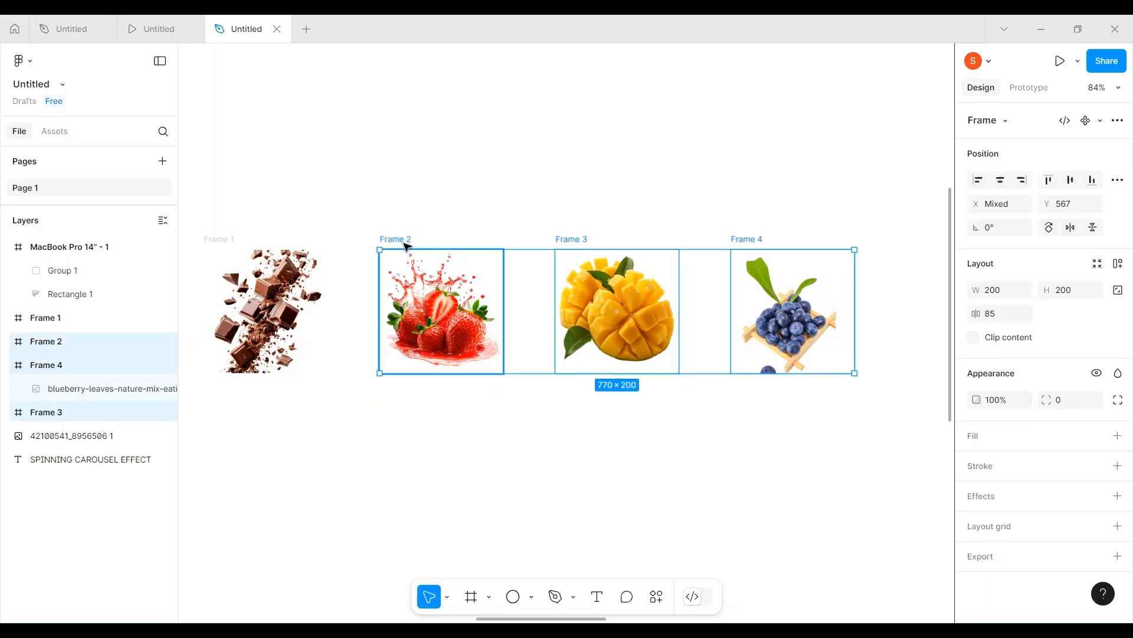
pyautogui.keyDown('shift'); pyautogui.click(244, 248); pyautogui.keyUp('shift')
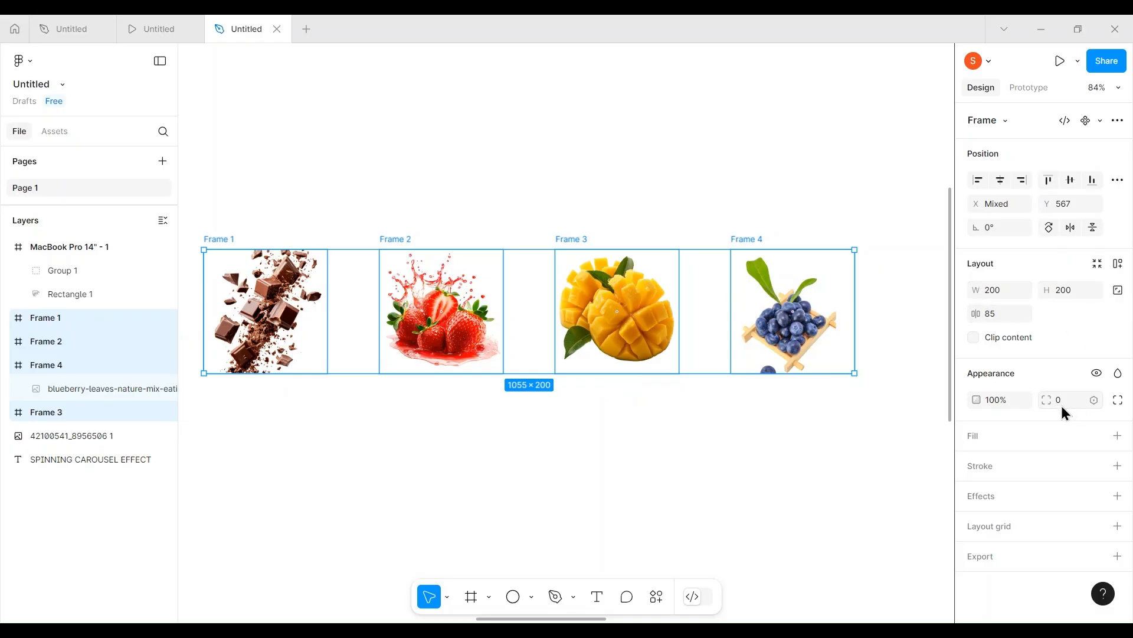
pyautogui.moveTo(1047, 400); pyautogui.dragTo(433, 392)
# Add a dark grey 5E5E5E fill to the four ingredient frames
pyautogui.click(1116, 436)
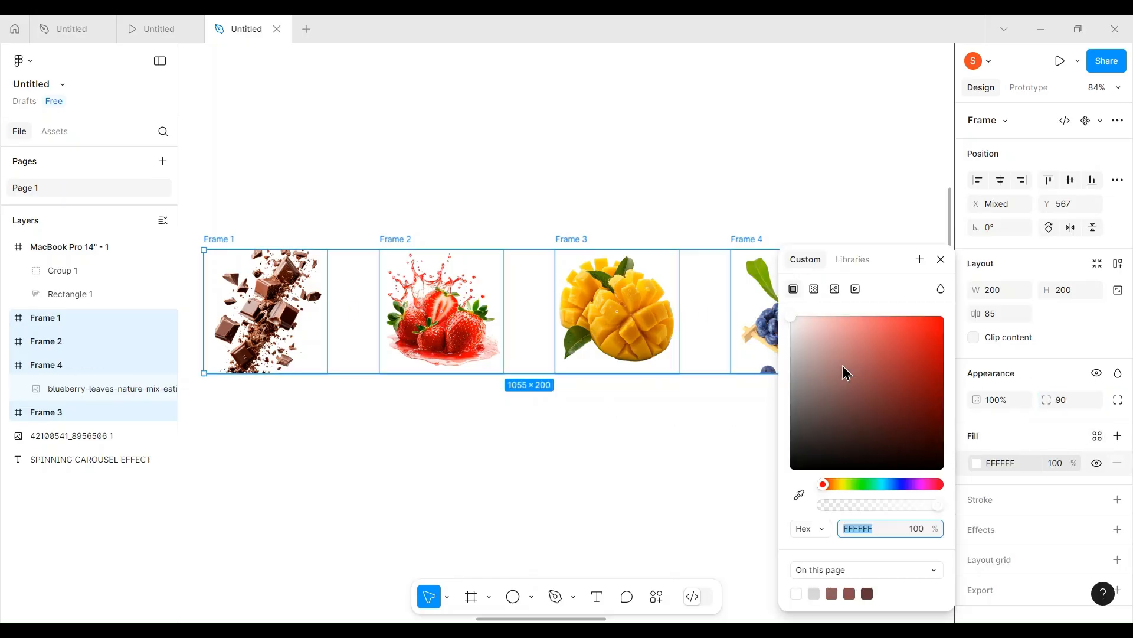
pyautogui.moveTo(843, 359); pyautogui.dragTo(741, 420)
pyautogui.click(252, 440)
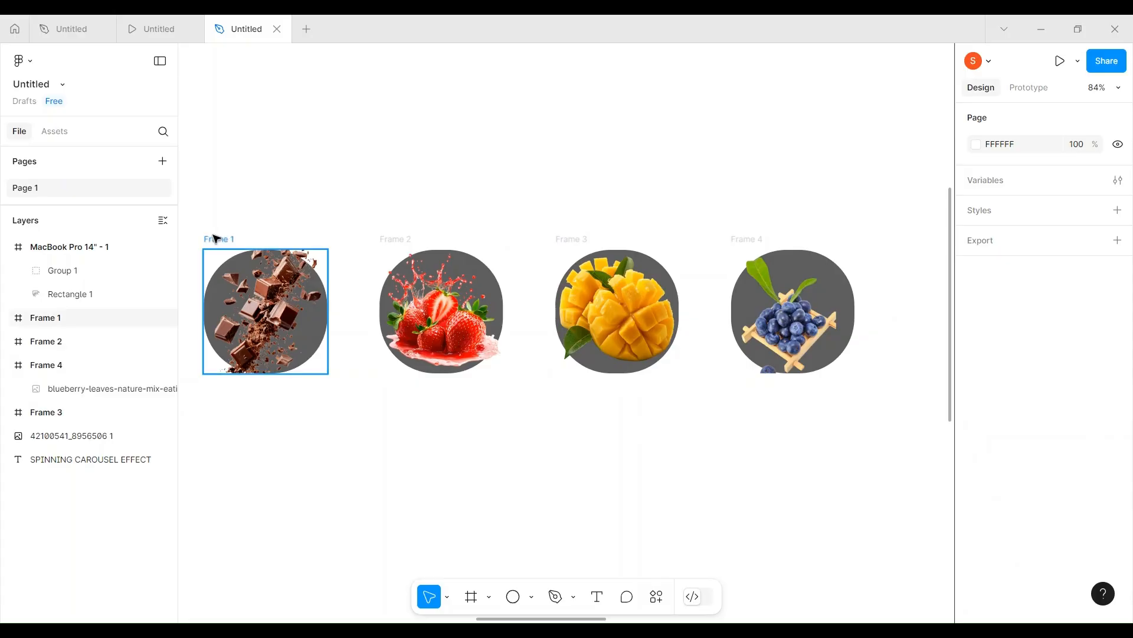
# Add auto layout to the chocolate, strawberry, mango and blueberry frames individually
pyautogui.click(214, 238)
pyautogui.click(1118, 263)
pyautogui.click(413, 240)
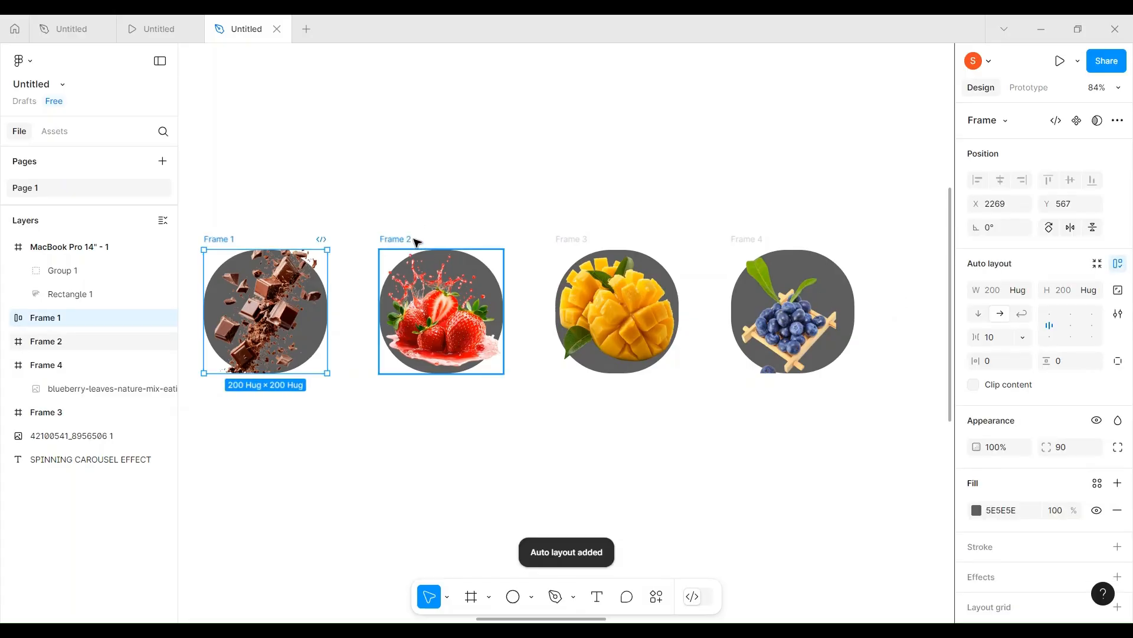
pyautogui.click(1116, 262)
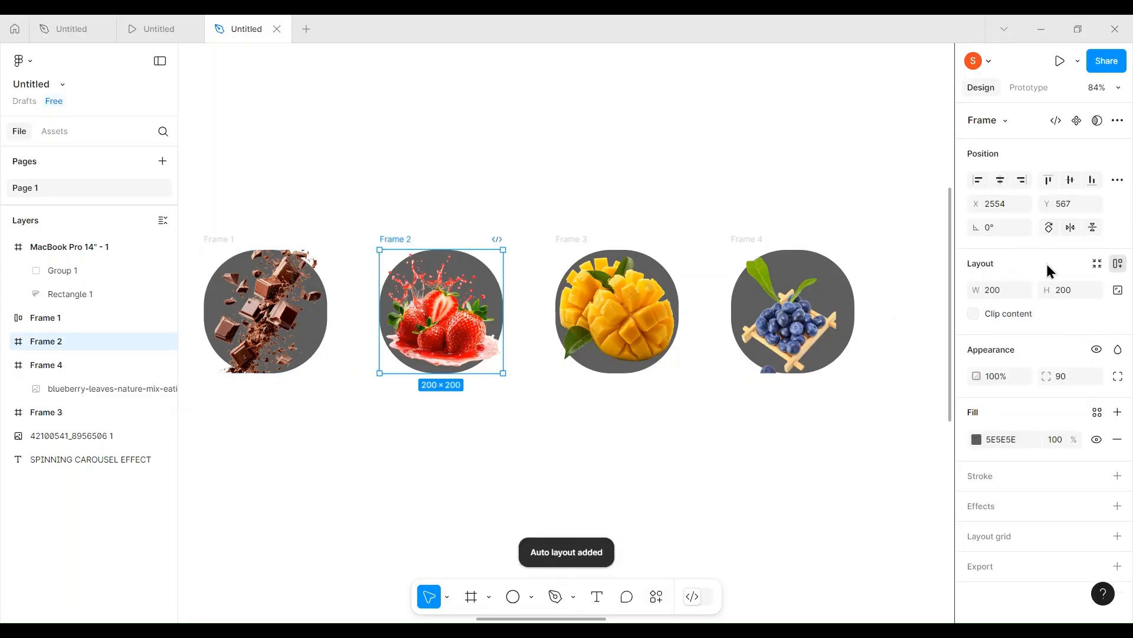
pyautogui.click(561, 256)
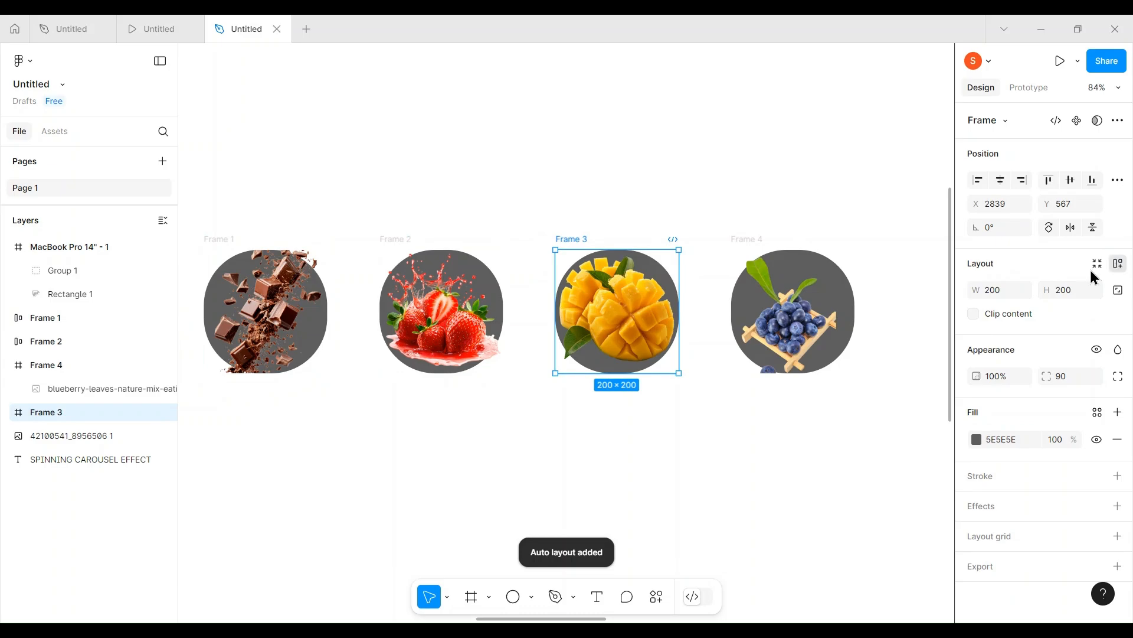
pyautogui.click(1117, 263)
pyautogui.click(734, 240)
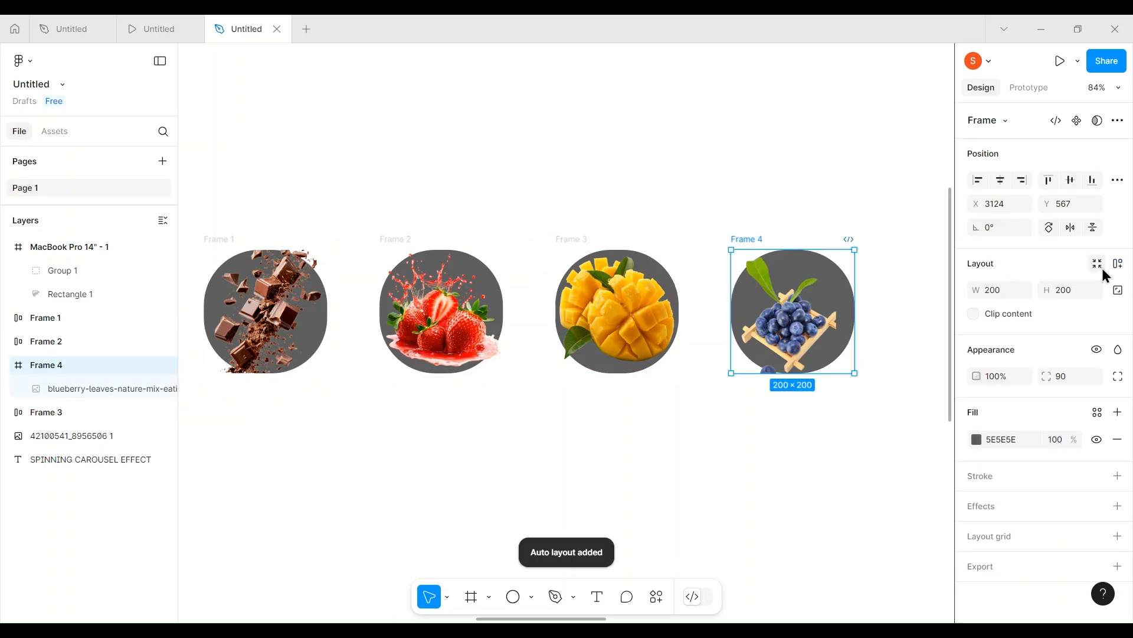
pyautogui.click(1118, 263)
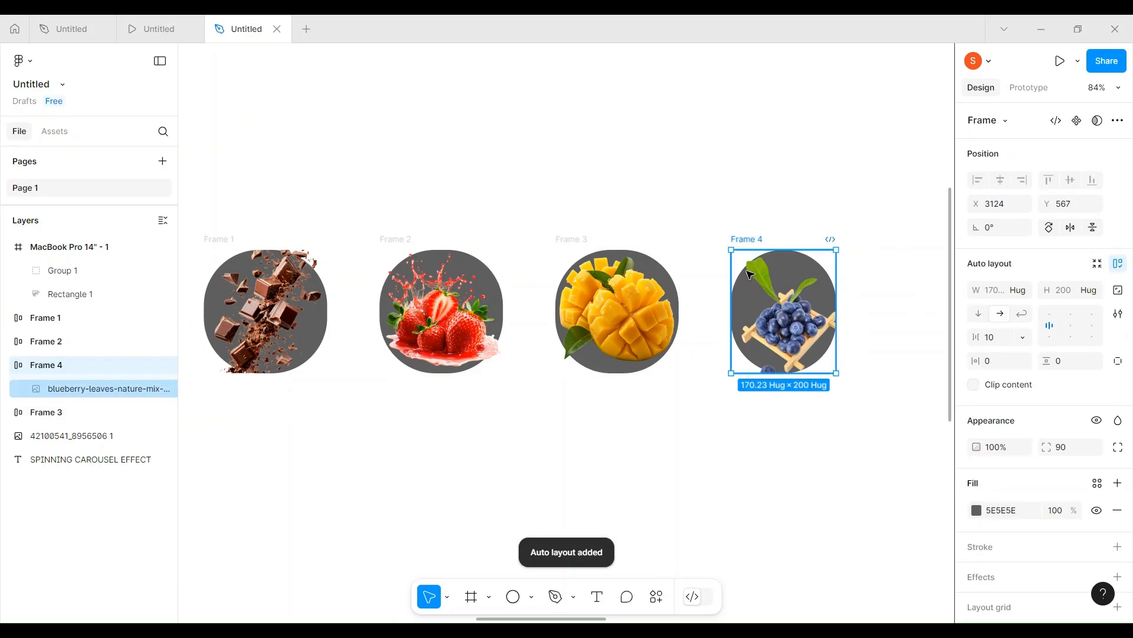
# Set the horizontal padding of all four ingredient frames to 16
pyautogui.keyDown('shift'); pyautogui.click(219, 239); pyautogui.keyUp('shift')
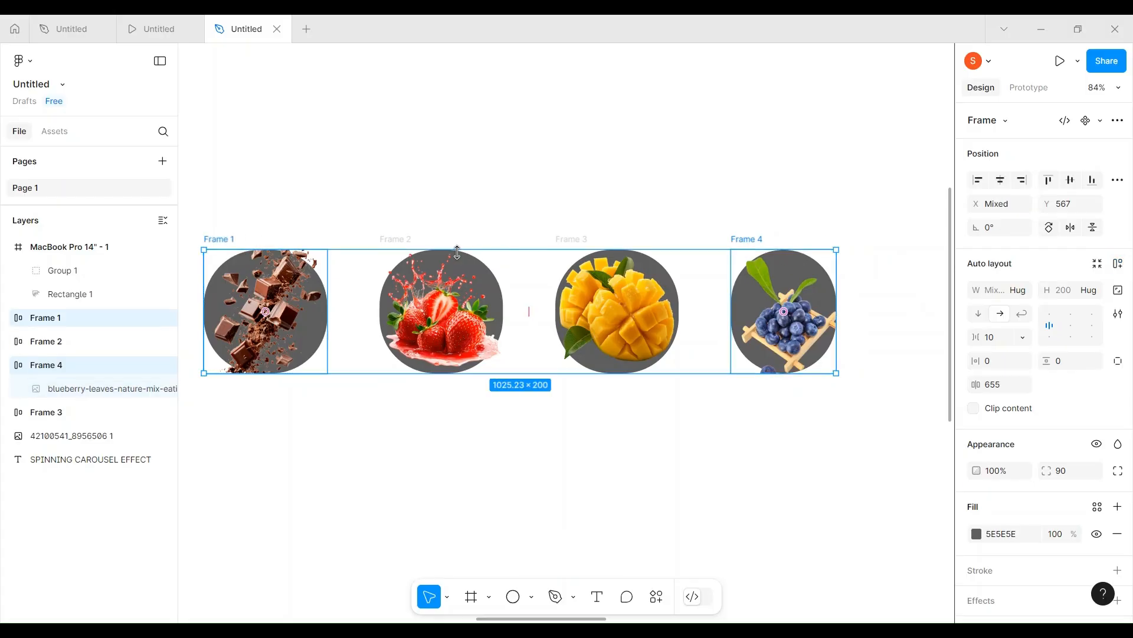
pyautogui.keyDown('shift'); pyautogui.click(403, 240); pyautogui.keyUp('shift')
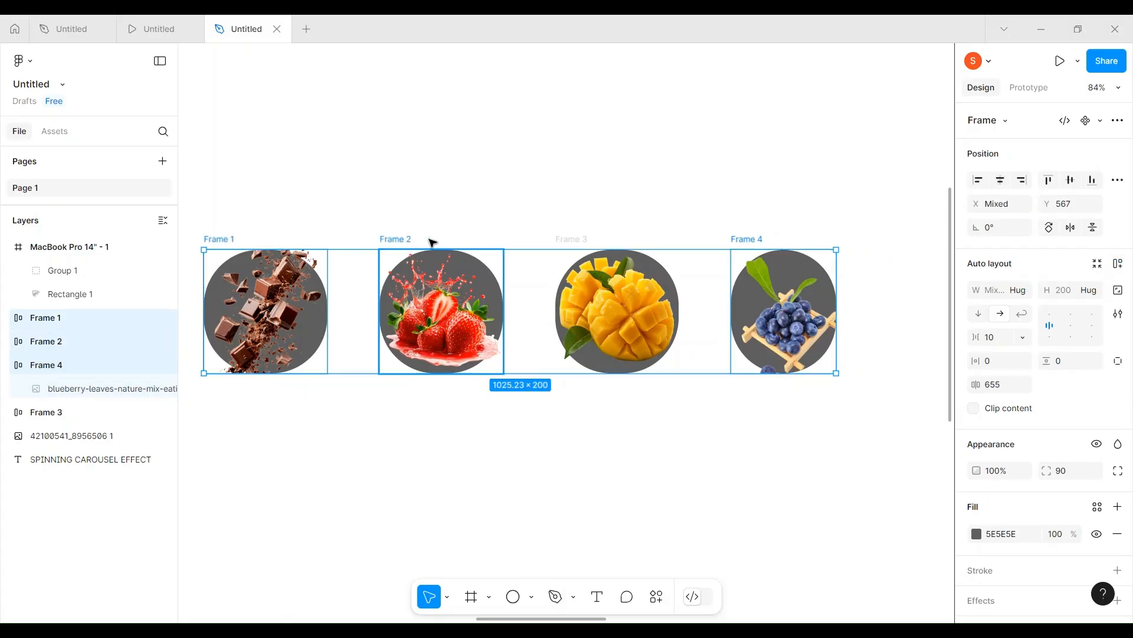
pyautogui.keyDown('shift'); pyautogui.click(582, 242); pyautogui.keyUp('shift')
pyautogui.moveTo(976, 361); pyautogui.dragTo(1003, 362)
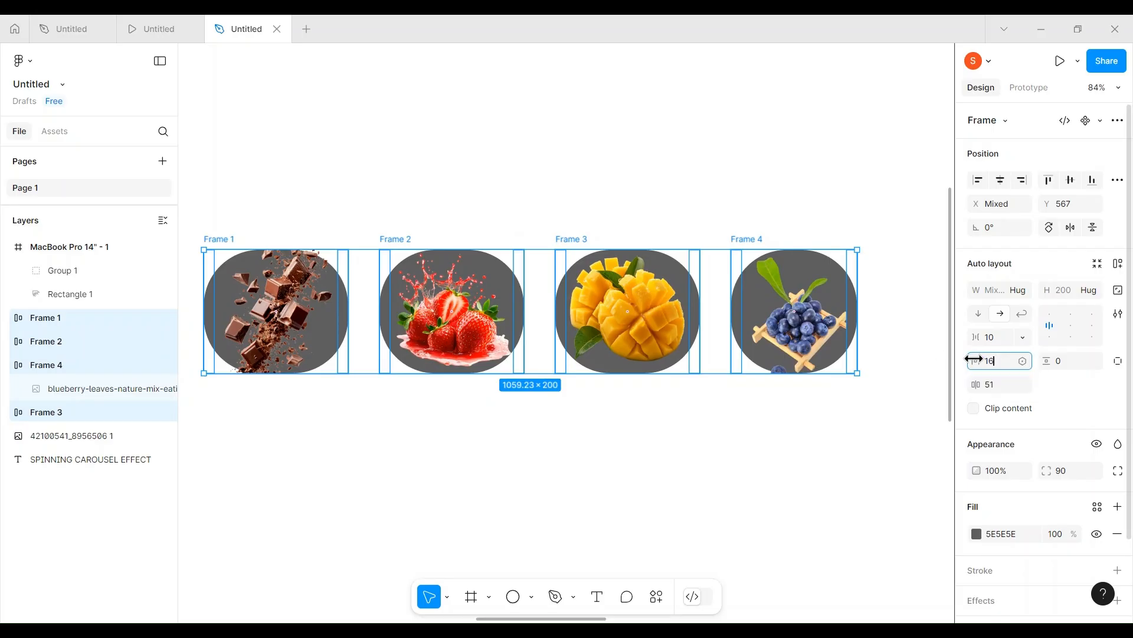
# Set the vertical padding of the four ingredient frames to 16 and their corner radius to 128
pyautogui.click(1071, 369)
pyautogui.write('1')
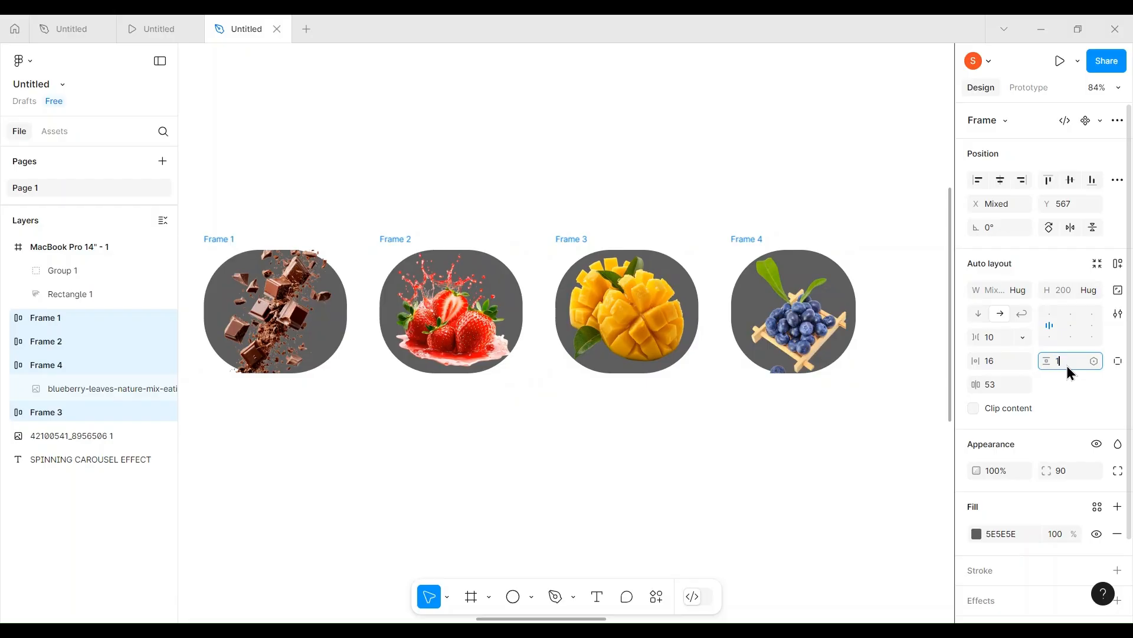
pyautogui.write('6')
pyautogui.press('Return')
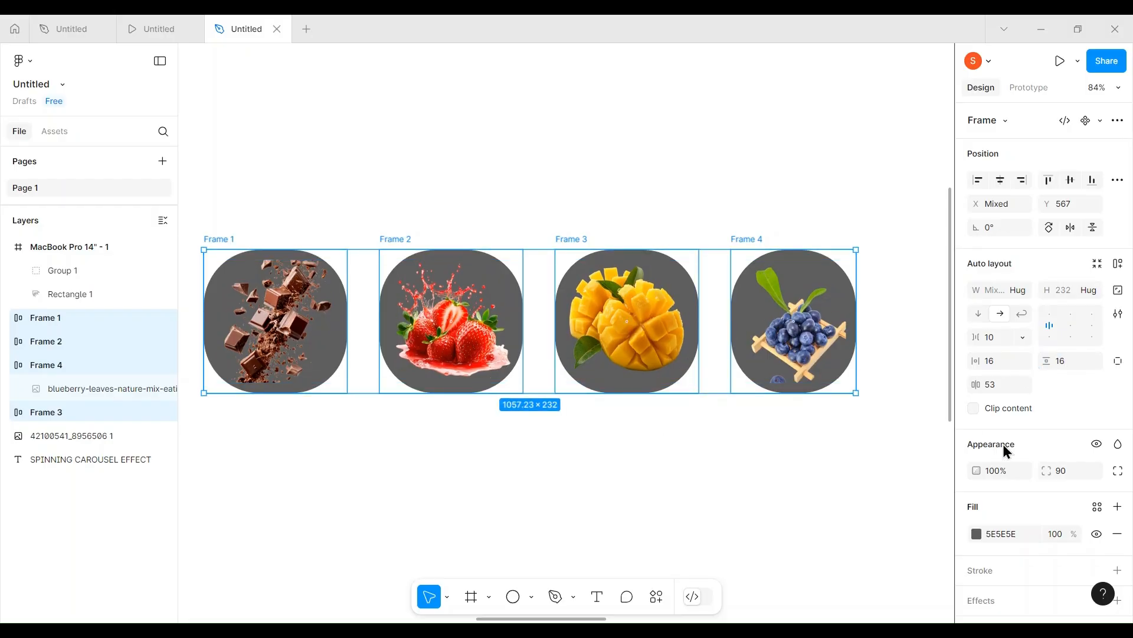
pyautogui.moveTo(1048, 470); pyautogui.dragTo(700, 471)
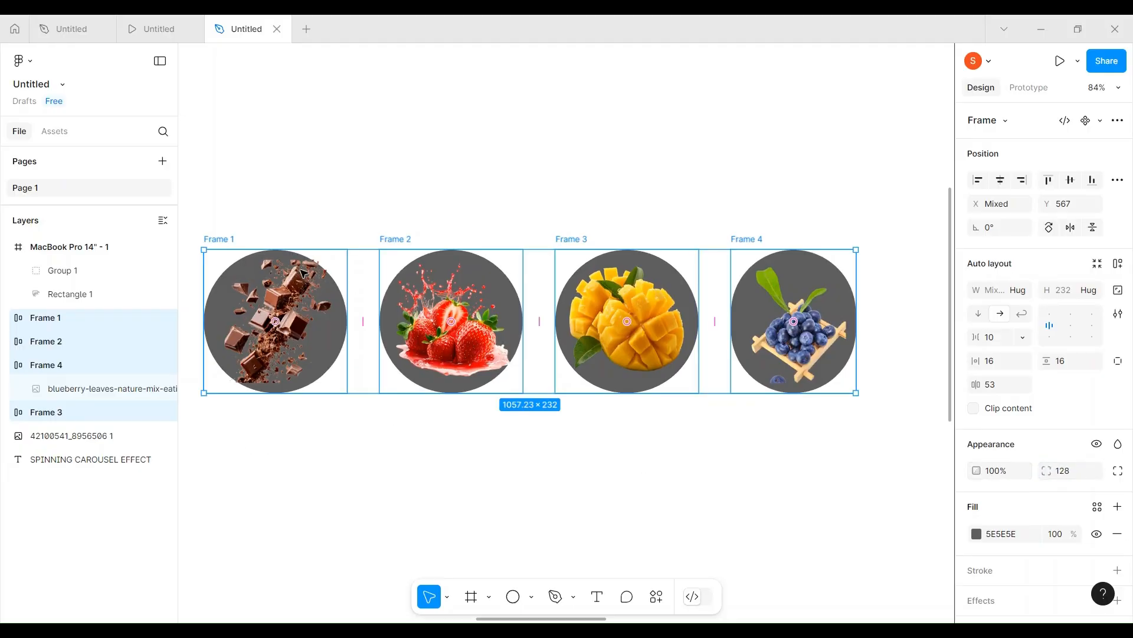
# Scale the chocolate image inside its frame to 150 × 150, keeping its proportions
pyautogui.doubleClick(295, 350)
pyautogui.doubleClick(296, 350)
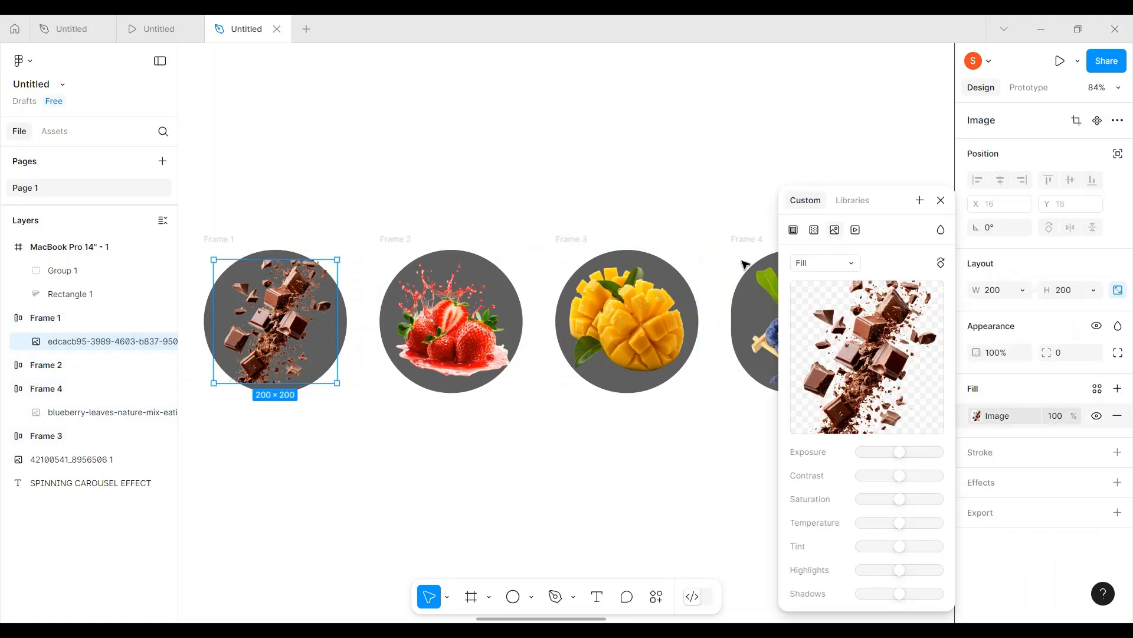
pyautogui.click(941, 200)
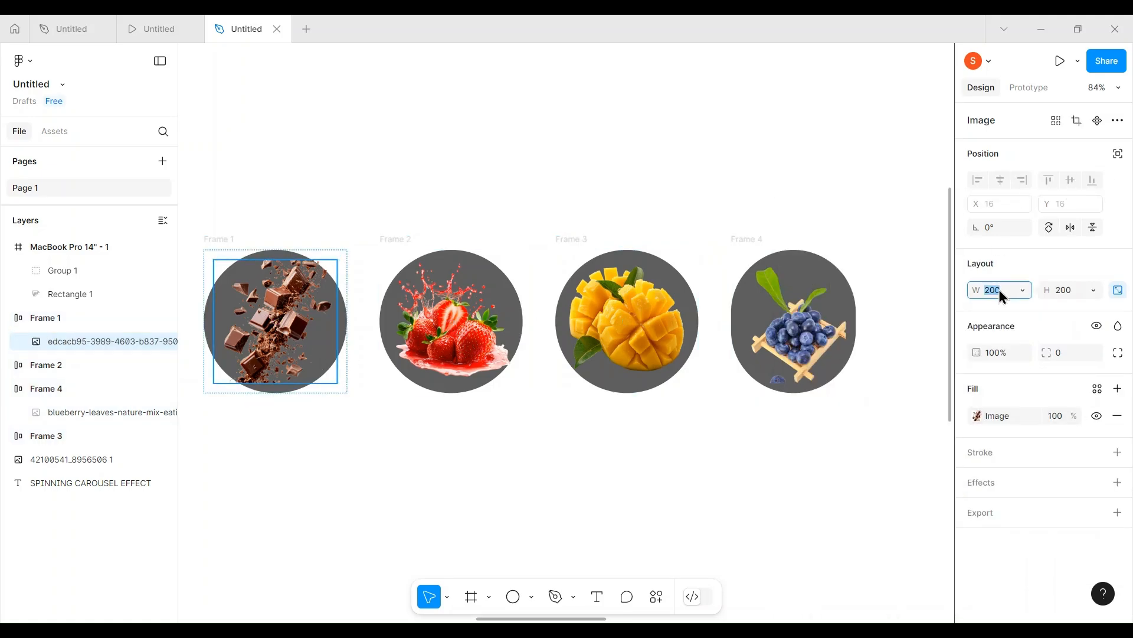
pyautogui.press('Return')
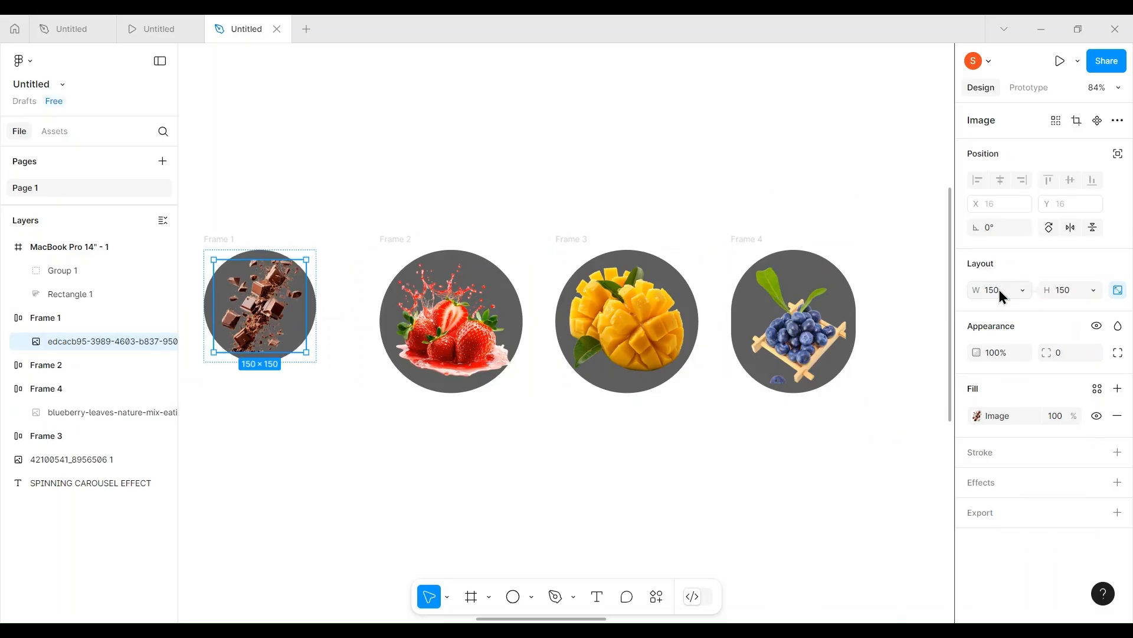
# Scale the strawberry and mango images inside their frames to a width of 150 each, keeping their proportions
pyautogui.click(496, 297)
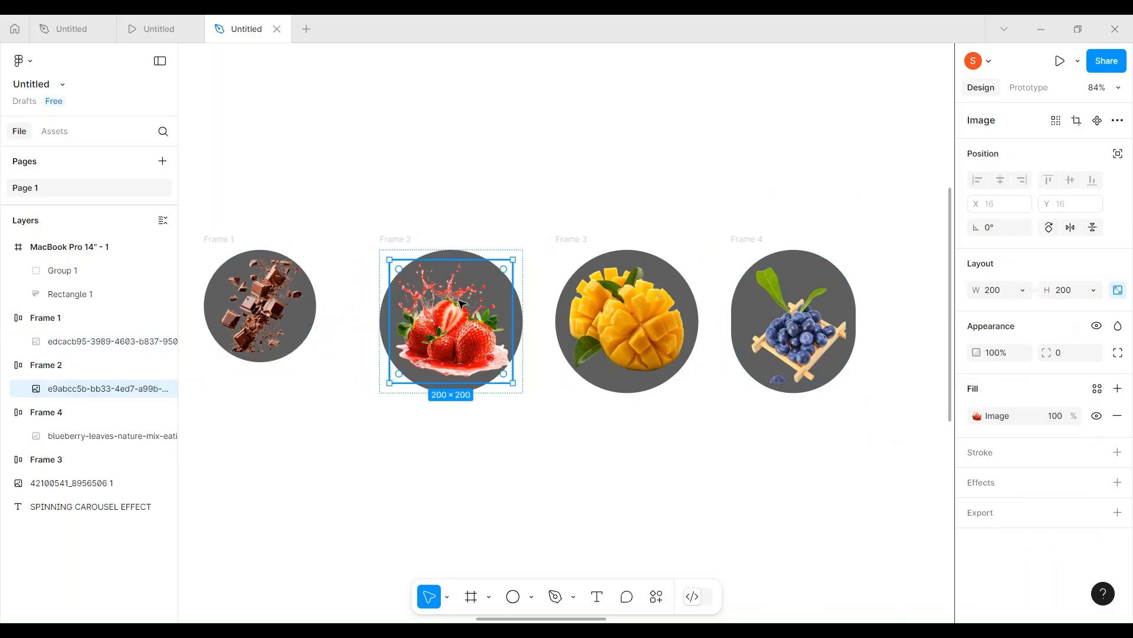
pyautogui.click(997, 296)
pyautogui.write('150')
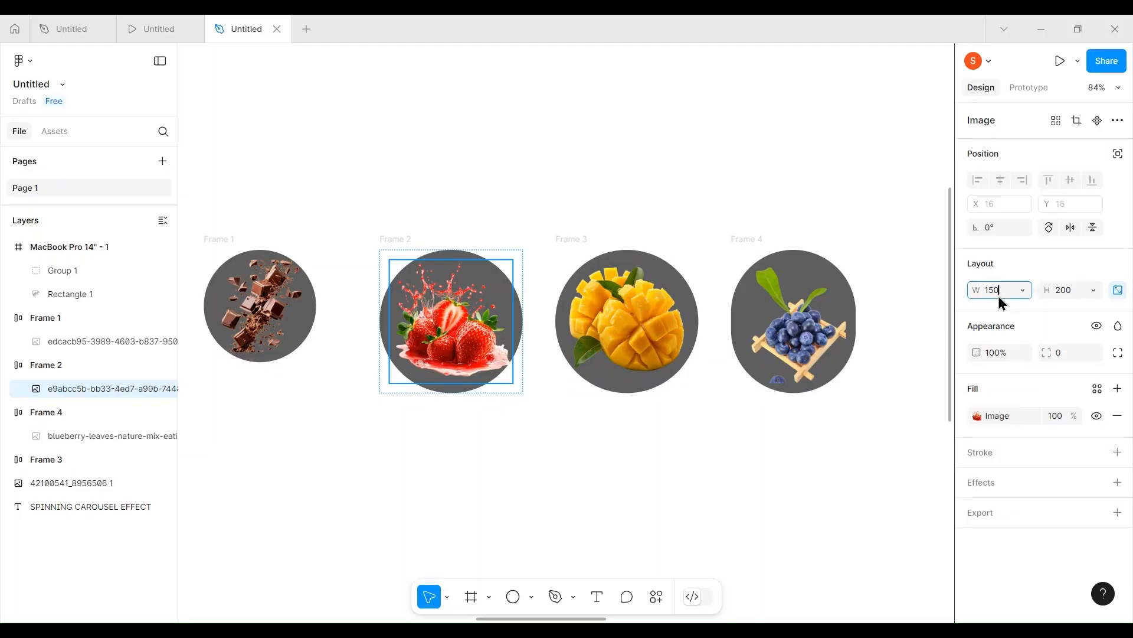
pyautogui.press('Return')
pyautogui.click(668, 300)
pyautogui.click(991, 296)
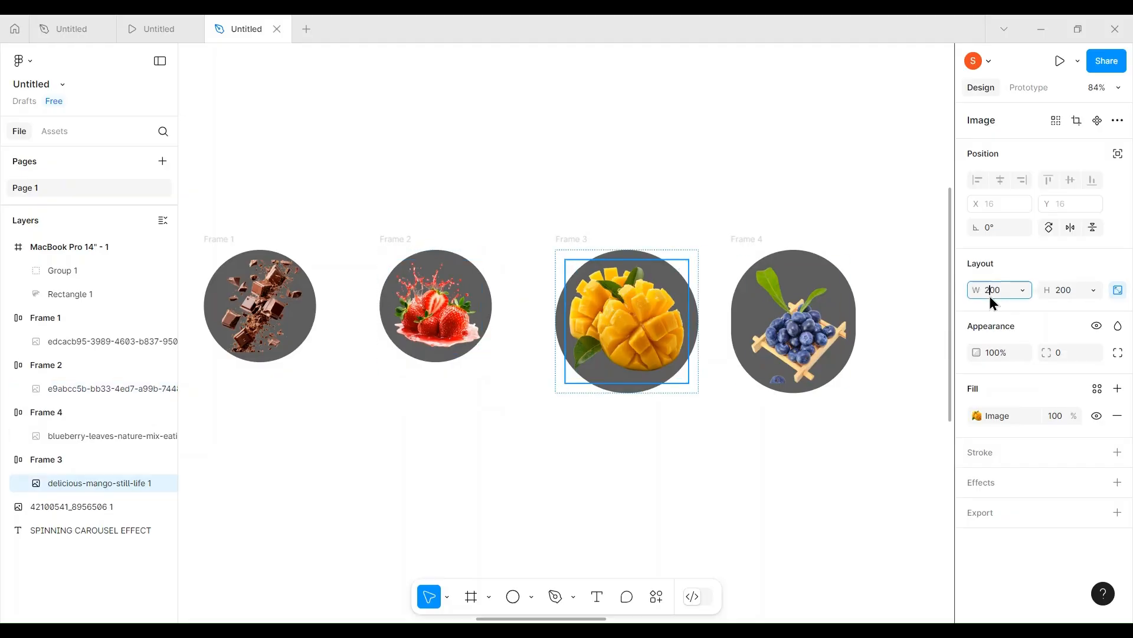
pyautogui.write('150')
pyautogui.press('Return')
# Resize the blueberry image inside its frame to 150 × 150 with its aspect ratio unlocked
pyautogui.click(821, 335)
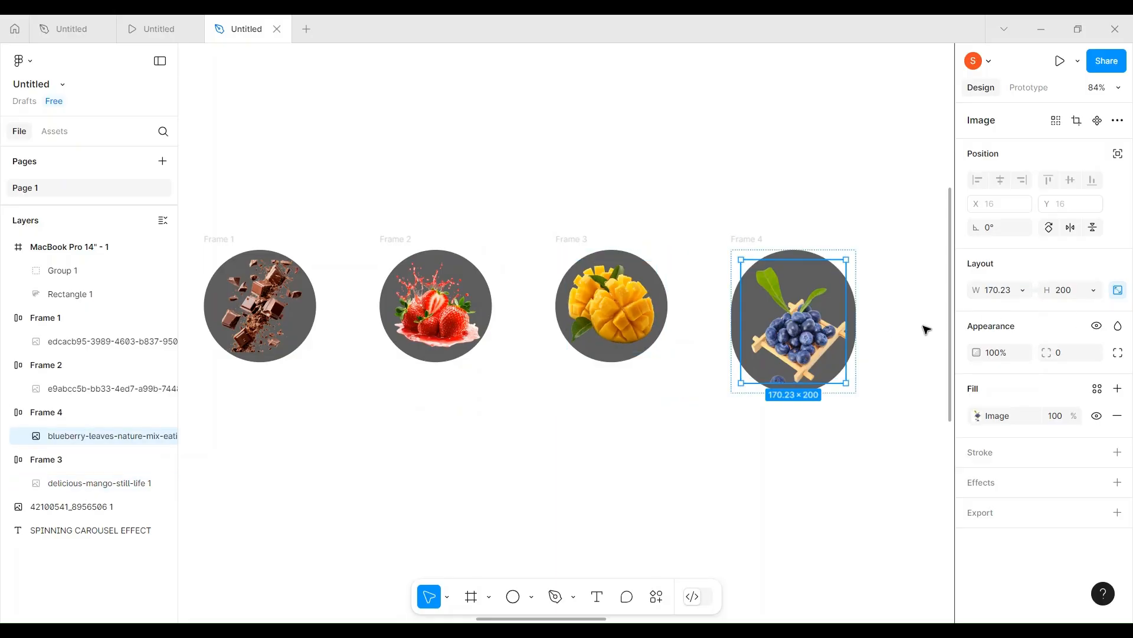
pyautogui.click(994, 289)
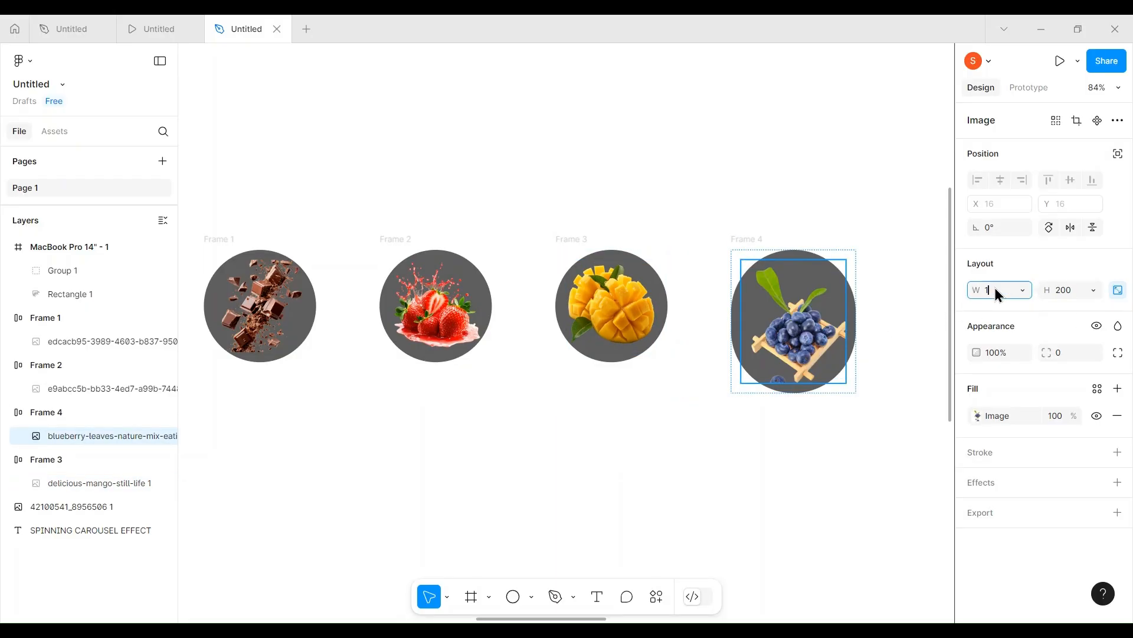
pyautogui.write('150')
pyautogui.press('Return')
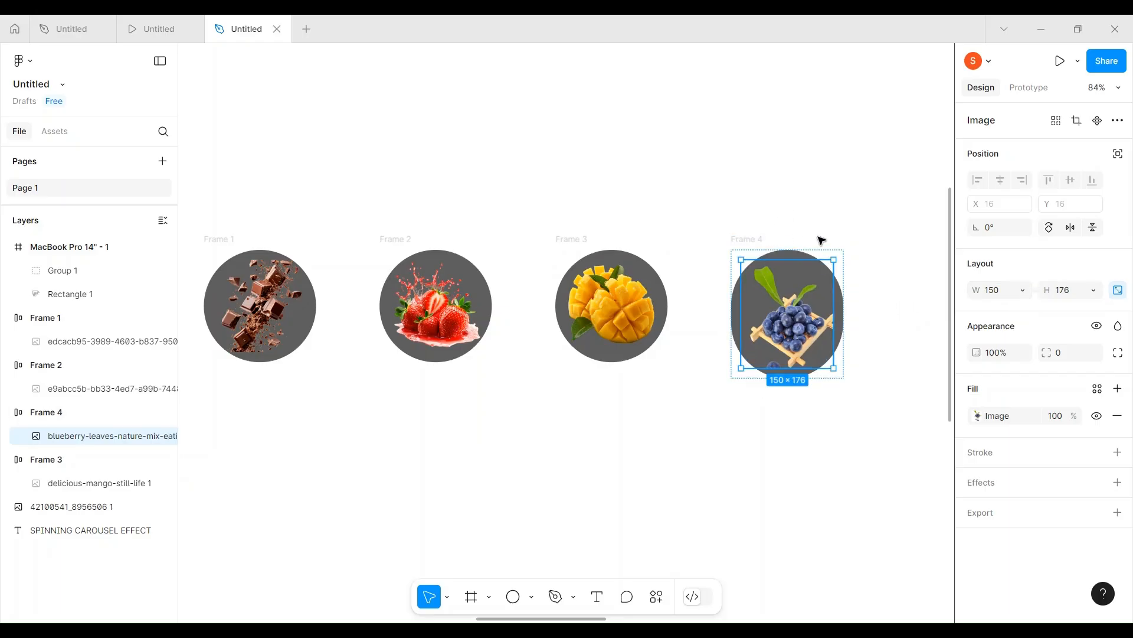
pyautogui.moveTo(1046, 291)
pyautogui.mouseDown()
pyautogui.moveTo(1057, 294)
pyautogui.moveTo(1042, 292)
pyautogui.mouseUp()
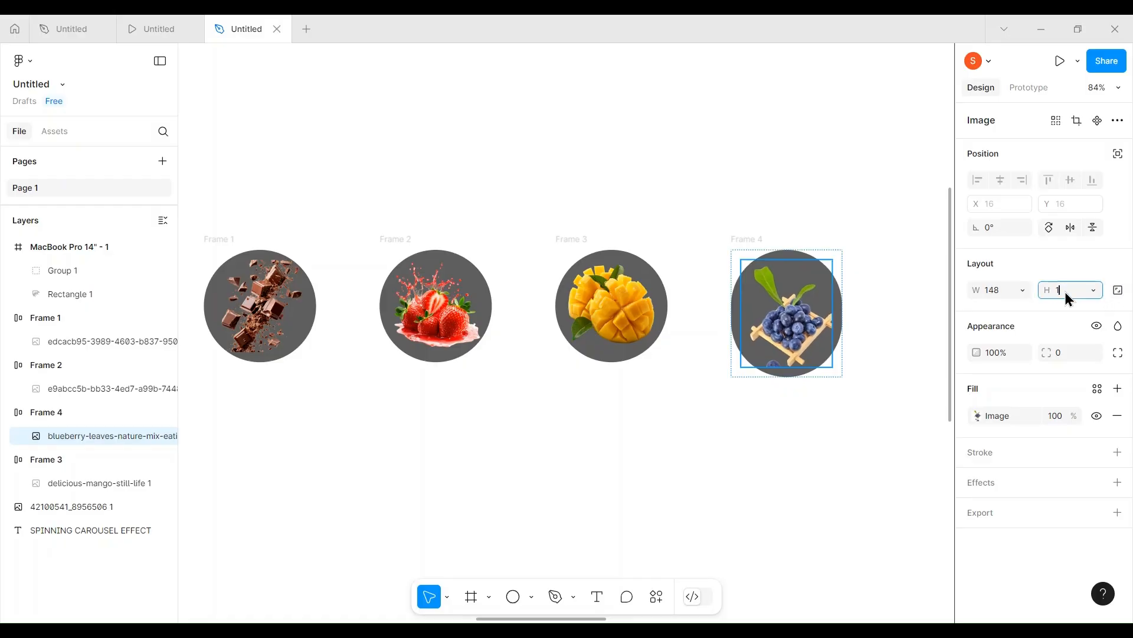
pyautogui.press('Return')
pyautogui.click(997, 299)
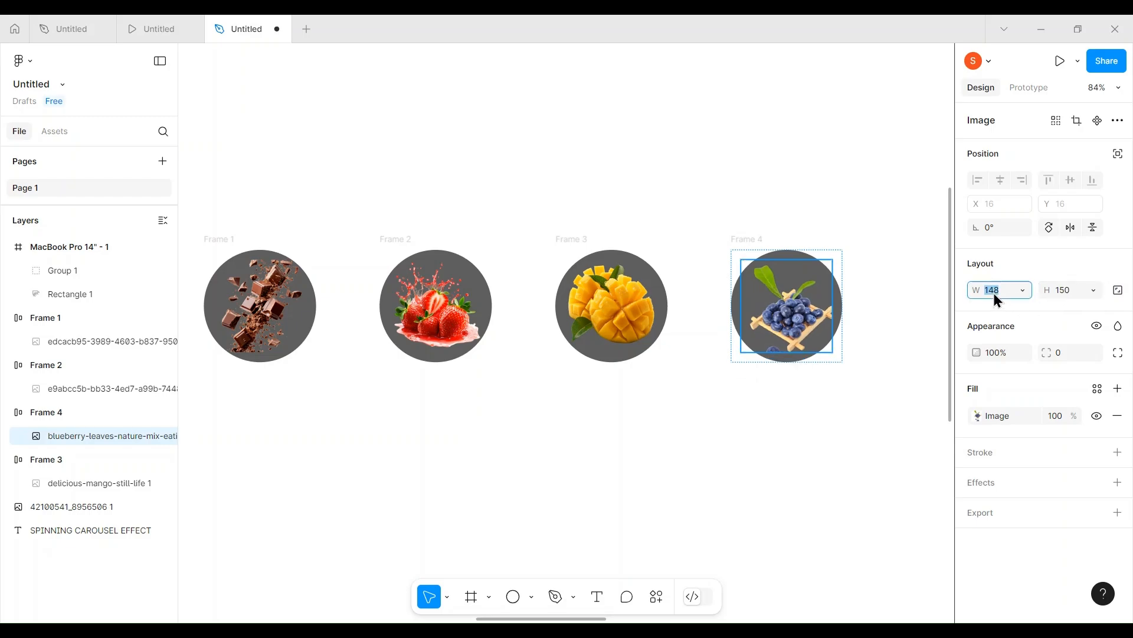
pyautogui.write('150')
pyautogui.press('Return')
pyautogui.moveTo(798, 301); pyautogui.dragTo(767, 302)
pyautogui.click(748, 239)
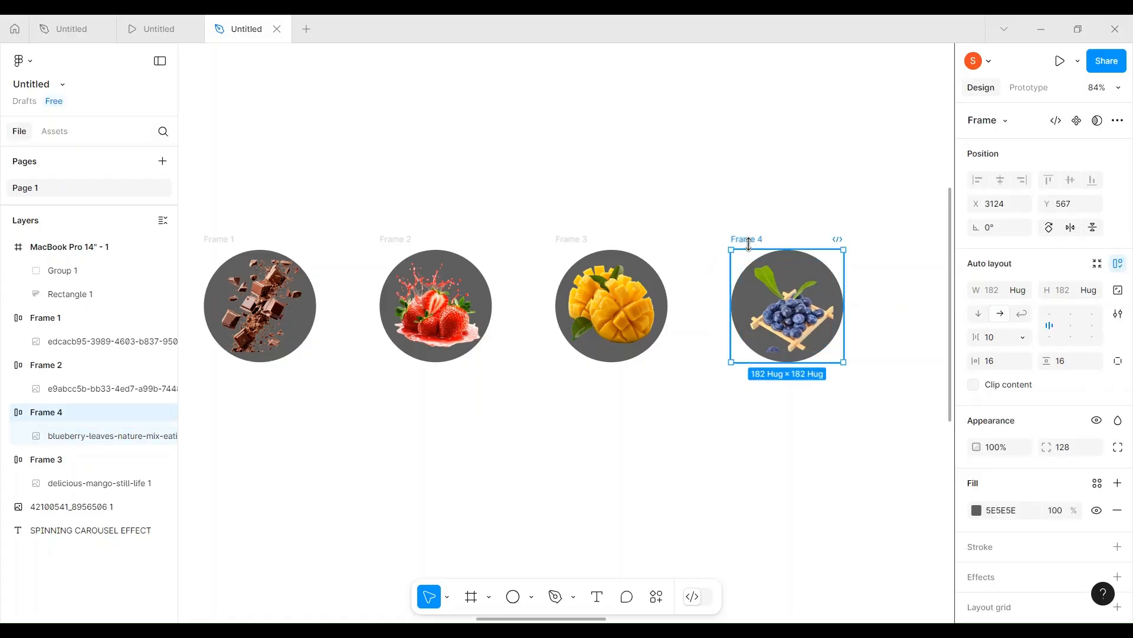
# Set the horizontal spacing between the four ingredient frames to 70
pyautogui.click(270, 229)
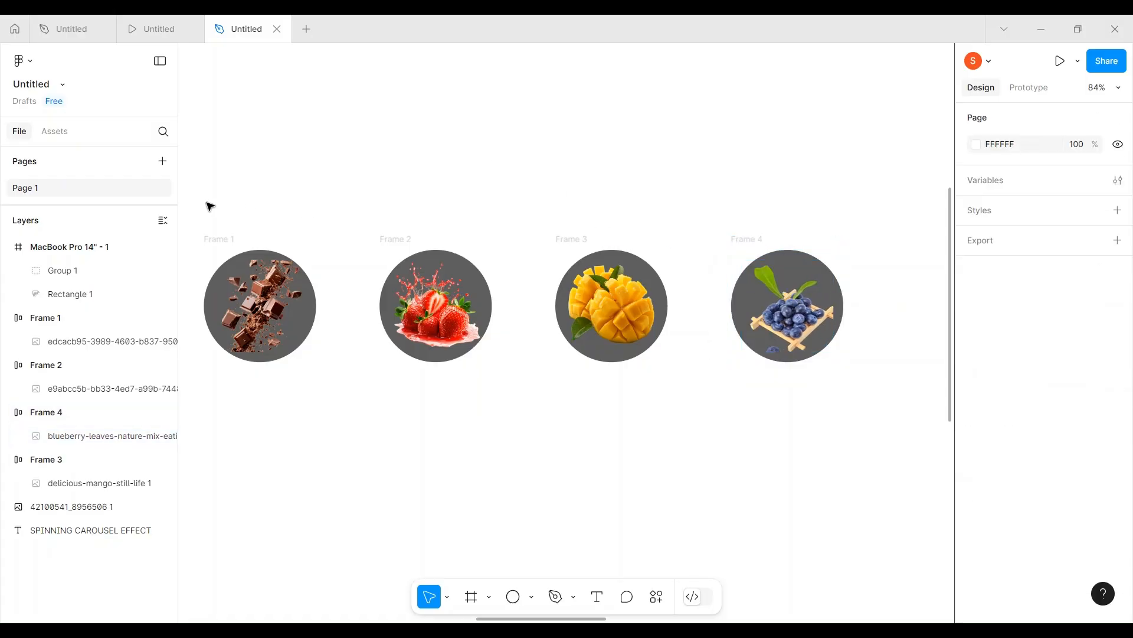
pyautogui.moveTo(210, 206); pyautogui.dragTo(925, 423)
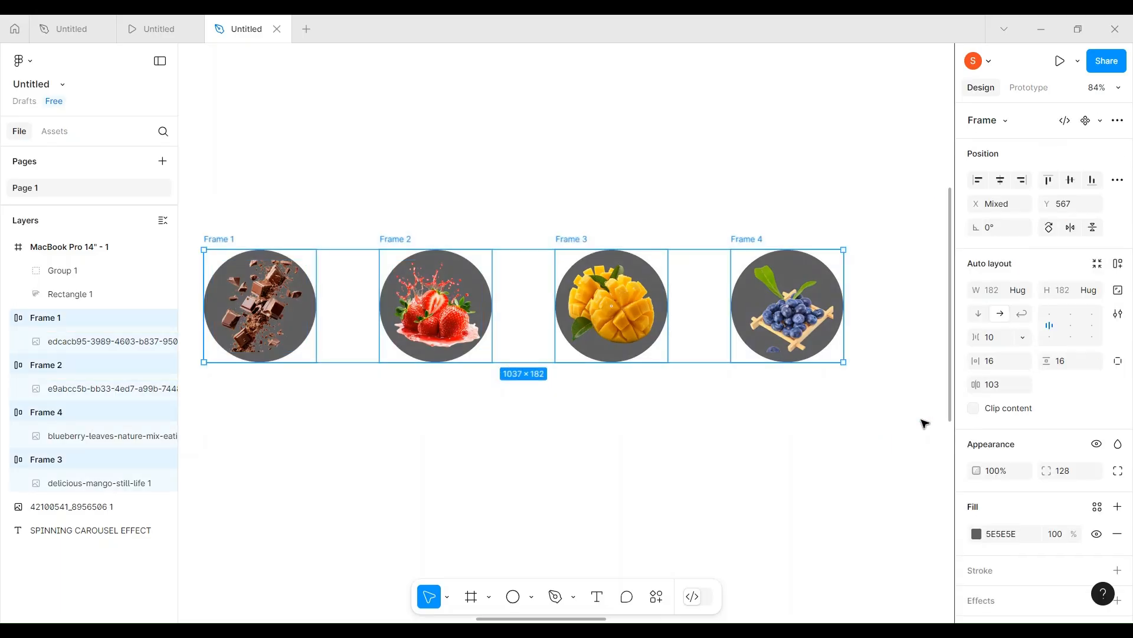
pyautogui.click(1006, 392)
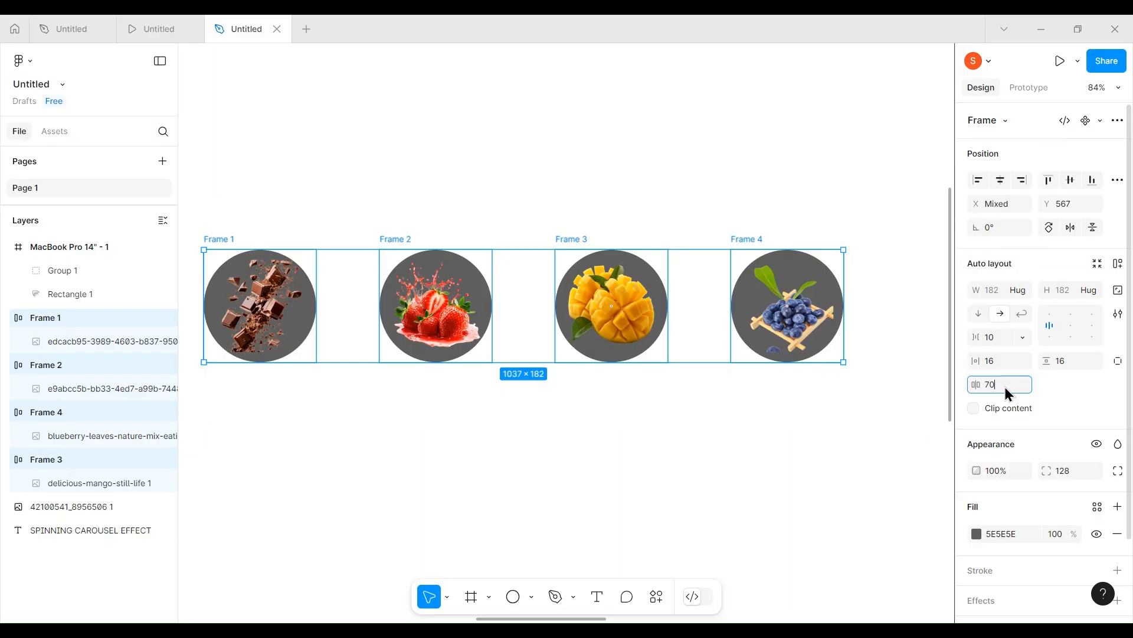
pyautogui.press('Return')
pyautogui.scroll(-5, 591, 384)
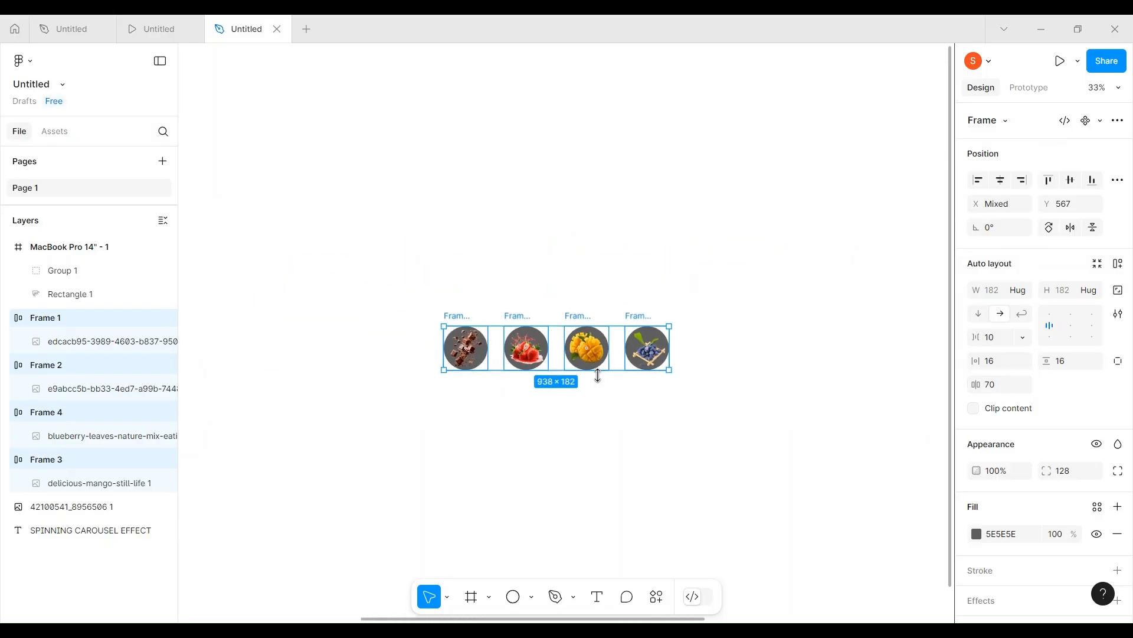
# Move the four circular ingredient frames together into the lower-left area of the MacBook Pro 14" - 1 frame
pyautogui.scroll(-5, 597, 376)
pyautogui.hscroll(2, 588, 376)
pyautogui.scroll(3, 523, 376)
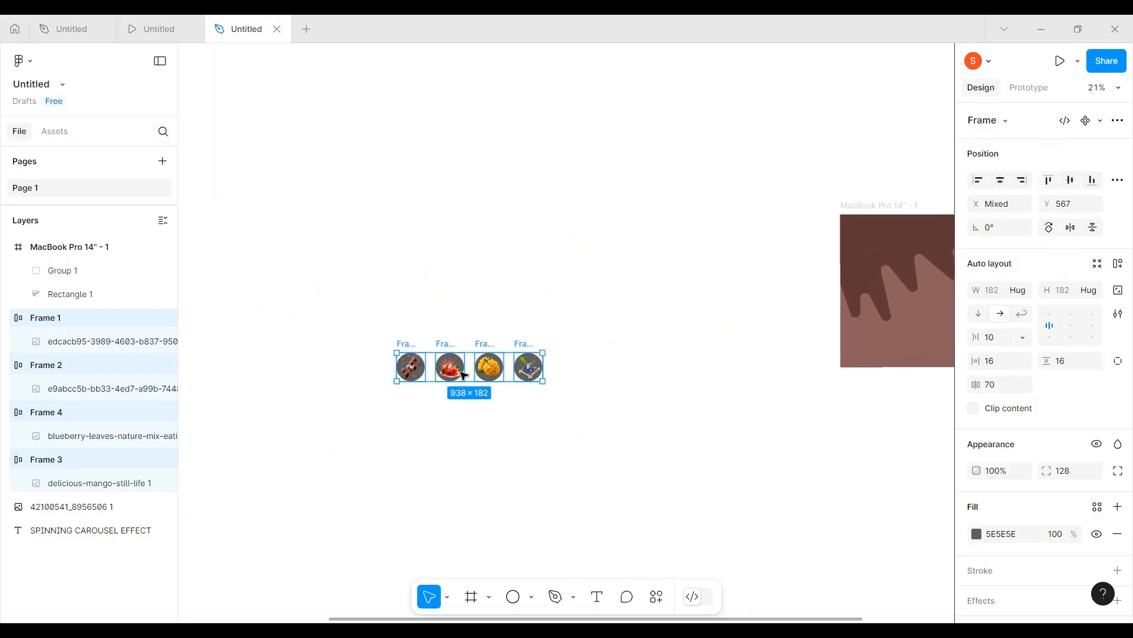
pyautogui.scroll(1, 464, 376)
pyautogui.moveTo(439, 378); pyautogui.dragTo(610, 353)
pyautogui.hscroll(5, 573, 399)
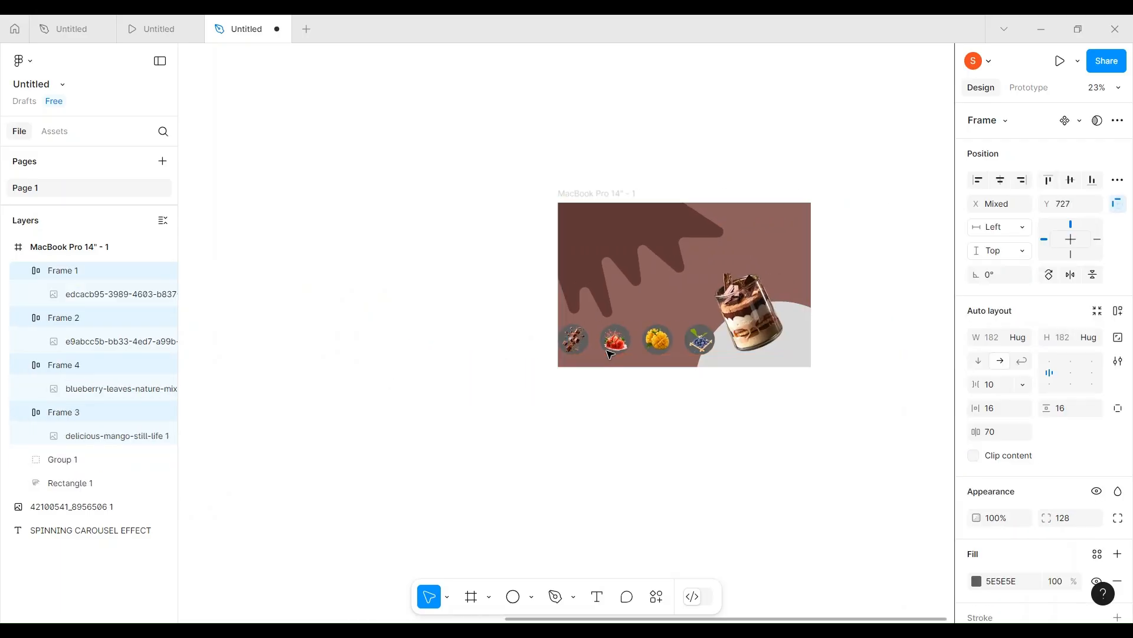
# Set the horizontal spacing between the four circular frames to 14 and shift the row slightly inward and down to Y 768
pyautogui.scroll(5, 609, 353)
pyautogui.scroll(2, 609, 353)
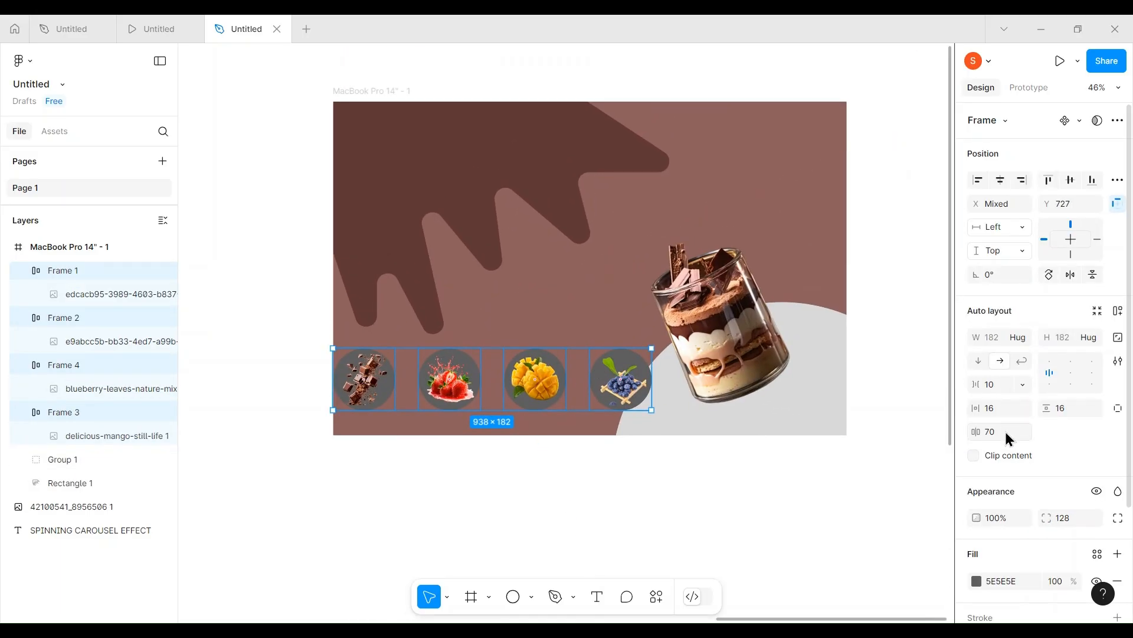
pyautogui.moveTo(976, 432); pyautogui.dragTo(896, 431)
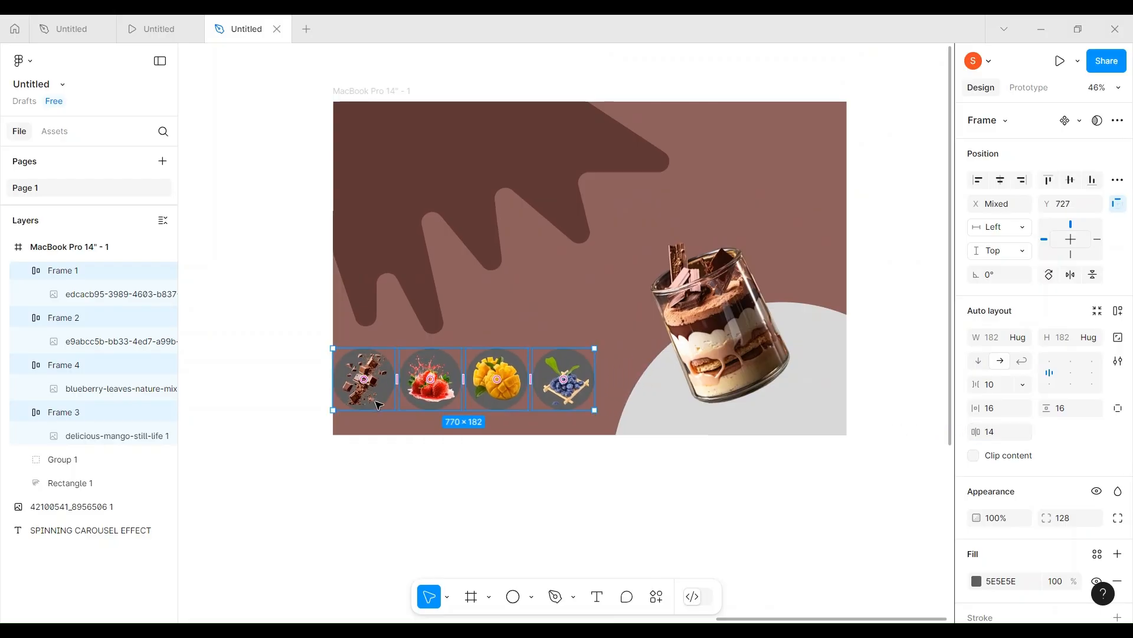
pyautogui.moveTo(378, 404); pyautogui.dragTo(387, 416)
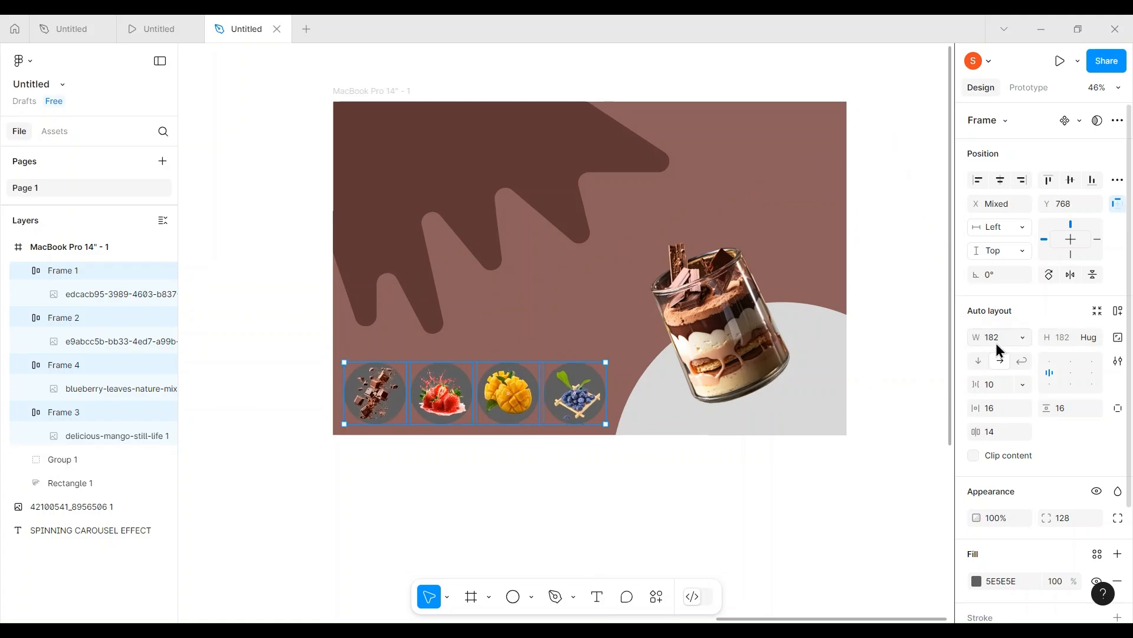
# Select all four circular ingredient frames and set their width and height to 140
pyautogui.click(397, 453)
pyautogui.click(396, 408)
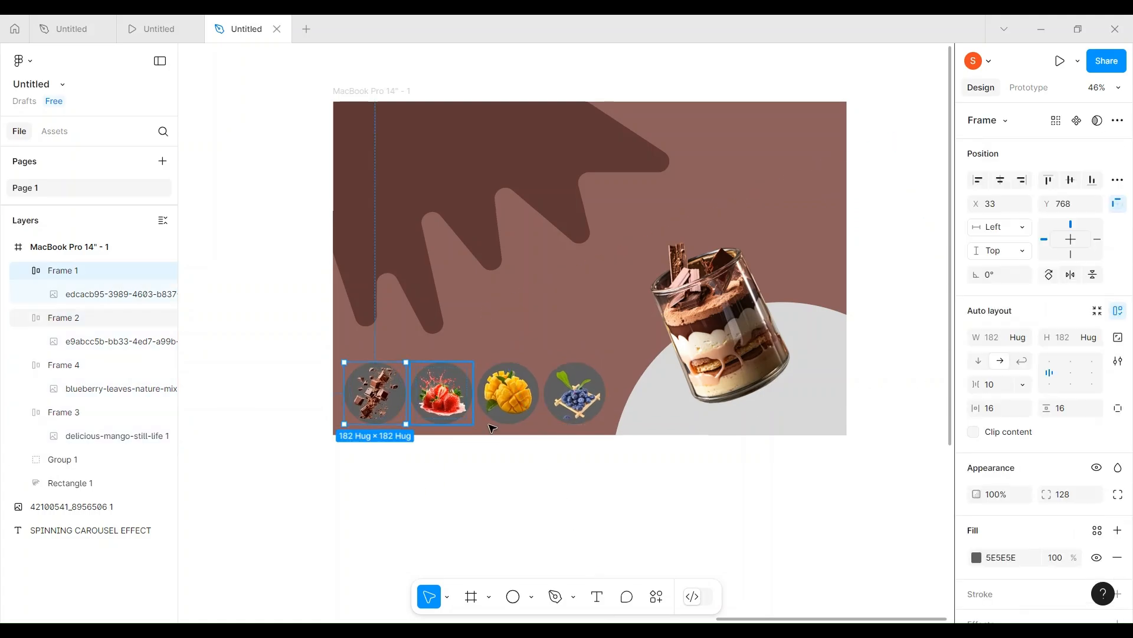
pyautogui.click(464, 412)
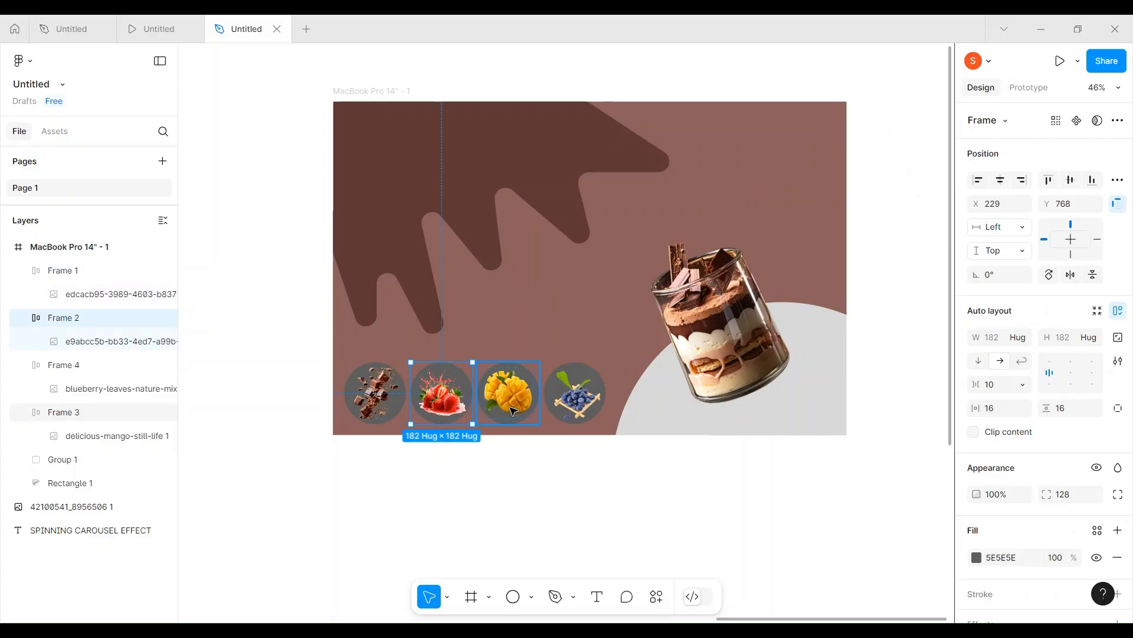
pyautogui.click(512, 411)
pyautogui.click(583, 406)
pyautogui.keyDown('shift'); pyautogui.click(486, 411); pyautogui.keyUp('shift')
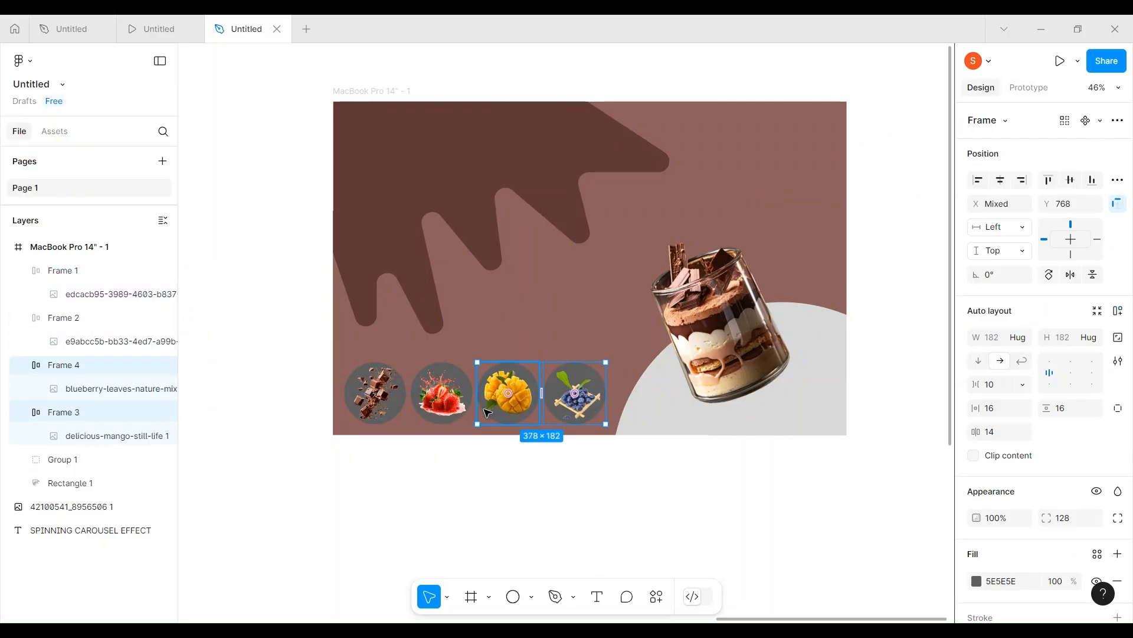
pyautogui.keyDown('shift'); pyautogui.click(454, 412); pyautogui.keyUp('shift')
pyautogui.keyDown('shift'); pyautogui.click(387, 411); pyautogui.keyUp('shift')
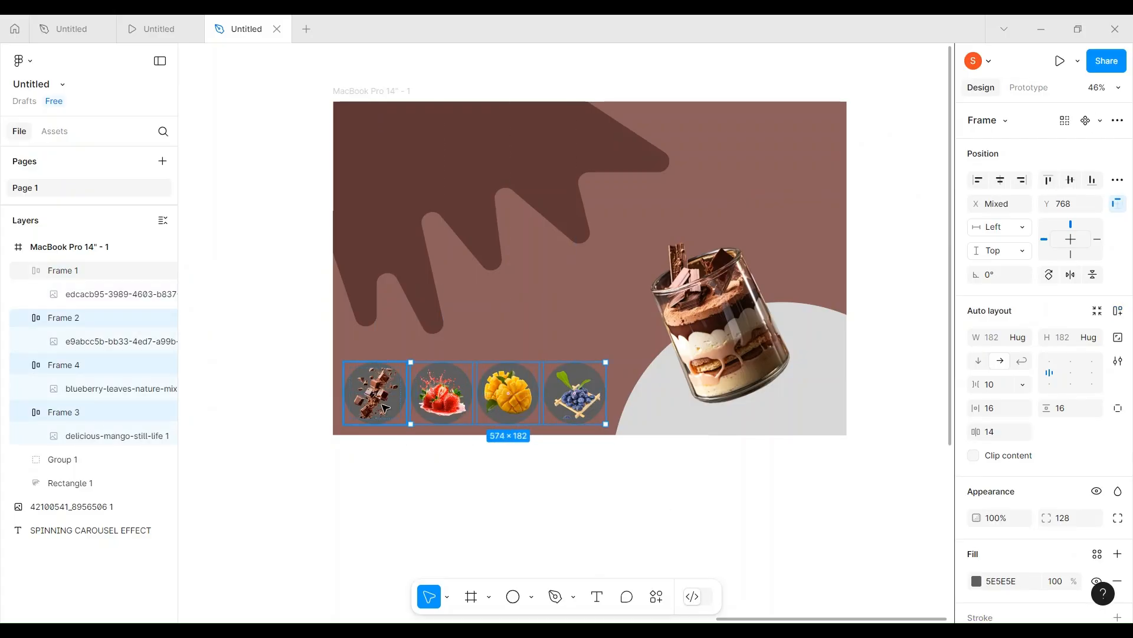
pyautogui.click(1002, 342)
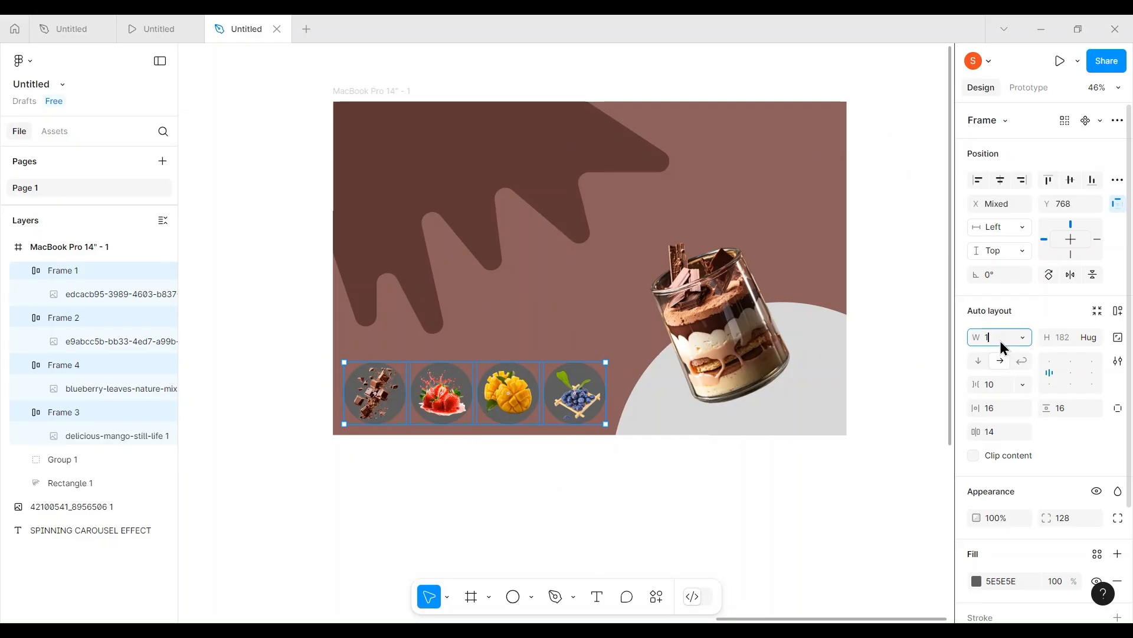
pyautogui.click(1068, 335)
pyautogui.write('140')
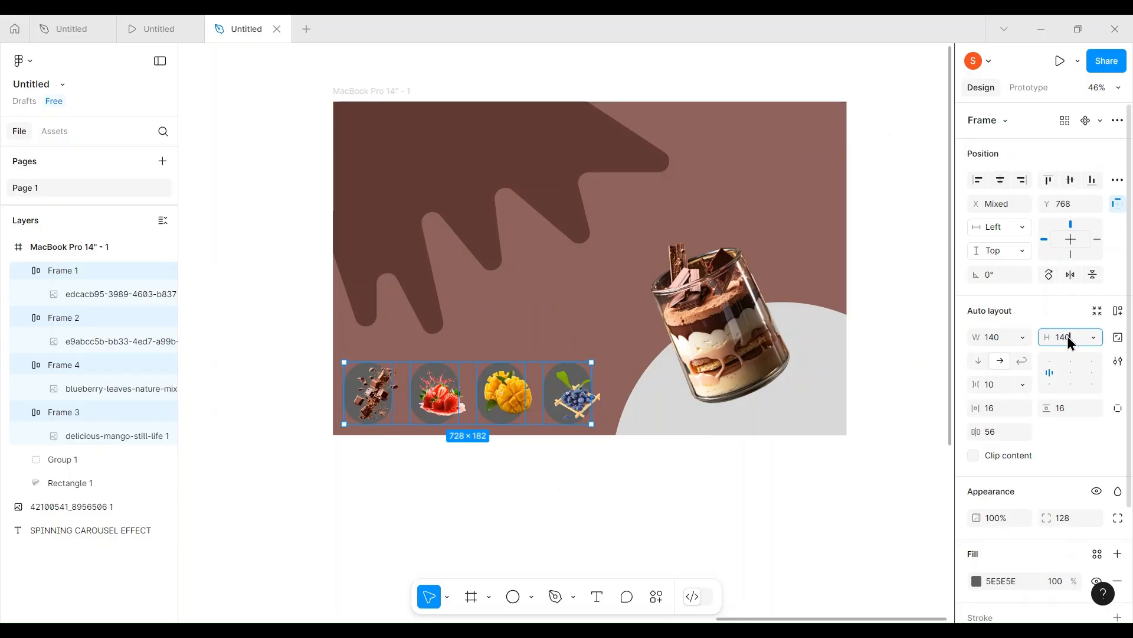
pyautogui.press('Return')
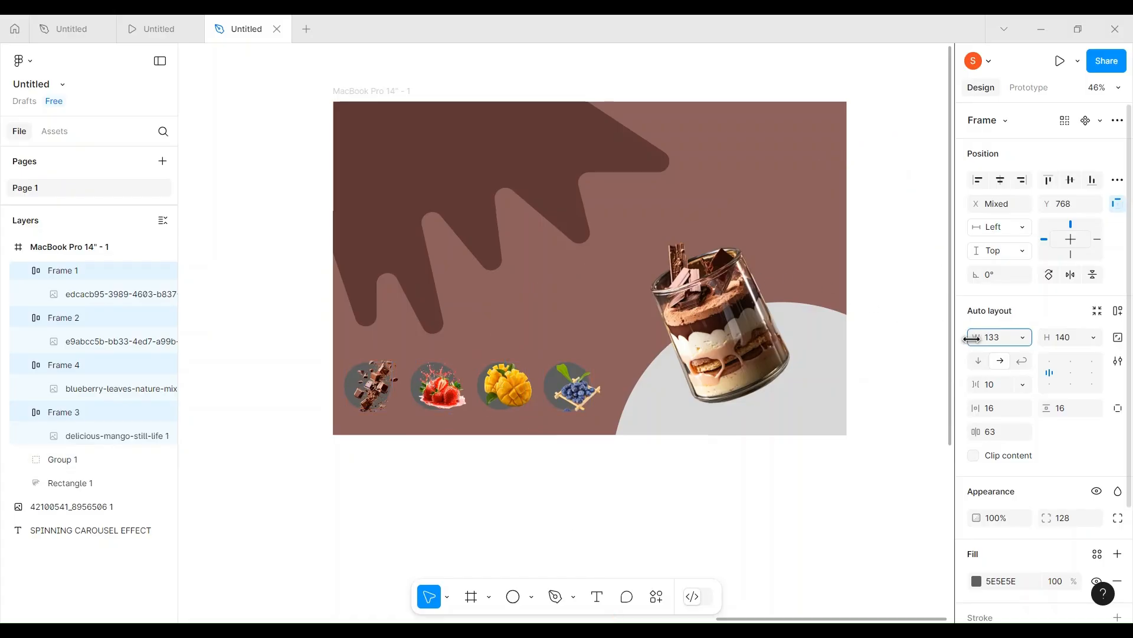
# Set the width and height of the four circular frames to 100
pyautogui.moveTo(977, 339); pyautogui.dragTo(923, 340)
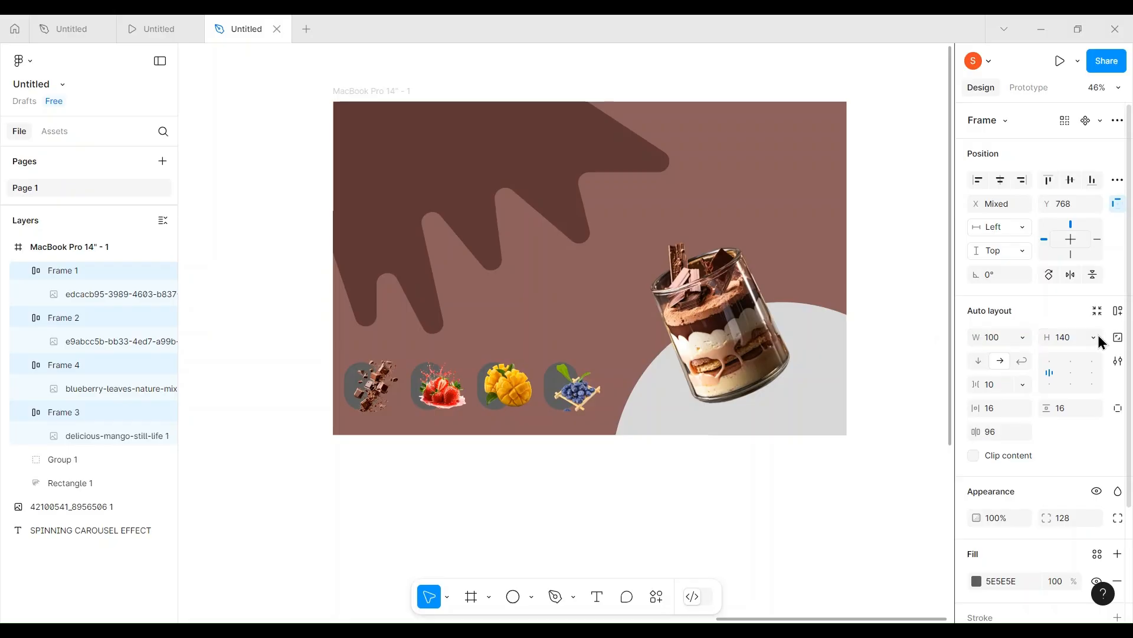
pyautogui.moveTo(1047, 337); pyautogui.dragTo(992, 337)
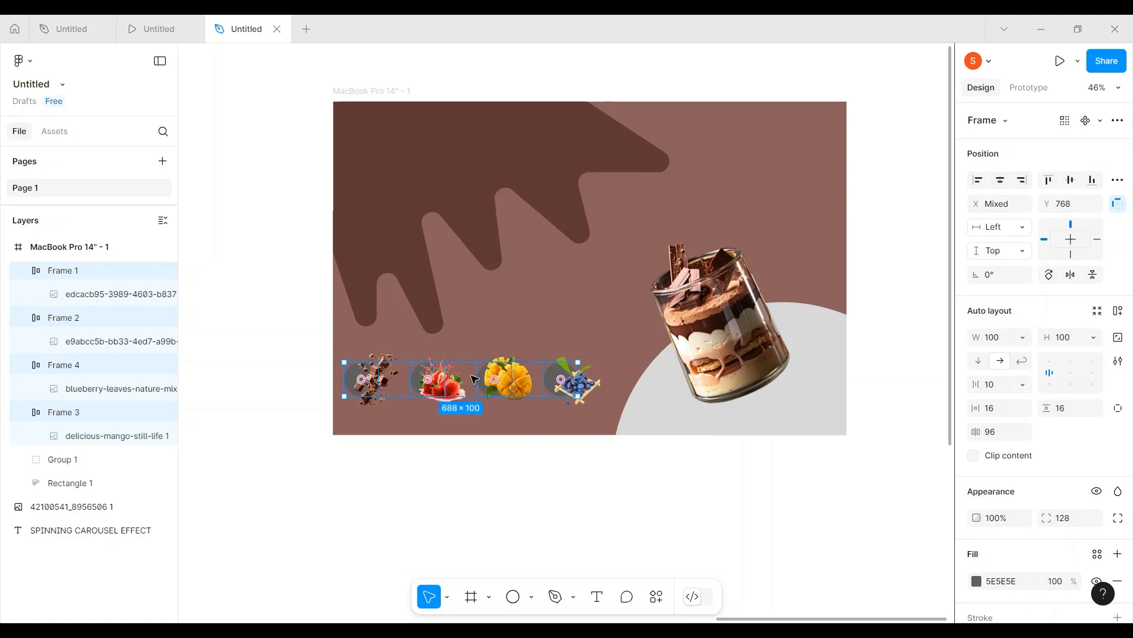
# Resize the chocolate image inside Frame 1 to 70 × 70
pyautogui.scroll(5, 470, 376)
pyautogui.click(327, 372)
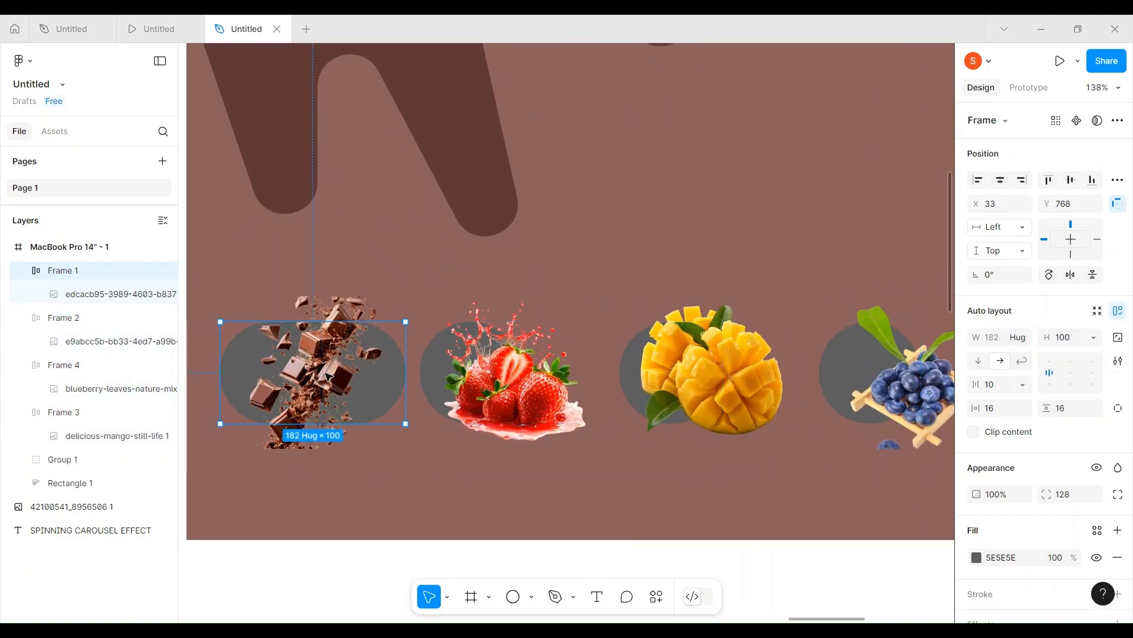
pyautogui.click(294, 374)
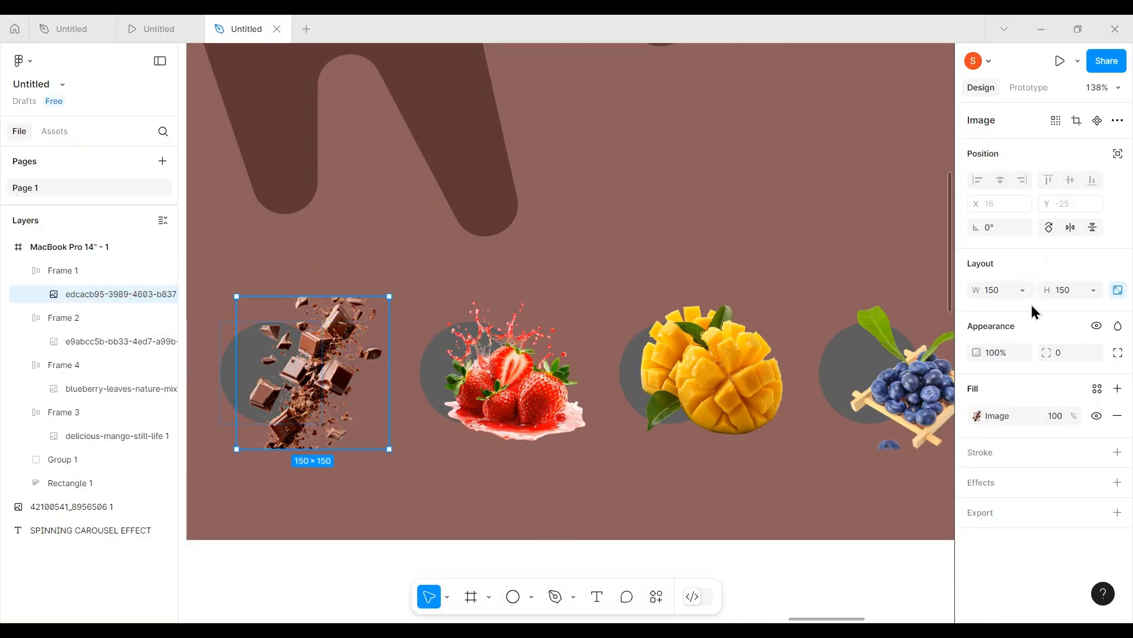
pyautogui.click(998, 293)
pyautogui.write('70')
pyautogui.press('Return')
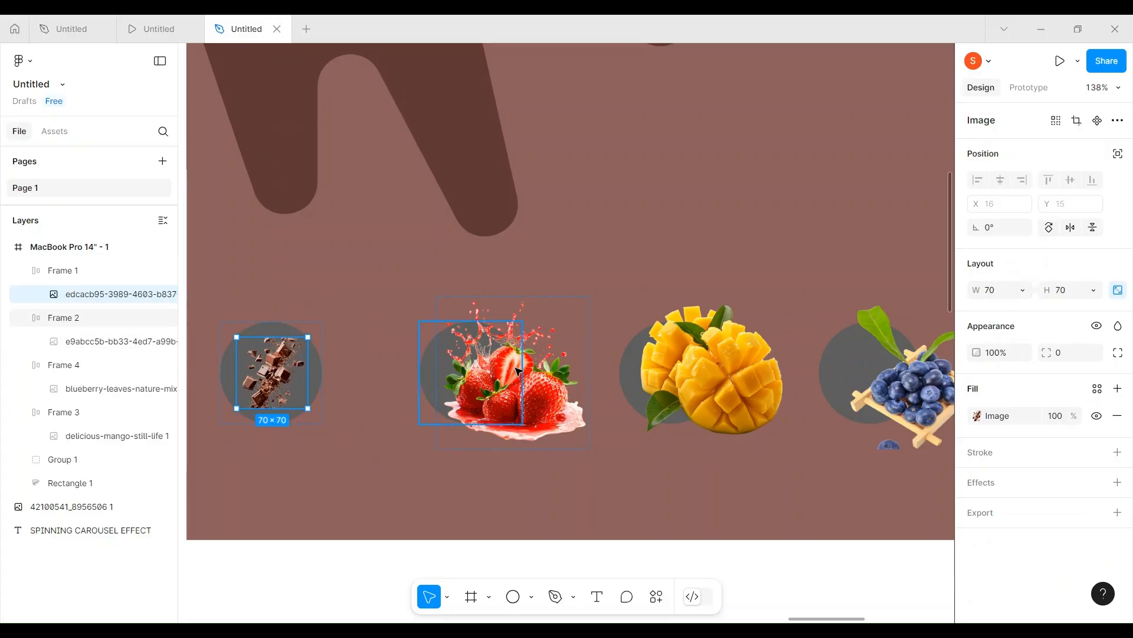
# Resize the strawberry image in Frame 2 and the mango image in Frame 3 to 70 × 70 each
pyautogui.click(533, 382)
pyautogui.click(993, 289)
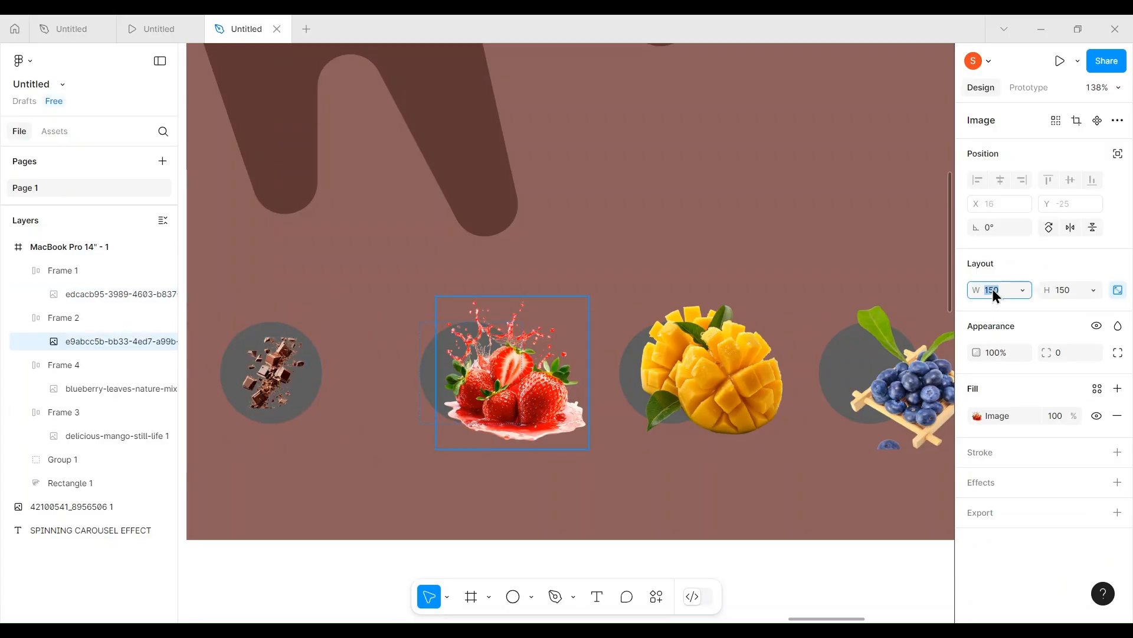
pyautogui.press('Return')
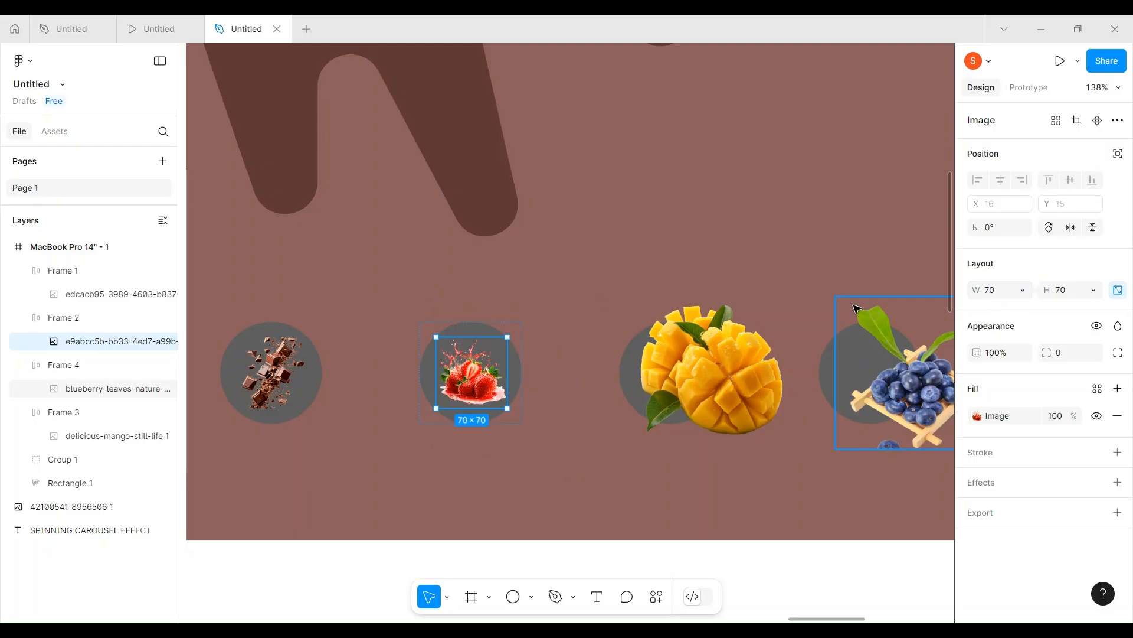
pyautogui.click(754, 364)
pyautogui.click(754, 364)
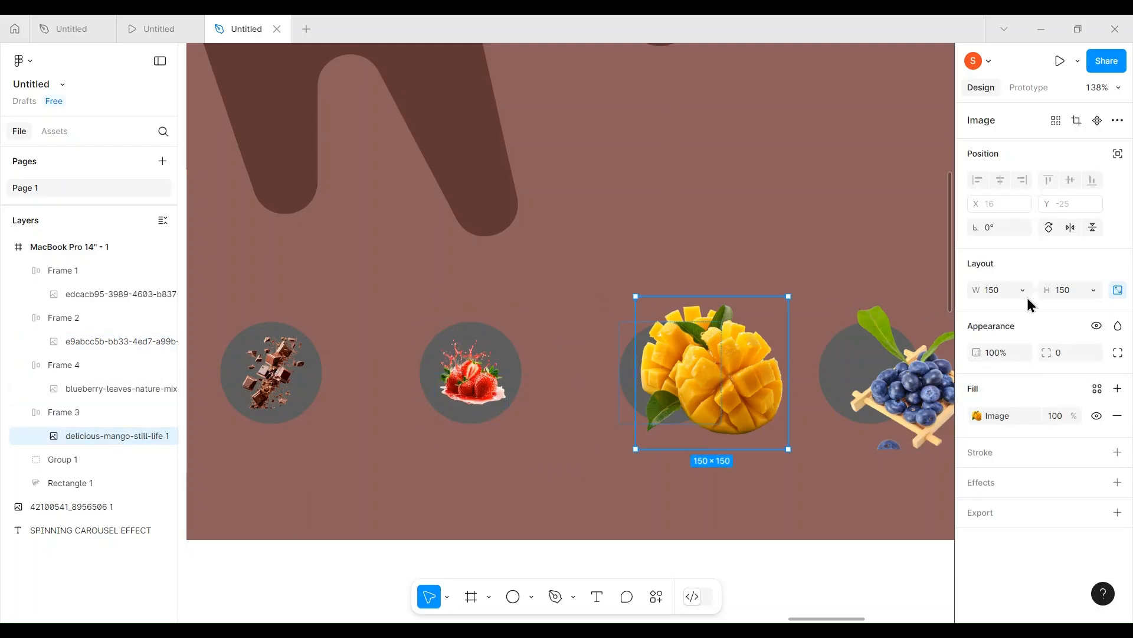
pyautogui.write('70')
pyautogui.press('Return')
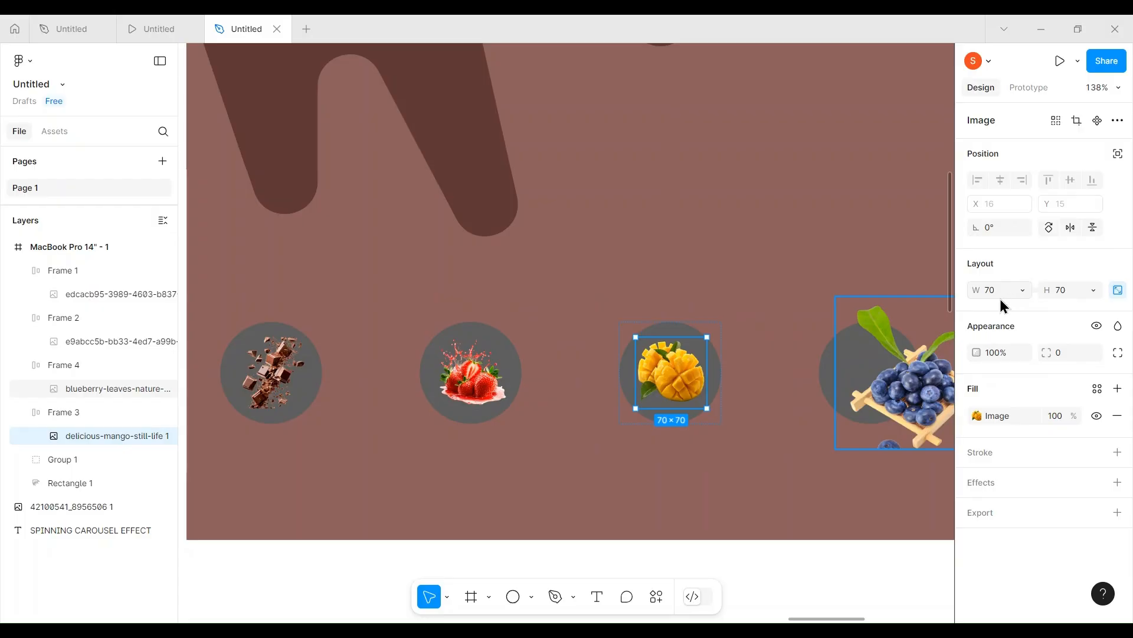
# Set the width and height of the blueberry image in Frame 4 to 70, then clear the selection
pyautogui.click(932, 366)
pyautogui.click(1008, 295)
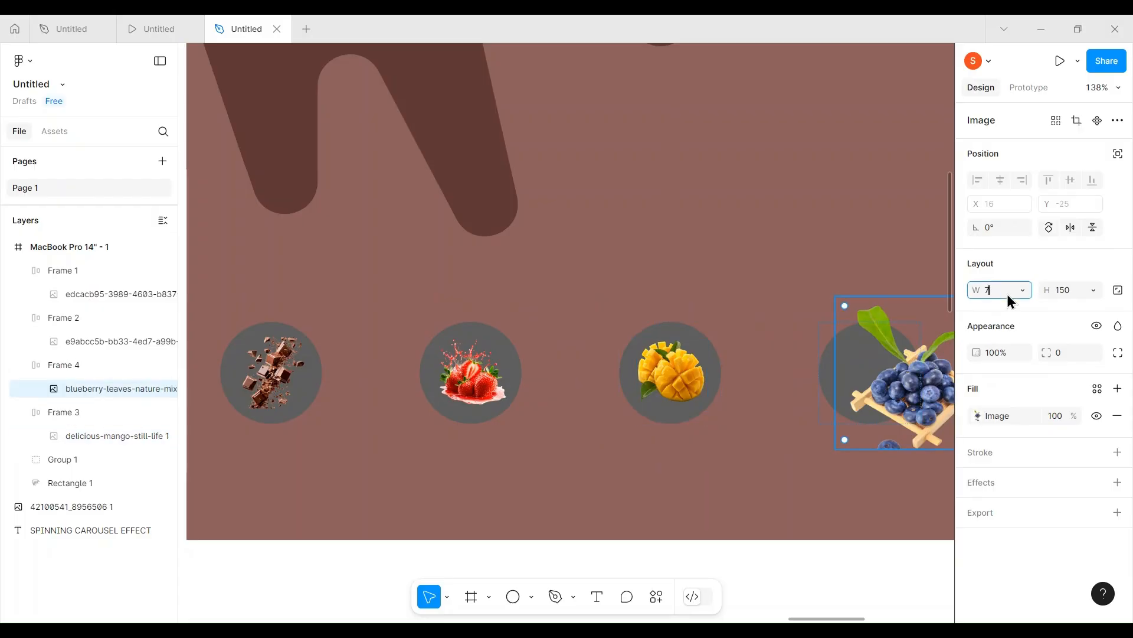
pyautogui.write('70')
pyautogui.press('Return')
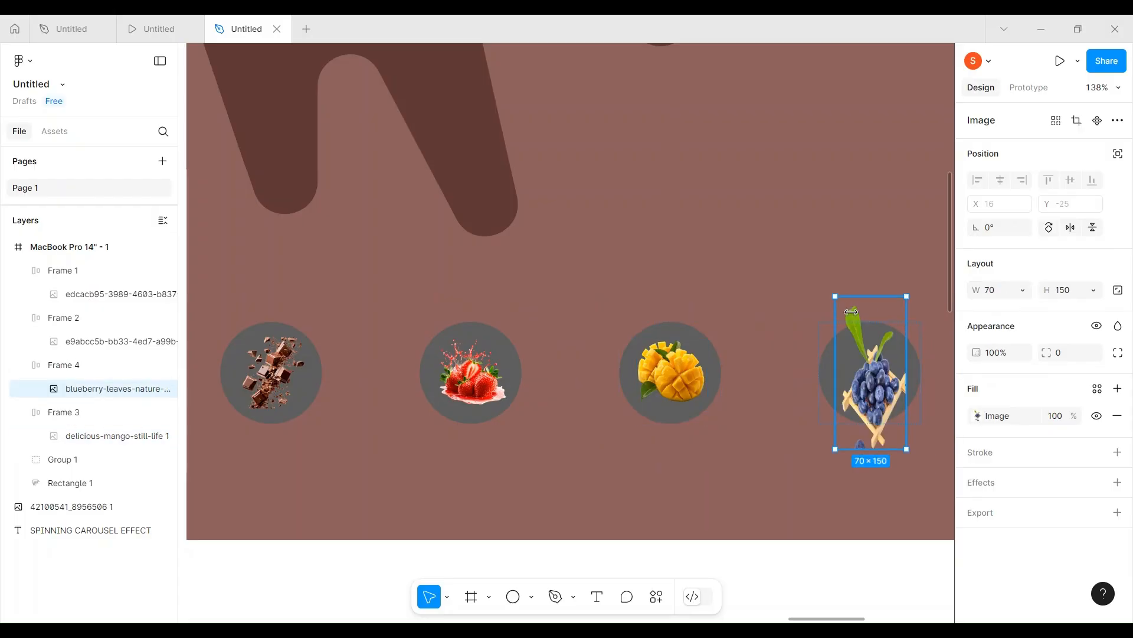
pyautogui.click(1072, 290)
pyautogui.write('70')
pyautogui.press('Return')
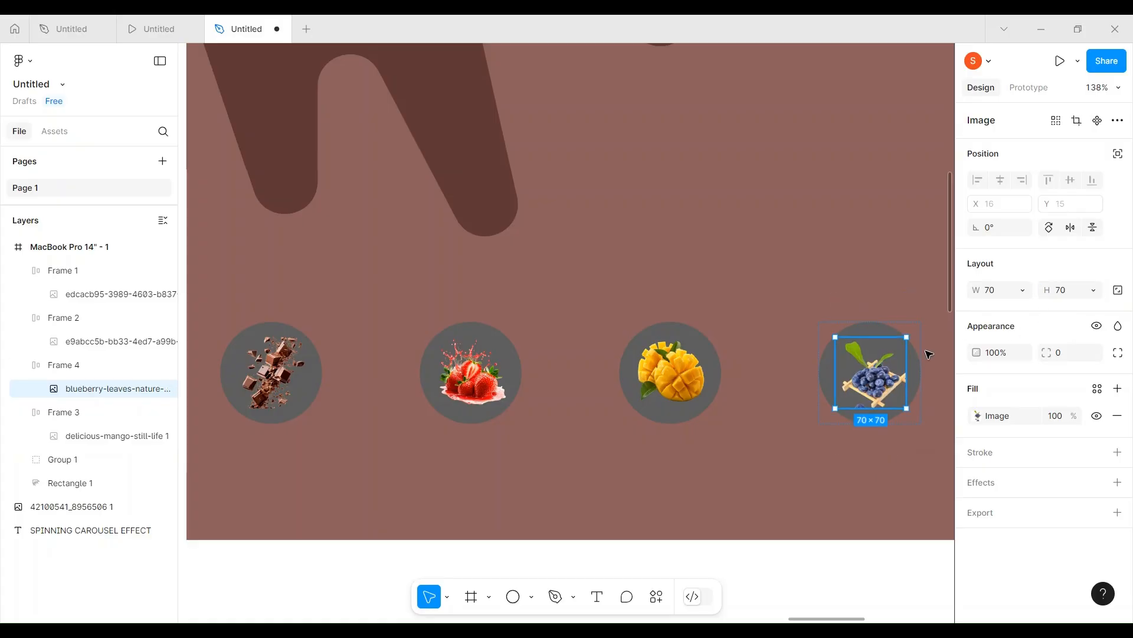
pyautogui.click(784, 241)
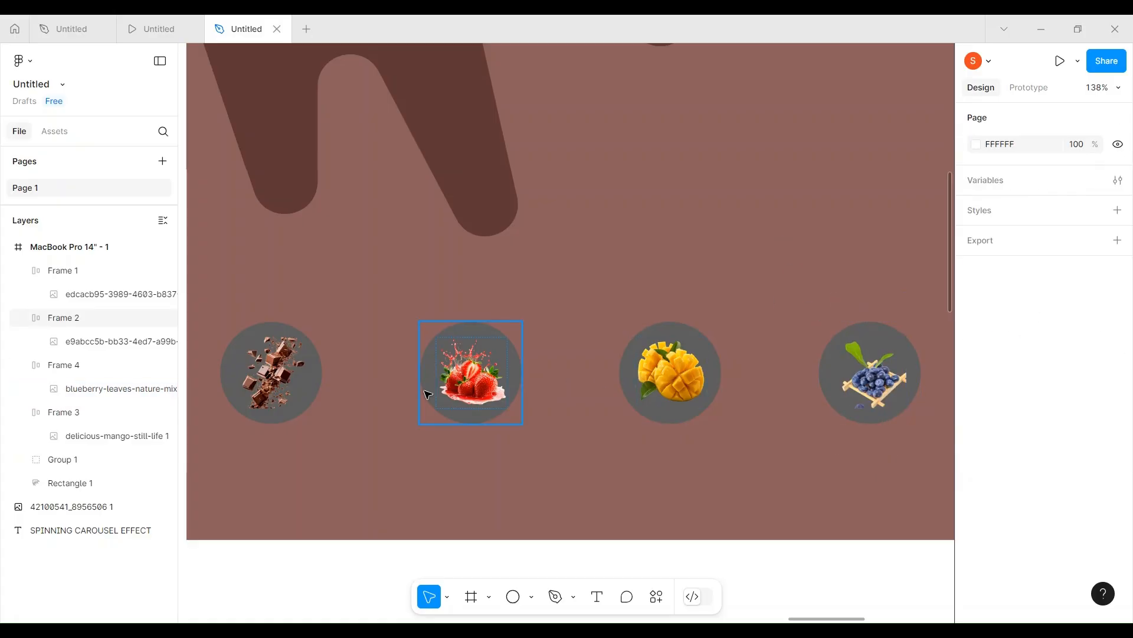
# Select the four circular frames, set their horizontal spacing to 18 and move the row down to Y 830
pyautogui.click(276, 397)
pyautogui.keyDown('shift'); pyautogui.click(473, 377); pyautogui.keyUp('shift')
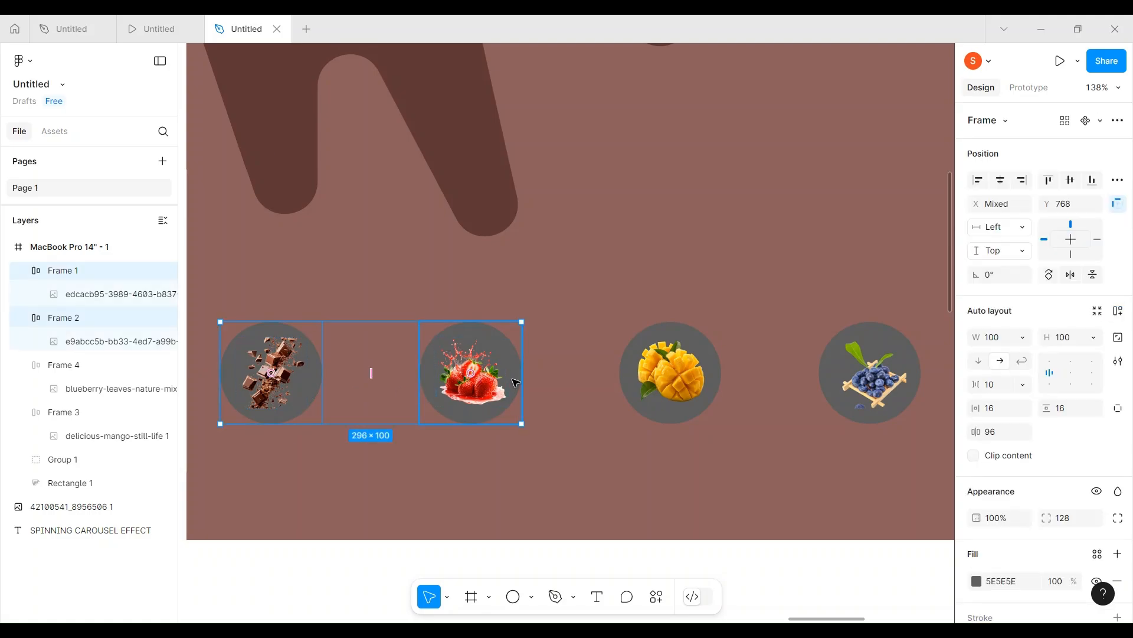
pyautogui.keyDown('shift'); pyautogui.click(670, 378); pyautogui.keyUp('shift')
pyautogui.keyDown('shift'); pyautogui.click(835, 384); pyautogui.keyUp('shift')
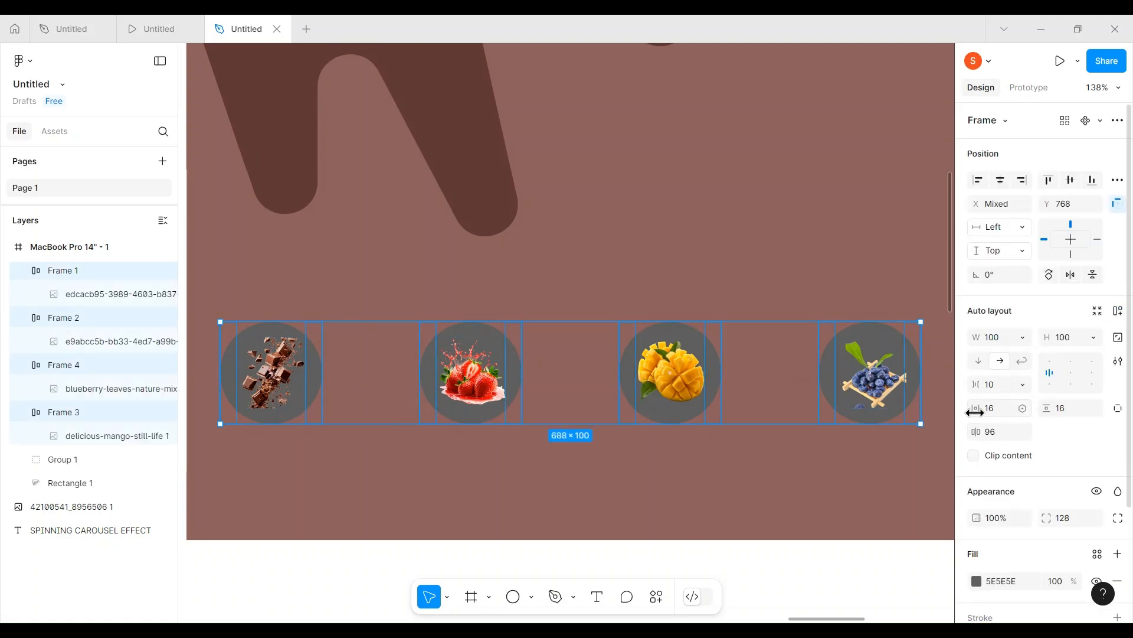
pyautogui.moveTo(976, 431); pyautogui.dragTo(862, 430)
pyautogui.keyDown('ctrl'); pyautogui.scroll(-5, 650, 421); pyautogui.keyUp('ctrl')
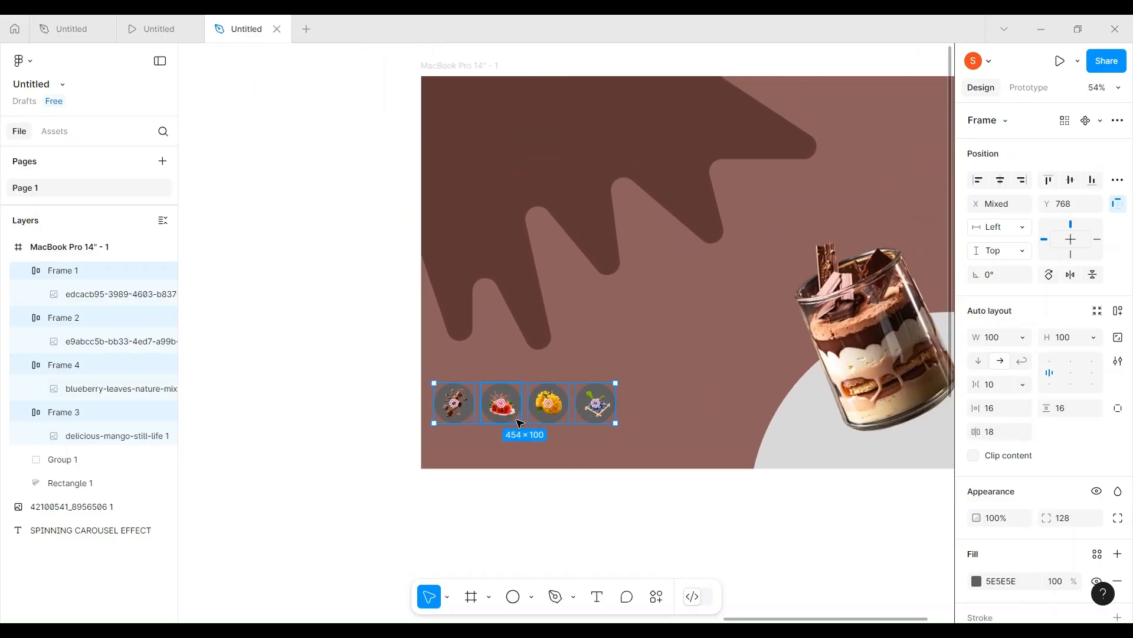
pyautogui.moveTo(520, 422); pyautogui.dragTo(523, 439)
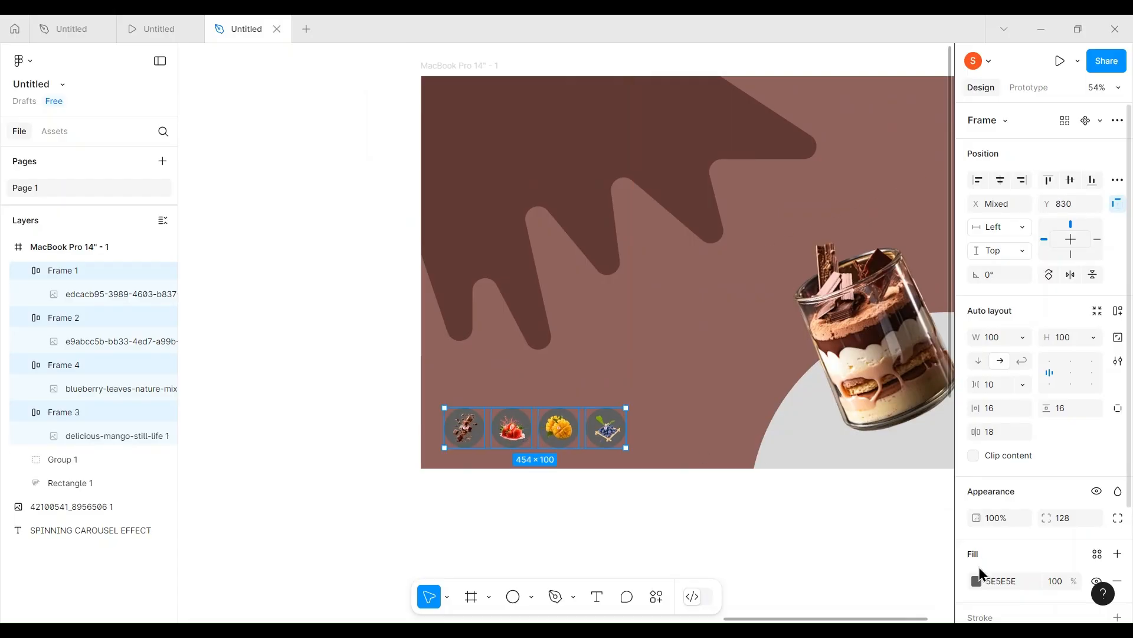
# Change the fill of the four circular frames to white, FFFFFF
pyautogui.click(976, 581)
pyautogui.moveTo(812, 399); pyautogui.dragTo(686, 317)
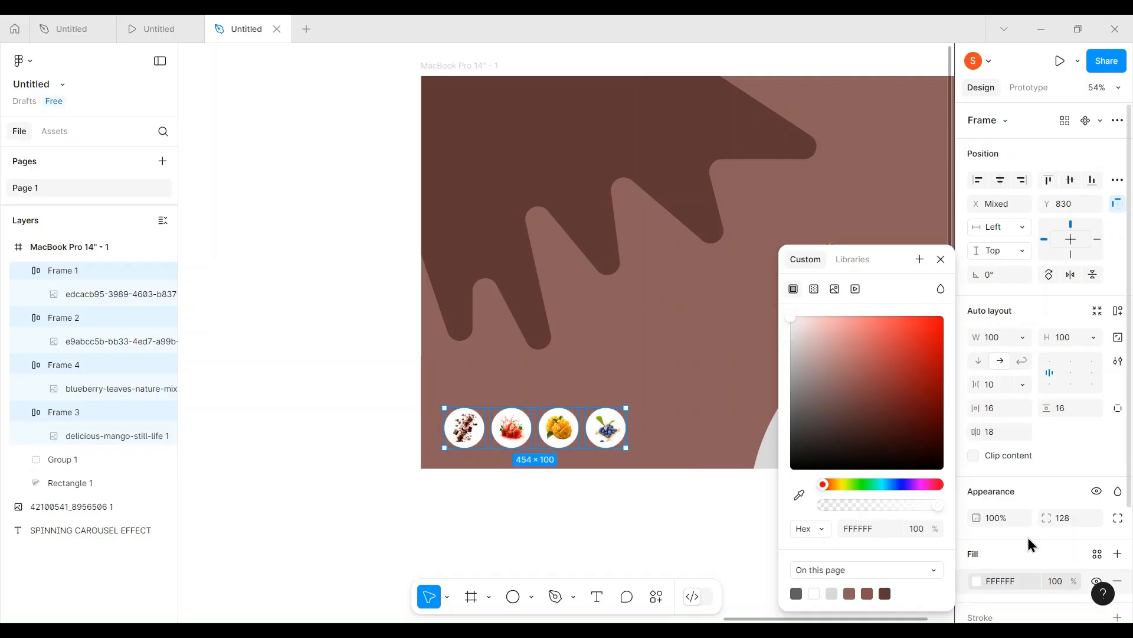
pyautogui.scroll(-2, 1021, 461)
pyautogui.click(941, 259)
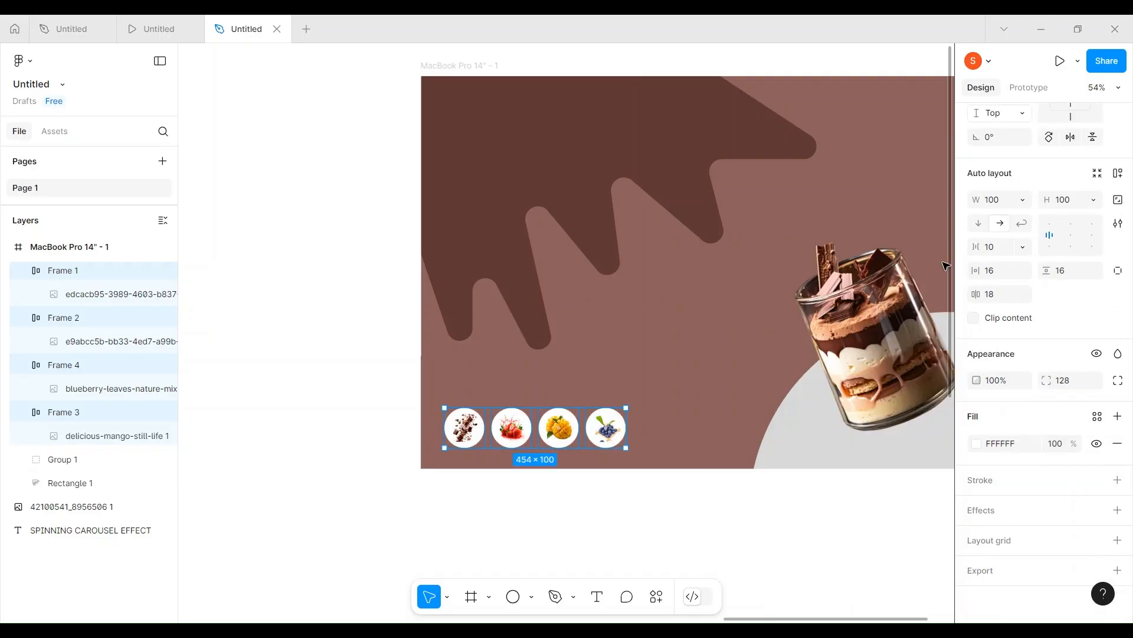
# Add a drop shadow to the four circular frames with X 3, Y 7 and a blur of 10.9
pyautogui.click(1024, 514)
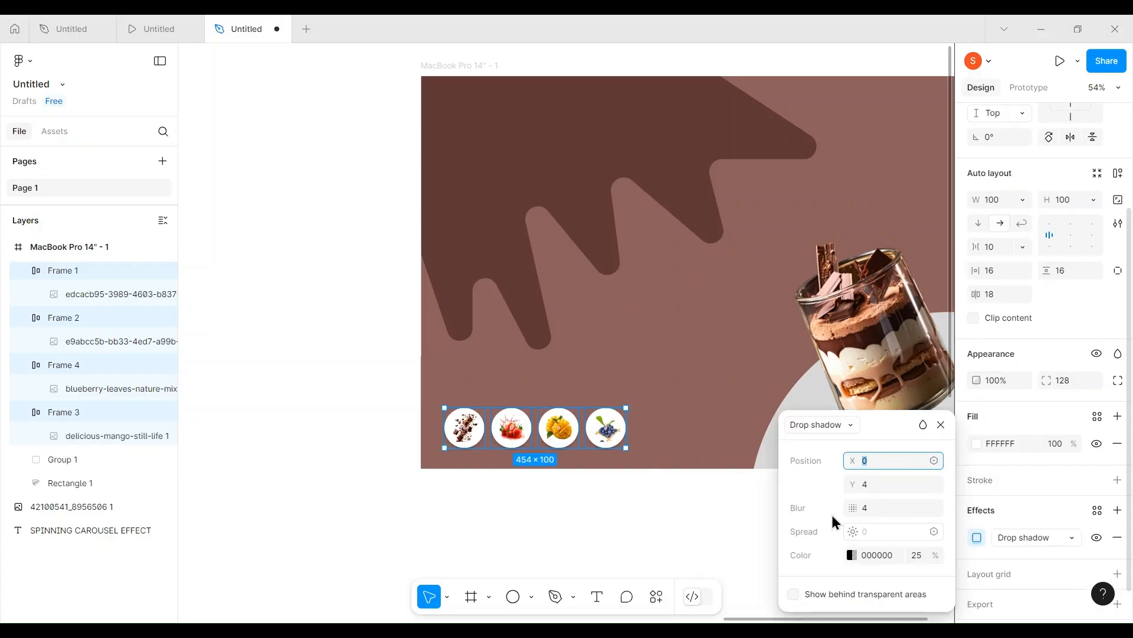
pyautogui.moveTo(856, 485); pyautogui.dragTo(862, 461)
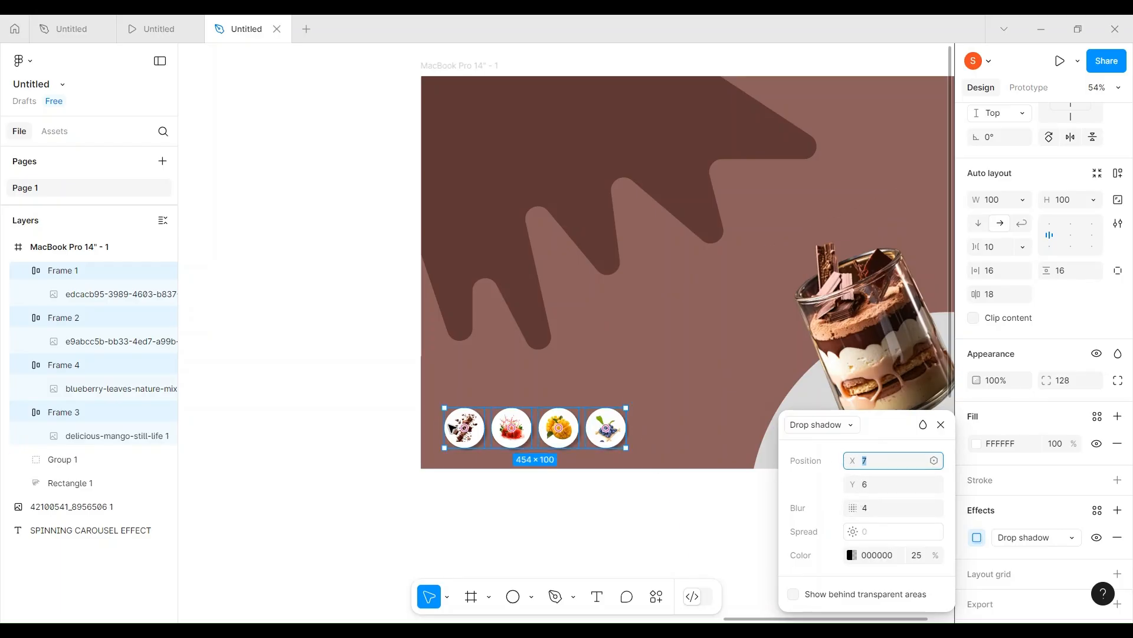
pyautogui.scroll(8, 448, 426)
pyautogui.scroll(-2, 521, 428)
pyautogui.hscroll(3, 521, 428)
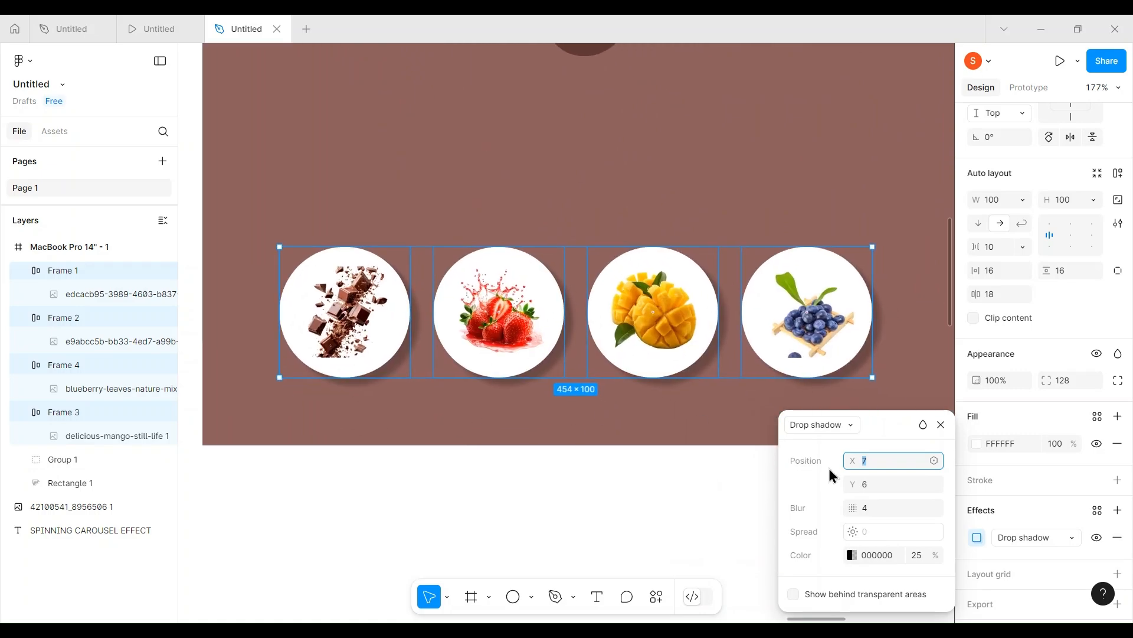
pyautogui.moveTo(857, 461); pyautogui.dragTo(956, 510)
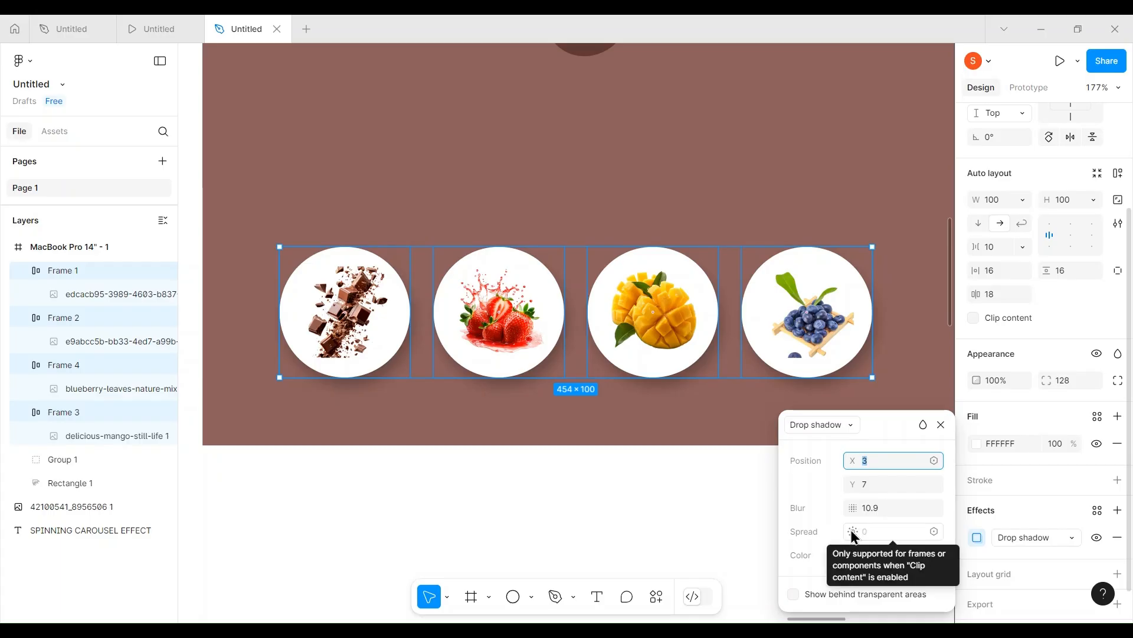
# Set the drop shadow color opacity of the four circular frames to 39%, then clear the selection
pyautogui.click(851, 555)
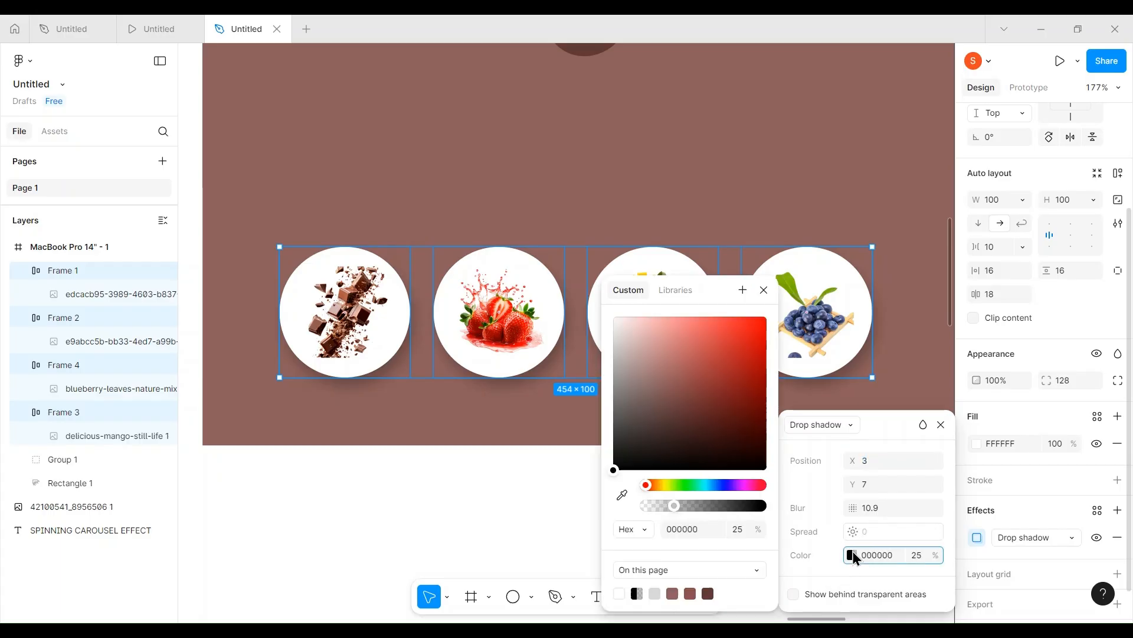
pyautogui.moveTo(676, 426); pyautogui.dragTo(592, 493)
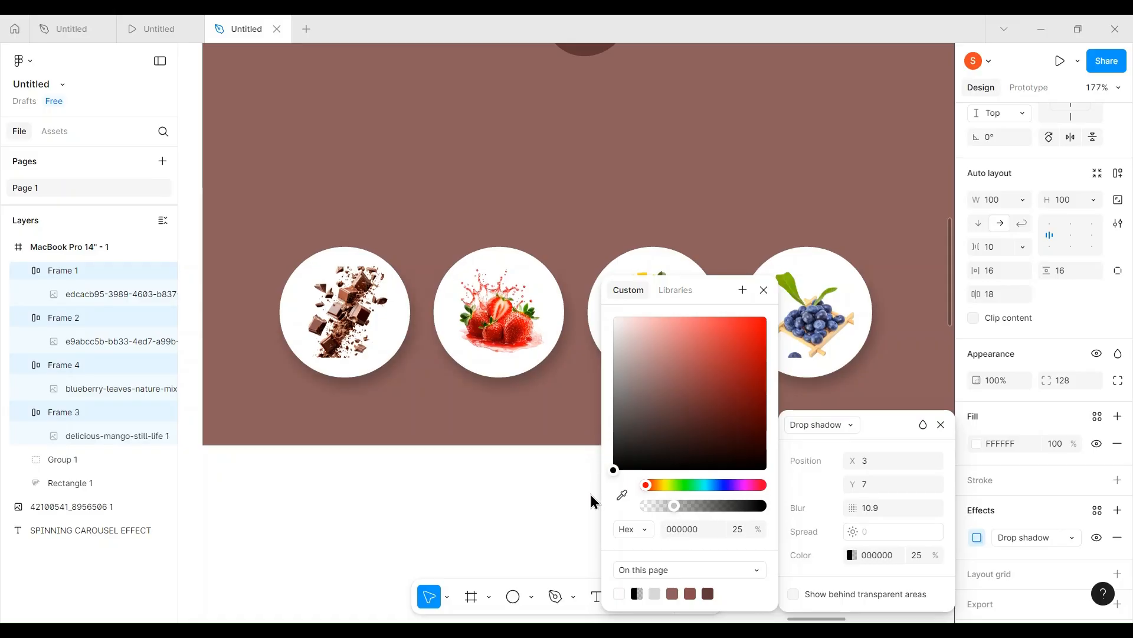
pyautogui.click(697, 506)
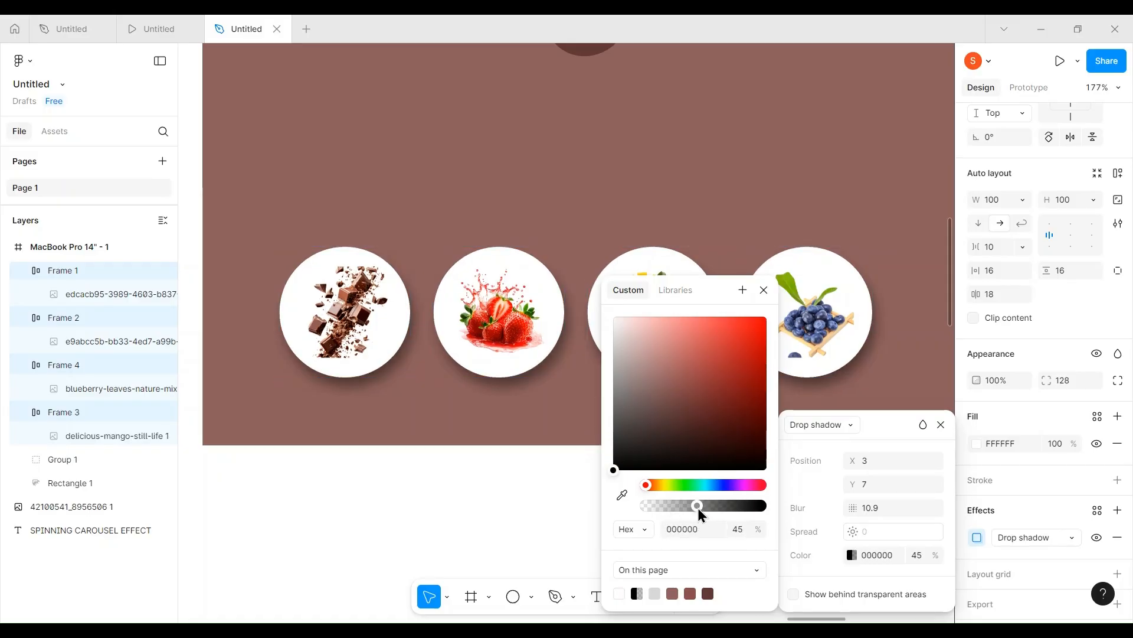
pyautogui.moveTo(695, 508); pyautogui.dragTo(690, 508)
pyautogui.click(763, 290)
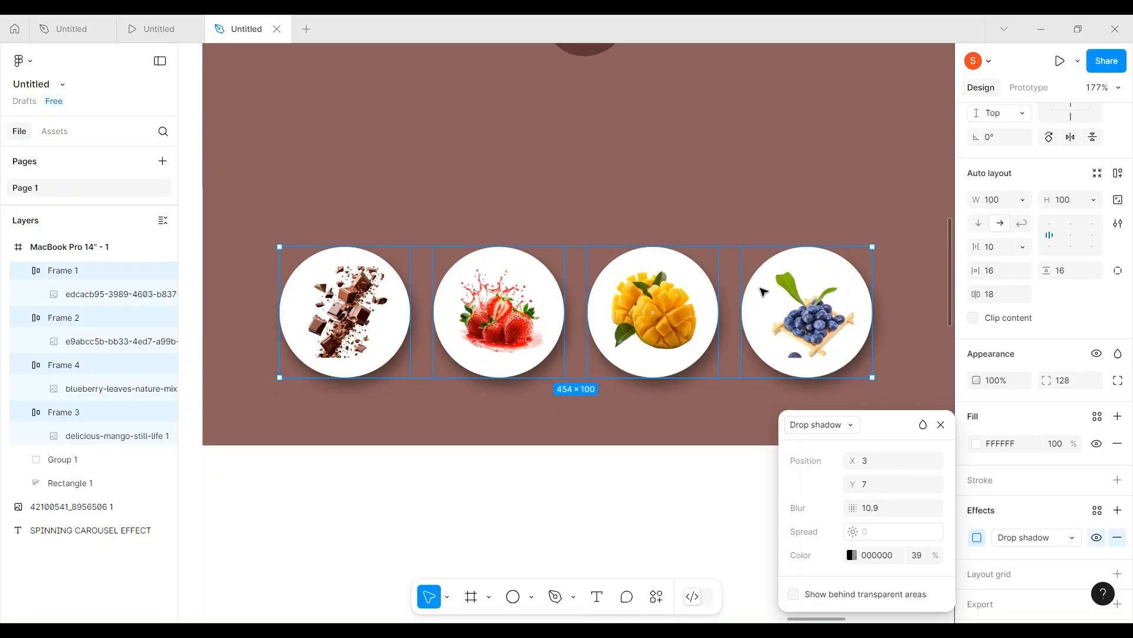
pyautogui.click(539, 524)
# Add a text layer reading "Home" in the empty area of the MacBook Pro 14" frame, between the chocolate drips and the dessert glass
pyautogui.scroll(-5, 539, 523)
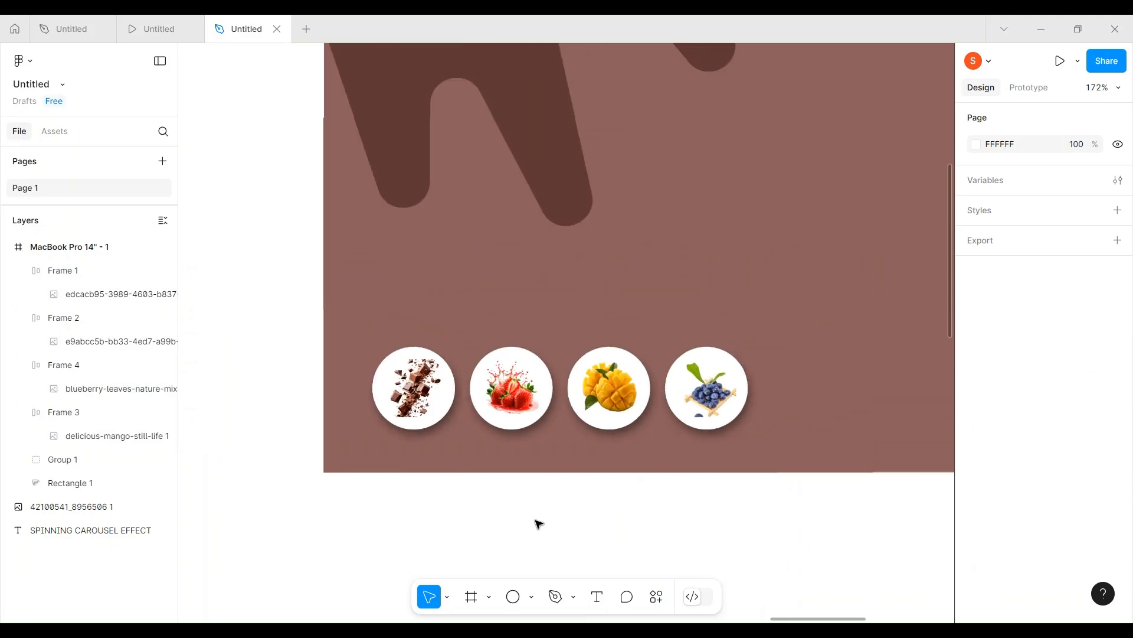
pyautogui.scroll(-6, 539, 523)
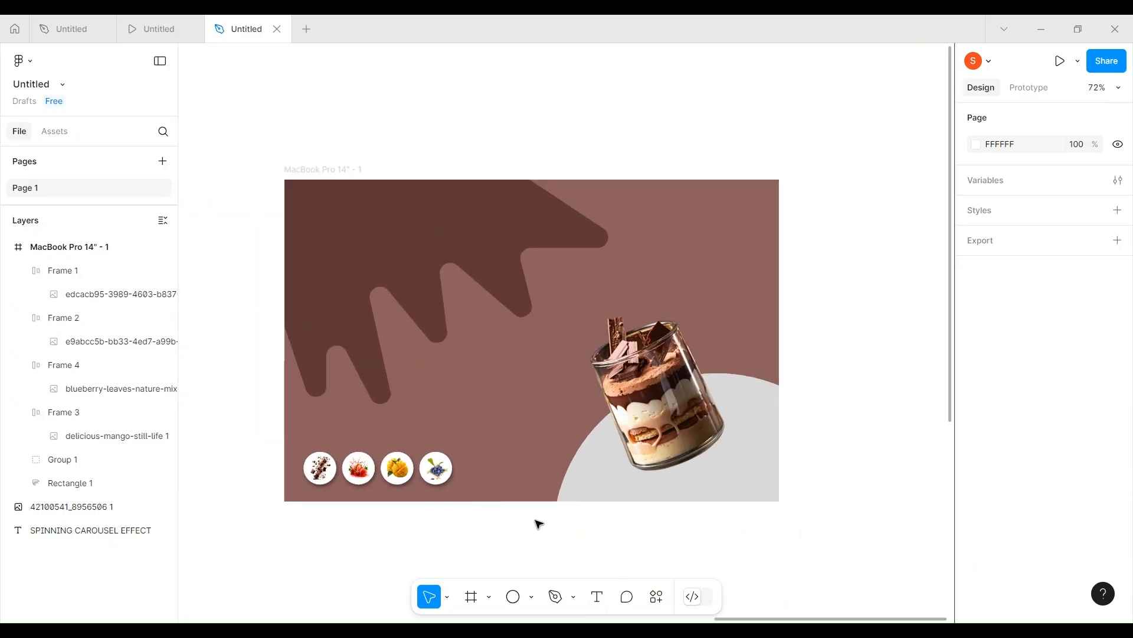
pyautogui.scroll(4, 417, 344)
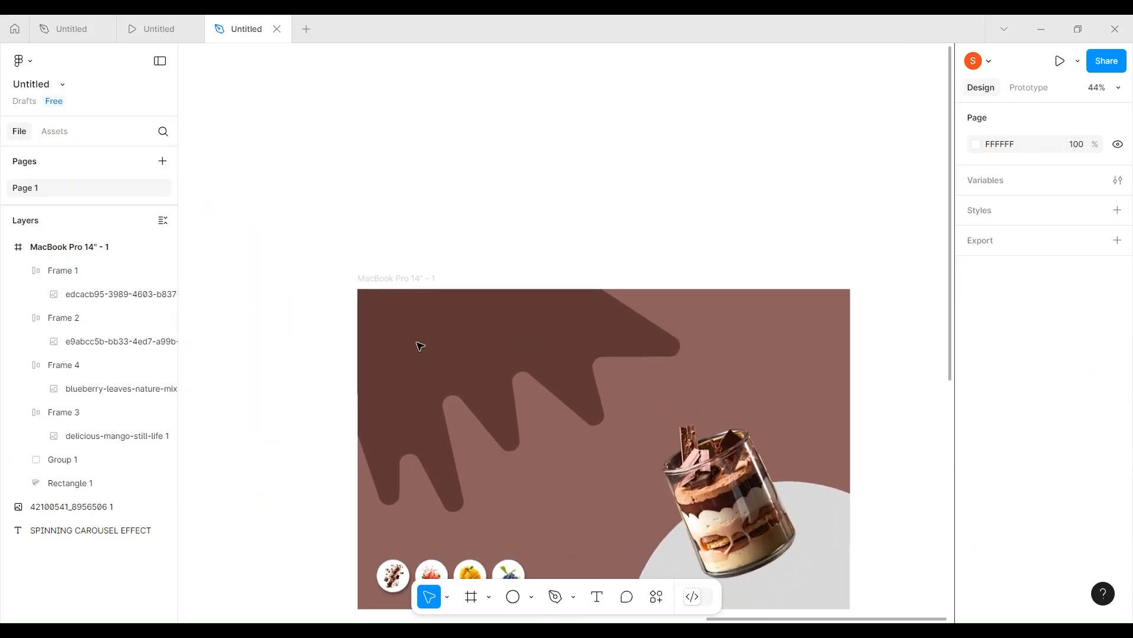
pyautogui.scroll(-3, 417, 346)
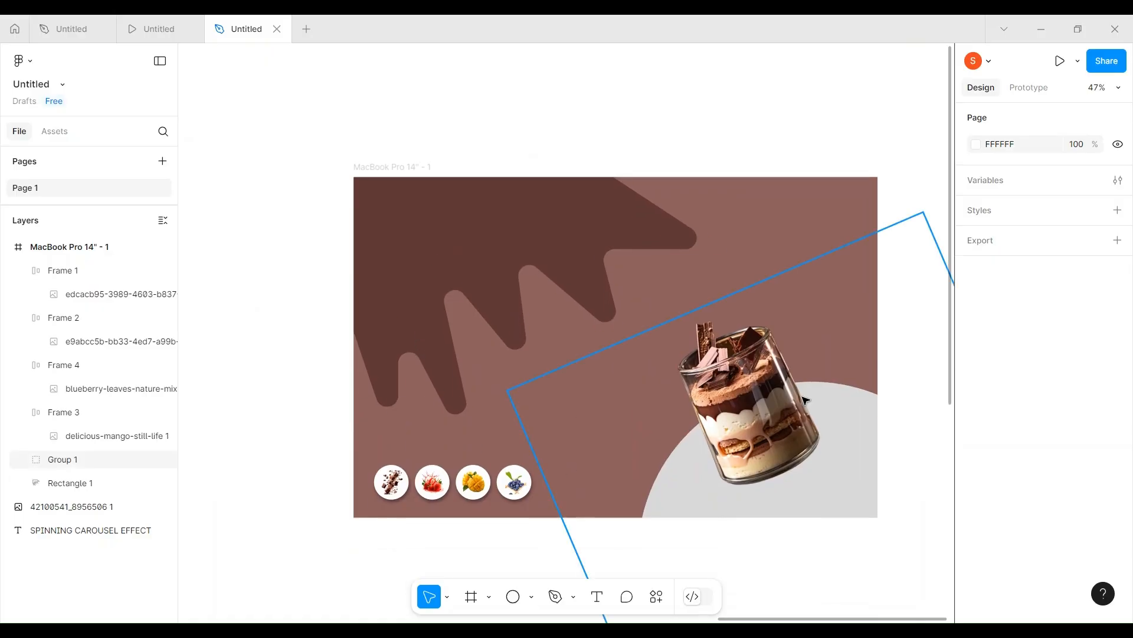
pyautogui.click(597, 598)
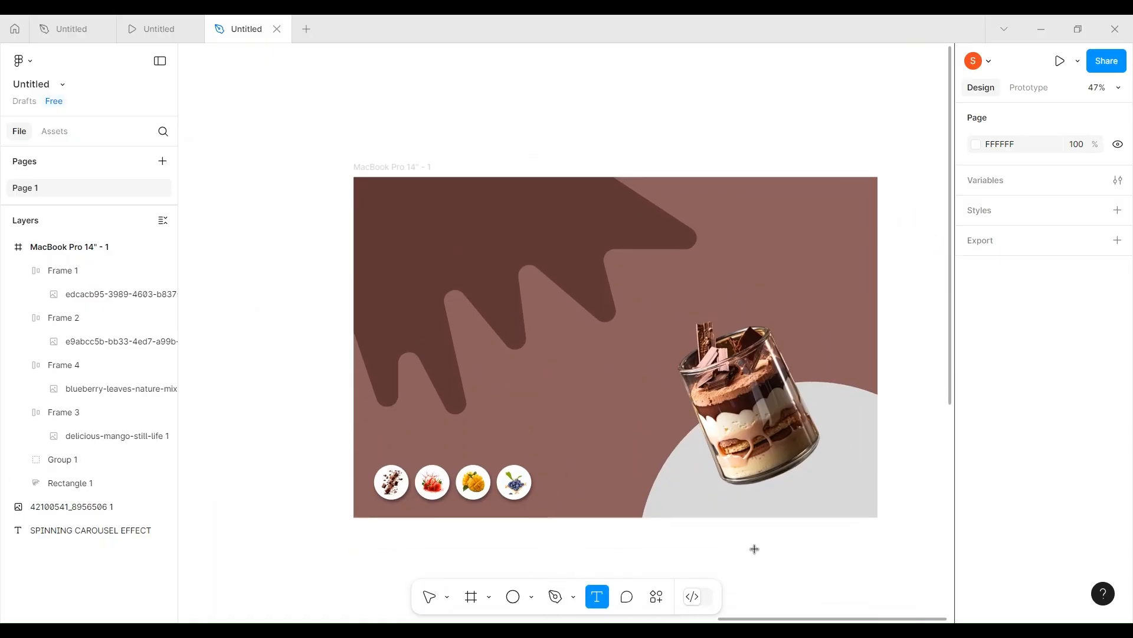
pyautogui.click(578, 407)
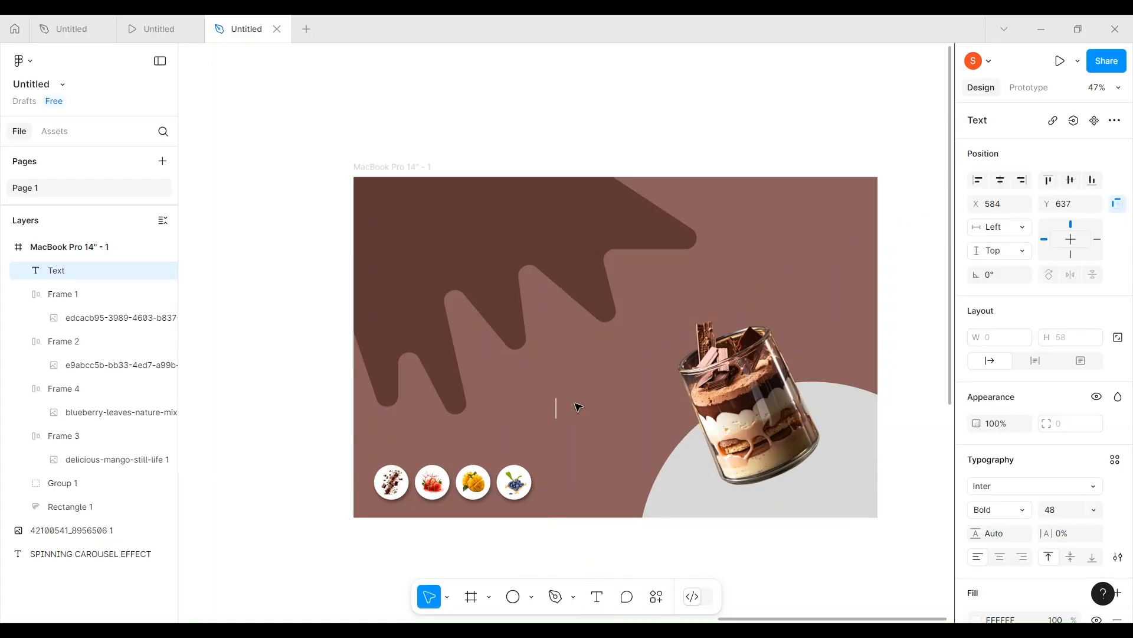
pyautogui.write('Home')
pyautogui.press('Escape')
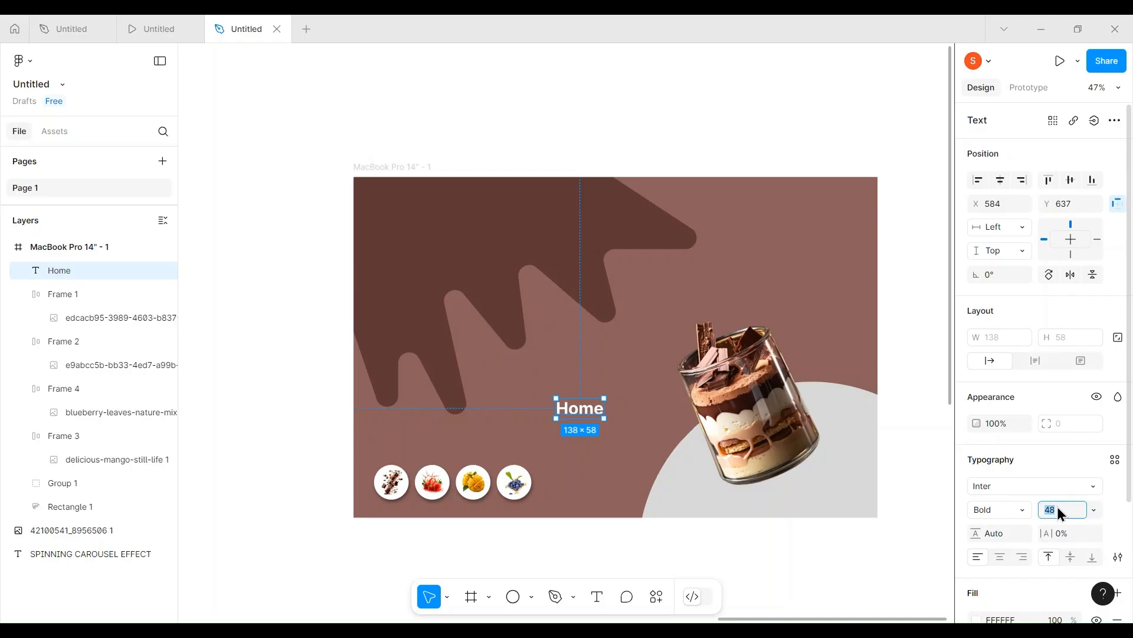
# Set the "Home" text to font size 32 and Medium weight, keeping the Inter font
pyautogui.write('32')
pyautogui.click(1002, 511)
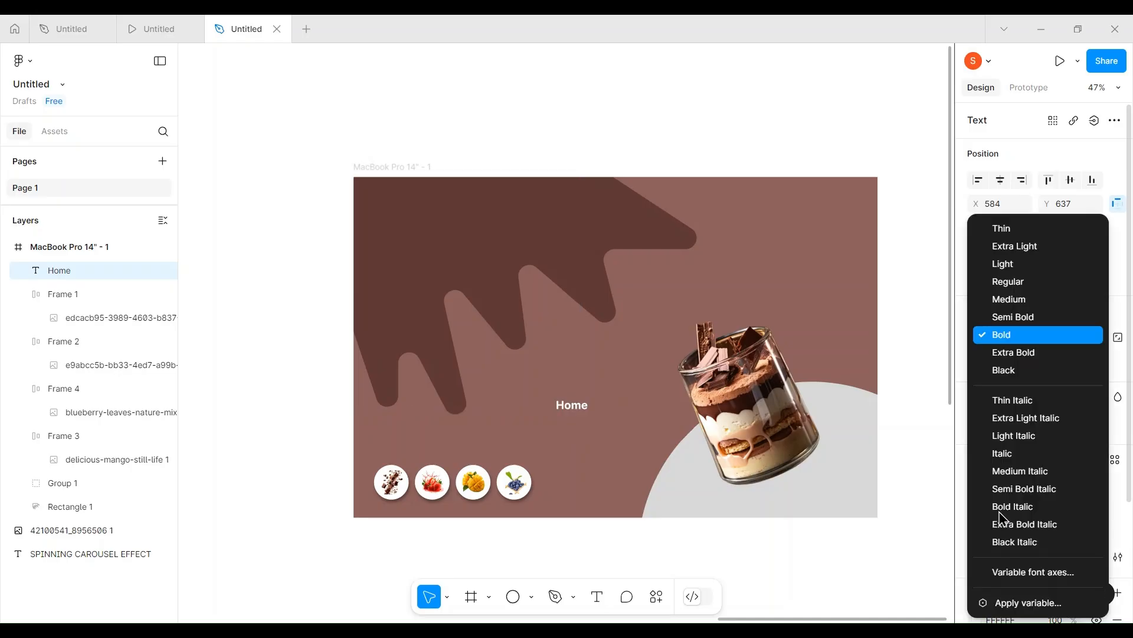
pyautogui.click(1005, 299)
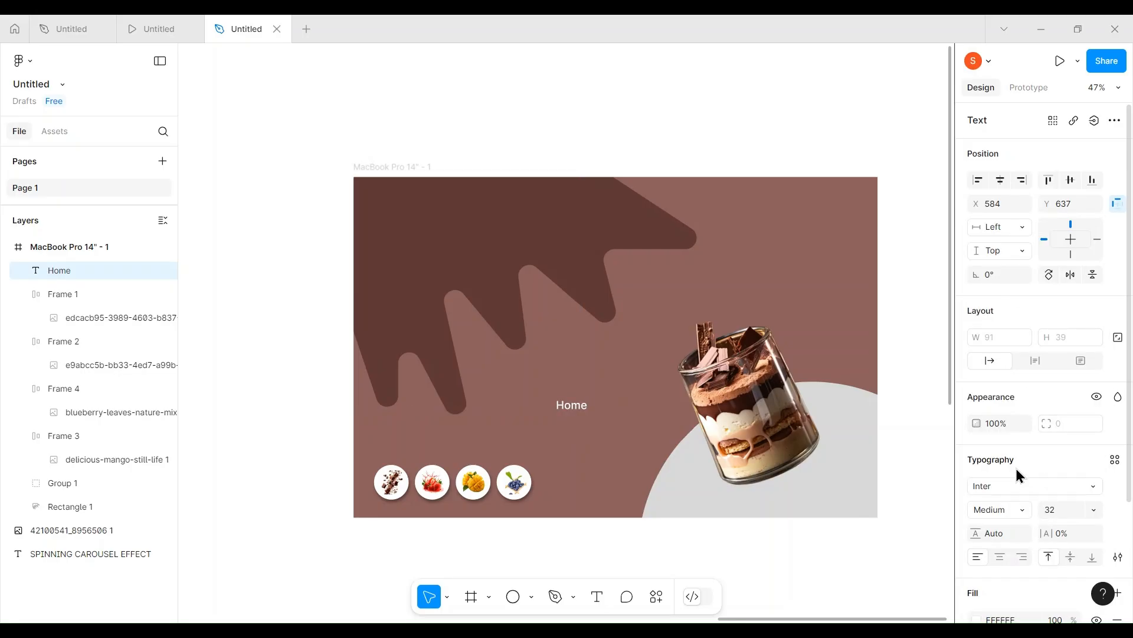
pyautogui.click(1015, 484)
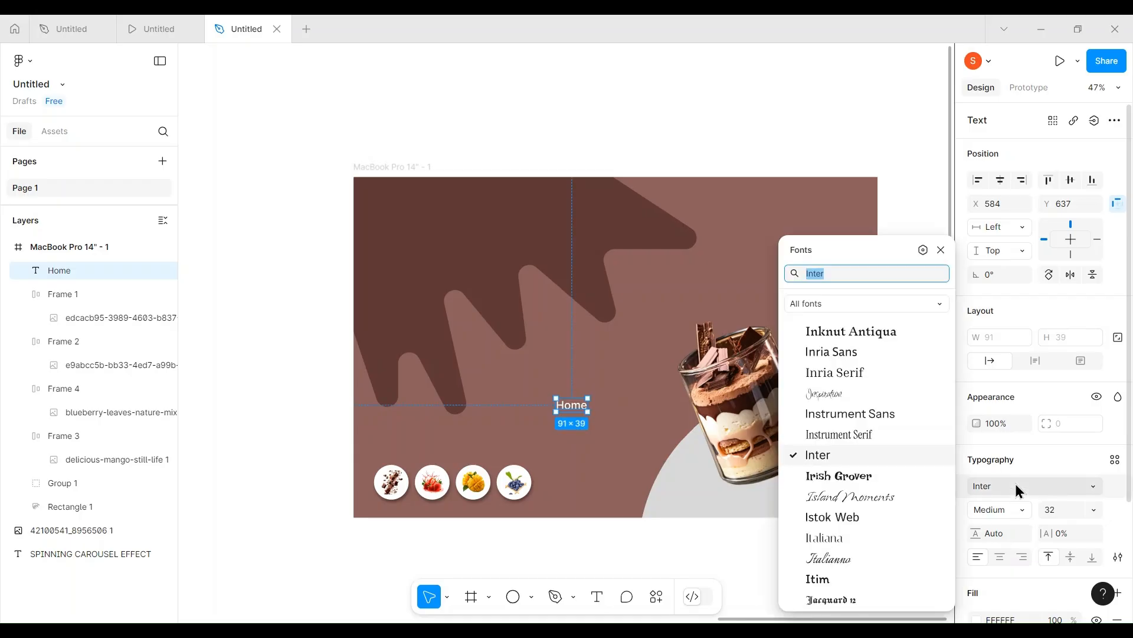
pyautogui.click(1015, 484)
# Move the "Home" text up to X 756, Y 40, near the upper edge of the frame
pyautogui.moveTo(571, 406); pyautogui.dragTo(632, 210)
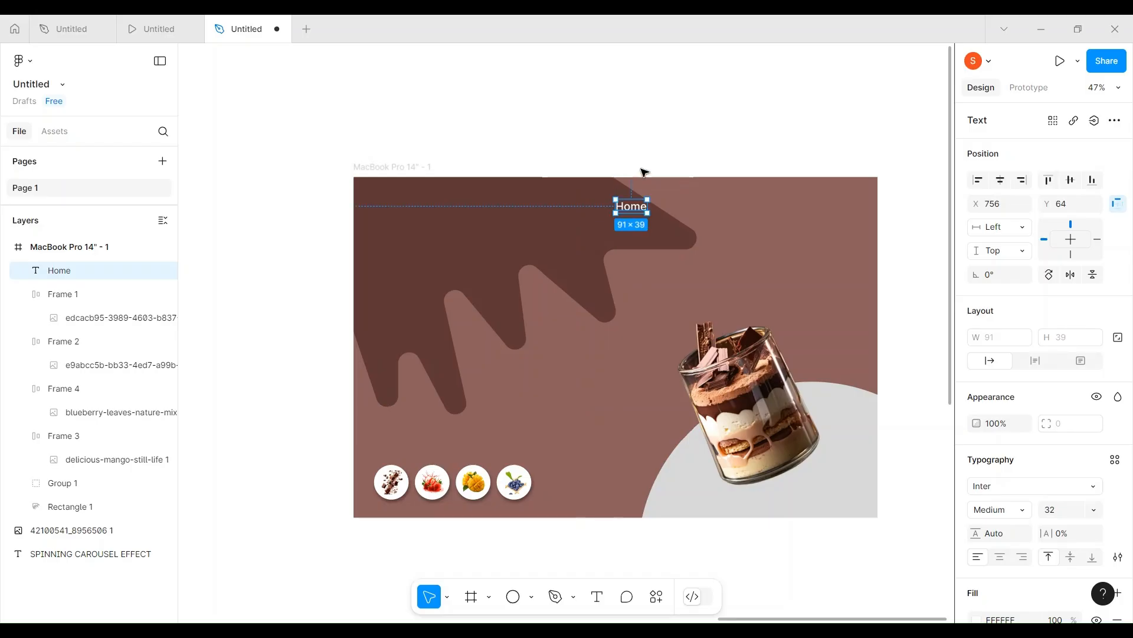
pyautogui.press('alt')
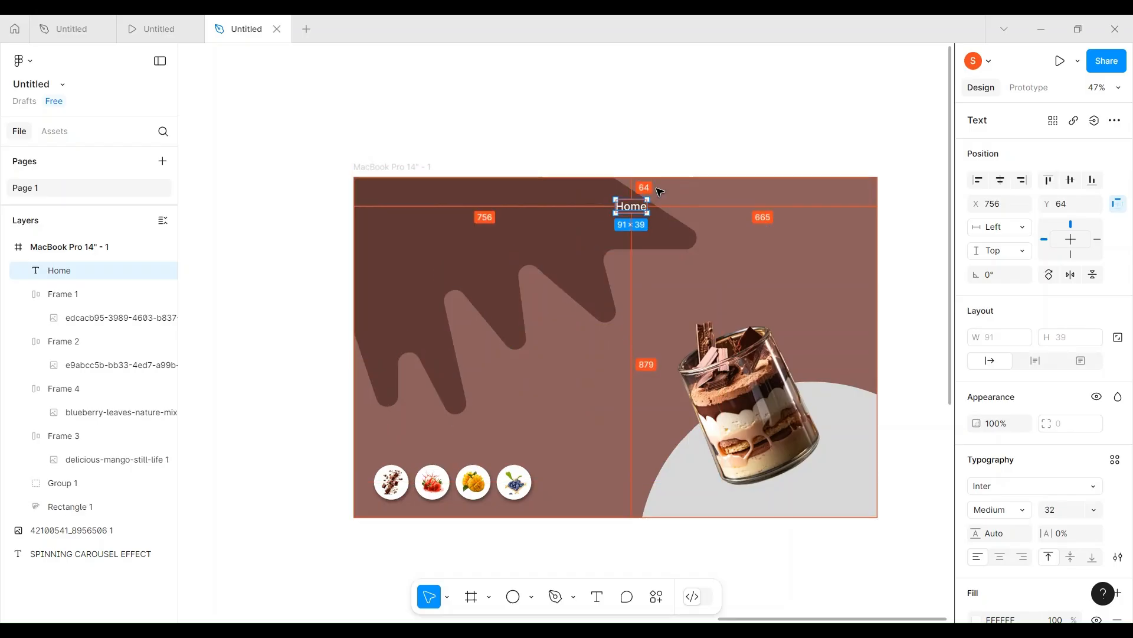
pyautogui.press('Up')
pyautogui.press('Up')
pyautogui.press('Up')
pyautogui.press('Up')
pyautogui.press('Up')
pyautogui.press('Up')
pyautogui.press('Up')
pyautogui.press('Up')
pyautogui.press('Up')
pyautogui.press('Up')
pyautogui.press('Up')
pyautogui.press('Up')
pyautogui.press('Up')
pyautogui.press('Up')
pyautogui.press('Up')
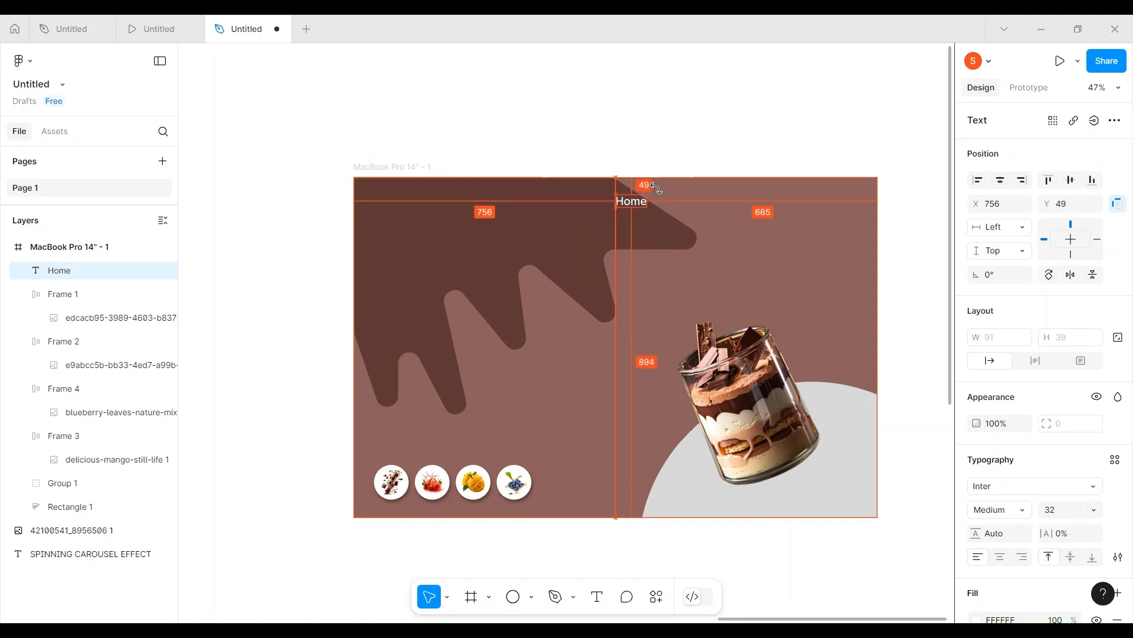
pyautogui.press('Up')
pyautogui.press('Up')
pyautogui.press('Up')
pyautogui.press('Up')
pyautogui.press('Up')
pyautogui.press('Up')
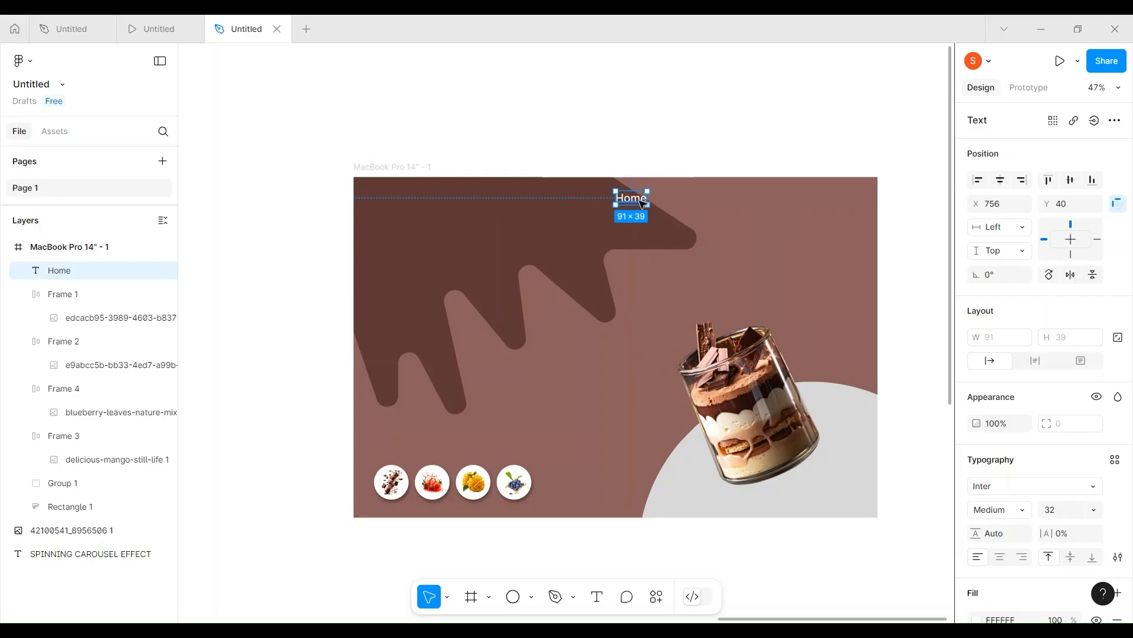
# Duplicate the "Home" text to X 933 on the same line and change the copy to "About Us"
pyautogui.hotkey('ctrl', 'd')
pyautogui.moveTo(631, 199); pyautogui.dragTo(695, 201)
pyautogui.doubleClick(698, 202)
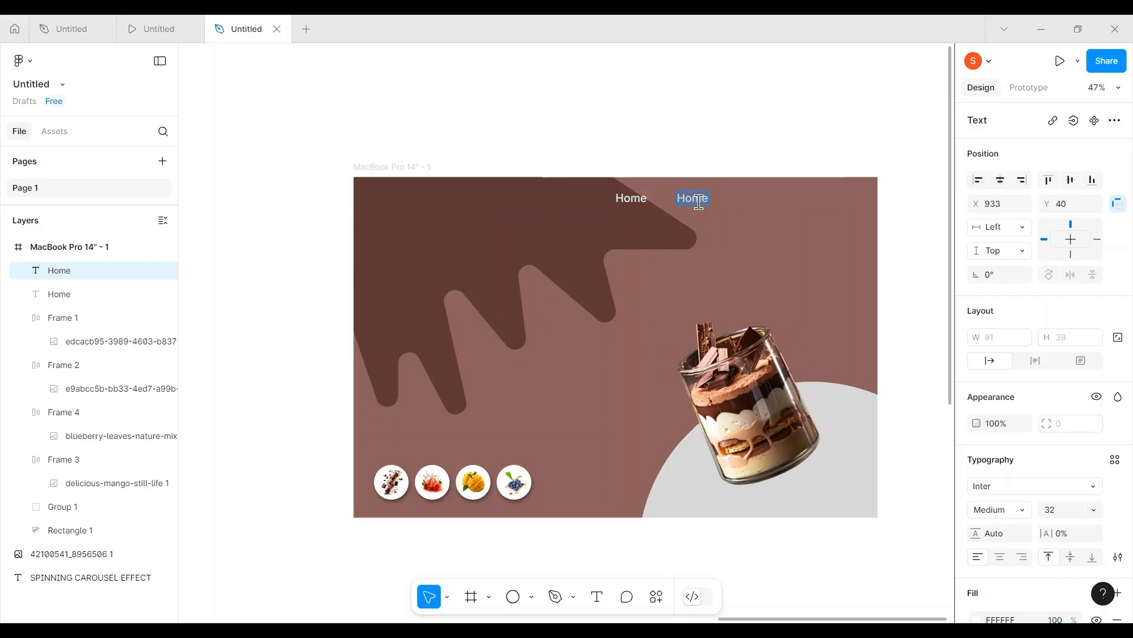
pyautogui.write('About Us')
pyautogui.press('Escape')
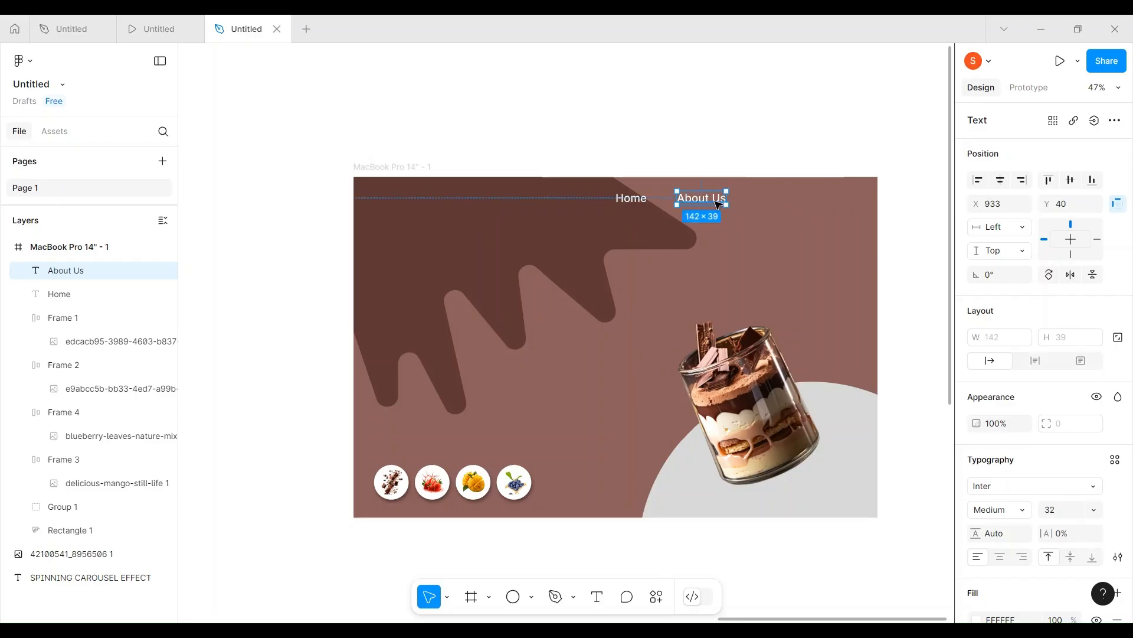
# Duplicate the "About Us" text to X 1161 on the same line and change the copy to "Services"
pyautogui.hotkey('ctrl', 'd')
pyautogui.moveTo(716, 205); pyautogui.dragTo(779, 205)
pyautogui.doubleClick(777, 203)
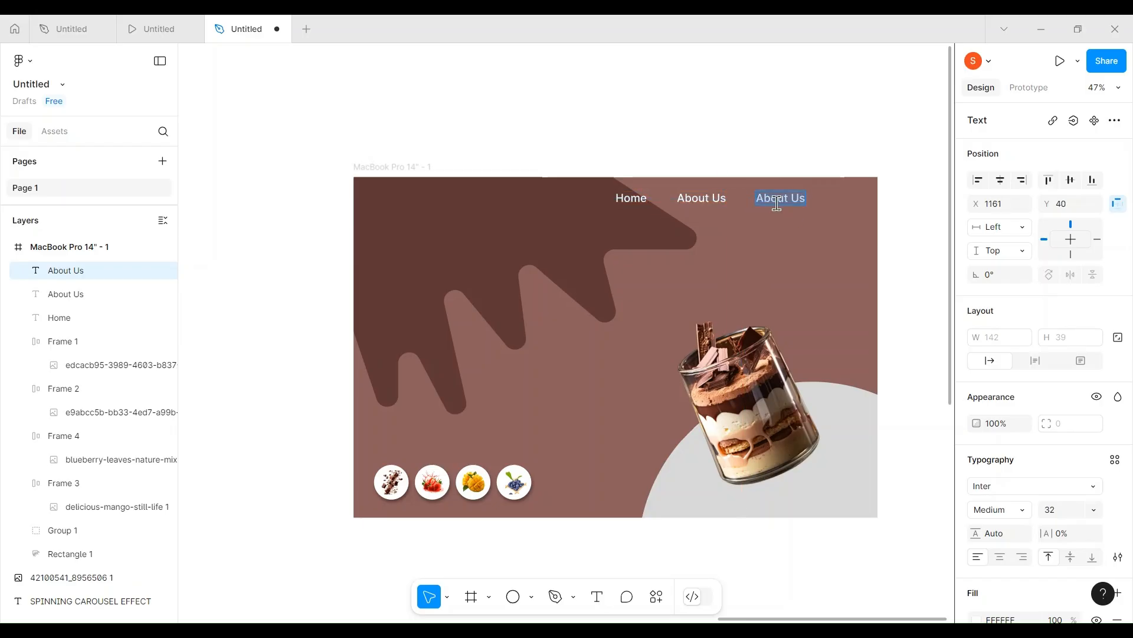
pyautogui.write('Services')
pyautogui.press('Escape')
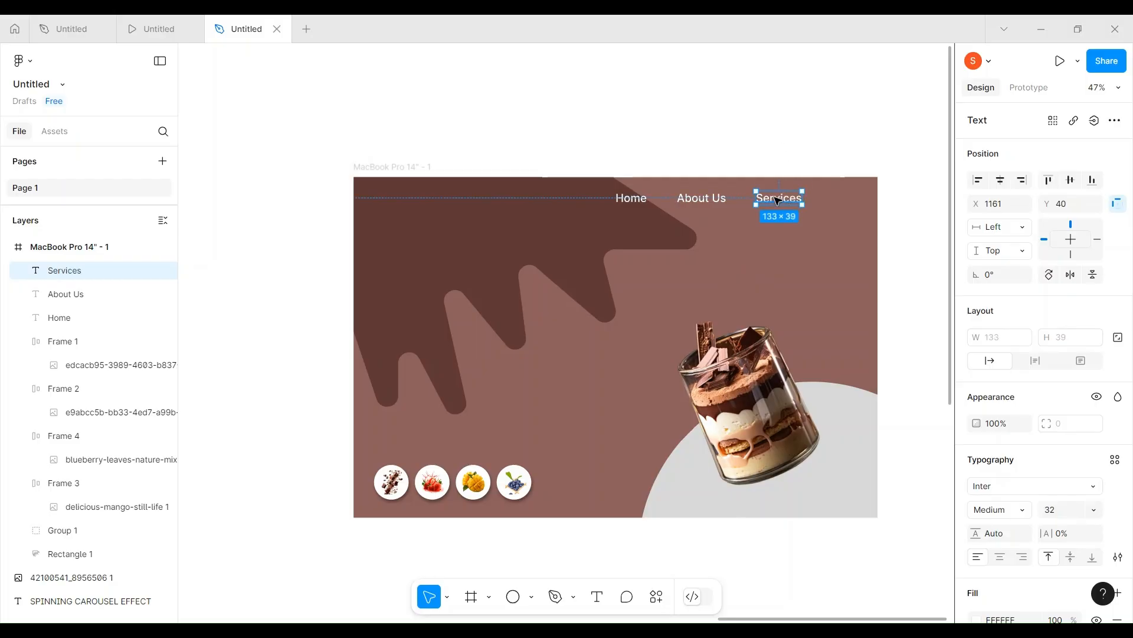
# Duplicate the "Services" text to X 1380 on the same line and change the copy to "Contact"
pyautogui.keyDown('alt'); pyautogui.moveTo(777, 201); pyautogui.dragTo(851, 199); pyautogui.keyUp('alt')
pyautogui.doubleClick(851, 199)
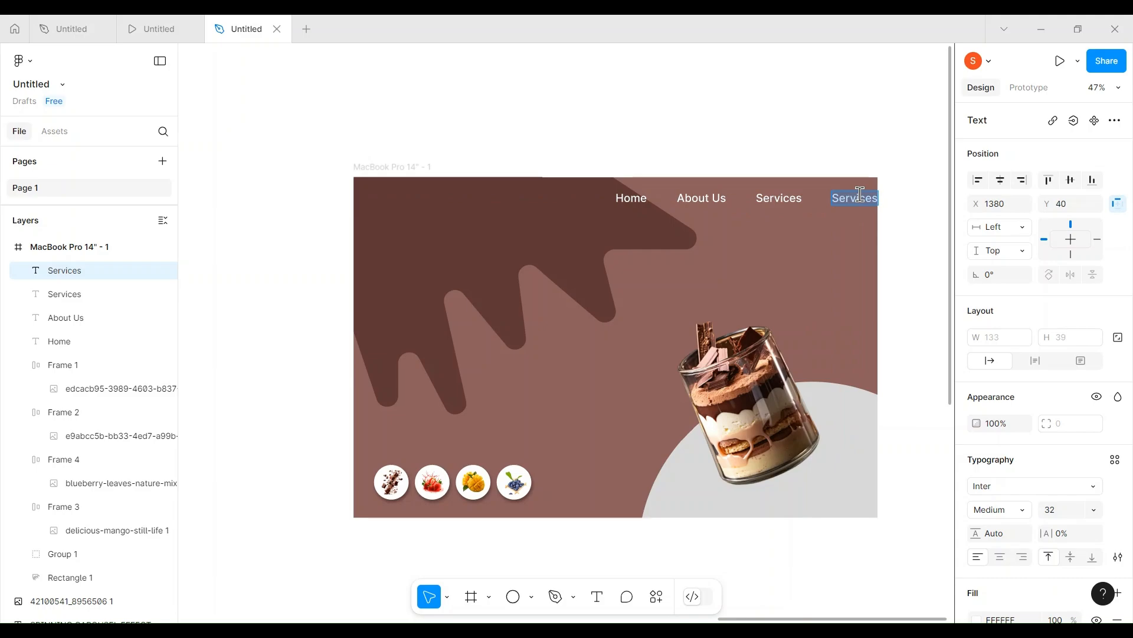
pyautogui.write('Contact')
pyautogui.press('Escape')
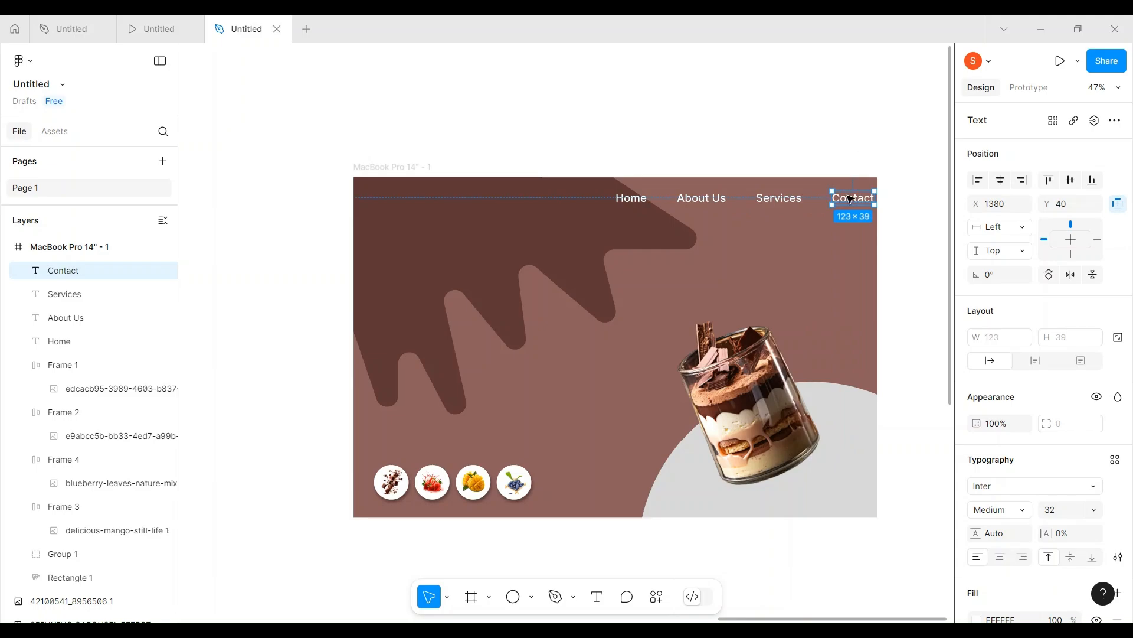
# Select the four navigation labels and shift them together to leave about 48 px between "Contact" and the frame's right edge
pyautogui.keyDown('shift'); pyautogui.click(785, 199); pyautogui.keyUp('shift')
pyautogui.keyDown('shift'); pyautogui.click(683, 206); pyautogui.keyUp('shift')
pyautogui.keyDown('shift'); pyautogui.click(645, 203); pyautogui.keyUp('shift')
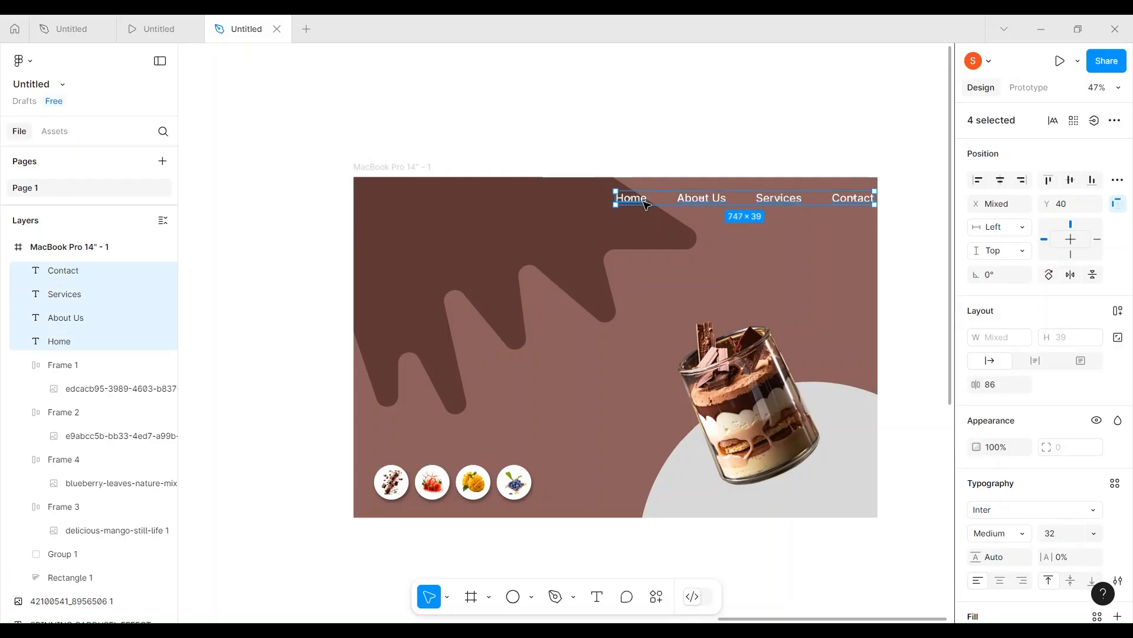
pyautogui.moveTo(723, 204)
pyautogui.mouseDown()
pyautogui.moveTo(700, 204)
pyautogui.moveTo(710, 204)
pyautogui.mouseUp()
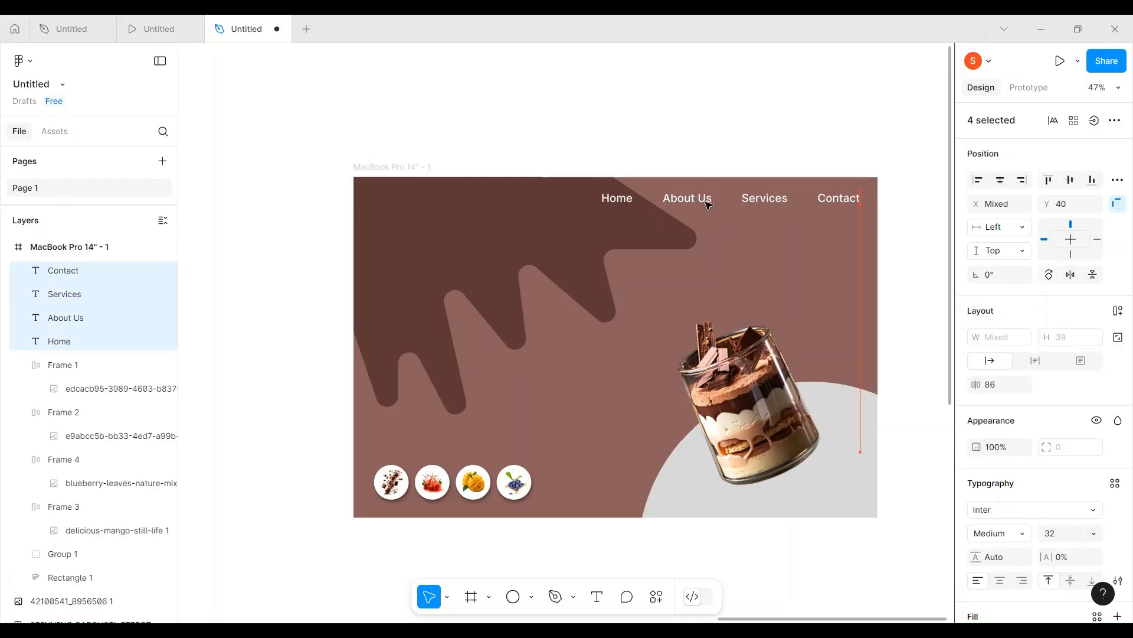
pyautogui.press('alt')
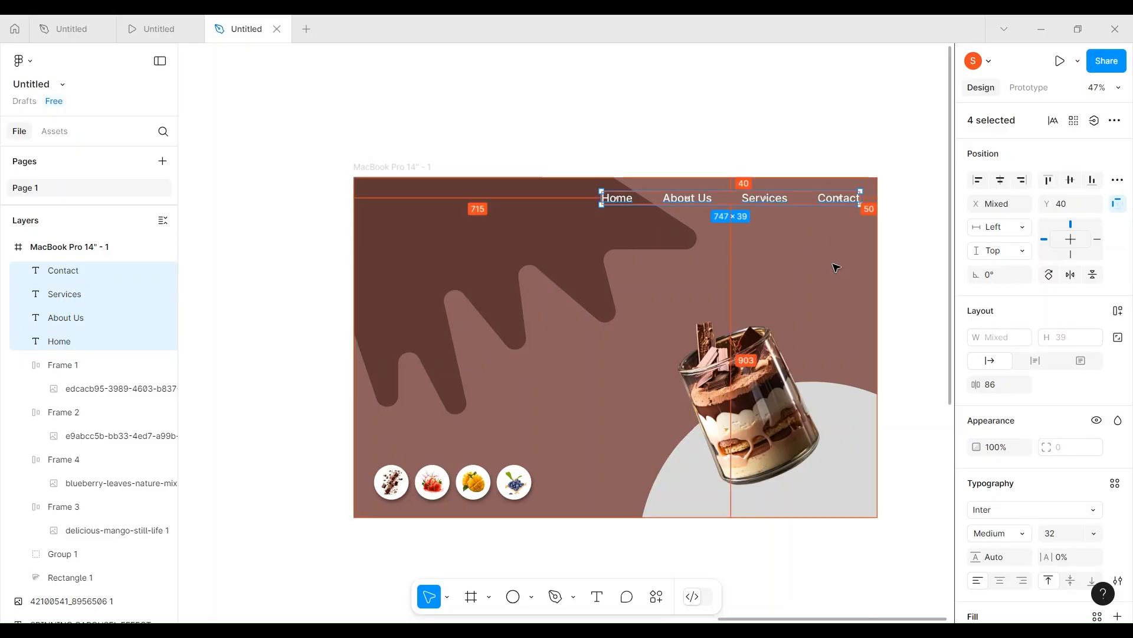
pyautogui.press('Right')
pyautogui.press('Right')
pyautogui.press('Right')
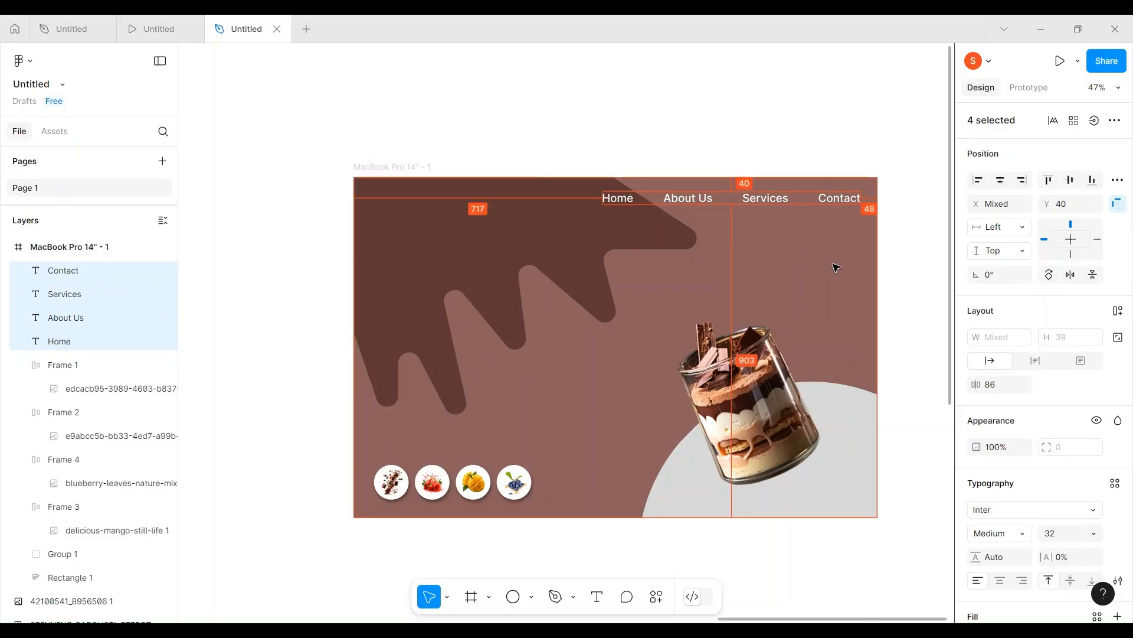
pyautogui.press('Left')
pyautogui.press('Left')
pyautogui.press('Left')
pyautogui.press('Left')
pyautogui.press('Left')
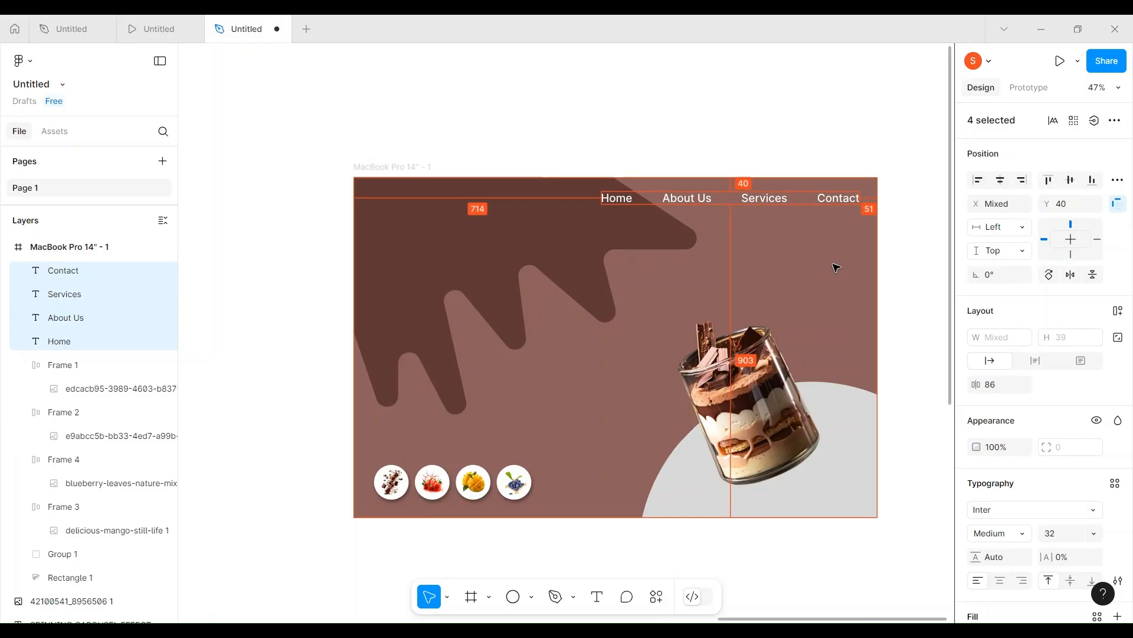
pyautogui.press('Right')
pyautogui.press('Right')
pyautogui.press('Right')
pyautogui.press('Right')
pyautogui.press('Right')
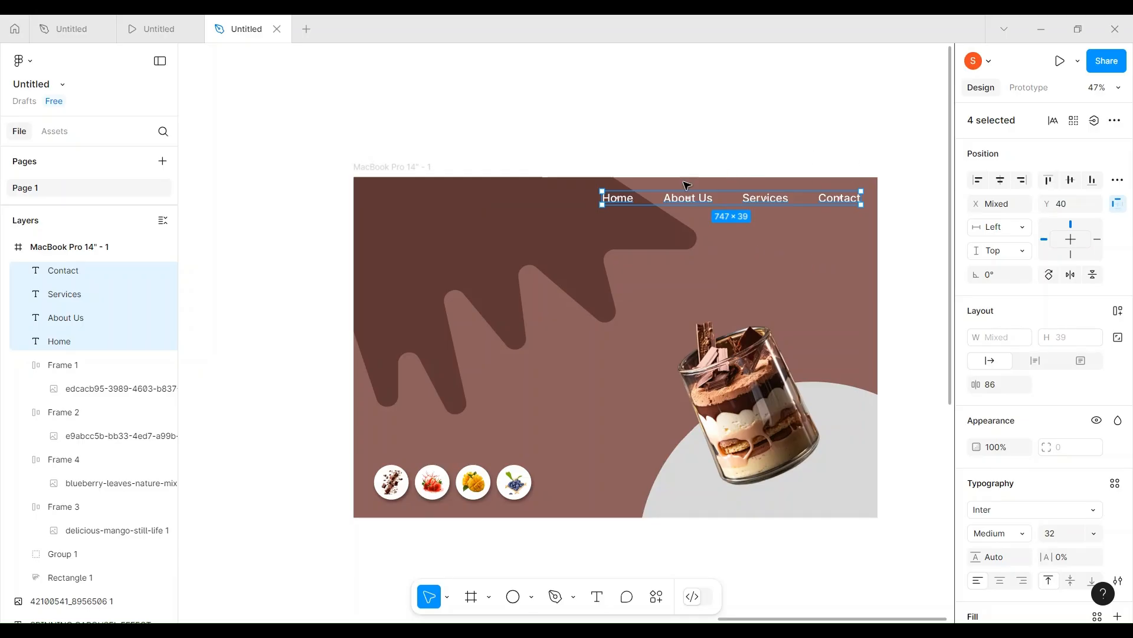
# Change the font weight of the four navigation labels to Semi Bold, then clear the selection
pyautogui.click(1007, 534)
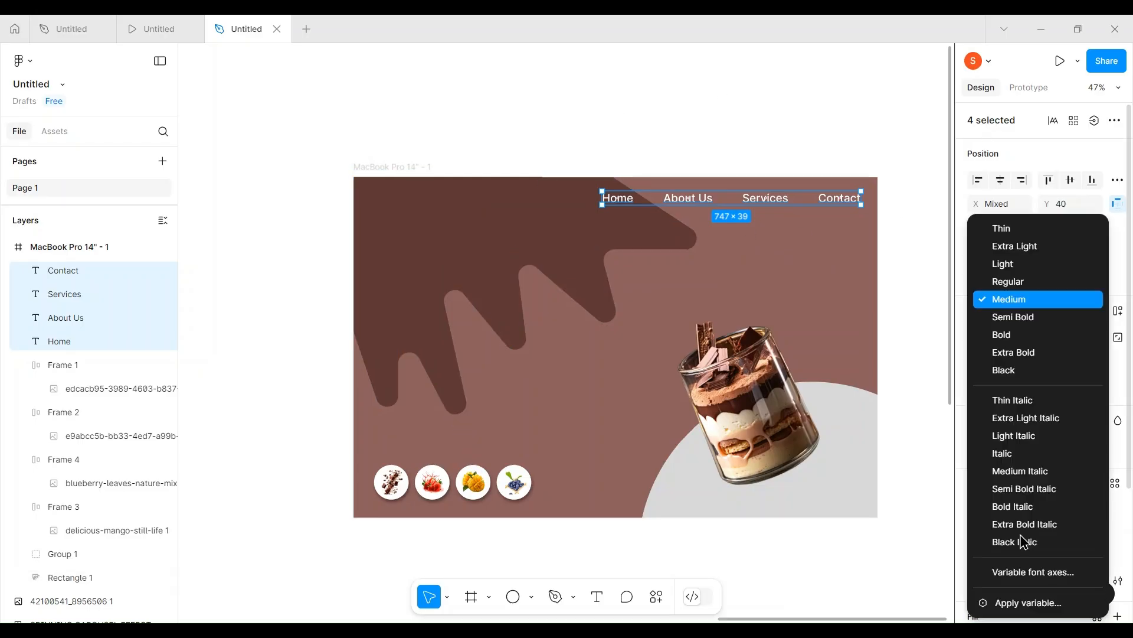
pyautogui.click(1027, 316)
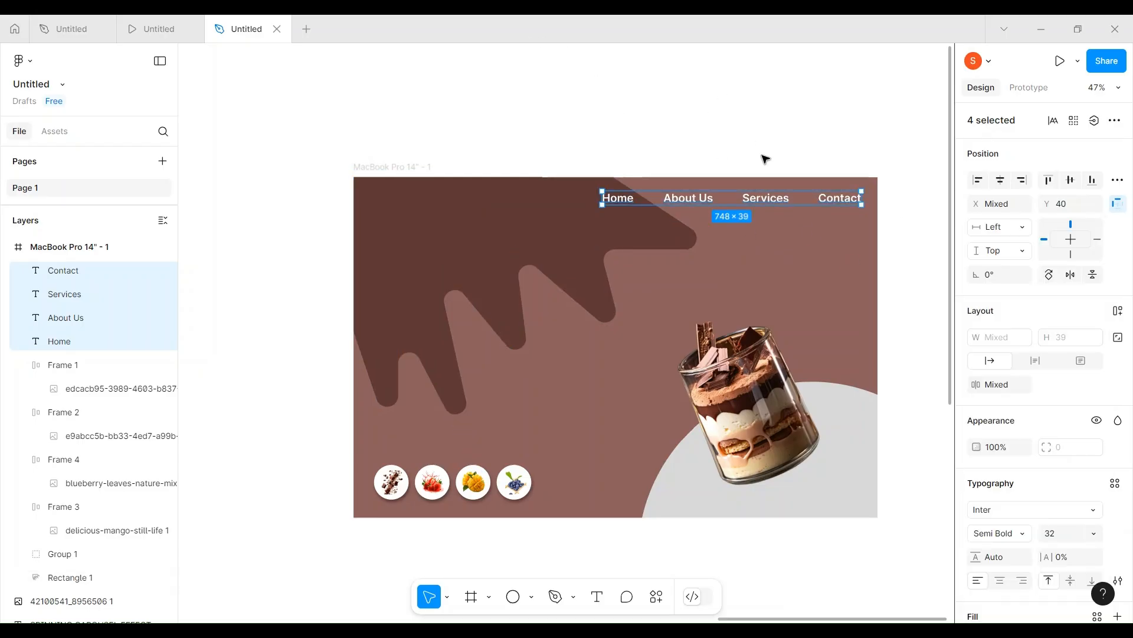
pyautogui.click(533, 153)
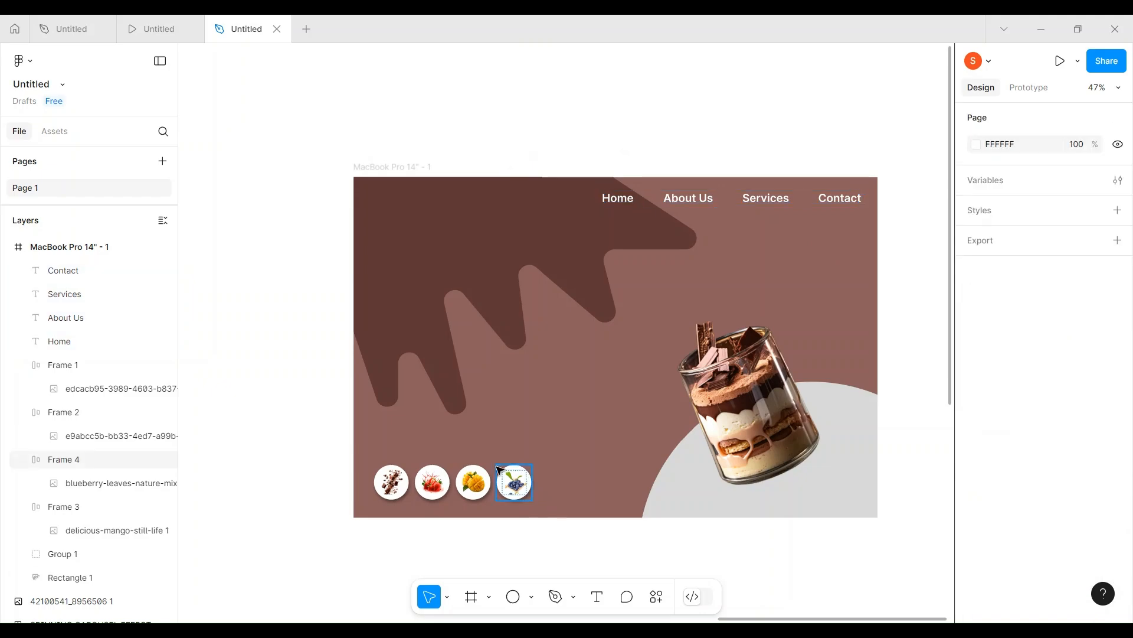
# Add the heading text "Indulge in Every Layer of Delight." at about X 143, Y 286 in the MacBook Pro 14" frame
pyautogui.click(597, 597)
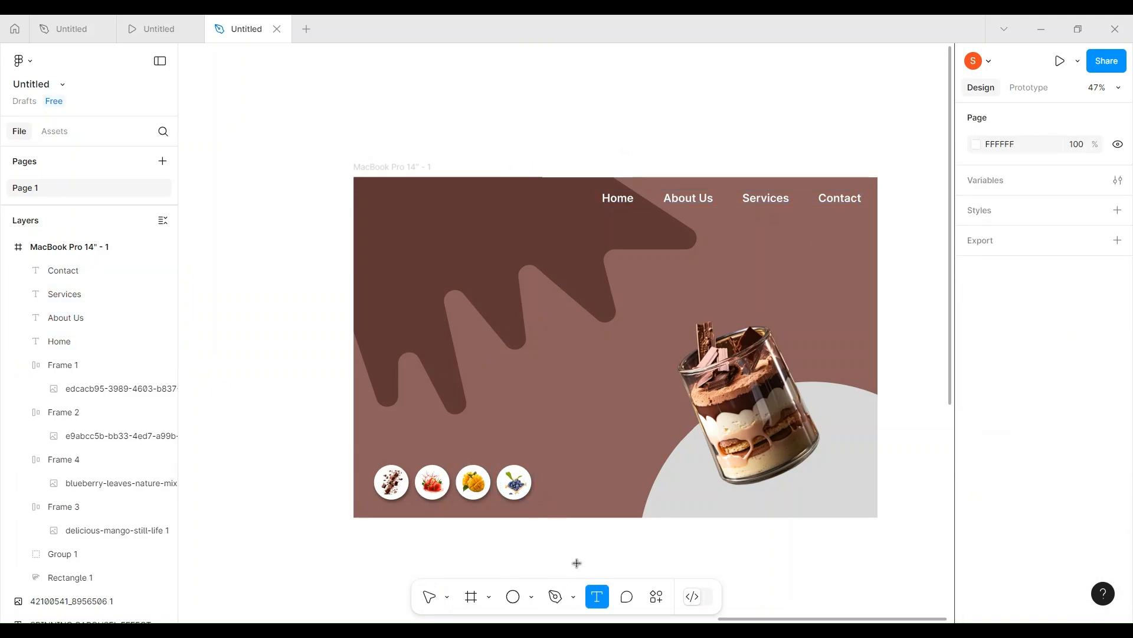
pyautogui.click(403, 282)
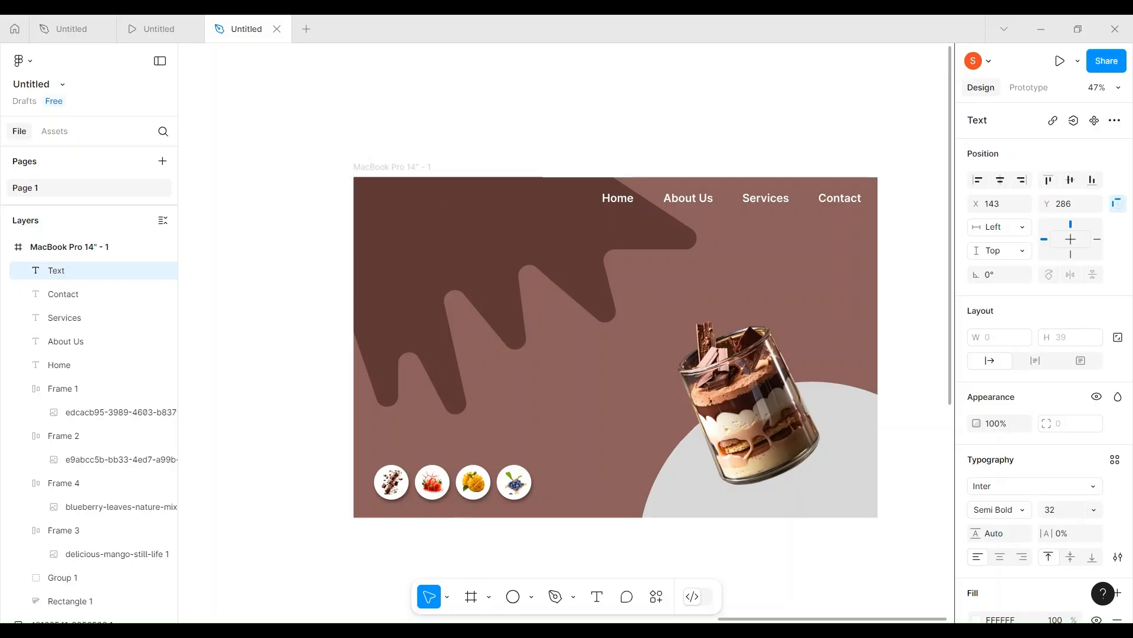
pyautogui.write('Indulge in Every Layer of Delight.')
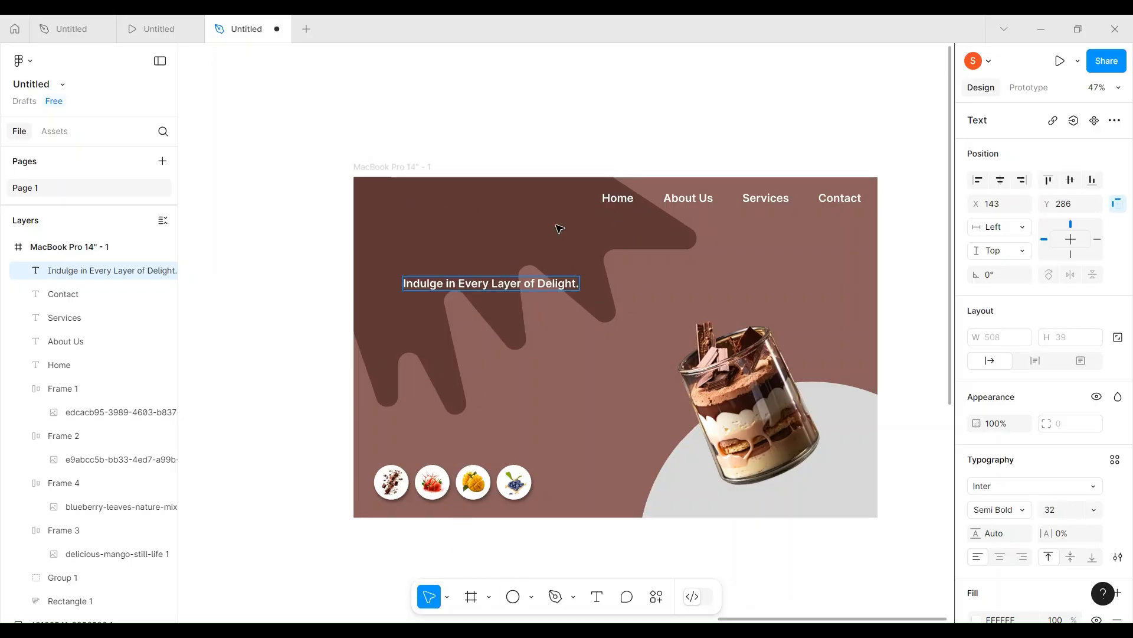
pyautogui.press('Escape')
# Browse the font list and preview decorative typefaces on the heading text
pyautogui.click(1008, 485)
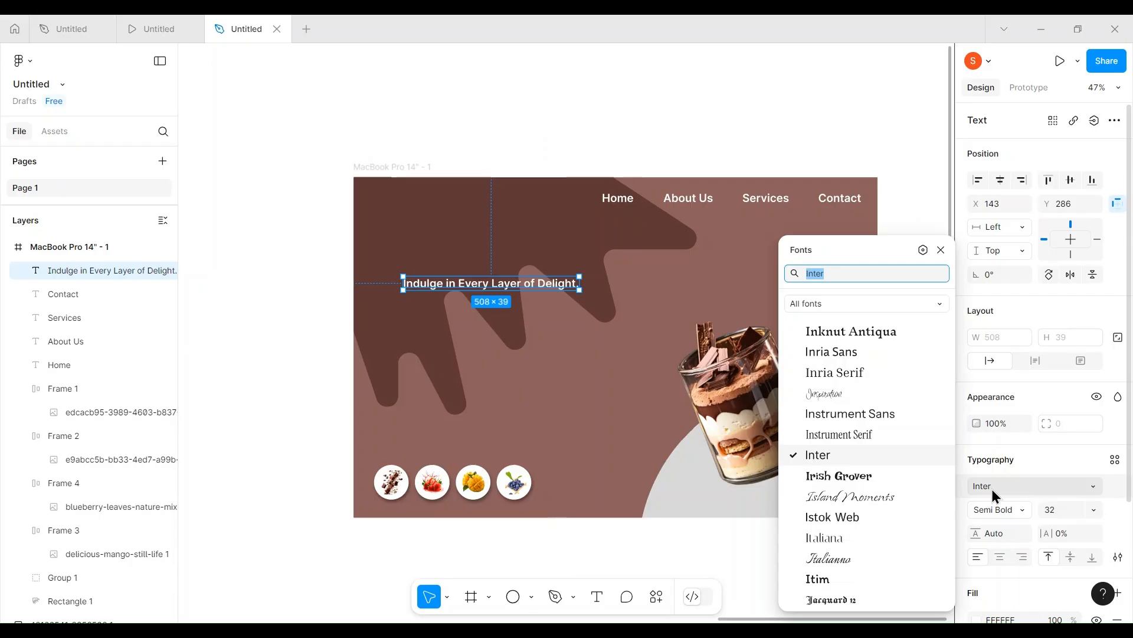
pyautogui.scroll(-2, 857, 509)
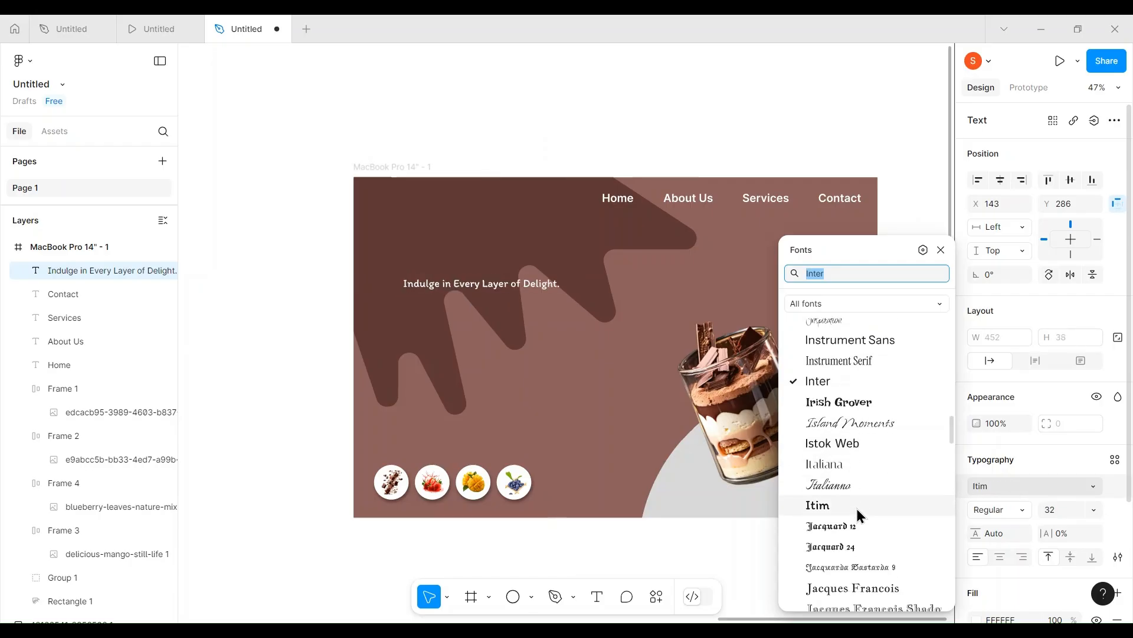
pyautogui.scroll(3, 858, 509)
pyautogui.scroll(8, 856, 509)
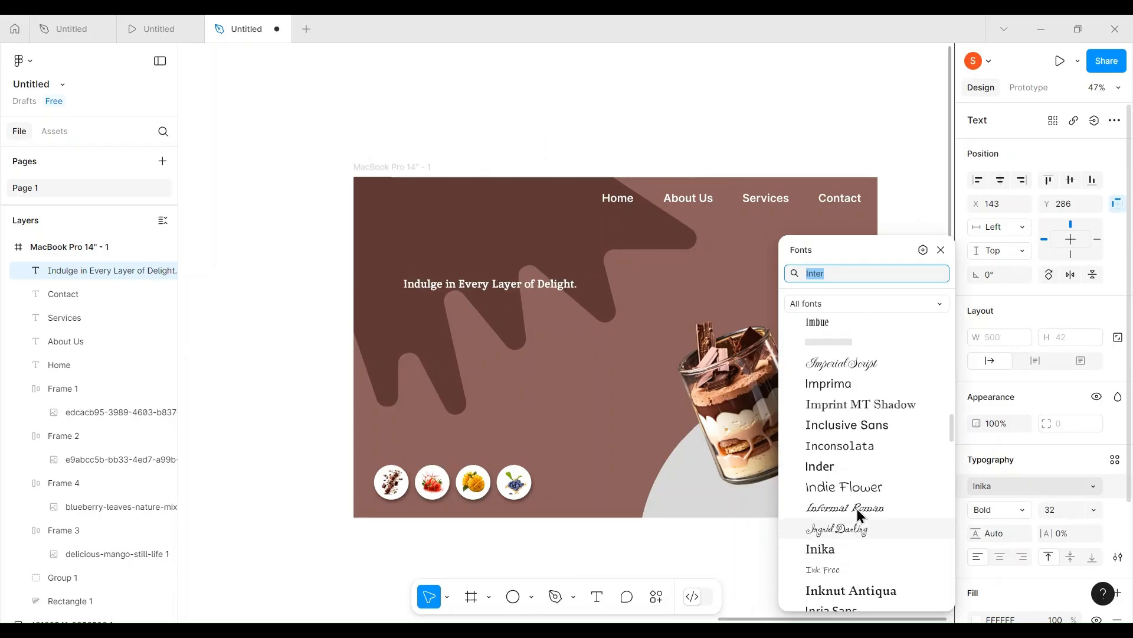
pyautogui.scroll(-6, 856, 506)
pyautogui.scroll(-3, 857, 511)
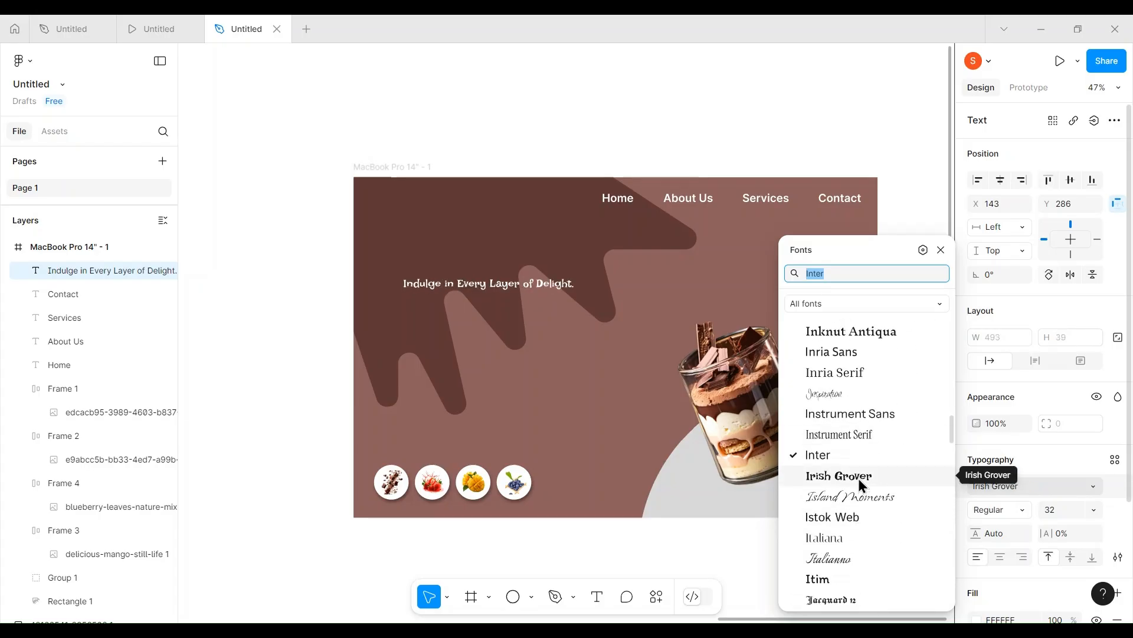
pyautogui.scroll(-1, 858, 478)
pyautogui.scroll(-4, 857, 477)
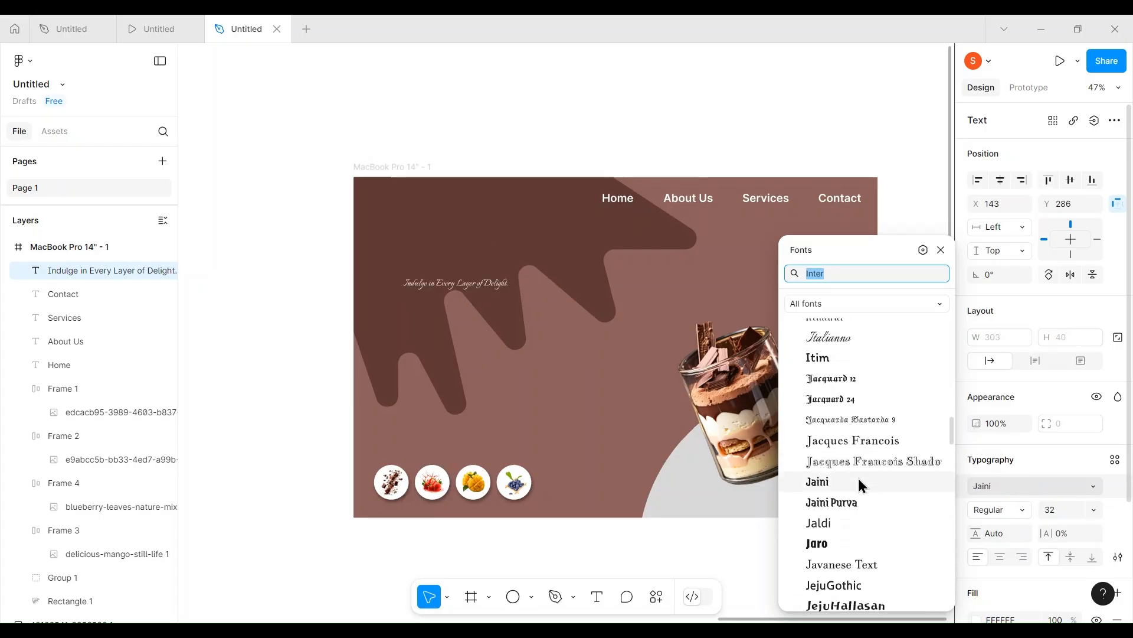
pyautogui.scroll(-5, 859, 478)
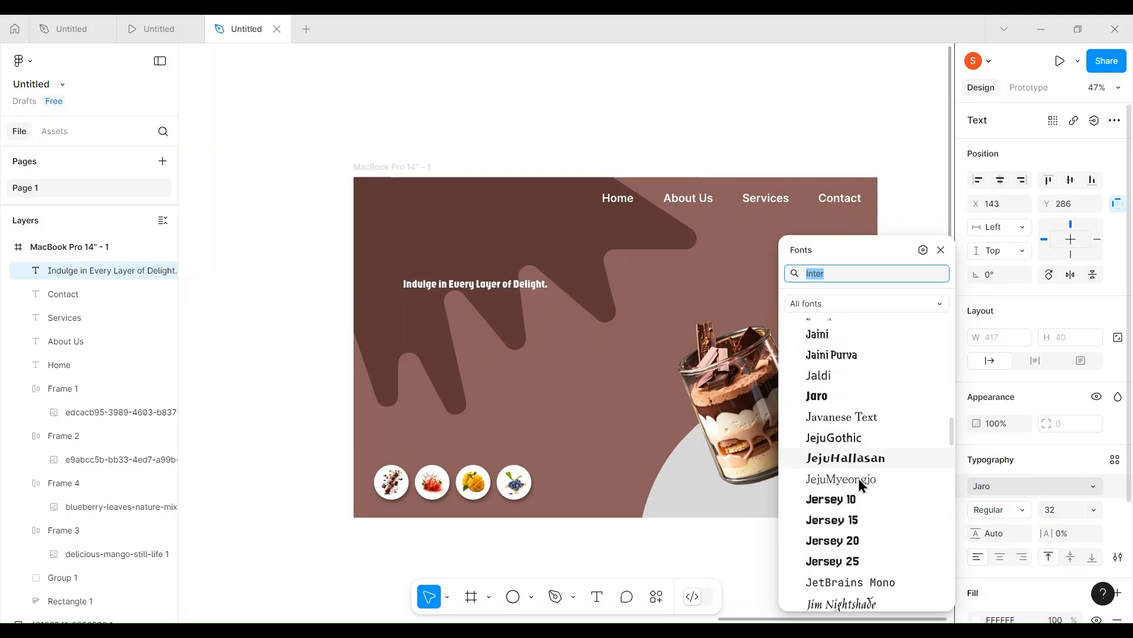
pyautogui.click(858, 478)
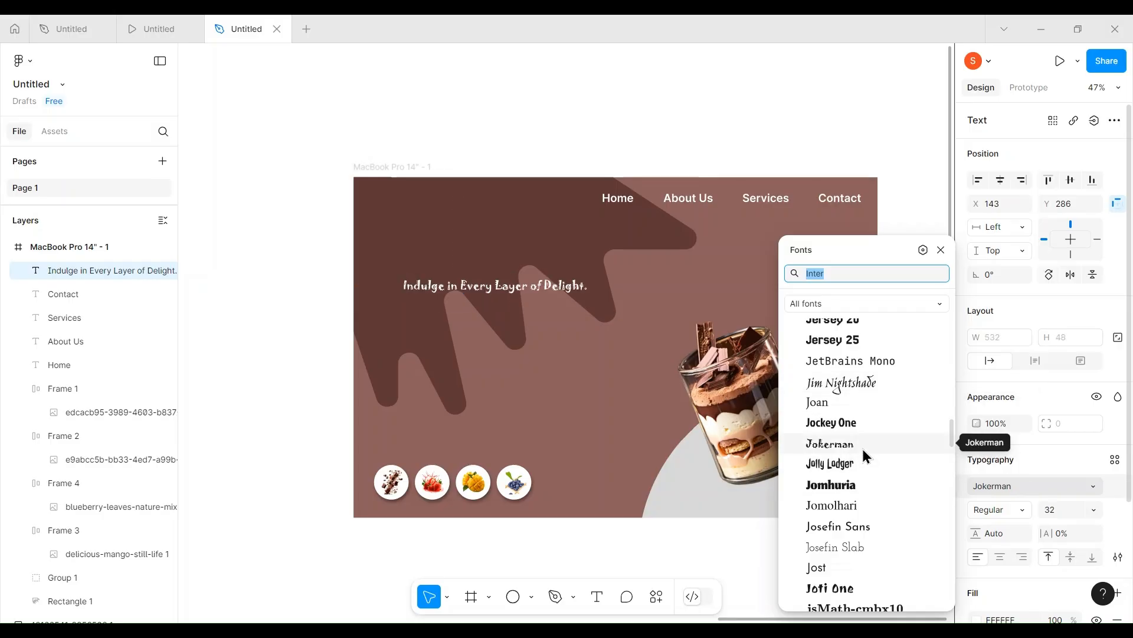
pyautogui.scroll(-6, 869, 509)
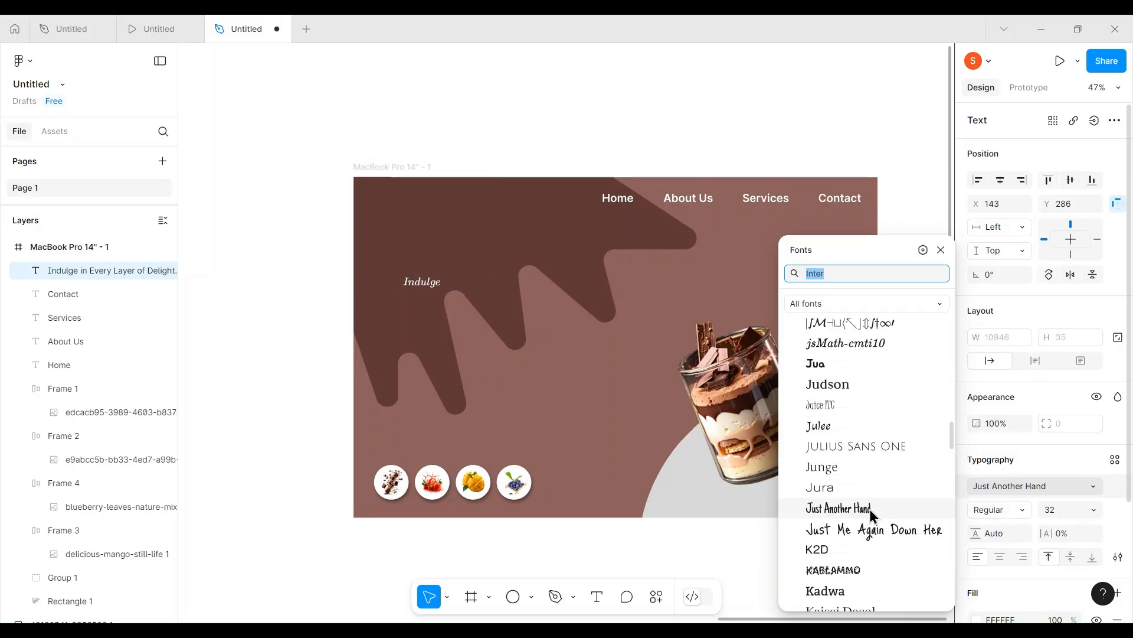
pyautogui.scroll(-7, 869, 508)
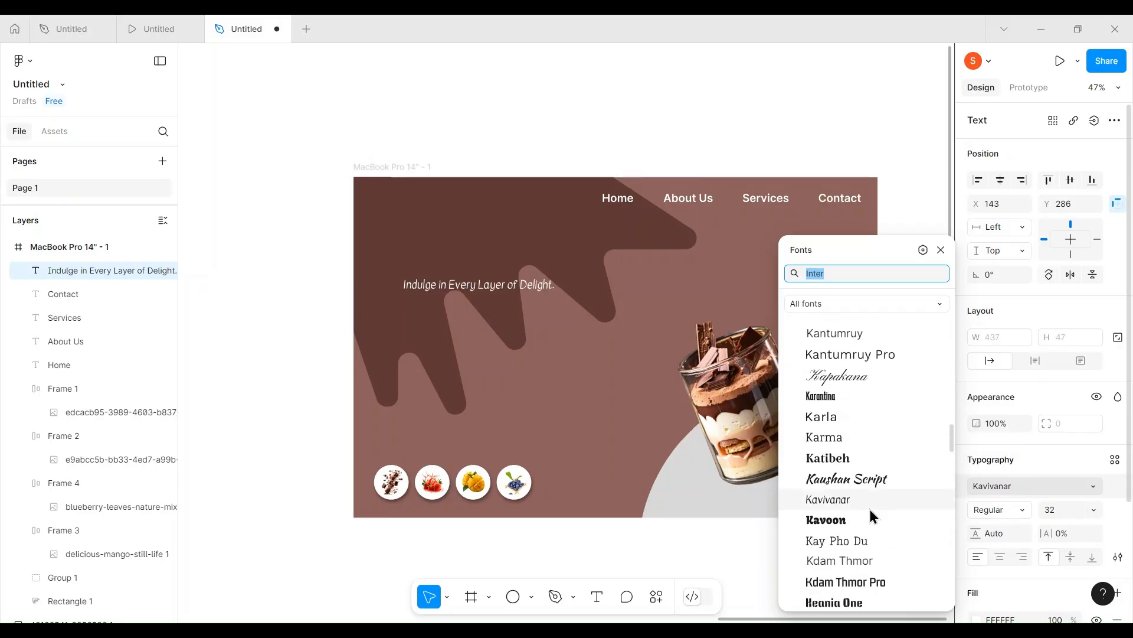
pyautogui.click(859, 541)
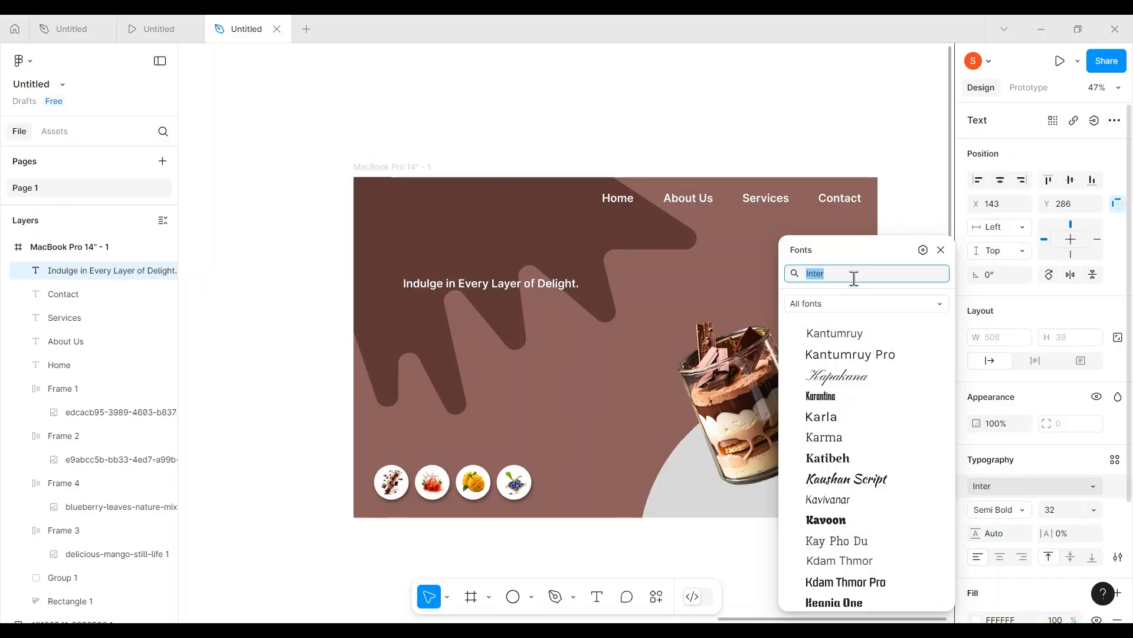
# Set the heading's font to Nosifer Caps and move it to X 59, Y 180, in line with the thumbnails' left edge
pyautogui.write('nosifer')
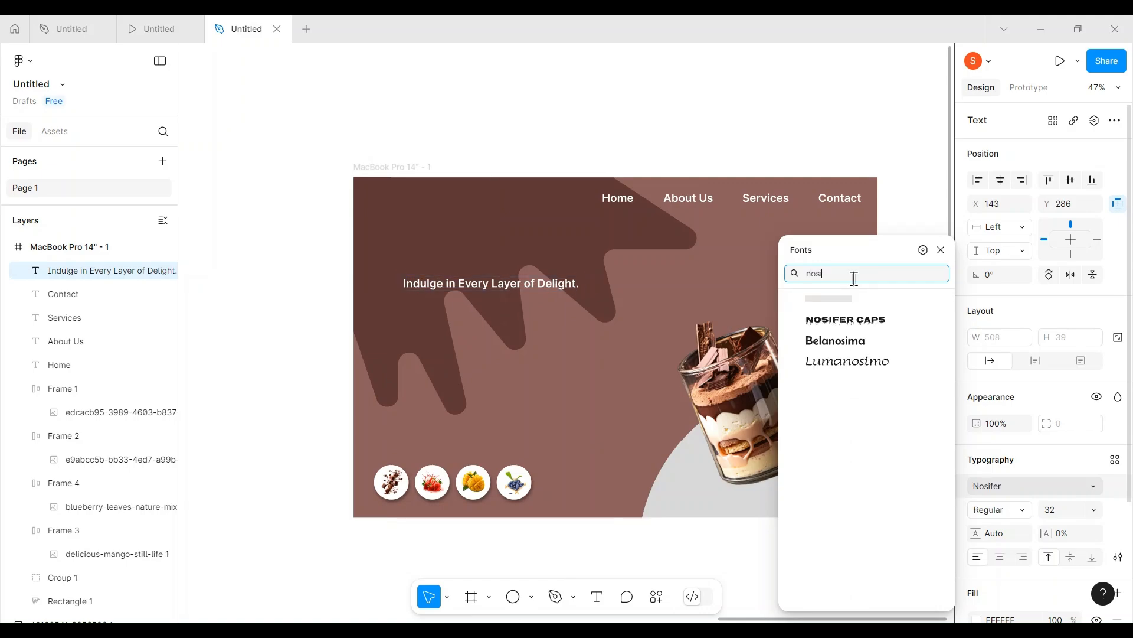
pyautogui.click(868, 326)
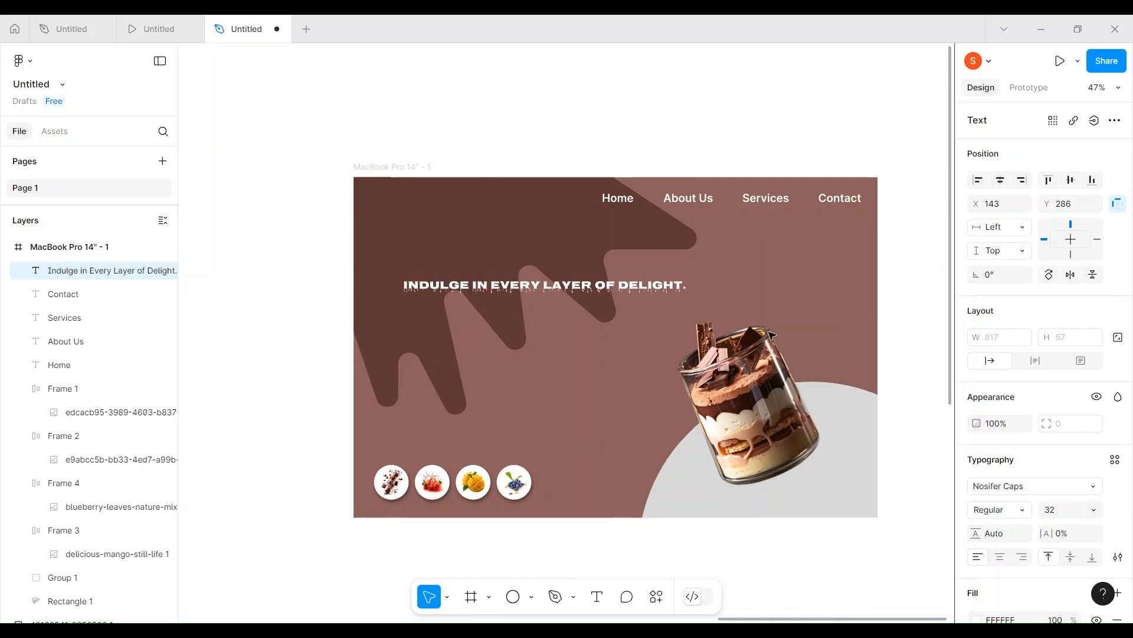
pyautogui.moveTo(447, 294); pyautogui.dragTo(469, 283)
# Duplicate the heading directly below at Y 272 and change the copy to "A Symphony of Sweetness"
pyautogui.hotkey('ctrl', 'd')
pyautogui.doubleClick(470, 283)
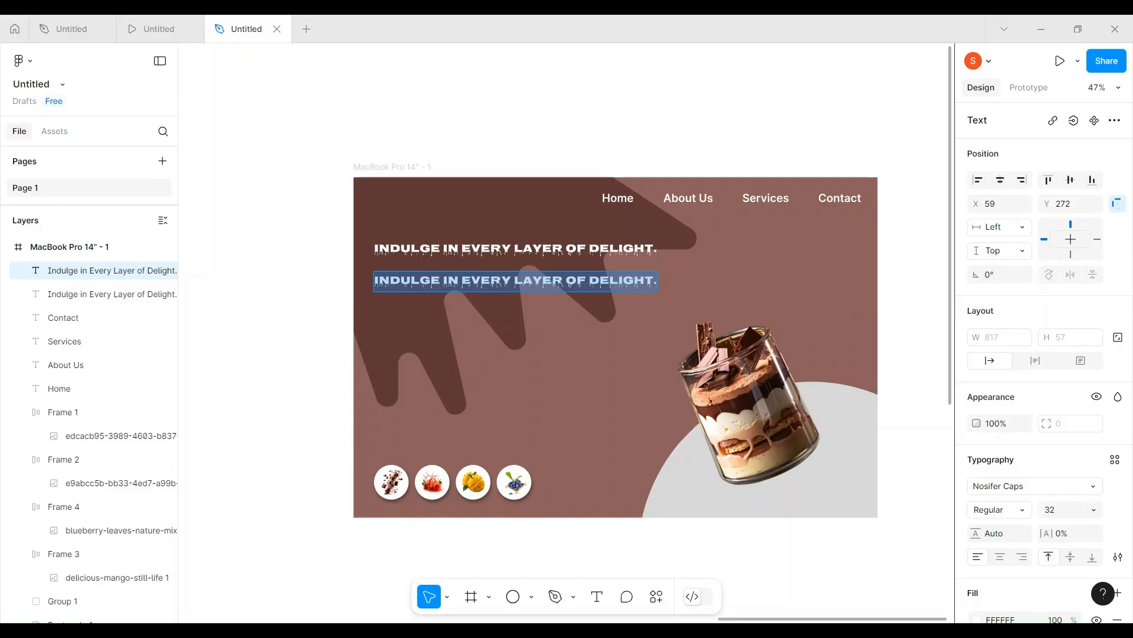
pyautogui.write('A Symphony of Sweetness')
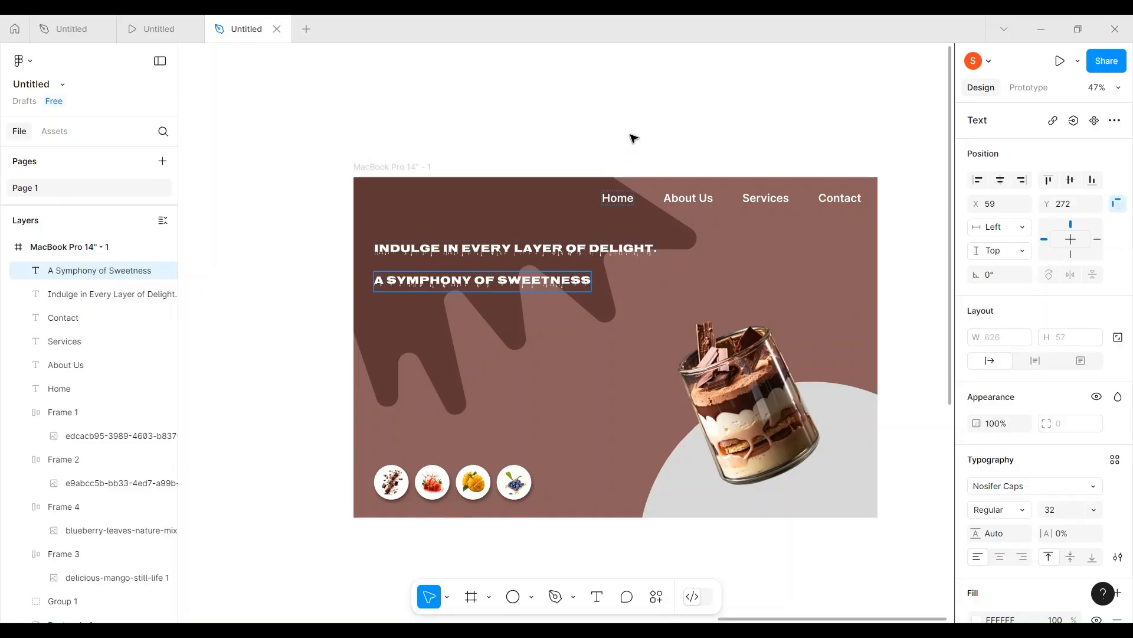
pyautogui.press('Escape')
# Preview fonts such as Noto Serif Thai and Old Standard TT on the "A Symphony of Sweetness" tagline
pyautogui.click(1010, 485)
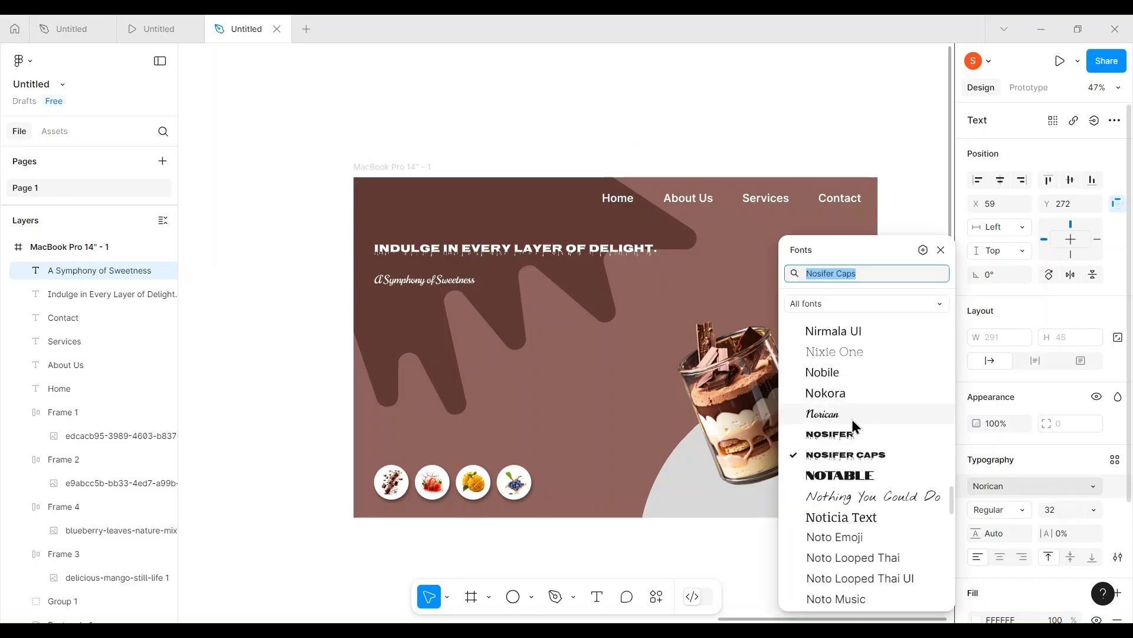
pyautogui.scroll(-5, 878, 477)
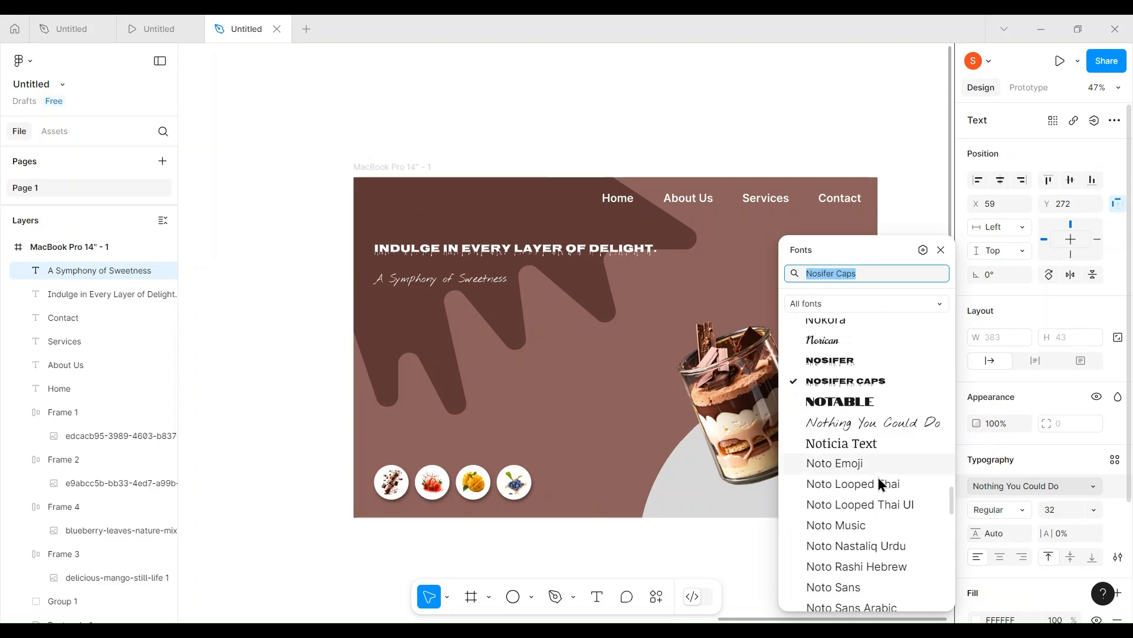
pyautogui.scroll(-15, 877, 513)
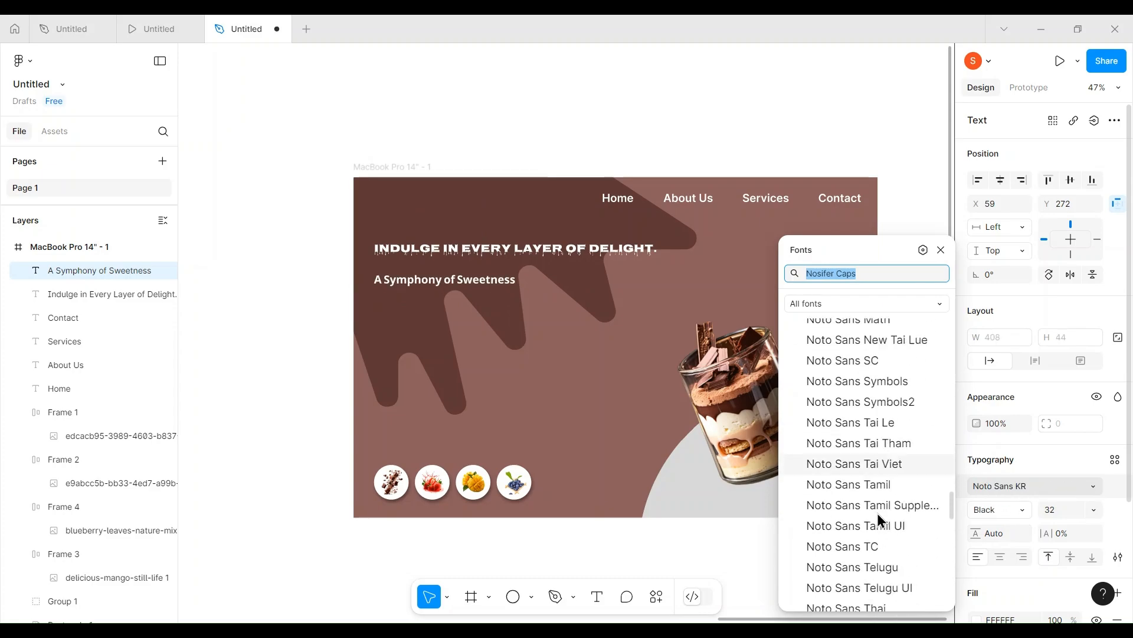
pyautogui.scroll(-3, 877, 514)
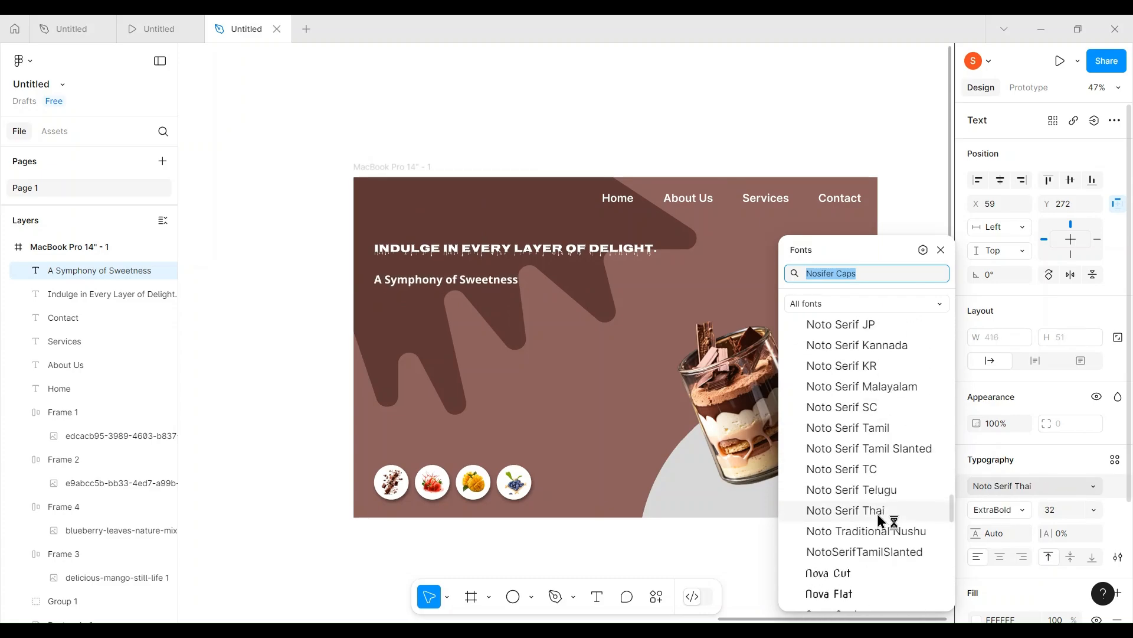
pyautogui.scroll(-4, 877, 513)
pyautogui.scroll(5, 878, 517)
pyautogui.click(877, 511)
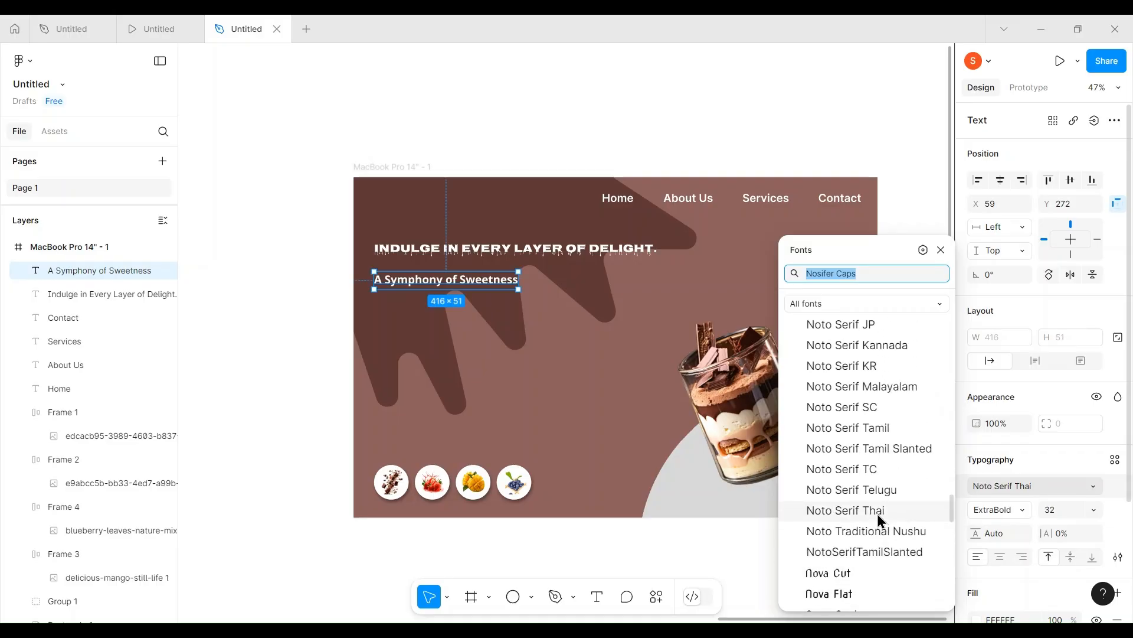
pyautogui.scroll(-6, 878, 513)
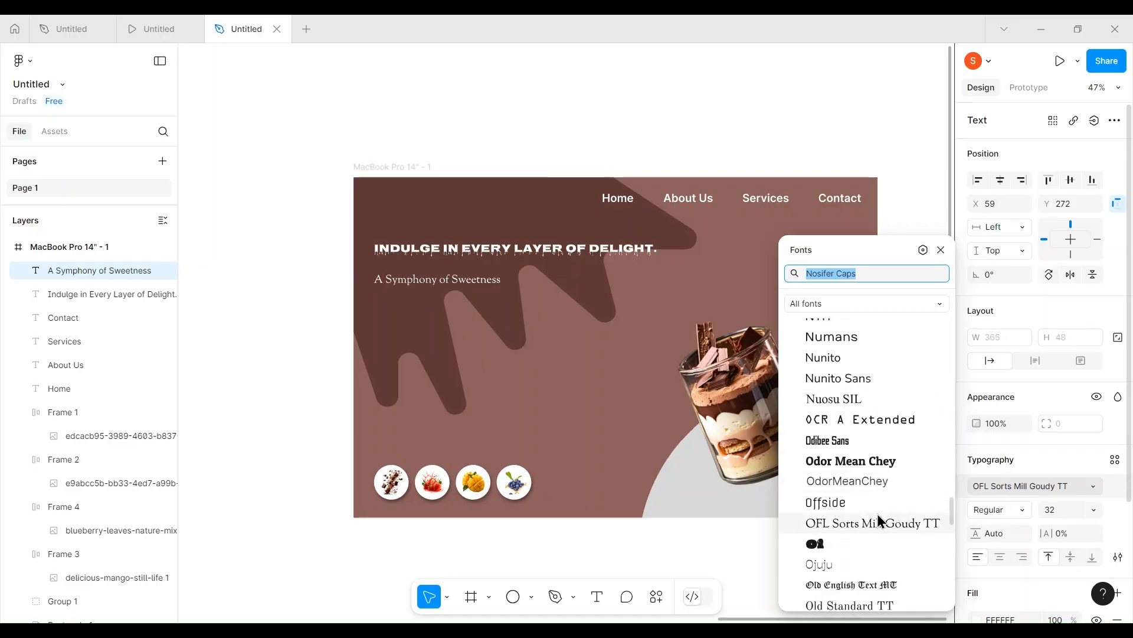
pyautogui.scroll(-5, 877, 513)
pyautogui.scroll(3, 876, 511)
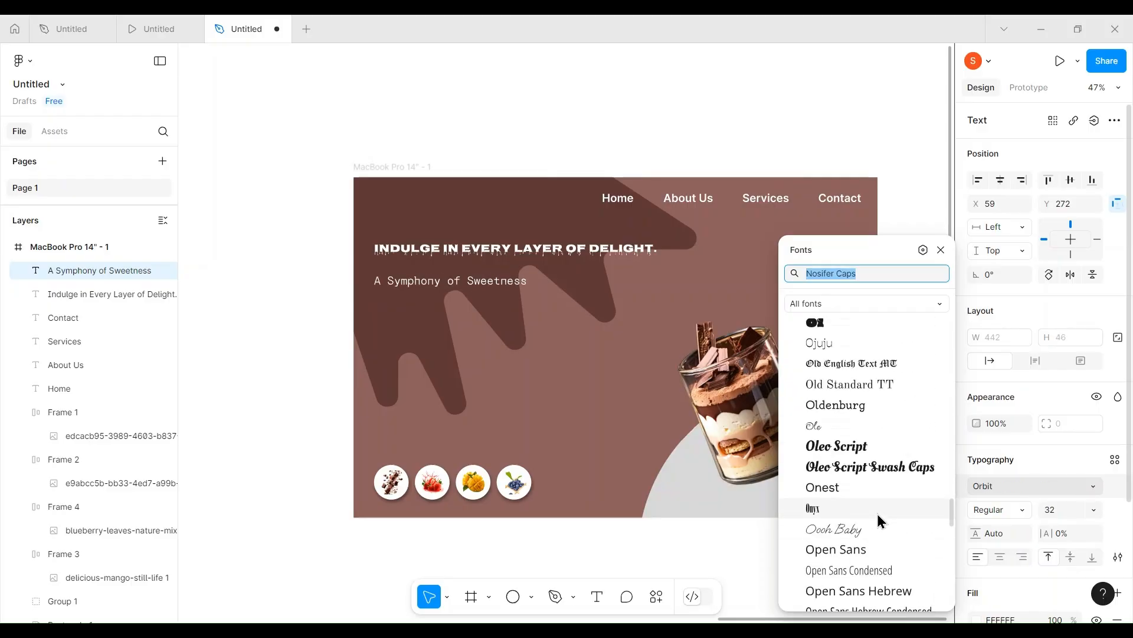
pyautogui.click(876, 509)
pyautogui.click(870, 385)
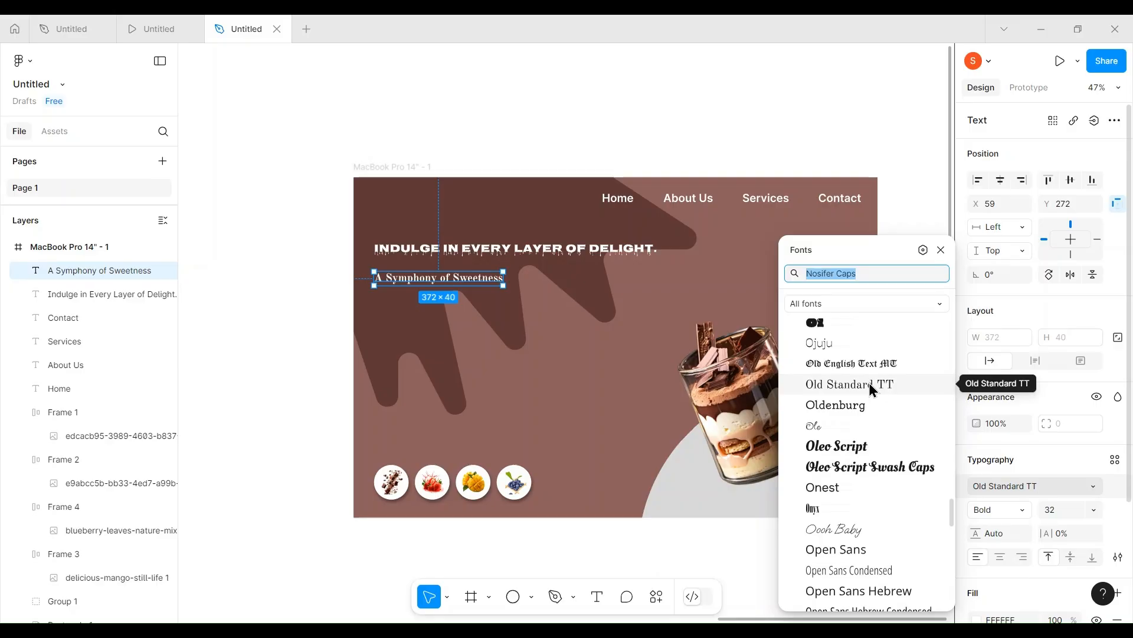
# Set the tagline's font to Paprika and move it up to Y 237, right under the heading
pyautogui.scroll(-10, 868, 382)
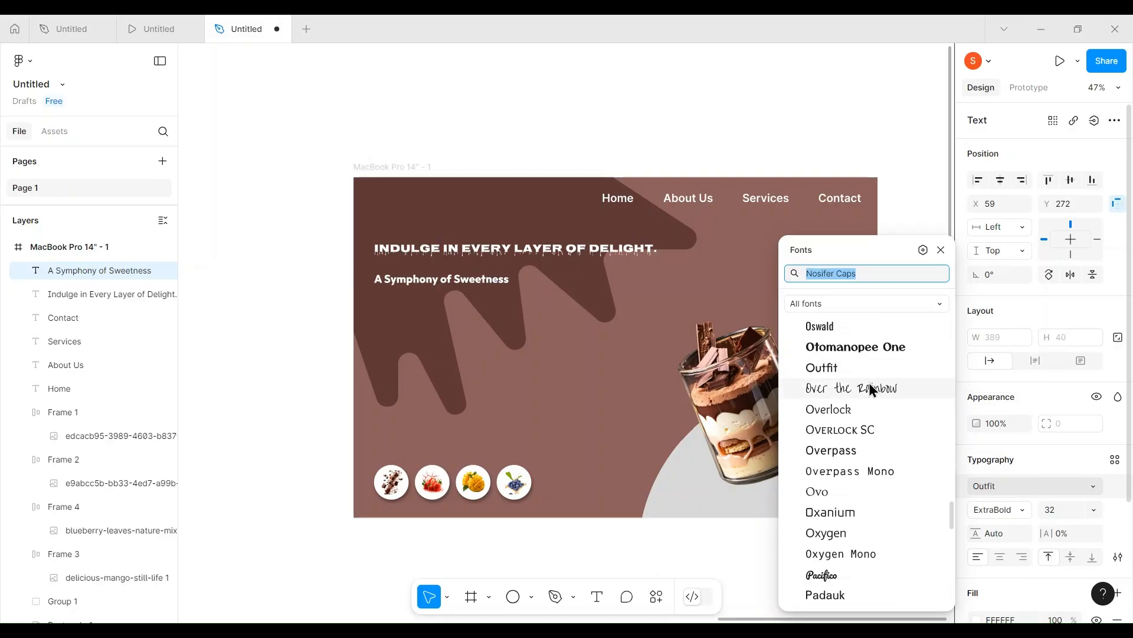
pyautogui.scroll(-5, 869, 383)
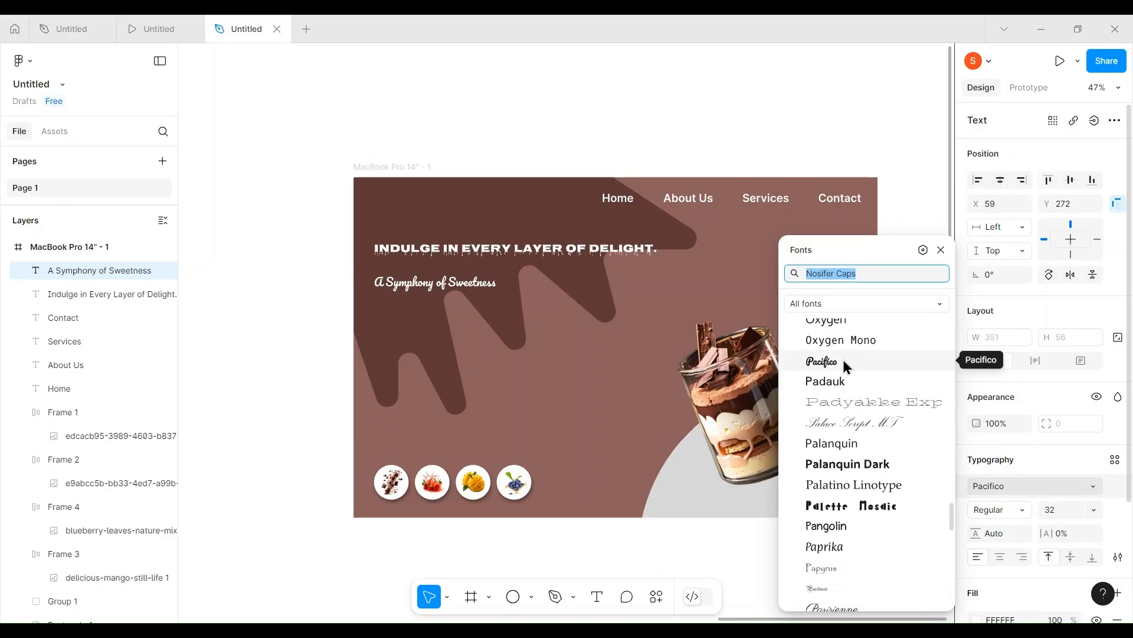
pyautogui.click(845, 528)
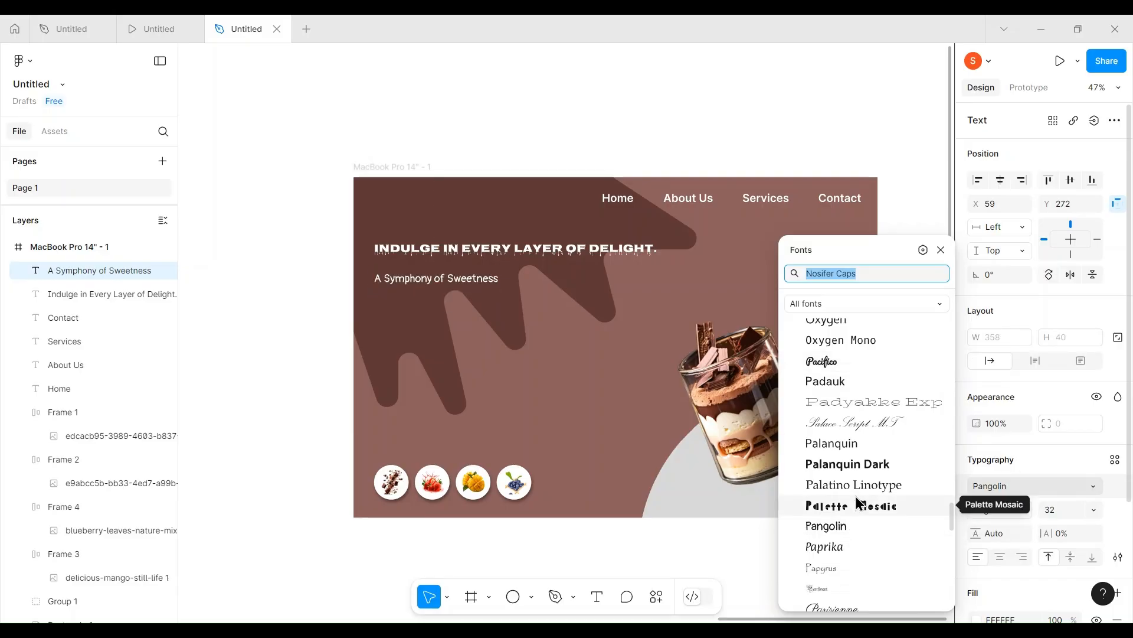
pyautogui.click(848, 548)
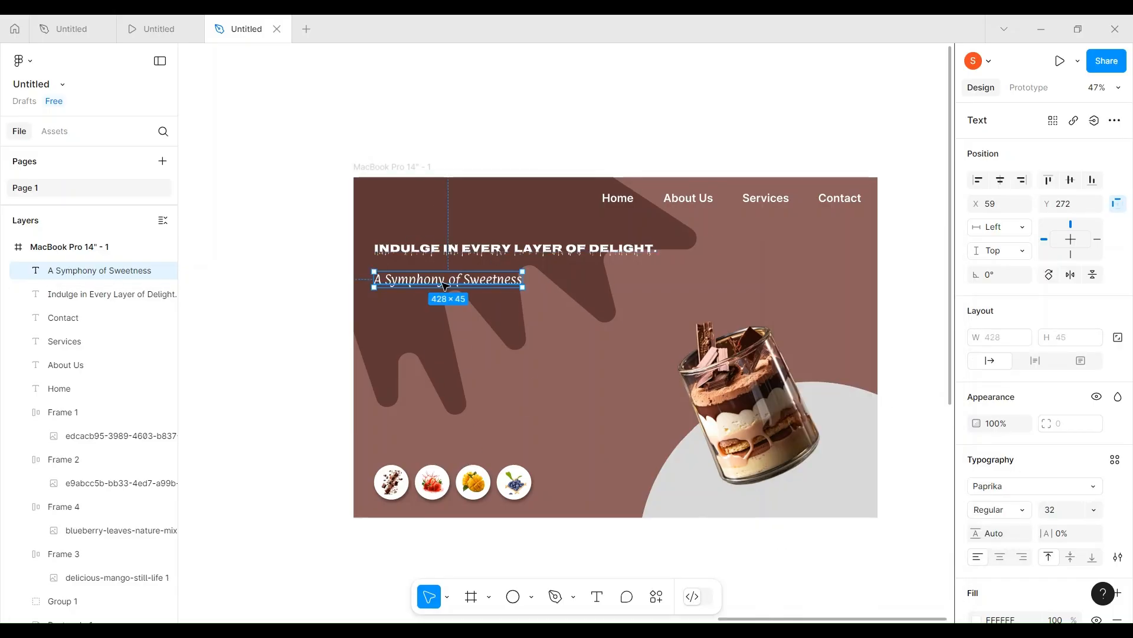
pyautogui.moveTo(438, 285); pyautogui.dragTo(438, 274)
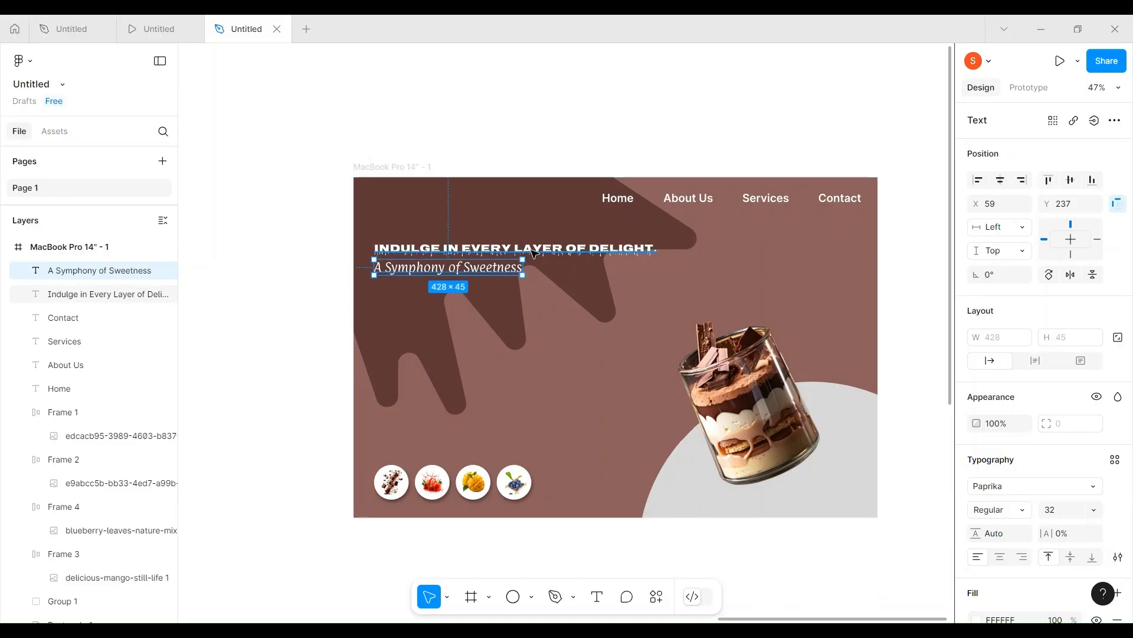
# Try font size 48 on the "Indulge in Every Layer of Delight." heading and return it to 32
pyautogui.click(559, 254)
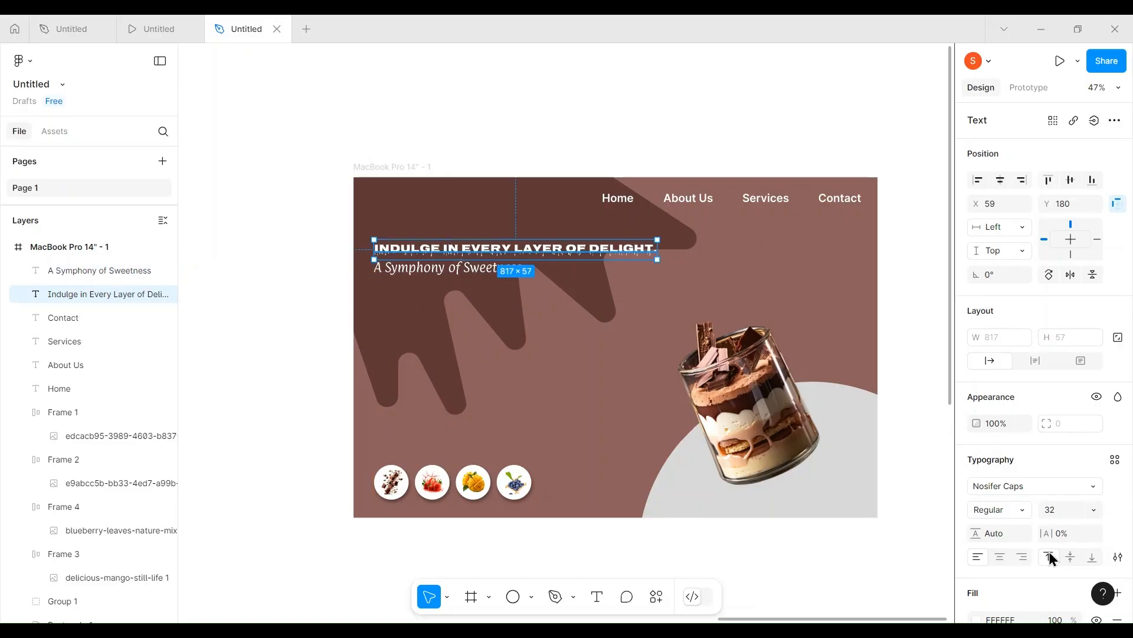
pyautogui.click(1059, 511)
pyautogui.write('48')
pyautogui.press('Return')
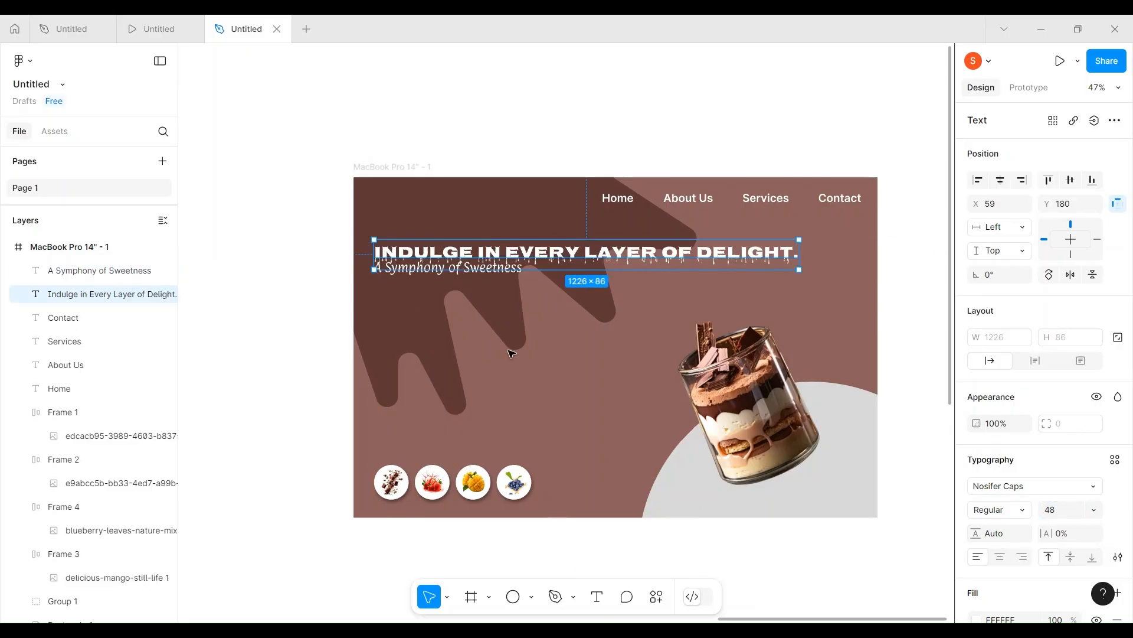
pyautogui.click(1059, 509)
pyautogui.write('32')
pyautogui.press('Return')
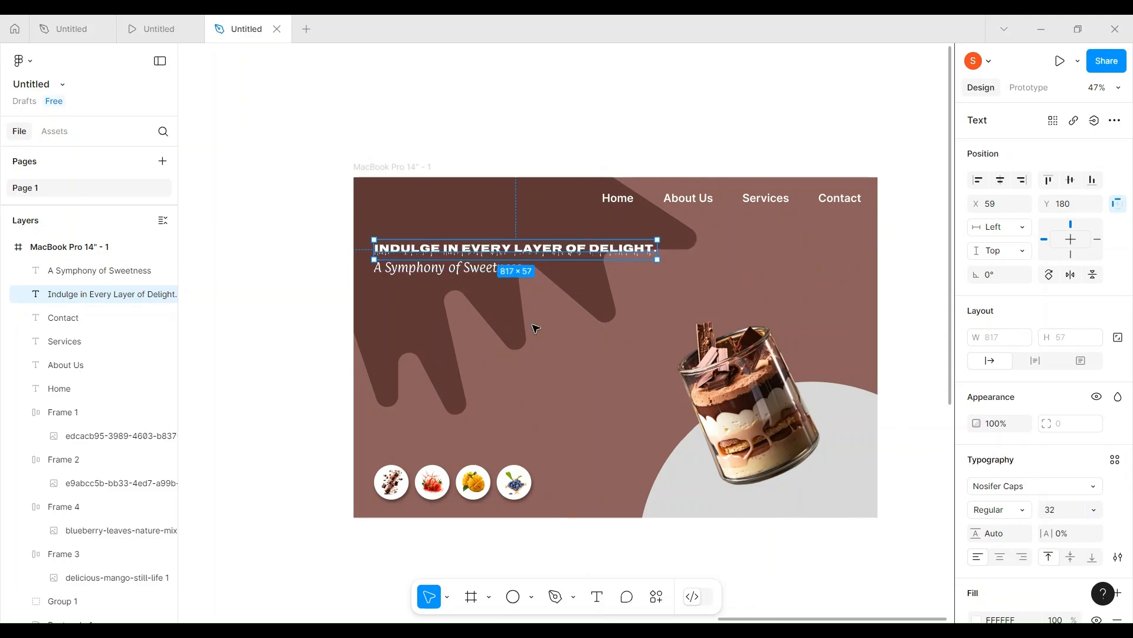
# Set the font size of the "A Symphony of Sweetness" tagline to 24
pyautogui.click(426, 273)
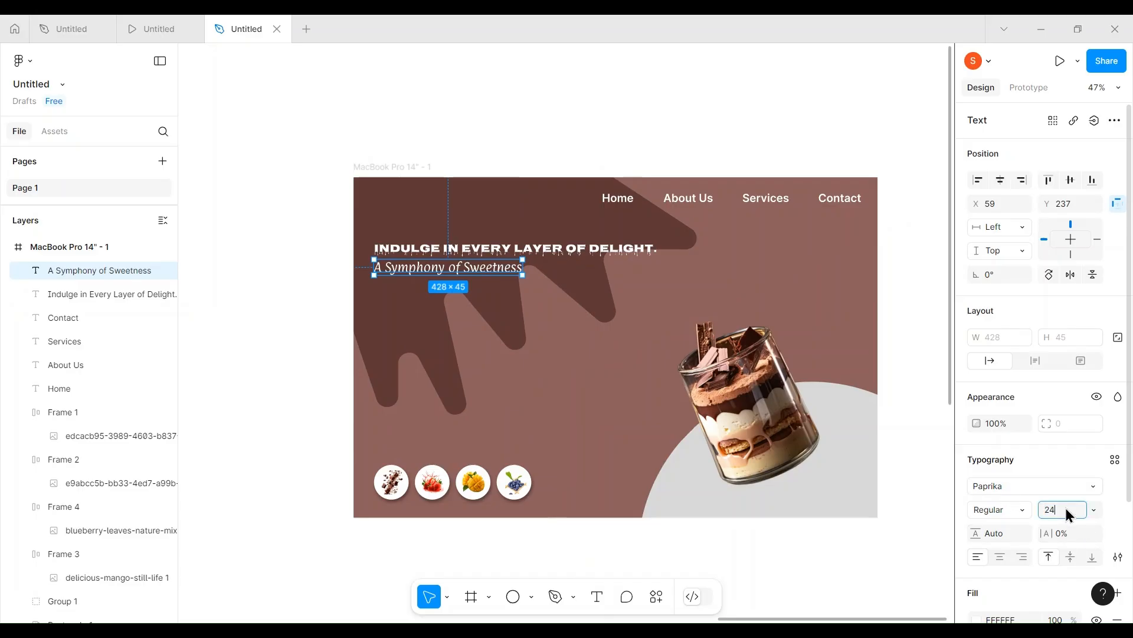
pyautogui.press('Return')
pyautogui.scroll(3, 430, 264)
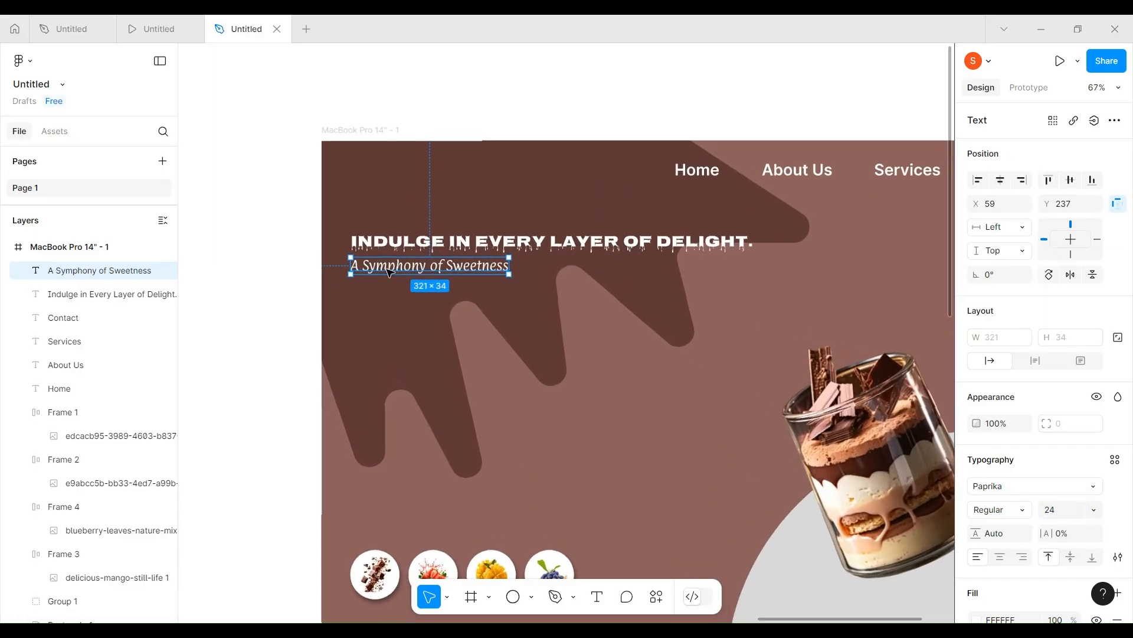
pyautogui.moveTo(388, 275); pyautogui.dragTo(387, 275)
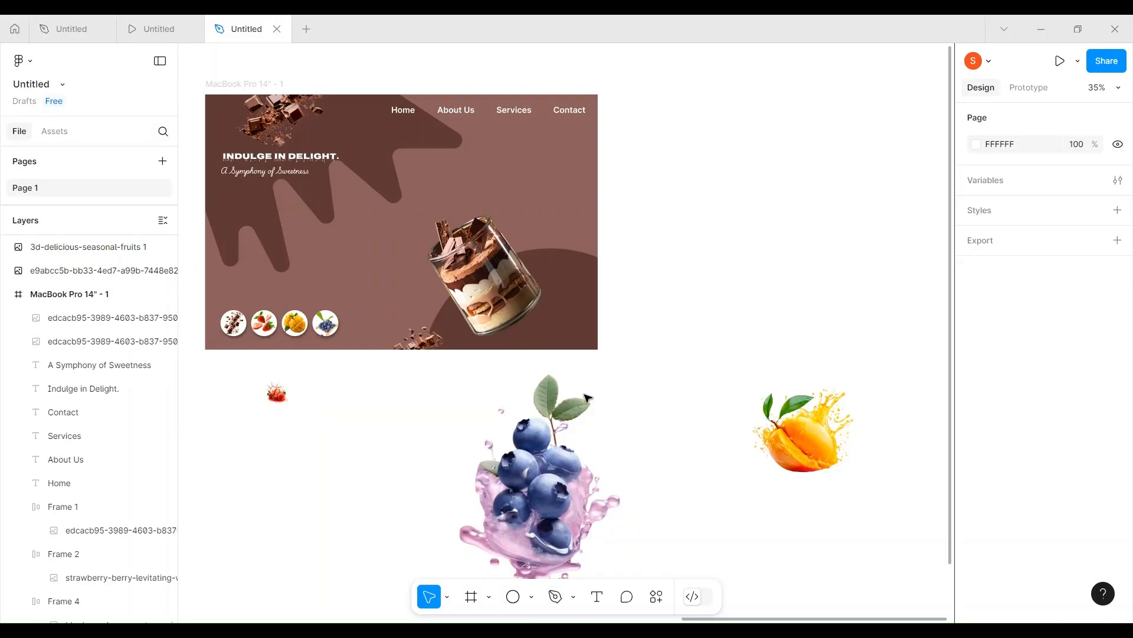
# Move the mango splash image beside the blueberry image, below the design frame
pyautogui.scroll(-3, 584, 394)
pyautogui.hscroll(2, 539, 230)
pyautogui.scroll(-2, 558, 316)
pyautogui.moveTo(591, 404); pyautogui.dragTo(530, 474)
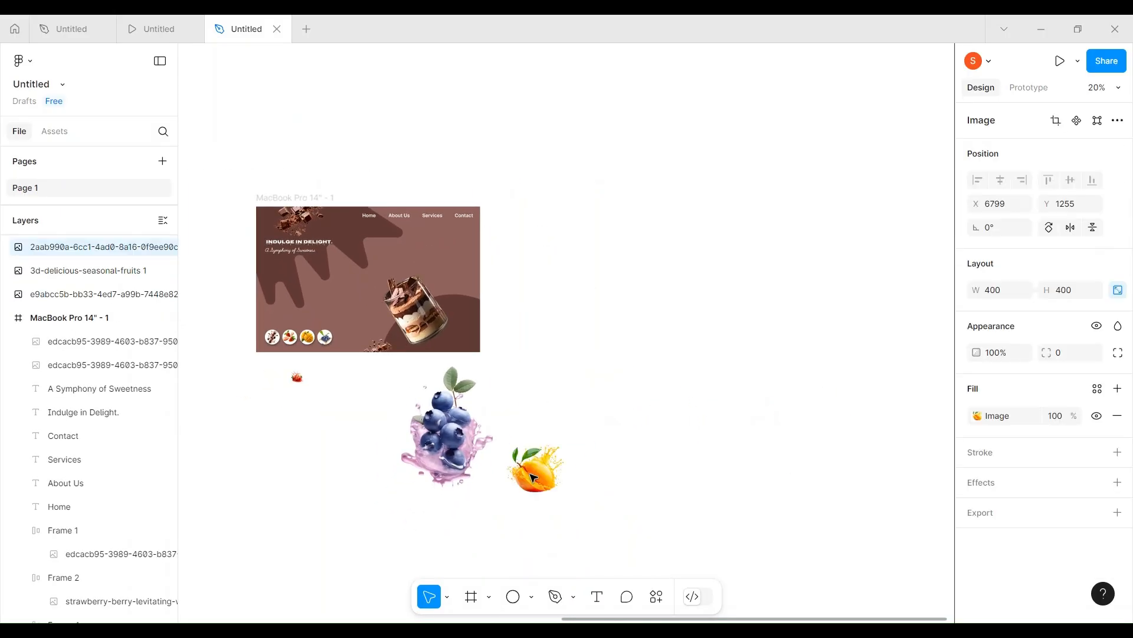
pyautogui.click(539, 329)
pyautogui.doubleClick(303, 197)
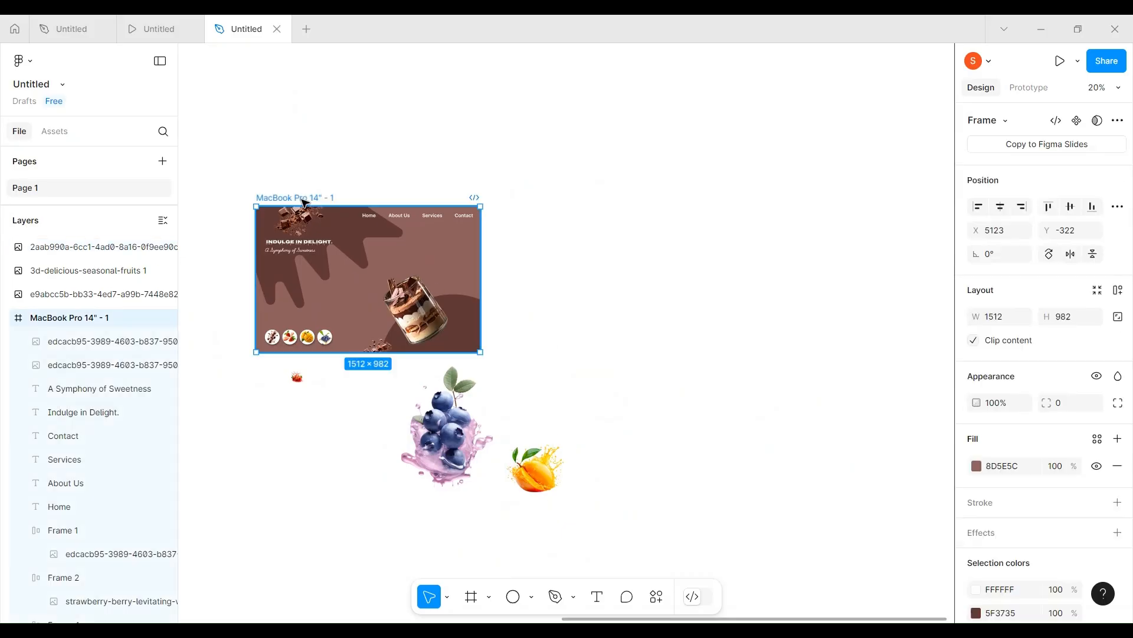
pyautogui.click(345, 179)
pyautogui.hotkey('ctrl', 'v')
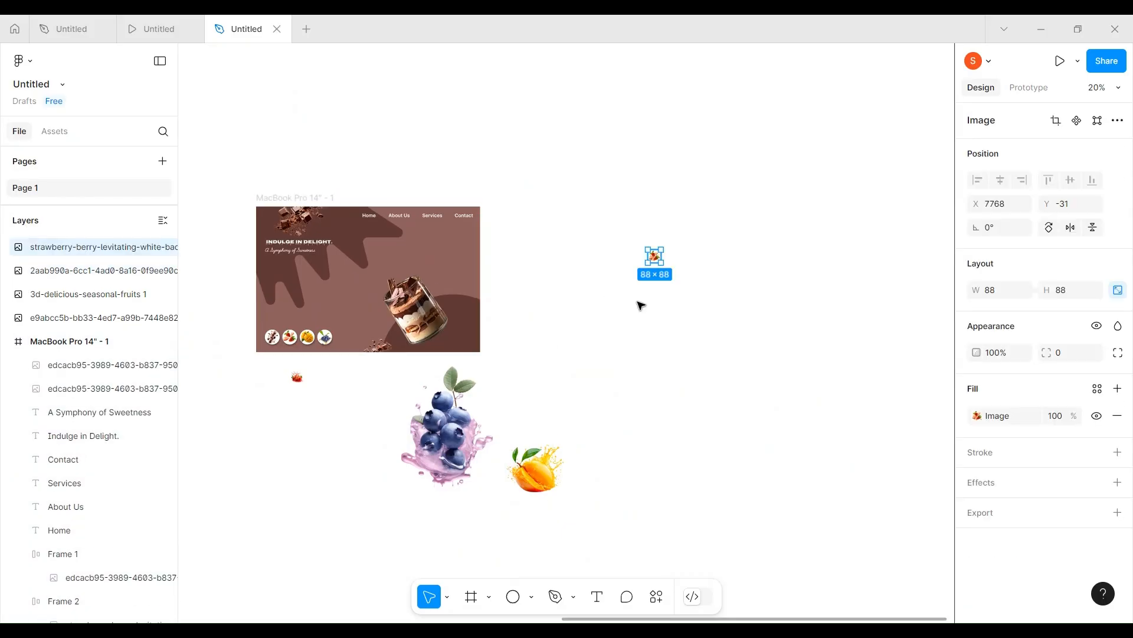
pyautogui.hotkey('ctrl', 'z')
# Duplicate the MacBook Pro 14" - 1 frame three times to make a row of four frames
pyautogui.click(265, 198)
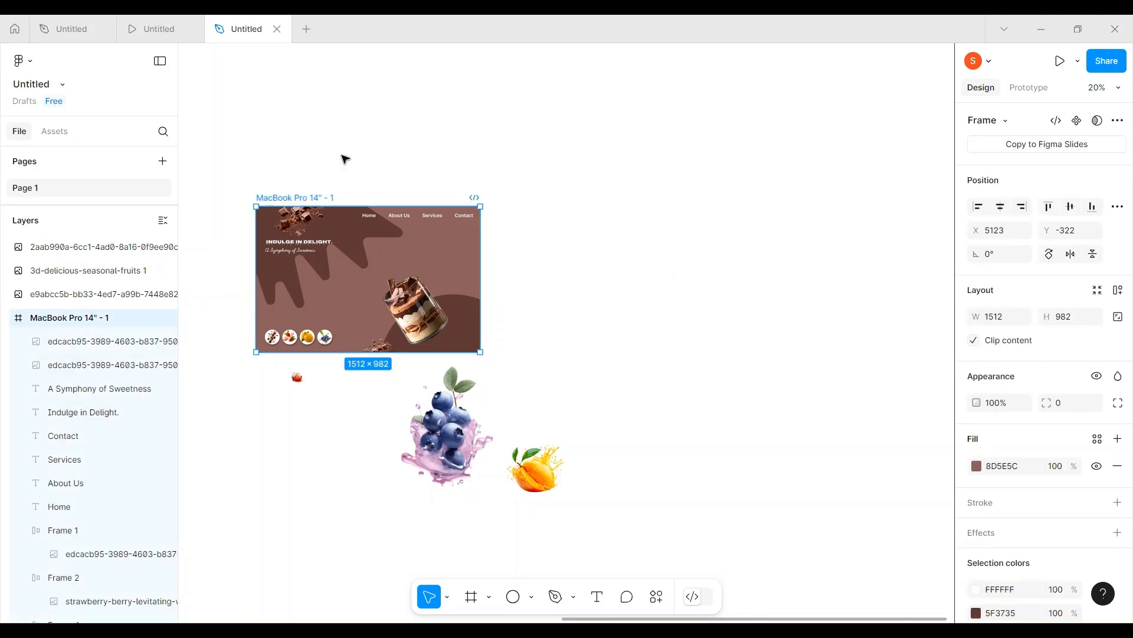
pyautogui.hotkey('ctrl', 'd')
pyautogui.hotkey('ctrl', 'd')
pyautogui.hotkey('ctrl', 'd')
# Set the horizontal spacing between all four frames to 163
pyautogui.scroll(-3, 520, 198)
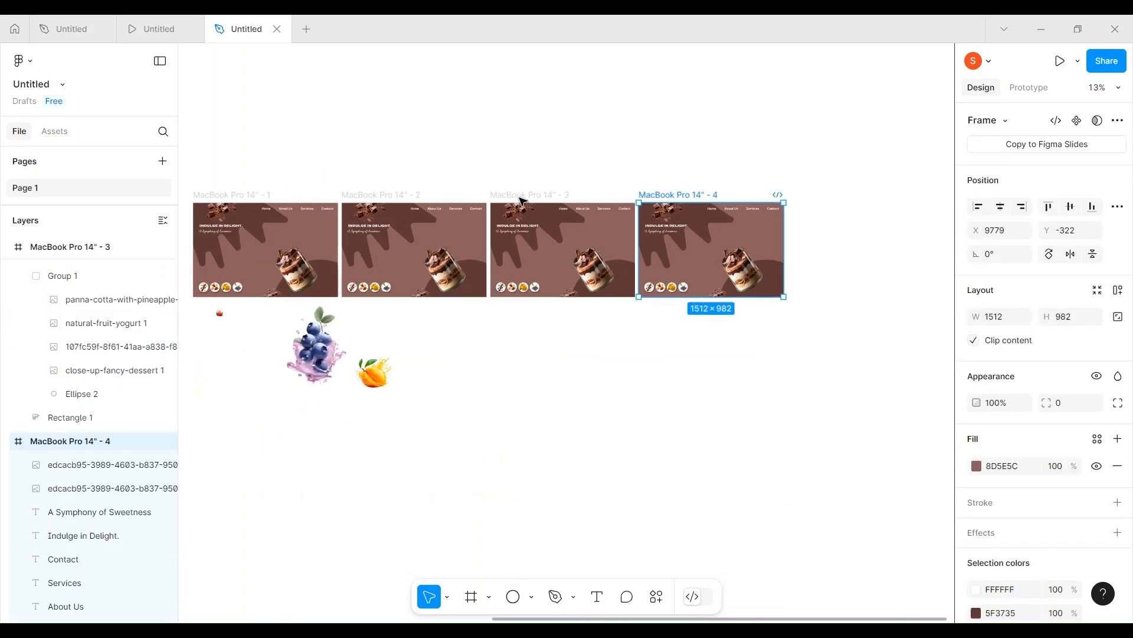
pyautogui.keyDown('shift'); pyautogui.click(524, 201); pyautogui.keyUp('shift')
pyautogui.keyDown('shift'); pyautogui.click(377, 203); pyautogui.keyUp('shift')
pyautogui.keyDown('shift'); pyautogui.click(245, 203); pyautogui.keyUp('shift')
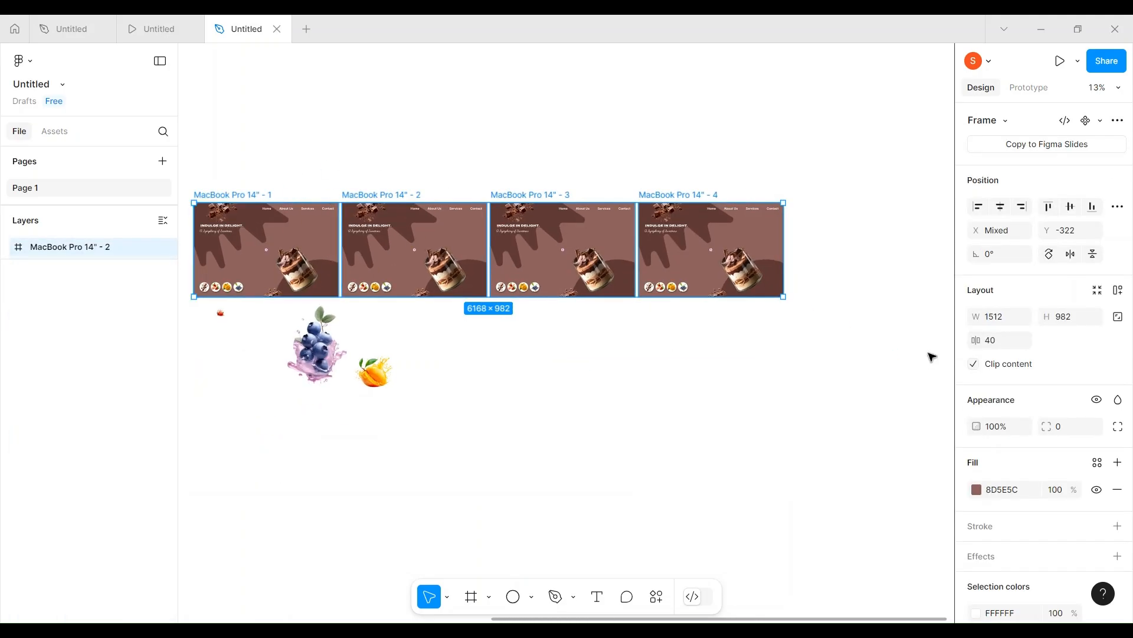
pyautogui.moveTo(975, 341); pyautogui.dragTo(1131, 336)
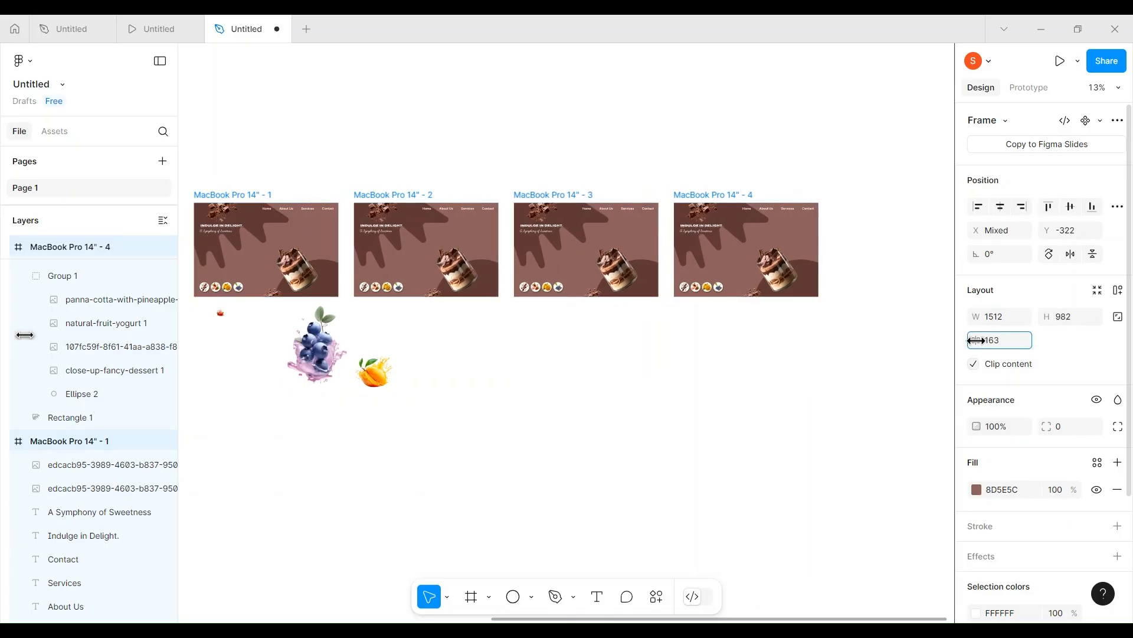
pyautogui.click(491, 147)
# Rename the first frame chocolate and the second frame strawberry
pyautogui.hscroll(-2, 354, 201)
pyautogui.click(340, 196)
pyautogui.doubleClick(341, 196)
pyautogui.write('chocolate')
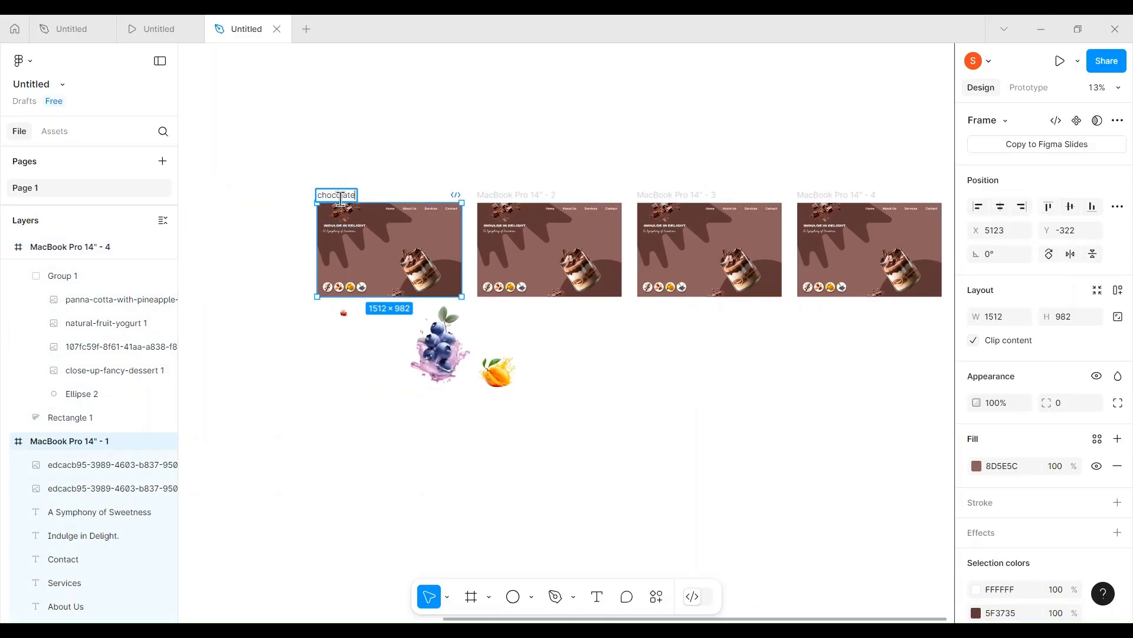
pyautogui.press('Return')
pyautogui.doubleClick(536, 194)
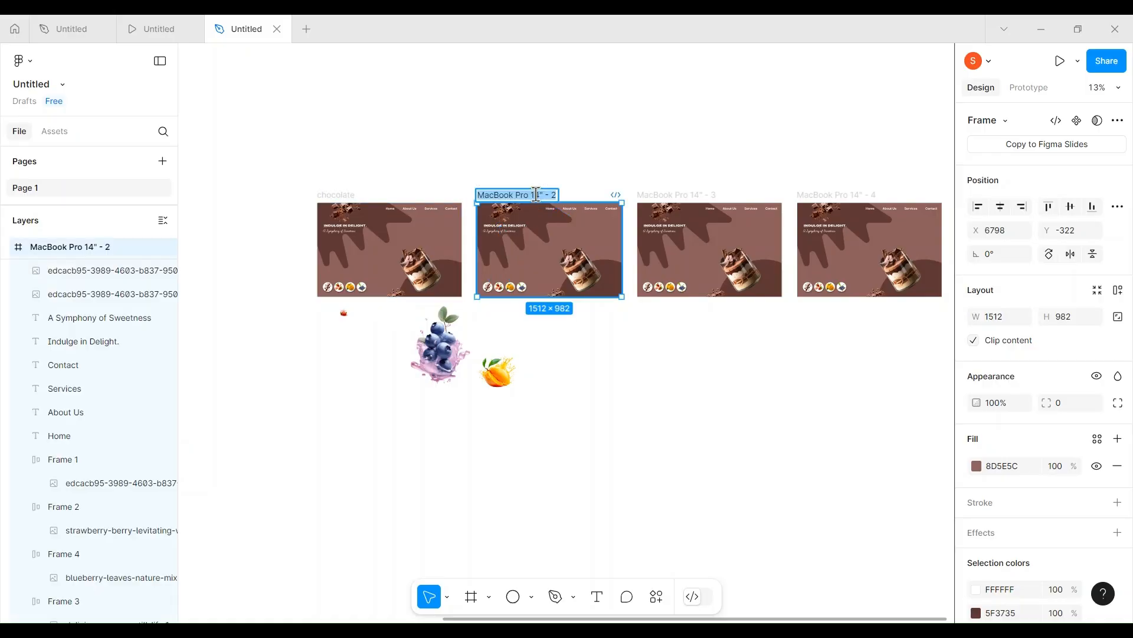
pyautogui.write('strawberry')
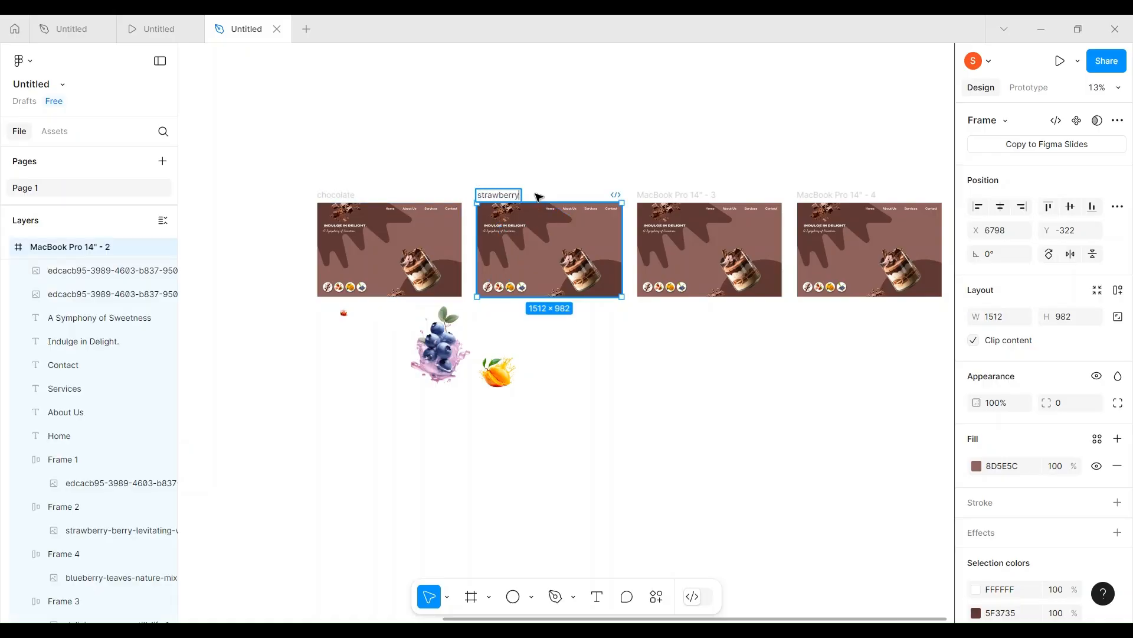
pyautogui.press('Return')
# Rename the third frame mango and the fourth frame blueberry
pyautogui.doubleClick(683, 195)
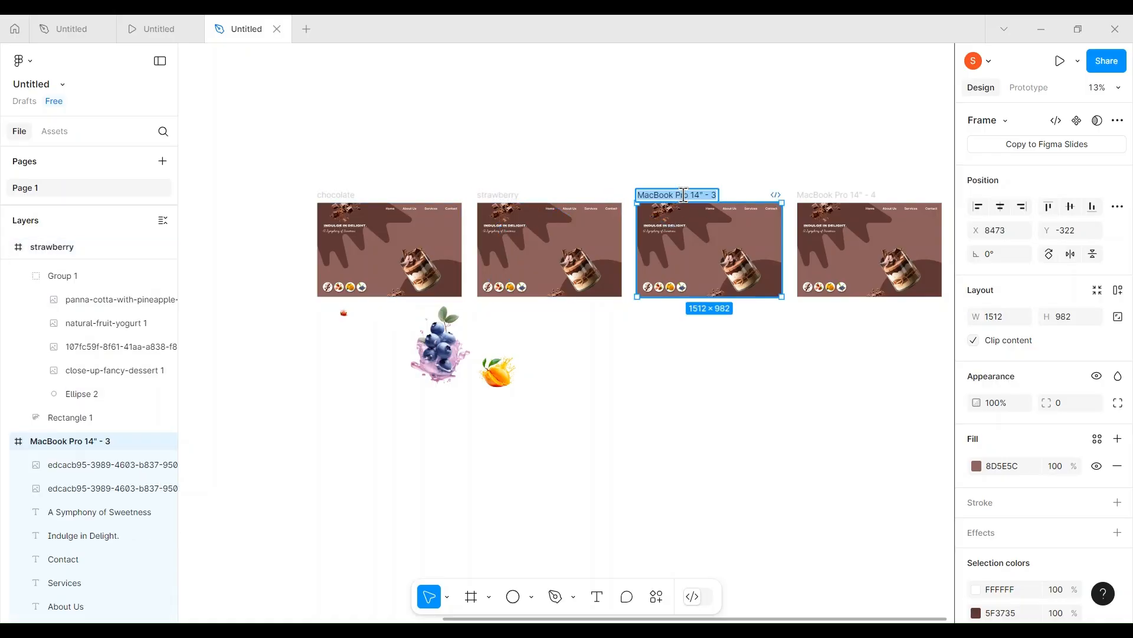
pyautogui.write('mango')
pyautogui.press('Return')
pyautogui.doubleClick(834, 195)
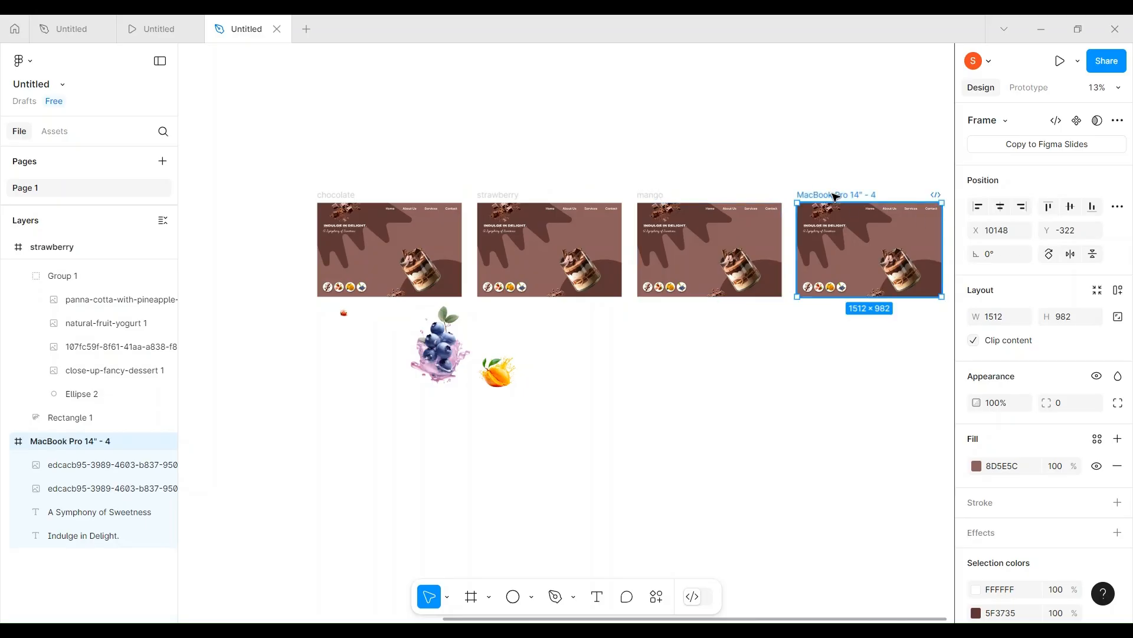
pyautogui.write('blueberry')
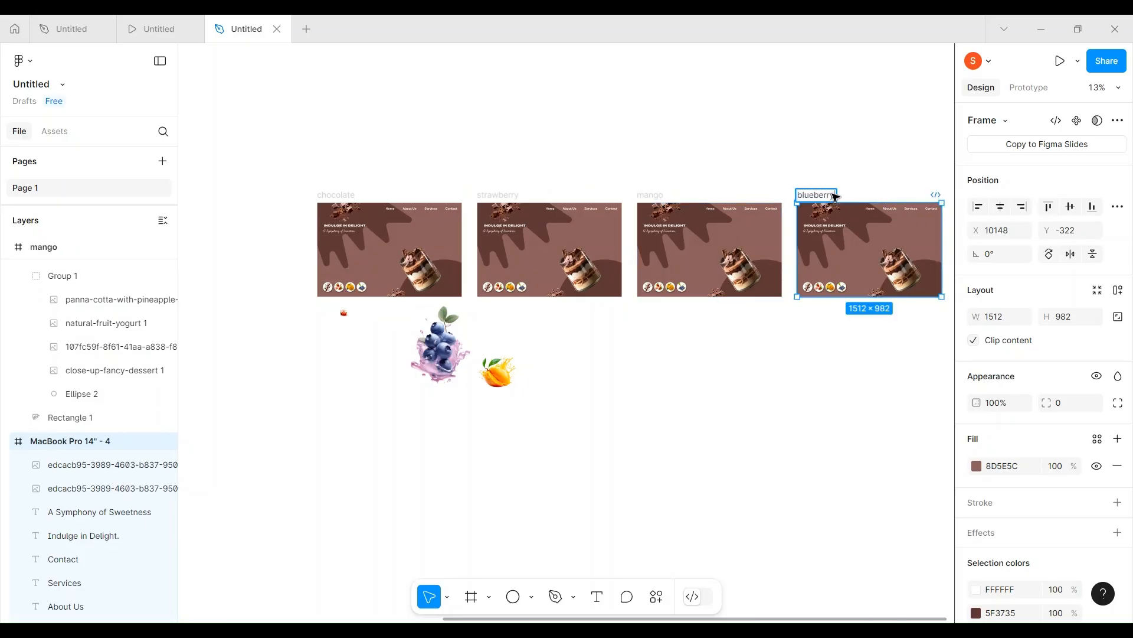
pyautogui.press('Return')
pyautogui.press('Escape')
# Move the small strawberry splash image to the empty canvas below the strawberry frame
pyautogui.scroll(6, 558, 239)
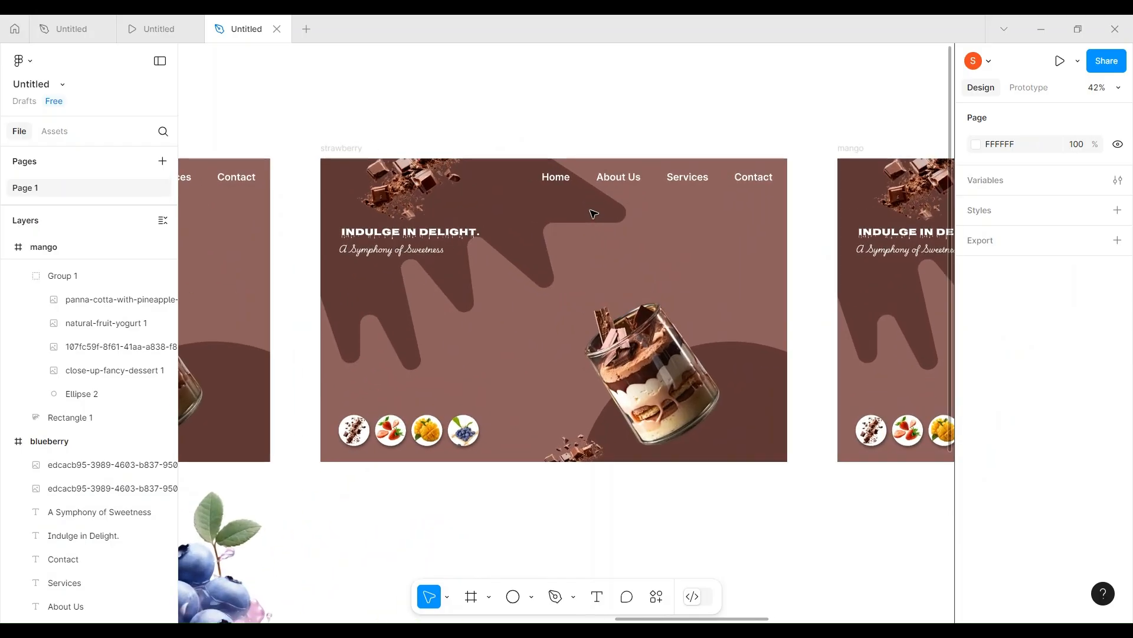
pyautogui.scroll(-2, 593, 214)
pyautogui.scroll(-6, 592, 213)
pyautogui.scroll(6, 301, 313)
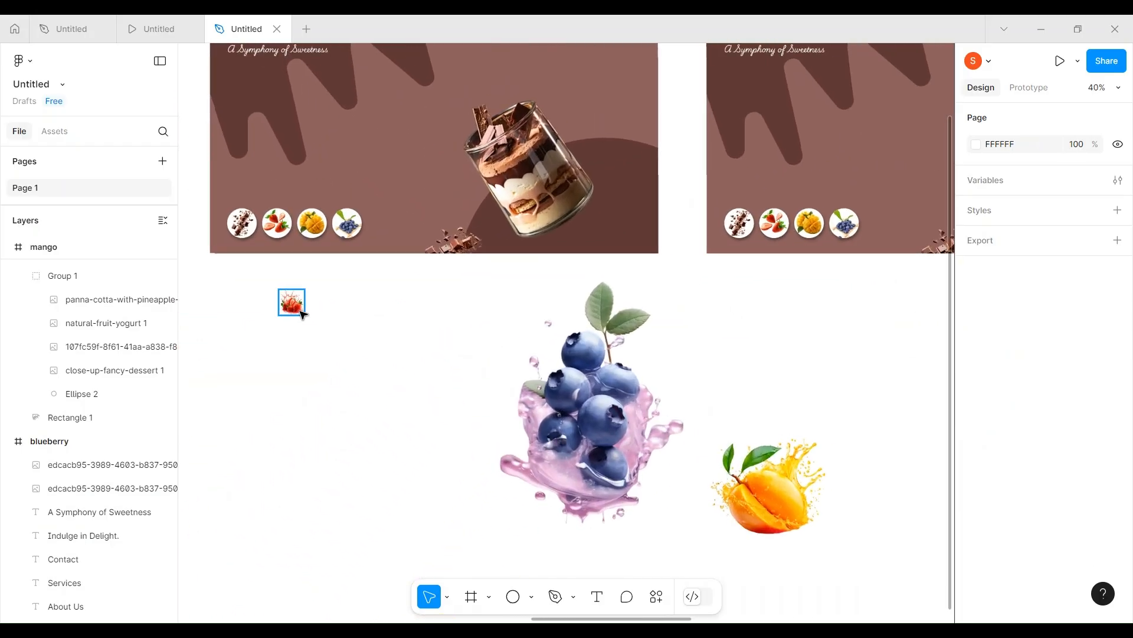
pyautogui.moveTo(303, 314); pyautogui.dragTo(829, 327)
pyautogui.hscroll(5, 829, 327)
pyautogui.scroll(2, 829, 327)
# Check the size of the chocolate pieces at the strawberry frame's lower edge and set the strawberry splash image to 190 × 190
pyautogui.click(627, 351)
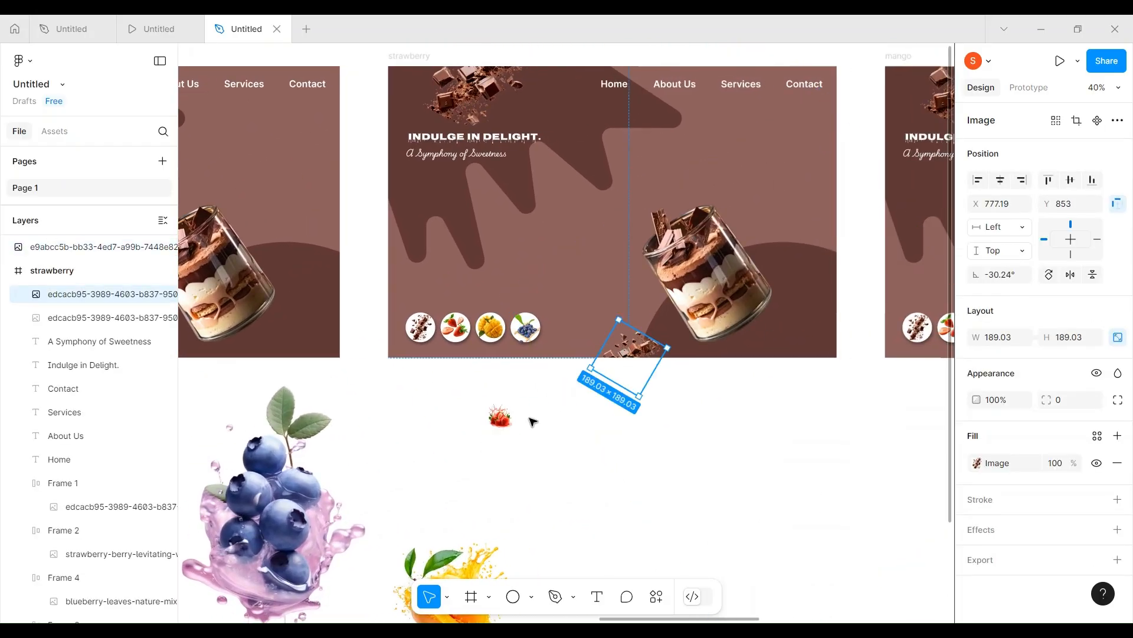
pyautogui.click(510, 418)
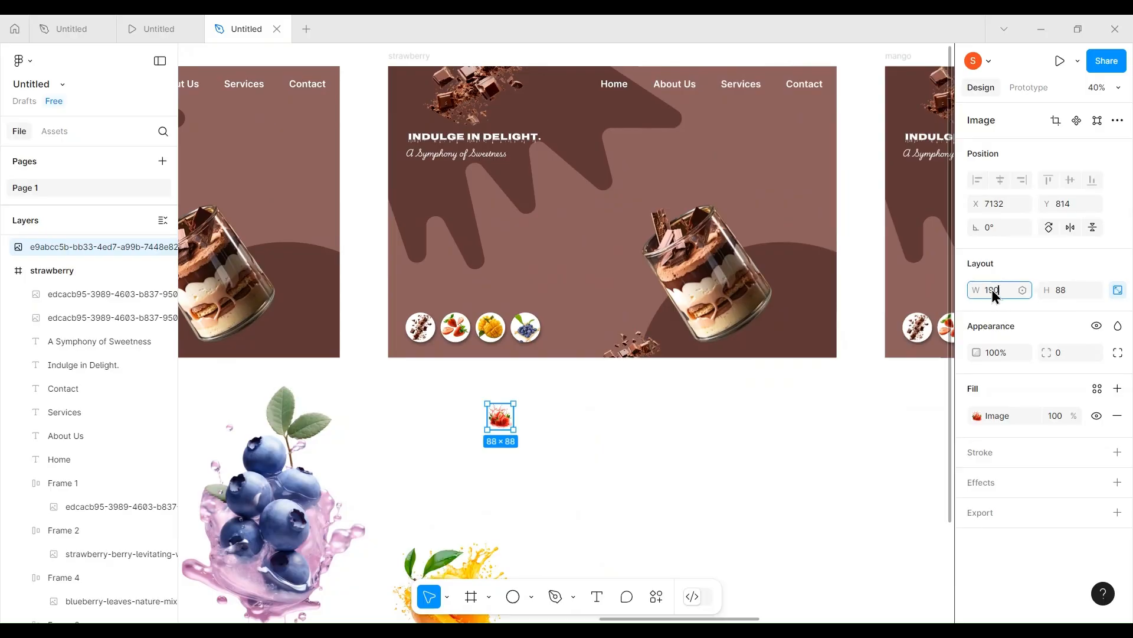
pyautogui.press('Return')
# Move the strawberry splash image under the chocolate pieces at the strawberry frame's lower edge, and delete those pieces
pyautogui.rightClick(514, 430)
pyautogui.click(479, 433)
pyautogui.moveTo(515, 432); pyautogui.dragTo(613, 409)
pyautogui.click(634, 341)
pyautogui.press('Delete')
# Rotate the strawberry splash image to about -19° and place it at the strawberry frame's lower edge
pyautogui.click(612, 420)
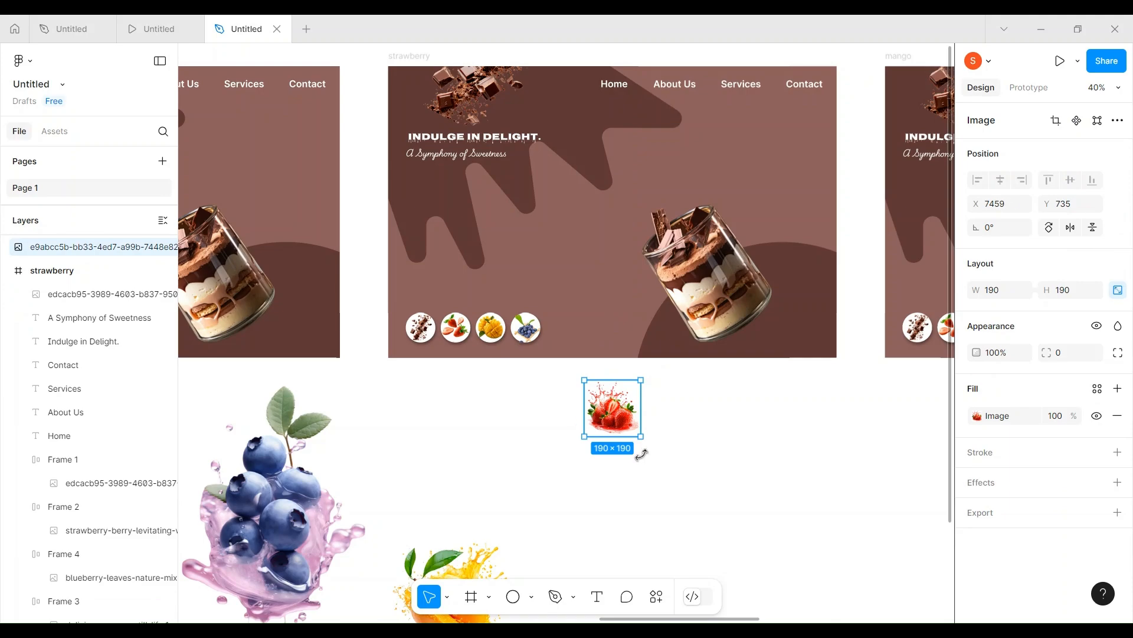
pyautogui.moveTo(641, 454); pyautogui.dragTo(633, 456)
pyautogui.moveTo(614, 412); pyautogui.dragTo(628, 349)
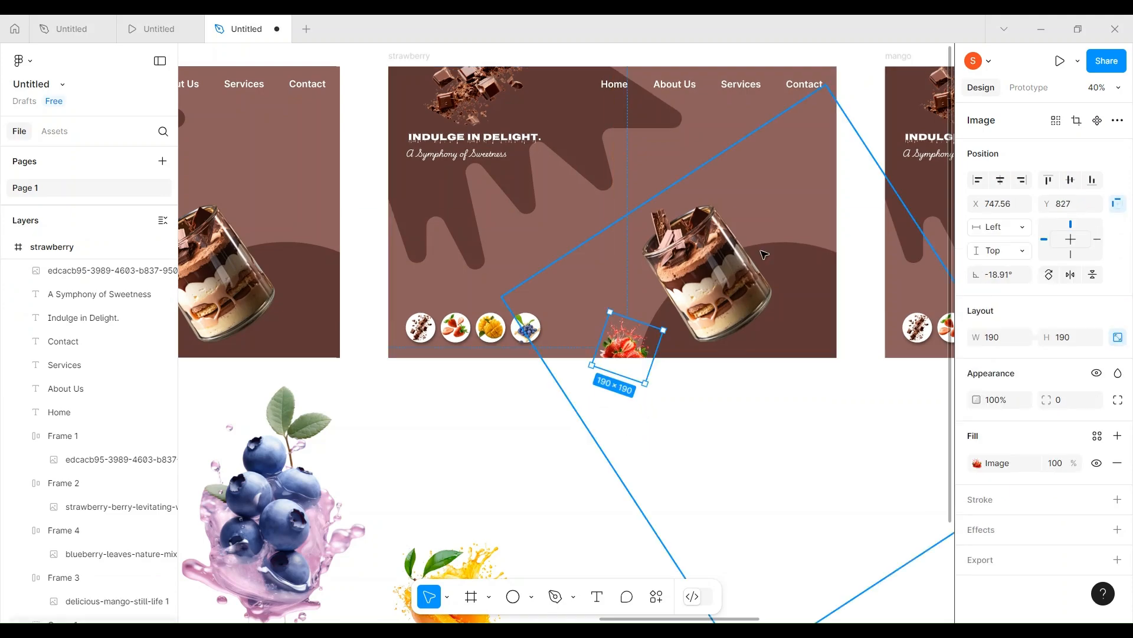
# Rotate the dessert carousel group in the strawberry frame to about 113° so the strawberry dessert faces the front
pyautogui.click(764, 255)
pyautogui.hscroll(3, 765, 255)
pyautogui.scroll(-3, 765, 254)
pyautogui.moveTo(842, 385); pyautogui.dragTo(673, 253)
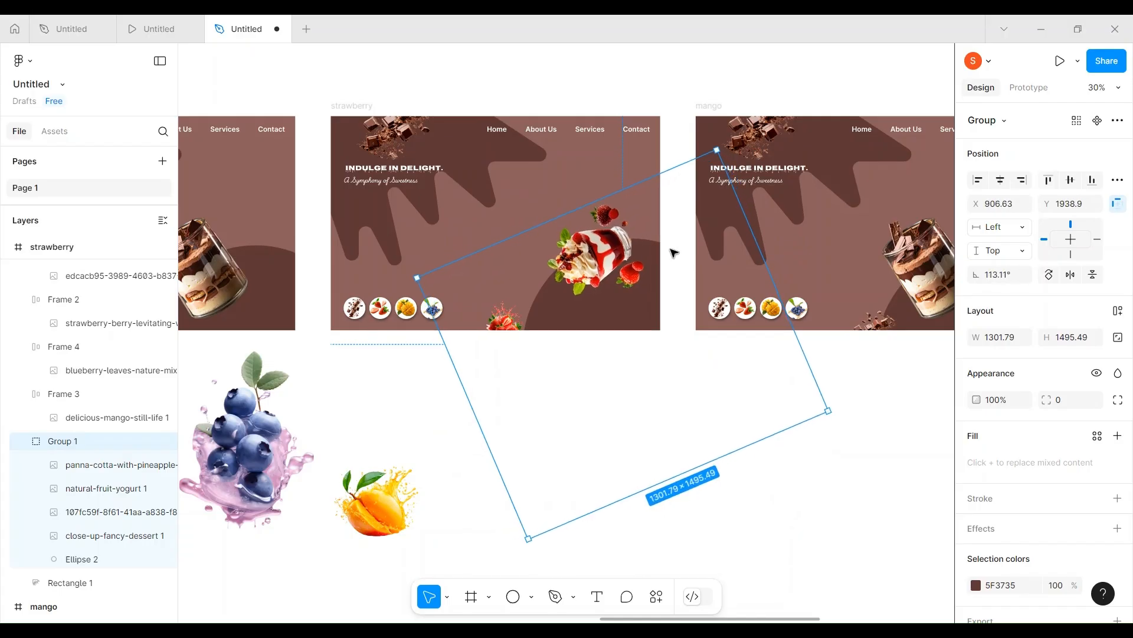
# Rotate the strawberry dessert image inside the carousel group so the glass stands nearly upright
pyautogui.click(98, 516)
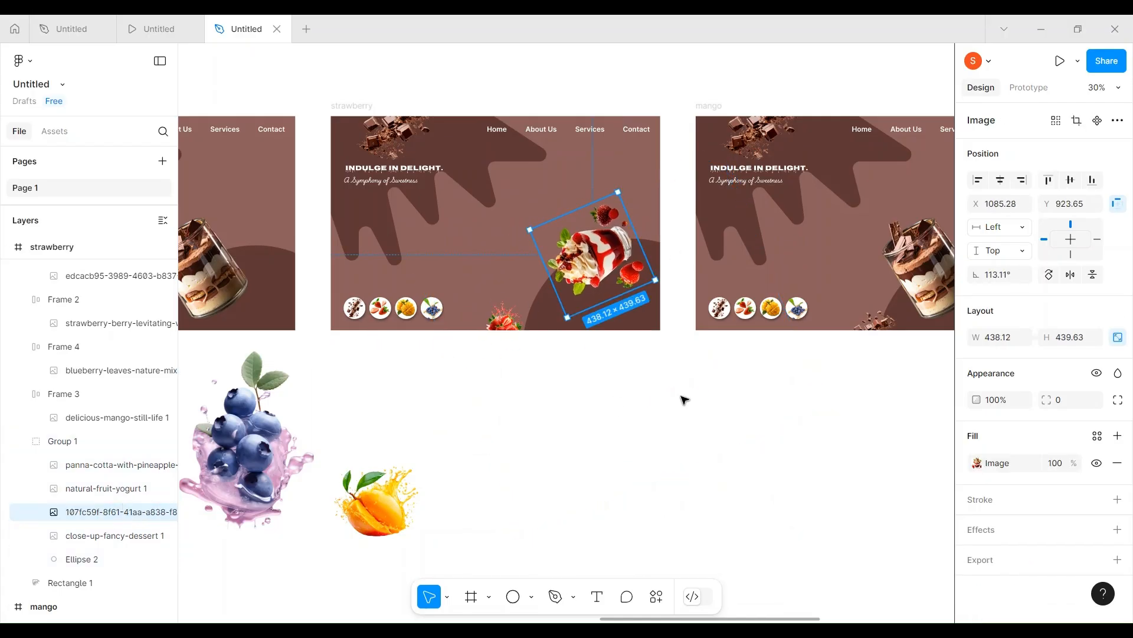
pyautogui.moveTo(975, 274); pyautogui.dragTo(1094, 279)
pyautogui.moveTo(528, 241); pyautogui.dragTo(515, 234)
# Enlarge the strawberry splash image to about 216 × 216 and duplicate it for the top edge of the strawberry frame
pyautogui.click(523, 326)
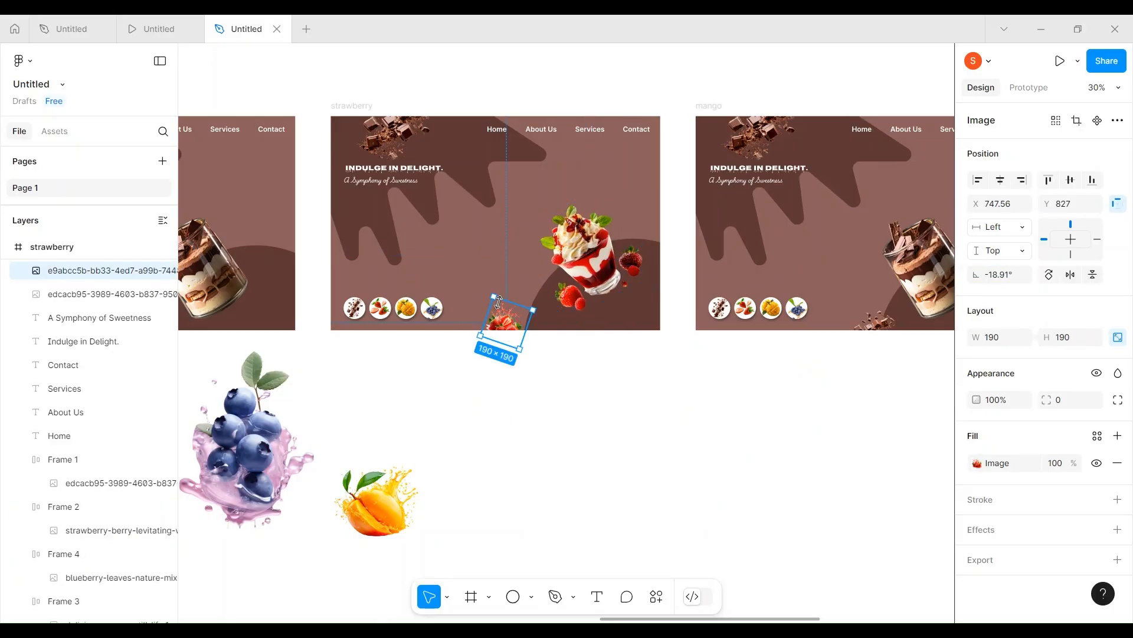
pyautogui.moveTo(490, 292); pyautogui.dragTo(490, 289)
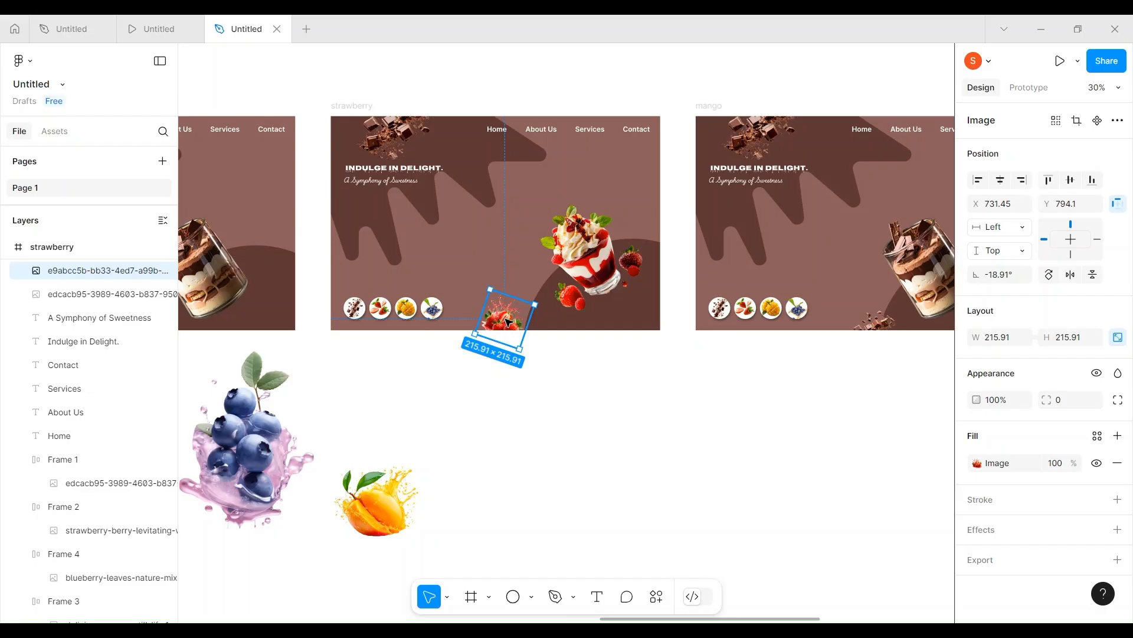
pyautogui.hotkey('ctrl', 'd')
pyautogui.moveTo(432, 111); pyautogui.dragTo(409, 124)
# Delete the chocolate pieces above the strawberry frame's heading and position the strawberry splash copy in their place
pyautogui.click(386, 136)
pyautogui.press('Delete')
pyautogui.click(420, 87)
pyautogui.moveTo(418, 66); pyautogui.dragTo(390, 134)
pyautogui.moveTo(400, 181); pyautogui.dragTo(383, 177)
pyautogui.click(447, 110)
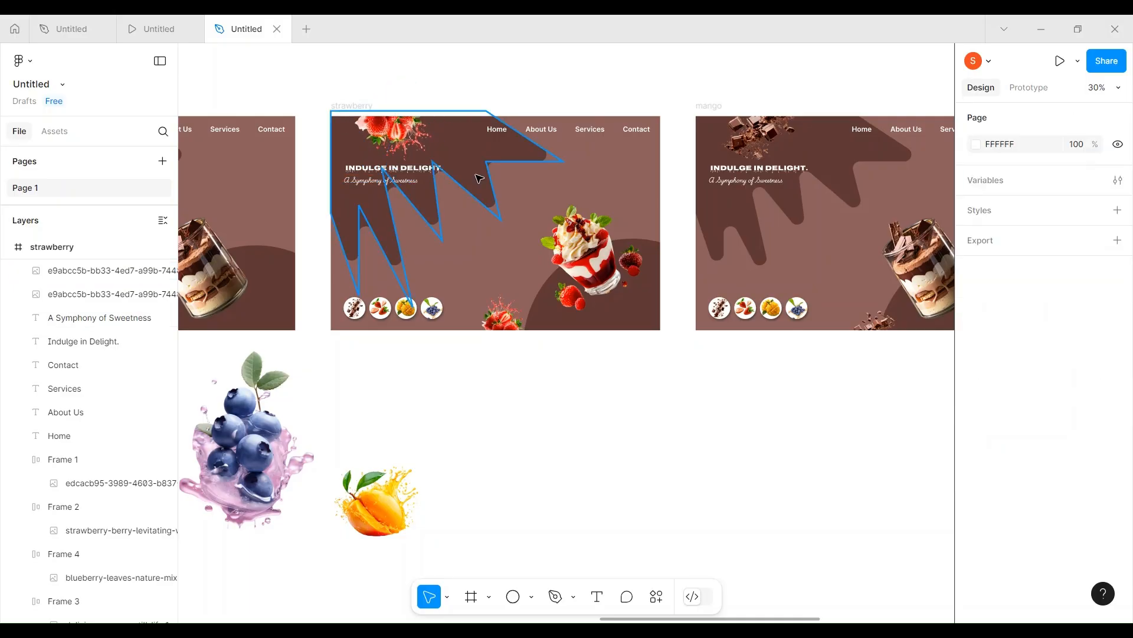
# Fill the strawberry frame's drip shape with the red C90000 sampled from the strawberry dessert
pyautogui.click(447, 133)
pyautogui.click(976, 463)
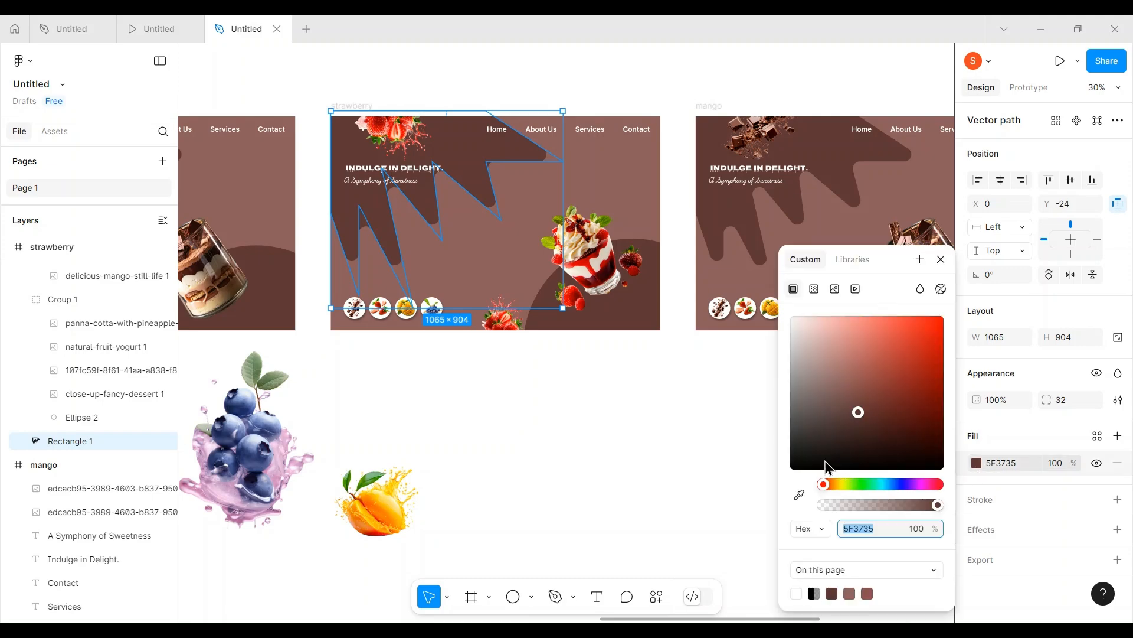
pyautogui.click(800, 495)
pyautogui.click(614, 293)
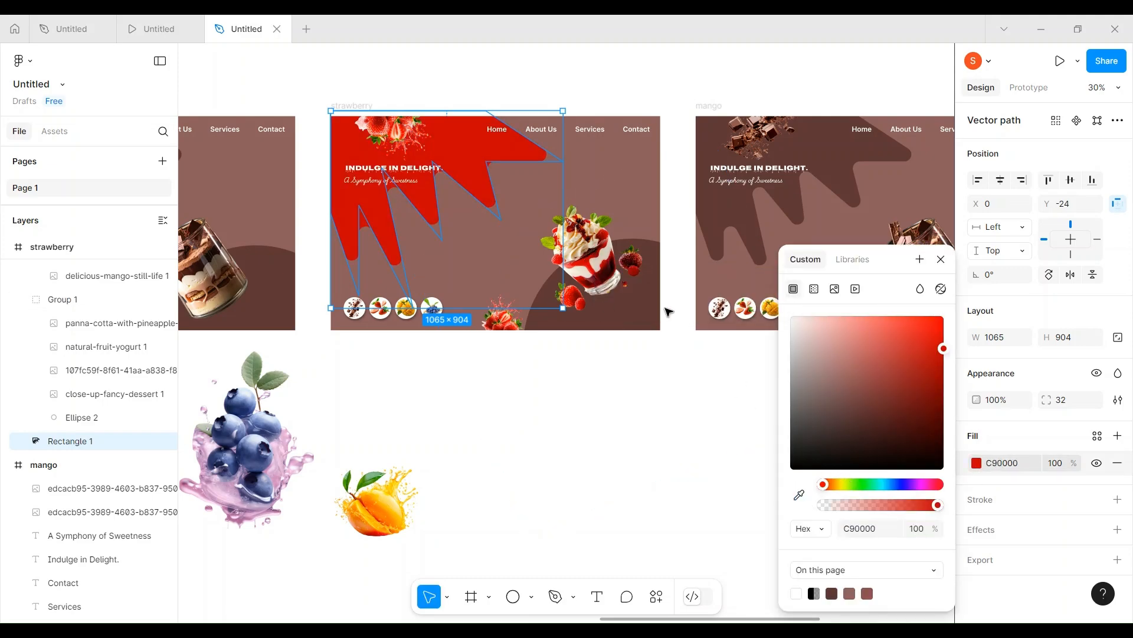
# Fill the large Ellipse 2 behind the strawberry dessert with the red sampled from the drip shape
pyautogui.click(63, 299)
pyautogui.click(82, 418)
pyautogui.click(977, 464)
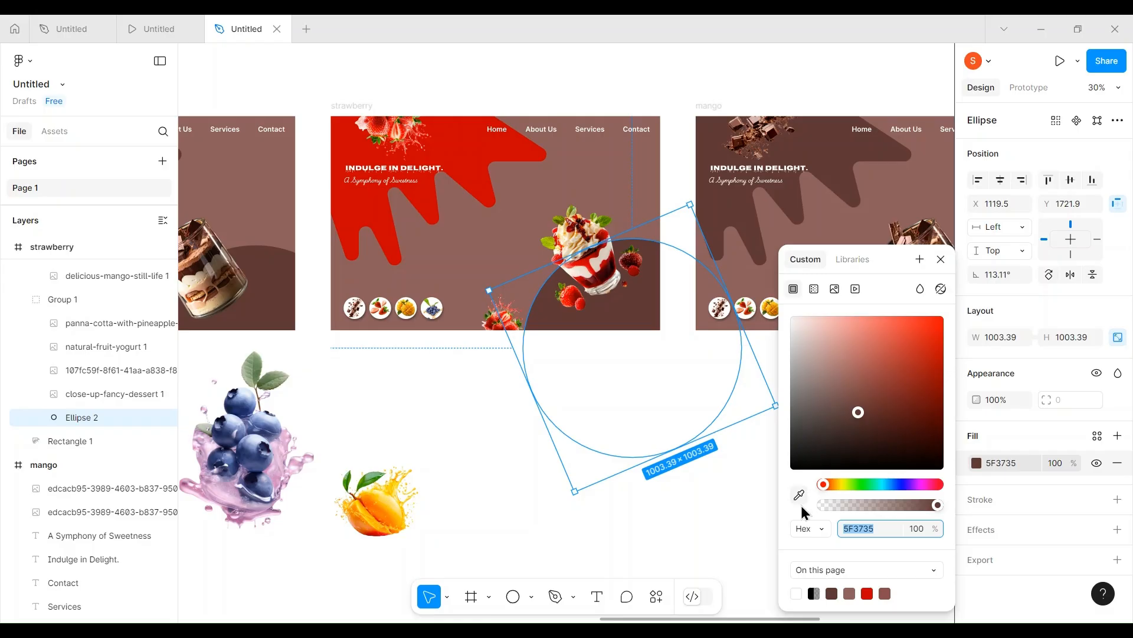
pyautogui.click(476, 154)
pyautogui.click(463, 232)
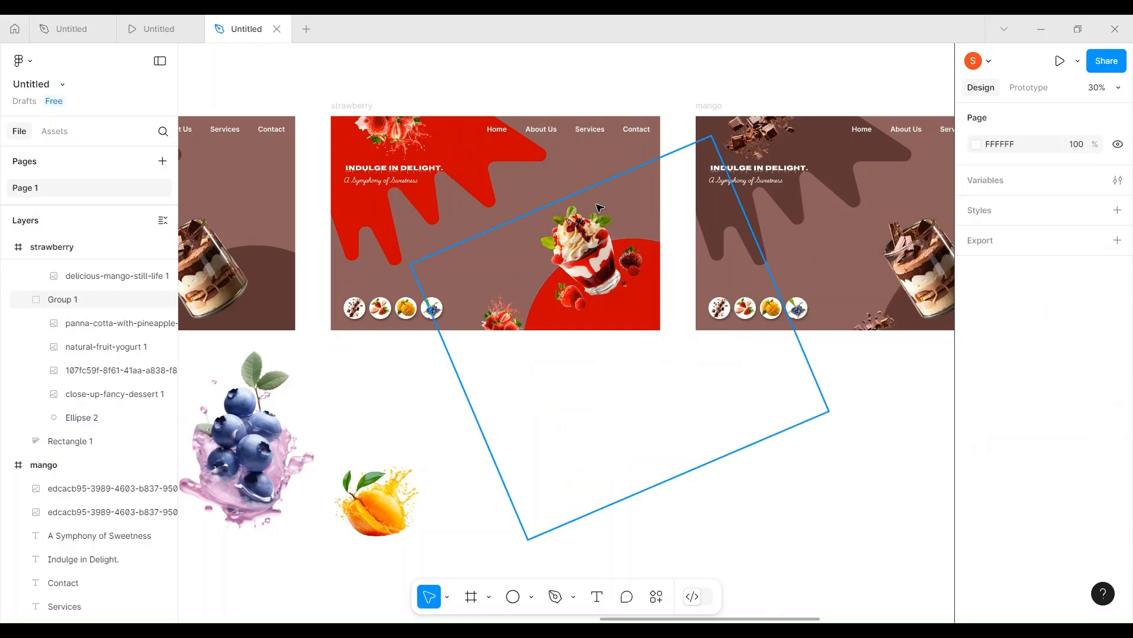
# Set the strawberry frame's background fill to the light red FF6F6F
pyautogui.click(981, 462)
pyautogui.moveTo(852, 391); pyautogui.dragTo(878, 297)
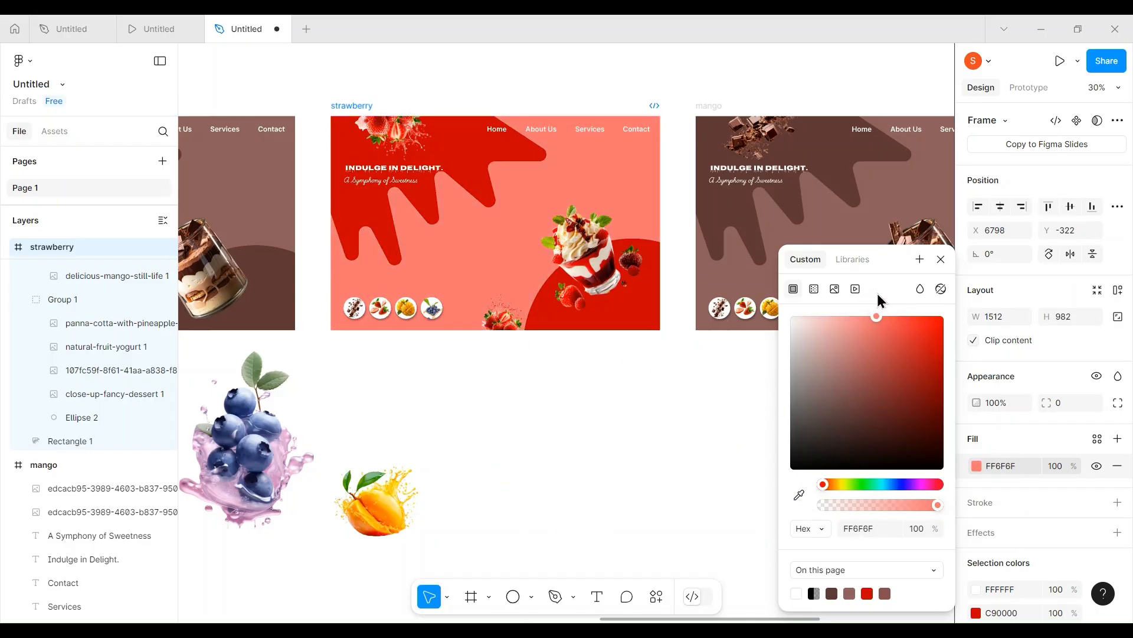
pyautogui.click(676, 384)
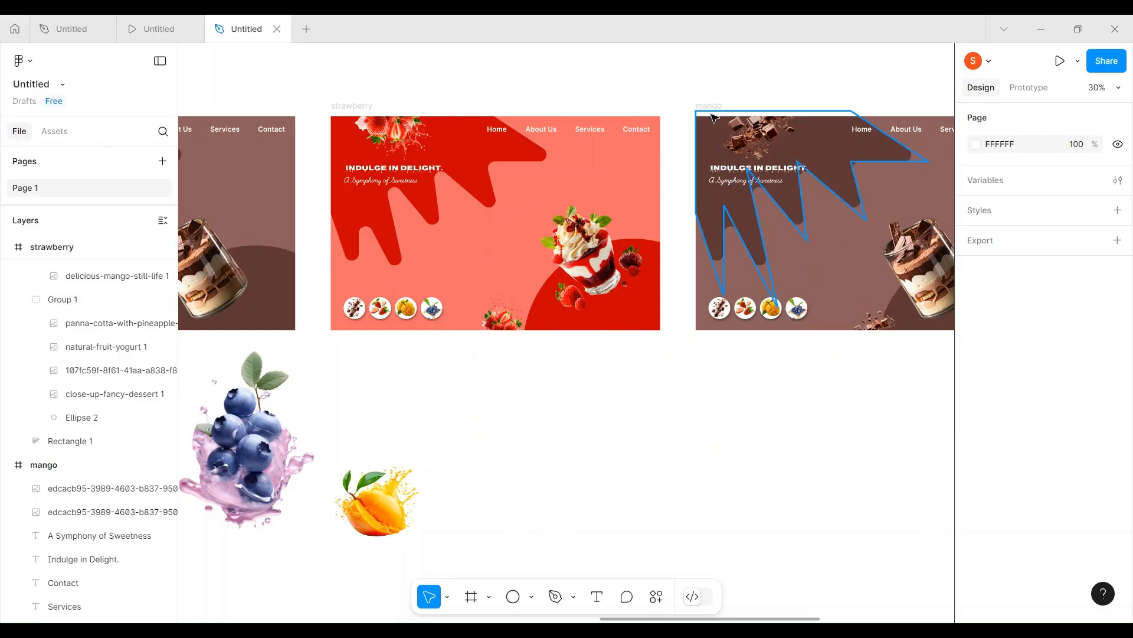
# Move the mango splash image to the empty canvas below the mango frame
pyautogui.hscroll(2, 699, 301)
pyautogui.click(599, 108)
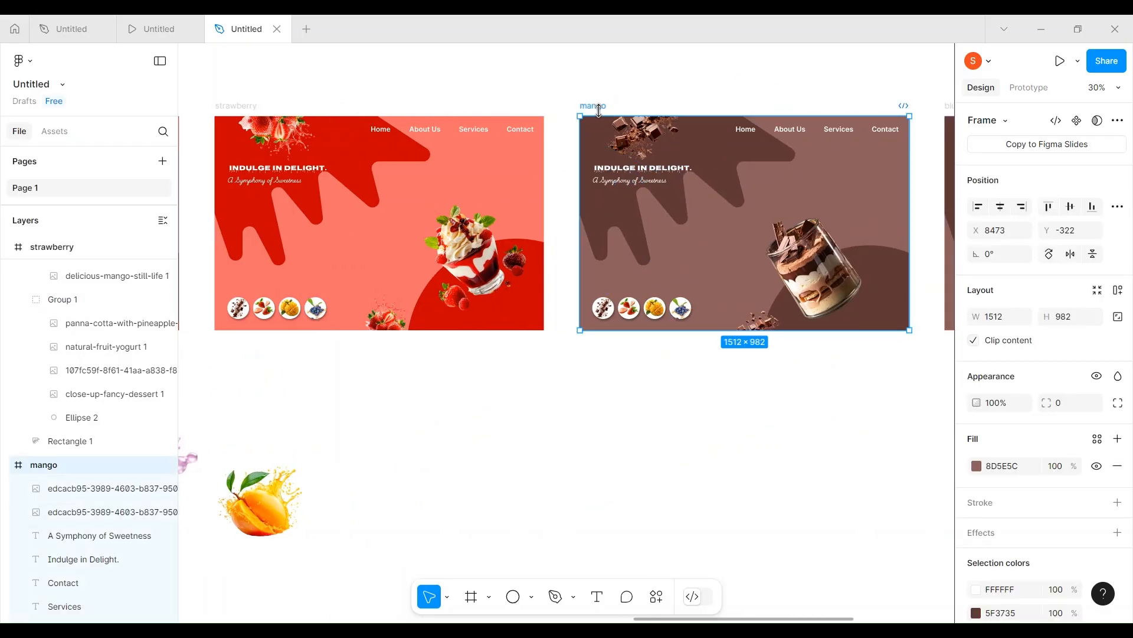
pyautogui.hscroll(-1, 599, 110)
pyautogui.scroll(-1, 599, 110)
pyautogui.click(671, 119)
pyautogui.moveTo(324, 473); pyautogui.dragTo(719, 367)
pyautogui.hscroll(2, 685, 368)
pyautogui.scroll(1, 678, 369)
pyautogui.scroll(1, 667, 381)
pyautogui.scroll(2, 663, 378)
# Check the size of the chocolate pieces at the mango frame's lower edge and set the mango splash image to 190 × 190
pyautogui.click(647, 347)
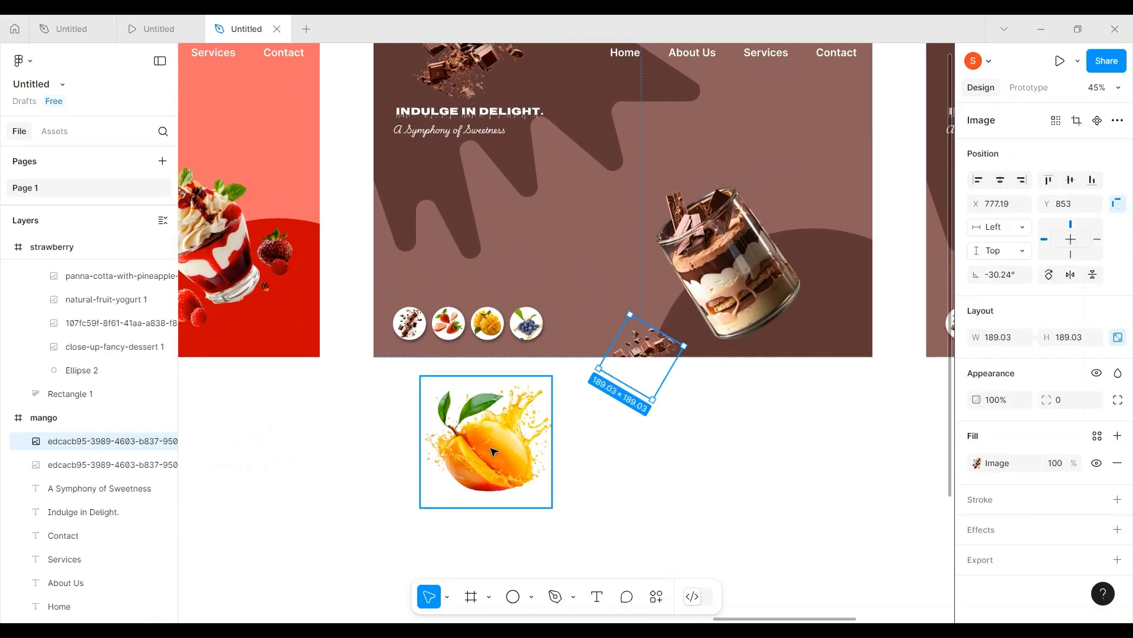
pyautogui.click(508, 433)
pyautogui.press('Return')
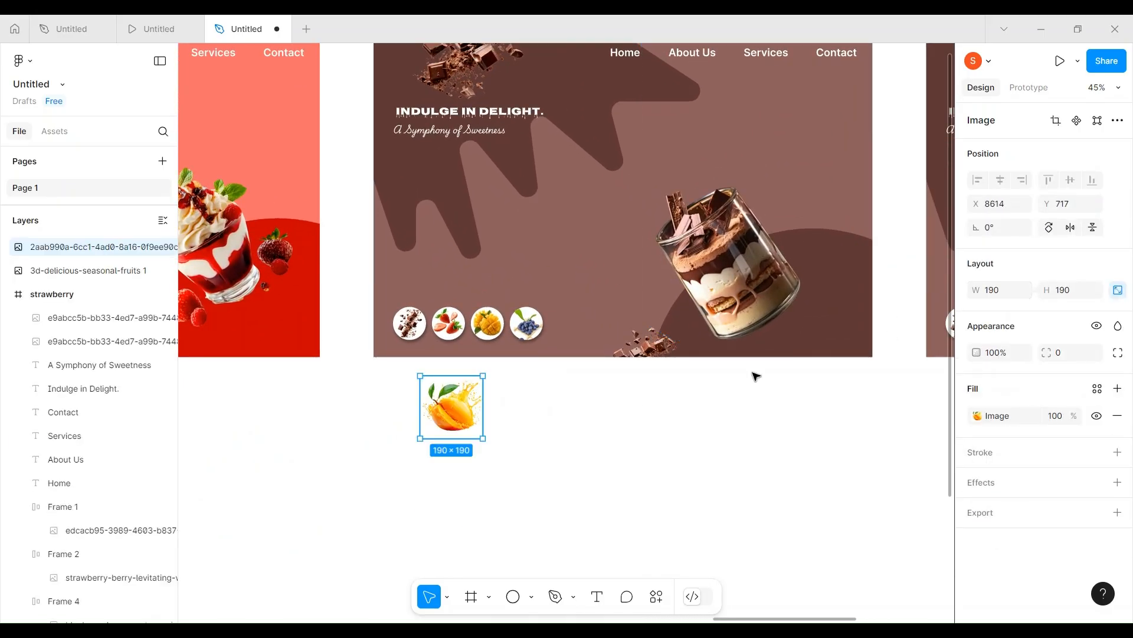
# Mirror the mango splash image by resizing it past its opposite edge to 282 × 282, and rotate it to about 154.6°
pyautogui.moveTo(422, 415); pyautogui.dragTo(590, 424)
pyautogui.hotkey('ctrl', 'z')
pyautogui.moveTo(423, 417); pyautogui.dragTo(576, 419)
pyautogui.moveTo(583, 462); pyautogui.dragTo(552, 479)
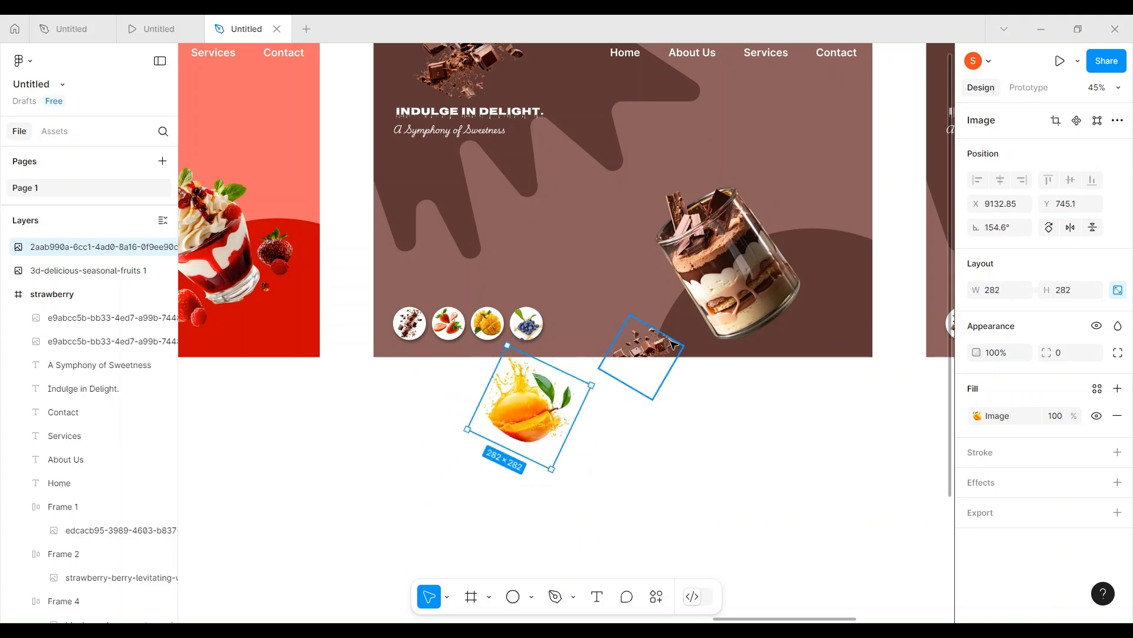
# Set the mango splash image's size to 190 × 190
pyautogui.click(1008, 297)
pyautogui.write('190')
pyautogui.press('Return')
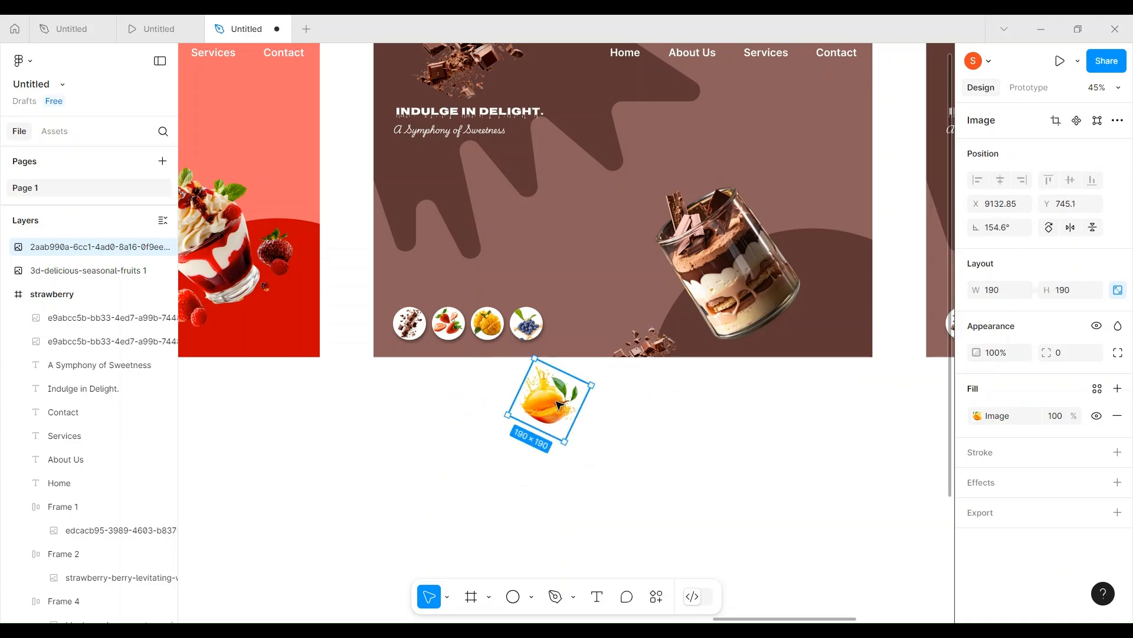
# Replace the chocolate pieces at the mango frame's lower edge with the mango splash image and enlarge it to about 243 × 243
pyautogui.moveTo(550, 409); pyautogui.dragTo(632, 414)
pyautogui.hotkey('ctrl', 'x')
pyautogui.click(642, 347)
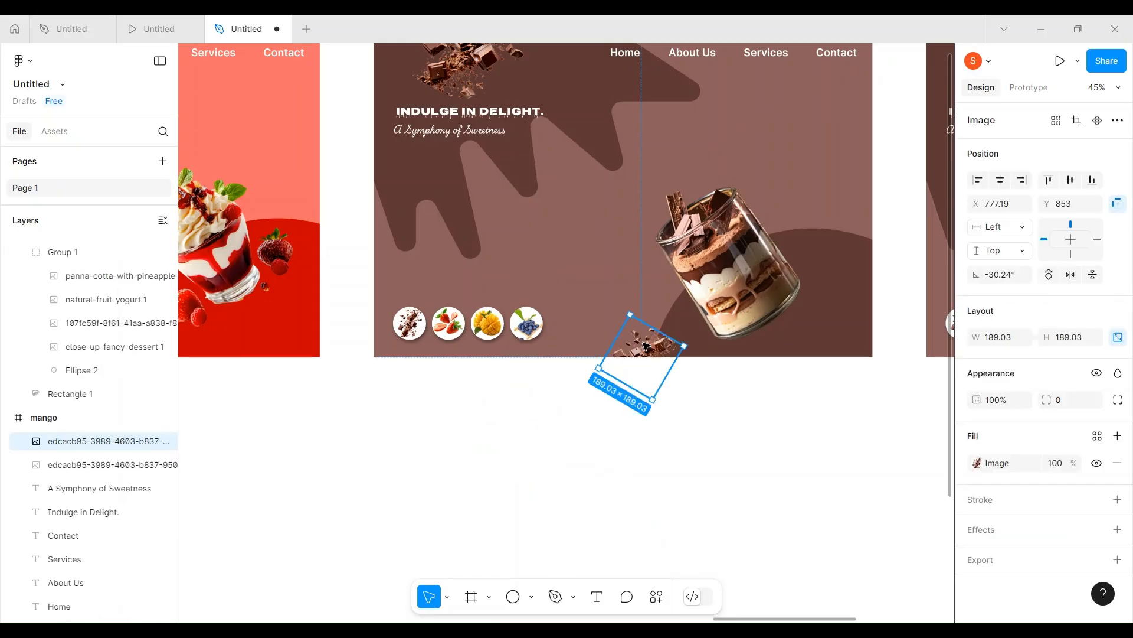
pyautogui.rightClick(643, 348)
pyautogui.click(689, 195)
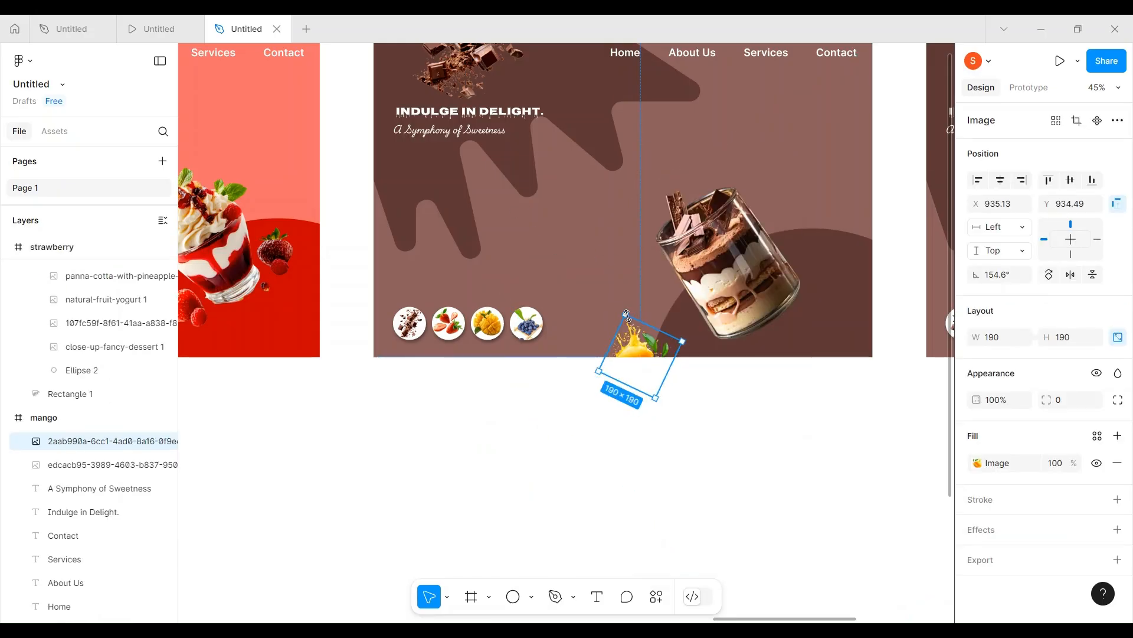
pyautogui.moveTo(627, 316); pyautogui.dragTo(617, 291)
# Duplicate the mango splash, flip the copy vertically and replace the chocolate pieces at the mango frame's upper edge with it, adjusting its size
pyautogui.scroll(3, 554, 455)
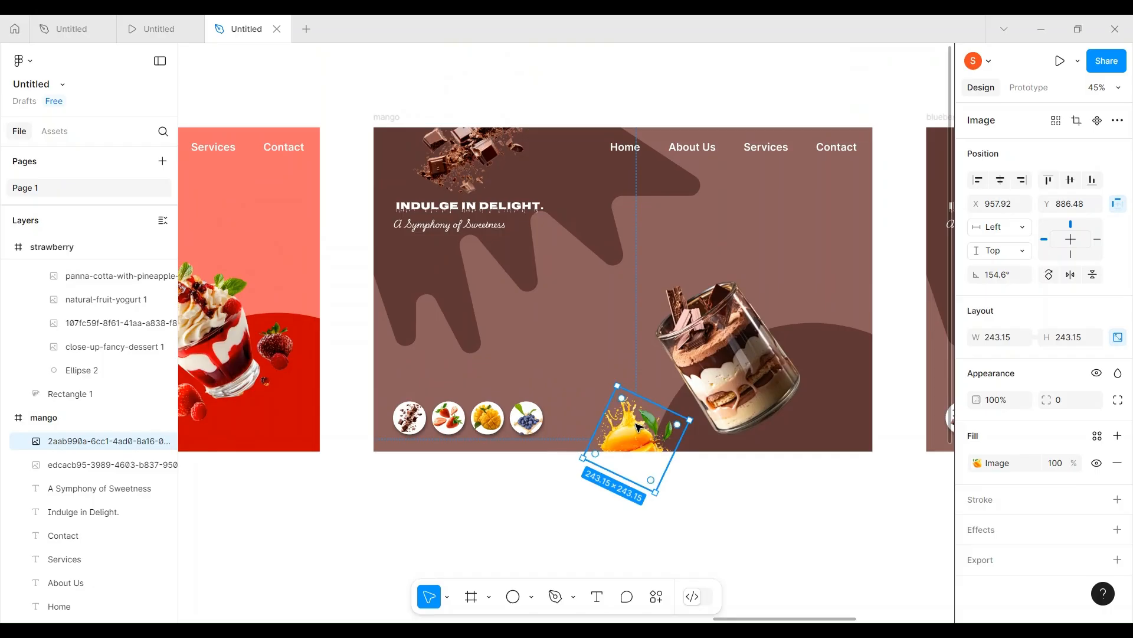
pyautogui.moveTo(632, 431); pyautogui.dragTo(469, 84)
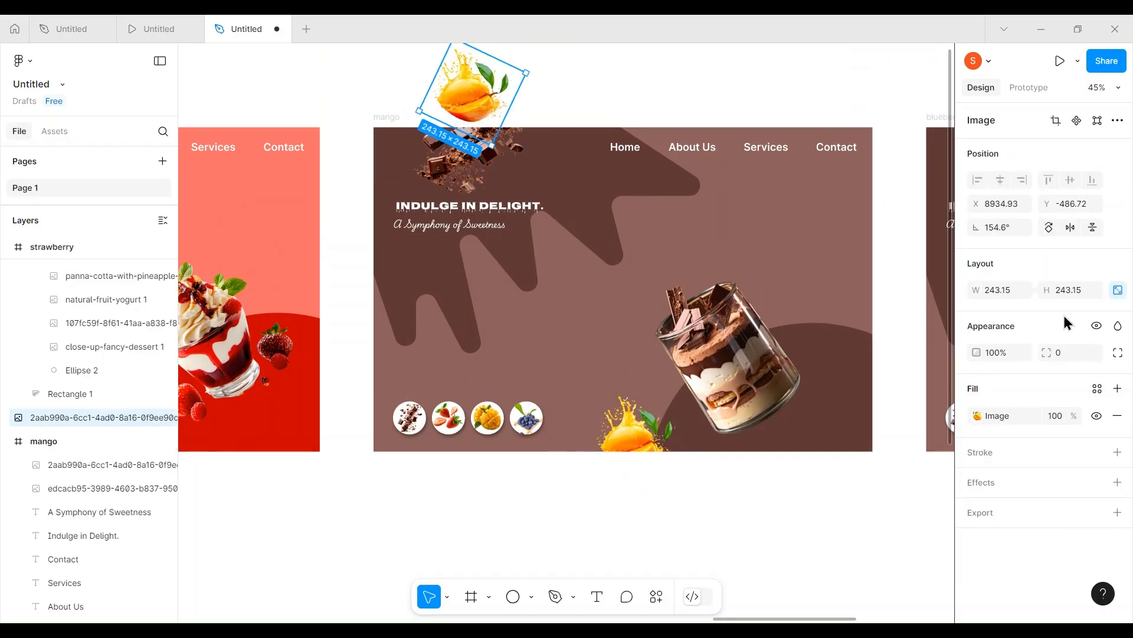
pyautogui.click(1091, 229)
pyautogui.hotkey('ctrl', 'x')
pyautogui.rightClick(460, 145)
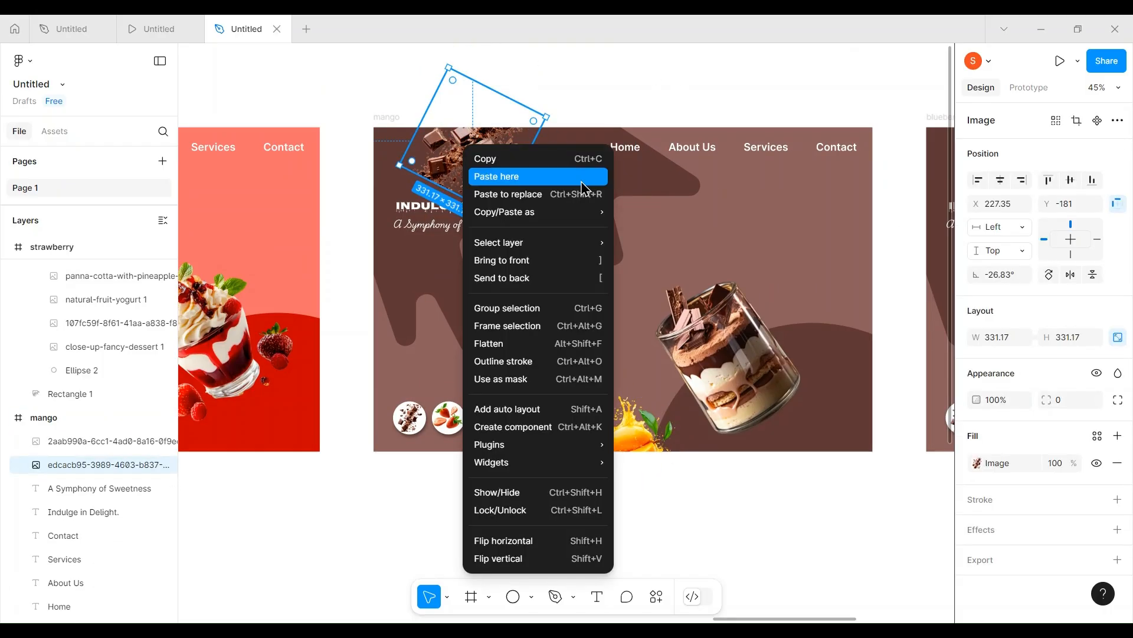
pyautogui.click(502, 189)
pyautogui.moveTo(438, 175); pyautogui.dragTo(434, 203)
pyautogui.click(545, 76)
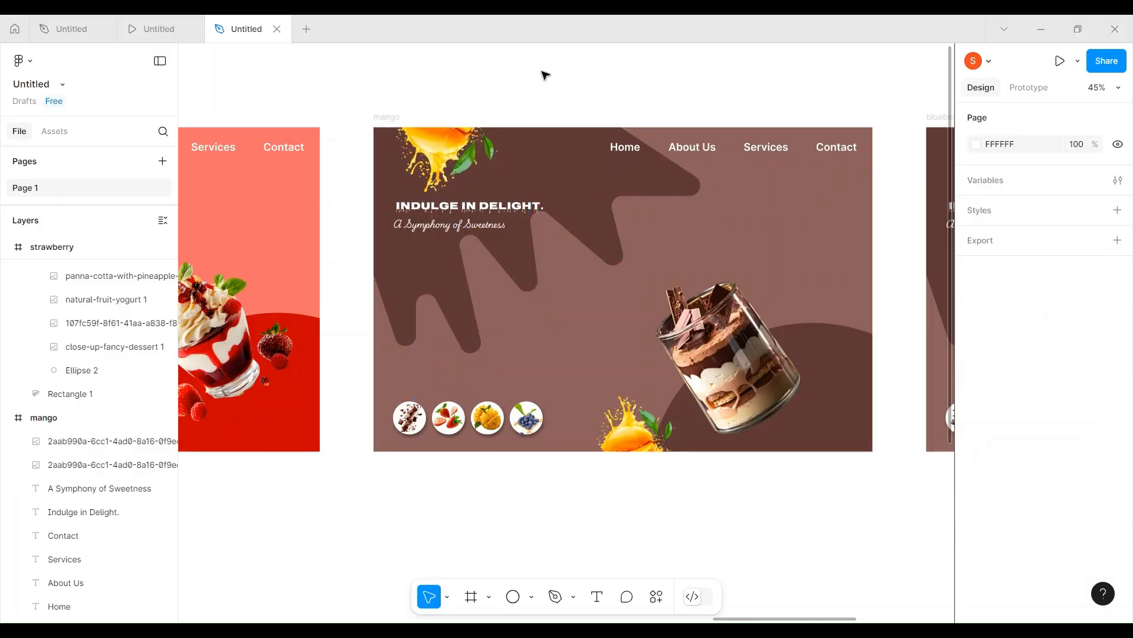
# Rotate the mango frame's dessert group to about -150.84° to bring the panna cotta dessert into the frame
pyautogui.click(739, 358)
pyautogui.keyDown('ctrl'); pyautogui.scroll(-5, 739, 358); pyautogui.keyUp('ctrl')
pyautogui.hscroll(3, 815, 437)
pyautogui.moveTo(814, 437); pyautogui.dragTo(602, 369)
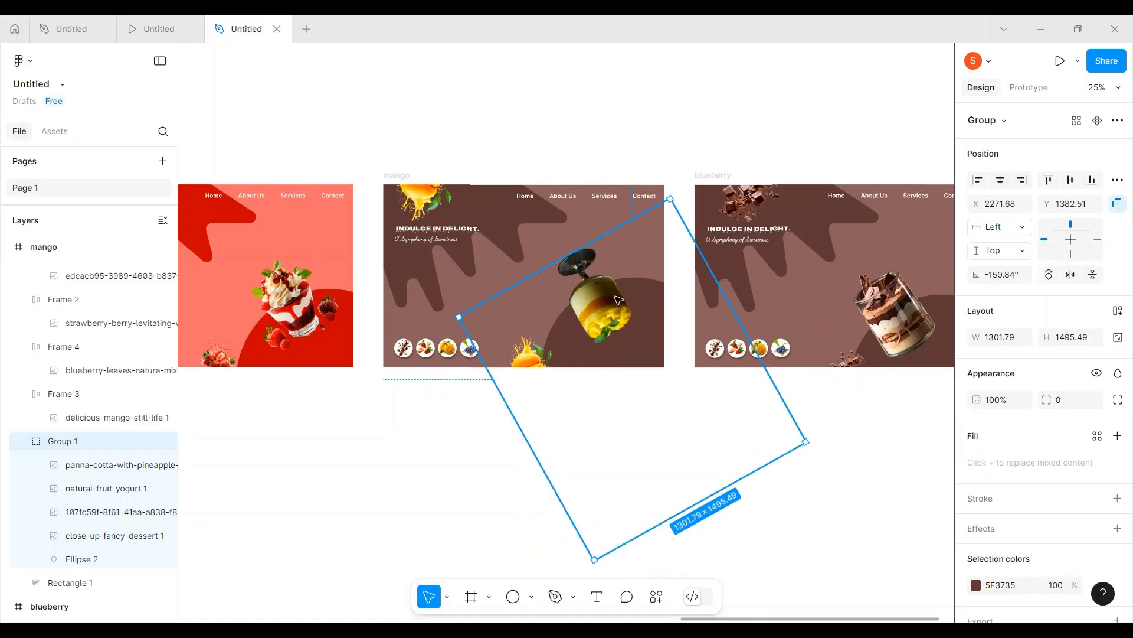
# Rotate the panna cotta image inside the mango frame's dessert group to 21° and enlarge it slightly
pyautogui.doubleClick(618, 300)
pyautogui.moveTo(977, 275); pyautogui.dragTo(120, 309)
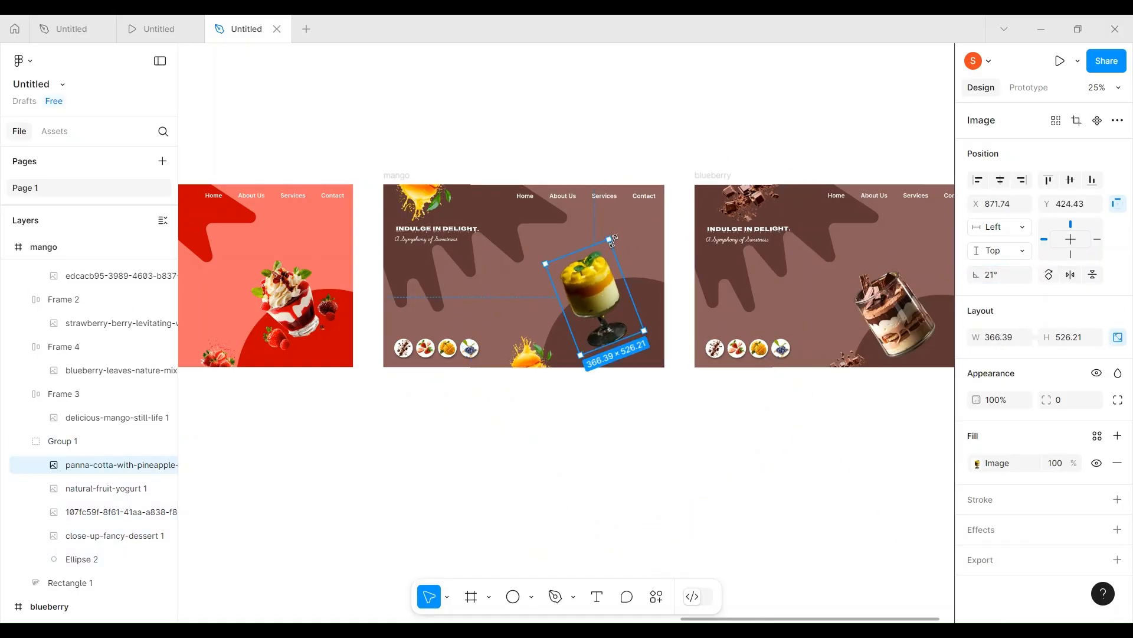
pyautogui.moveTo(613, 241)
pyautogui.mouseDown()
pyautogui.moveTo(616, 223)
pyautogui.moveTo(614, 232)
pyautogui.mouseUp()
# Recolour the mango frame's drip shape with an orange sampled from the fruit, about F38A07
pyautogui.click(511, 236)
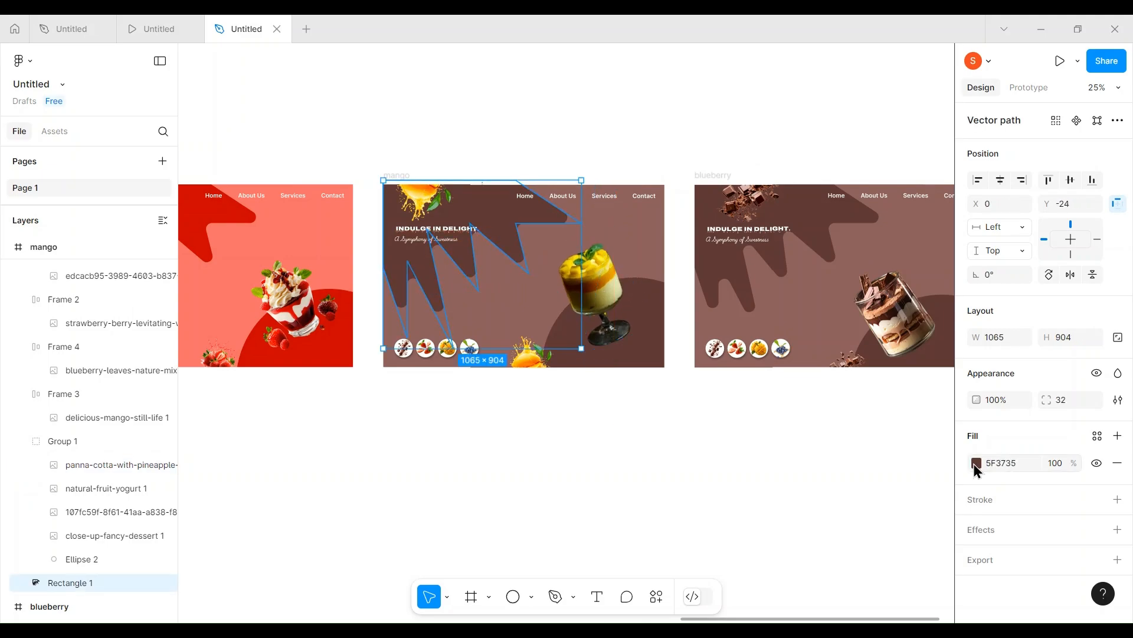
pyautogui.click(976, 463)
pyautogui.click(799, 495)
pyautogui.click(592, 262)
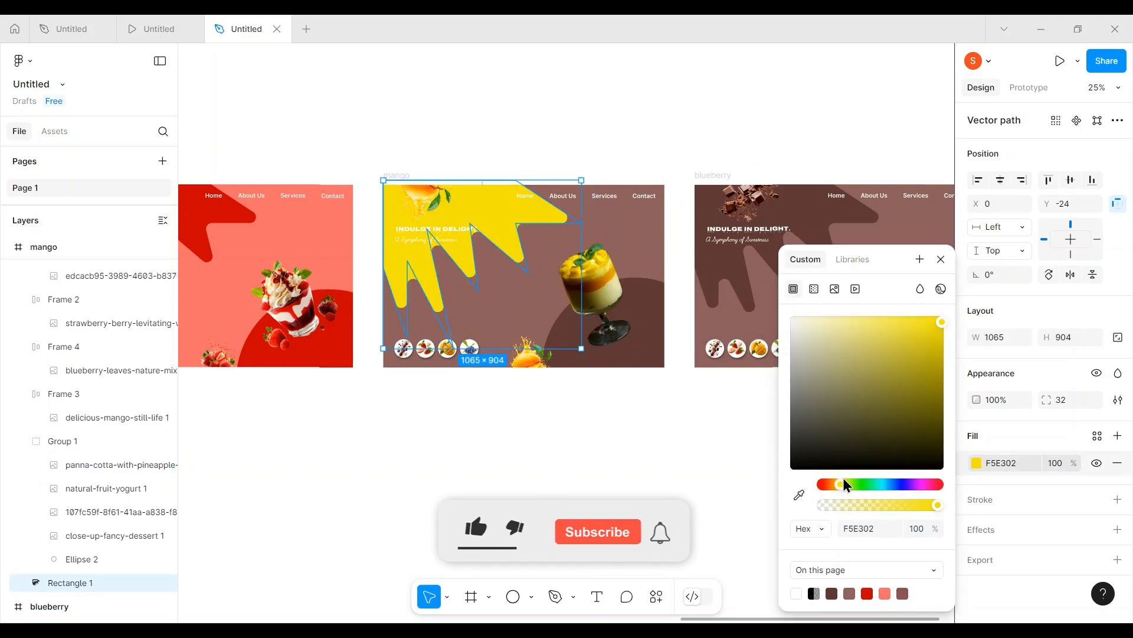
pyautogui.click(620, 310)
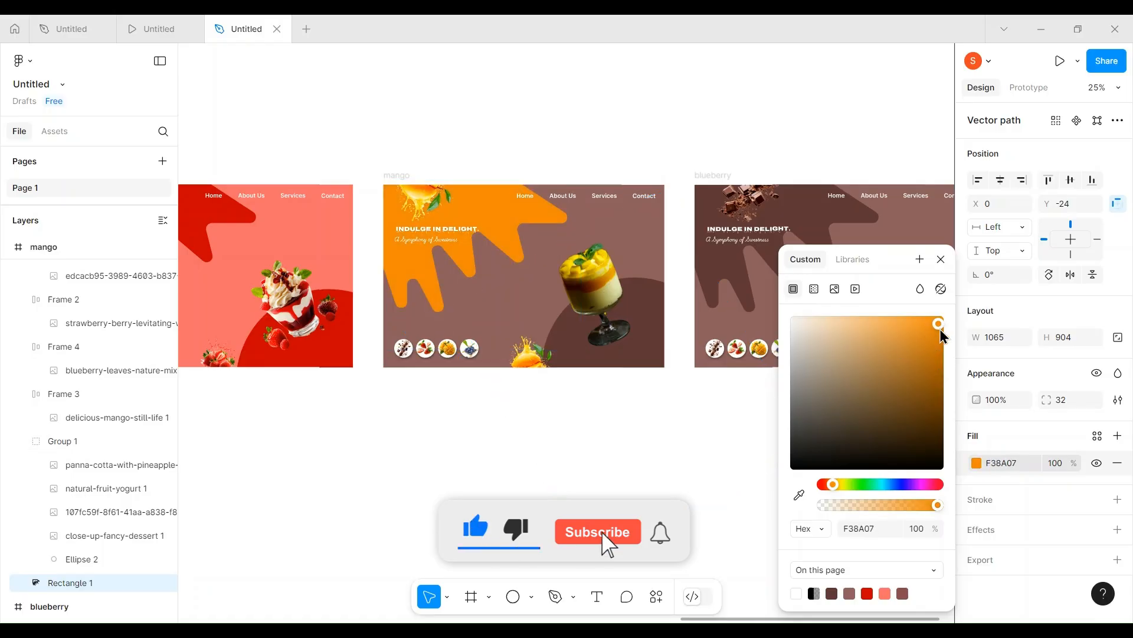
# Recolour the ellipse in the mango frame's dessert group to the drip shape's orange, F68B04
pyautogui.click(678, 333)
pyautogui.click(977, 585)
pyautogui.click(868, 523)
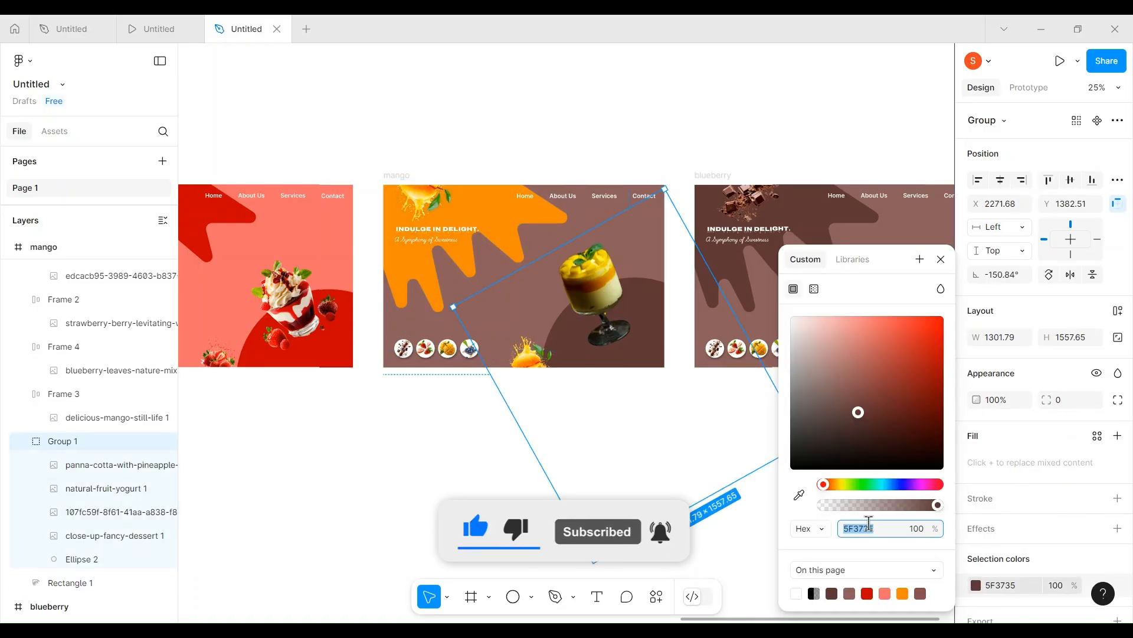
pyautogui.click(493, 209)
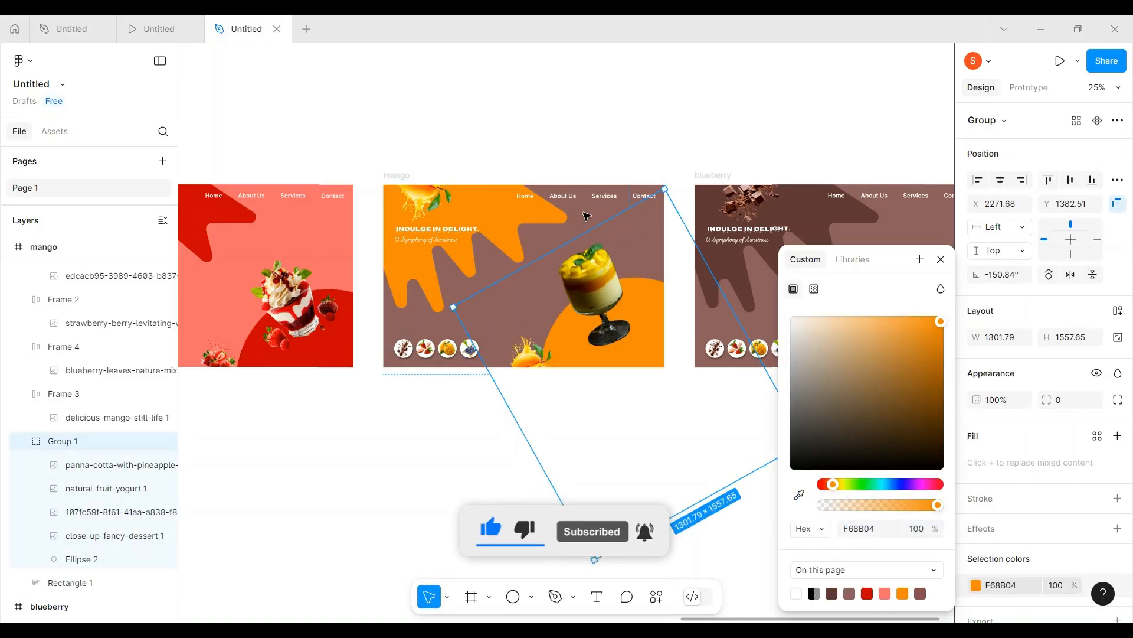
# Set the mango frame's background fill to the light orange FFCB8A
pyautogui.click(378, 178)
pyautogui.click(392, 178)
pyautogui.click(977, 465)
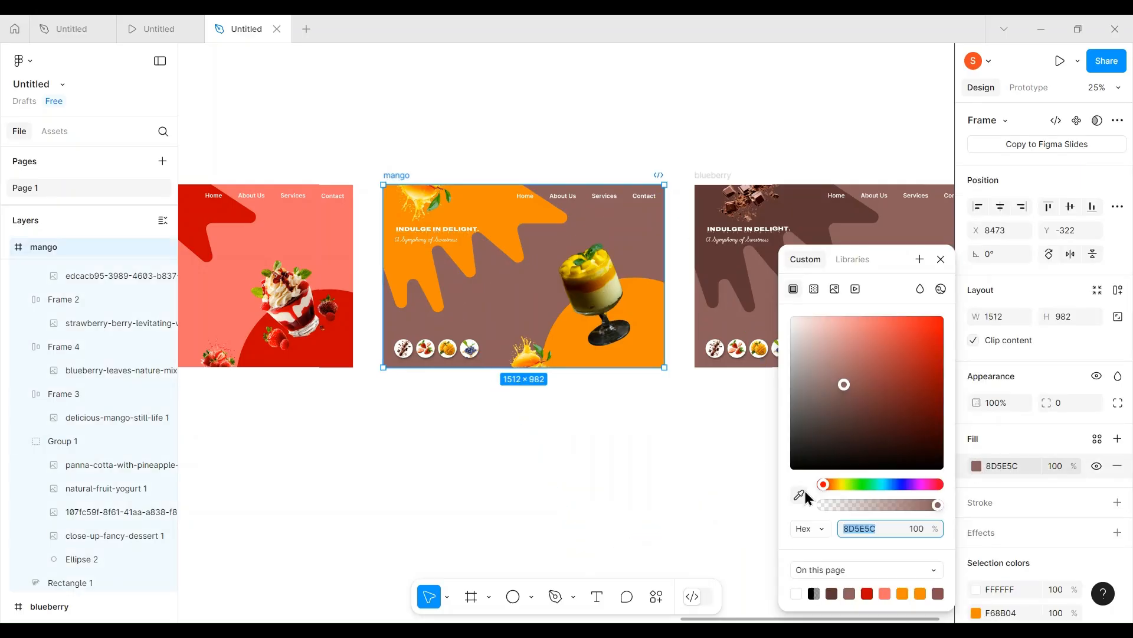
pyautogui.click(800, 495)
pyautogui.click(659, 325)
pyautogui.moveTo(939, 321); pyautogui.dragTo(882, 305)
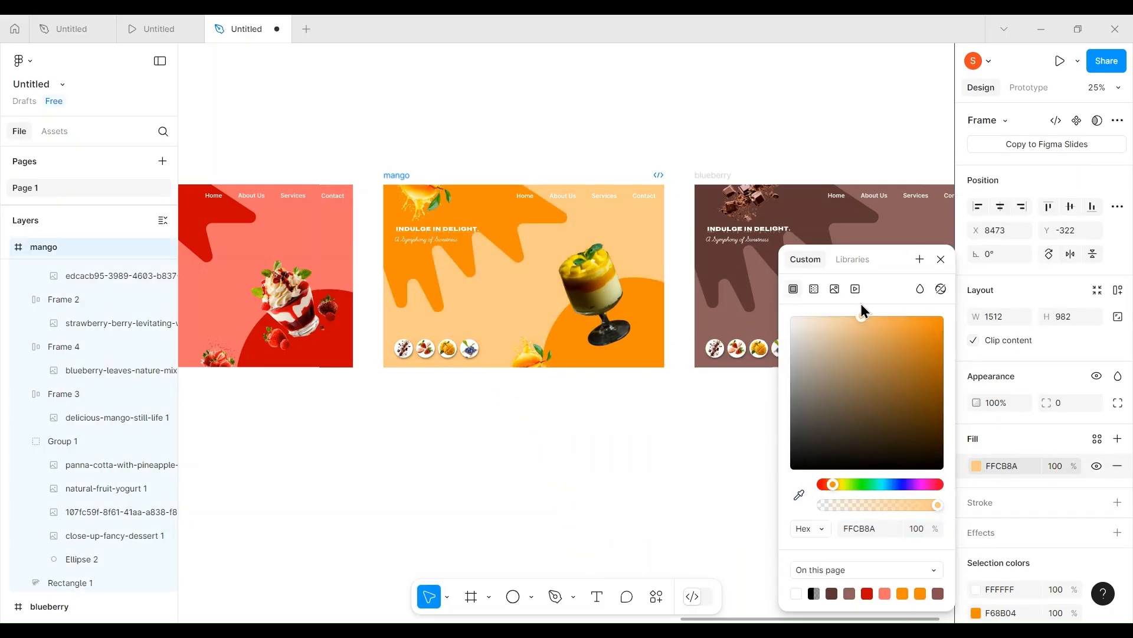
# Move the blueberry splash image across the canvas towards the area below the blueberry frame
pyautogui.click(637, 469)
pyautogui.hscroll(2, 639, 470)
pyautogui.scroll(-2, 637, 471)
pyautogui.hscroll(-5, 637, 471)
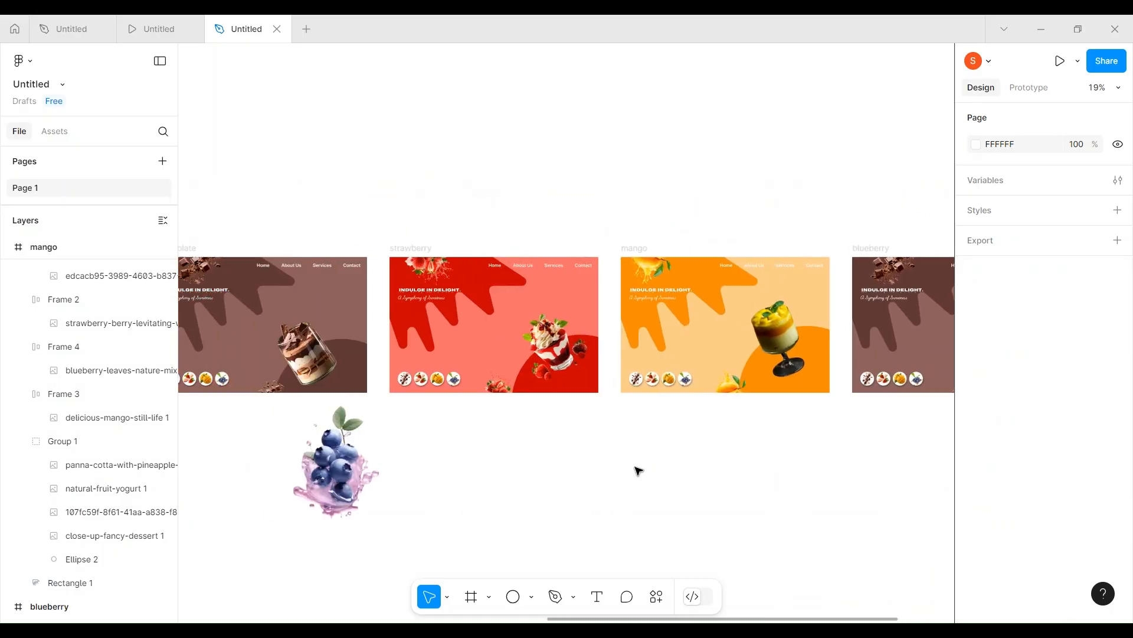
pyautogui.hscroll(1, 638, 470)
pyautogui.moveTo(356, 472); pyautogui.dragTo(746, 424)
# Check the size of the chocolate pieces at the blueberry frame's lower edge and set the blueberry splash image's width to 190
pyautogui.hscroll(4, 732, 460)
pyautogui.scroll(5, 746, 455)
pyautogui.hscroll(2, 746, 439)
pyautogui.click(725, 244)
pyautogui.click(763, 358)
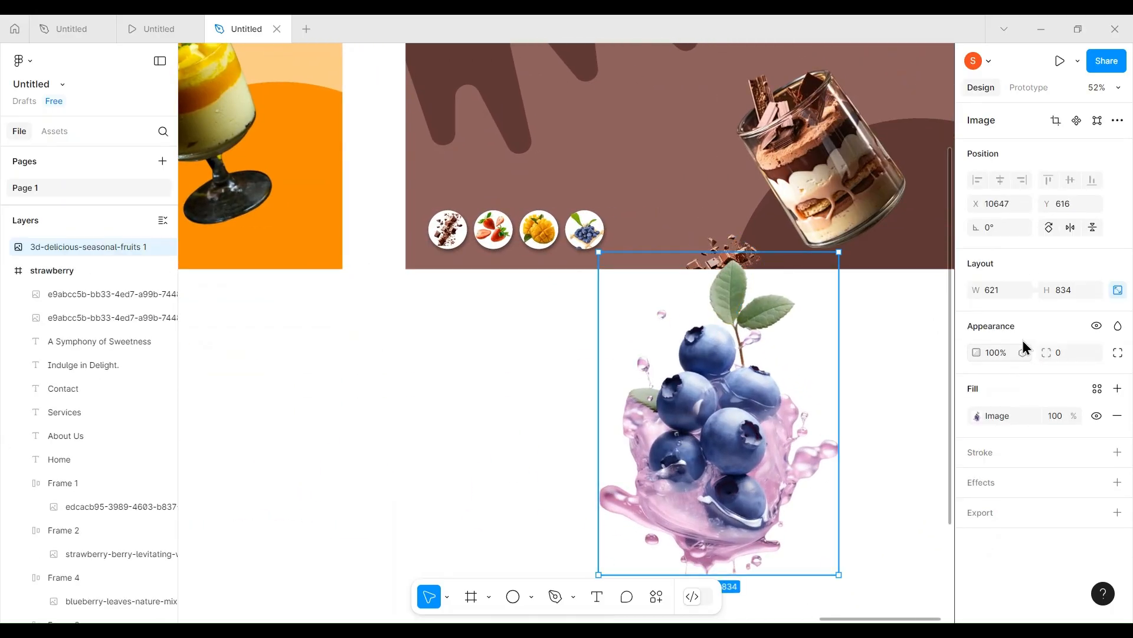
pyautogui.click(992, 285)
pyautogui.write('190')
pyautogui.press('Return')
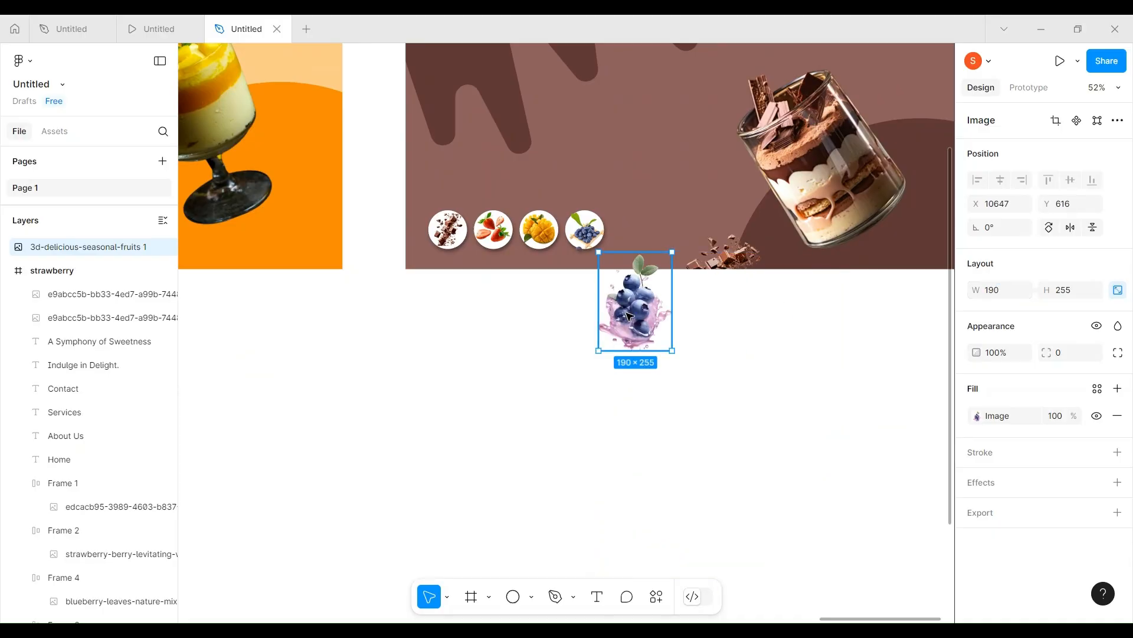
# Replace the chocolate pieces at the blueberry frame's lower edge with the blueberry splash image
pyautogui.moveTo(647, 316); pyautogui.dragTo(642, 308)
pyautogui.hotkey('ctrl', 'x')
pyautogui.rightClick(708, 259)
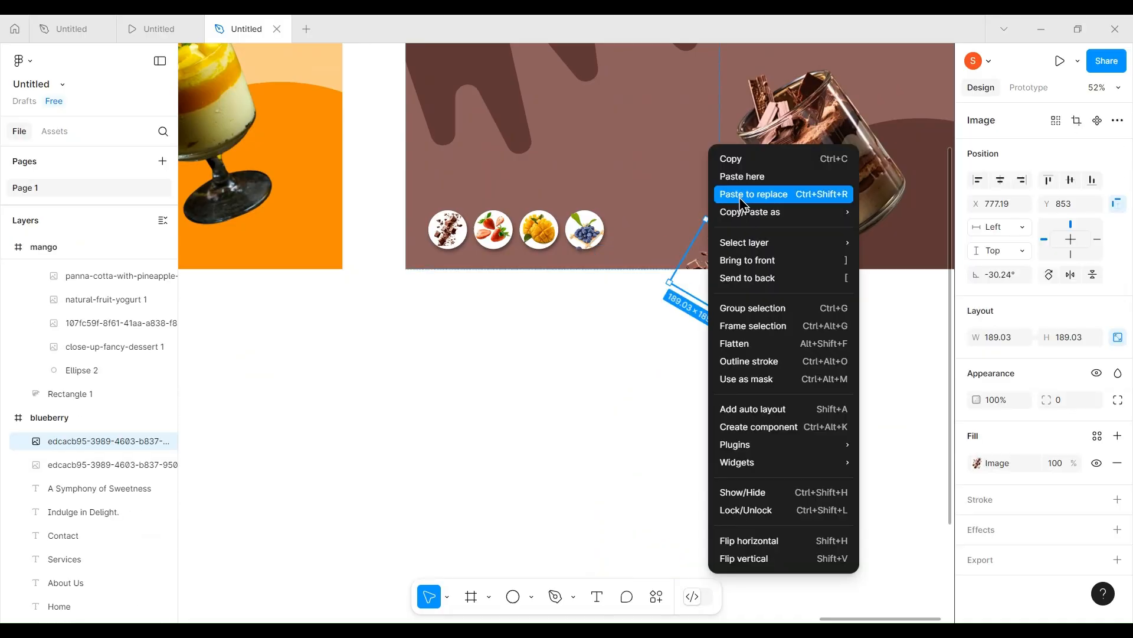
pyautogui.click(739, 199)
# Rotate the blueberry splash at the frame's lower edge to about 52° and enlarge it to about 279 × 375
pyautogui.moveTo(751, 327); pyautogui.dragTo(781, 256)
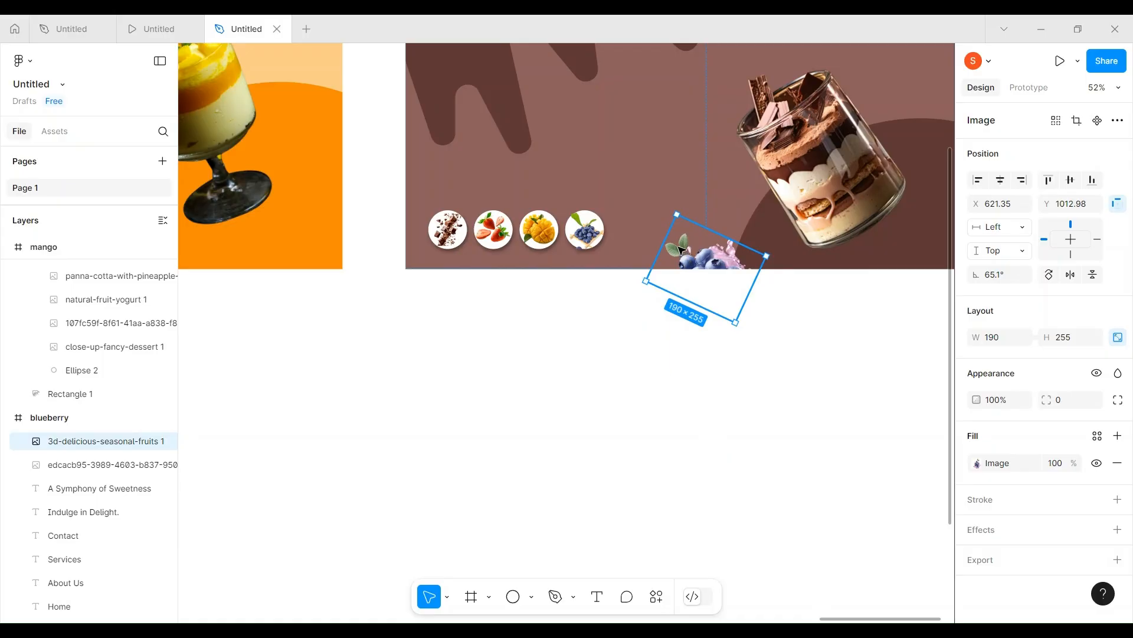
pyautogui.moveTo(681, 250); pyautogui.dragTo(677, 233)
pyautogui.moveTo(730, 299); pyautogui.dragTo(762, 248)
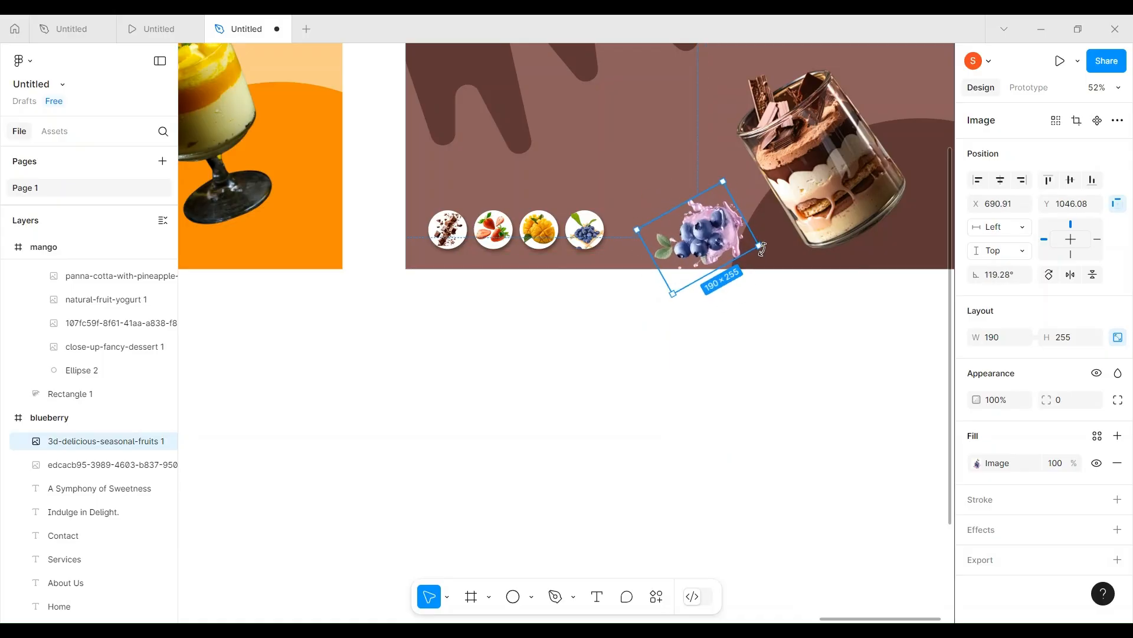
pyautogui.moveTo(677, 297); pyautogui.dragTo(669, 322)
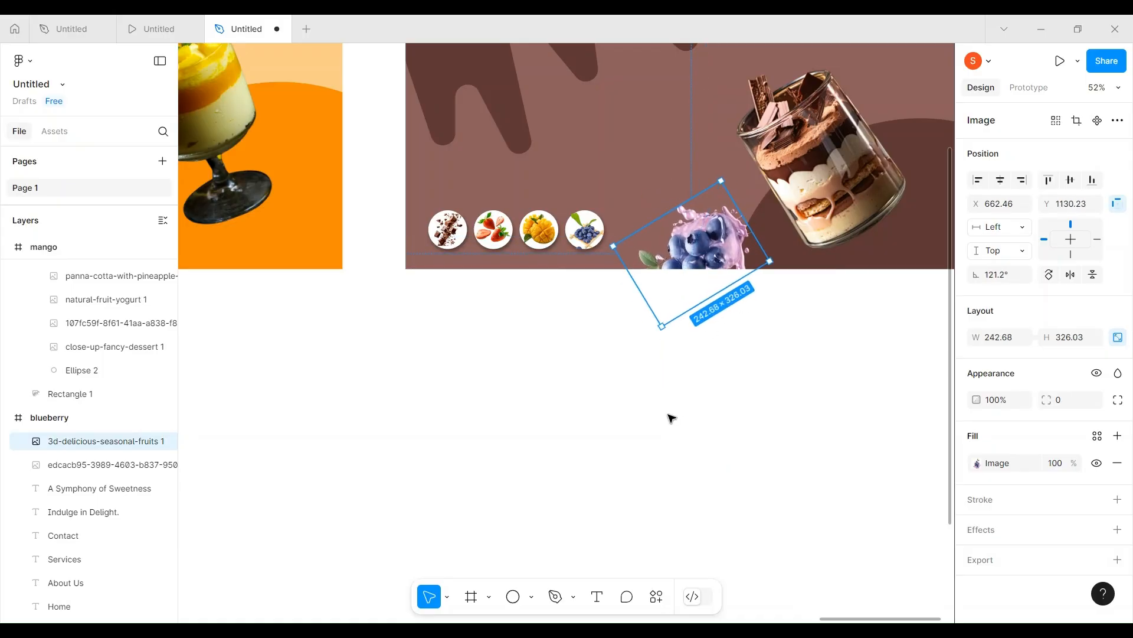
pyautogui.click(670, 418)
pyautogui.scroll(-3, 670, 418)
pyautogui.scroll(2, 670, 417)
pyautogui.click(692, 418)
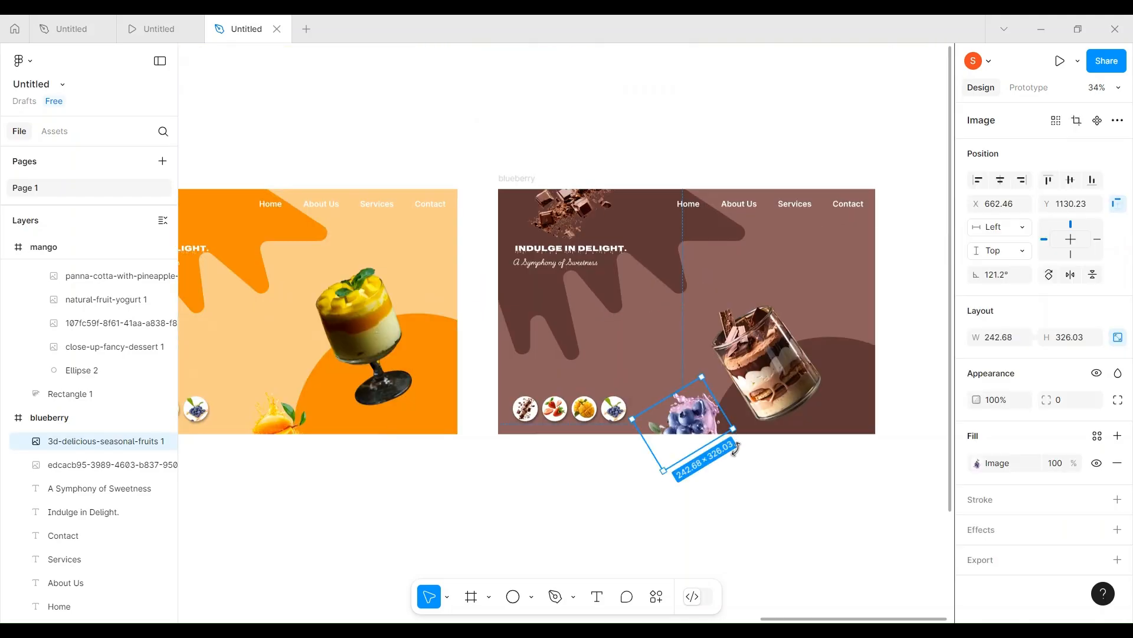
pyautogui.moveTo(736, 446); pyautogui.dragTo(692, 497)
pyautogui.moveTo(733, 426); pyautogui.dragTo(748, 426)
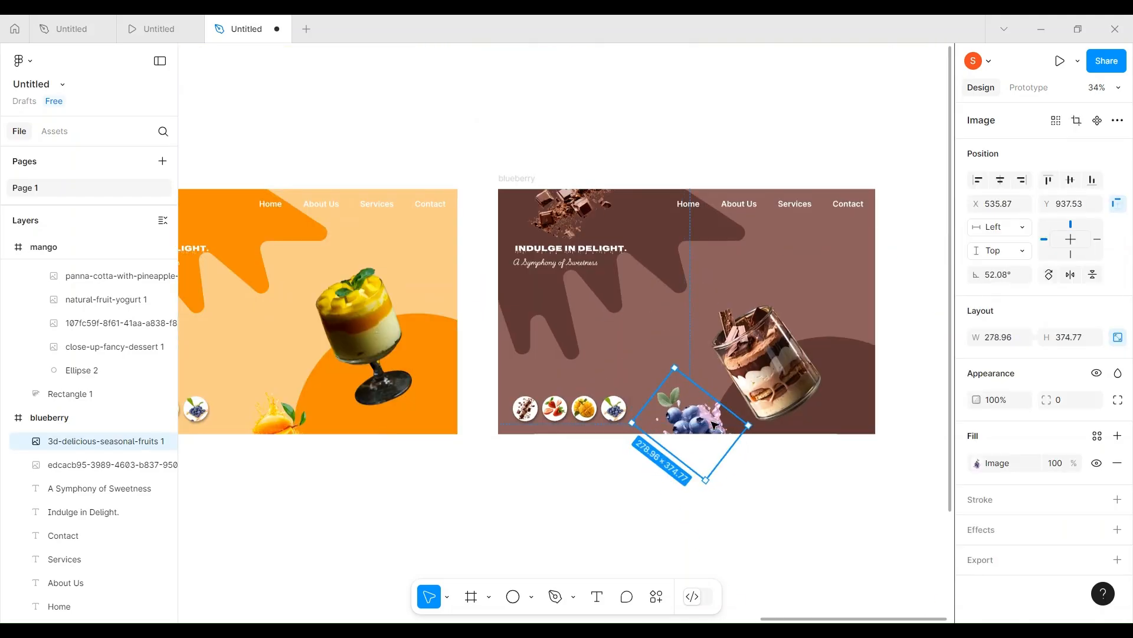
# Replace the chocolate pieces at the blueberry frame's upper edge with a copy of the blueberry splash, and enlarge and rotate the copy
pyautogui.hotkey('ctrl', 'c')
pyautogui.click(569, 202)
pyautogui.rightClick(570, 202)
pyautogui.click(592, 196)
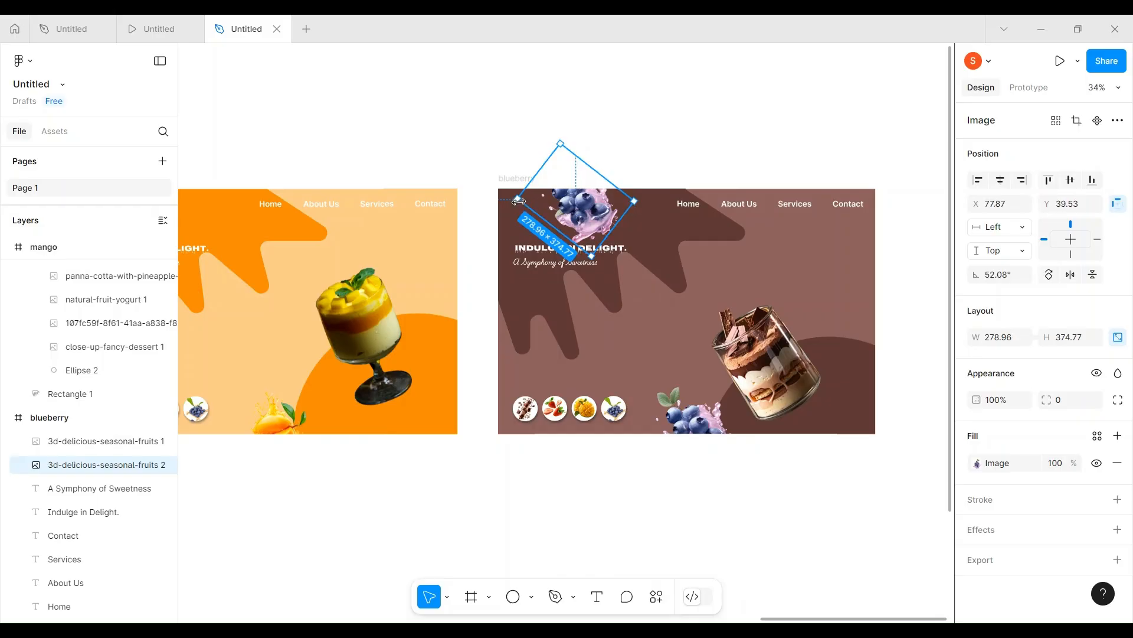
pyautogui.moveTo(519, 202); pyautogui.dragTo(508, 201)
pyautogui.moveTo(592, 267); pyautogui.dragTo(655, 224)
pyautogui.click(701, 144)
# Try blue and pink sampled from the blueberry image on the blueberry frame's drip shape and set its fill to purple A60FC1
pyautogui.click(697, 201)
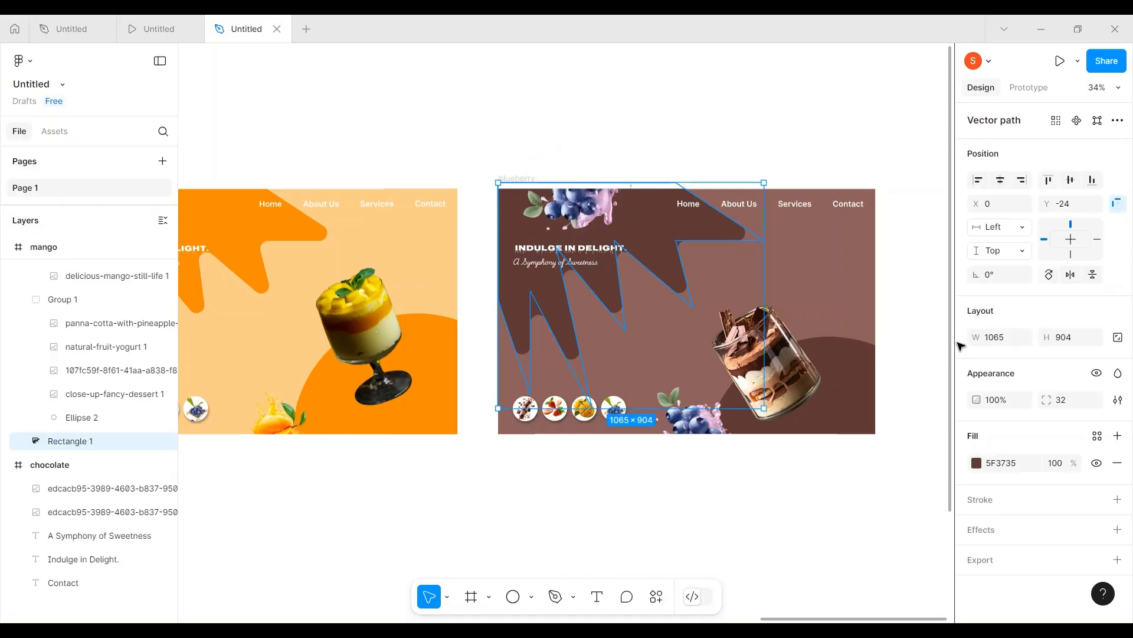
pyautogui.click(979, 462)
pyautogui.click(800, 477)
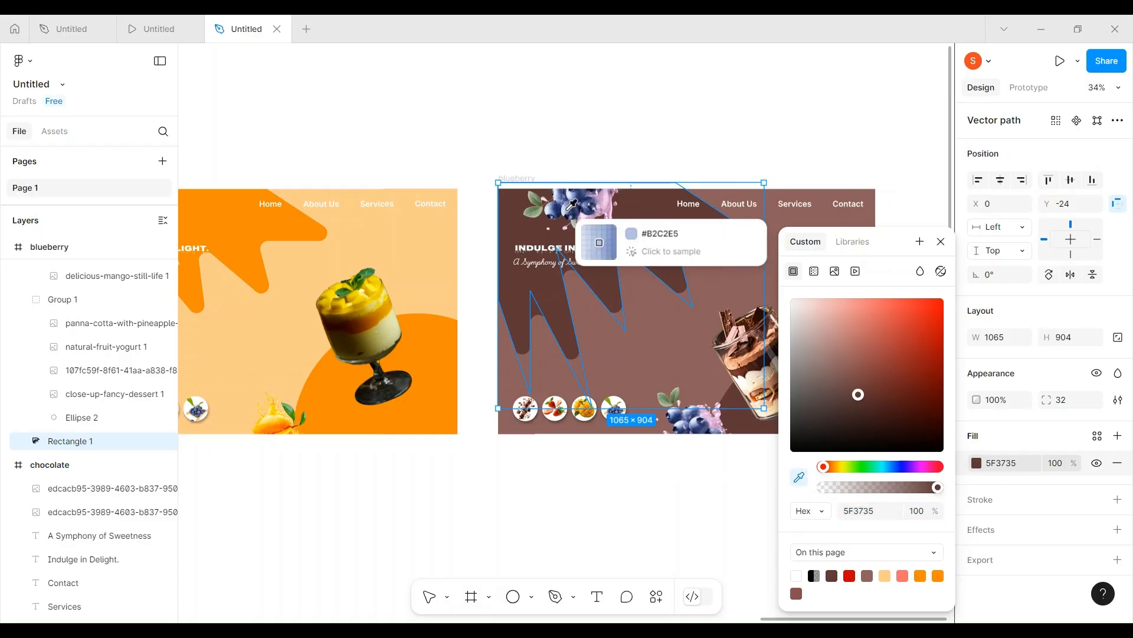
pyautogui.click(569, 209)
pyautogui.click(799, 477)
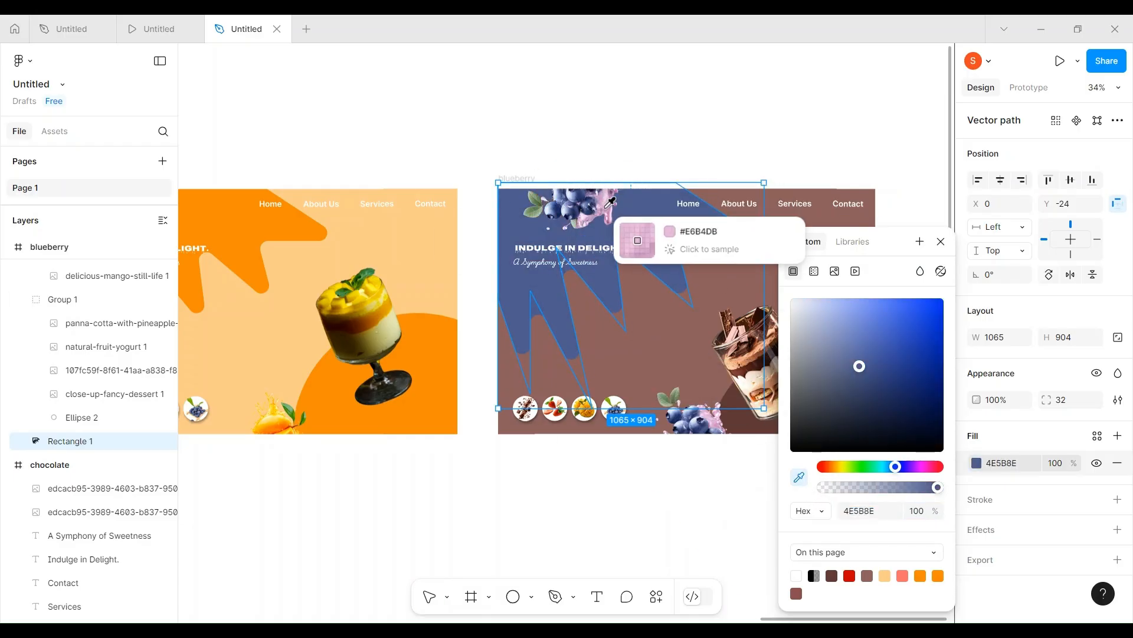
pyautogui.click(611, 203)
pyautogui.moveTo(922, 469); pyautogui.dragTo(926, 472)
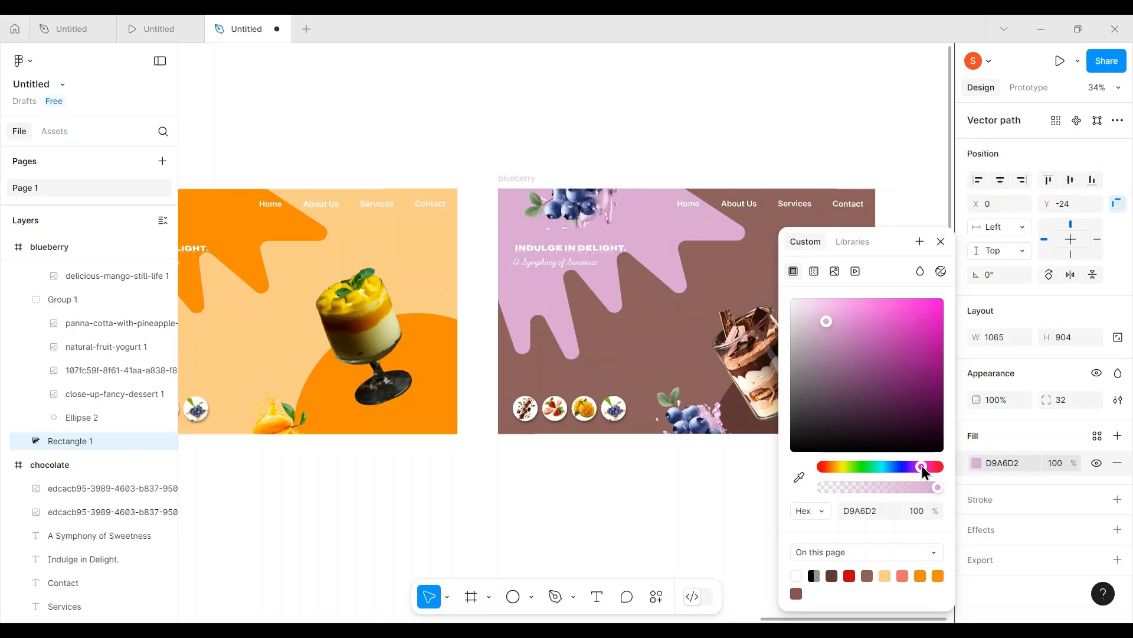
pyautogui.moveTo(901, 324); pyautogui.dragTo(935, 349)
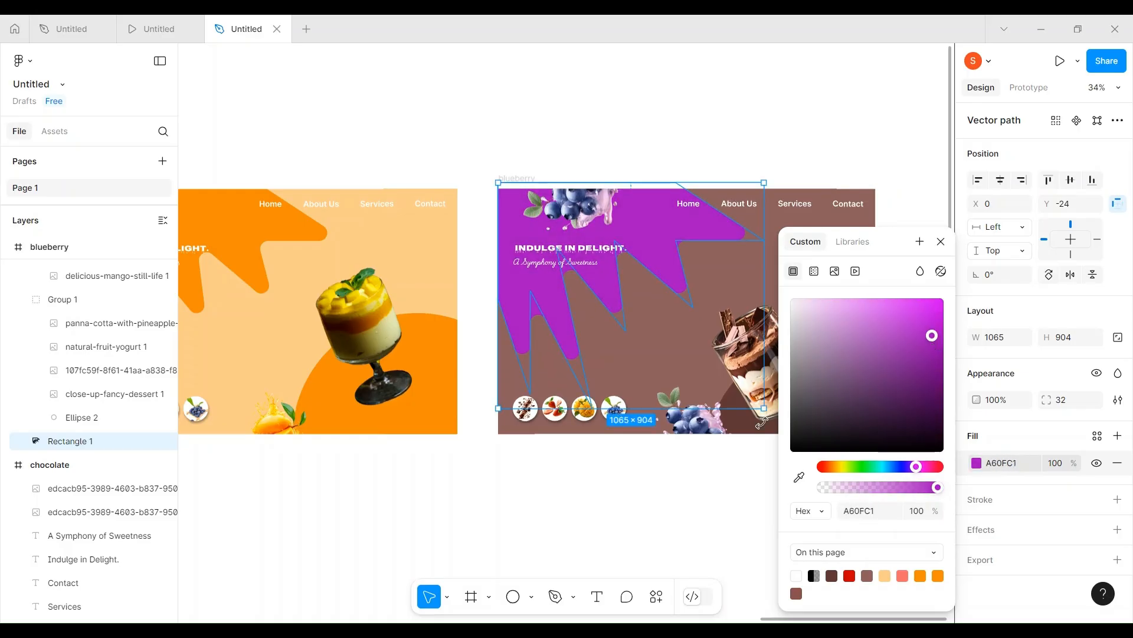
pyautogui.click(617, 492)
# Recolour Ellipse 2 in the blueberry frame's dessert group with the purple sampled from the drip shape
pyautogui.click(62, 299)
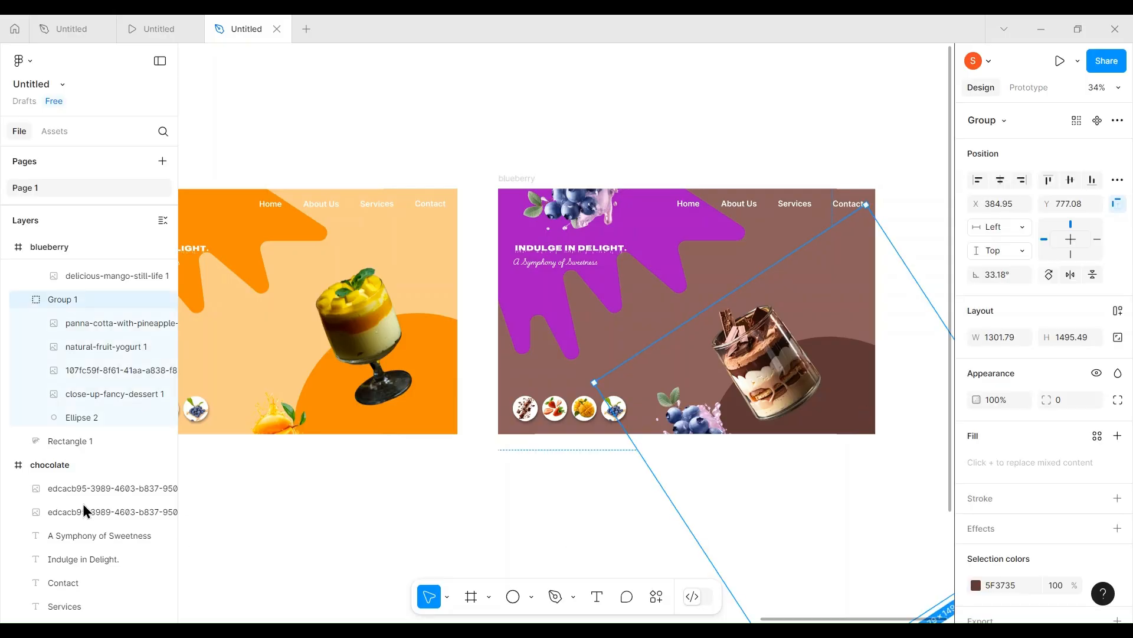
pyautogui.click(84, 417)
pyautogui.click(976, 464)
pyautogui.click(798, 476)
pyautogui.click(668, 217)
pyautogui.click(702, 136)
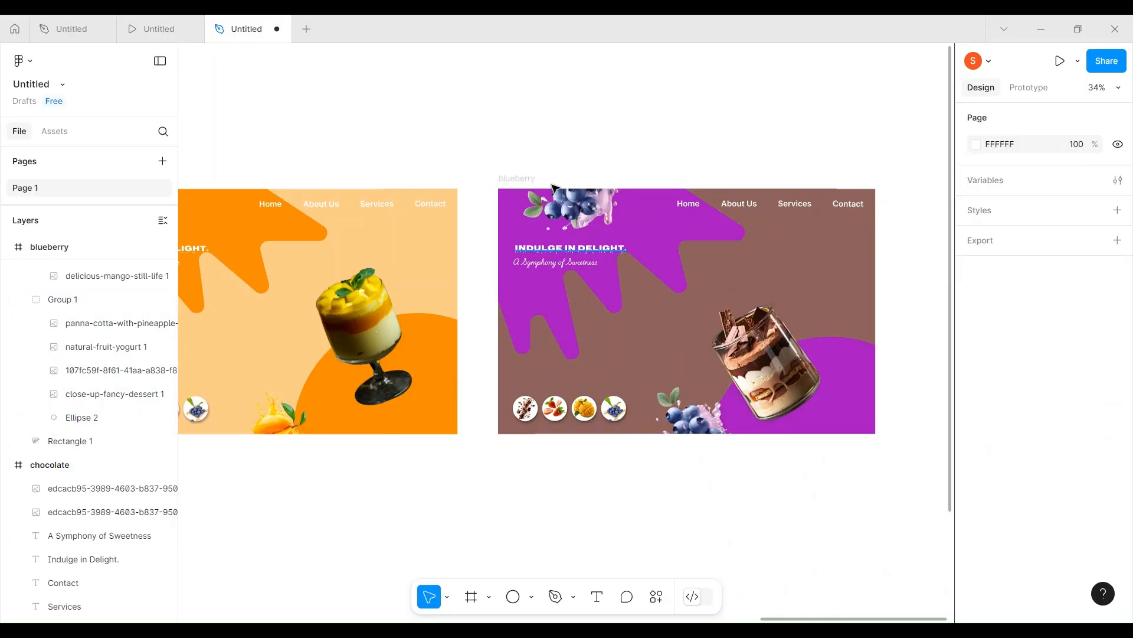
# Set the blueberry frame's background fill to the light blue 7294DD, starting from a colour sampled from the blueberries
pyautogui.click(868, 331)
pyautogui.click(976, 464)
pyautogui.click(799, 477)
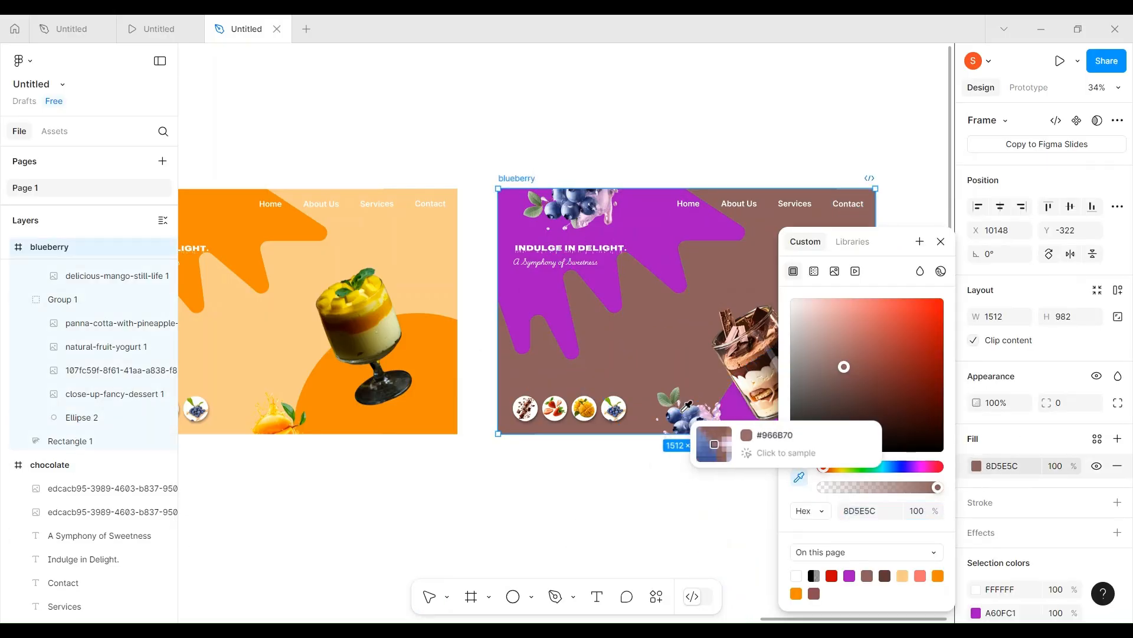
pyautogui.click(708, 443)
pyautogui.moveTo(857, 321)
pyautogui.mouseDown()
pyautogui.moveTo(850, 306)
pyautogui.moveTo(880, 299)
pyautogui.moveTo(866, 319)
pyautogui.mouseUp()
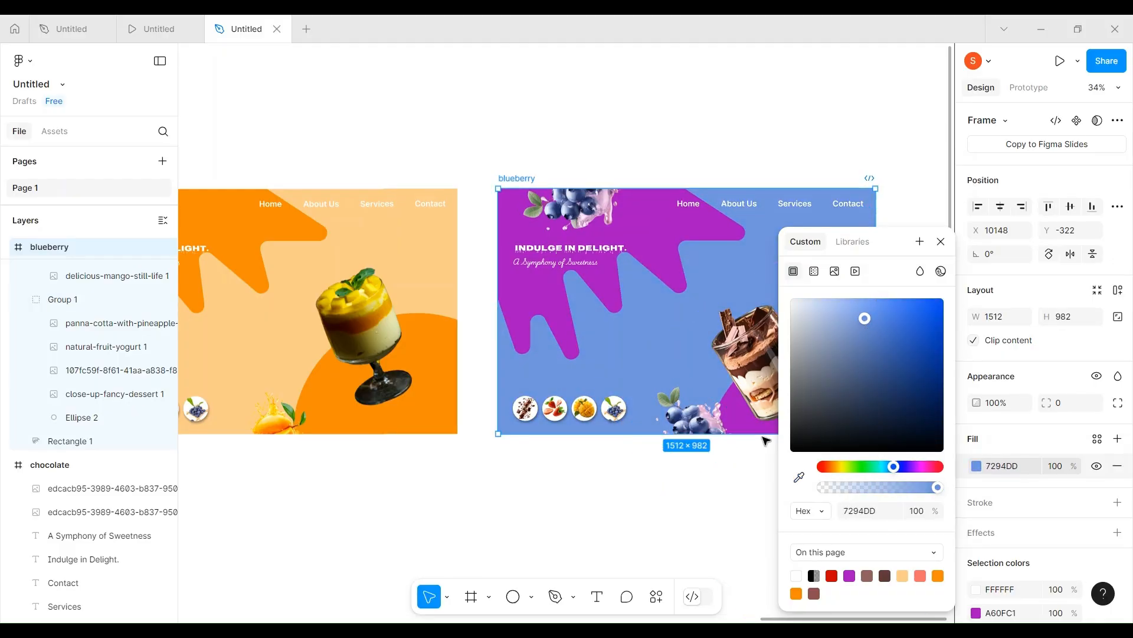
pyautogui.click(654, 242)
pyautogui.click(977, 463)
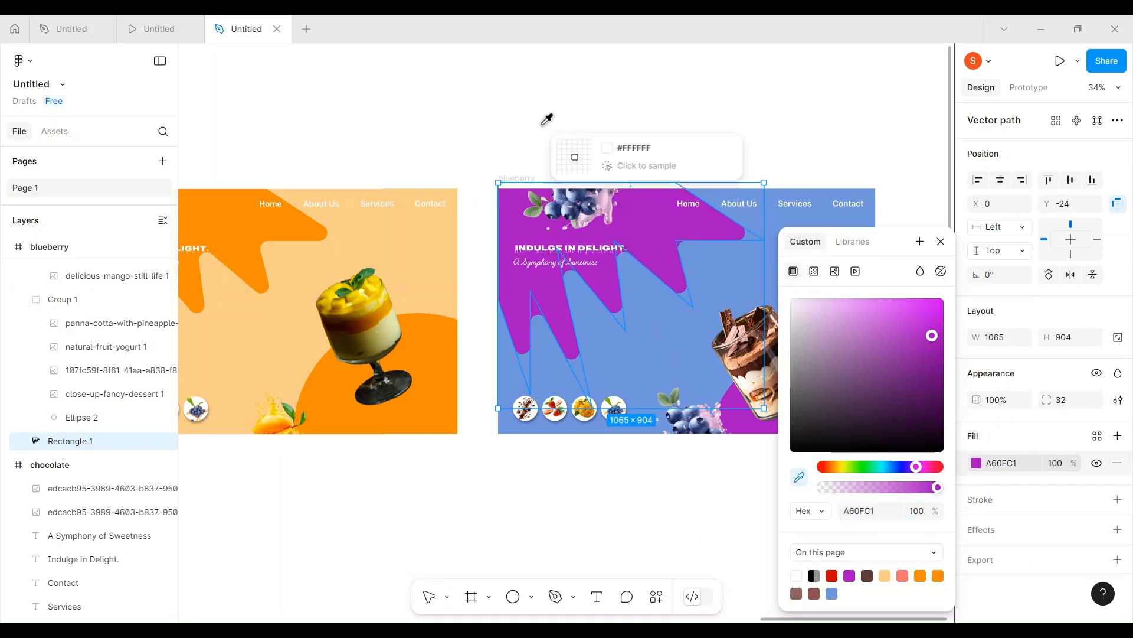
pyautogui.press('Escape')
pyautogui.click(941, 241)
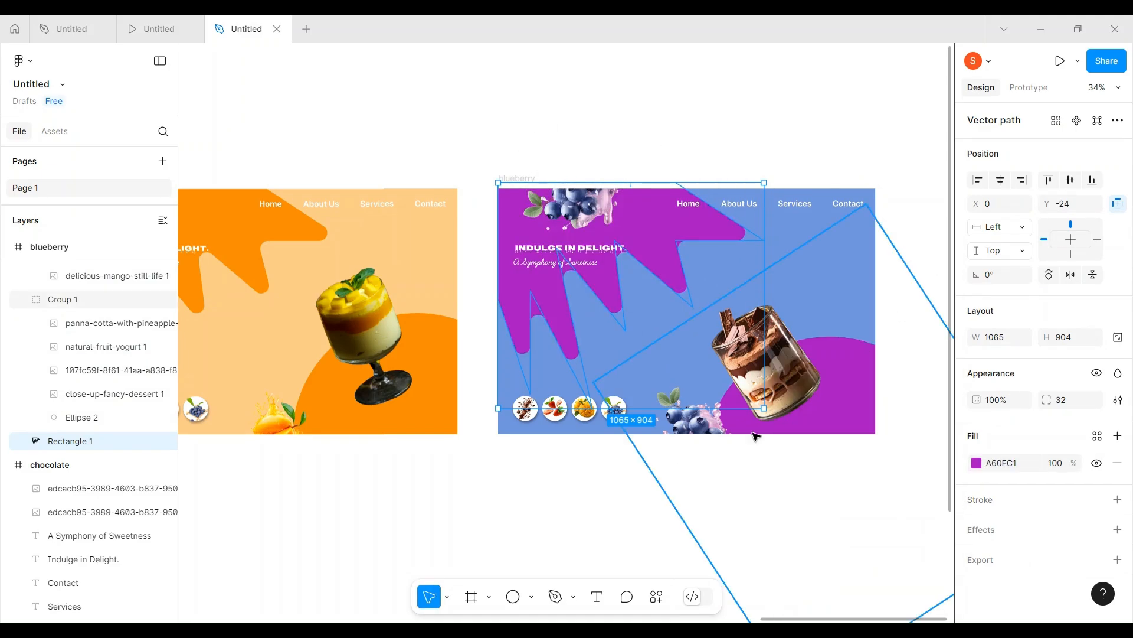
pyautogui.click(750, 453)
# Set the blueberry frame's background fill to the light pink F099FF, starting from the purple sampled from the ellipse
pyautogui.click(521, 178)
pyautogui.click(977, 465)
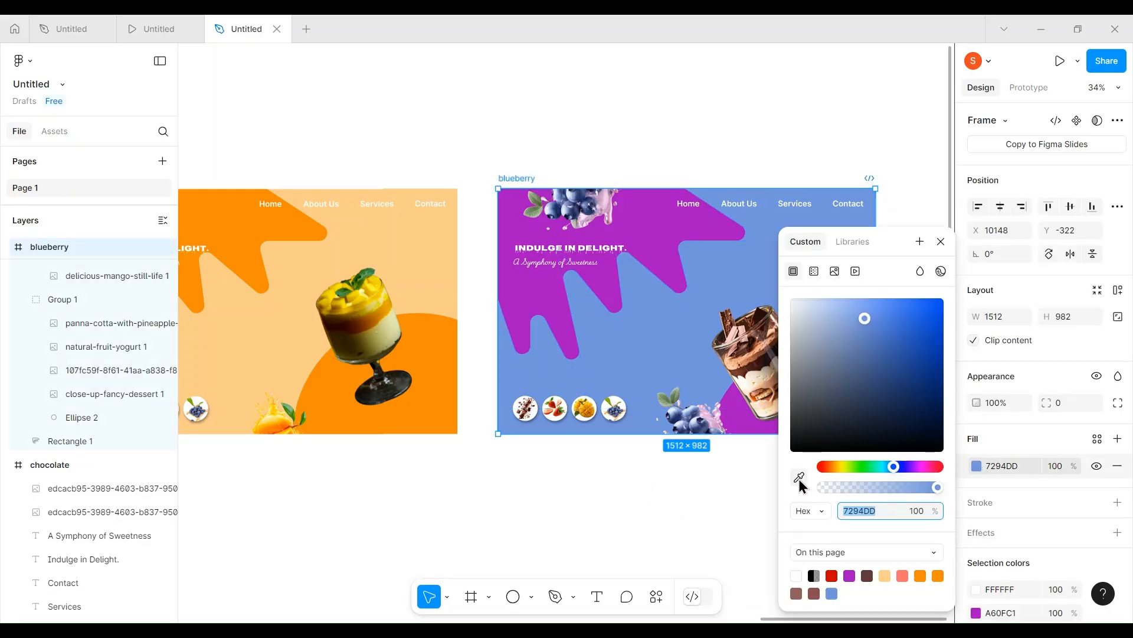
pyautogui.click(799, 477)
pyautogui.click(746, 415)
pyautogui.moveTo(891, 332); pyautogui.dragTo(852, 296)
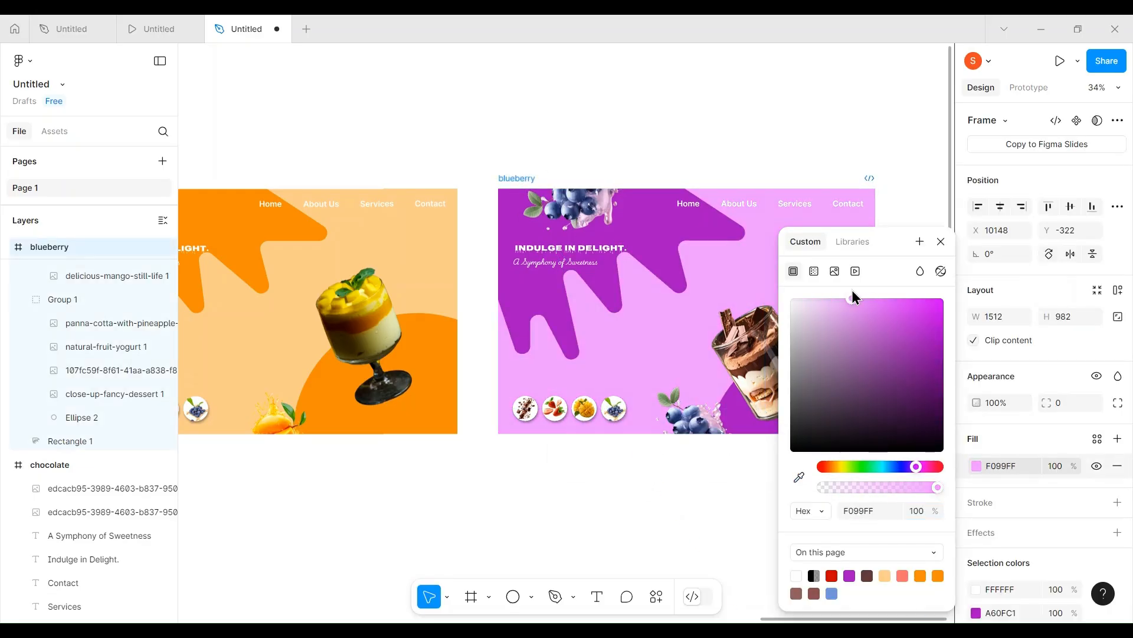
pyautogui.click(941, 241)
pyautogui.scroll(-2, 516, 517)
pyautogui.hscroll(-1, 516, 517)
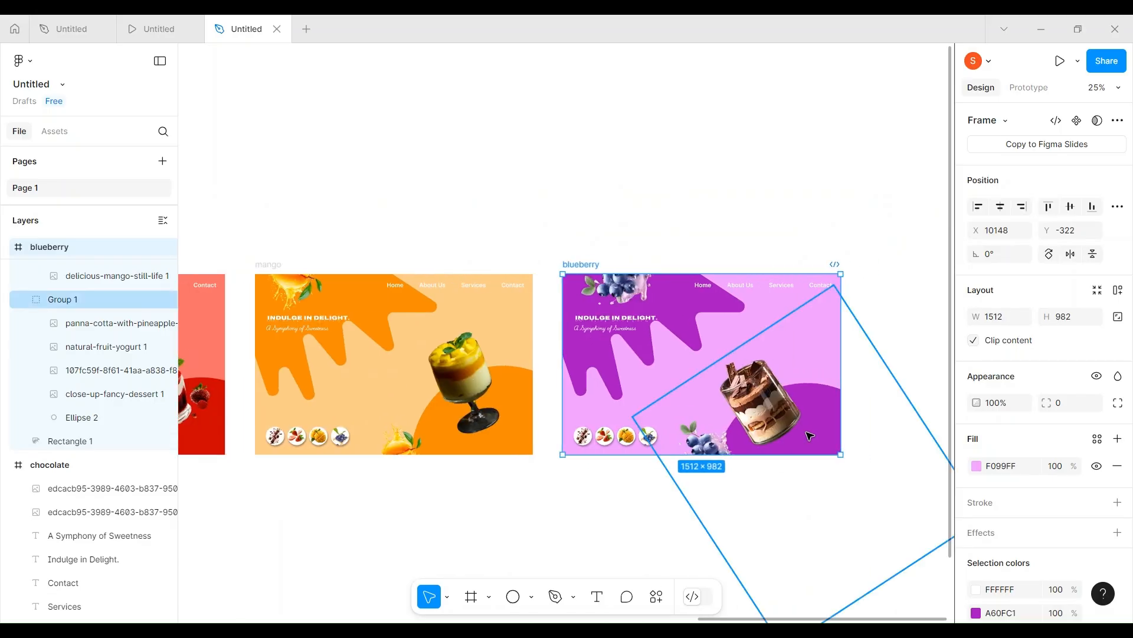
# Rotate the blueberry frame's dessert group to -70.7° to bring the fruit yogurt dessert into the frame
pyautogui.scroll(4, 809, 437)
pyautogui.scroll(-3, 809, 437)
pyautogui.click(820, 439)
pyautogui.hscroll(4, 821, 443)
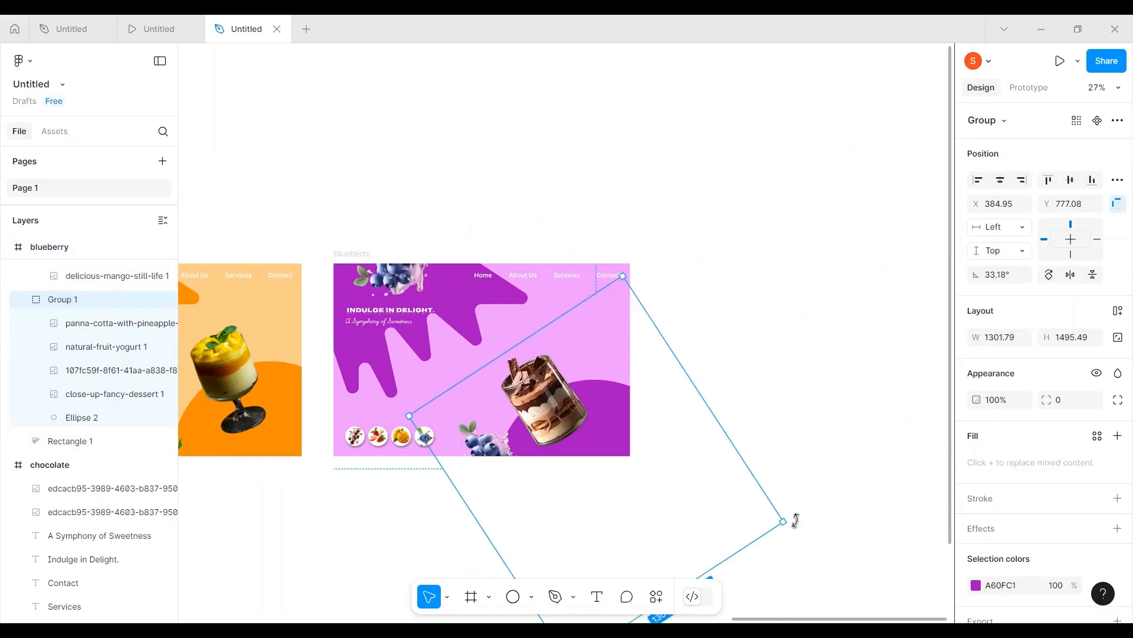
pyautogui.moveTo(796, 520); pyautogui.dragTo(567, 517)
# Rotate the fruit yogurt image in the blueberry frame to 27° and enlarge it to about 438 × 537
pyautogui.doubleClick(580, 388)
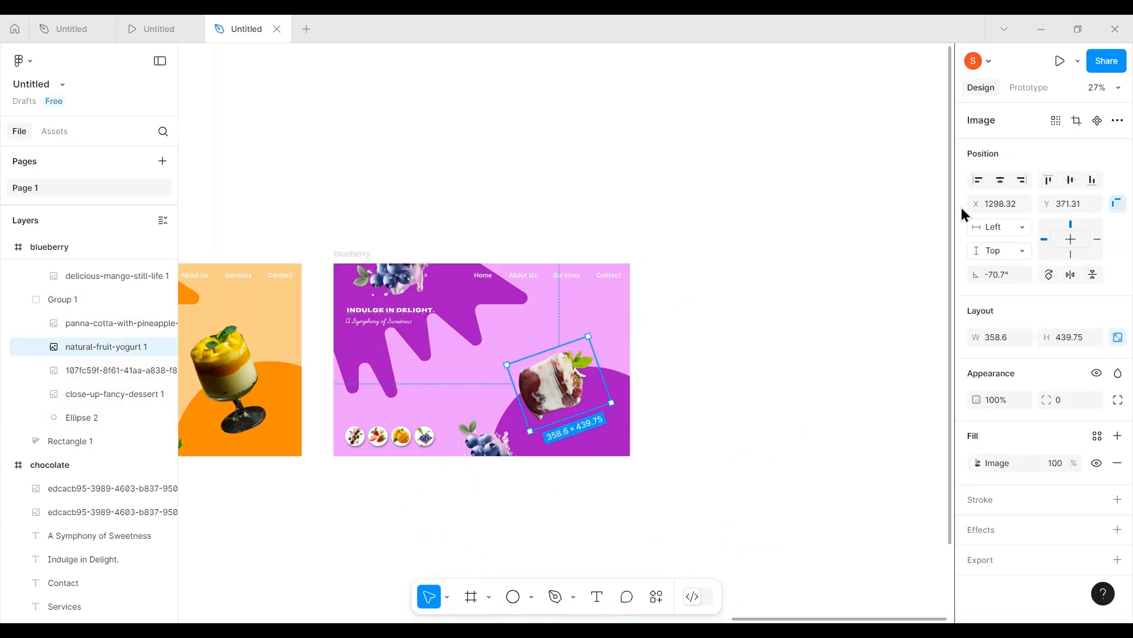
pyautogui.moveTo(973, 274); pyautogui.dragTo(859, 274)
pyautogui.moveTo(572, 328); pyautogui.dragTo(577, 305)
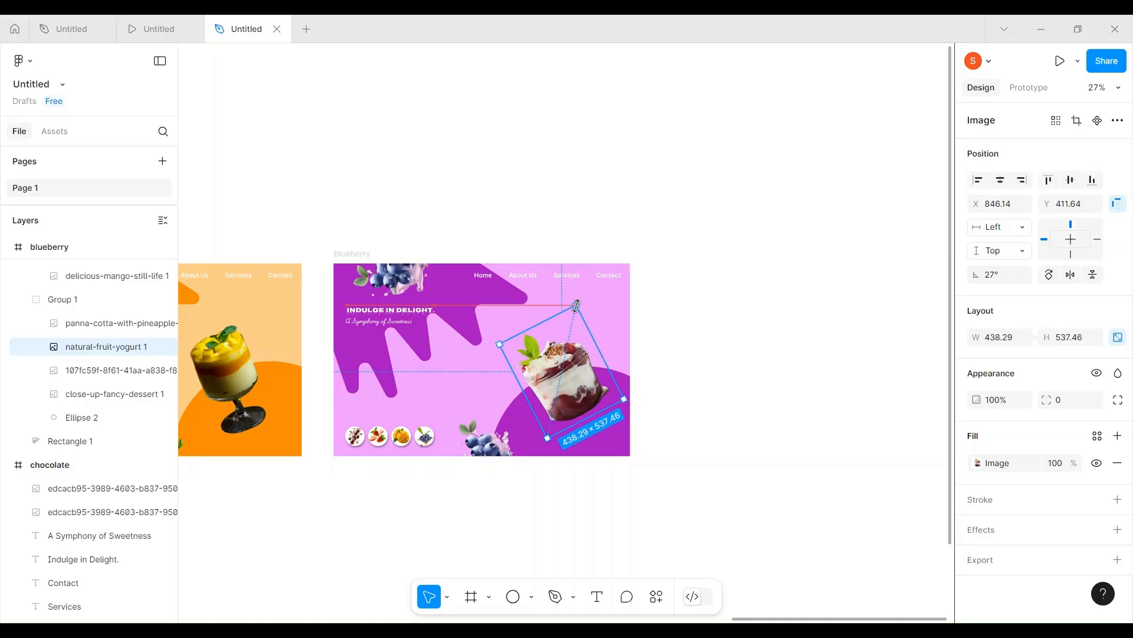
# Recolour the blueberry frame's drip shape with a dark maroon sampled from the yogurt dessert
pyautogui.click(437, 289)
pyautogui.click(976, 463)
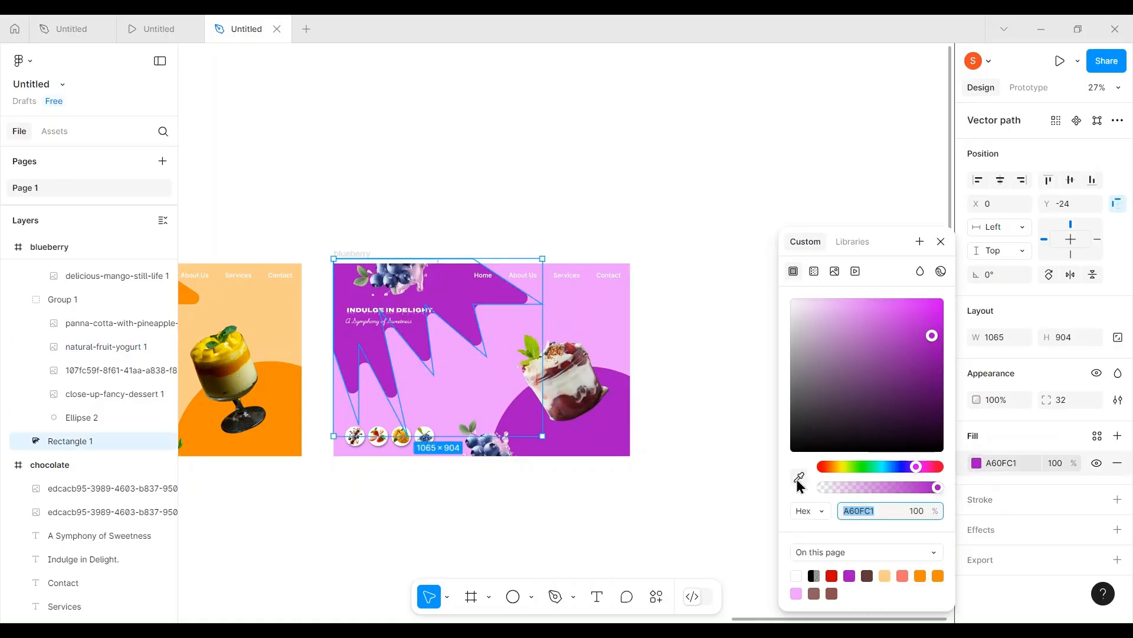
pyautogui.click(799, 476)
pyautogui.click(571, 402)
# Change the purple of the blueberry frame's dessert group to the dark maroon 6B2532, starting from a colour sampled from the dessert
pyautogui.click(581, 420)
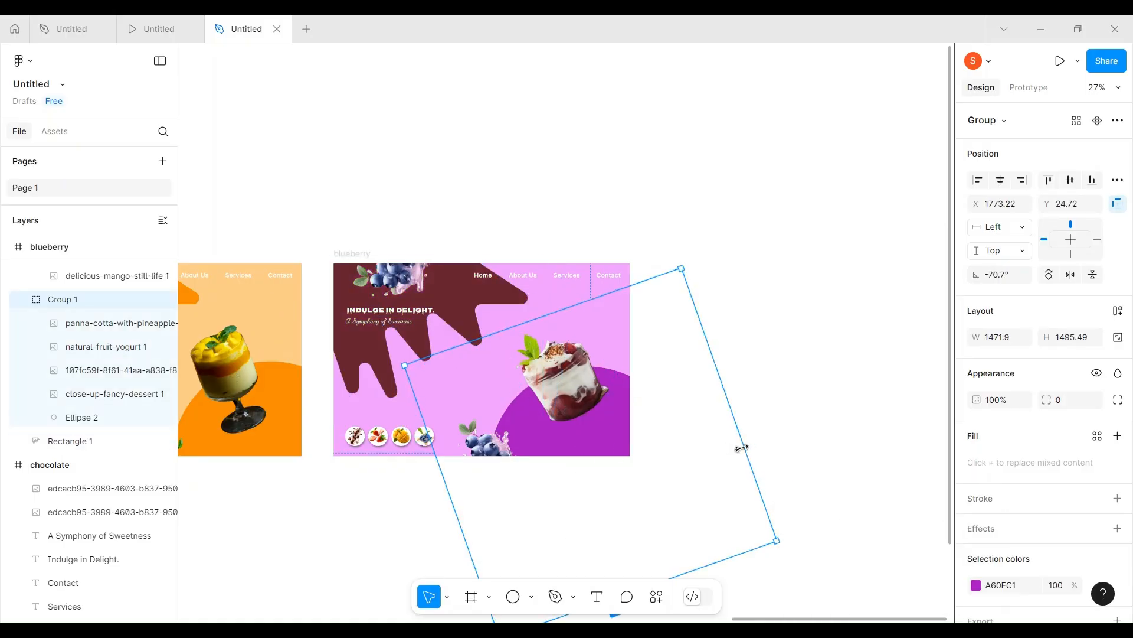
pyautogui.click(976, 585)
pyautogui.click(799, 476)
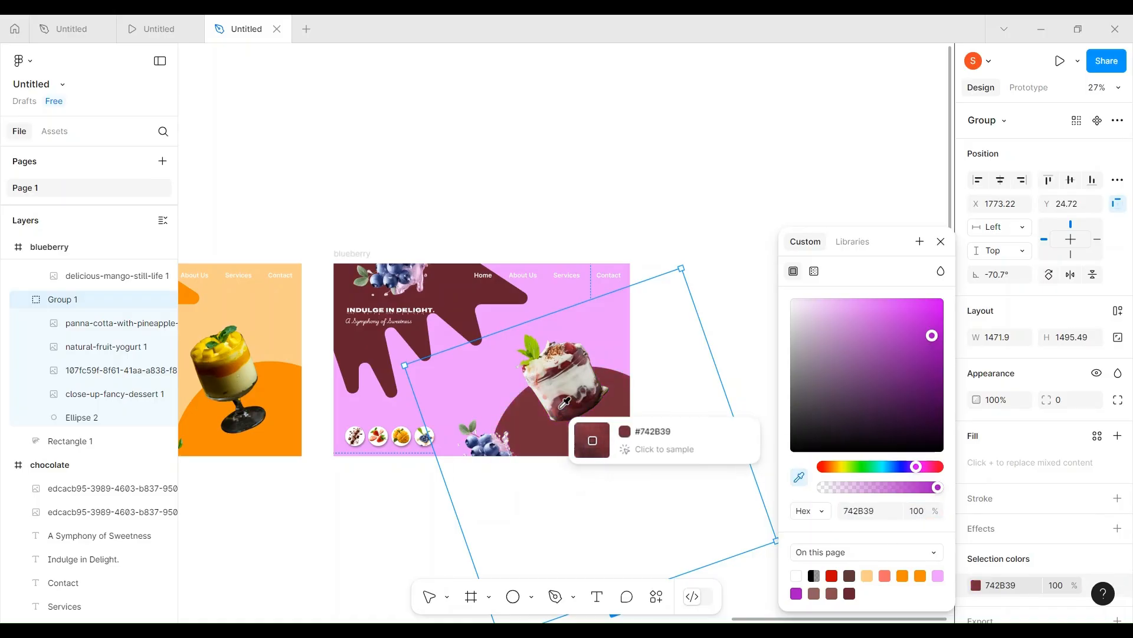
pyautogui.click(593, 443)
pyautogui.moveTo(893, 384)
pyautogui.mouseDown()
pyautogui.moveTo(854, 348)
pyautogui.moveTo(894, 397)
pyautogui.mouseUp()
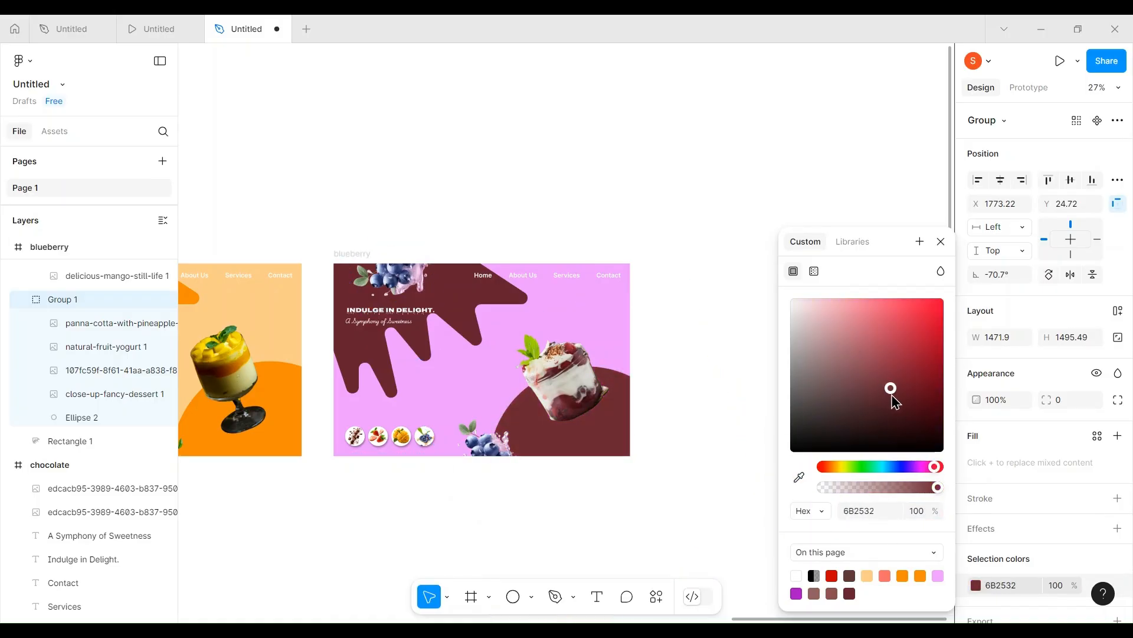
# Set the blueberry frame's background fill to a lighter dusty rose, starting from the maroon sampled beside the dessert
pyautogui.click(530, 261)
pyautogui.click(977, 465)
pyautogui.click(799, 476)
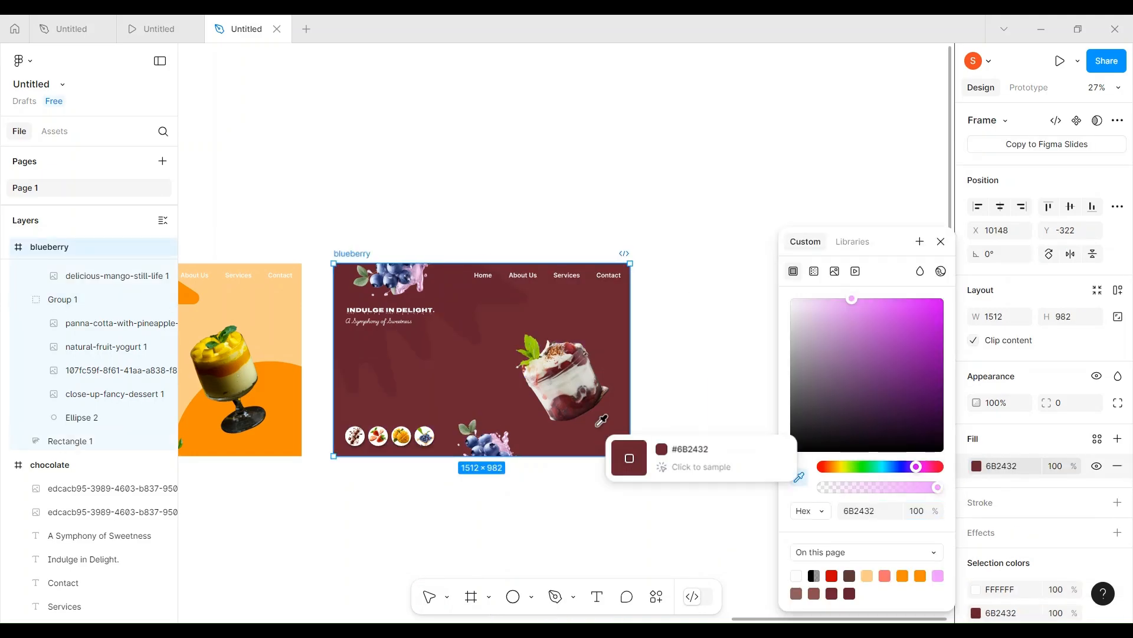
pyautogui.click(602, 420)
pyautogui.moveTo(892, 386); pyautogui.dragTo(808, 338)
pyautogui.click(463, 616)
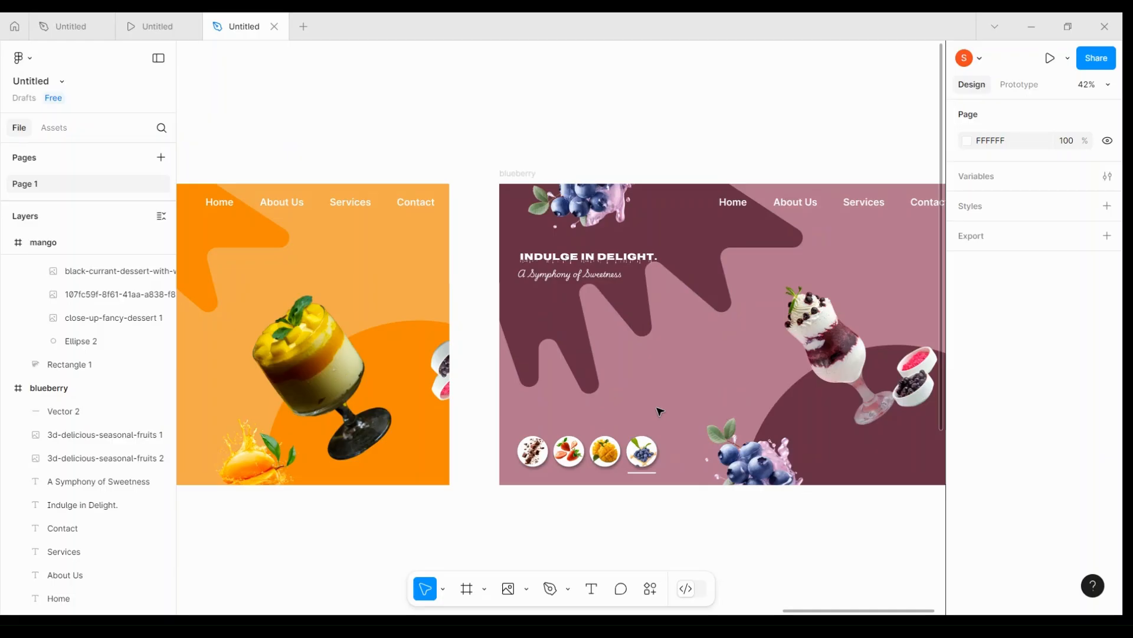
# Review the chocolate, strawberry, mango and blueberry frames side by side, comparing their colours, desserts and fruit images
pyautogui.scroll(-3, 660, 411)
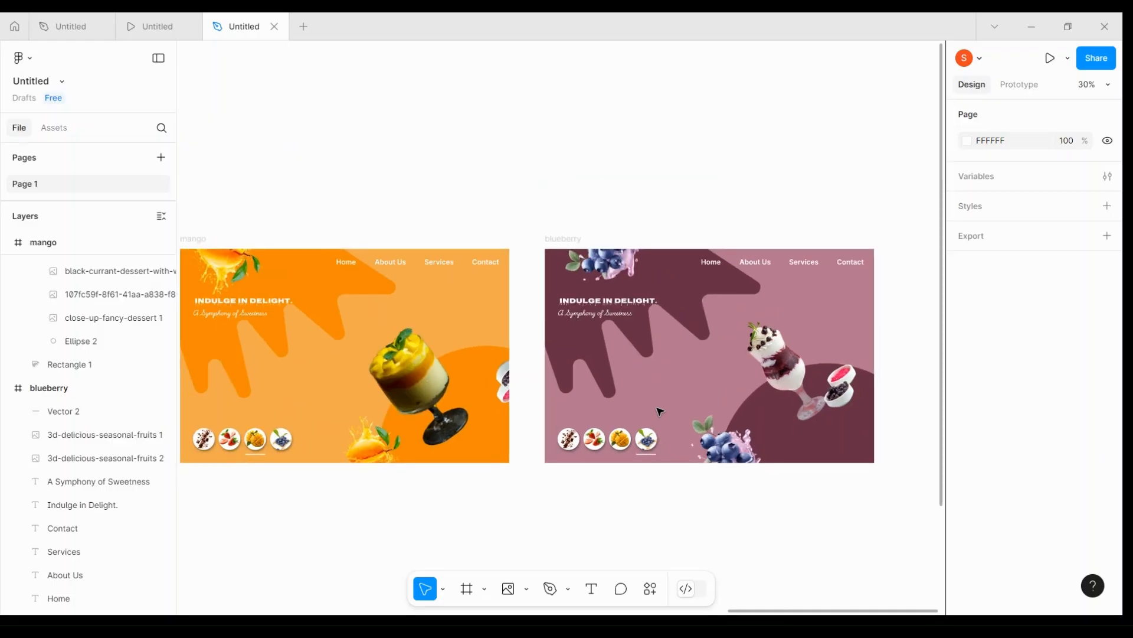
pyautogui.hscroll(-10, 660, 410)
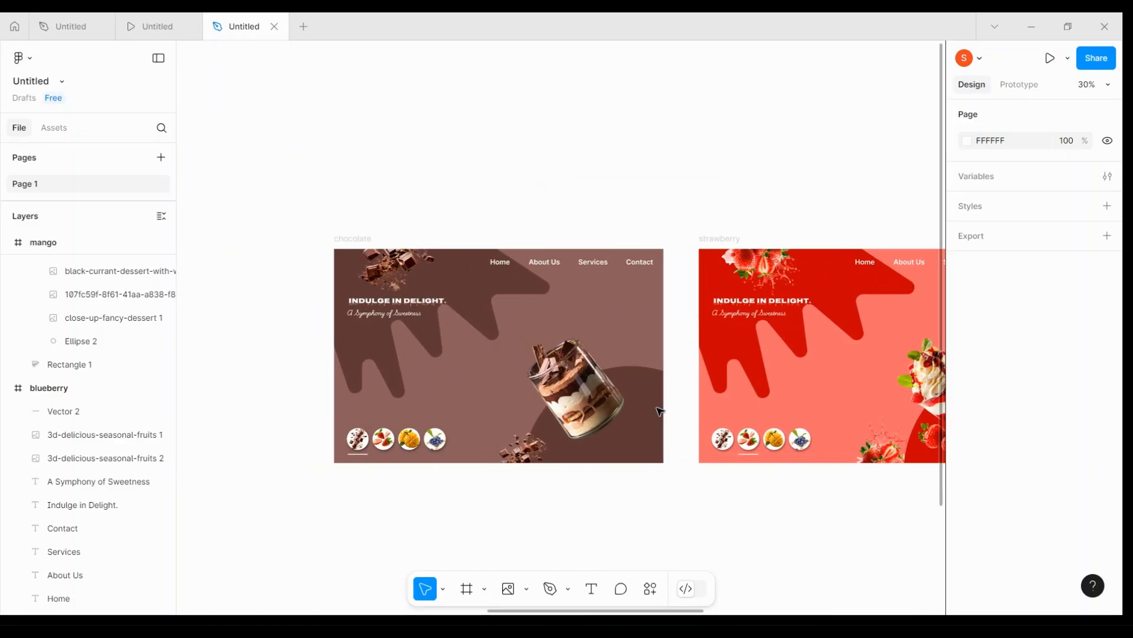
pyautogui.hscroll(15, 660, 411)
pyautogui.scroll(3, 660, 411)
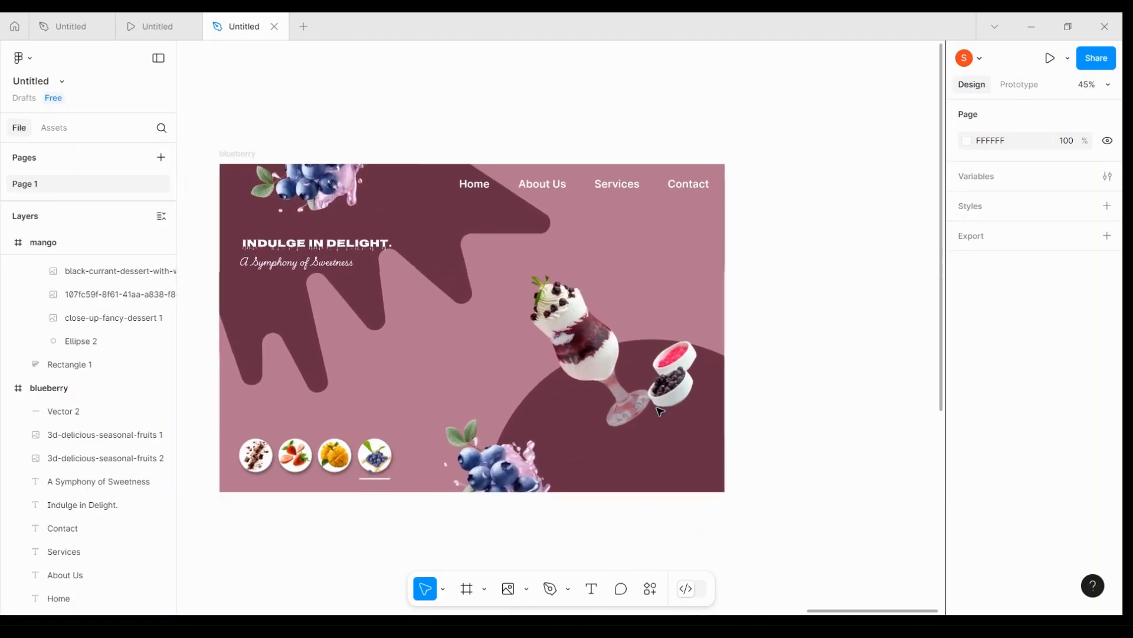
pyautogui.scroll(1, 660, 411)
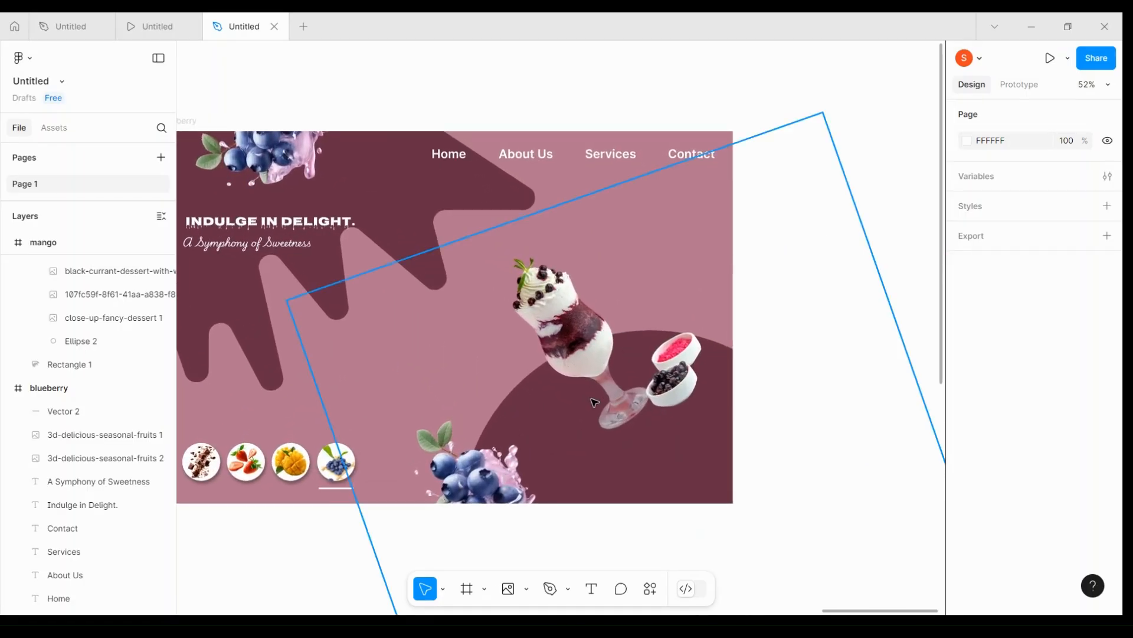
pyautogui.scroll(-4, 595, 402)
pyautogui.hscroll(-5, 594, 402)
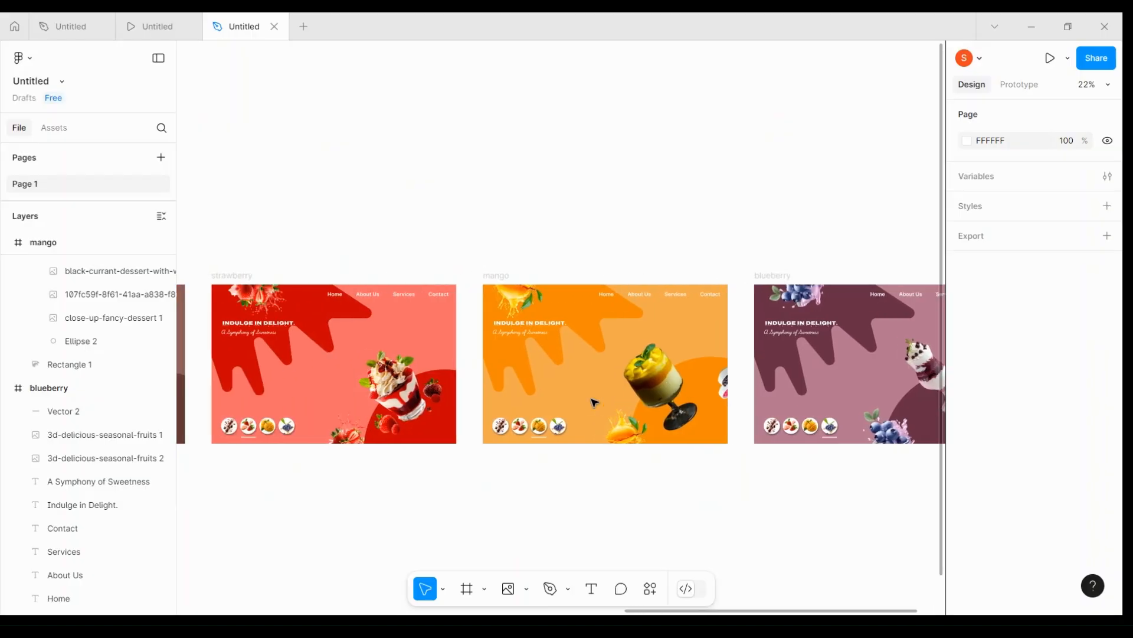
pyautogui.hscroll(-6, 594, 402)
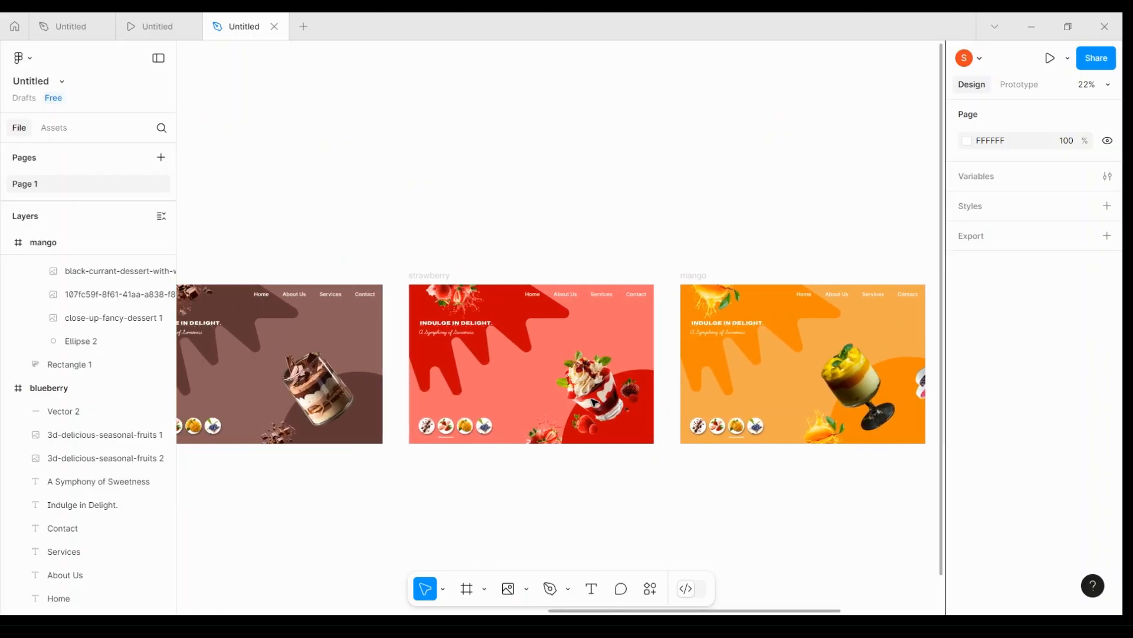
pyautogui.hscroll(5, 594, 402)
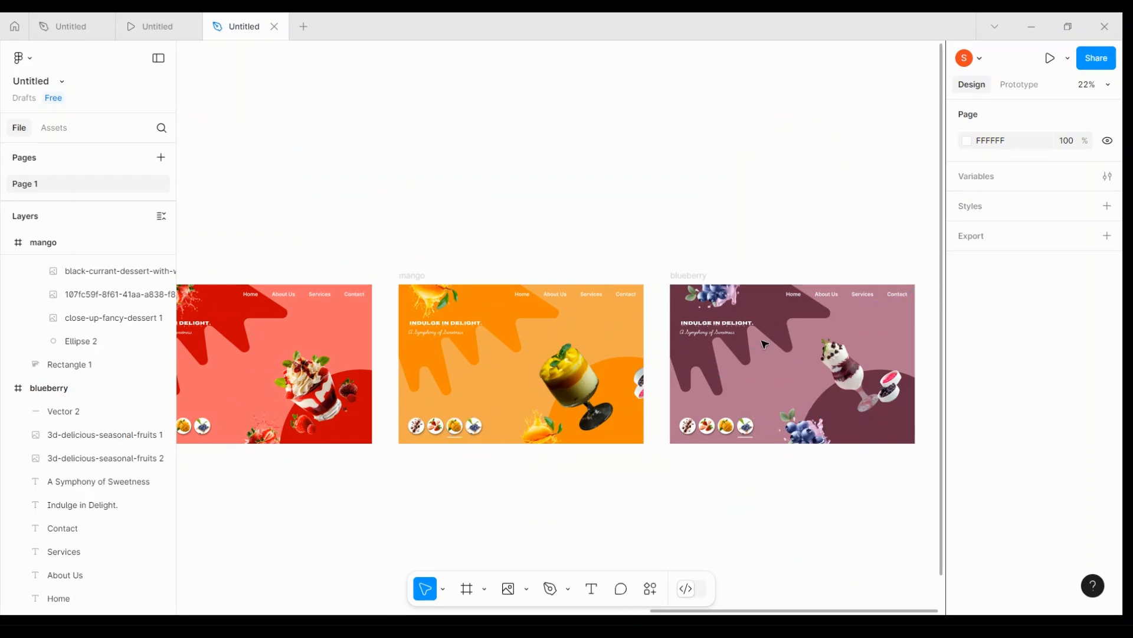
pyautogui.keyDown('ctrl'); pyautogui.scroll(-2, 764, 344); pyautogui.keyUp('ctrl')
pyautogui.hscroll(-10, 764, 344)
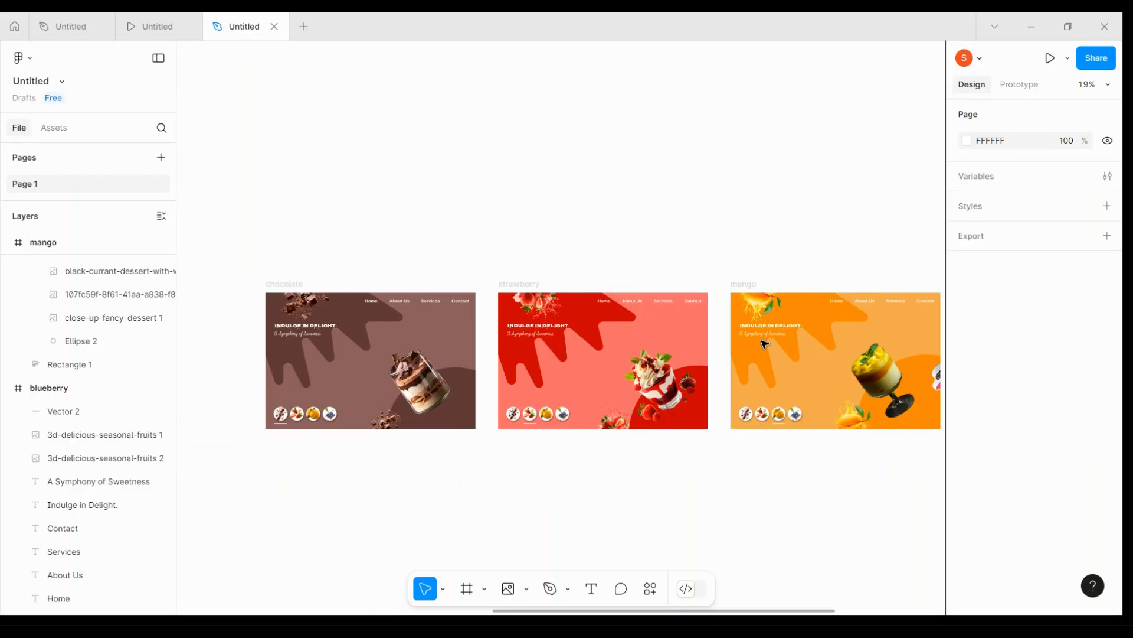
pyautogui.hscroll(1, 764, 344)
pyautogui.hscroll(-3, 764, 344)
pyautogui.keyDown('ctrl'); pyautogui.scroll(3, 765, 344); pyautogui.keyUp('ctrl')
pyautogui.hscroll(-5, 764, 344)
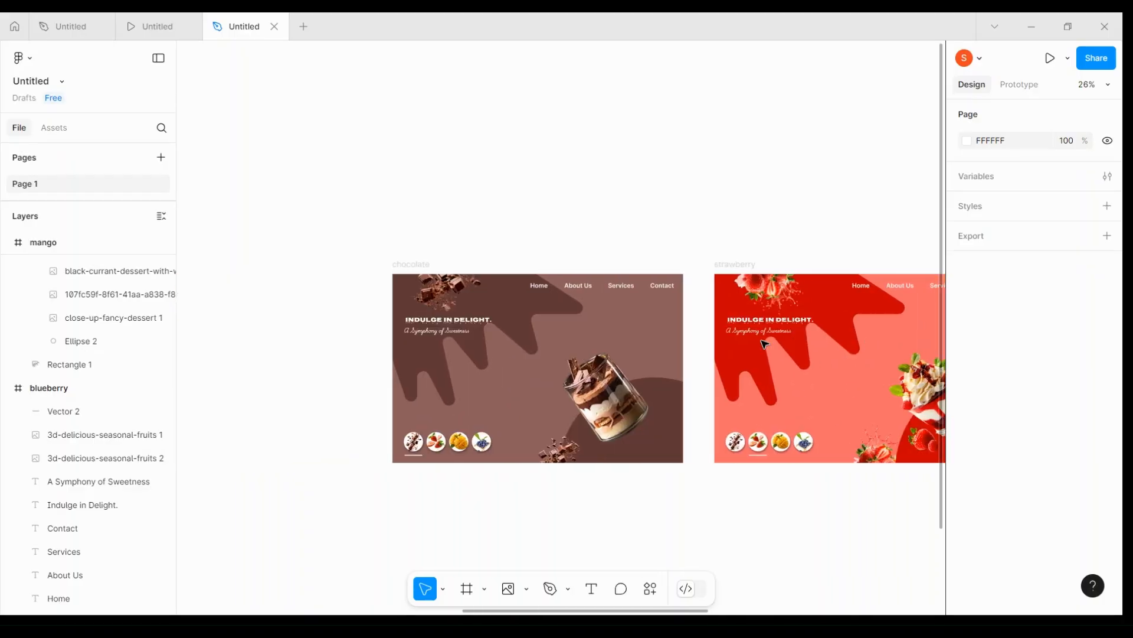
pyautogui.hscroll(3, 764, 345)
pyautogui.scroll(-2, 765, 344)
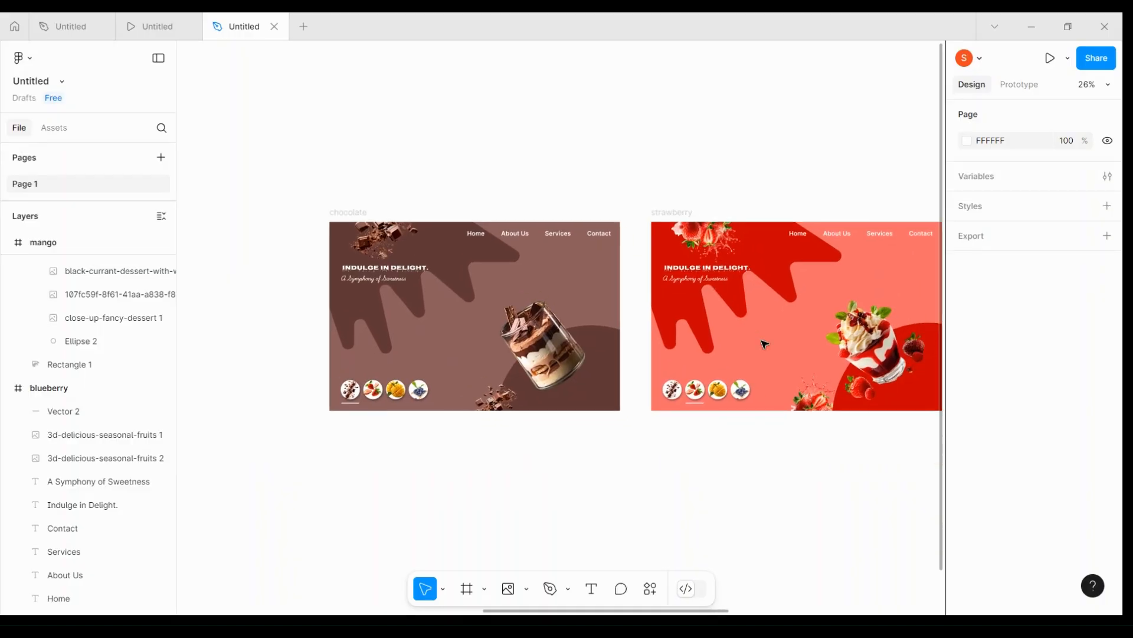
# Make the chocolate frame the flow starting point of the prototype
pyautogui.click(610, 218)
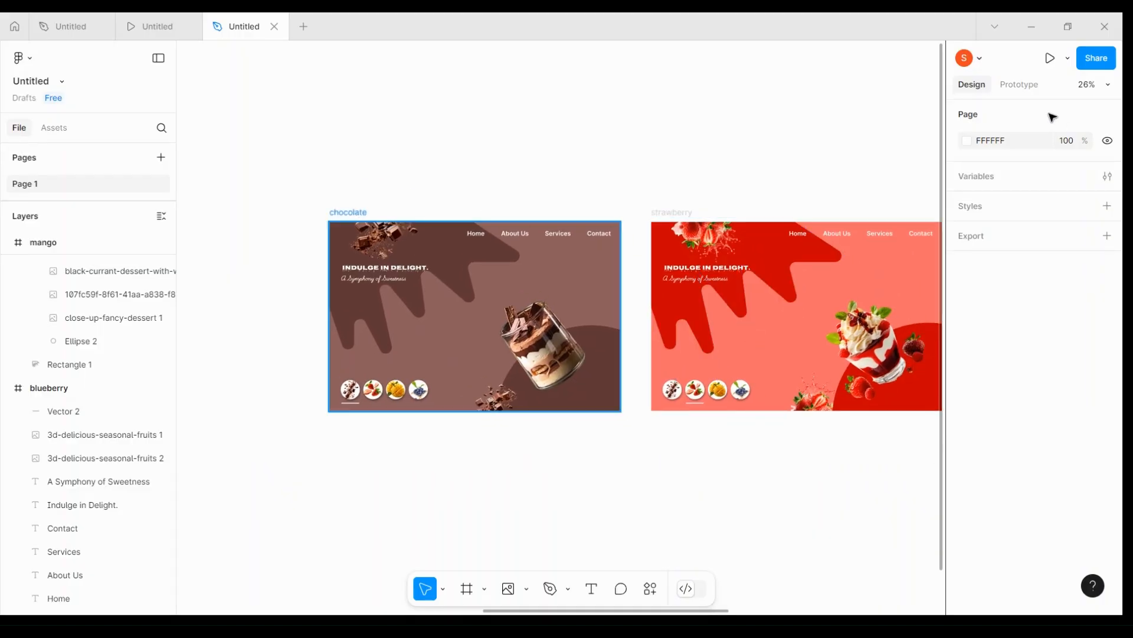
pyautogui.click(1014, 86)
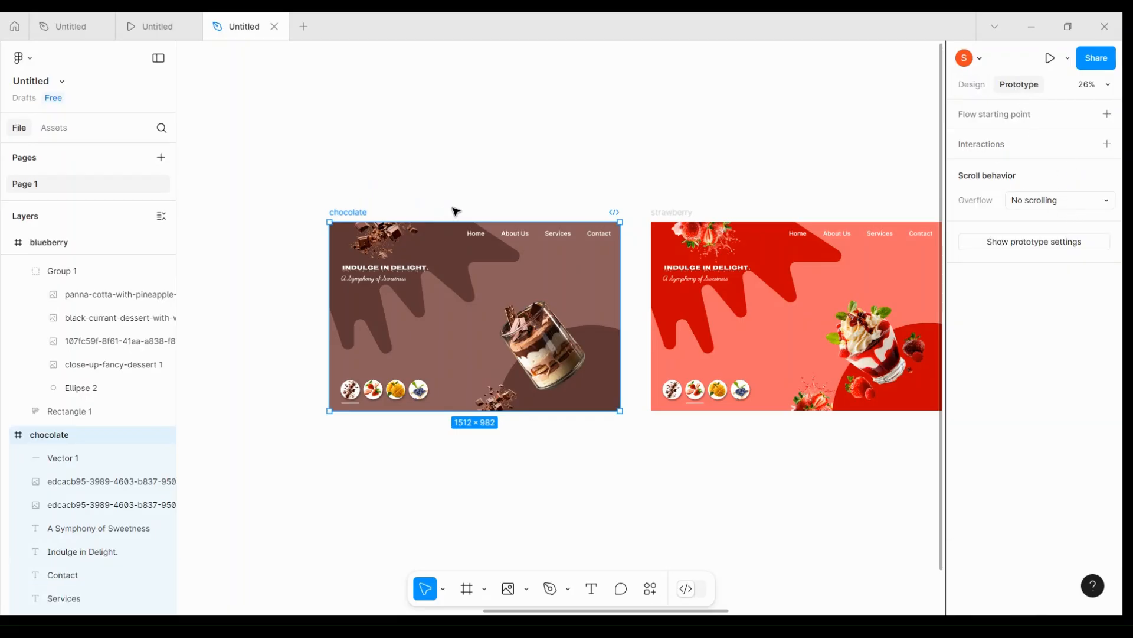
pyautogui.click(1107, 115)
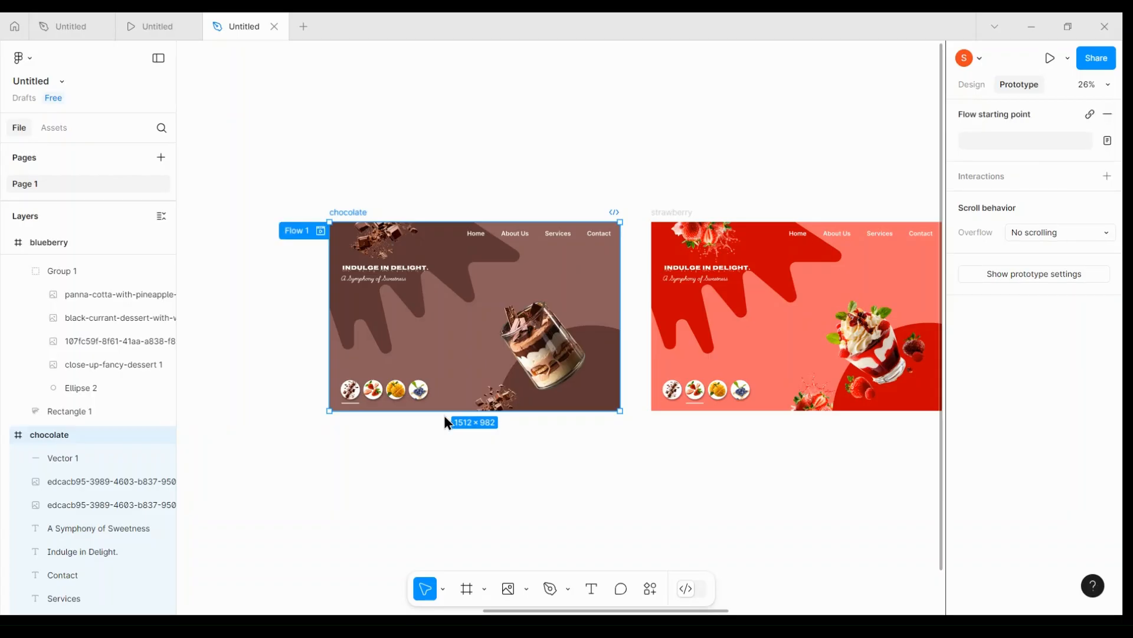
# Link the chocolate frame's strawberry thumbnail to the strawberry frame with an on-click Navigate to interaction using Smart animate
pyautogui.click(382, 394)
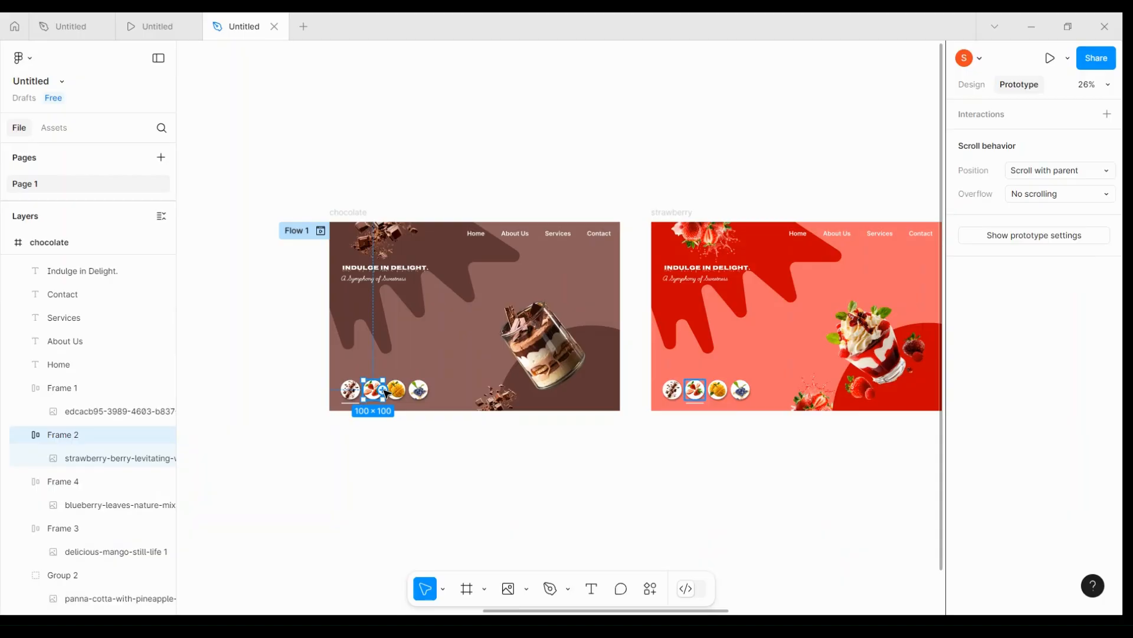
pyautogui.moveTo(478, 412); pyautogui.dragTo(655, 350)
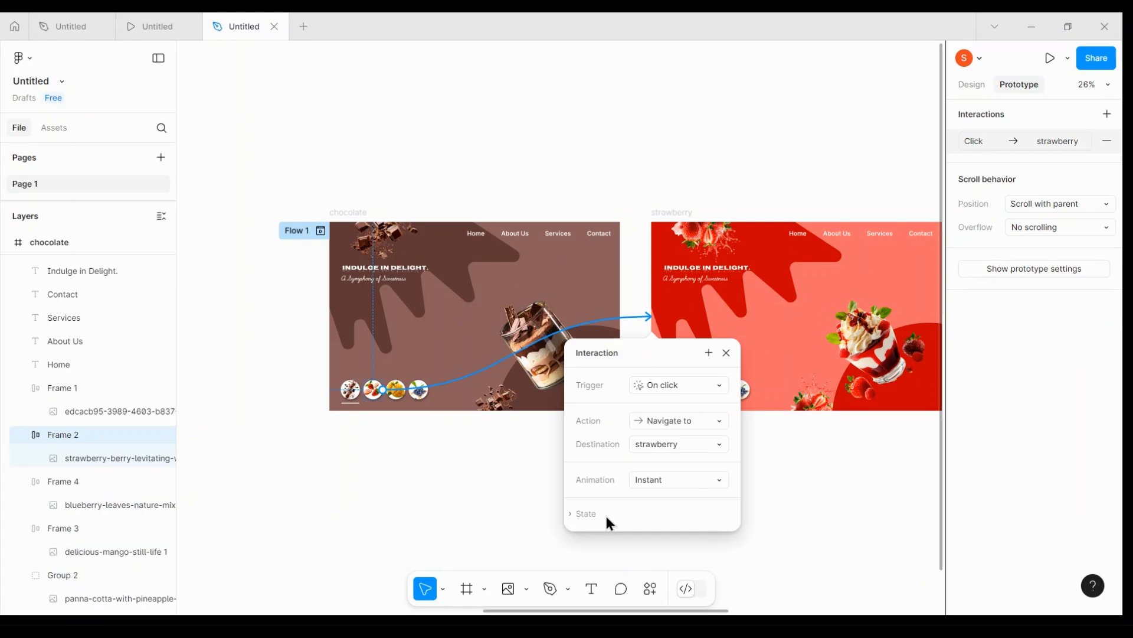
pyautogui.click(691, 480)
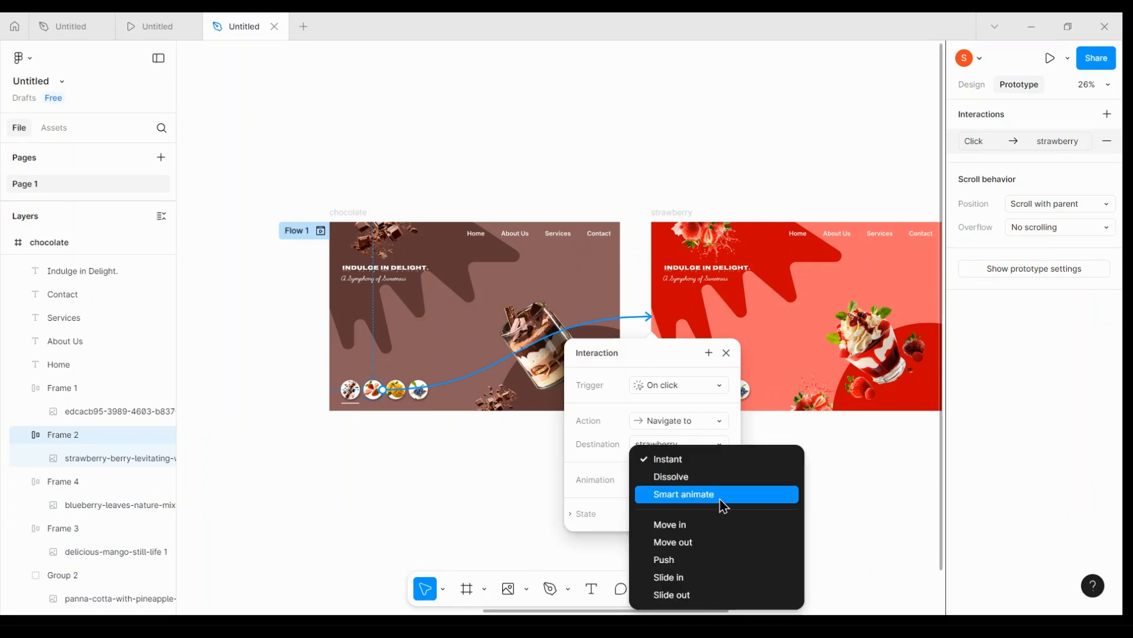
pyautogui.click(723, 496)
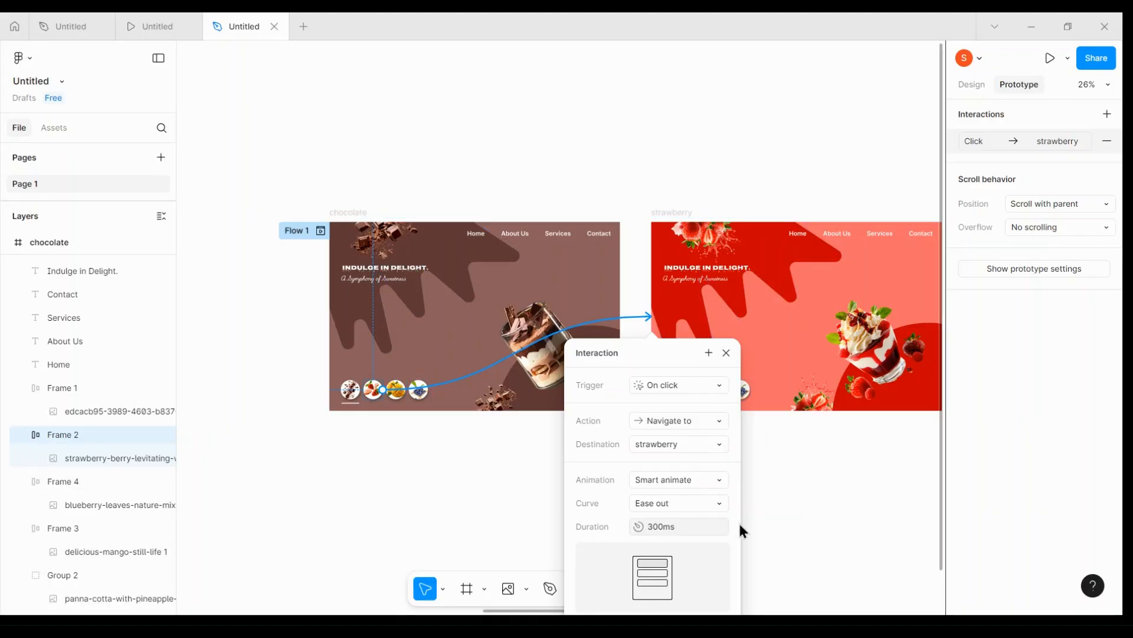
pyautogui.click(727, 353)
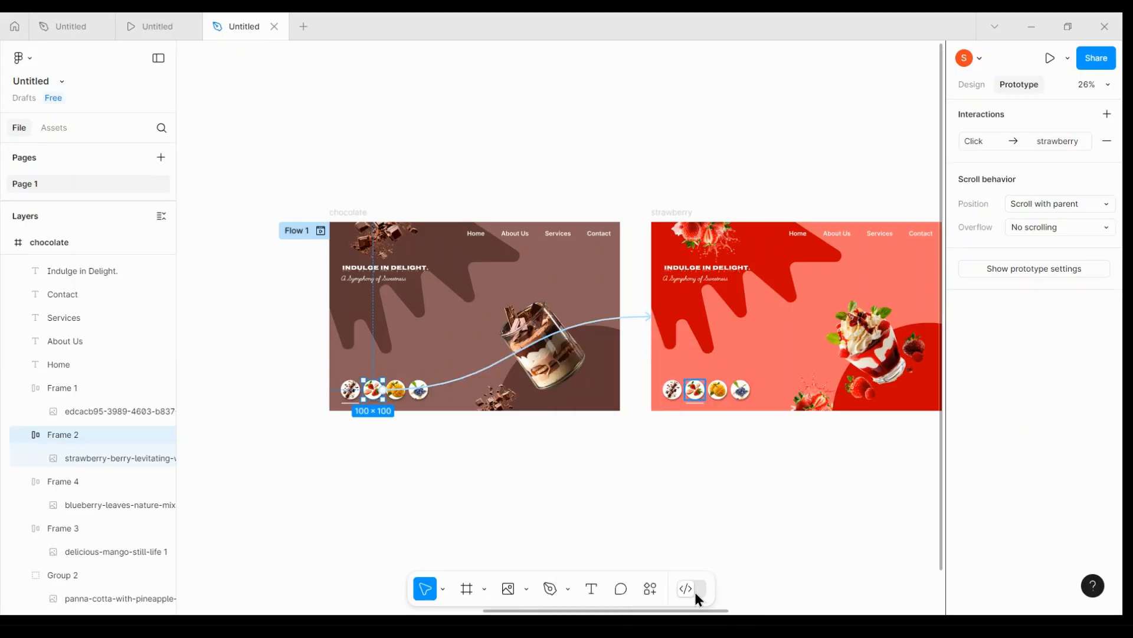
# Link the chocolate frame's mango and blueberry thumbnails to the mango and blueberry frames with on-click Smart animate interactions
pyautogui.click(401, 401)
pyautogui.moveTo(396, 399); pyautogui.dragTo(743, 366)
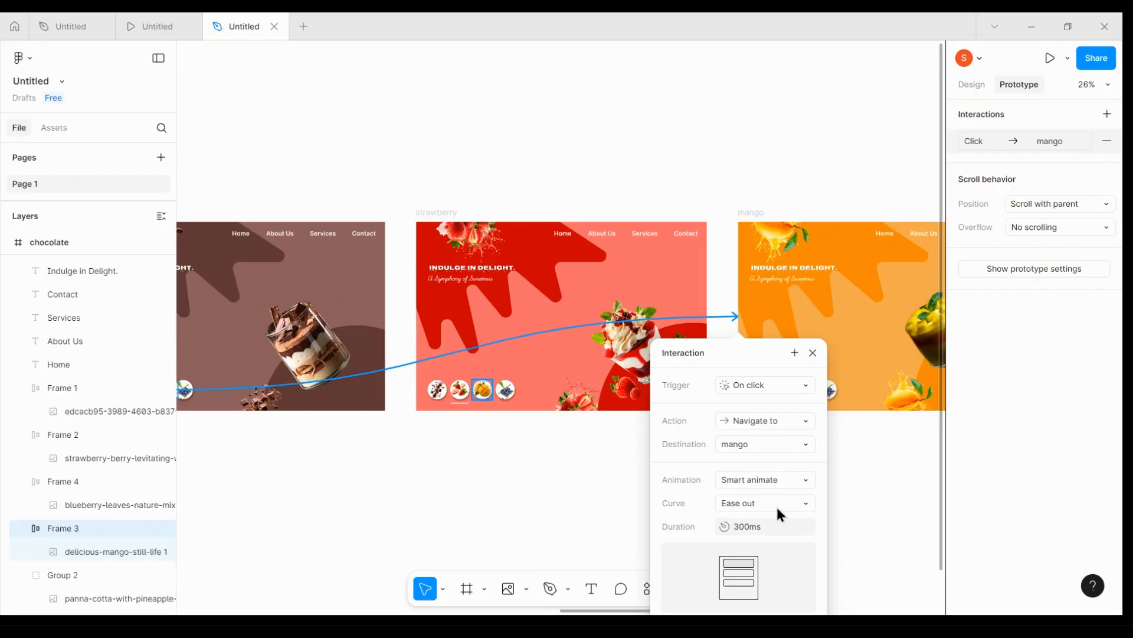
pyautogui.click(189, 399)
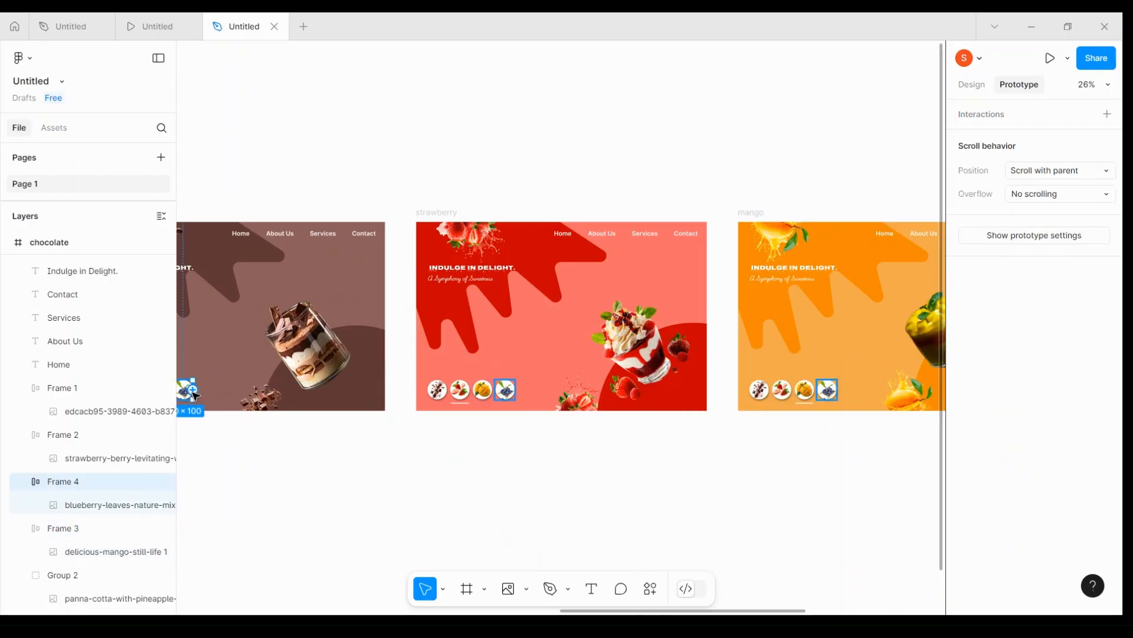
pyautogui.moveTo(192, 390); pyautogui.dragTo(785, 377)
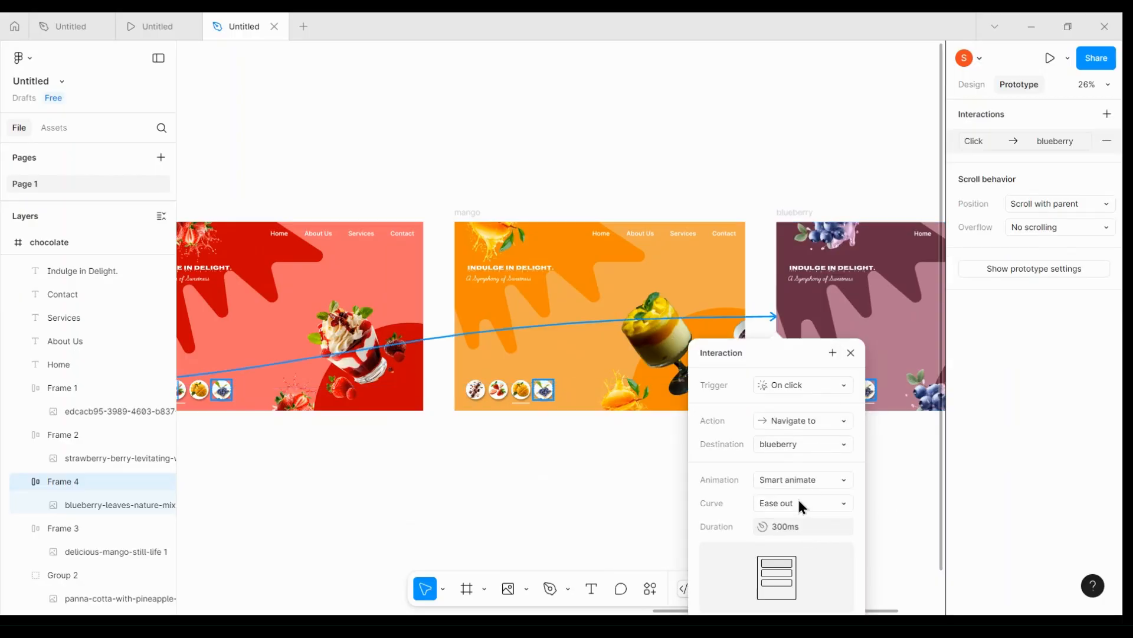
# Link the chocolate thumbnails in the strawberry, mango and blueberry frames to the chocolate frame with on-click Navigate to interactions using Smart animate
pyautogui.click(850, 353)
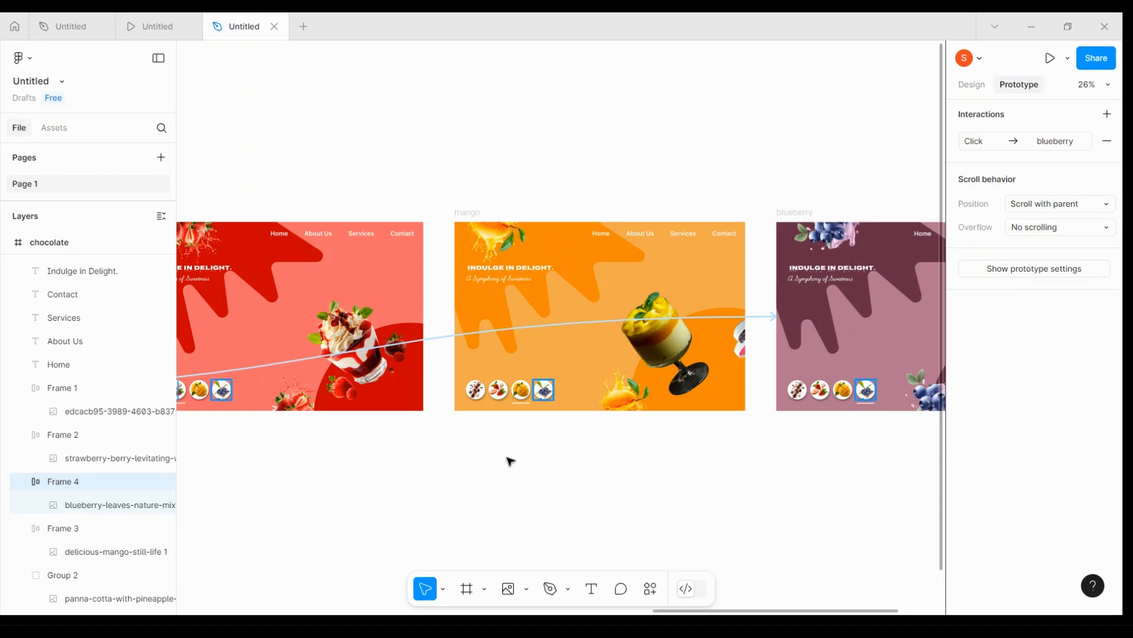
pyautogui.hscroll(-10, 510, 461)
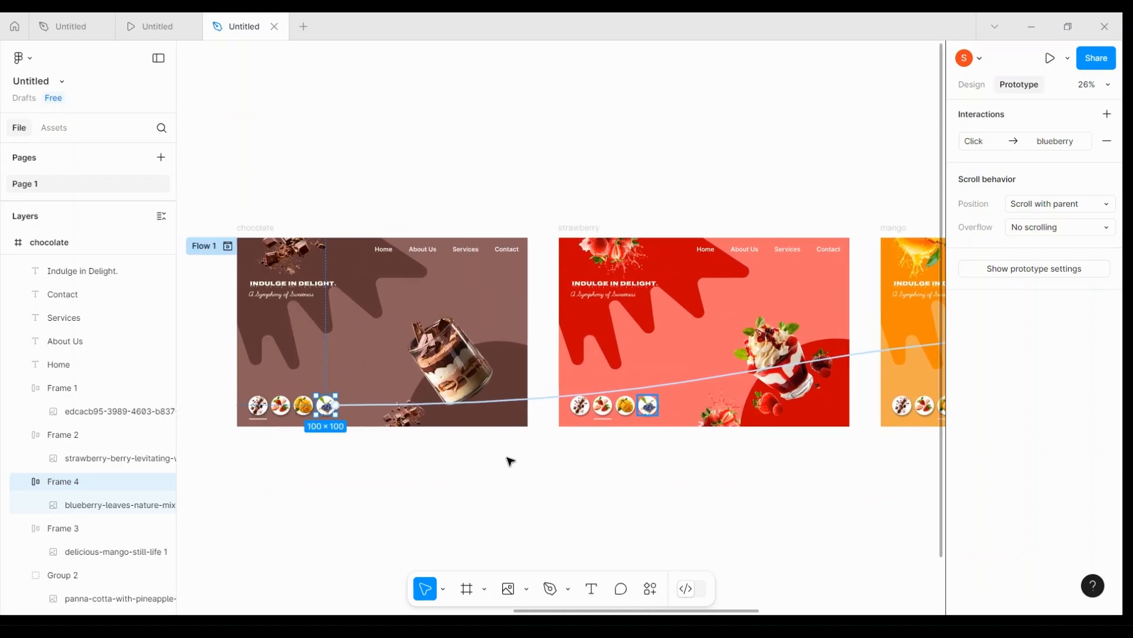
pyautogui.click(580, 407)
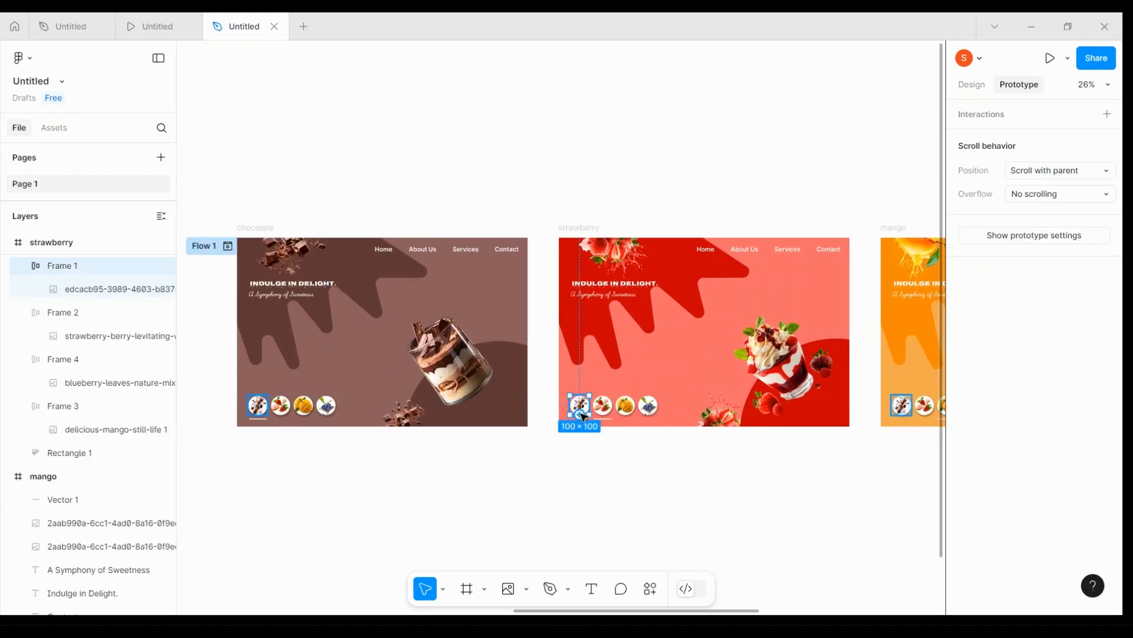
pyautogui.moveTo(571, 405); pyautogui.dragTo(537, 372)
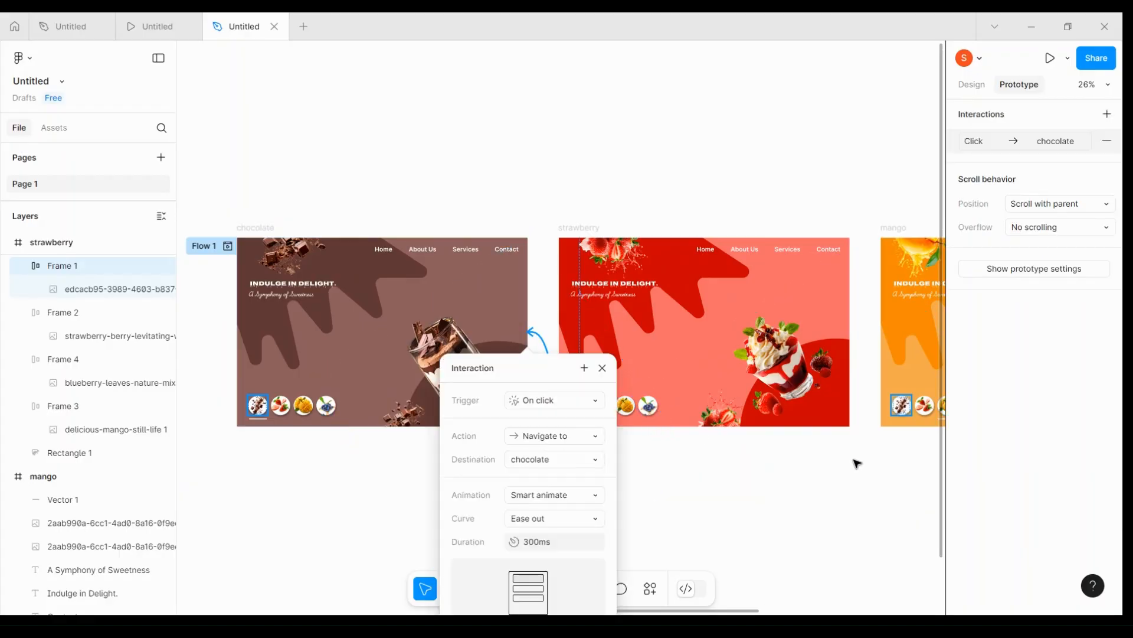
pyautogui.click(902, 406)
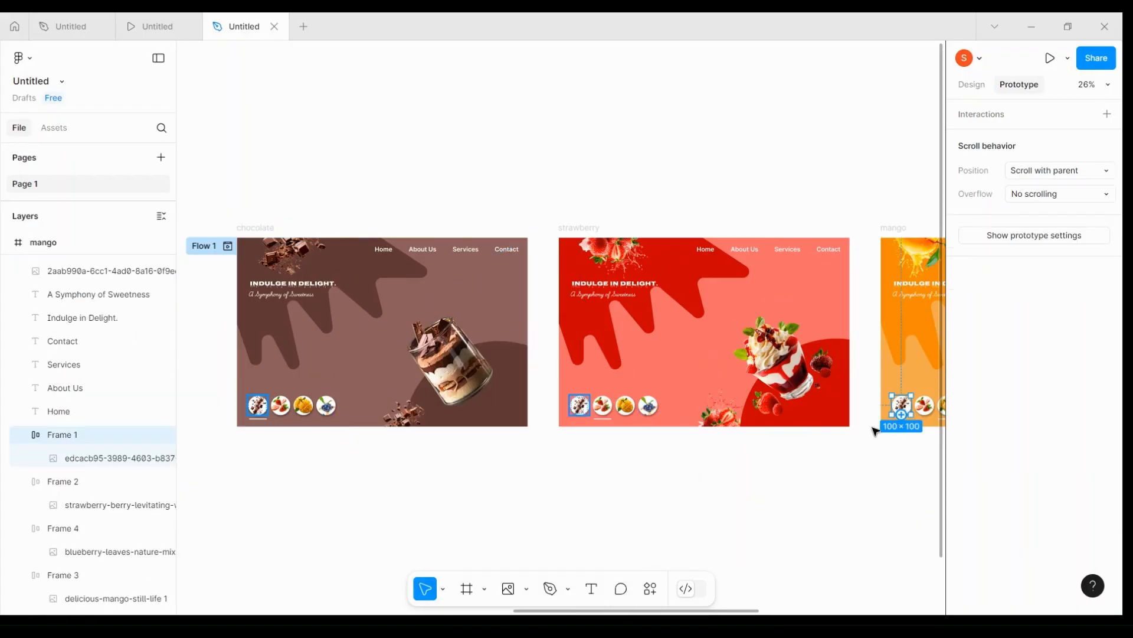
pyautogui.moveTo(892, 405); pyautogui.dragTo(519, 358)
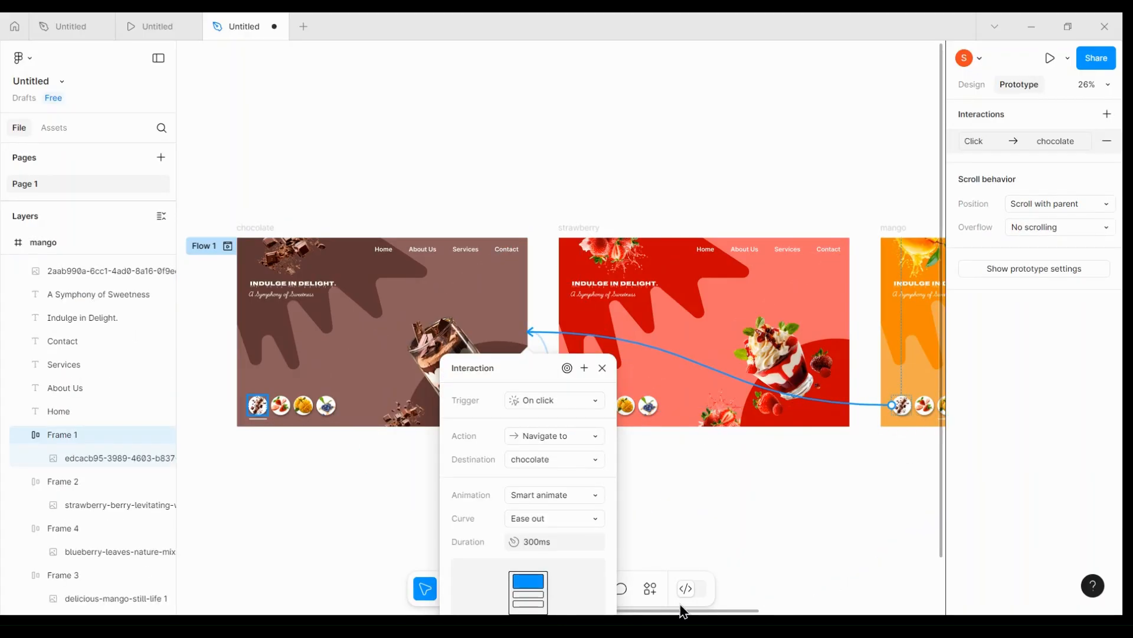
pyautogui.moveTo(684, 611); pyautogui.dragTo(840, 612)
pyautogui.click(752, 413)
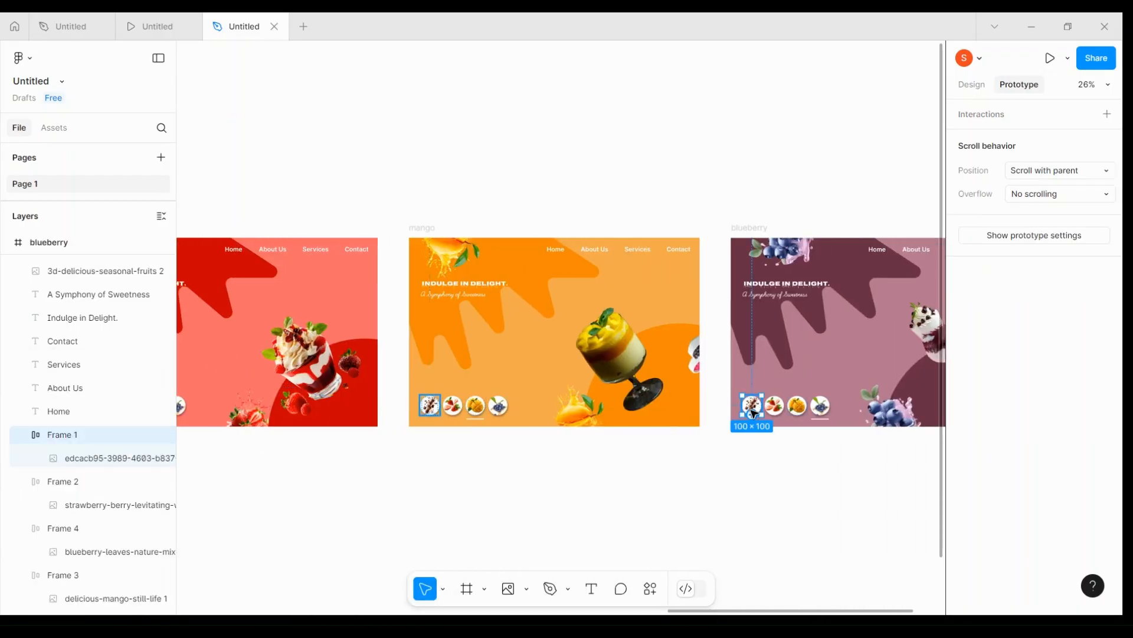
pyautogui.moveTo(752, 415); pyautogui.dragTo(448, 400)
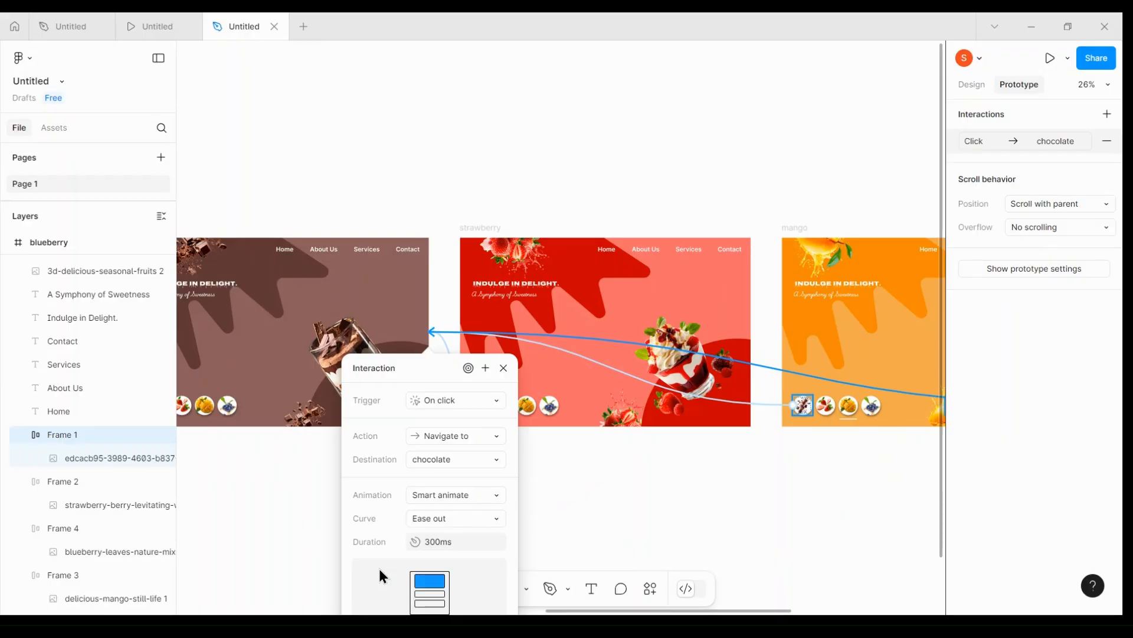
pyautogui.click(503, 368)
# Link the strawberry frame's mango and blueberry thumbnails to the mango and blueberry frames
pyautogui.click(505, 406)
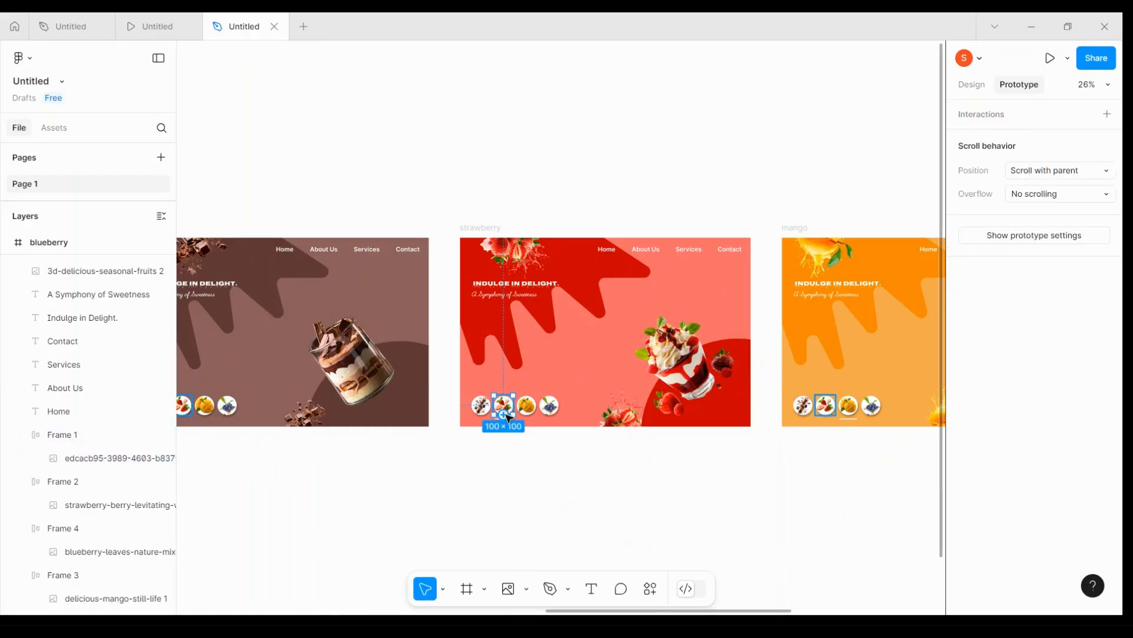
pyautogui.click(526, 405)
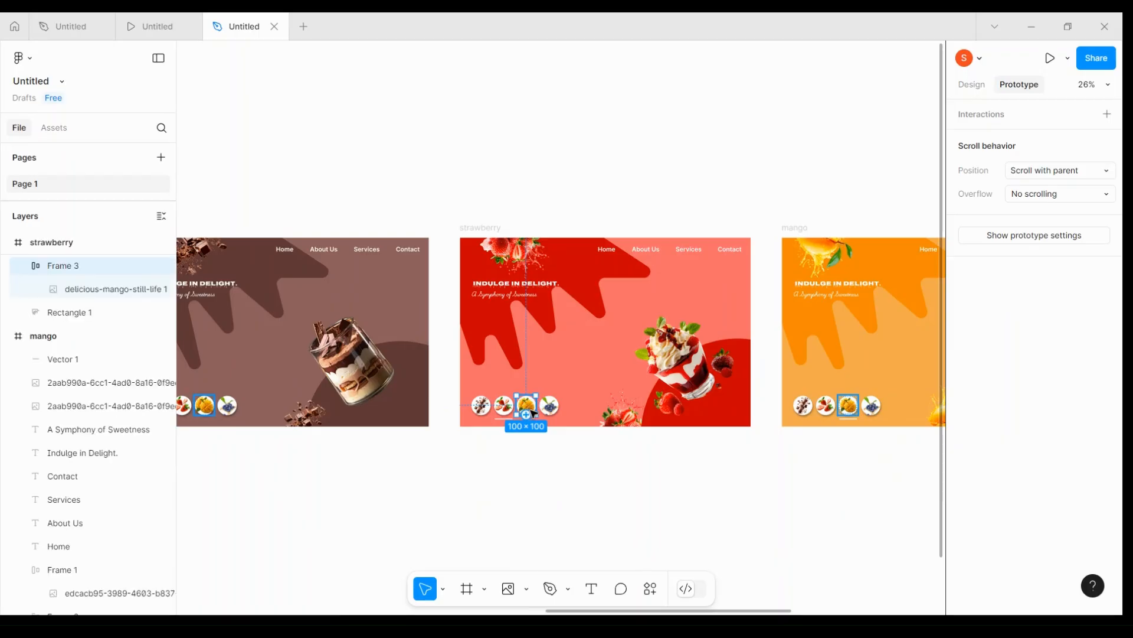
pyautogui.moveTo(537, 405); pyautogui.dragTo(814, 408)
pyautogui.click(549, 405)
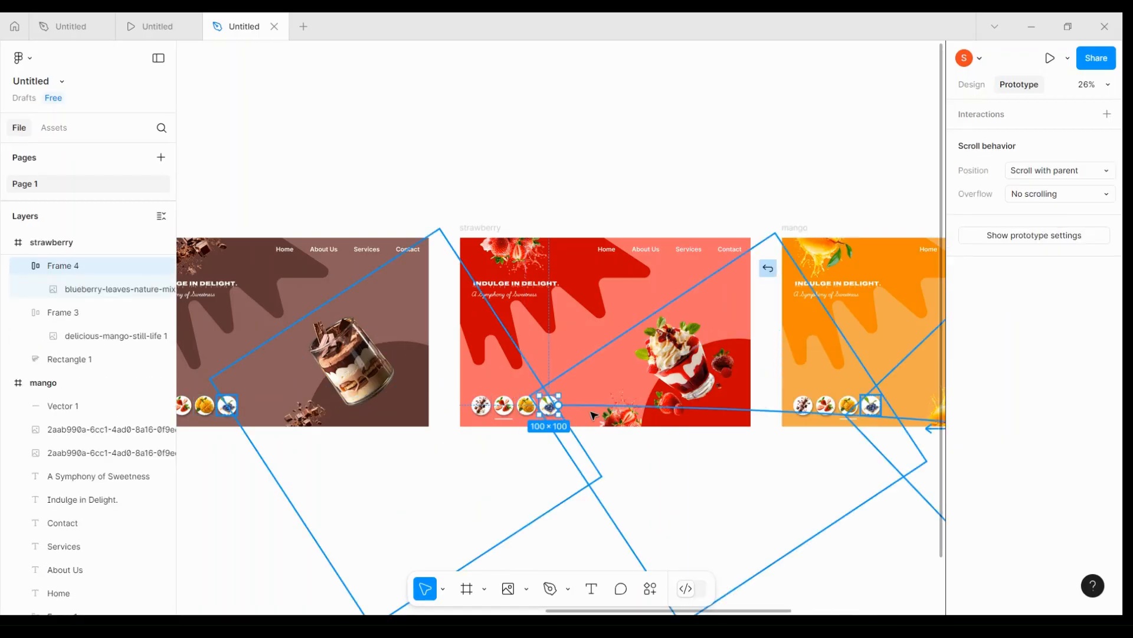
pyautogui.moveTo(559, 405); pyautogui.dragTo(737, 426)
# Link the mango frame's blueberry and strawberry thumbnails to the blueberry and strawberry frames
pyautogui.click(462, 404)
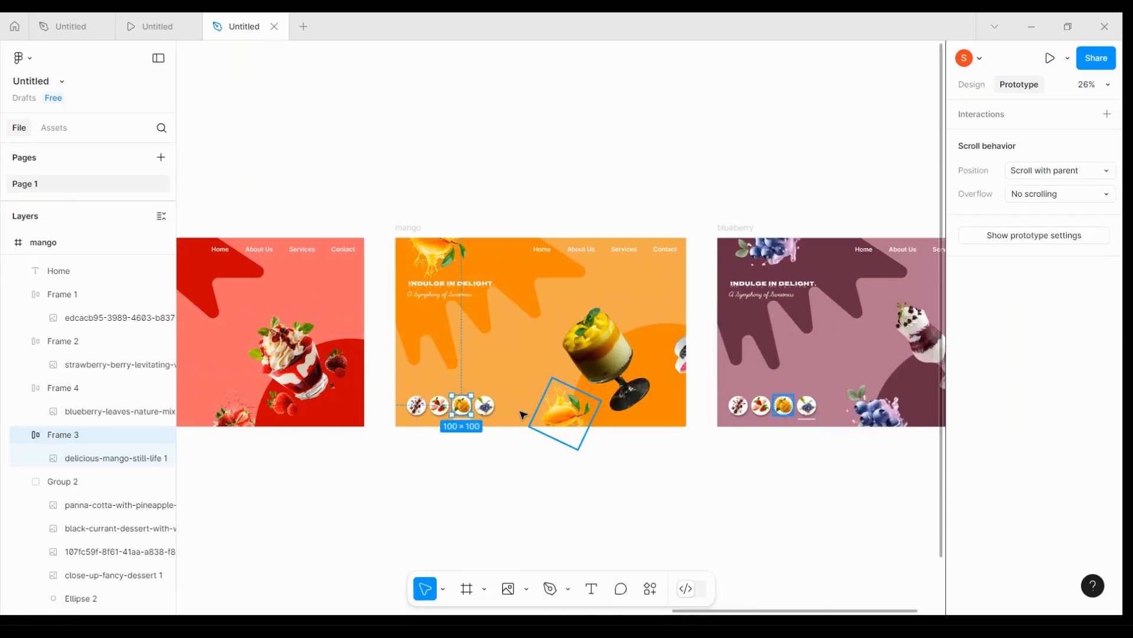
pyautogui.click(484, 405)
pyautogui.moveTo(494, 405); pyautogui.dragTo(735, 385)
pyautogui.click(435, 407)
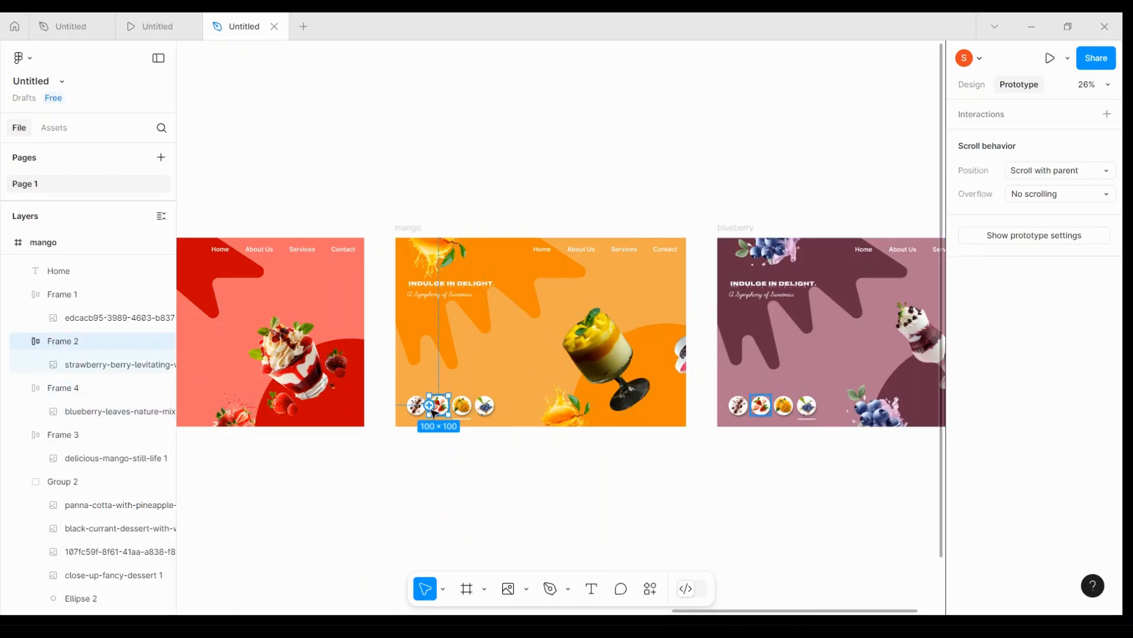
pyautogui.moveTo(430, 405); pyautogui.dragTo(729, 381)
pyautogui.click(868, 446)
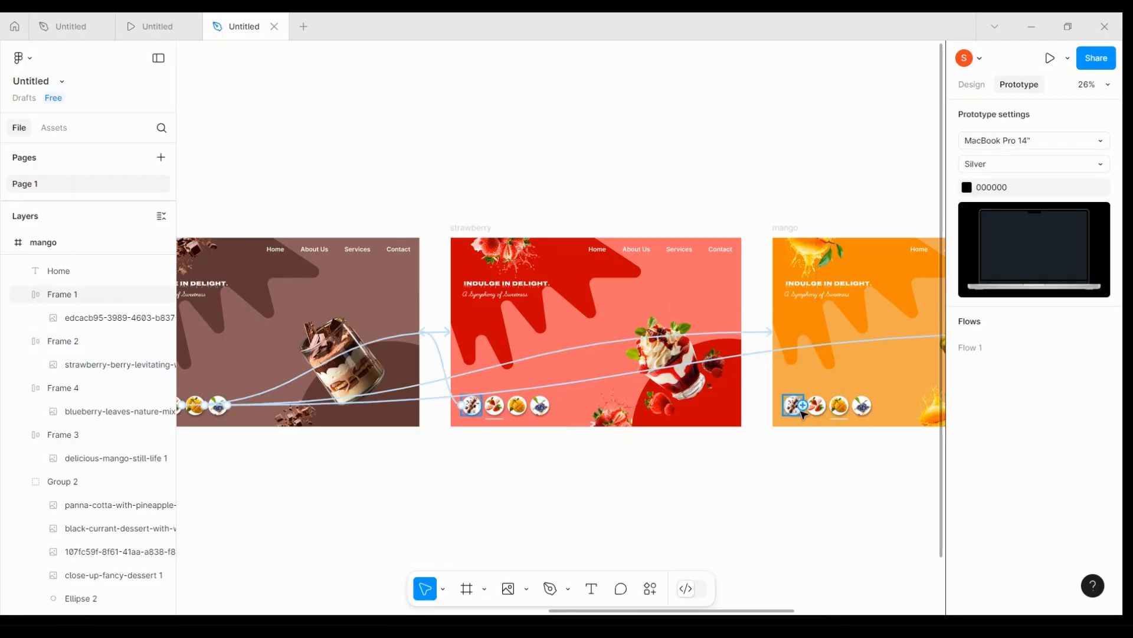
pyautogui.click(802, 412)
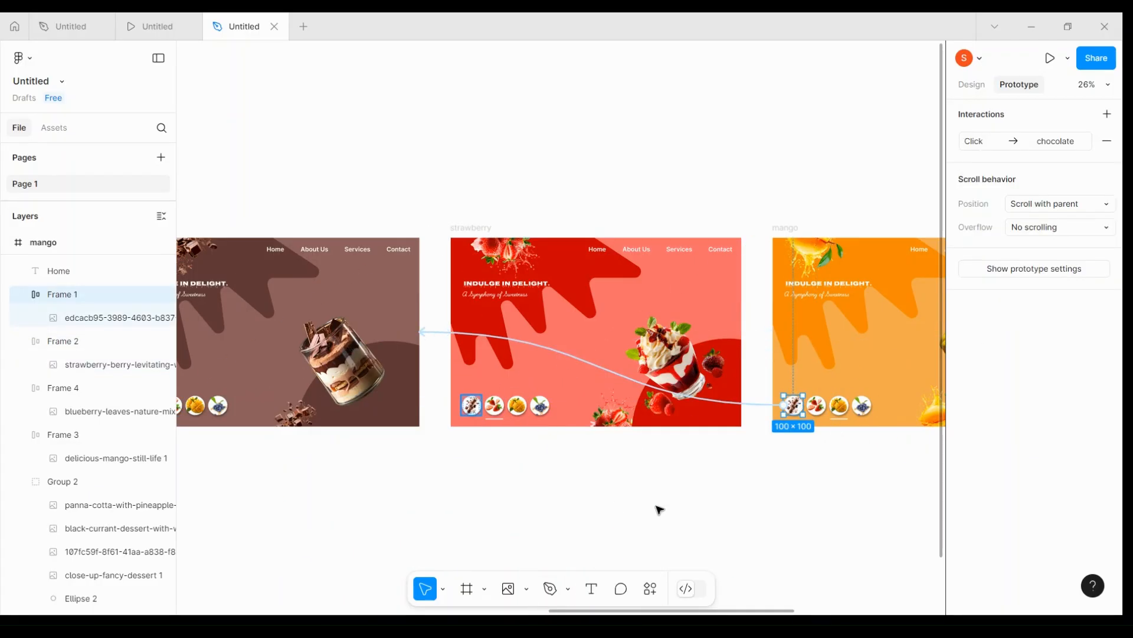
# Link the blueberry frame's strawberry and mango thumbnails to the strawberry and mango frames
pyautogui.hscroll(5, 660, 509)
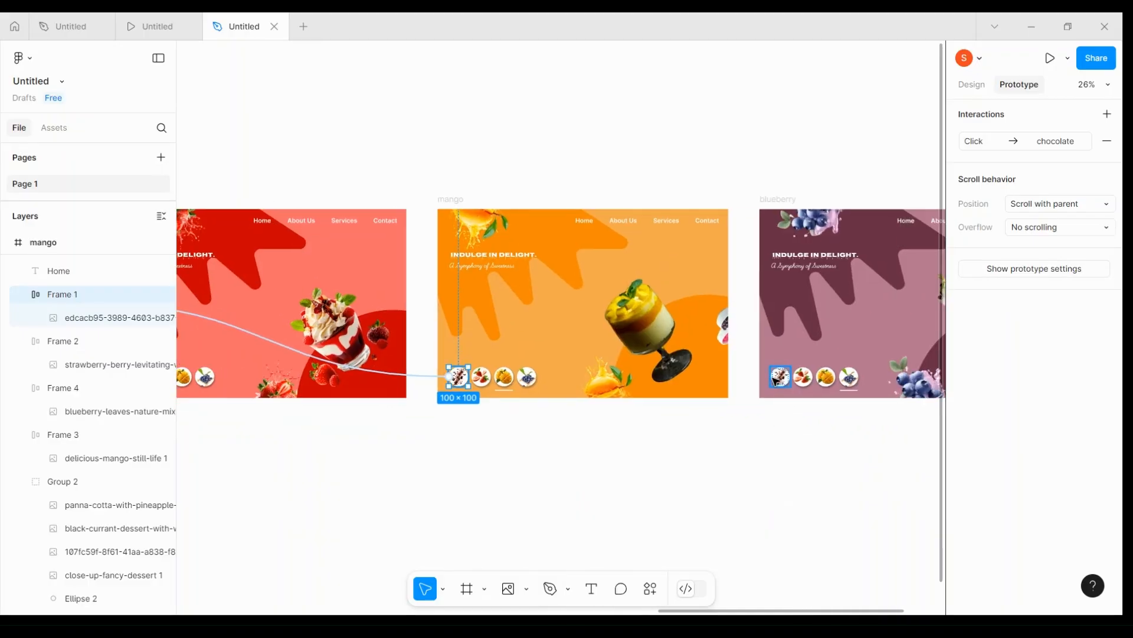
pyautogui.click(777, 380)
pyautogui.click(808, 380)
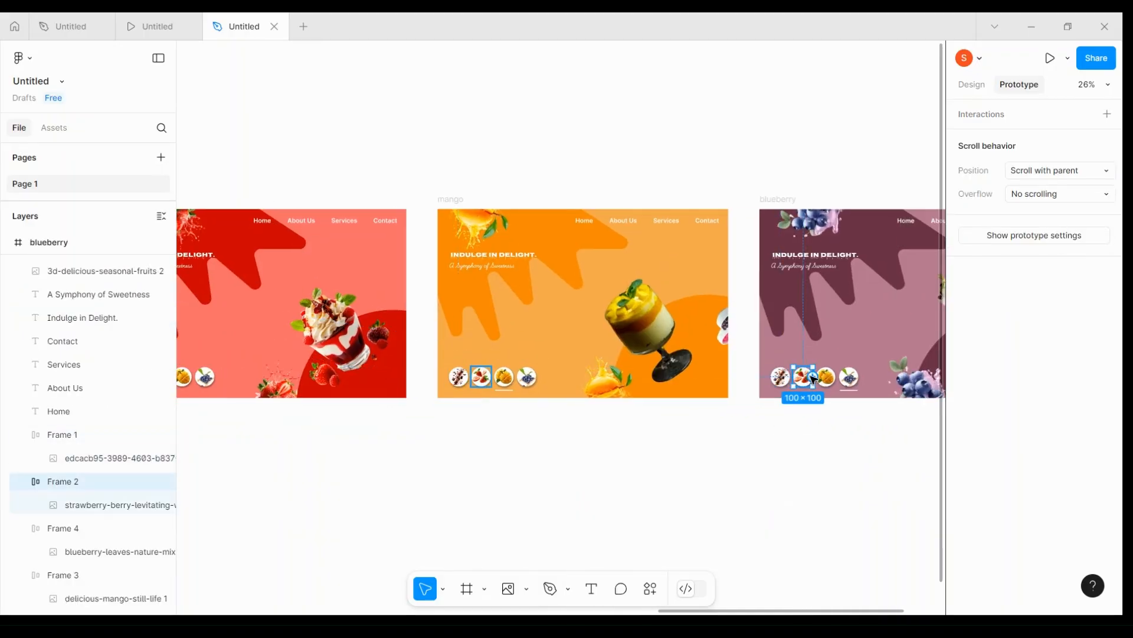
pyautogui.moveTo(816, 377); pyautogui.dragTo(248, 378)
pyautogui.click(827, 379)
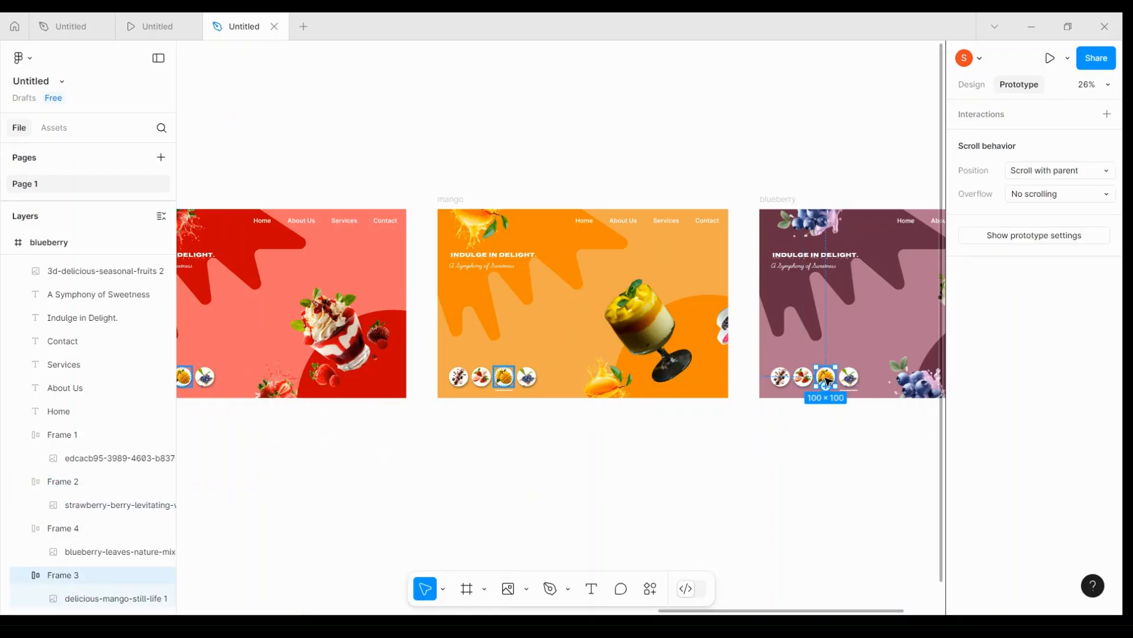
pyautogui.moveTo(827, 387); pyautogui.dragTo(591, 390)
pyautogui.click(453, 415)
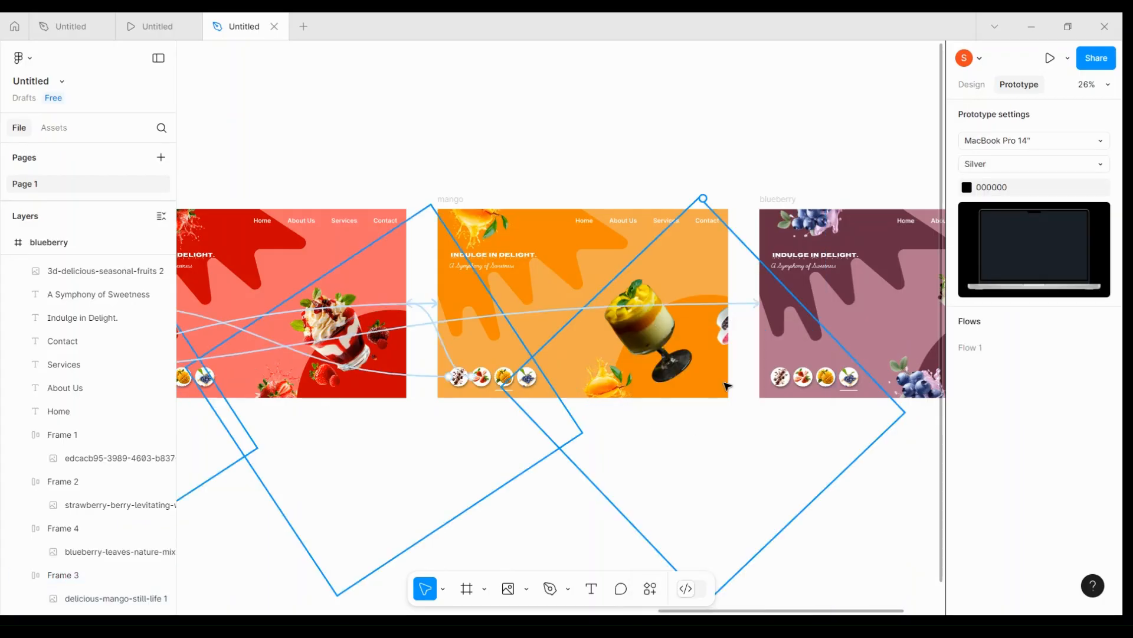
# Bring all four linked frames into view and open the prototype preview of the flow in its own tab
pyautogui.hotkey('shift', '1')
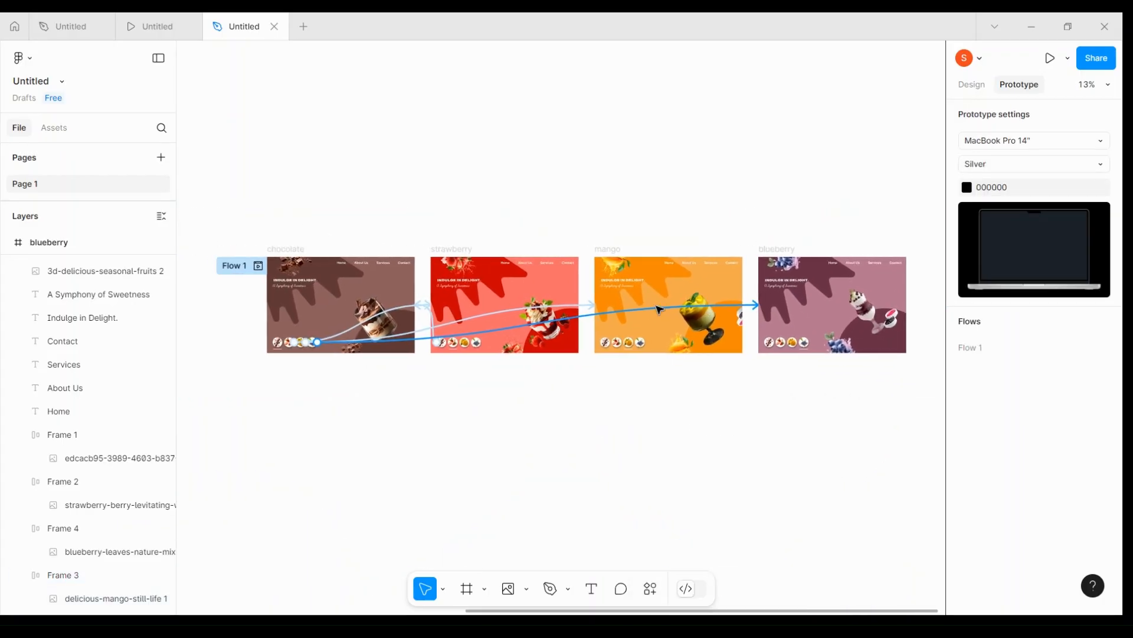
pyautogui.scroll(2, 660, 309)
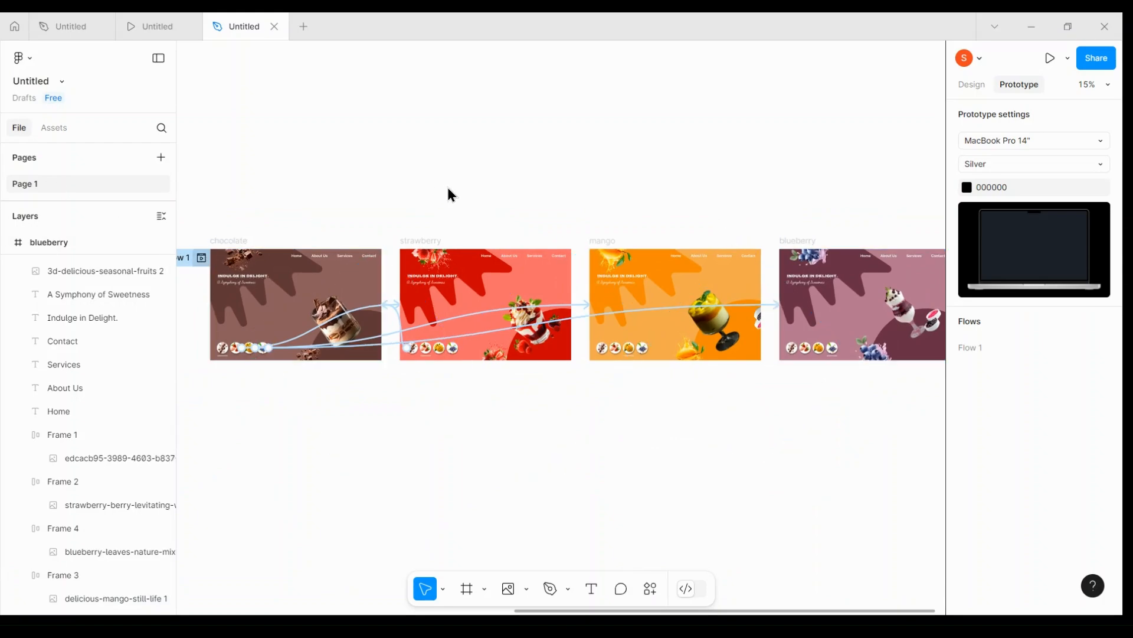
pyautogui.hotkey('shift', 'space')
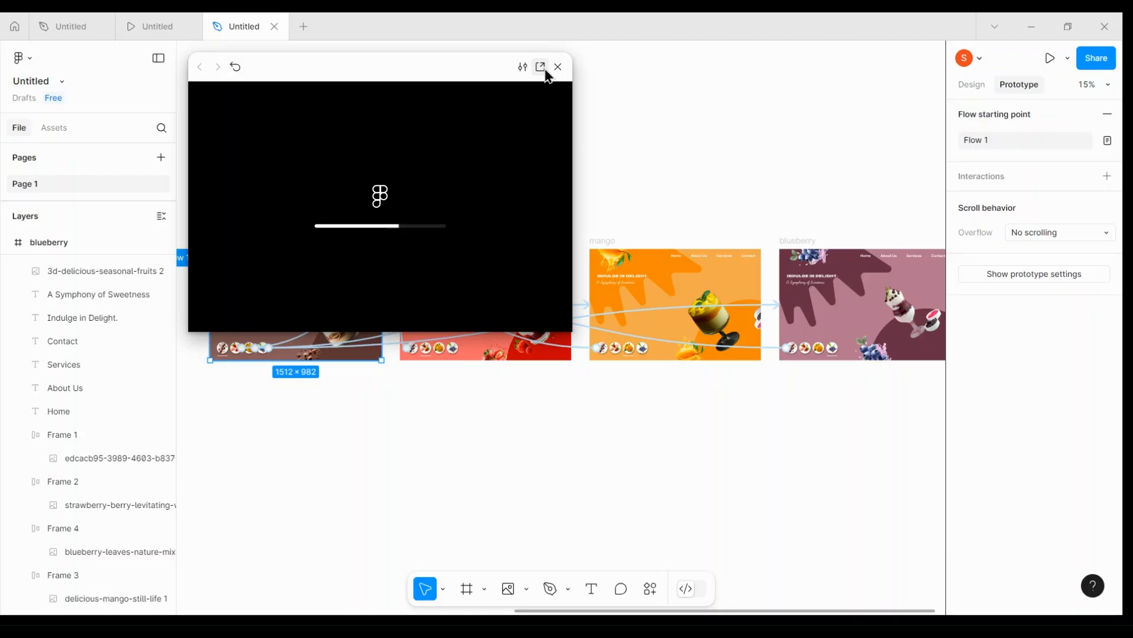
pyautogui.click(545, 70)
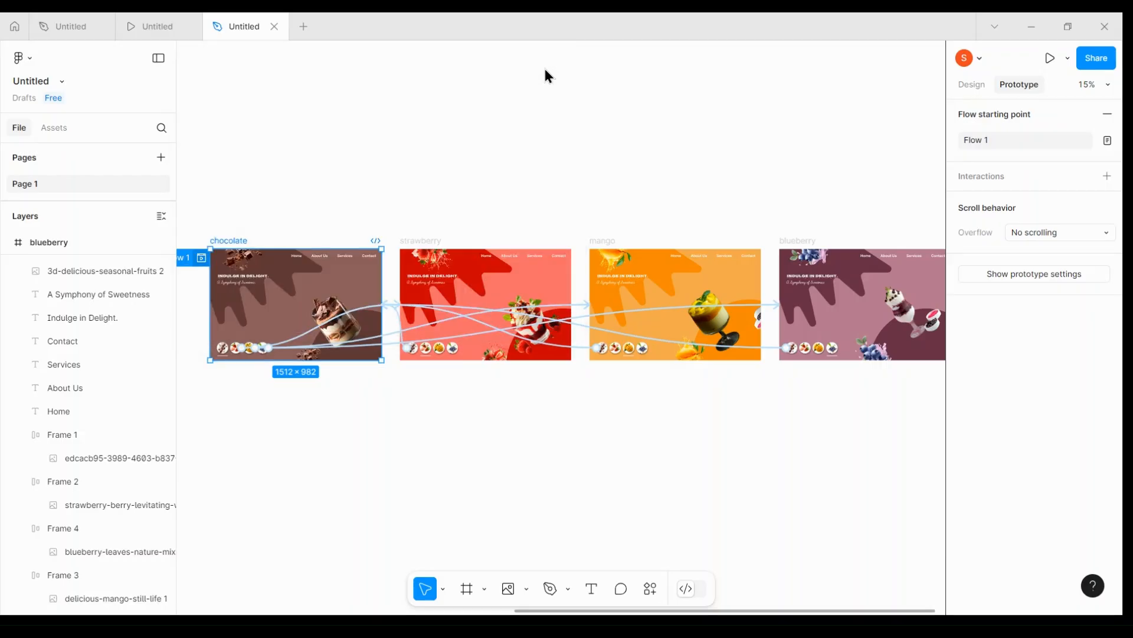
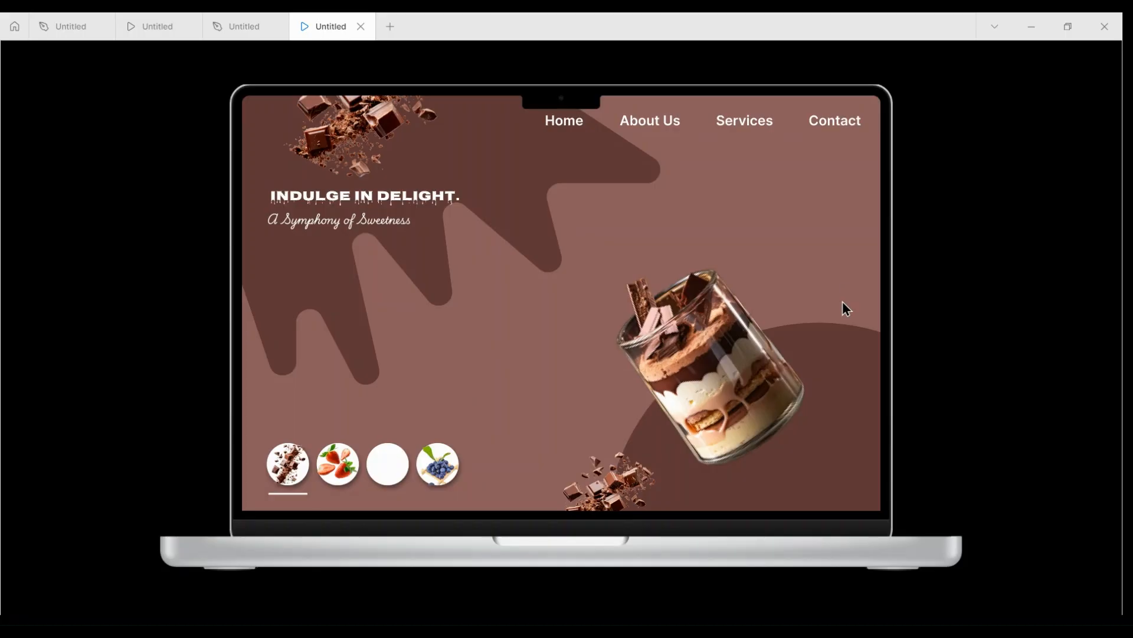
# Test the prototype by switching back and forth between the chocolate, strawberry, mango and blueberry screens through their fruit thumbnails
pyautogui.click(342, 478)
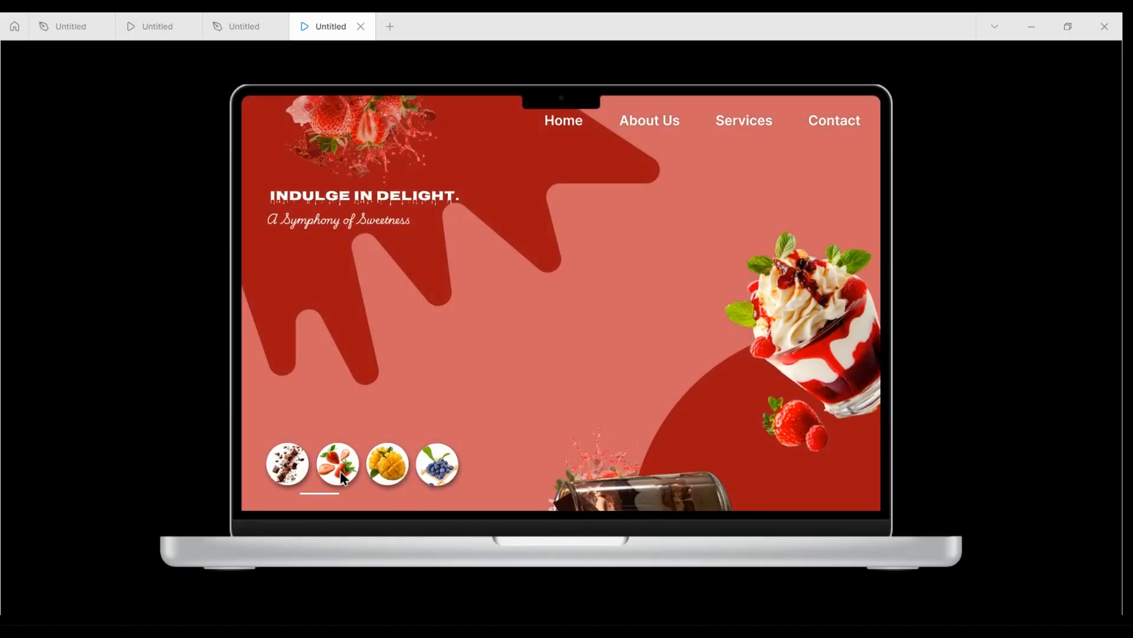
pyautogui.click(379, 475)
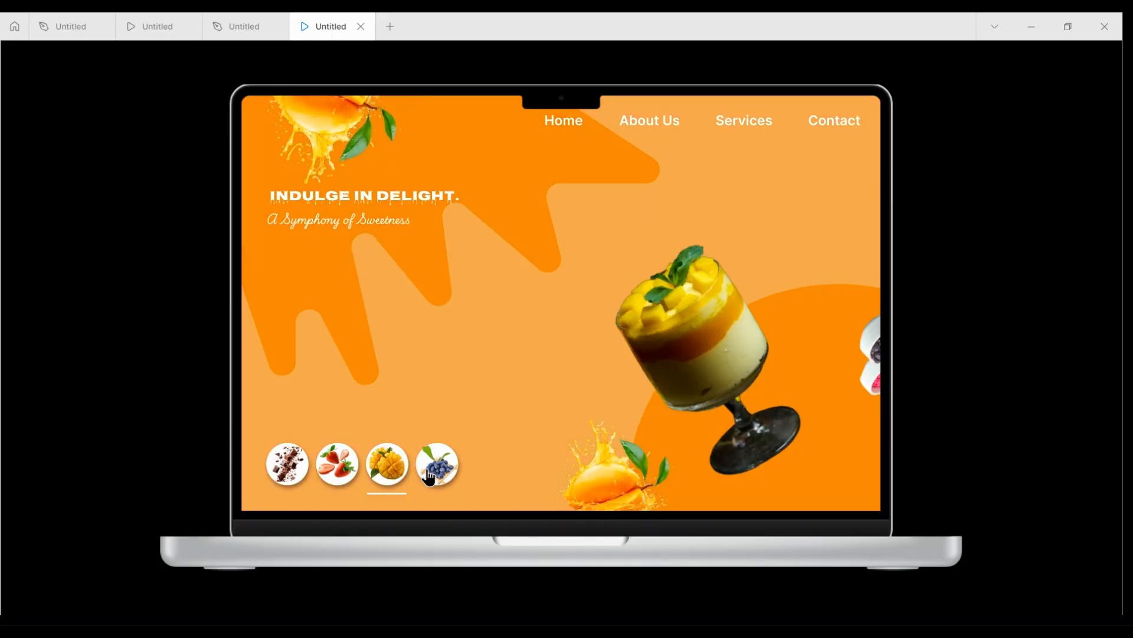
pyautogui.click(430, 475)
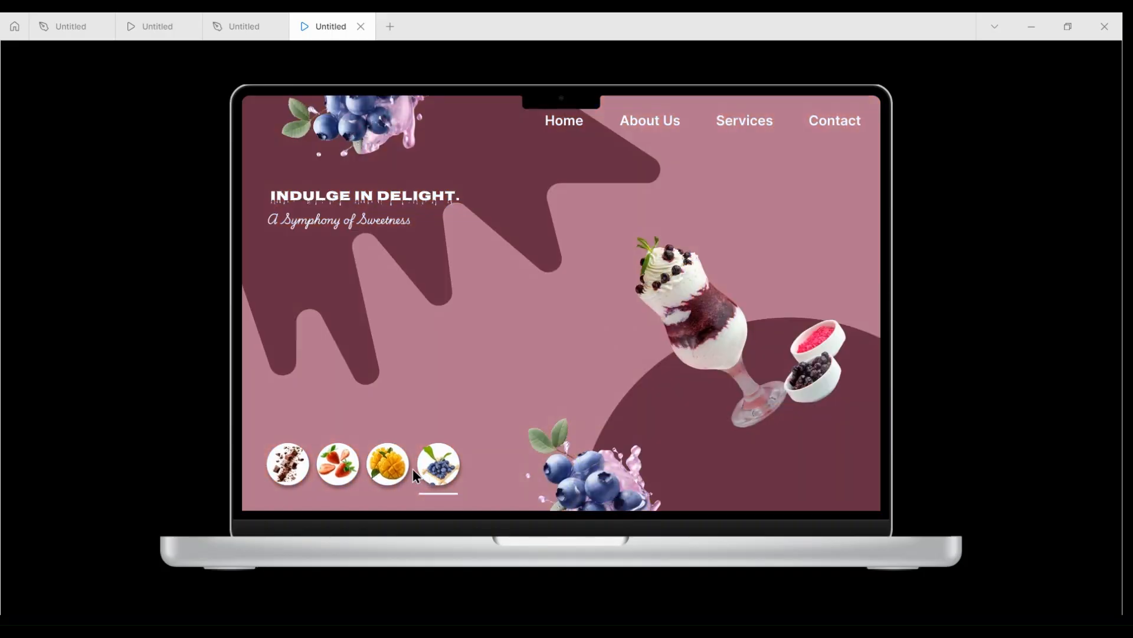
pyautogui.click(387, 472)
pyautogui.click(338, 479)
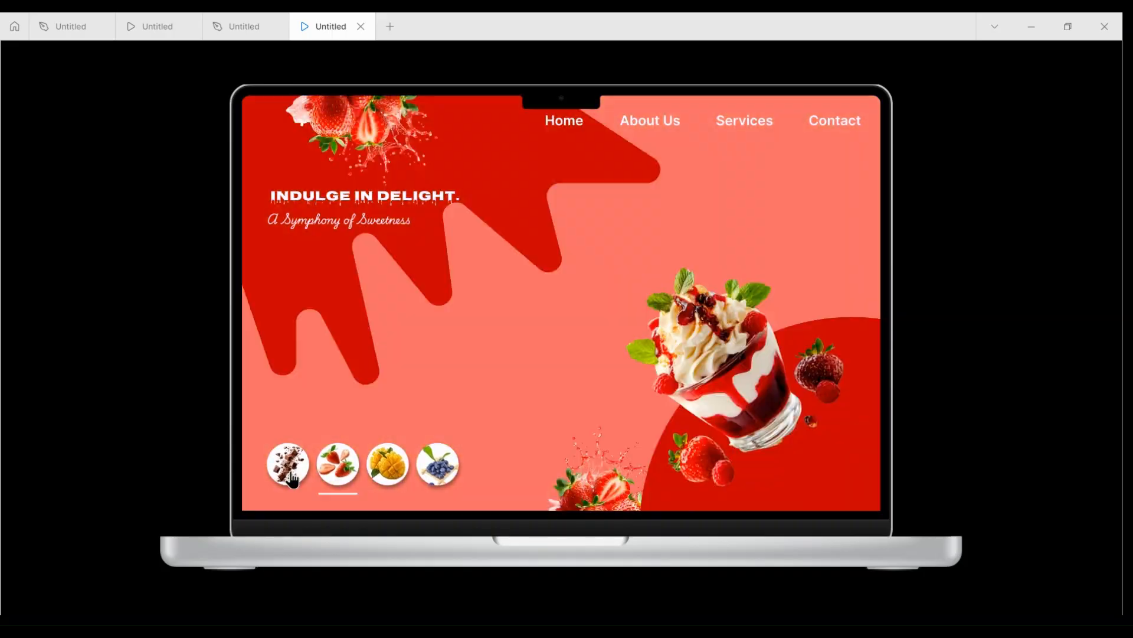
pyautogui.click(288, 467)
pyautogui.click(382, 470)
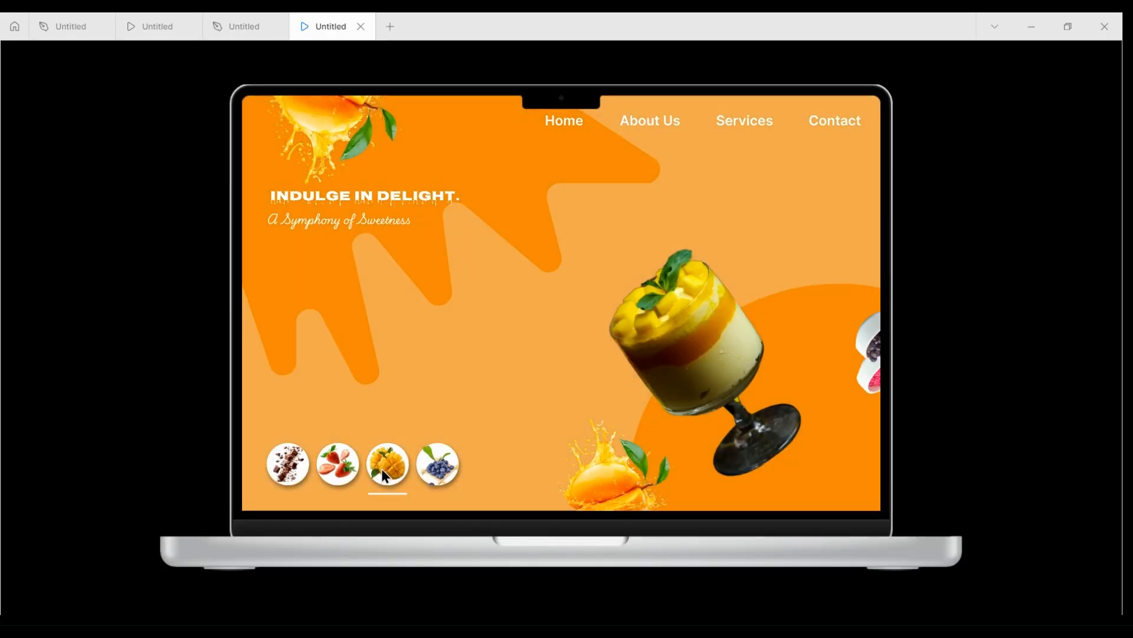
pyautogui.click(449, 471)
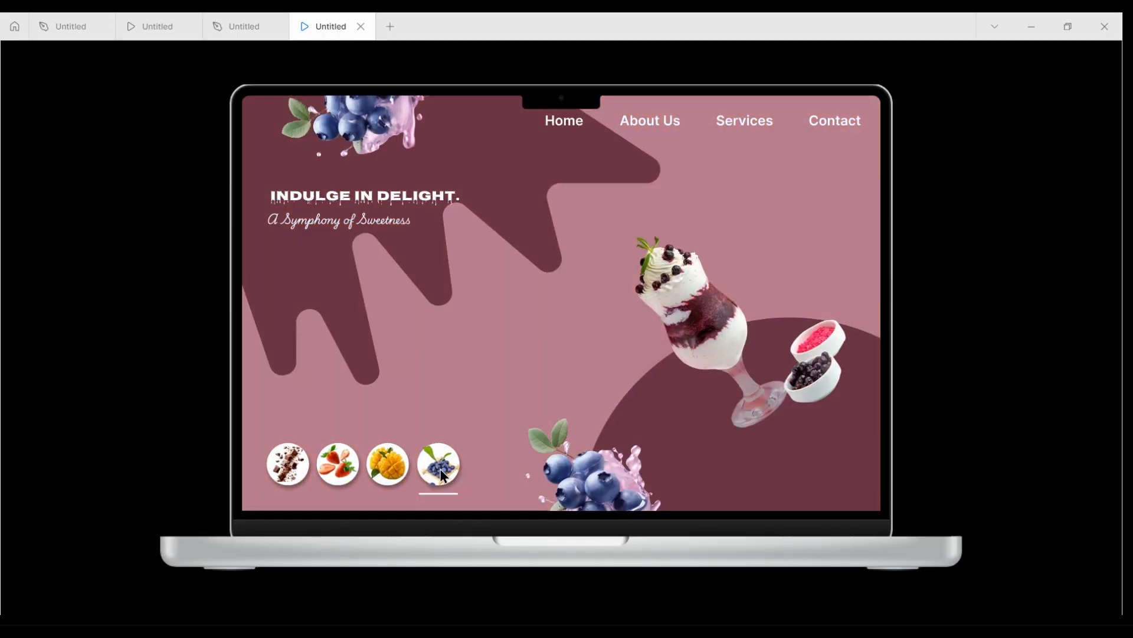
pyautogui.click(397, 472)
pyautogui.click(353, 471)
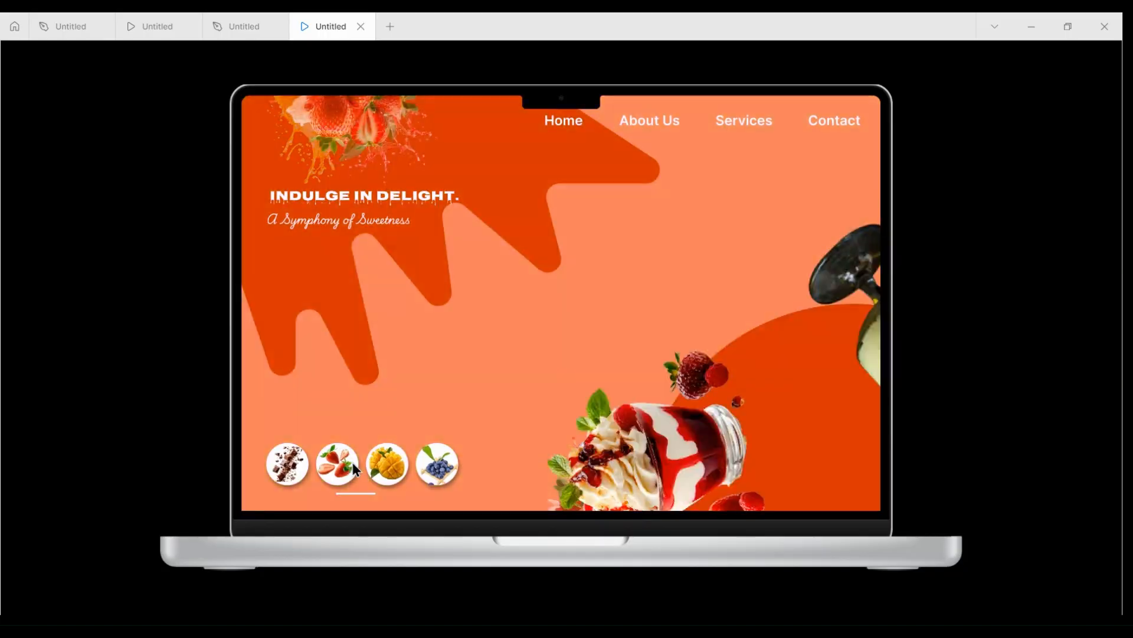
pyautogui.click(301, 472)
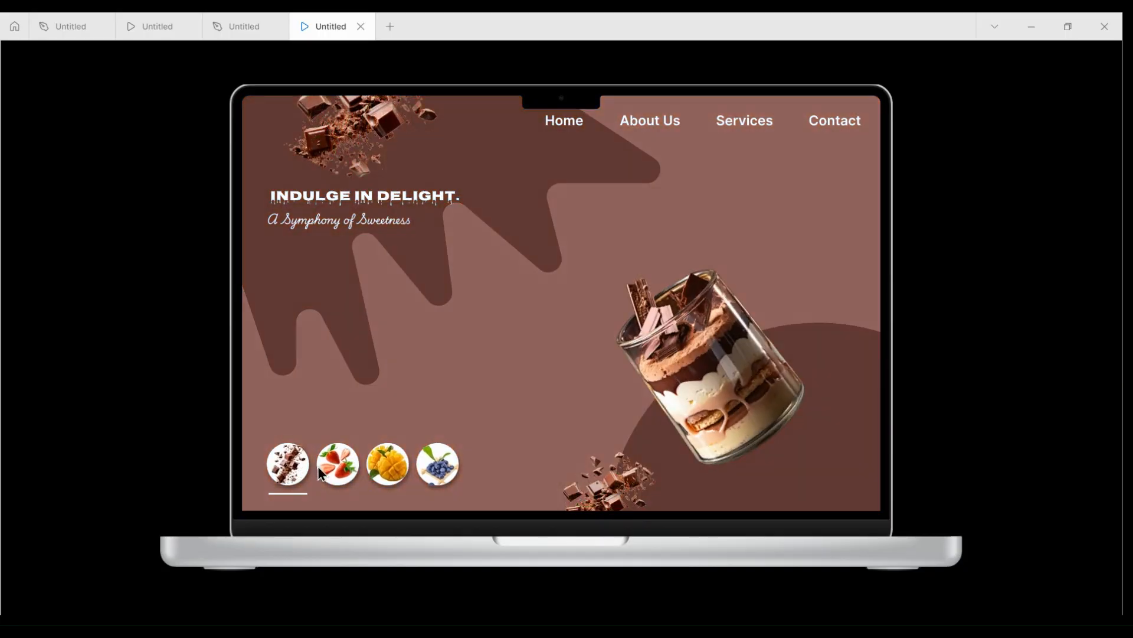
pyautogui.click(339, 472)
pyautogui.click(380, 473)
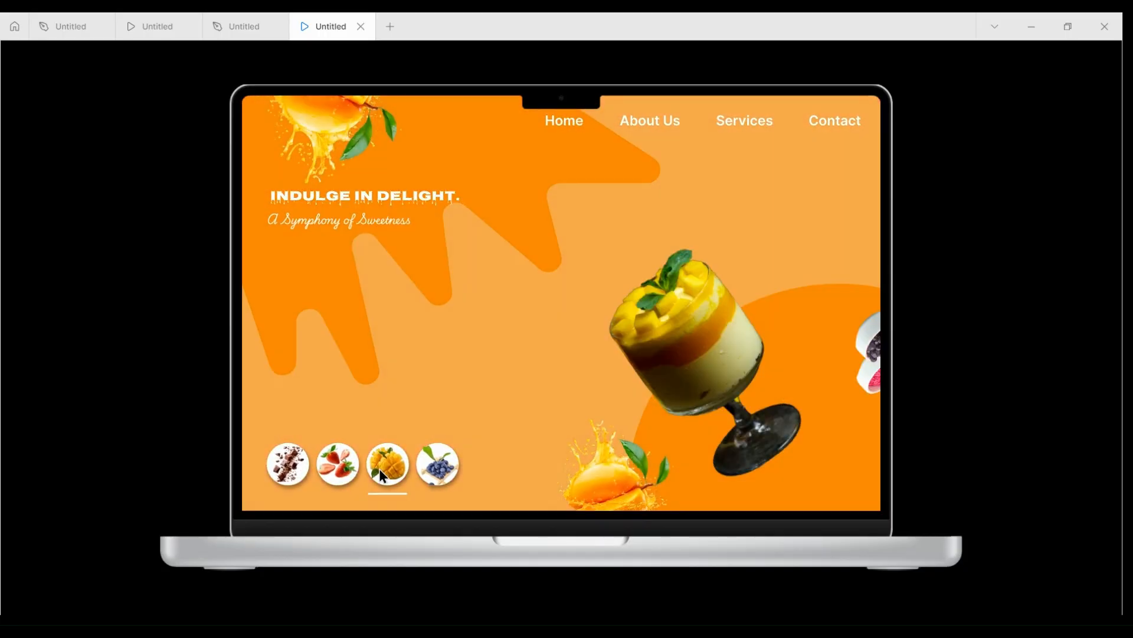
pyautogui.click(439, 470)
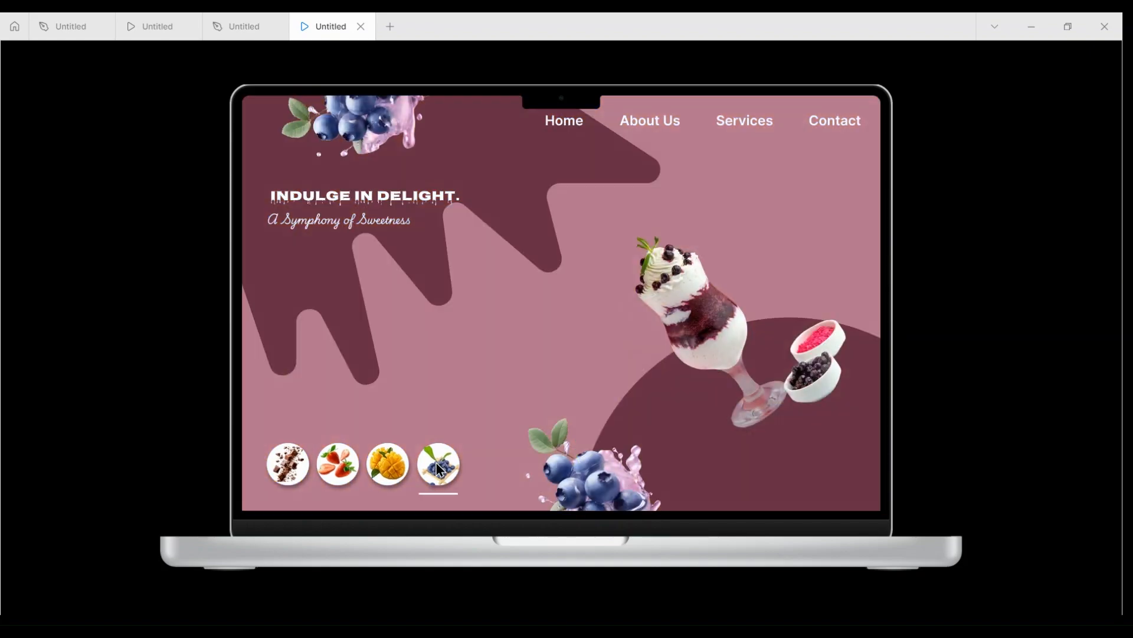
pyautogui.click(388, 469)
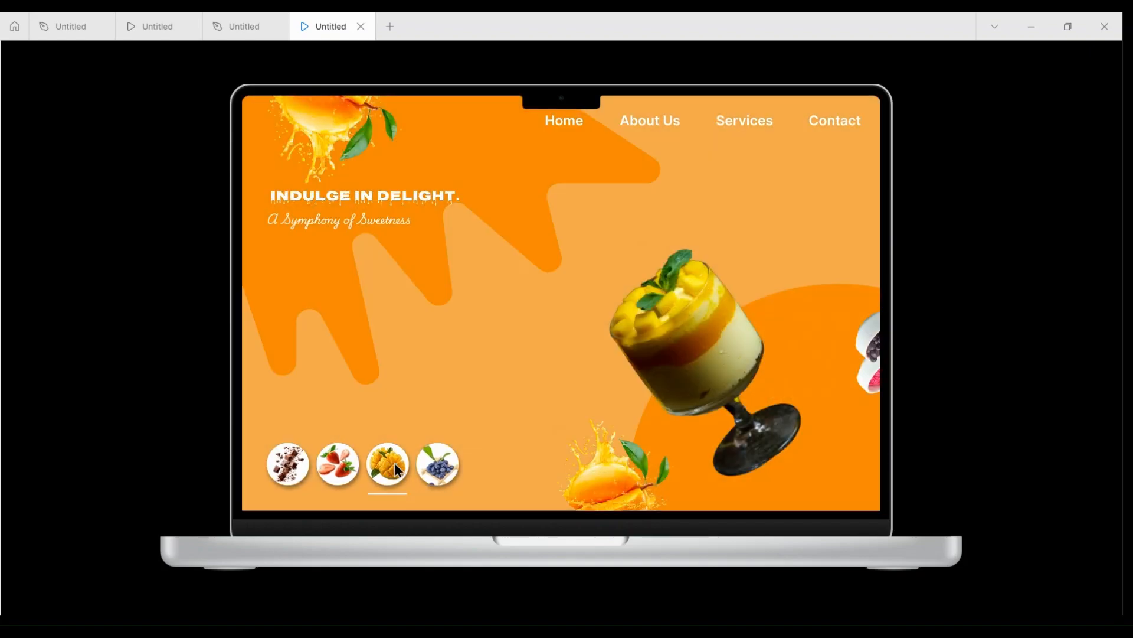
# Test the blueberry thumbnail in the prototype preview, and return to the design file with its design properties showing
pyautogui.click(429, 471)
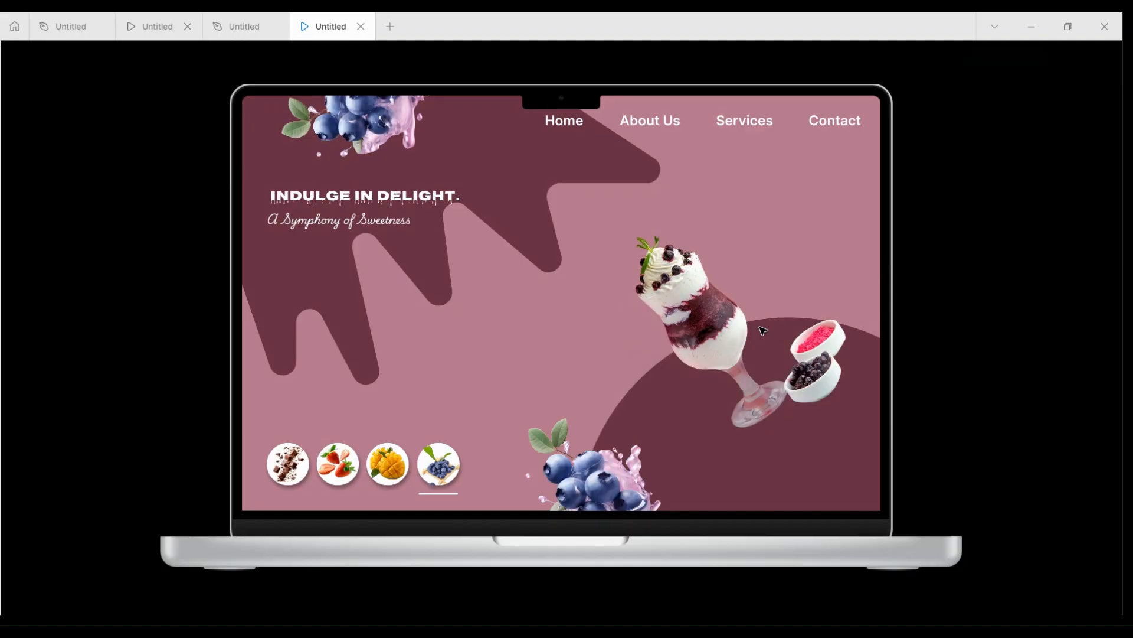
pyautogui.click(244, 27)
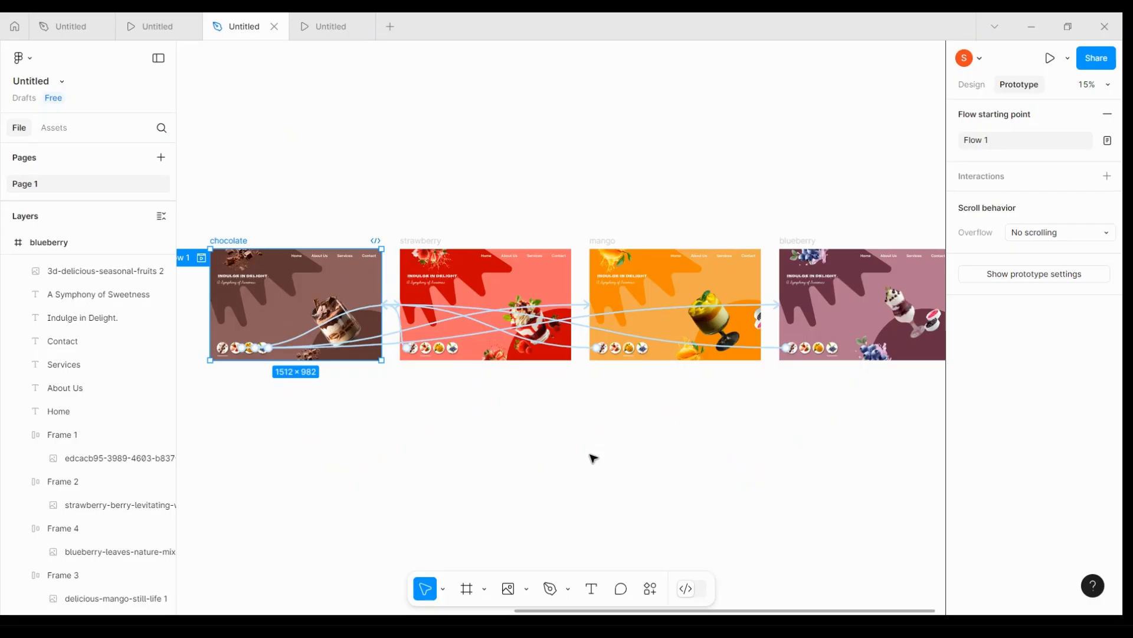
pyautogui.click(968, 87)
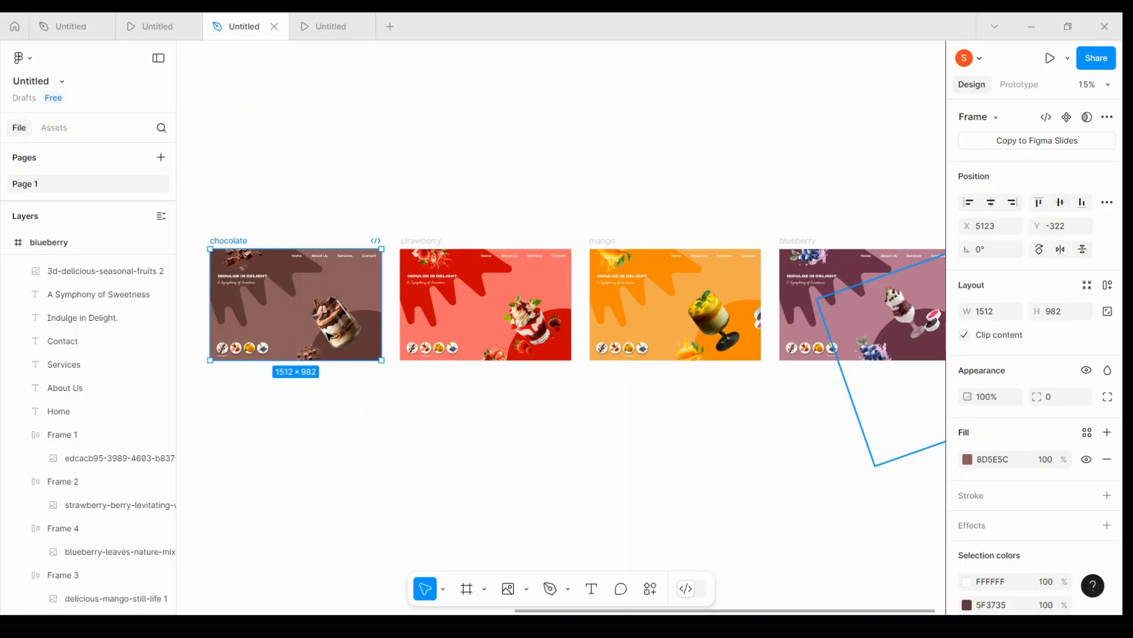
# Replace the blueberry frame's rotated dessert group with a copy of the chocolate frame's dessert group
pyautogui.hscroll(2, 329, 336)
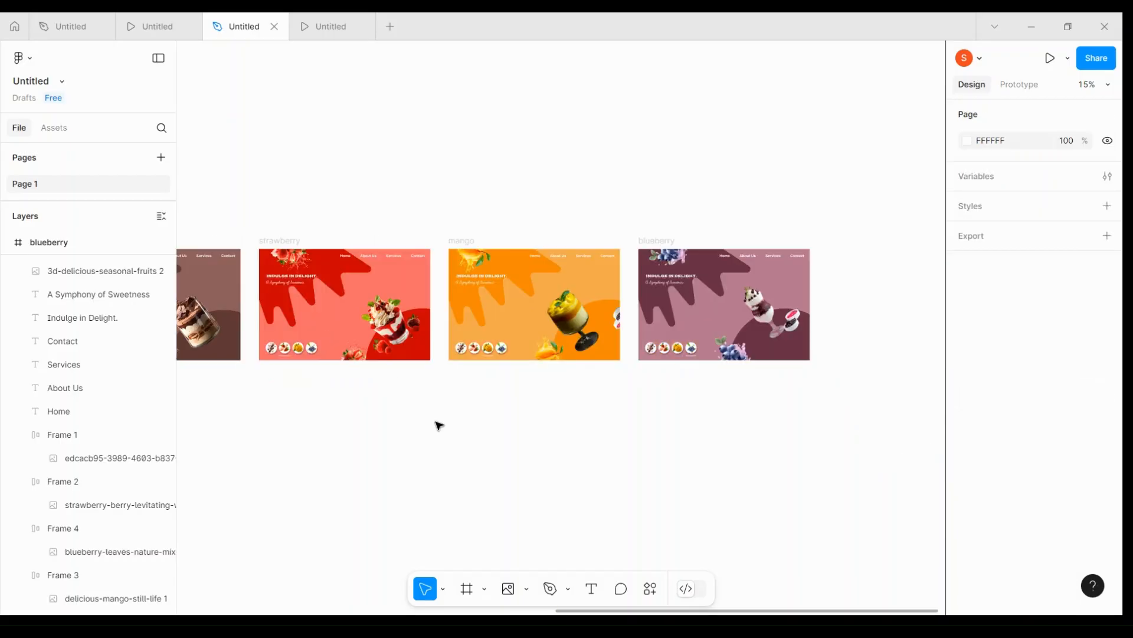
pyautogui.hscroll(-2, 438, 425)
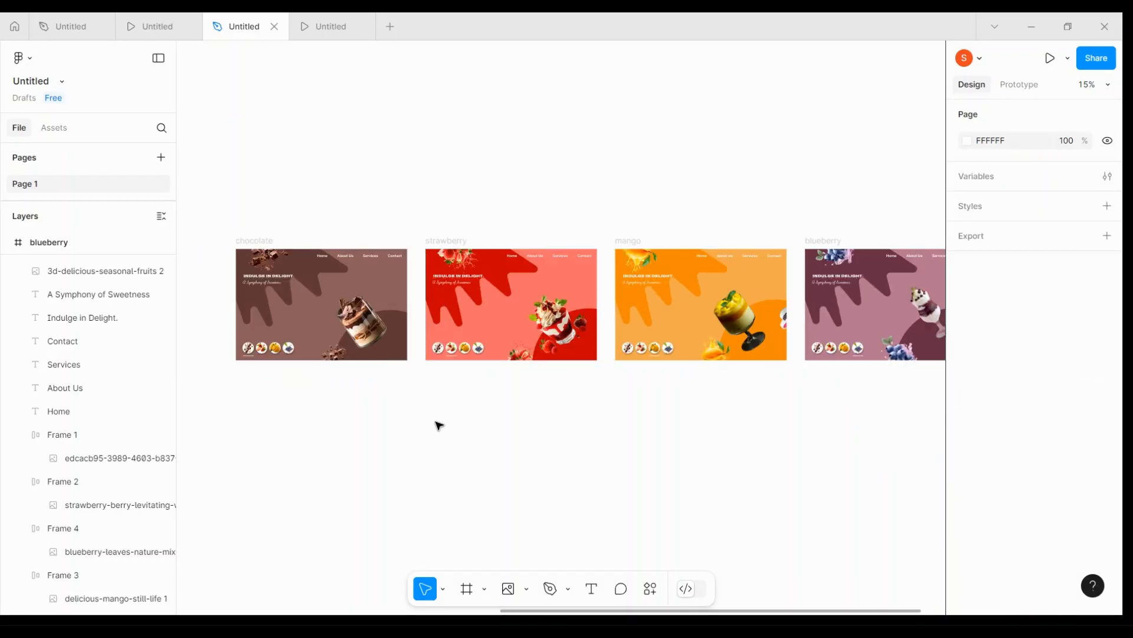
pyautogui.click(459, 388)
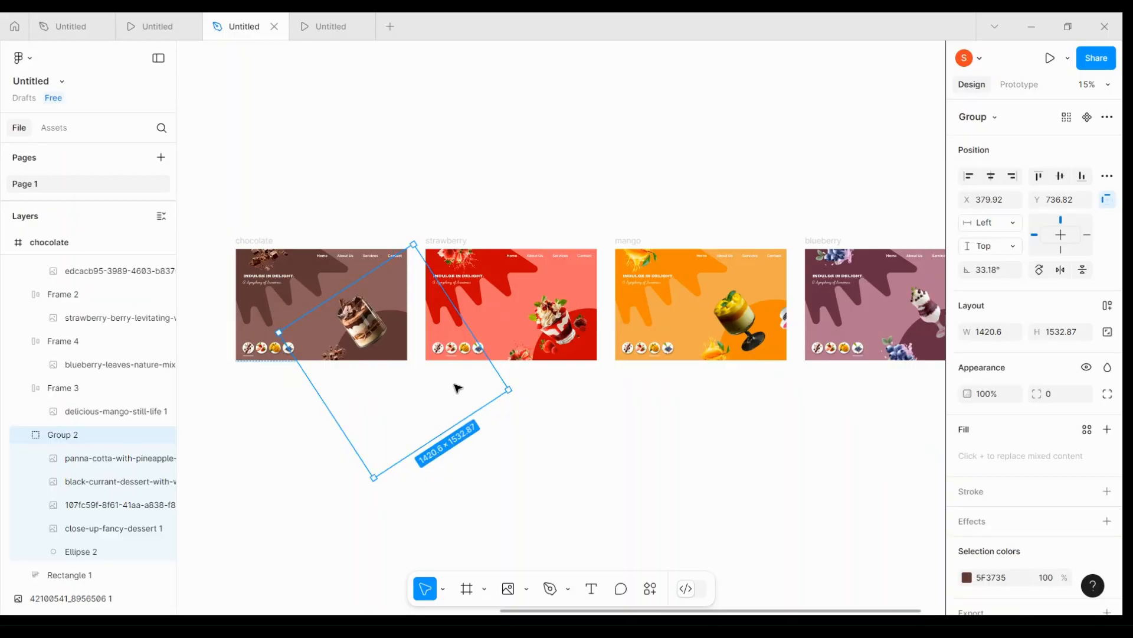
pyautogui.hscroll(5, 458, 388)
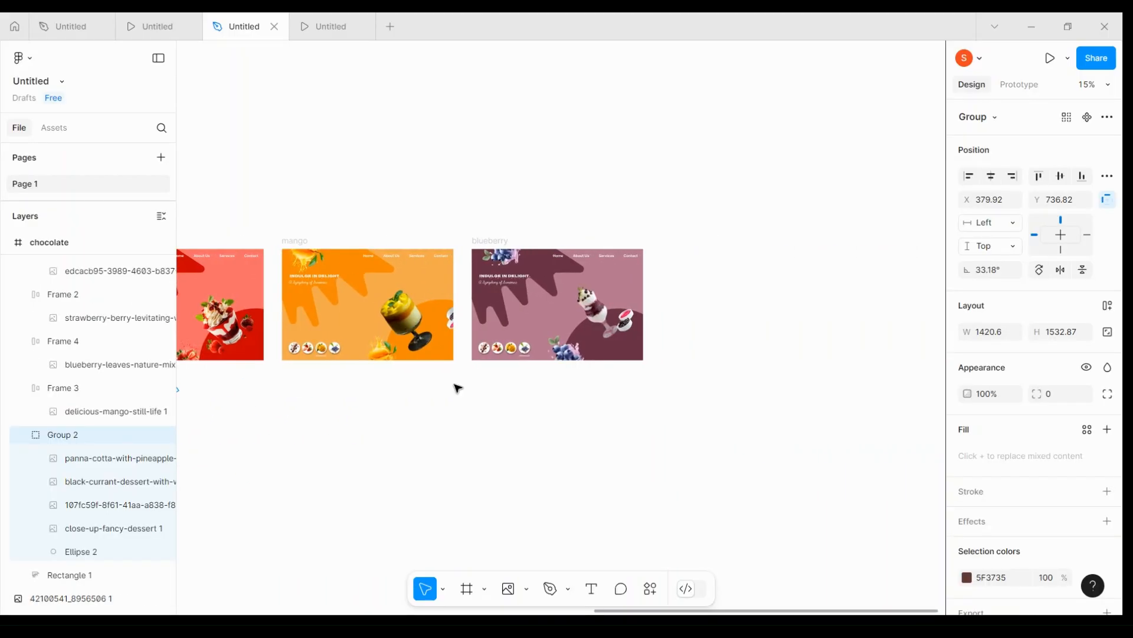
pyautogui.click(614, 326)
pyautogui.rightClick(614, 327)
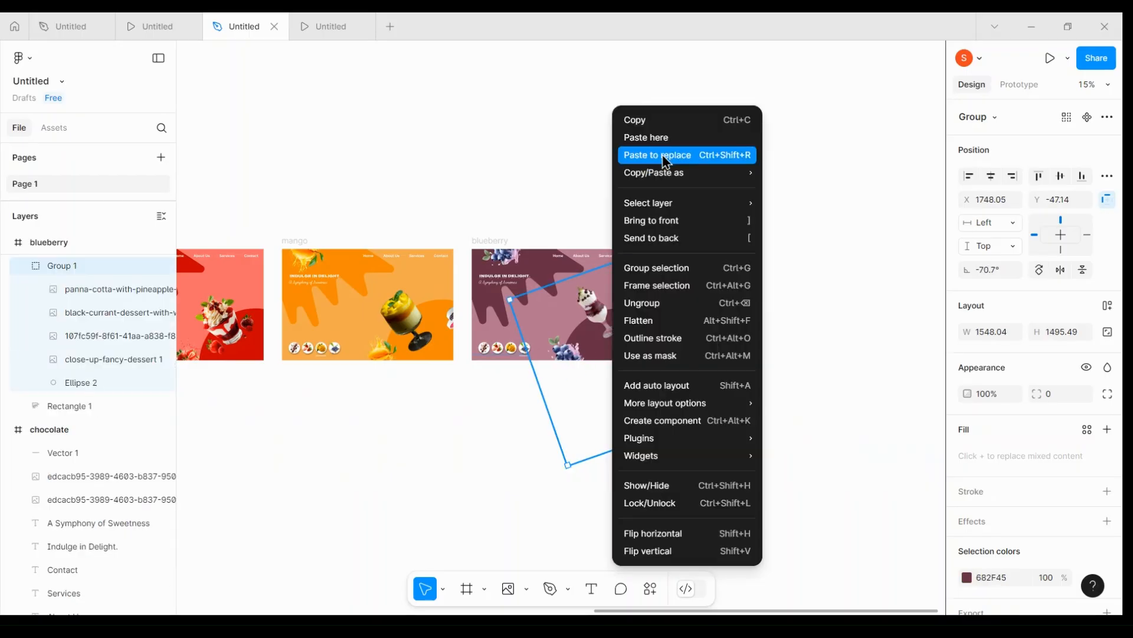
pyautogui.click(1120, 127)
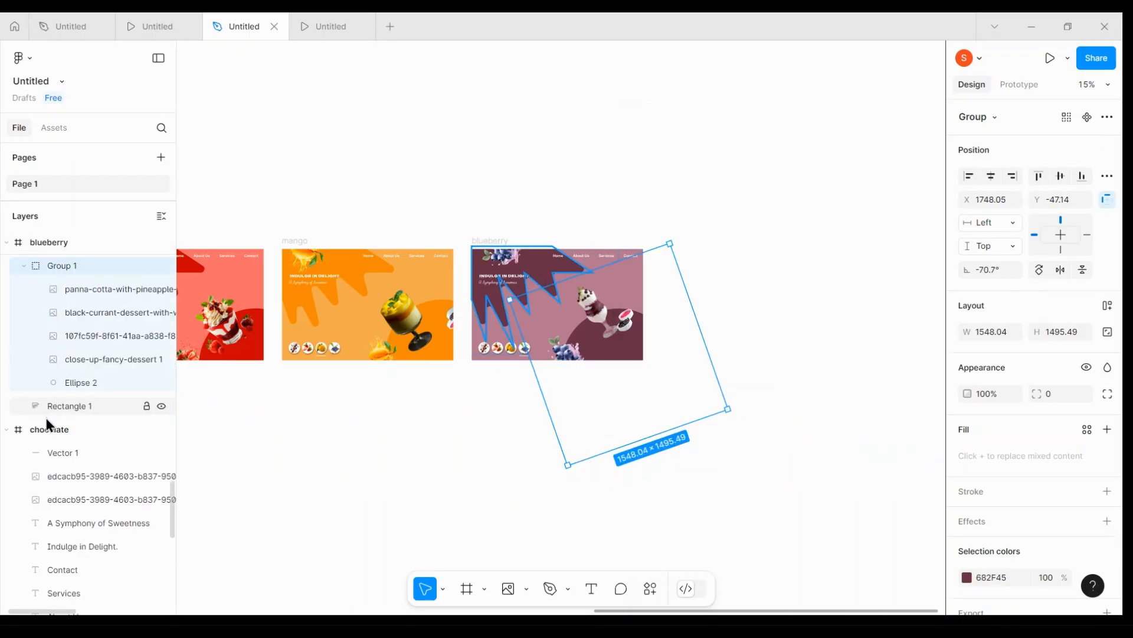
pyautogui.hotkey('ctrl', 'shift', 'r')
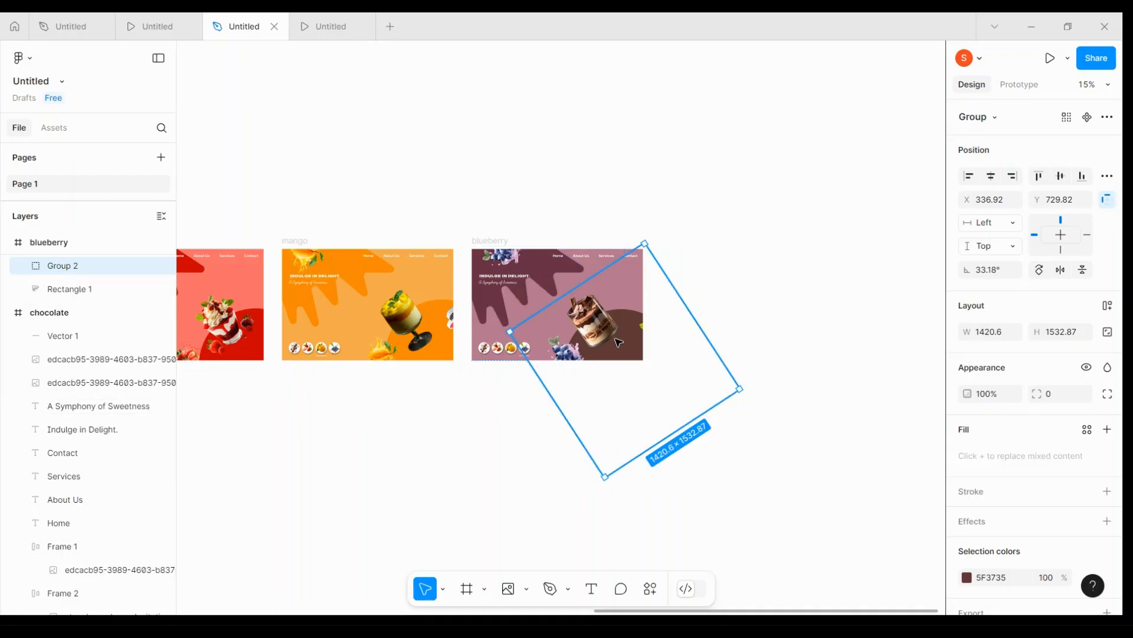
# Rotate the pasted group to about -64.6°, and set its black-currant dessert image to 34° and about 482 × 649
pyautogui.click(22, 266)
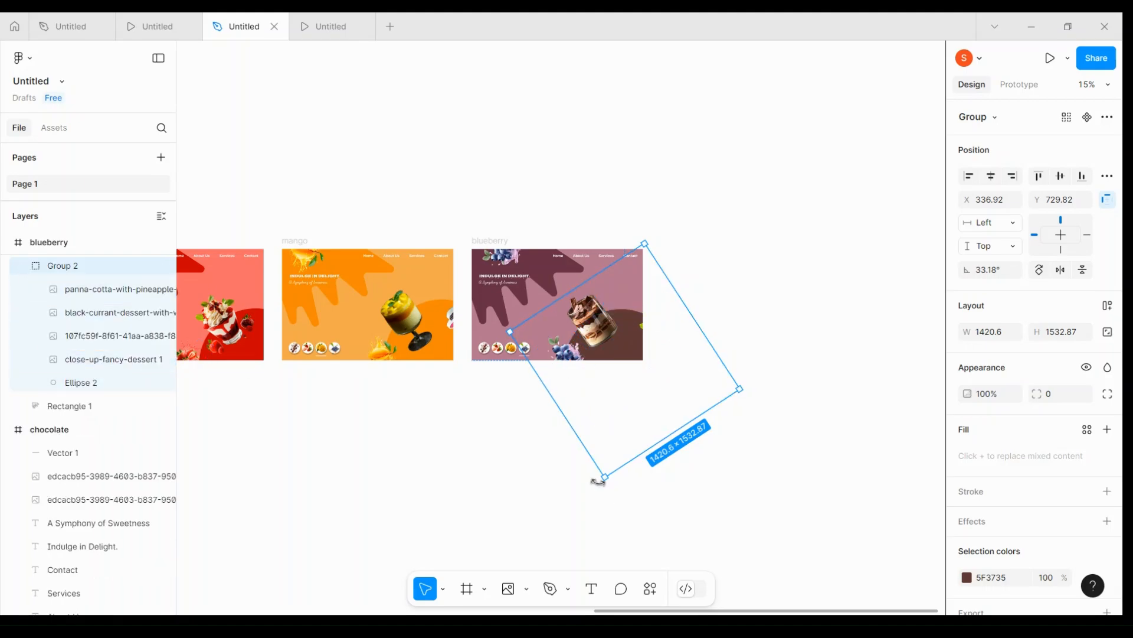
pyautogui.moveTo(602, 483); pyautogui.dragTo(550, 341)
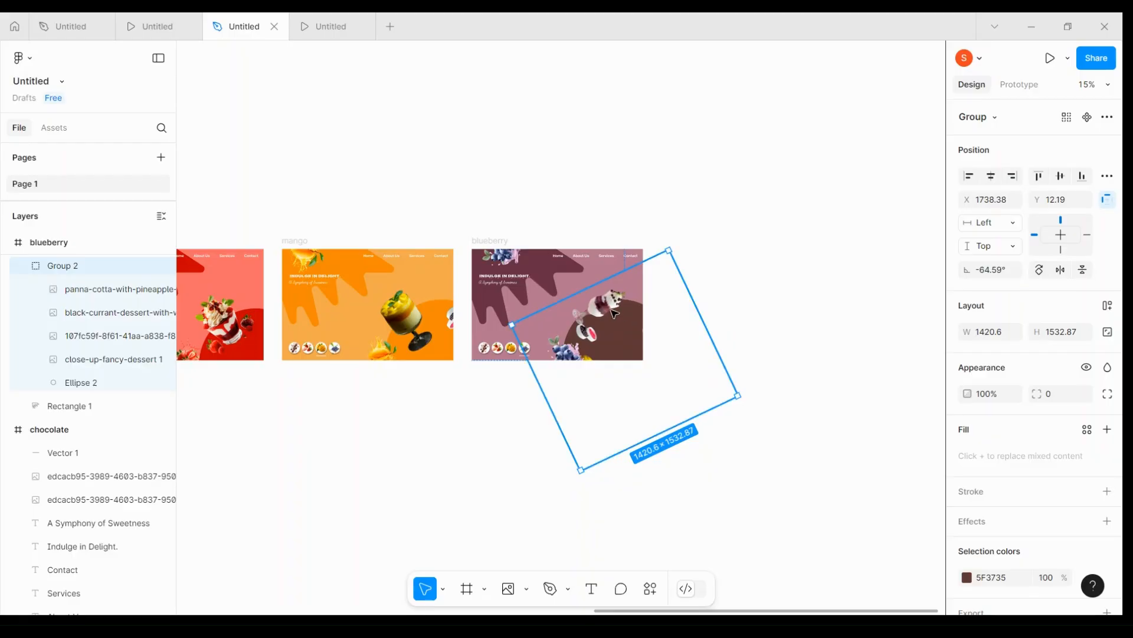
pyautogui.doubleClick(611, 318)
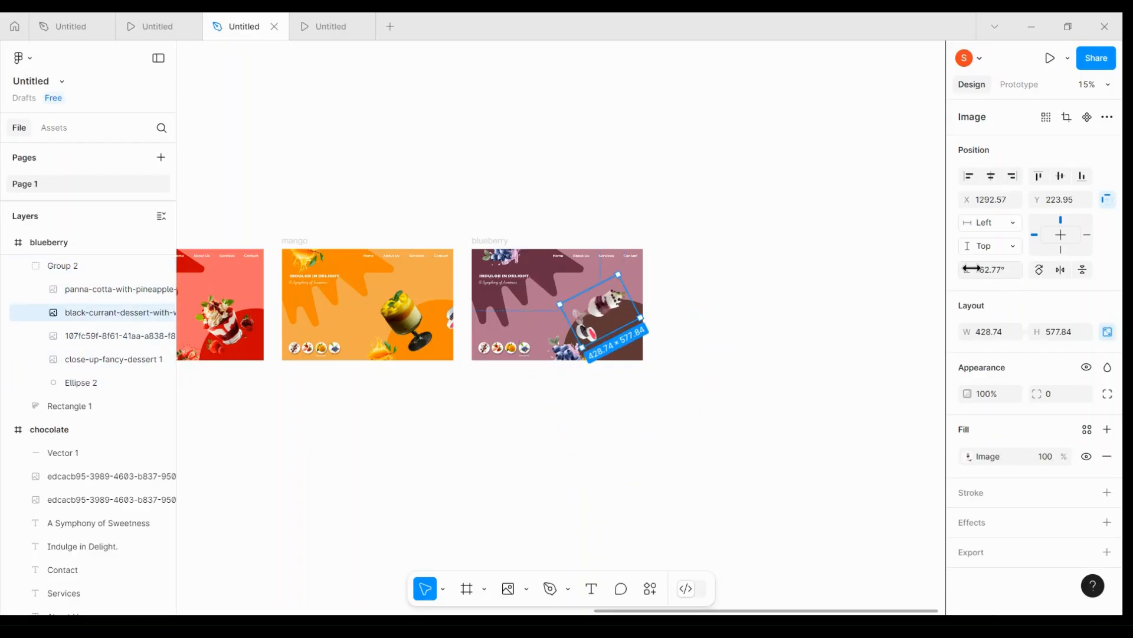
pyautogui.moveTo(967, 270); pyautogui.dragTo(233, 261)
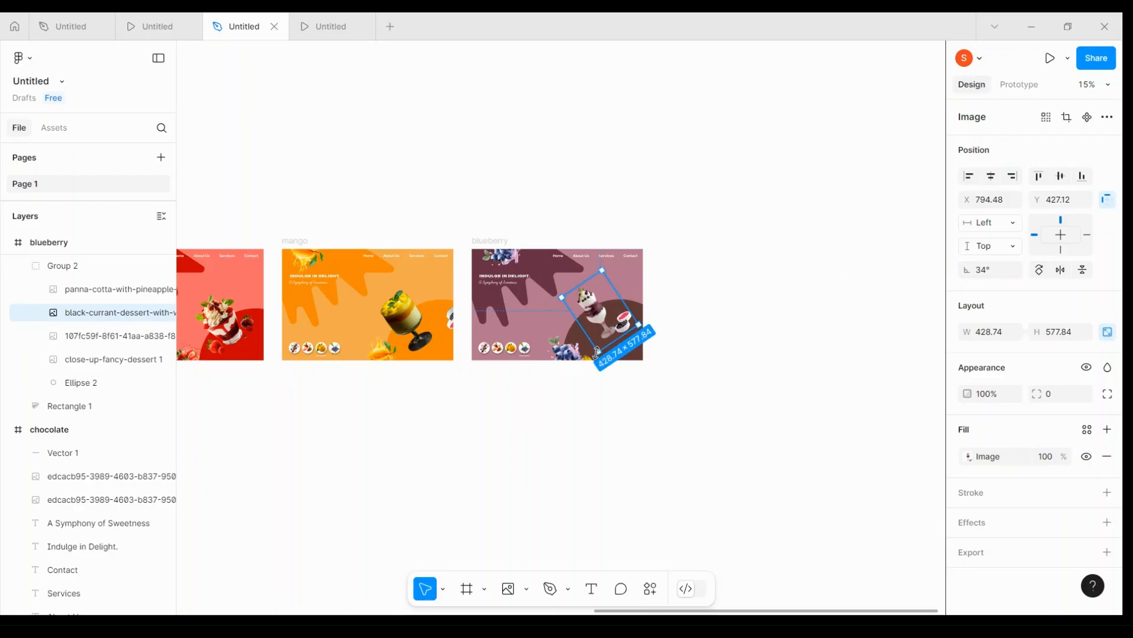
pyautogui.moveTo(596, 353); pyautogui.dragTo(602, 333)
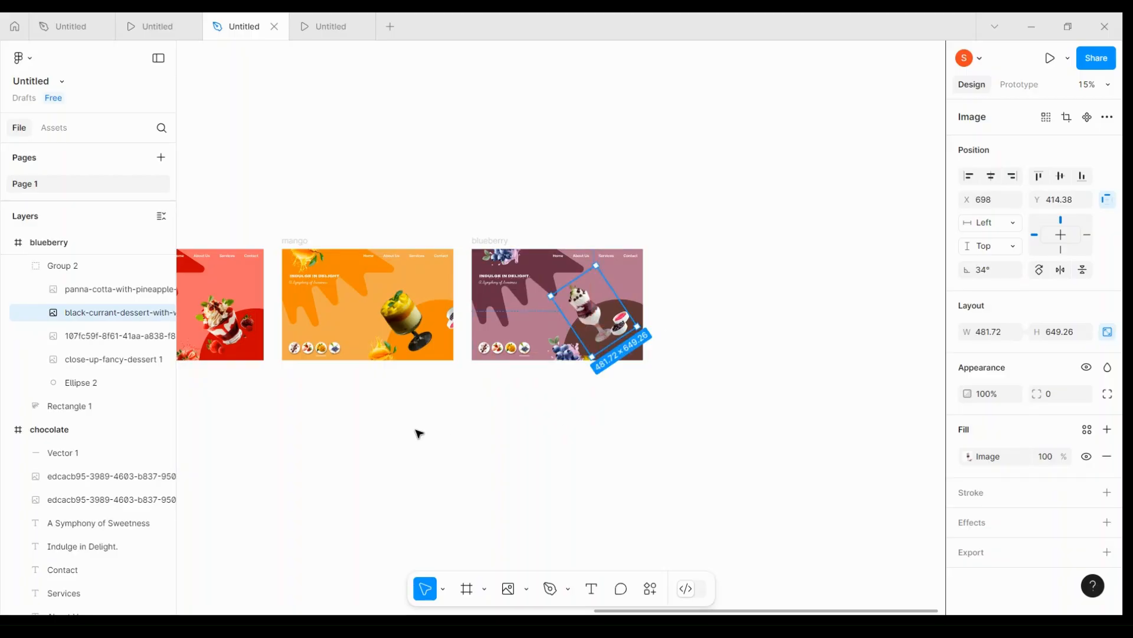
pyautogui.click(485, 478)
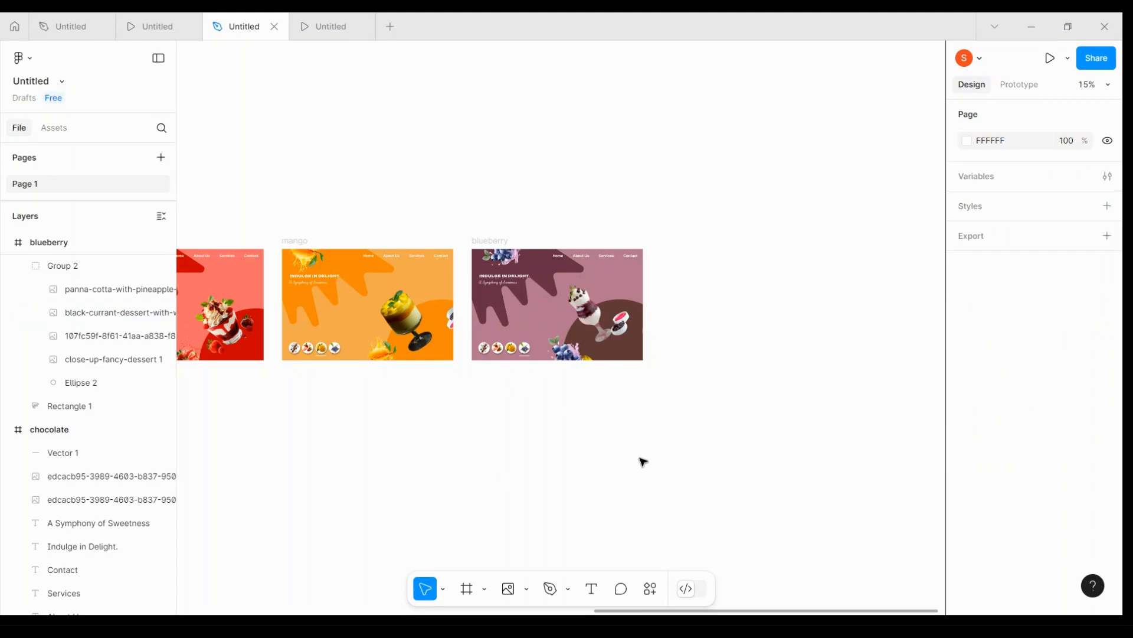
# Rotate the blueberry frame's dessert group to about -56.4° and its black-currant image to about 37.4°
pyautogui.click(616, 331)
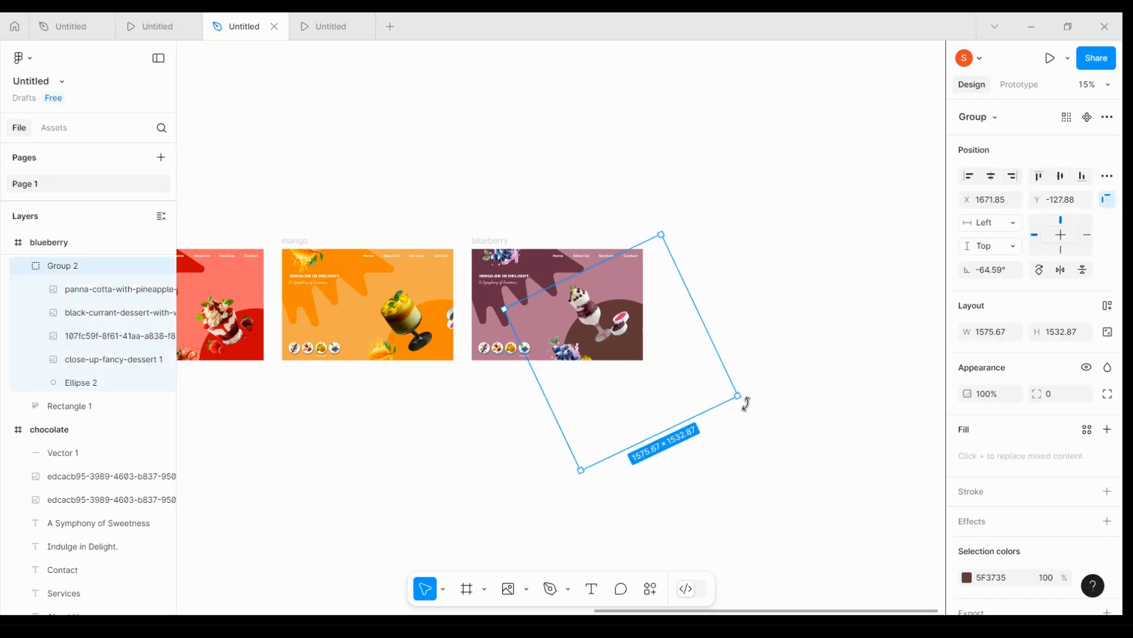
pyautogui.moveTo(749, 400); pyautogui.dragTo(742, 382)
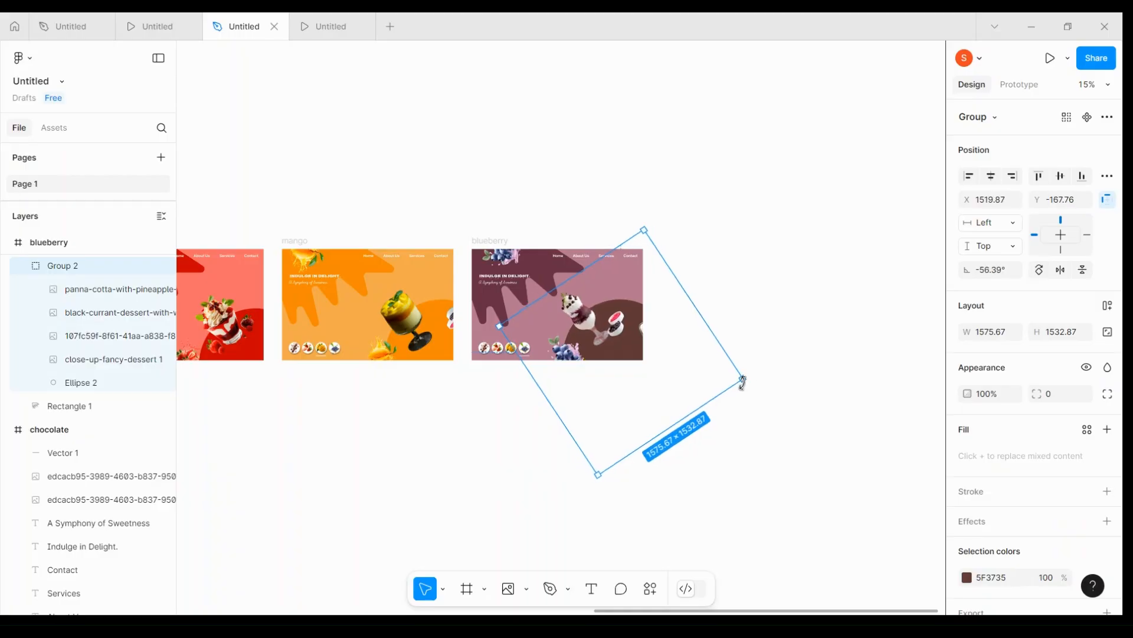
pyautogui.doubleClick(580, 320)
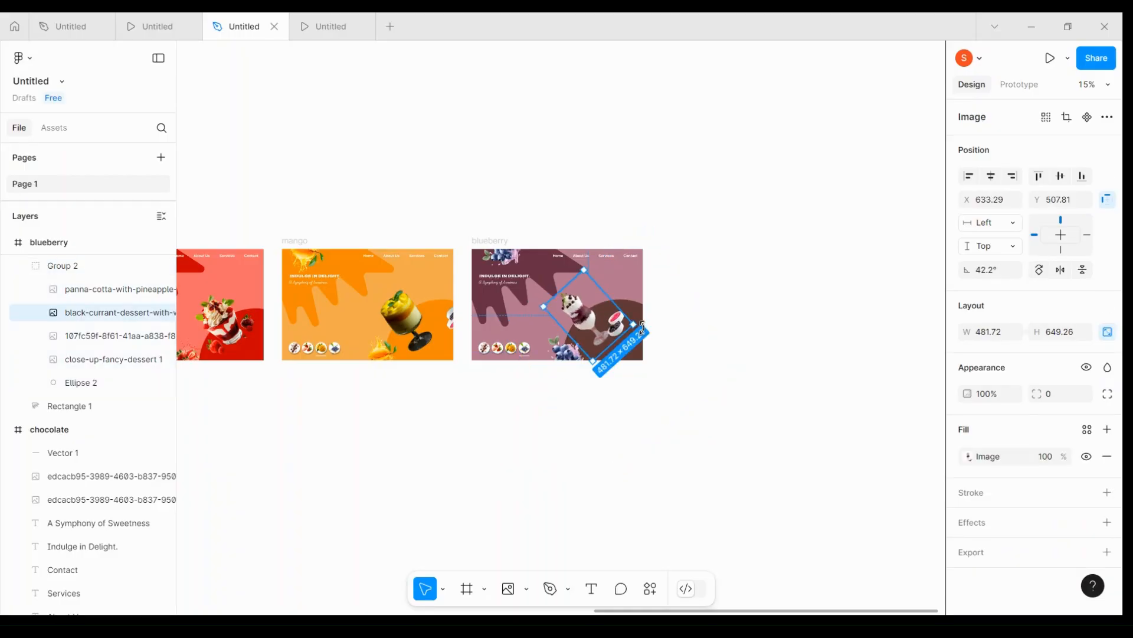
pyautogui.moveTo(642, 326); pyautogui.dragTo(639, 332)
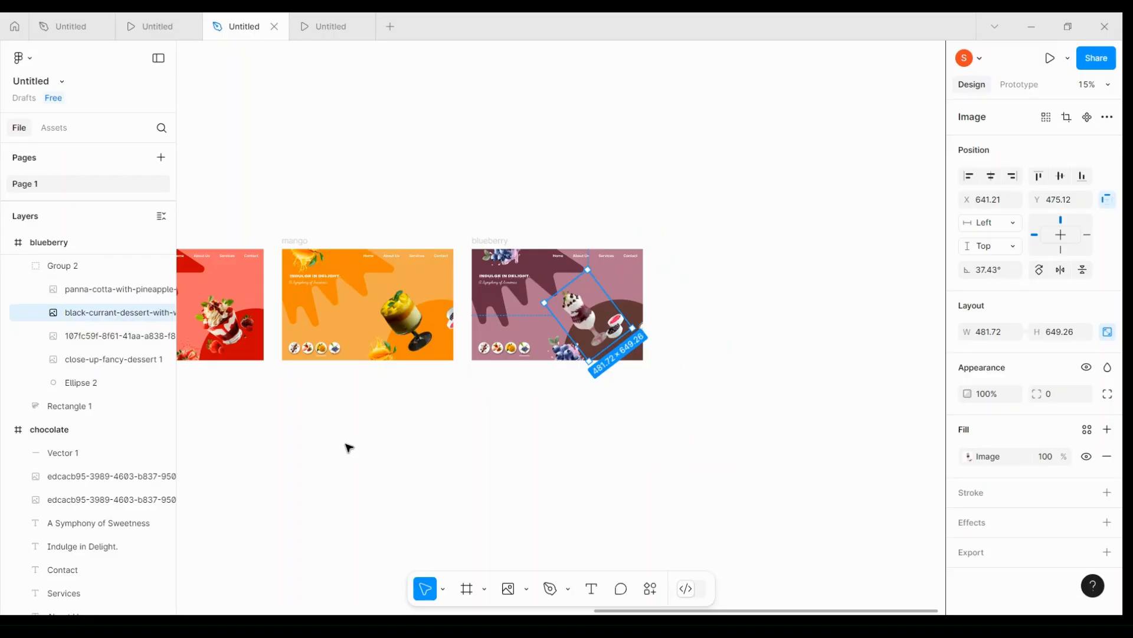
pyautogui.click(404, 436)
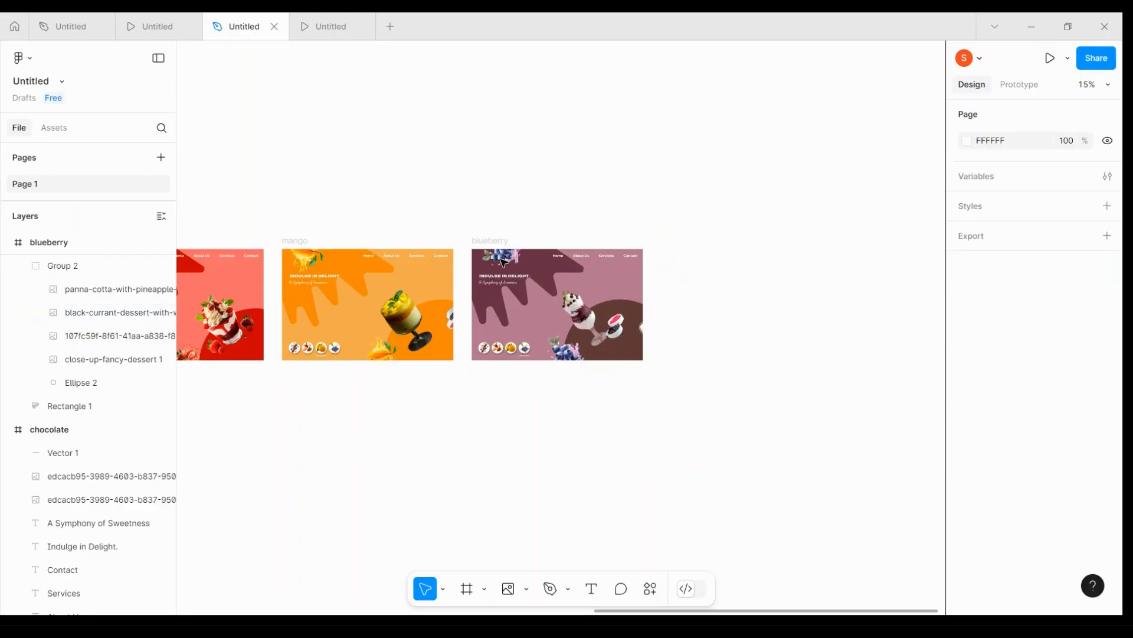
# Show the prototype connections, select the chocolate starting frame and switch to the open prototype preview
pyautogui.click(1016, 85)
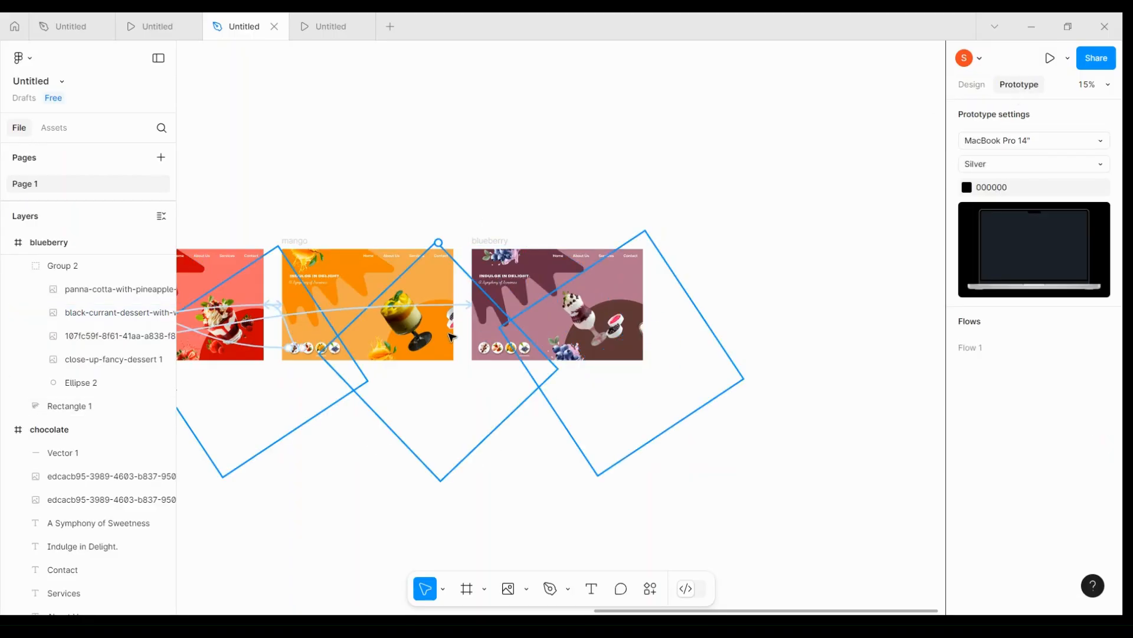
pyautogui.click(499, 241)
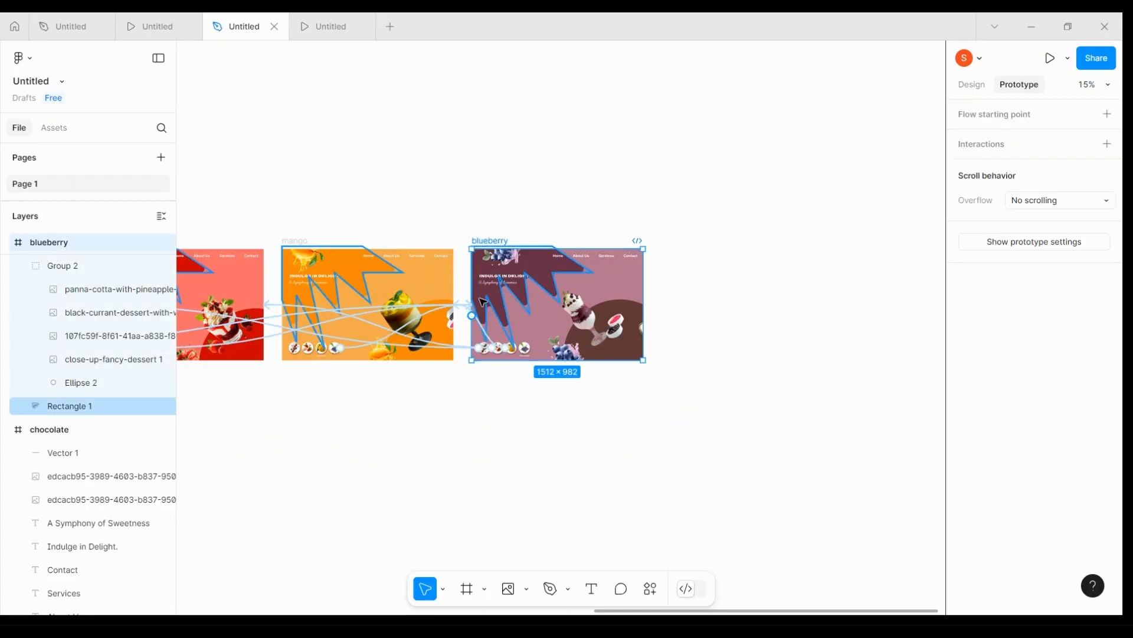
pyautogui.hscroll(-10, 440, 420)
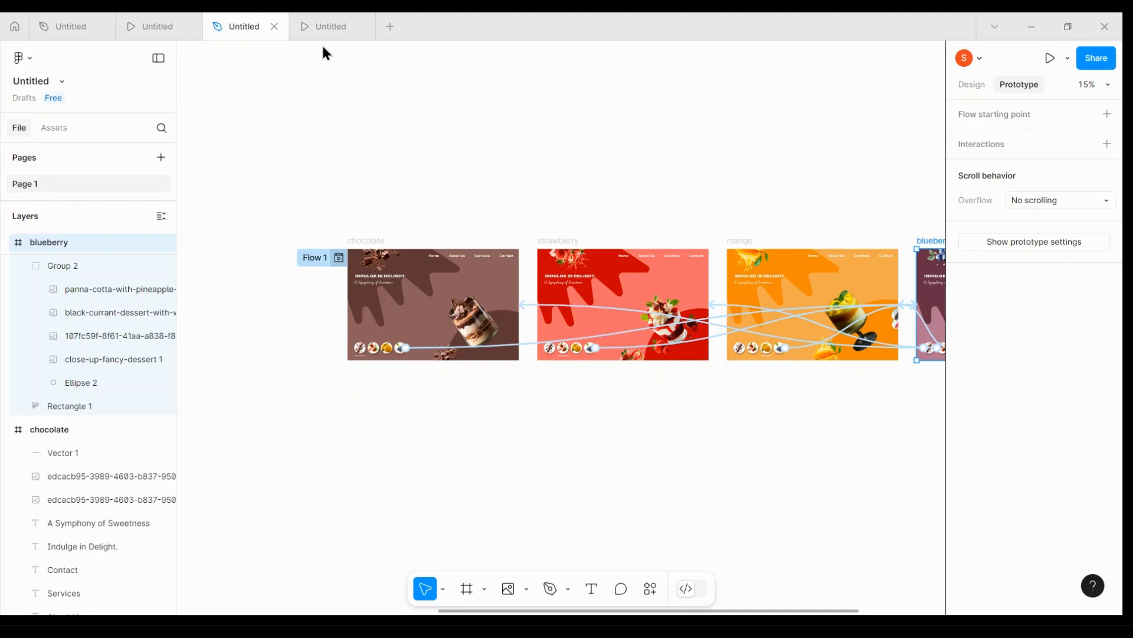
pyautogui.hotkey('shift', 'space')
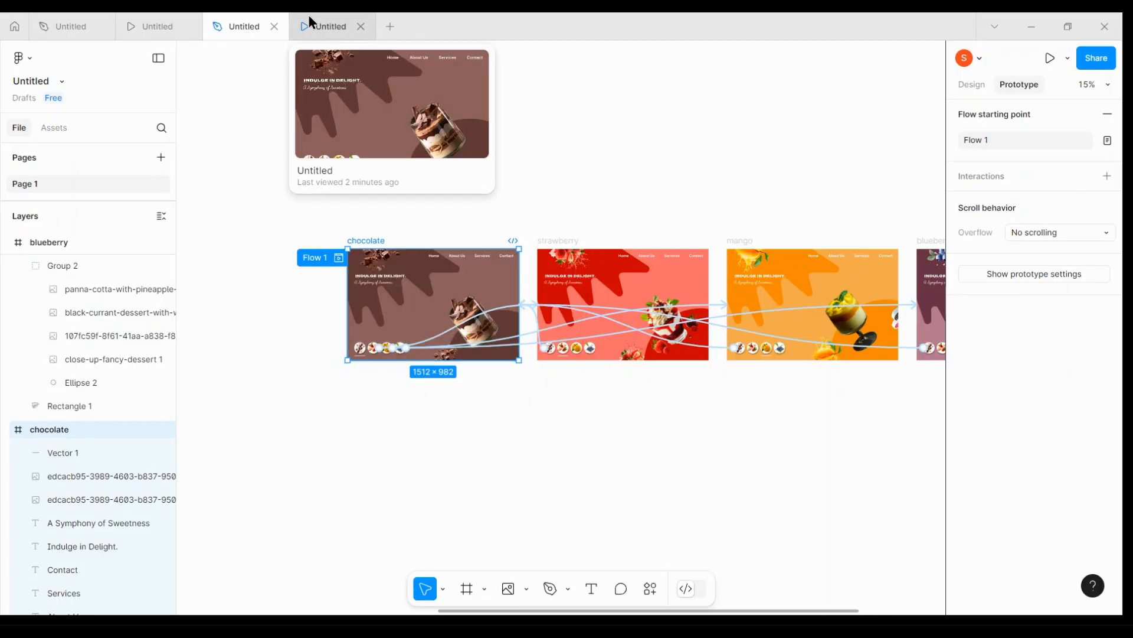
pyautogui.click(316, 25)
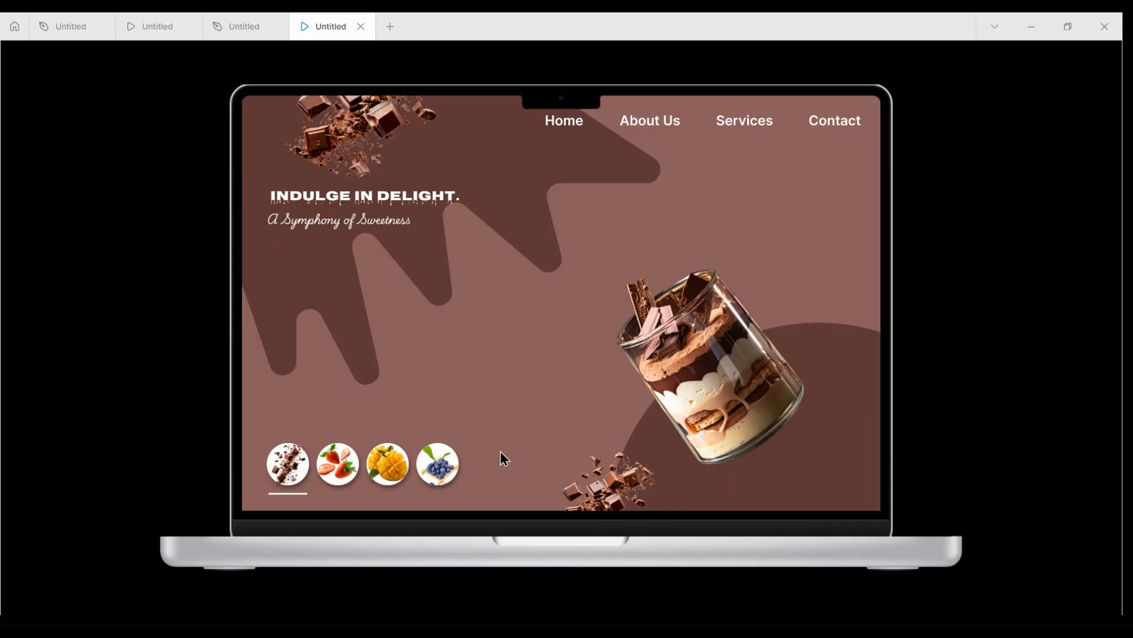
# Test the transitions between the strawberry, mango, blueberry and chocolate screens through their thumbnails, and return to the design file
pyautogui.click(331, 474)
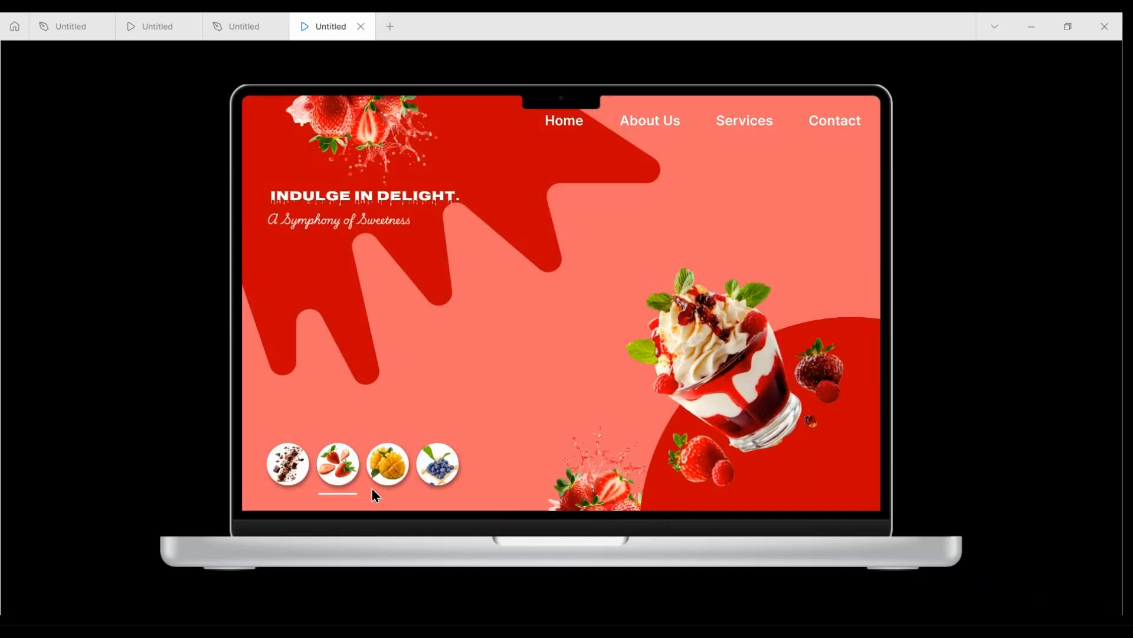
pyautogui.click(380, 472)
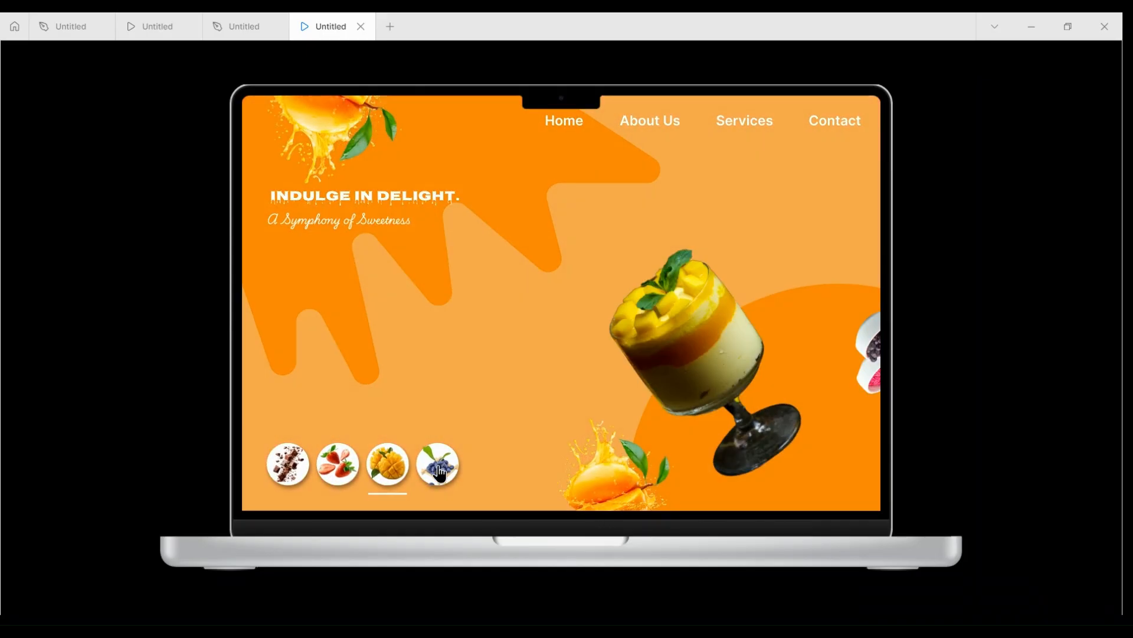
pyautogui.click(440, 472)
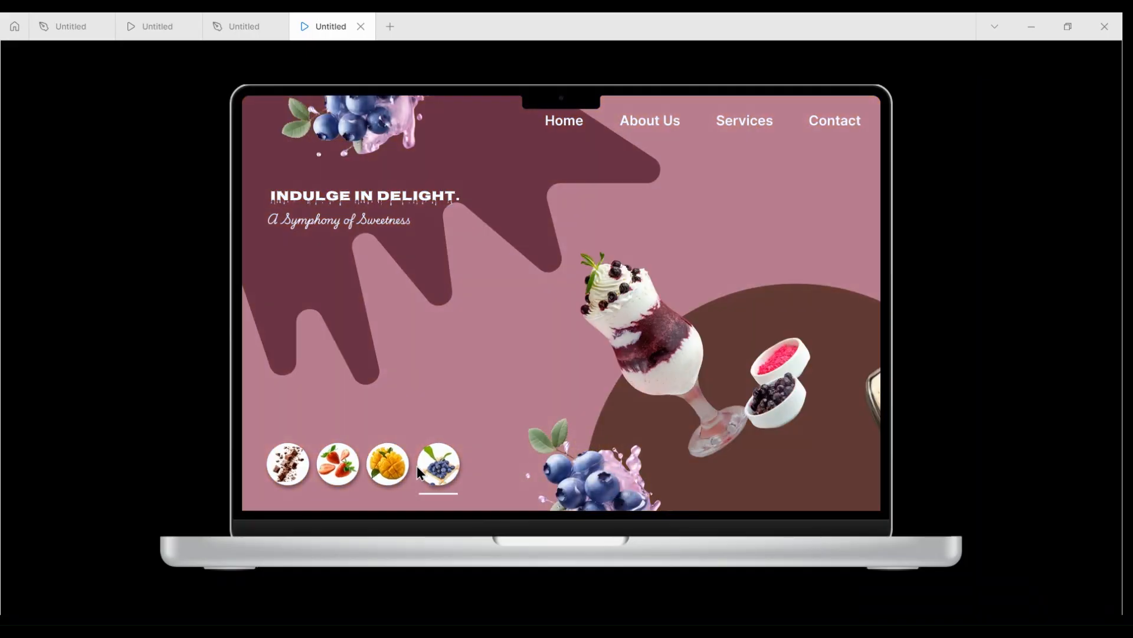
pyautogui.click(381, 472)
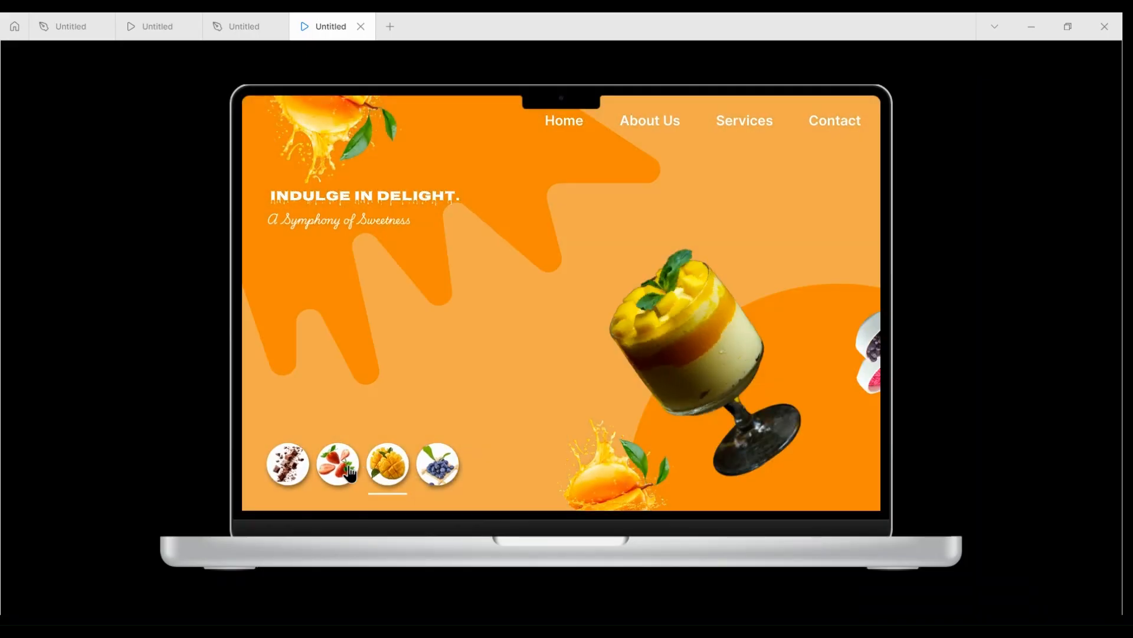
pyautogui.click(348, 471)
pyautogui.click(289, 451)
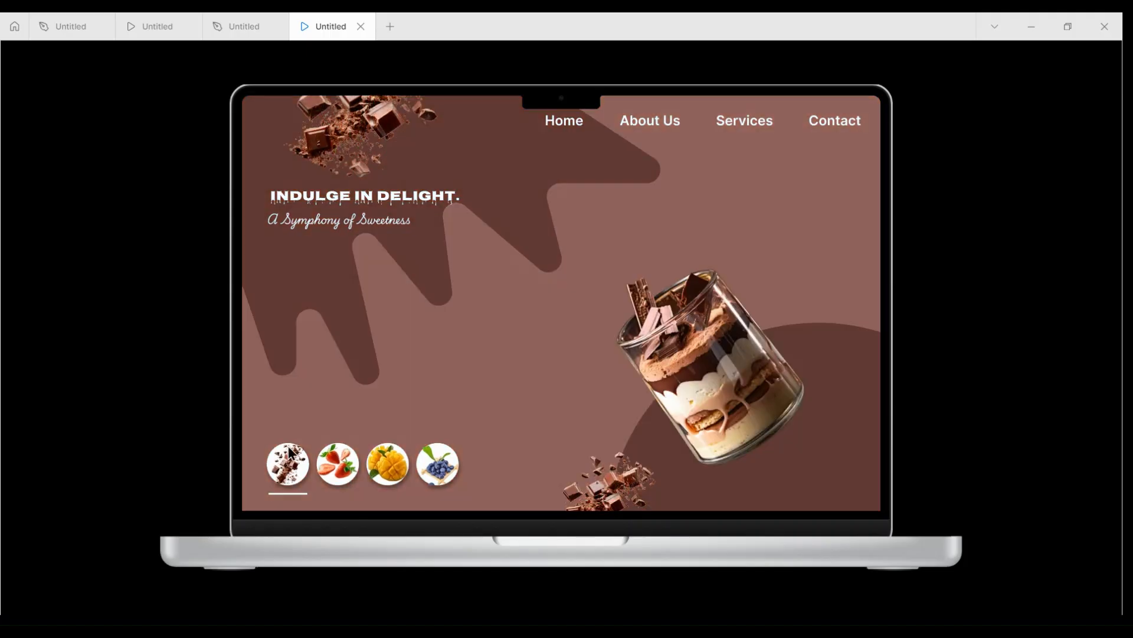
pyautogui.click(354, 471)
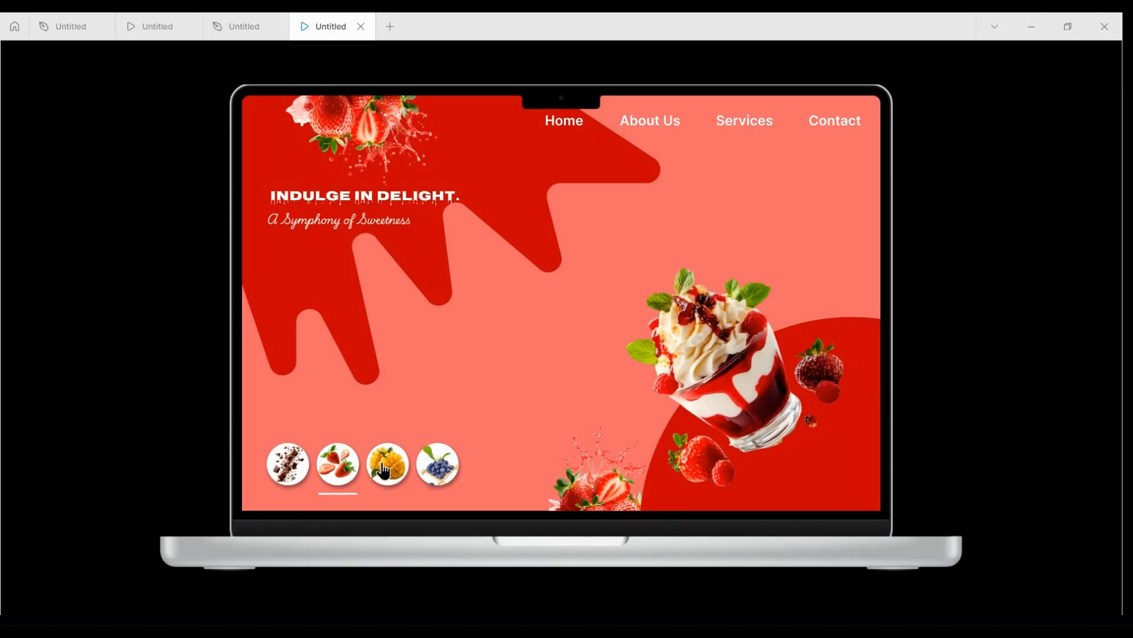
pyautogui.click(385, 471)
pyautogui.click(432, 473)
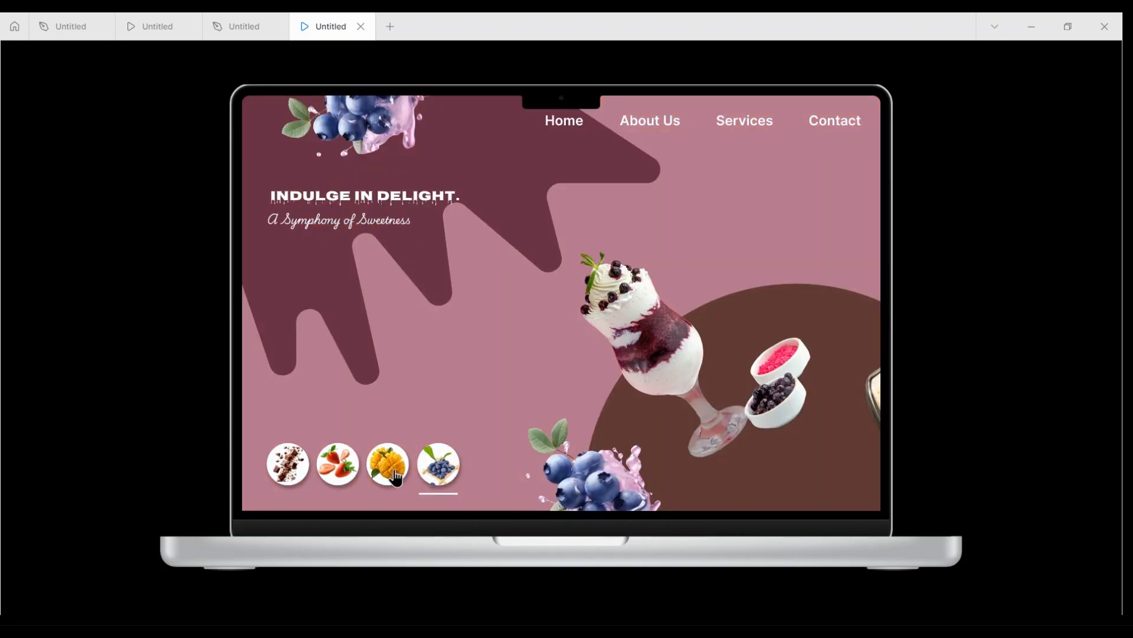
pyautogui.click(405, 480)
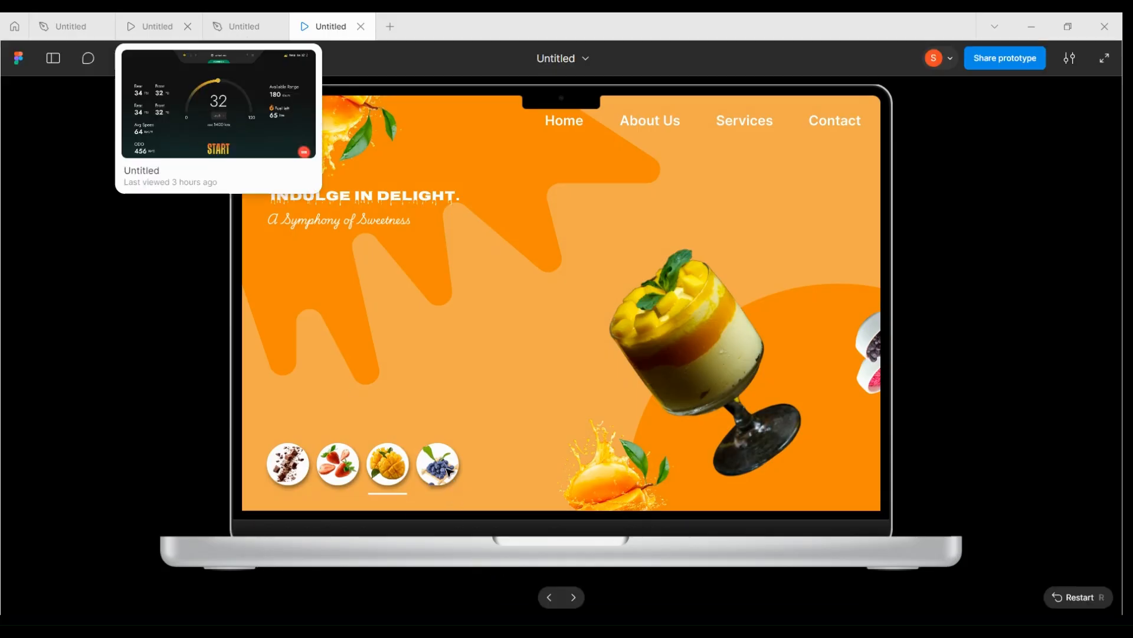
pyautogui.click(245, 26)
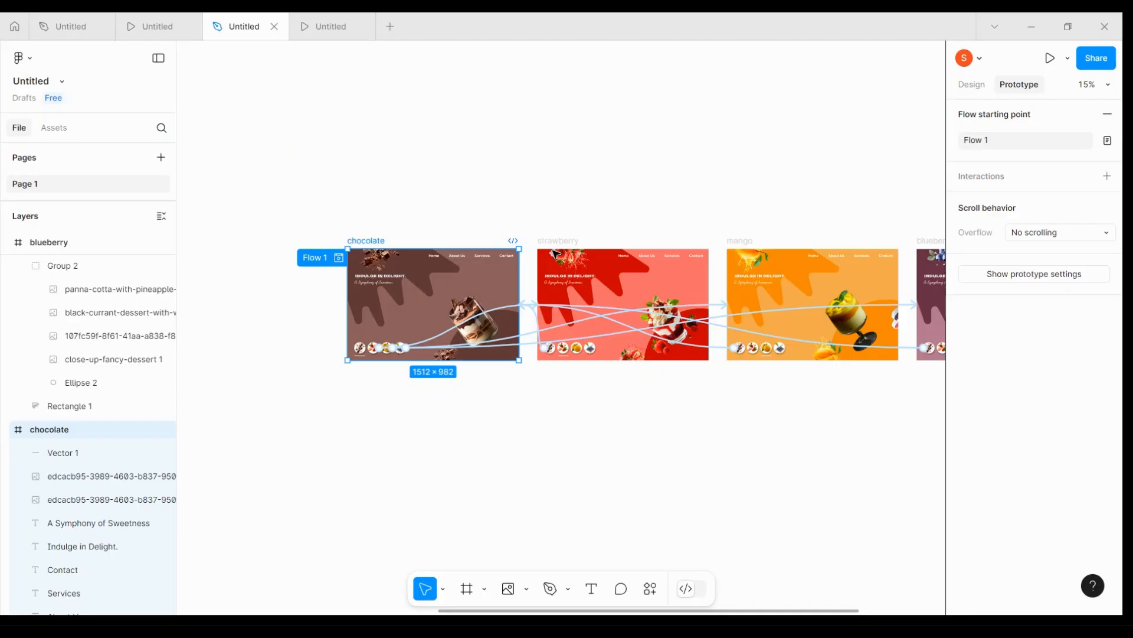
# Recolour the large circle in the blueberry frame's dessert group to 682F45, sampled from the frame's dark plum drip shape
pyautogui.click(703, 402)
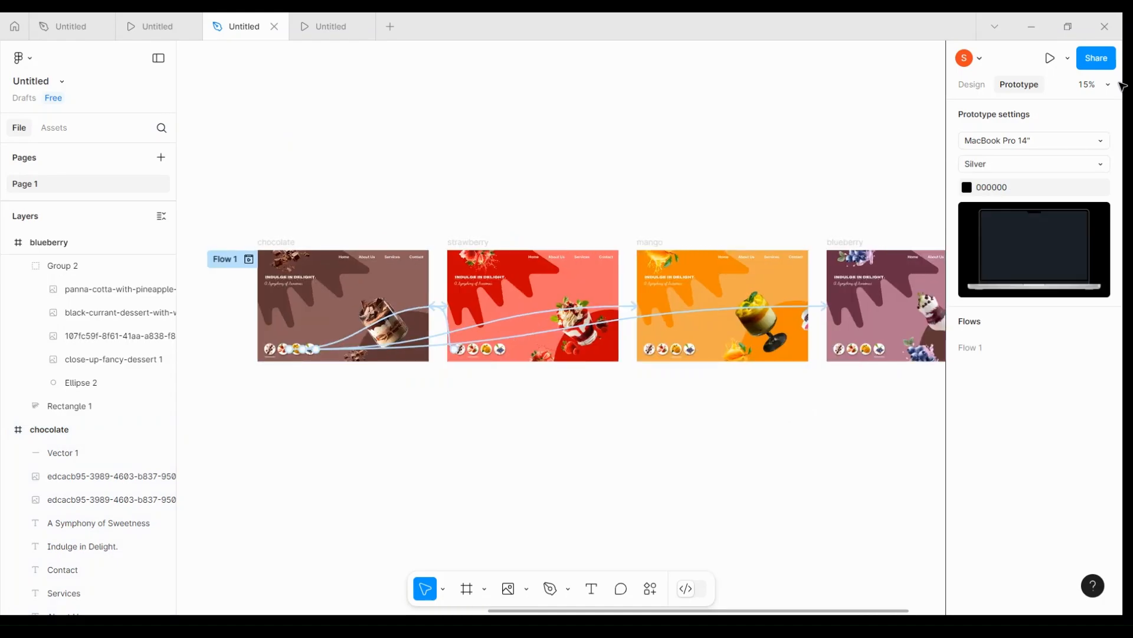
pyautogui.hscroll(1, 941, 105)
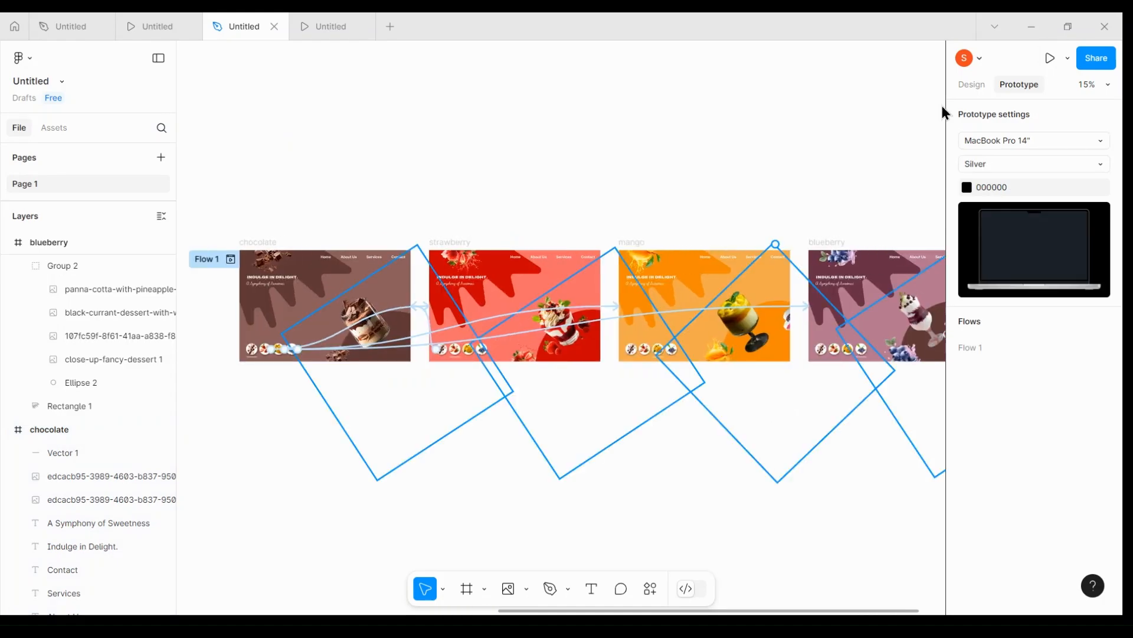
pyautogui.click(973, 87)
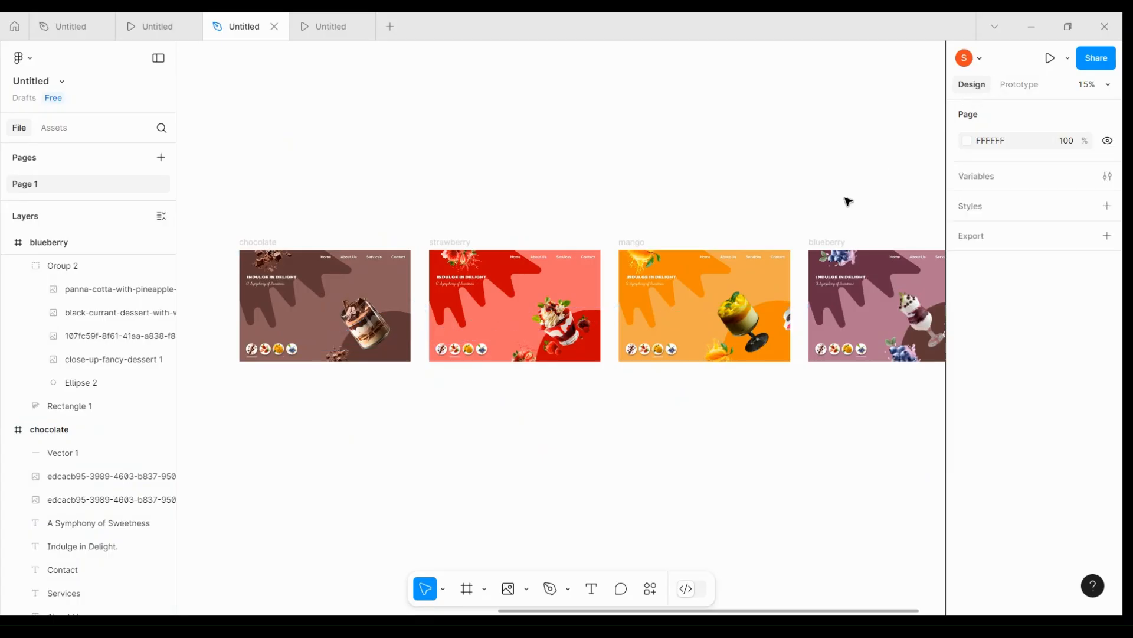
pyautogui.hscroll(5, 849, 201)
pyautogui.scroll(5, 849, 202)
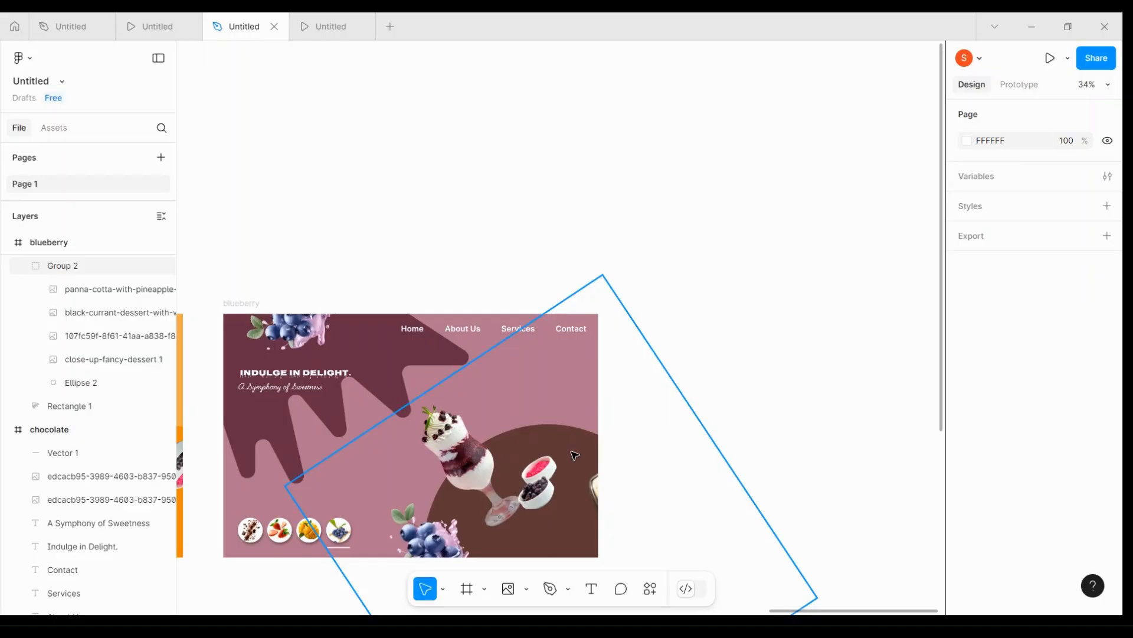
pyautogui.click(575, 455)
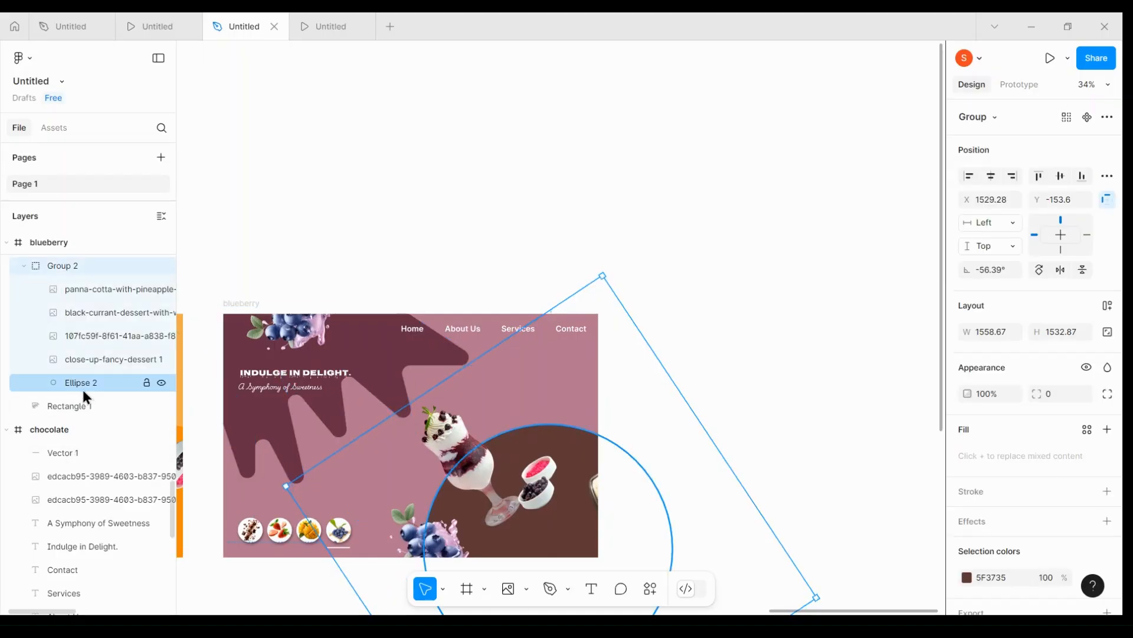
pyautogui.click(96, 383)
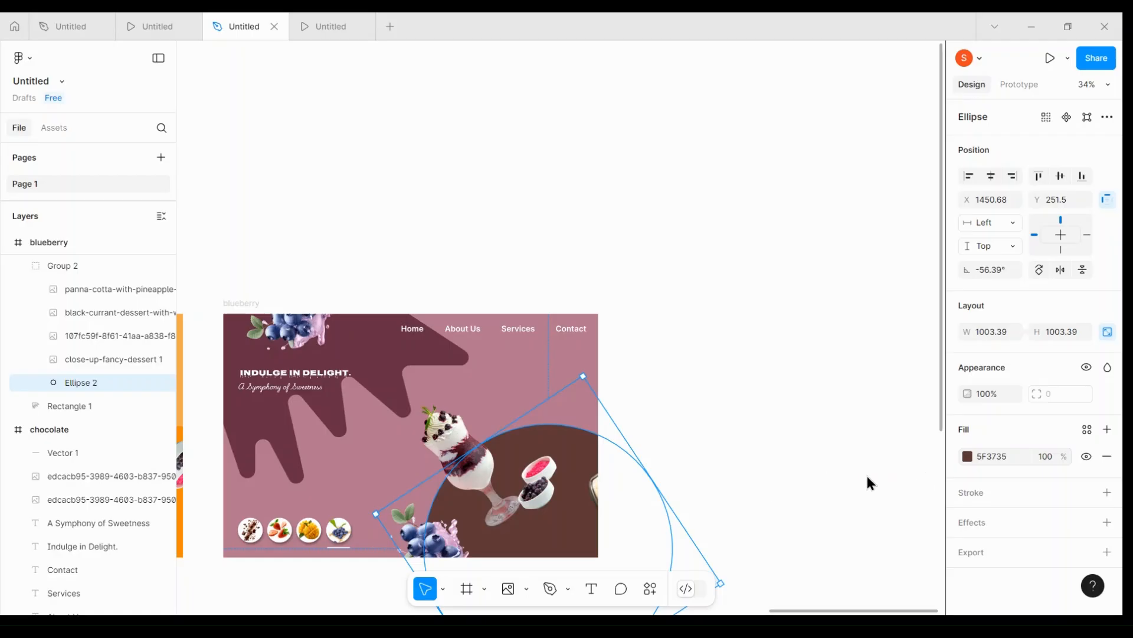
pyautogui.click(967, 457)
pyautogui.click(791, 470)
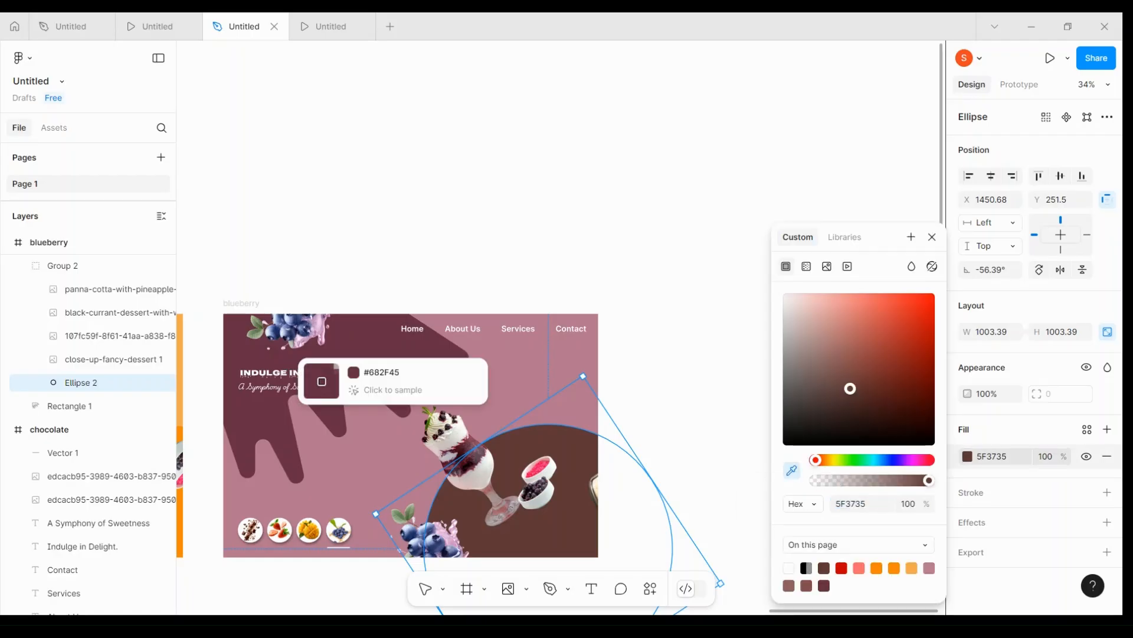
pyautogui.click(381, 381)
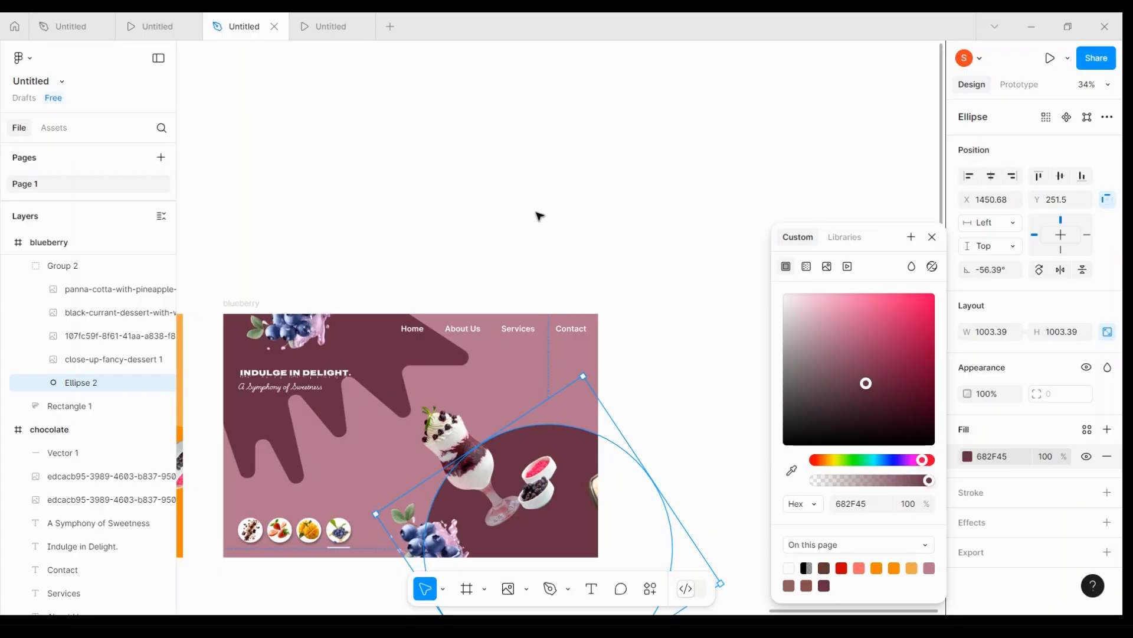
pyautogui.click(650, 222)
# Review the mango, strawberry and chocolate frames, comparing their circle colours, dessert placement and overall layout
pyautogui.hscroll(-5, 651, 222)
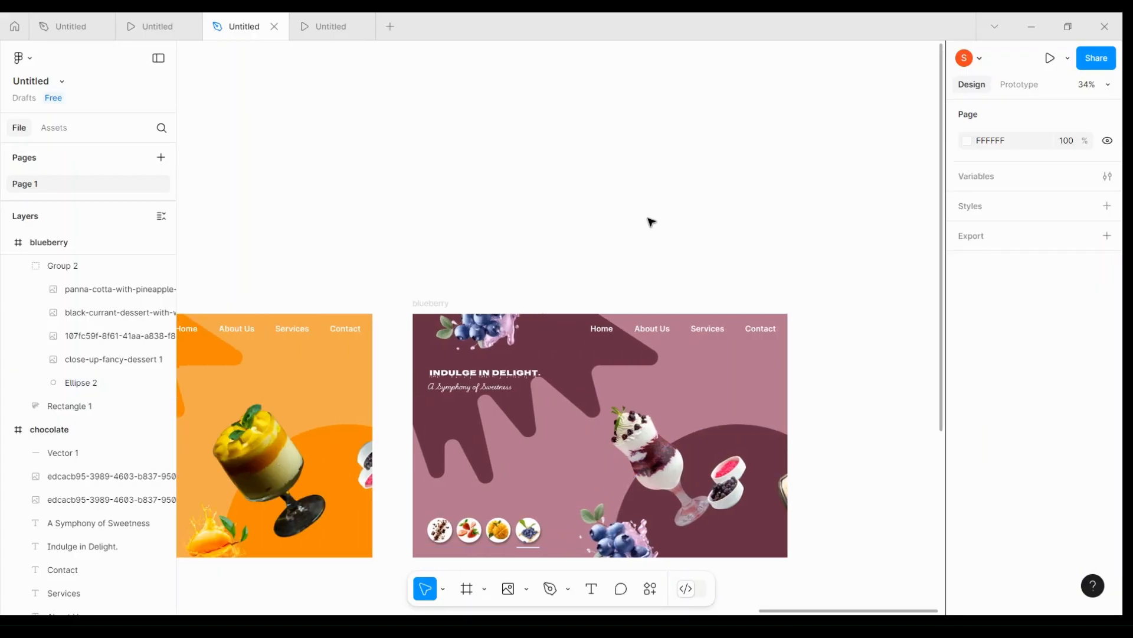
pyautogui.scroll(-3, 651, 222)
pyautogui.hscroll(-10, 650, 222)
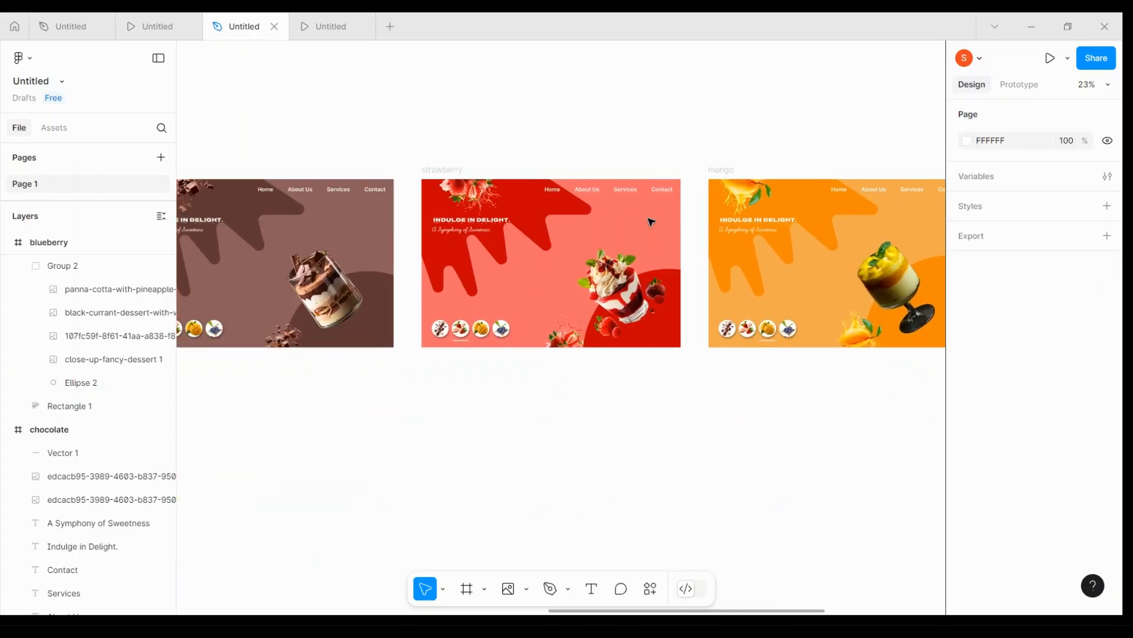
pyautogui.scroll(1, 651, 222)
pyautogui.scroll(3, 651, 222)
pyautogui.scroll(1, 650, 222)
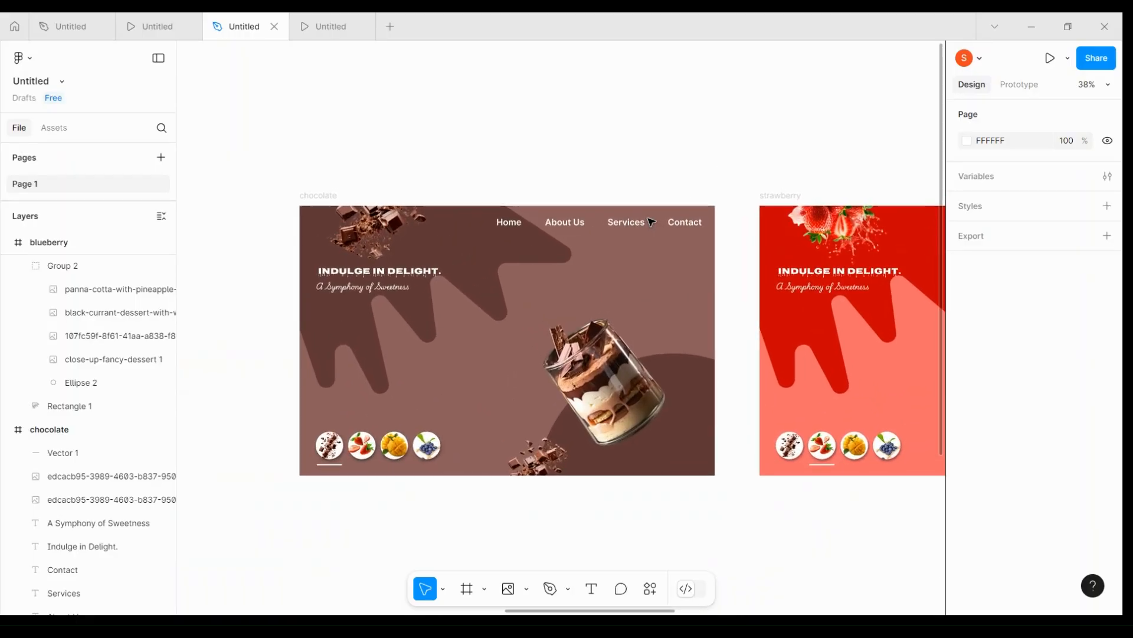
pyautogui.scroll(-1, 651, 222)
pyautogui.scroll(-4, 651, 222)
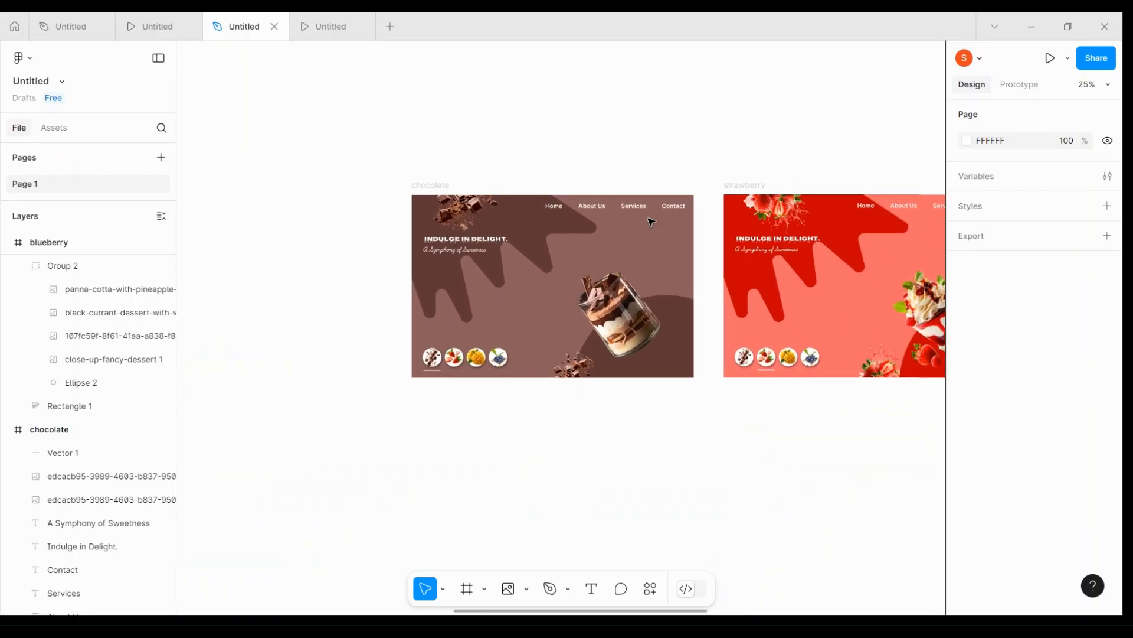
pyautogui.scroll(3, 650, 222)
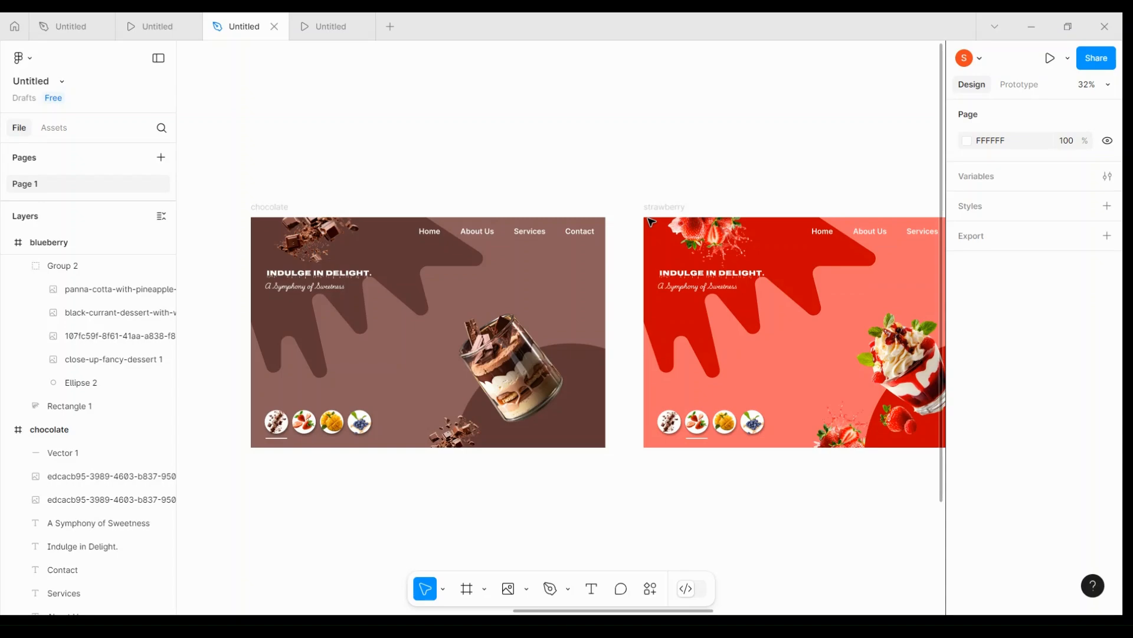